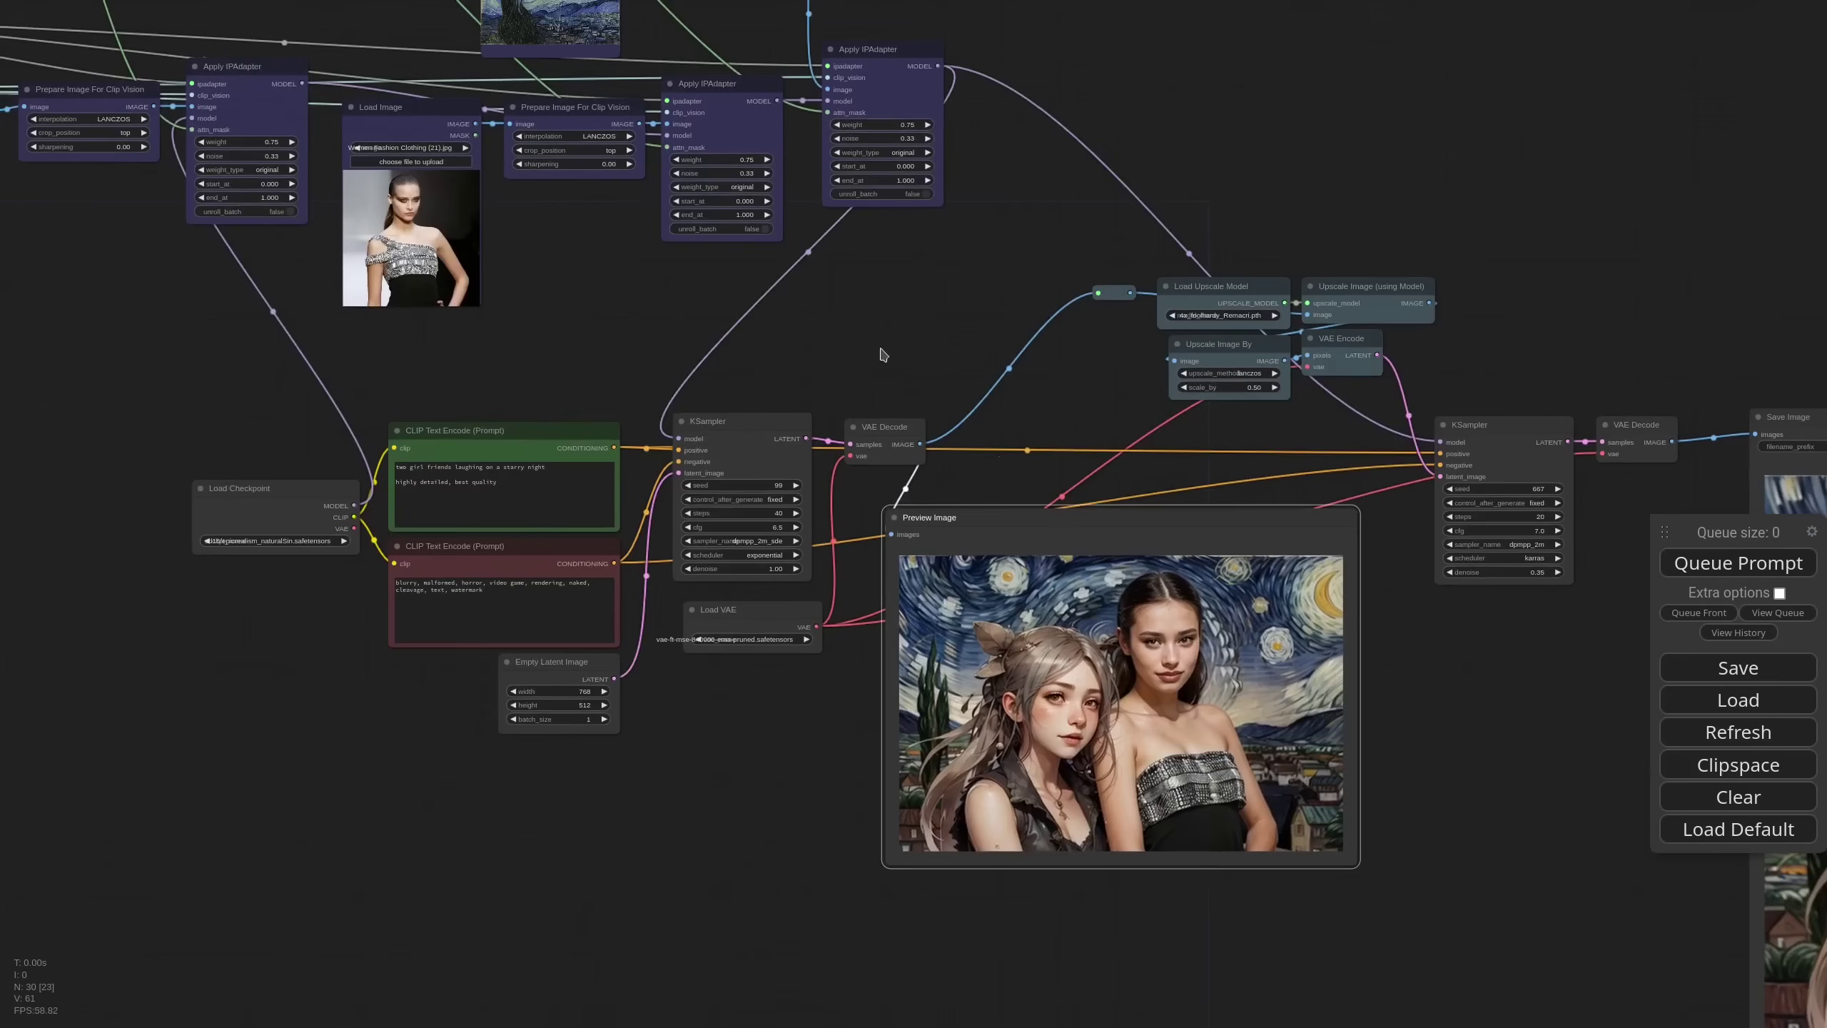
# - Examine the masked IPAdapter portrait workflow and the AnimateDiff workflow with the cat-morphing-into-dog prompt
pyautogui.moveTo(881, 354); pyautogui.dragTo(1312, 662)
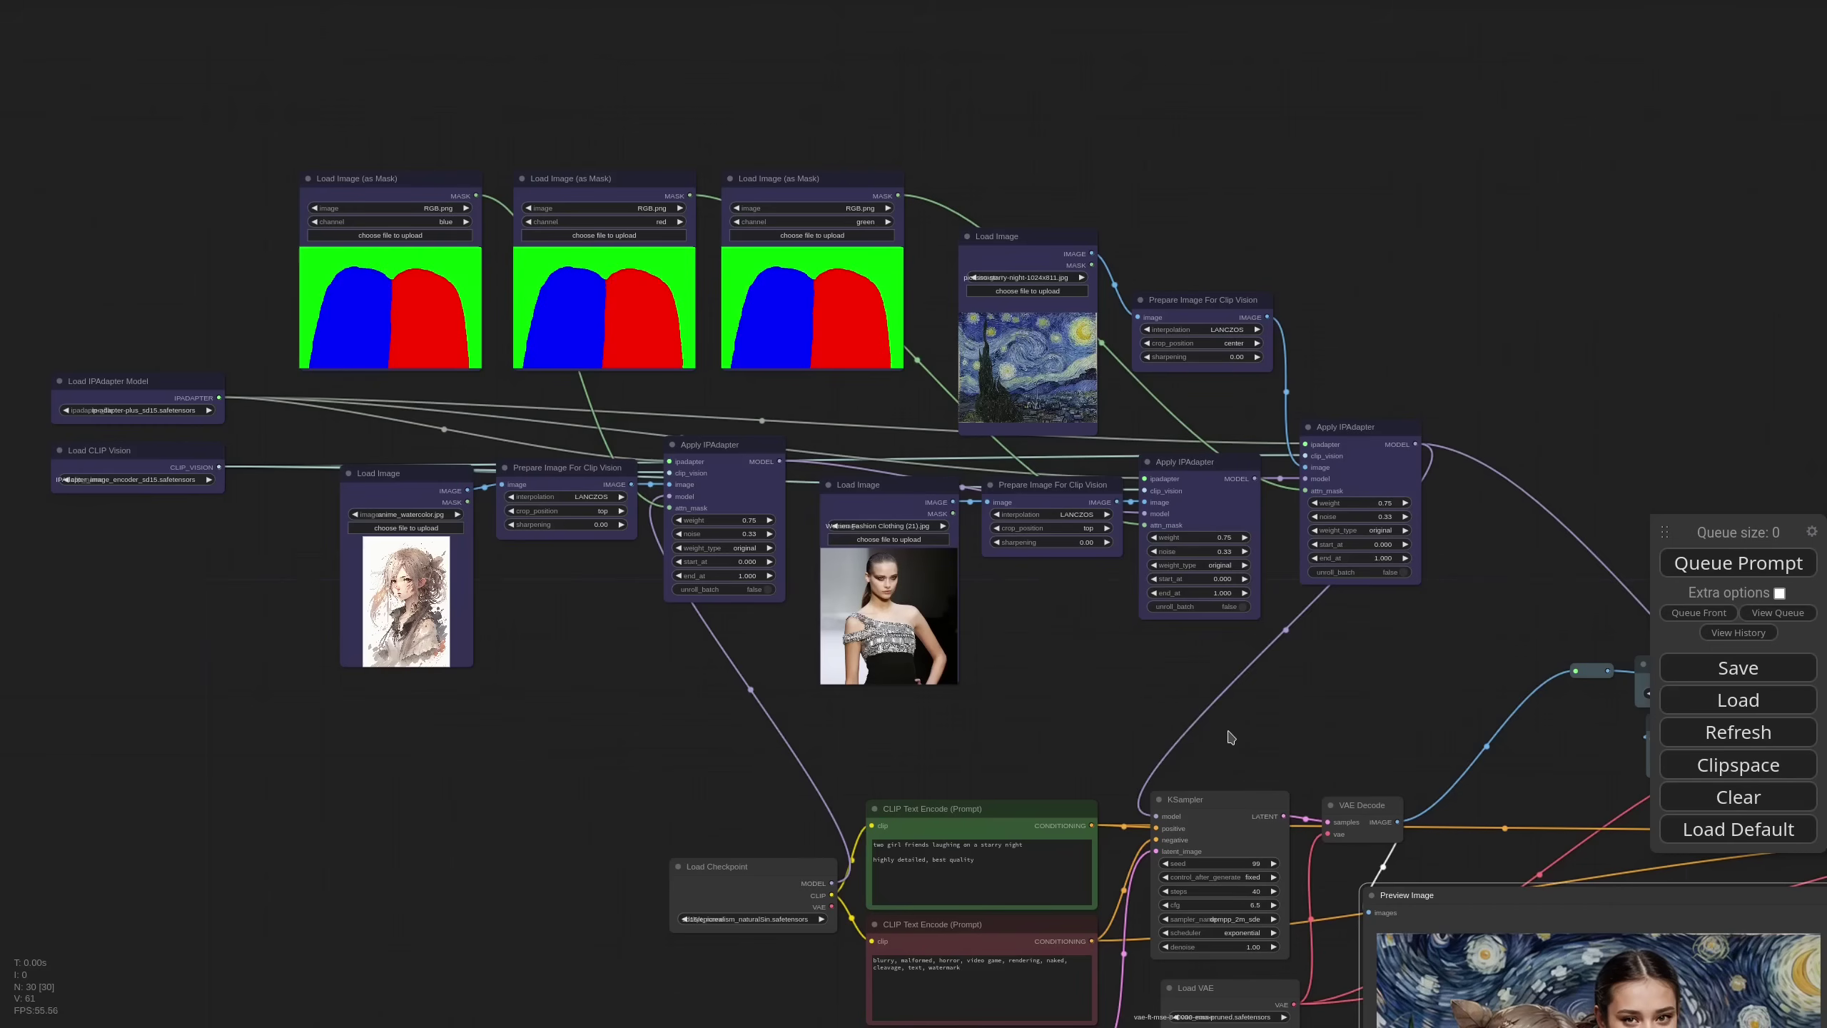
pyautogui.moveTo(1221, 737); pyautogui.dragTo(812, 413)
pyautogui.scroll(4, 921, 762)
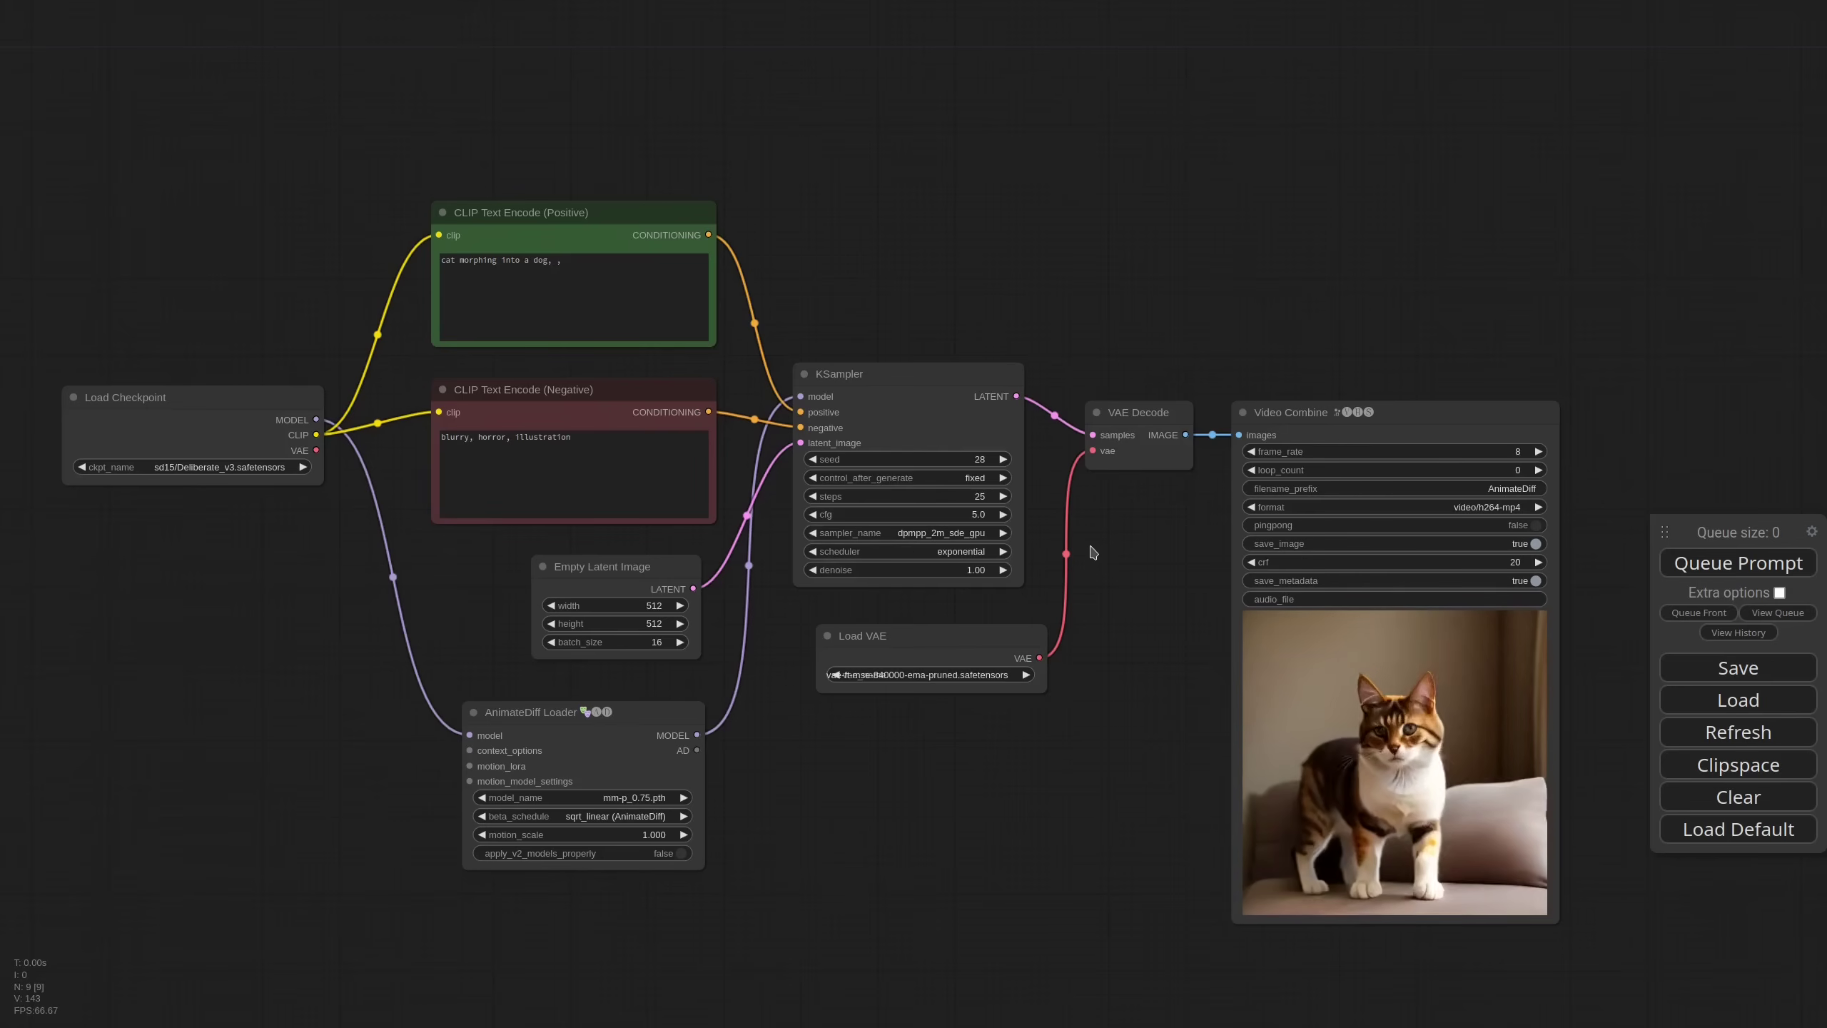
pyautogui.scroll(5, 575, 202)
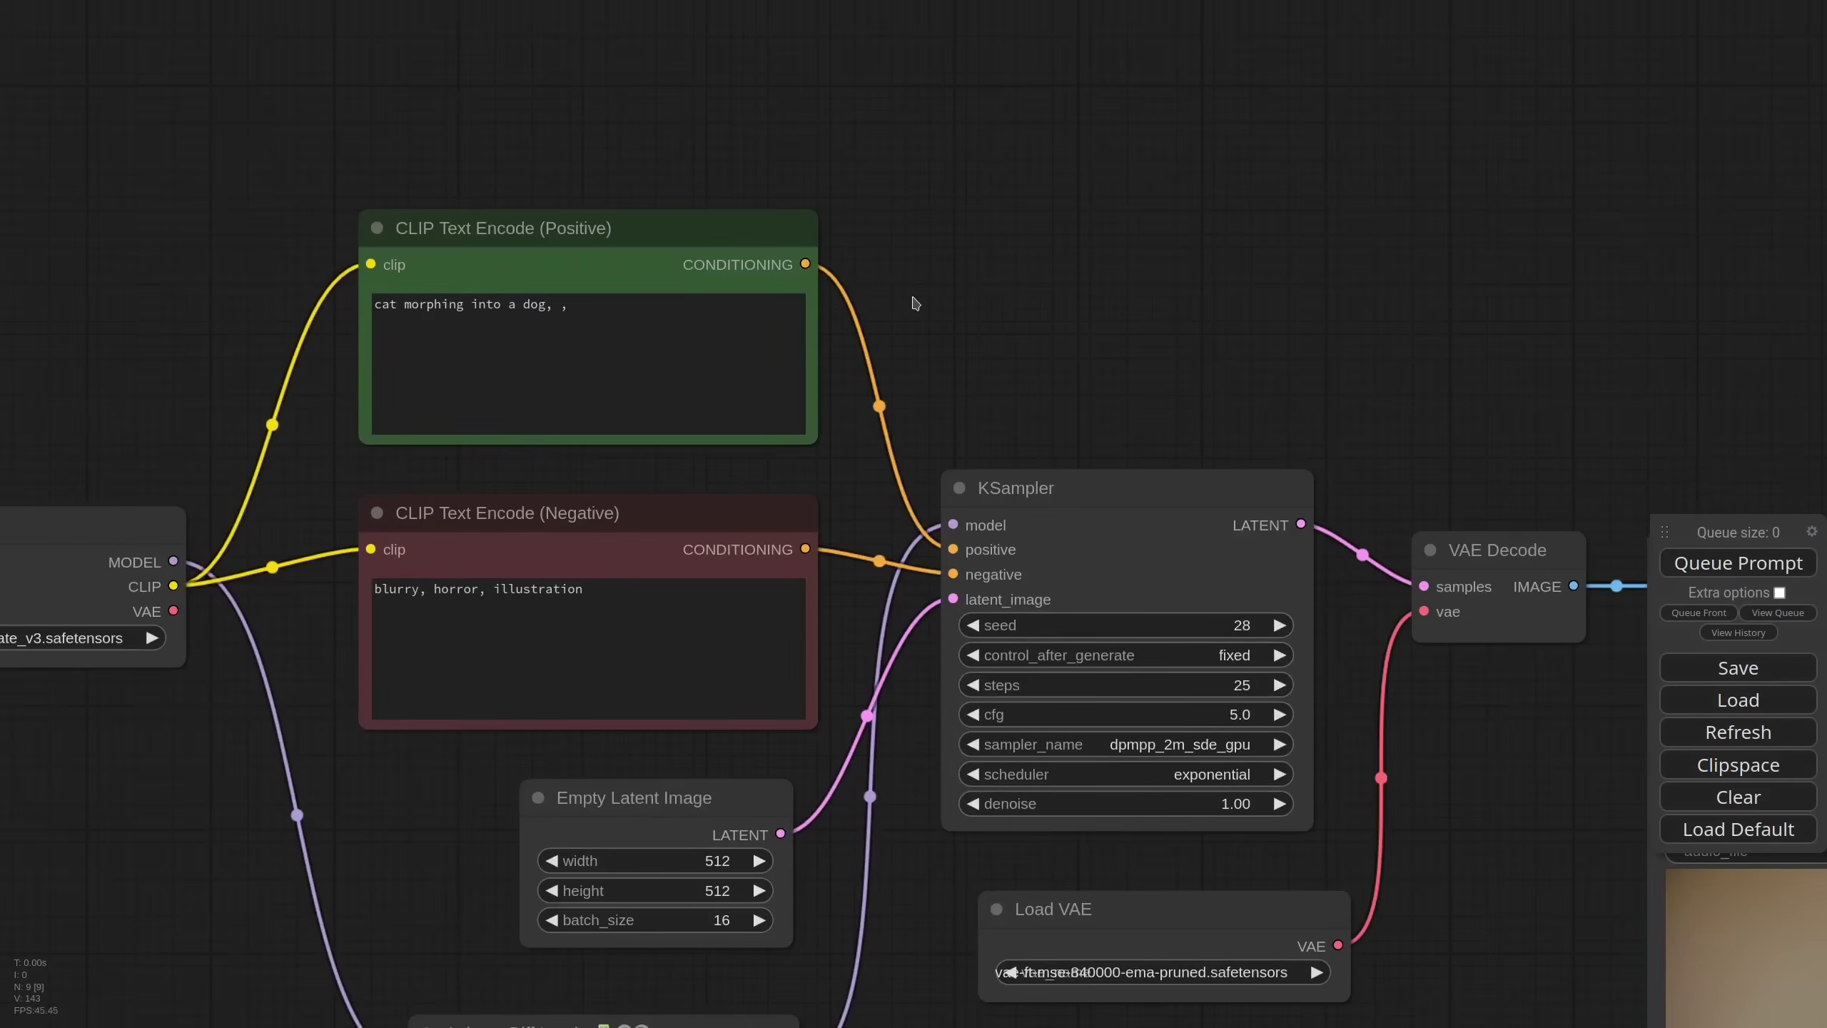
pyautogui.scroll(-6, 933, 296)
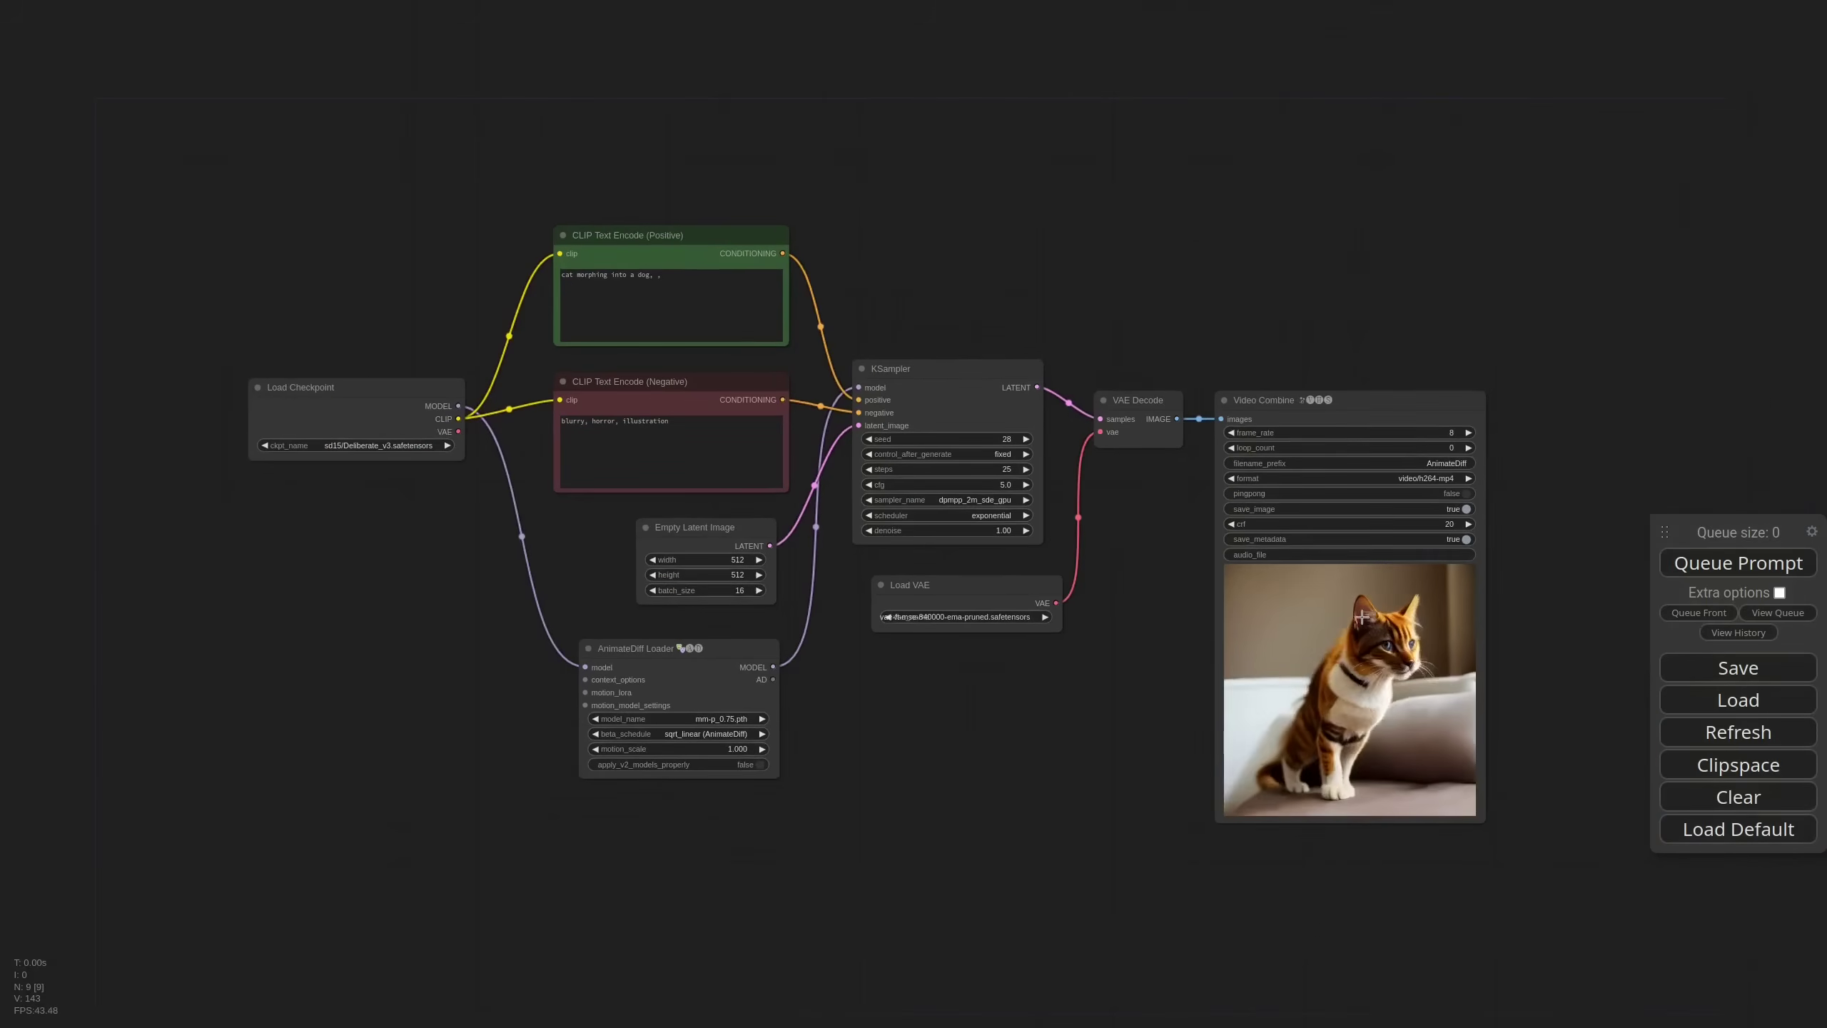
pyautogui.scroll(3, 1208, 701)
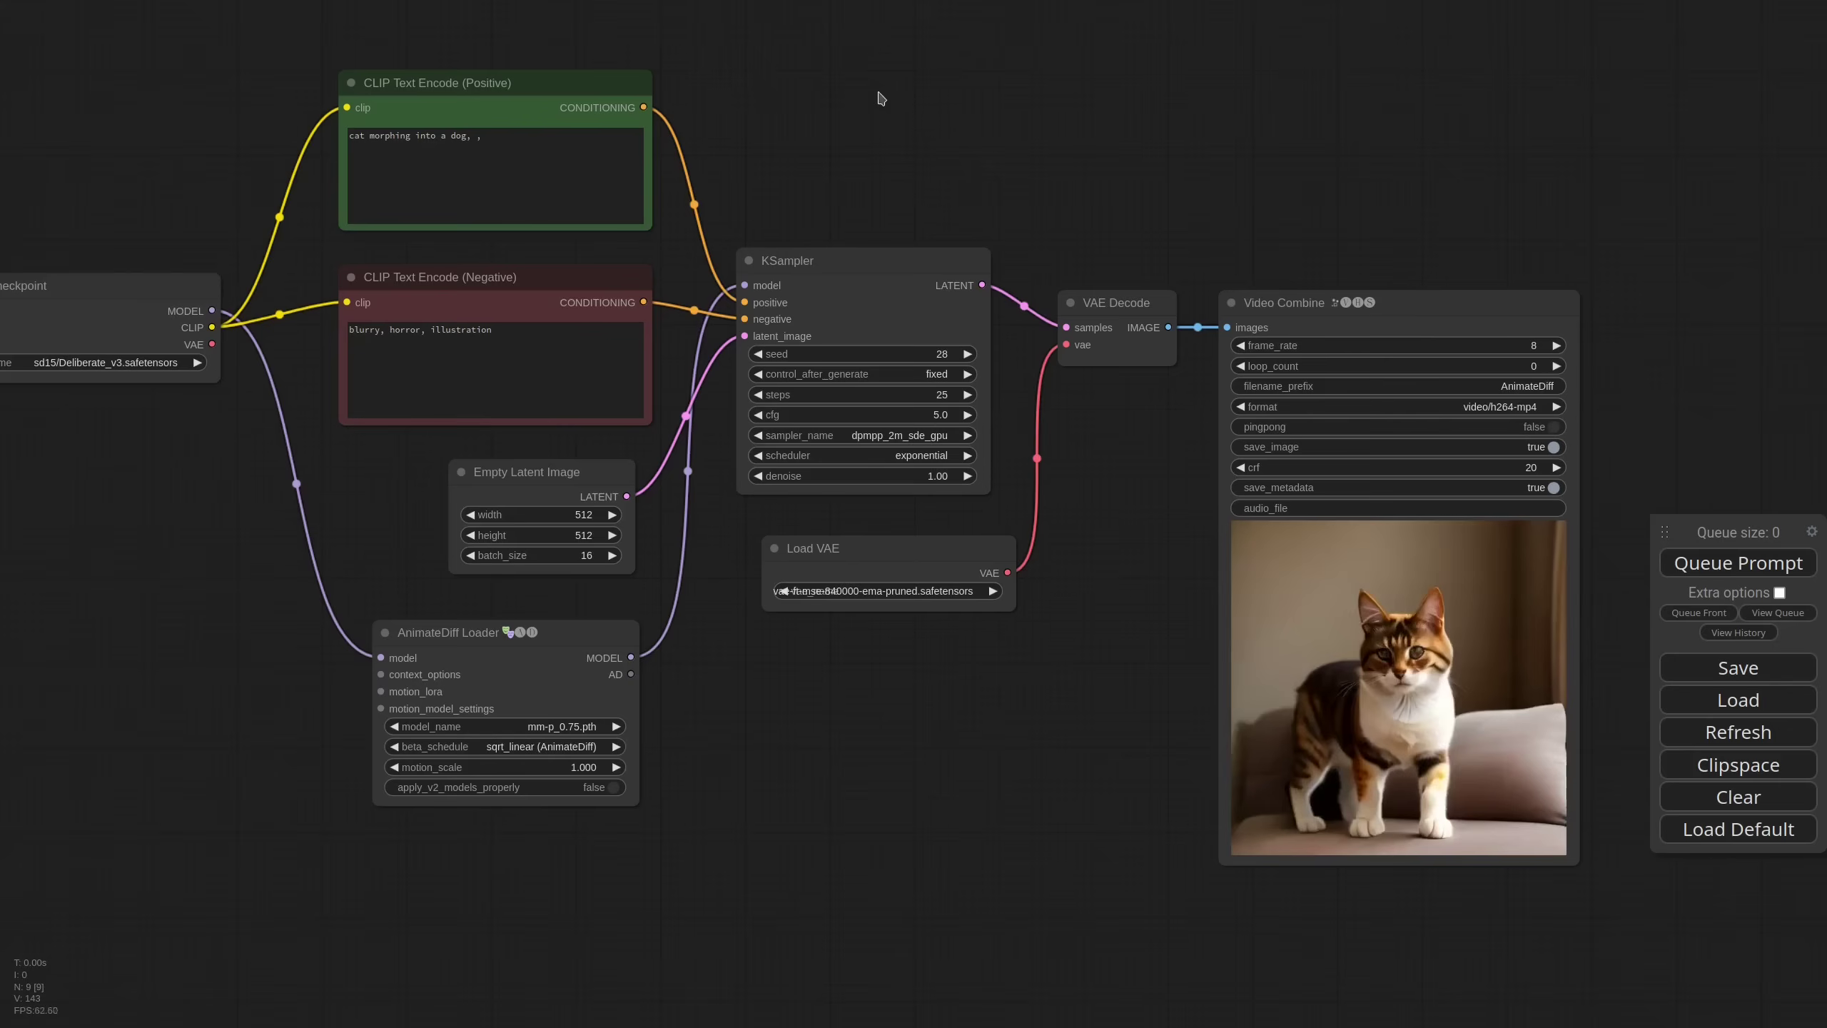
pyautogui.moveTo(877, 90); pyautogui.dragTo(944, 252)
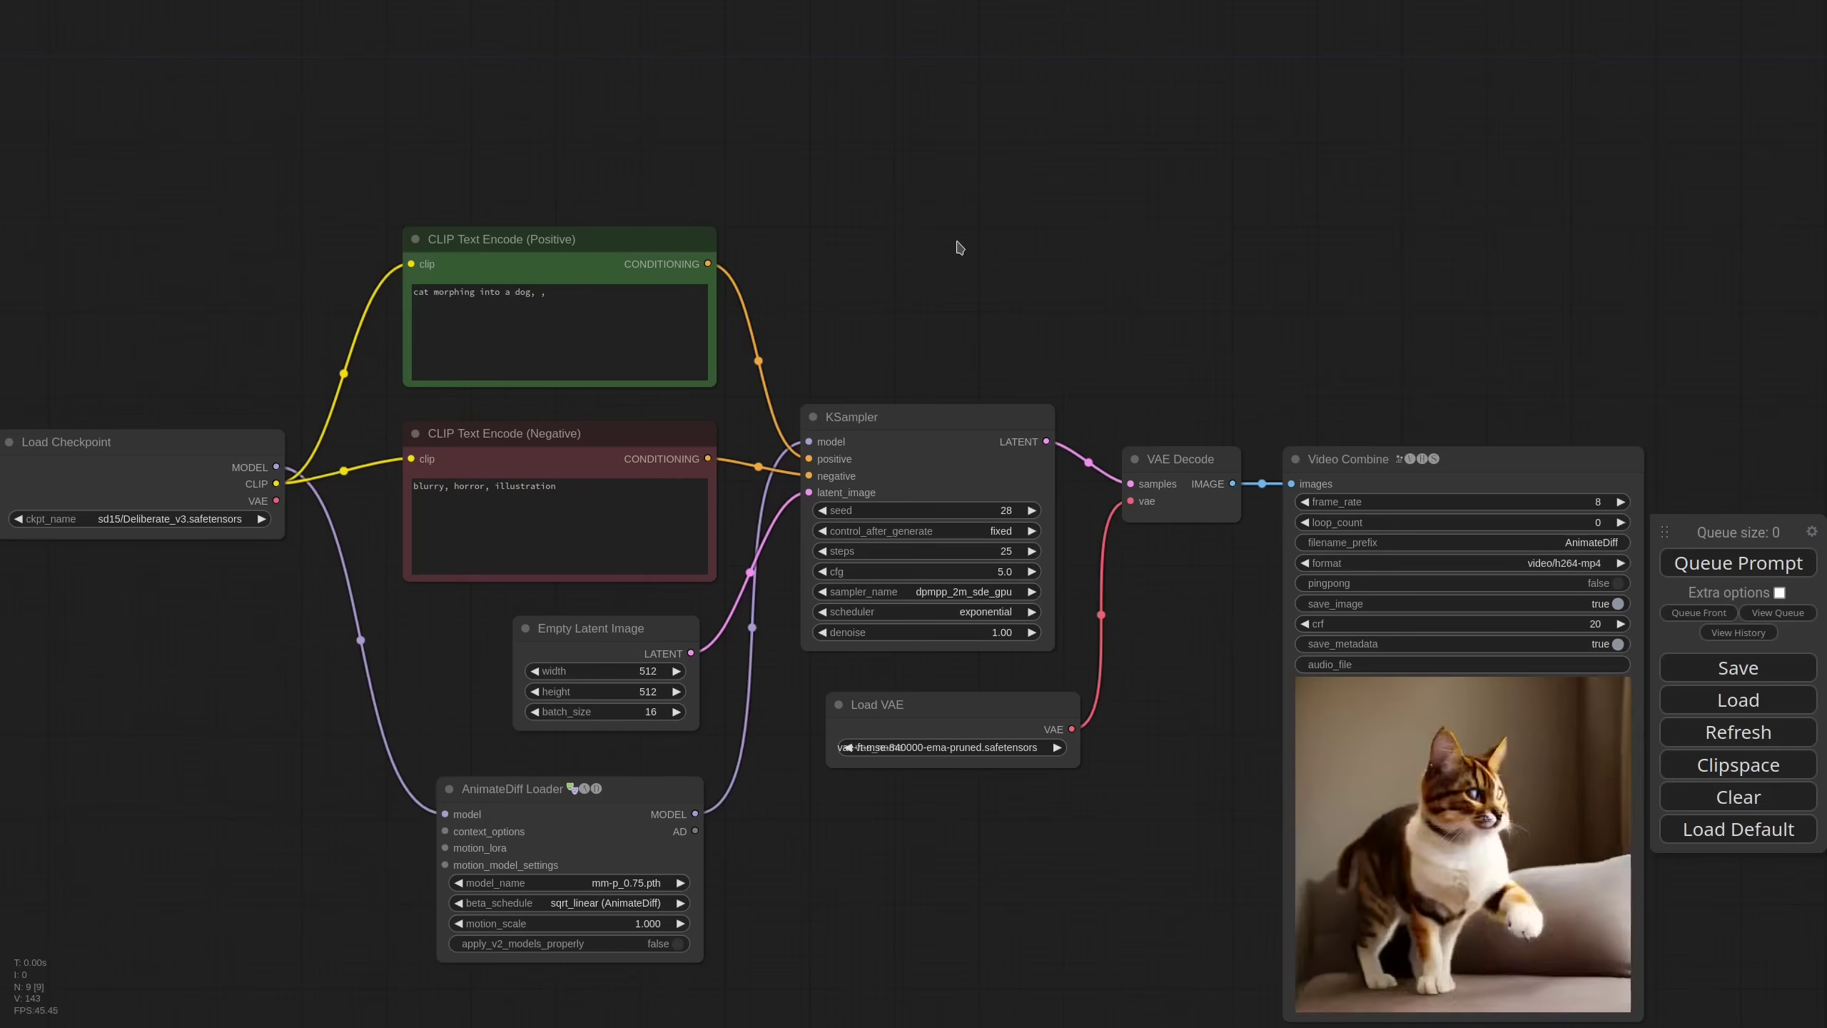
# - Add an Apply IPAdapter node in the free space above the KSampler
pyautogui.scroll(-2, 960, 248)
pyautogui.moveTo(1052, 180); pyautogui.dragTo(930, 323)
pyautogui.doubleClick(803, 217)
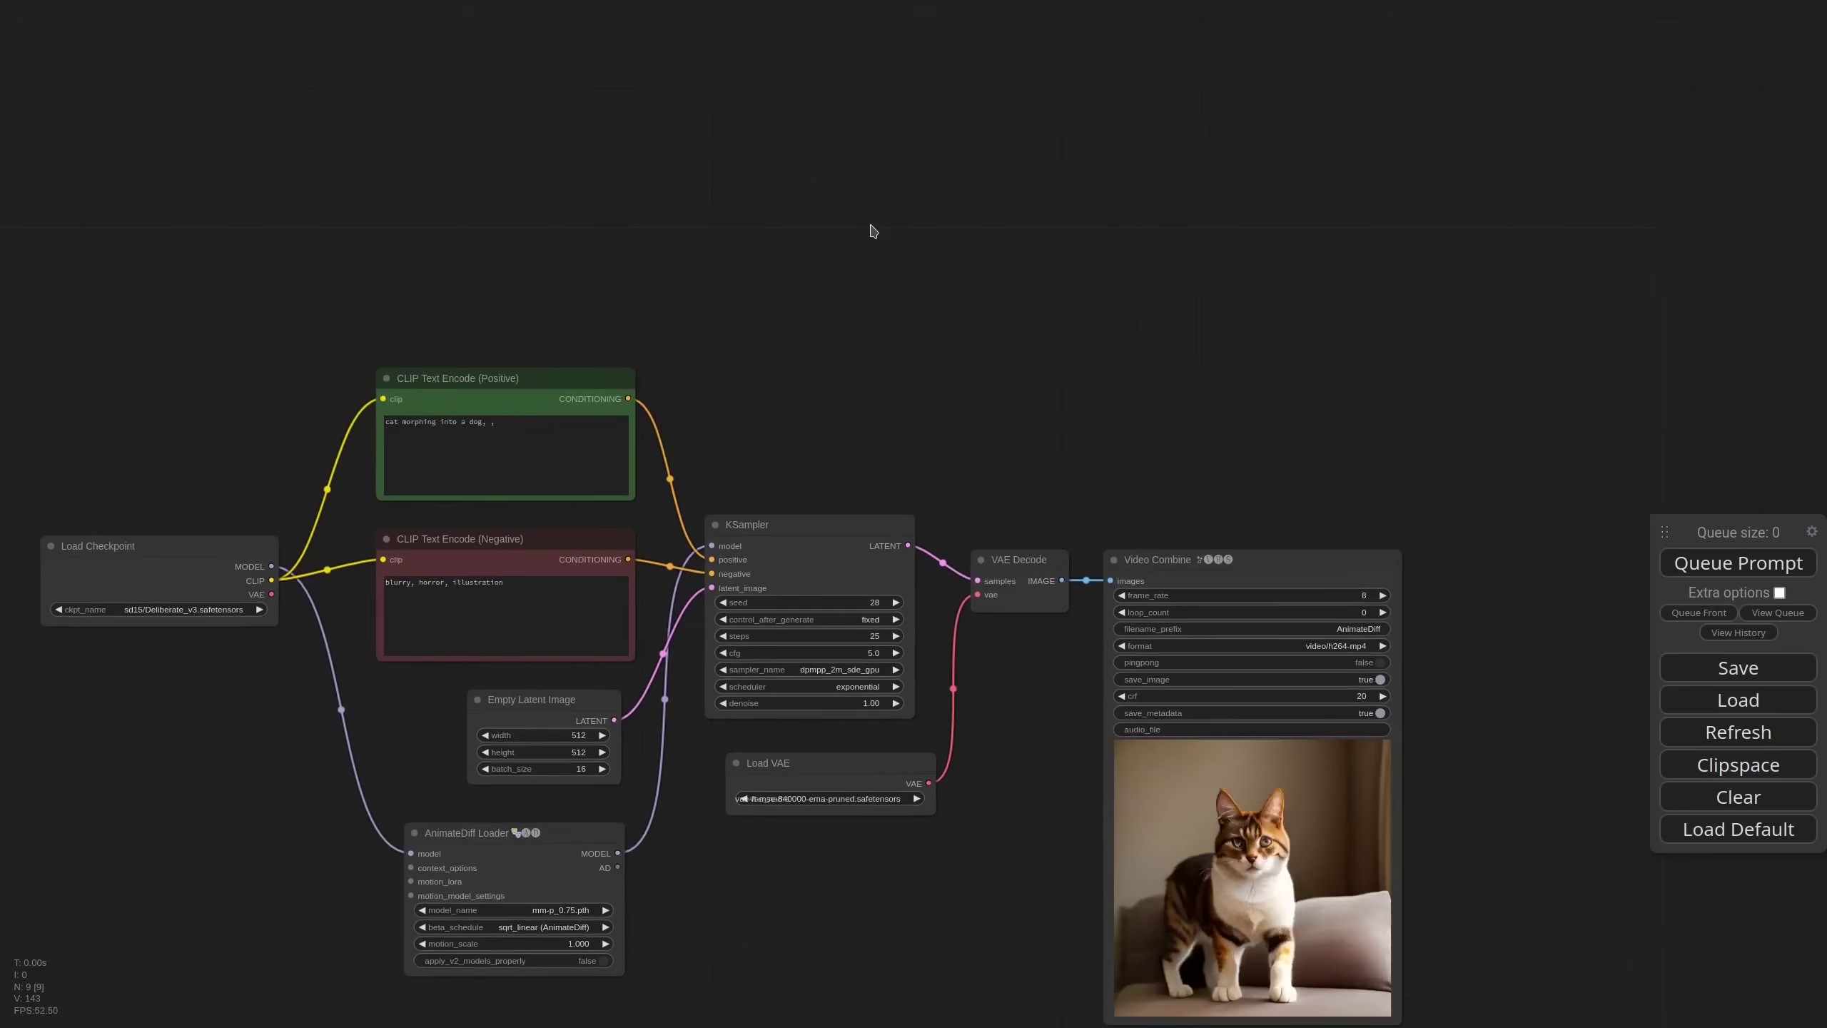
pyautogui.write('ipada')
pyautogui.click(928, 277)
# - Feed the Apply IPAdapter node's image input from a new Load Image node using Cute+Puppy+Dog.jpg, and place both nodes above the KSampler
pyautogui.moveTo(975, 237); pyautogui.dragTo(712, 115)
pyautogui.click(752, 261)
pyautogui.click(716, 178)
pyautogui.click(759, 982)
pyautogui.moveTo(1026, 105); pyautogui.dragTo(1008, 166)
pyautogui.scroll(-2, 1008, 166)
pyautogui.moveTo(995, 222); pyautogui.dragTo(1015, 181)
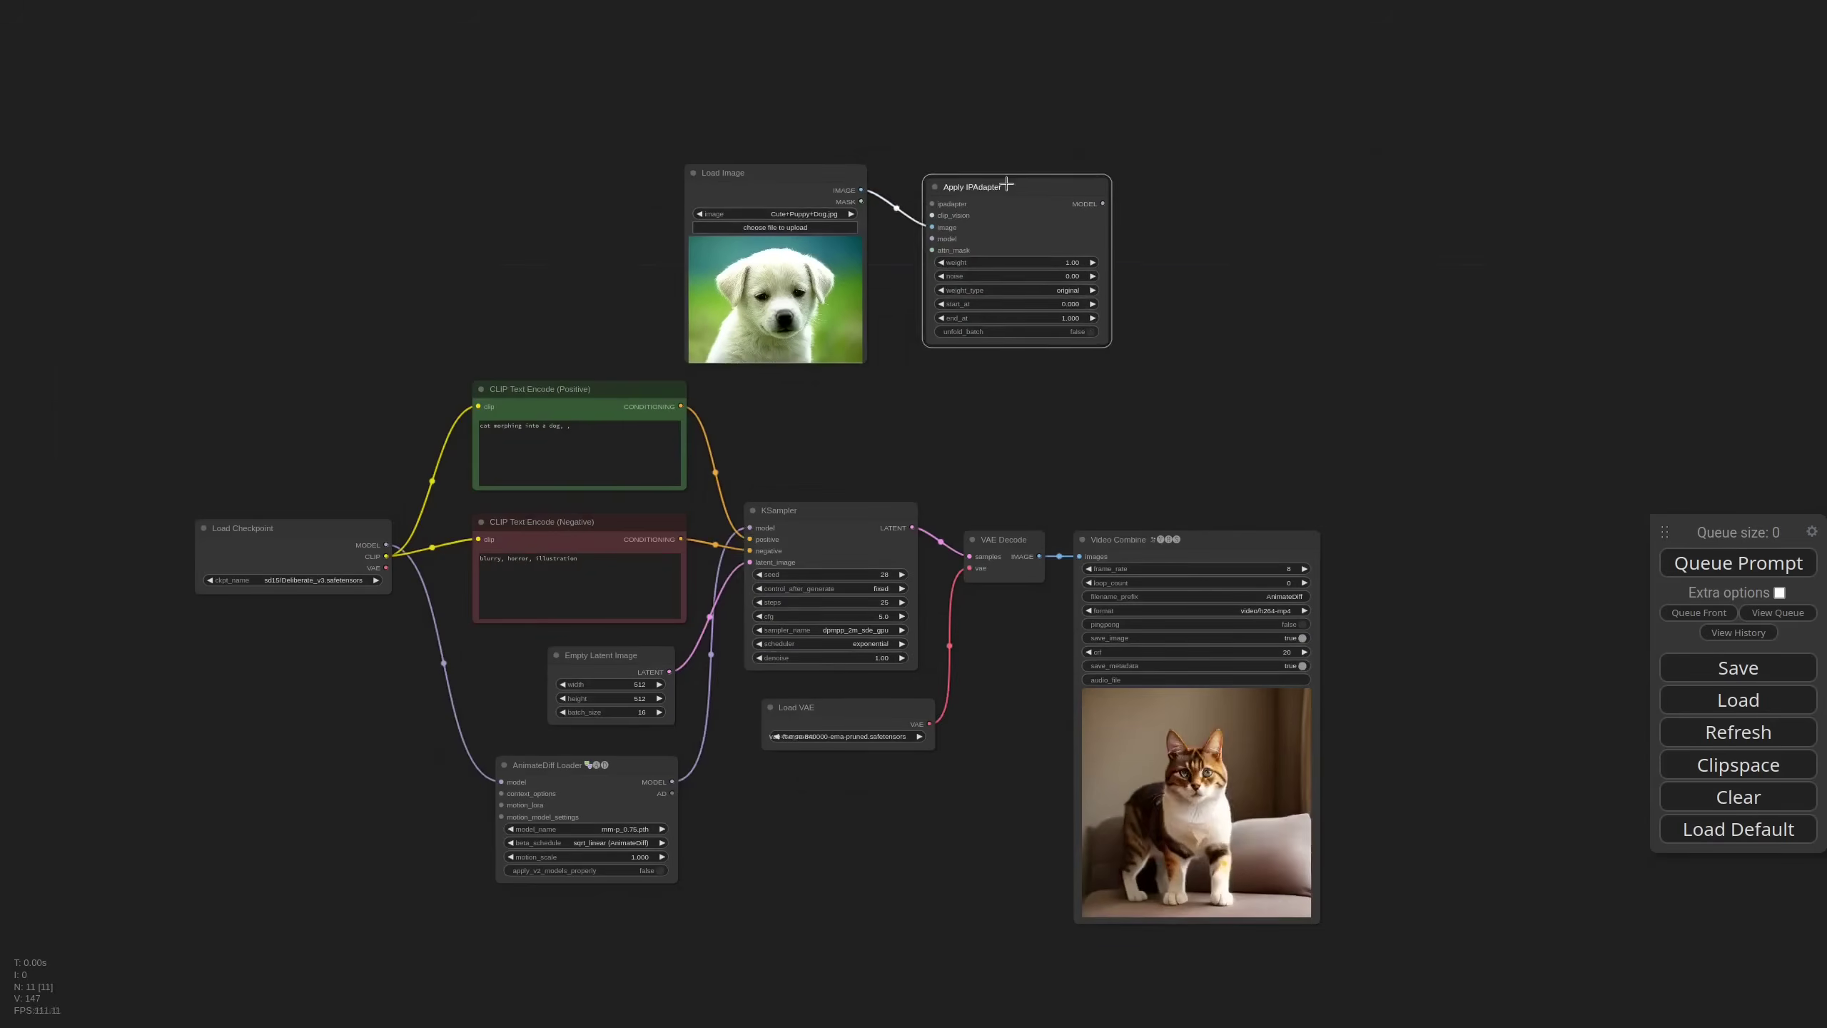
# - Duplicate the Apply IPAdapter node for a second reference image
pyautogui.hotkey('ctrl', 'c')
pyautogui.hotkey('ctrl', 'v')
pyautogui.scroll(3, 1306, 155)
# - Feed the second Apply IPAdapter's image input from a new Load Image node using cat.jpg, and lay the pair out beside the first
pyautogui.moveTo(1198, 263); pyautogui.dragTo(1050, 111)
pyautogui.click(1082, 206)
pyautogui.click(1234, 175)
pyautogui.click(1316, 212)
pyautogui.moveTo(1326, 210); pyautogui.dragTo(1503, 209)
pyautogui.moveTo(1223, 120); pyautogui.dragTo(1257, 309)
pyautogui.moveTo(598, 177); pyautogui.dragTo(623, 302)
# - Connect a new Load IPAdapter Model node to the puppy's Apply IPAdapter and choose ip-adapter-plus_sd15.safetensors
pyautogui.scroll(-2, 832, 719)
pyautogui.moveTo(811, 307); pyautogui.dragTo(680, 195)
pyautogui.click(719, 291)
pyautogui.scroll(5, 664, 184)
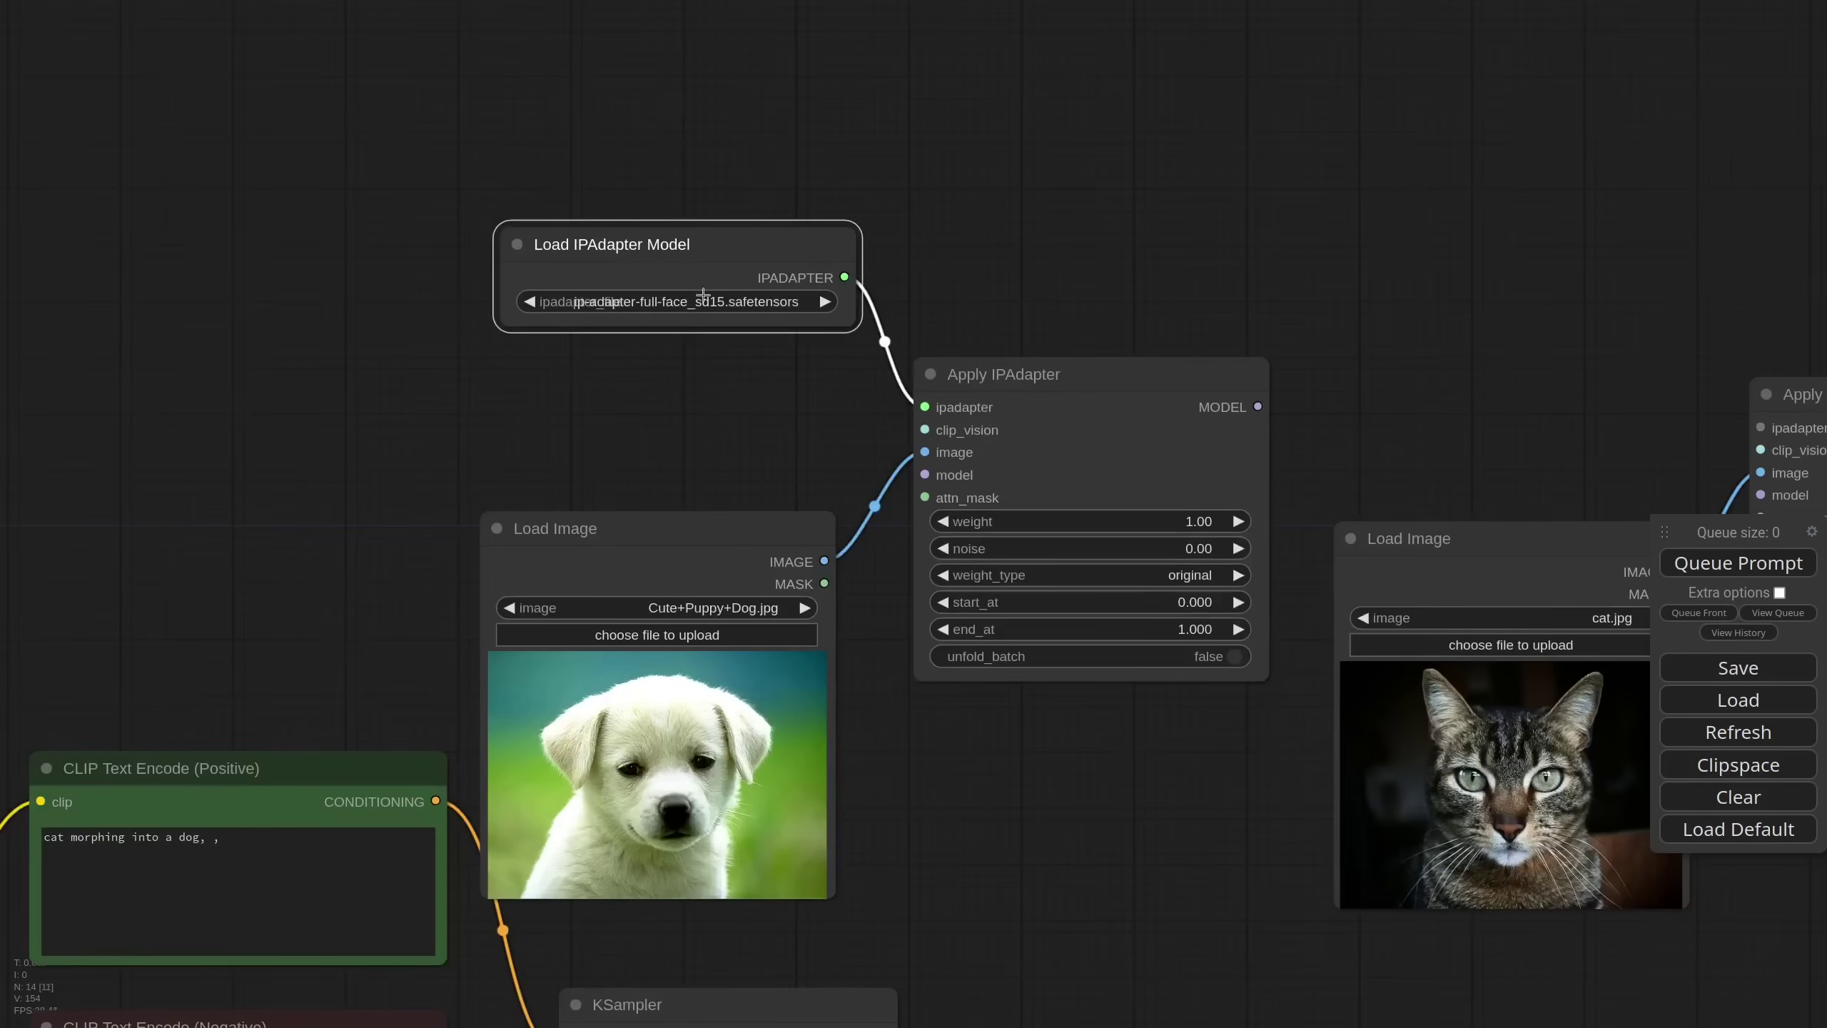
pyautogui.click(684, 302)
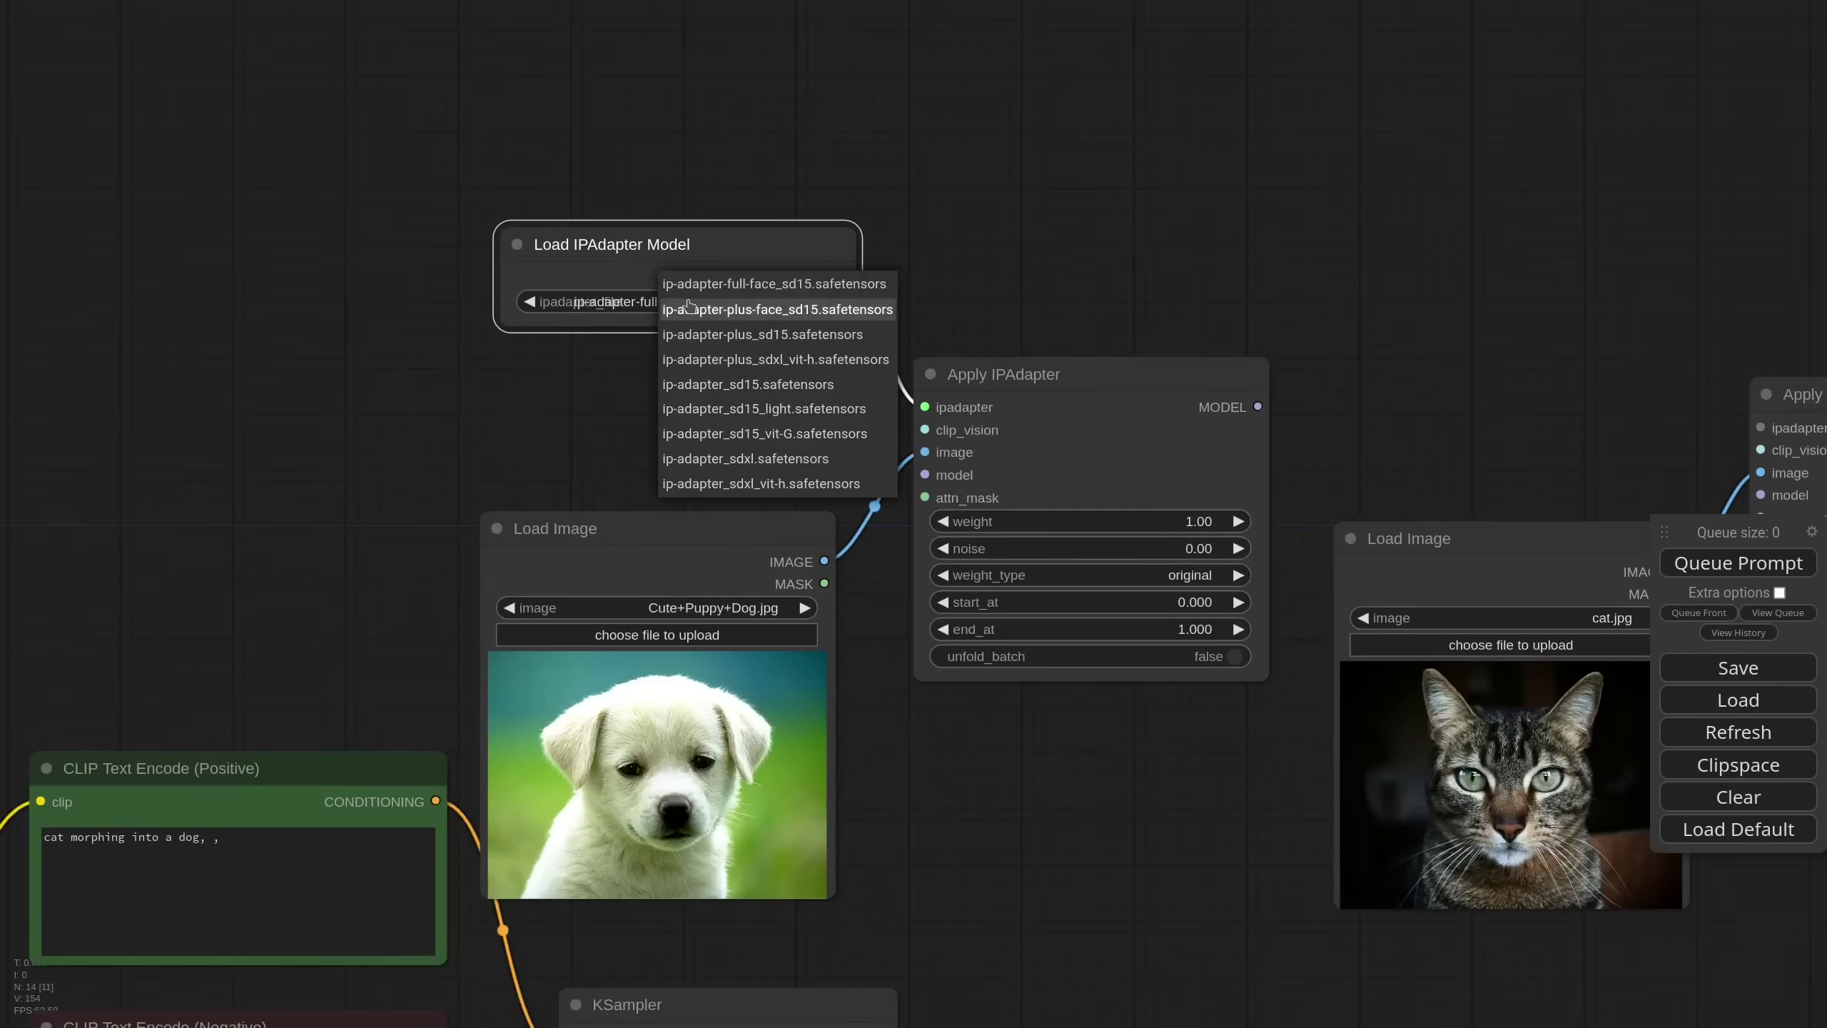
pyautogui.click(813, 334)
# - Connect the IPAdapter model to the cat's Apply IPAdapter as well, and feed both clip_vision inputs from a new Load CLIP Vision node
pyautogui.scroll(-3, 767, 380)
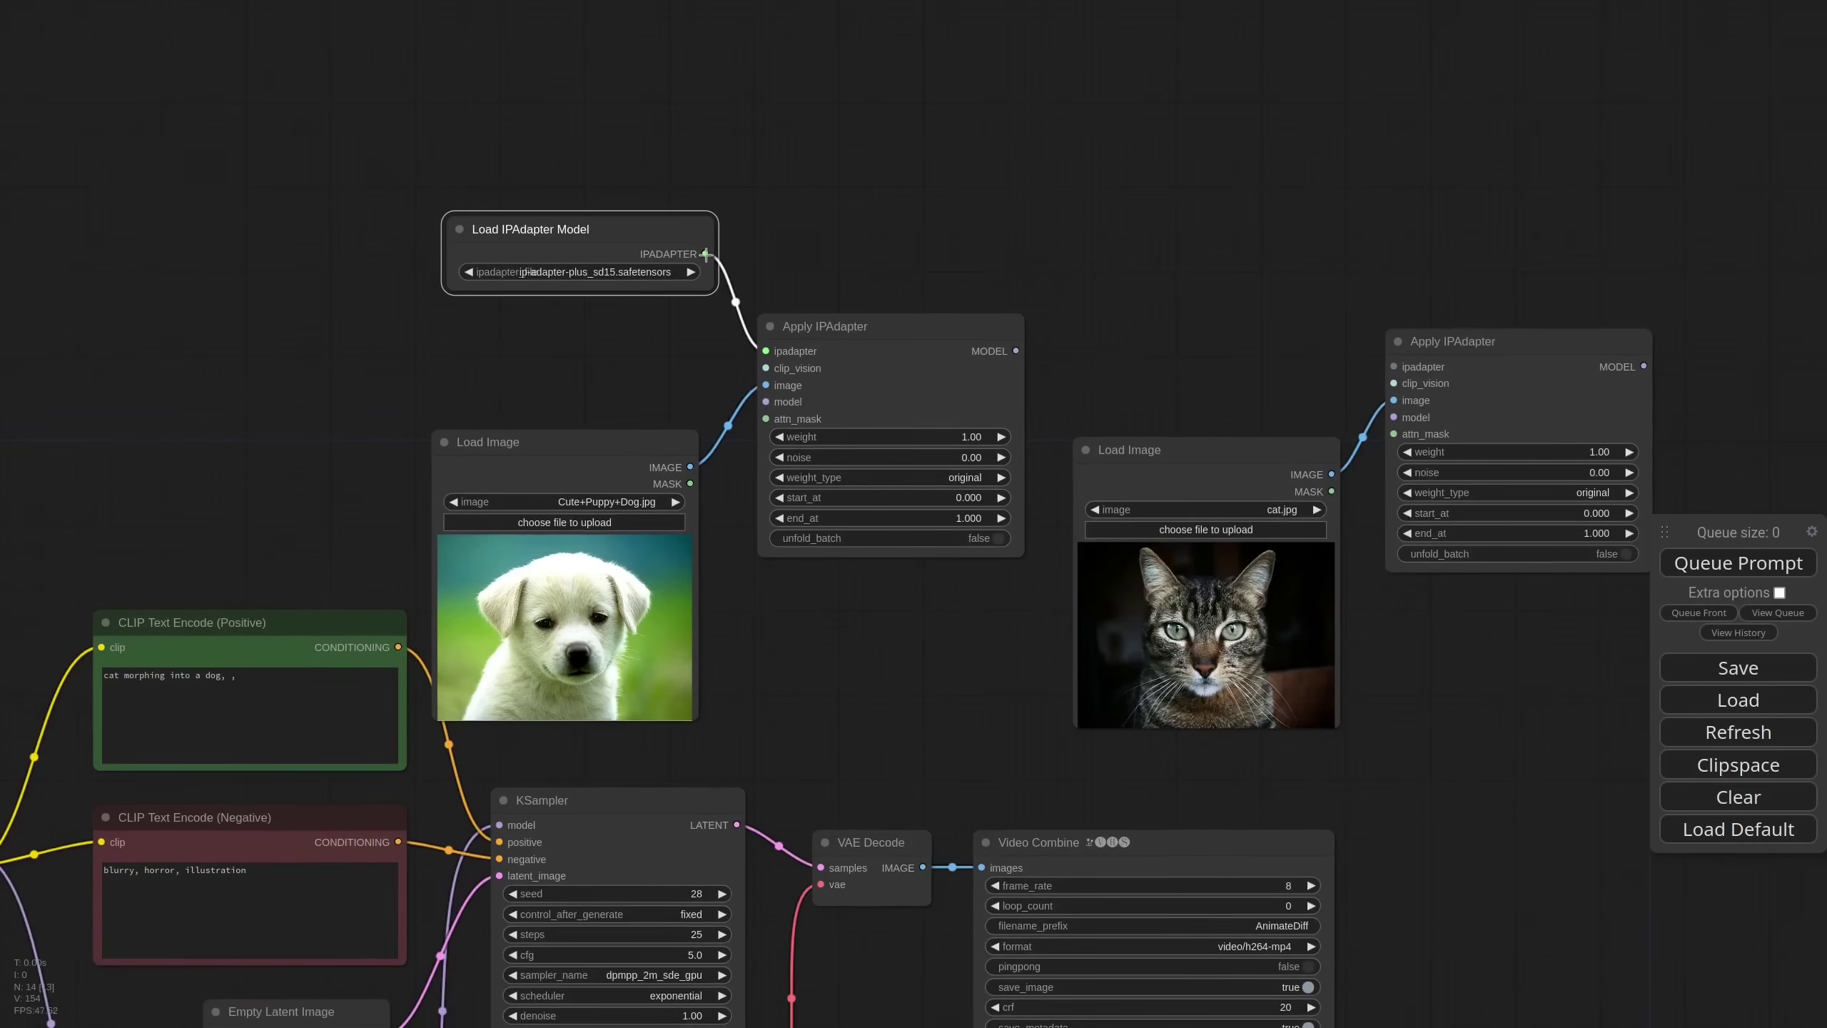
pyautogui.moveTo(706, 254); pyautogui.dragTo(1399, 367)
pyautogui.moveTo(762, 367); pyautogui.dragTo(1394, 383)
pyautogui.click(640, 417)
pyautogui.scroll(-2, 1108, 363)
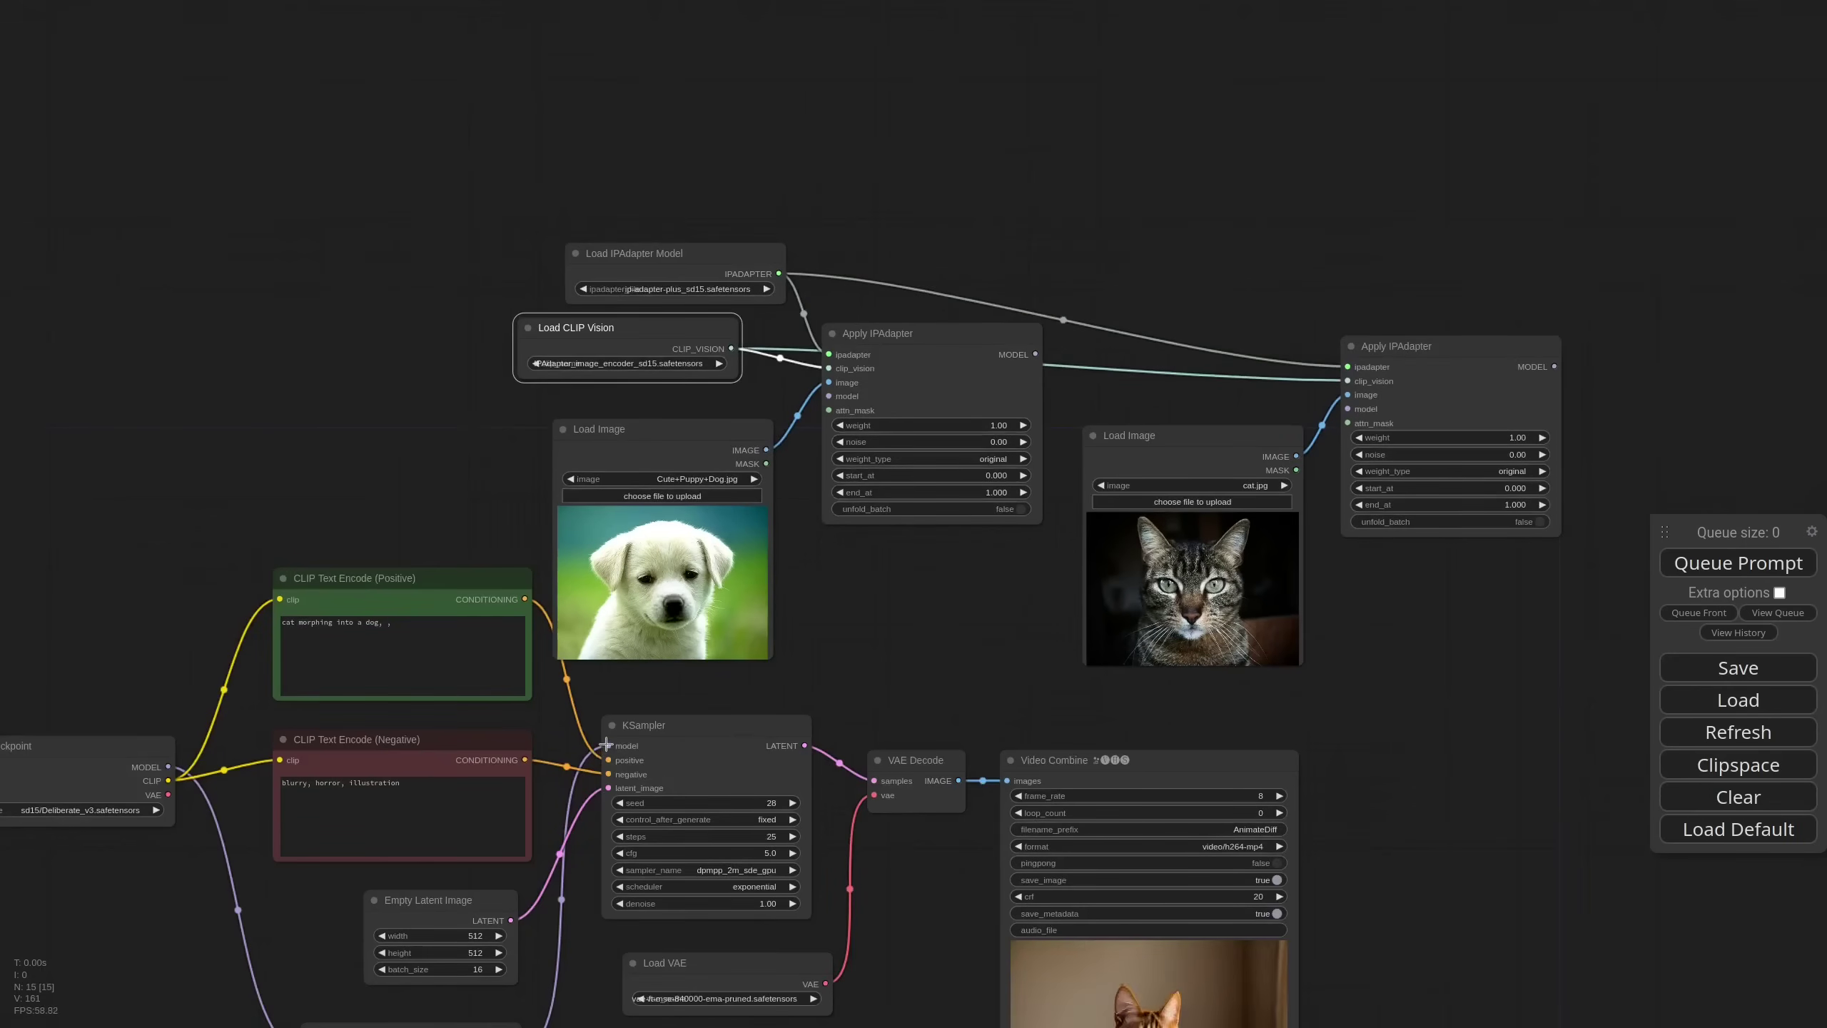
# - Route the AnimateDiff Loader's model through the puppy and then the cat Apply IPAdapter into the KSampler's model input
pyautogui.moveTo(584, 723); pyautogui.dragTo(593, 616)
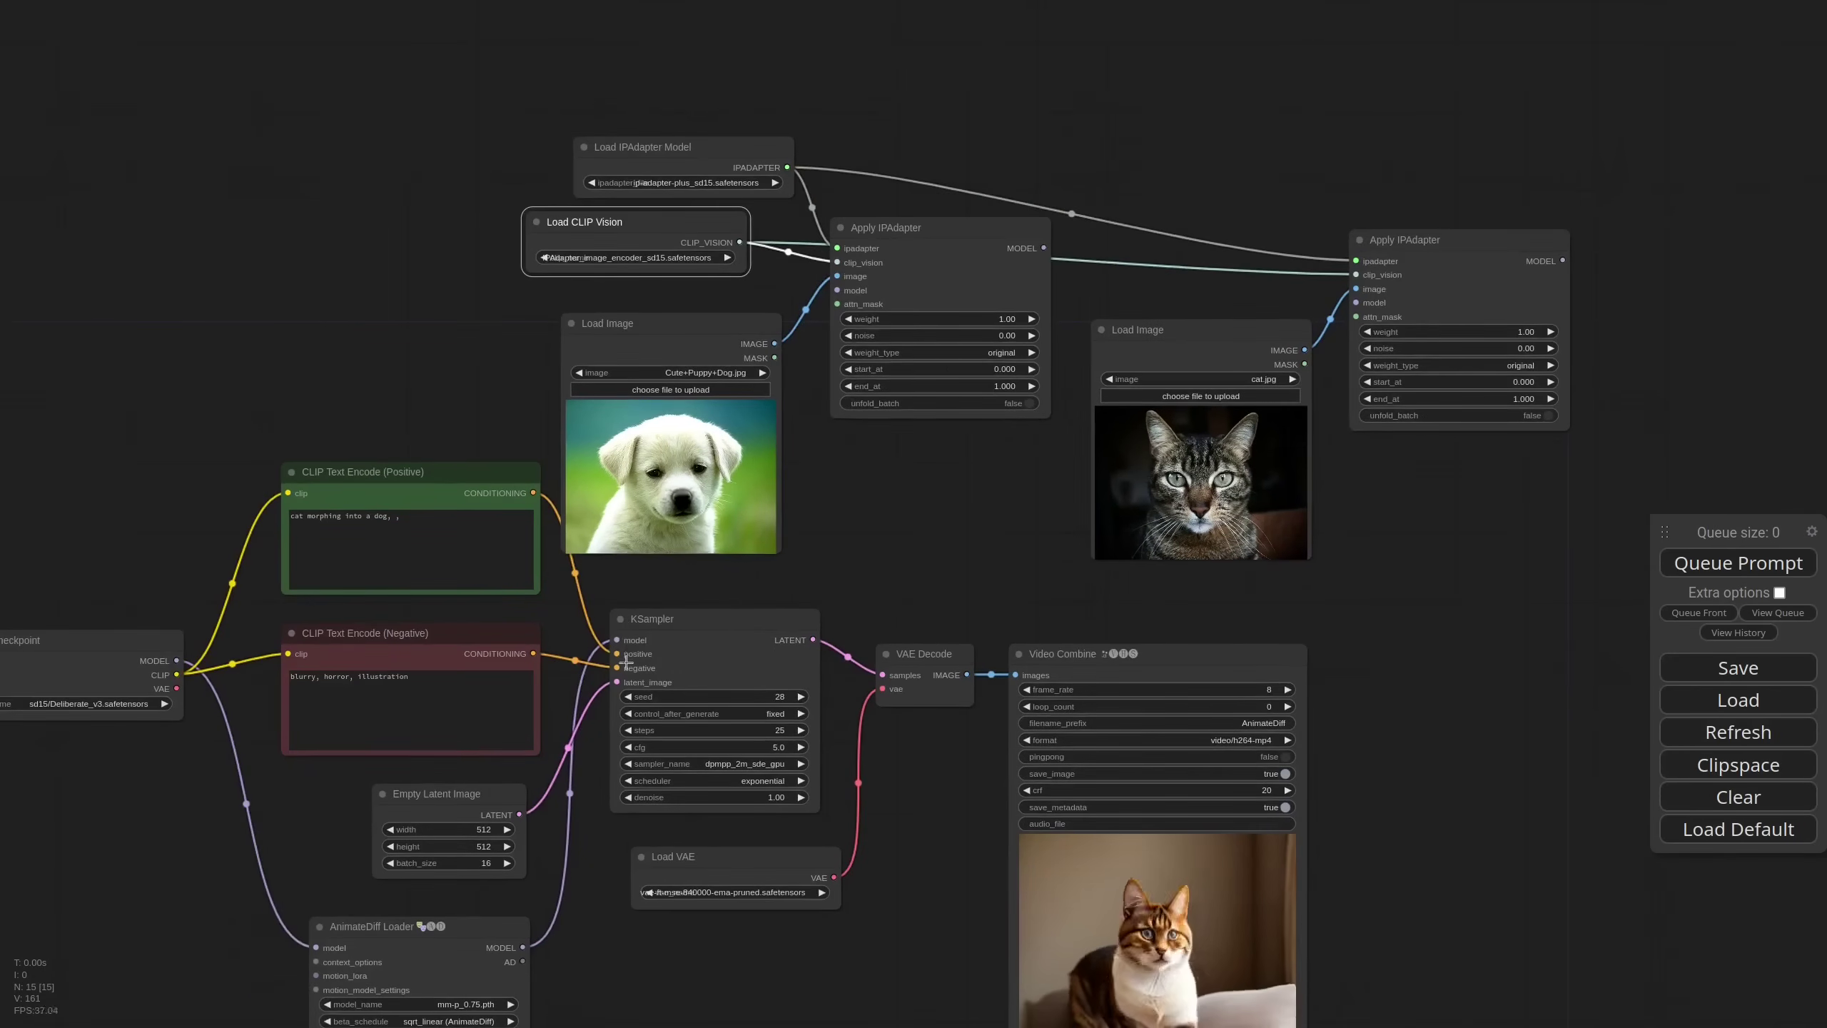
pyautogui.scroll(-2, 612, 684)
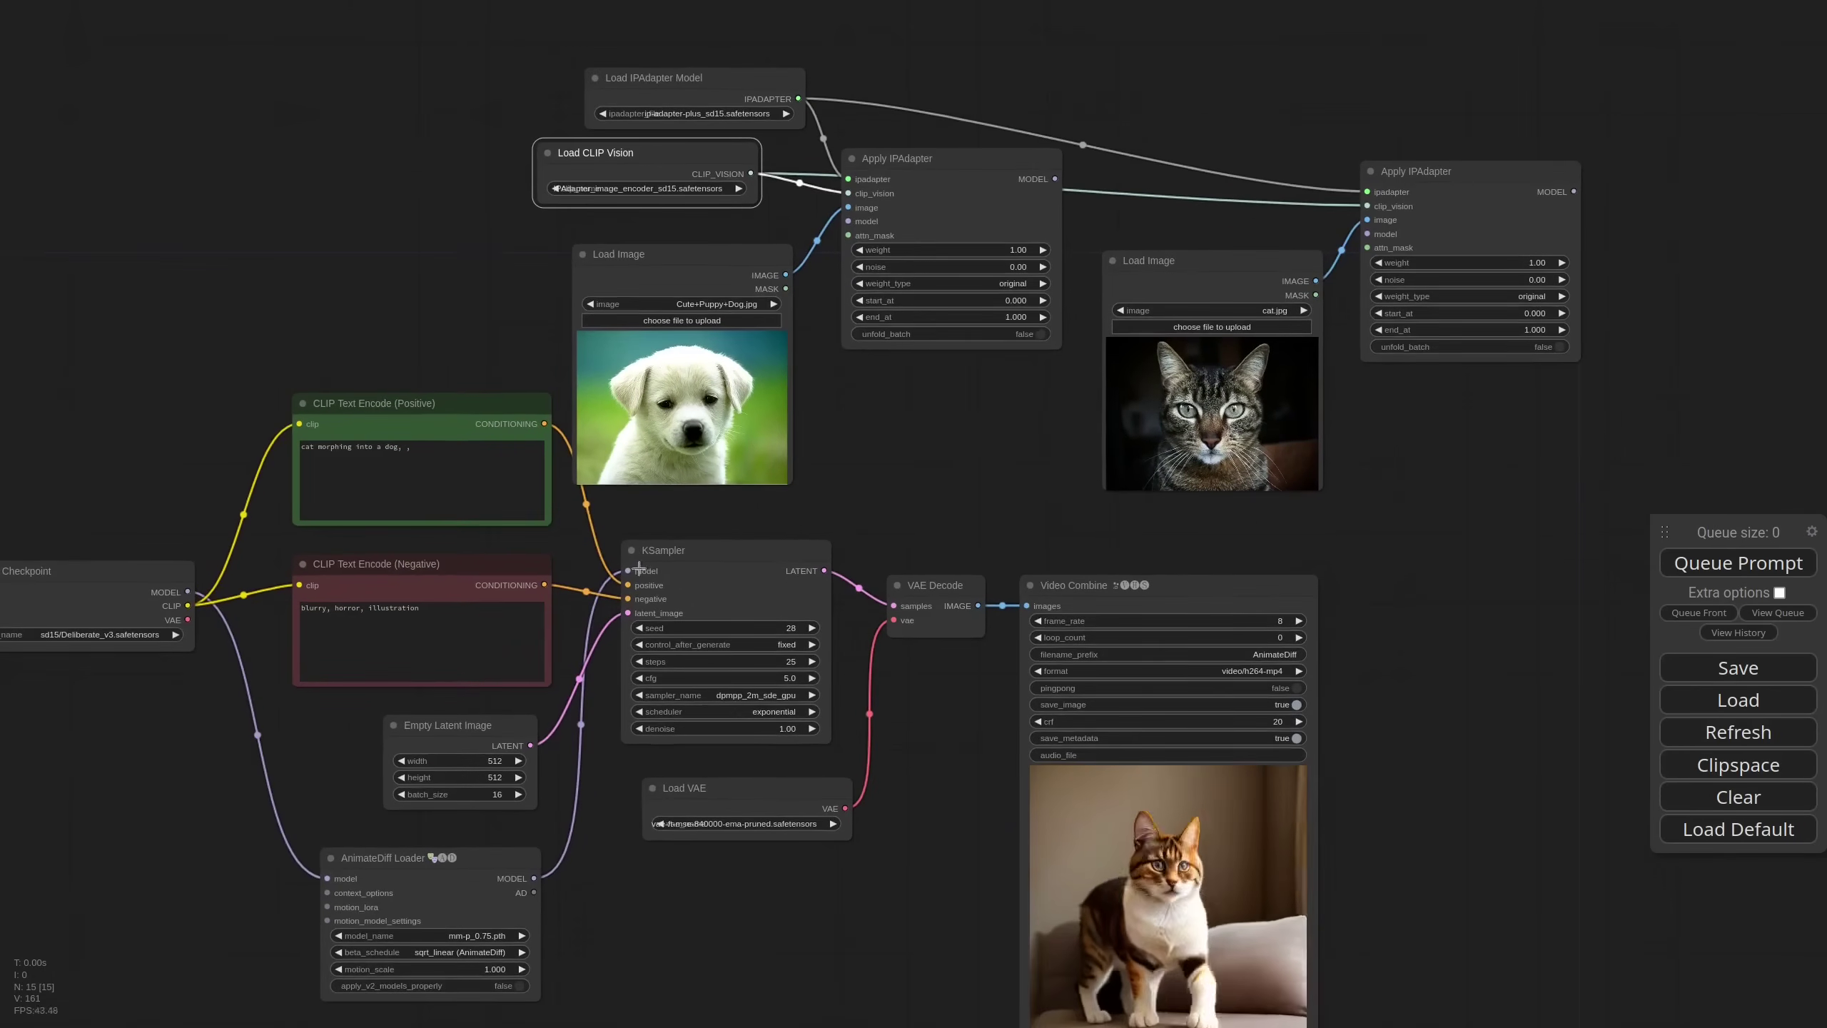
pyautogui.moveTo(628, 571); pyautogui.dragTo(850, 222)
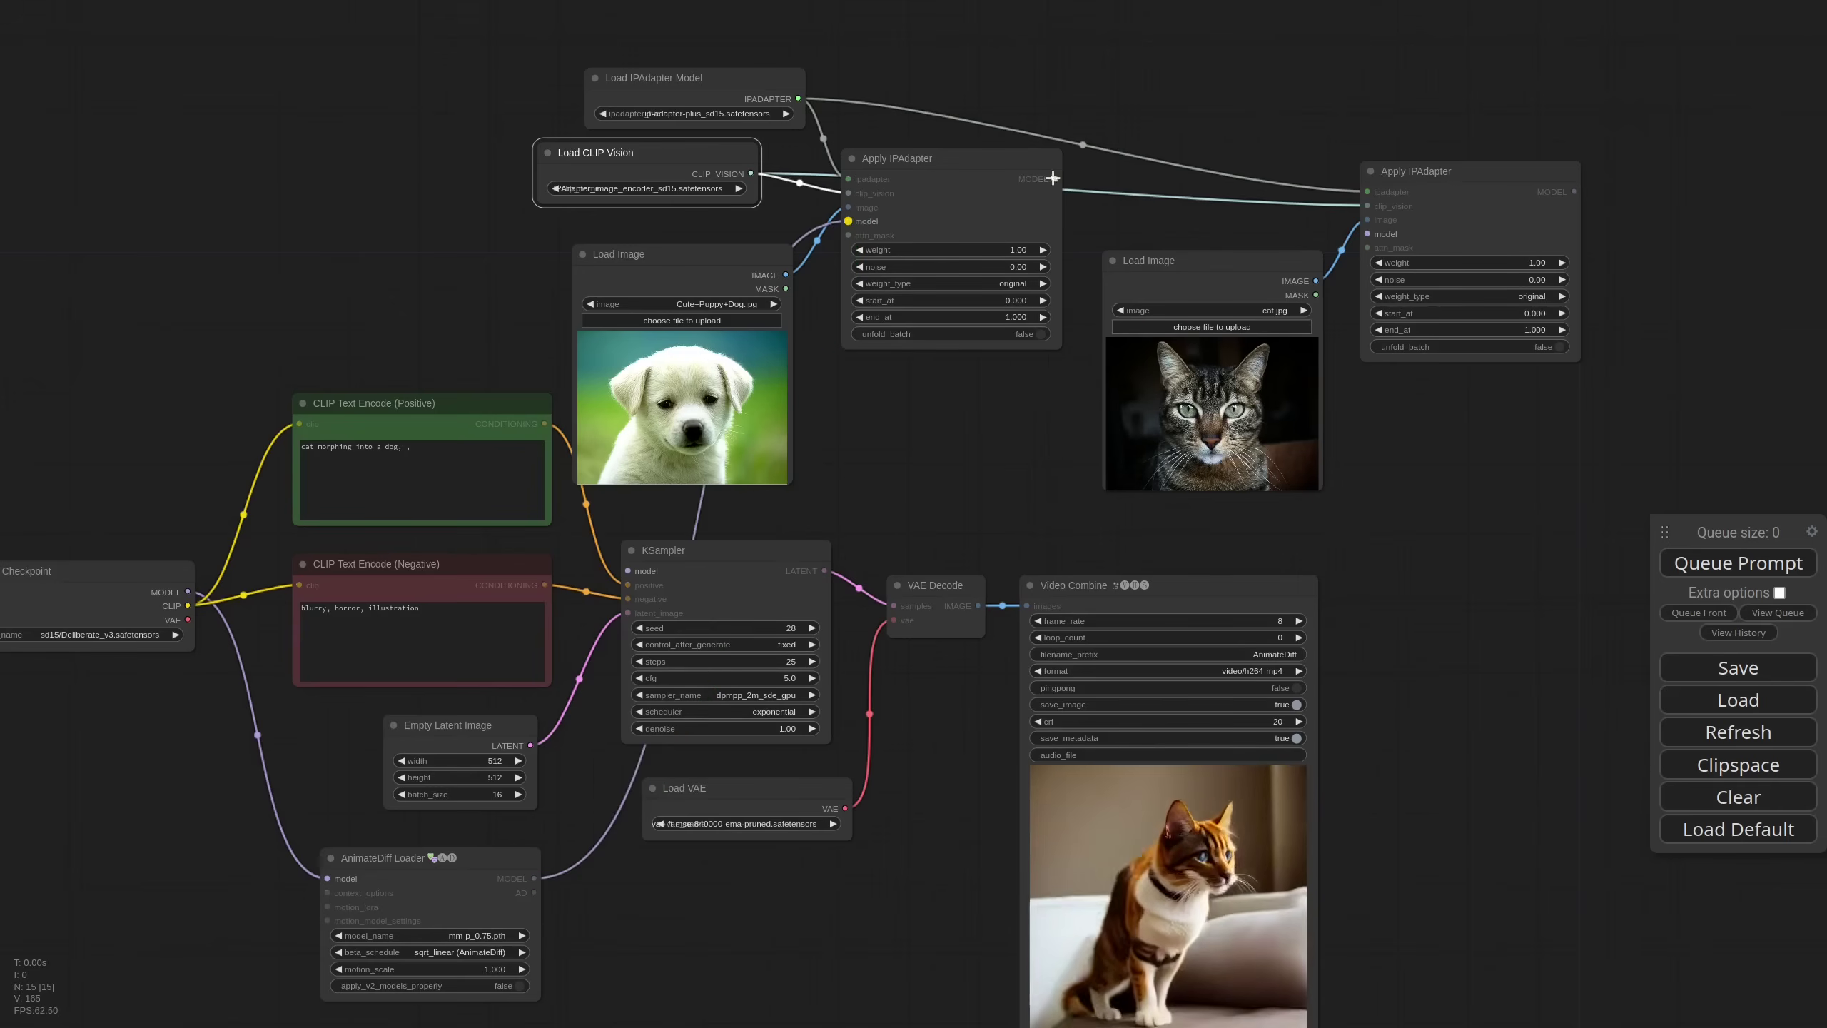
pyautogui.moveTo(1053, 179); pyautogui.dragTo(1367, 234)
pyautogui.moveTo(1575, 191); pyautogui.dragTo(631, 571)
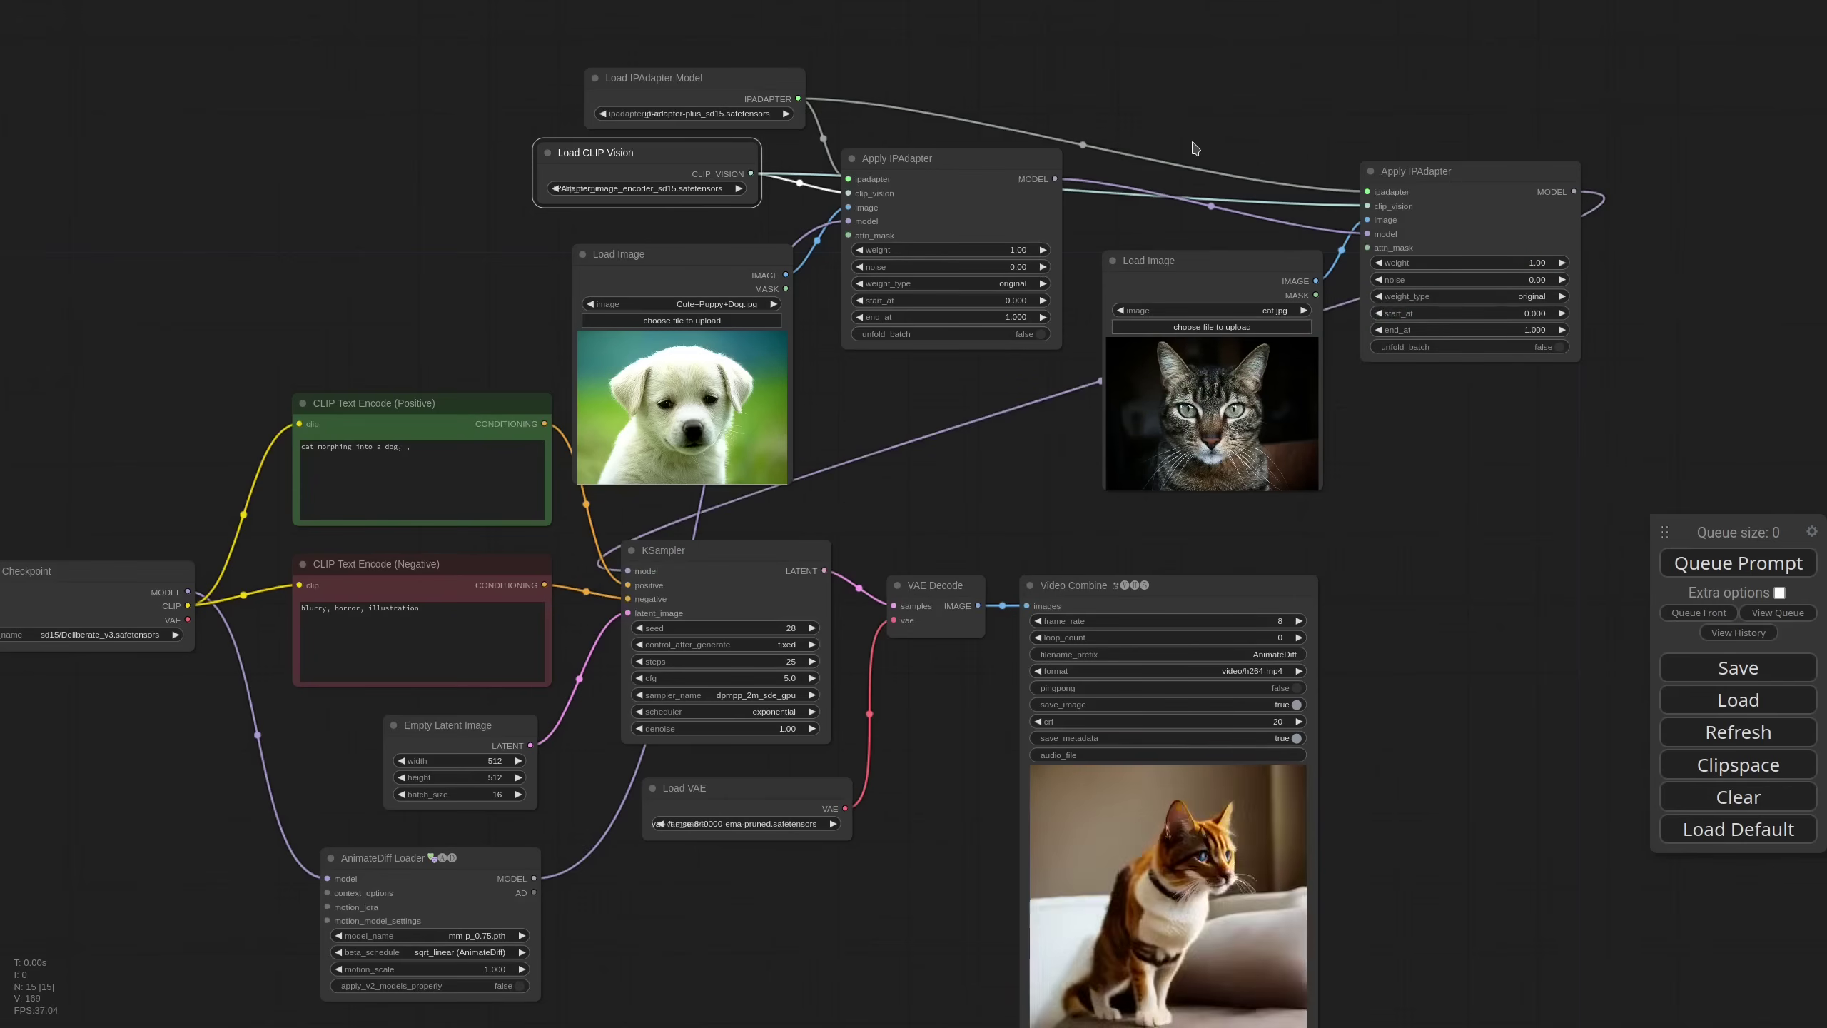
# - Set the weight to 0.8 on the puppy's Apply IPAdapter and 0.75 on the cat's
pyautogui.scroll(4, 1196, 148)
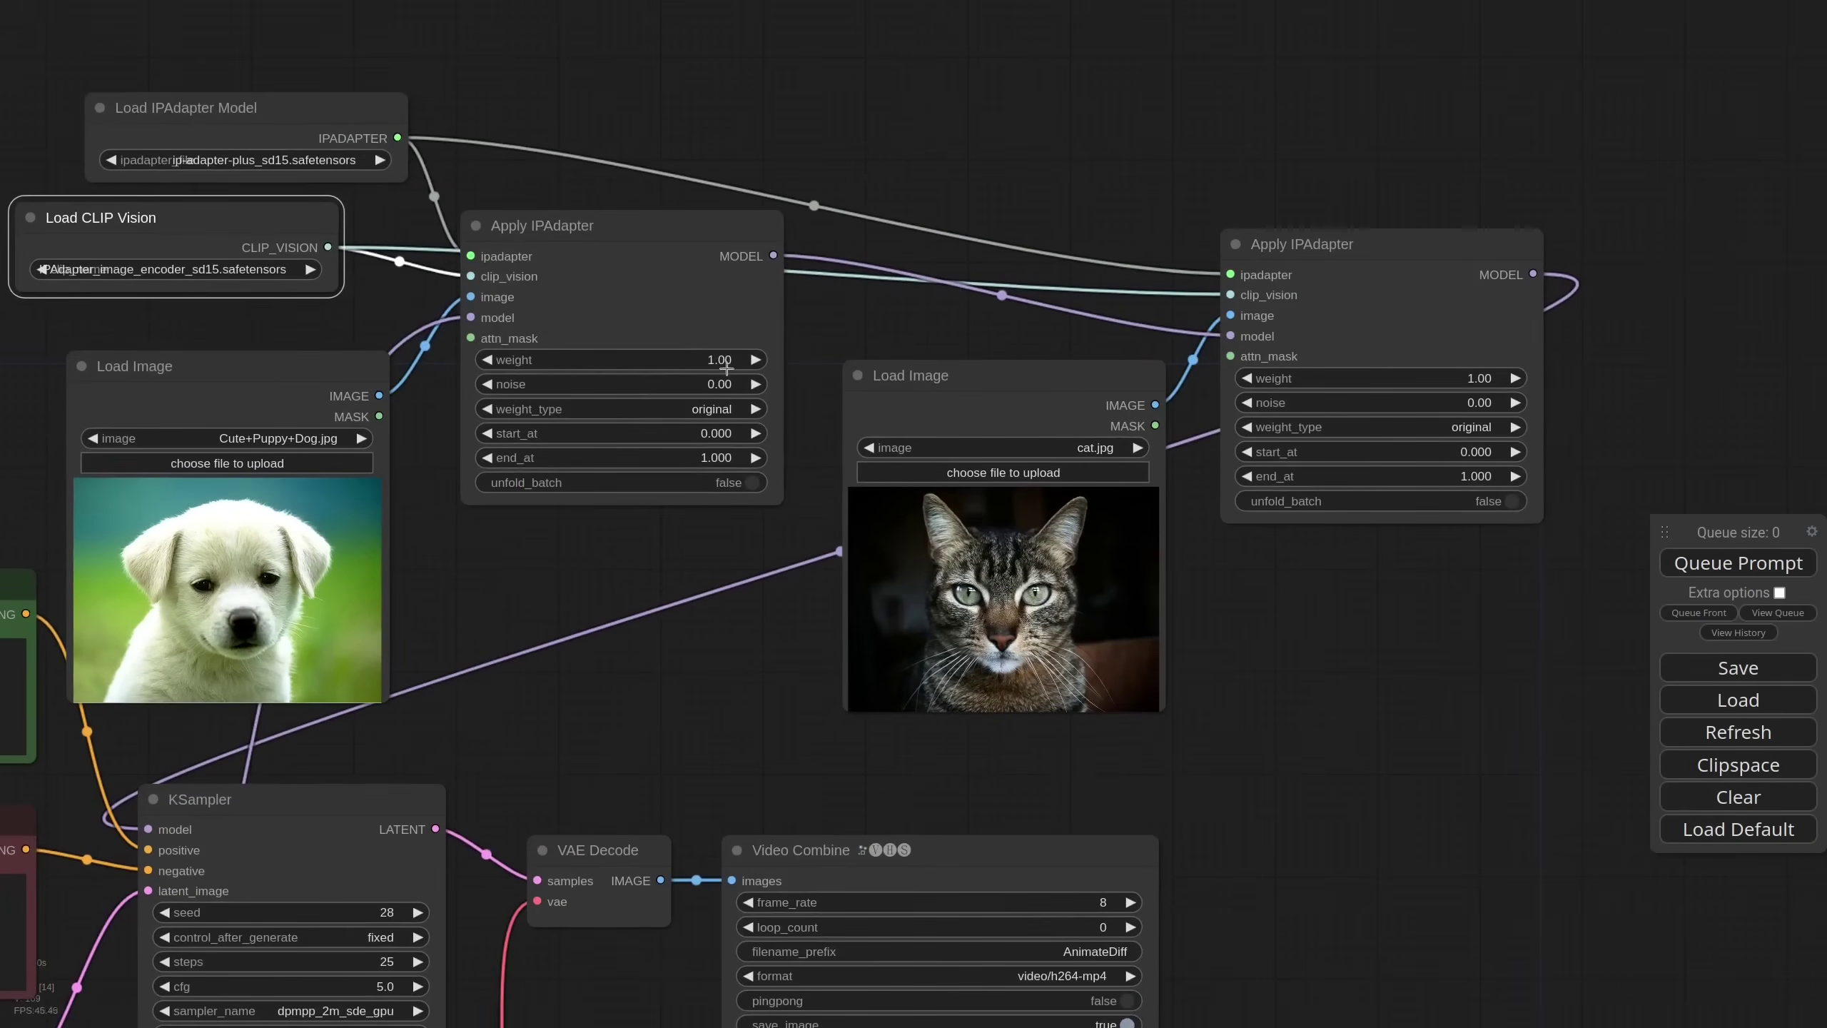
pyautogui.click(726, 369)
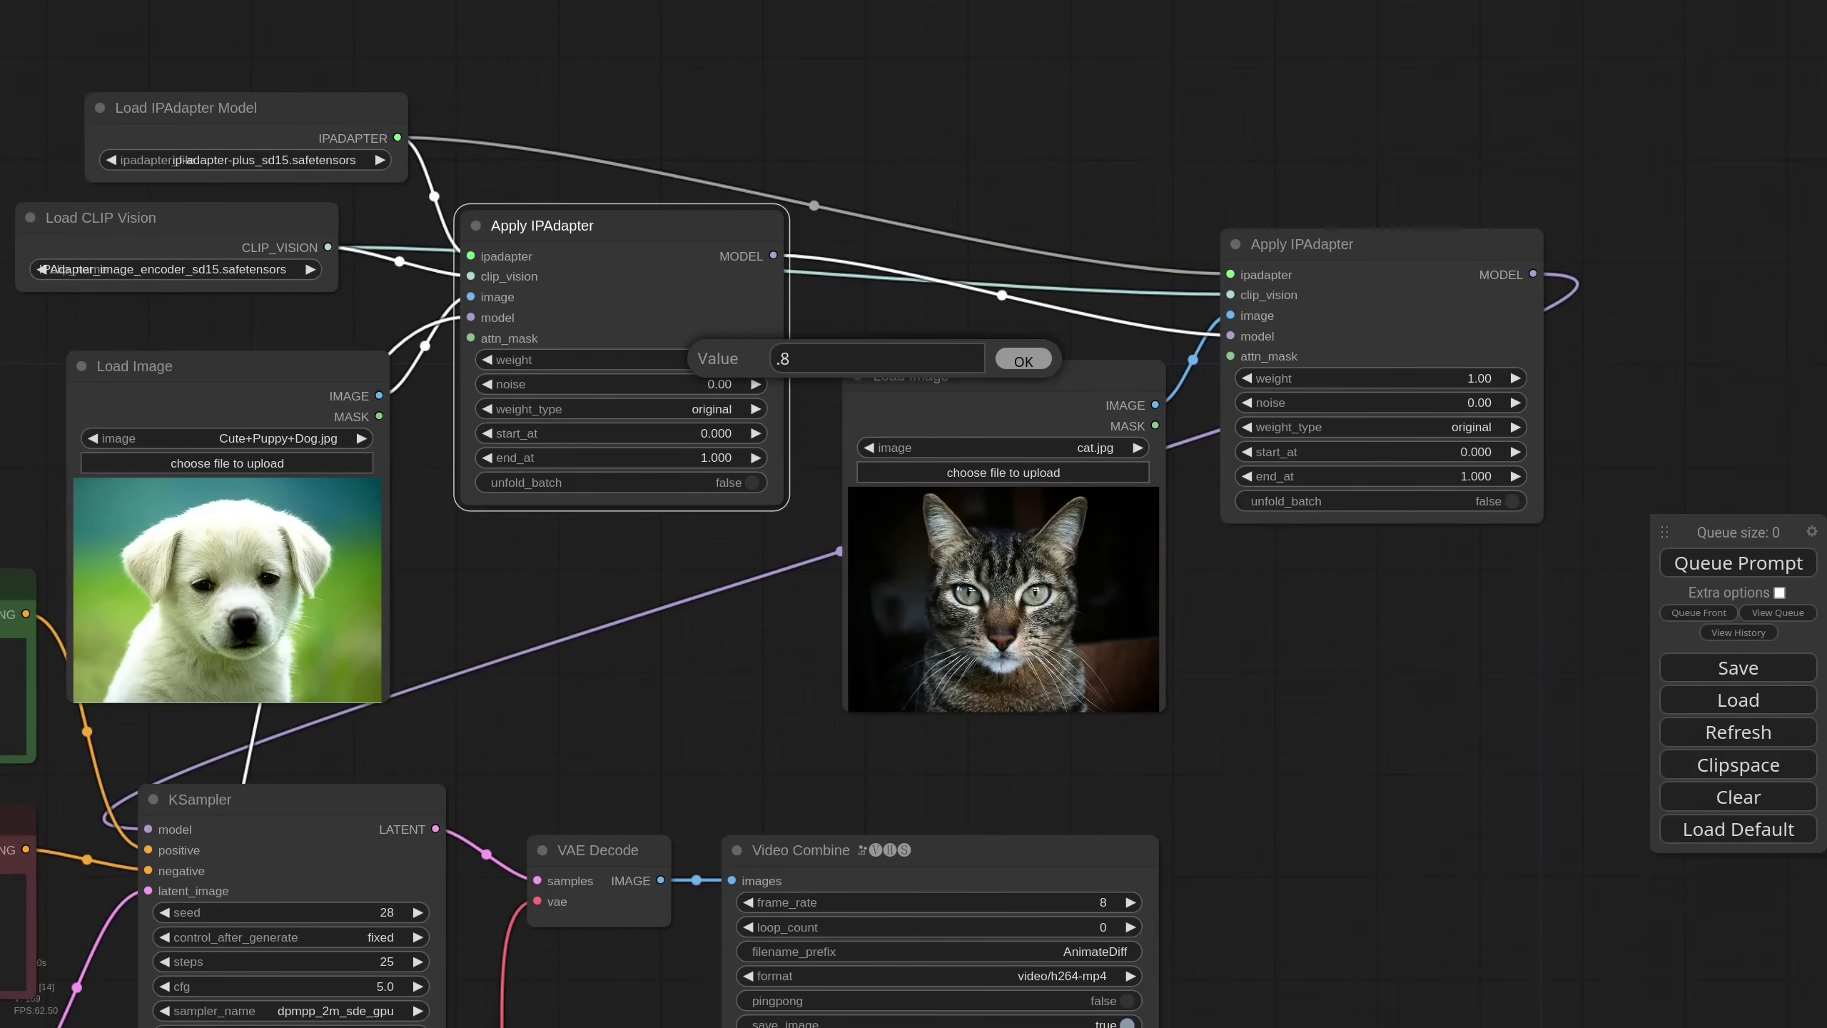
pyautogui.press('Return')
pyautogui.click(1484, 377)
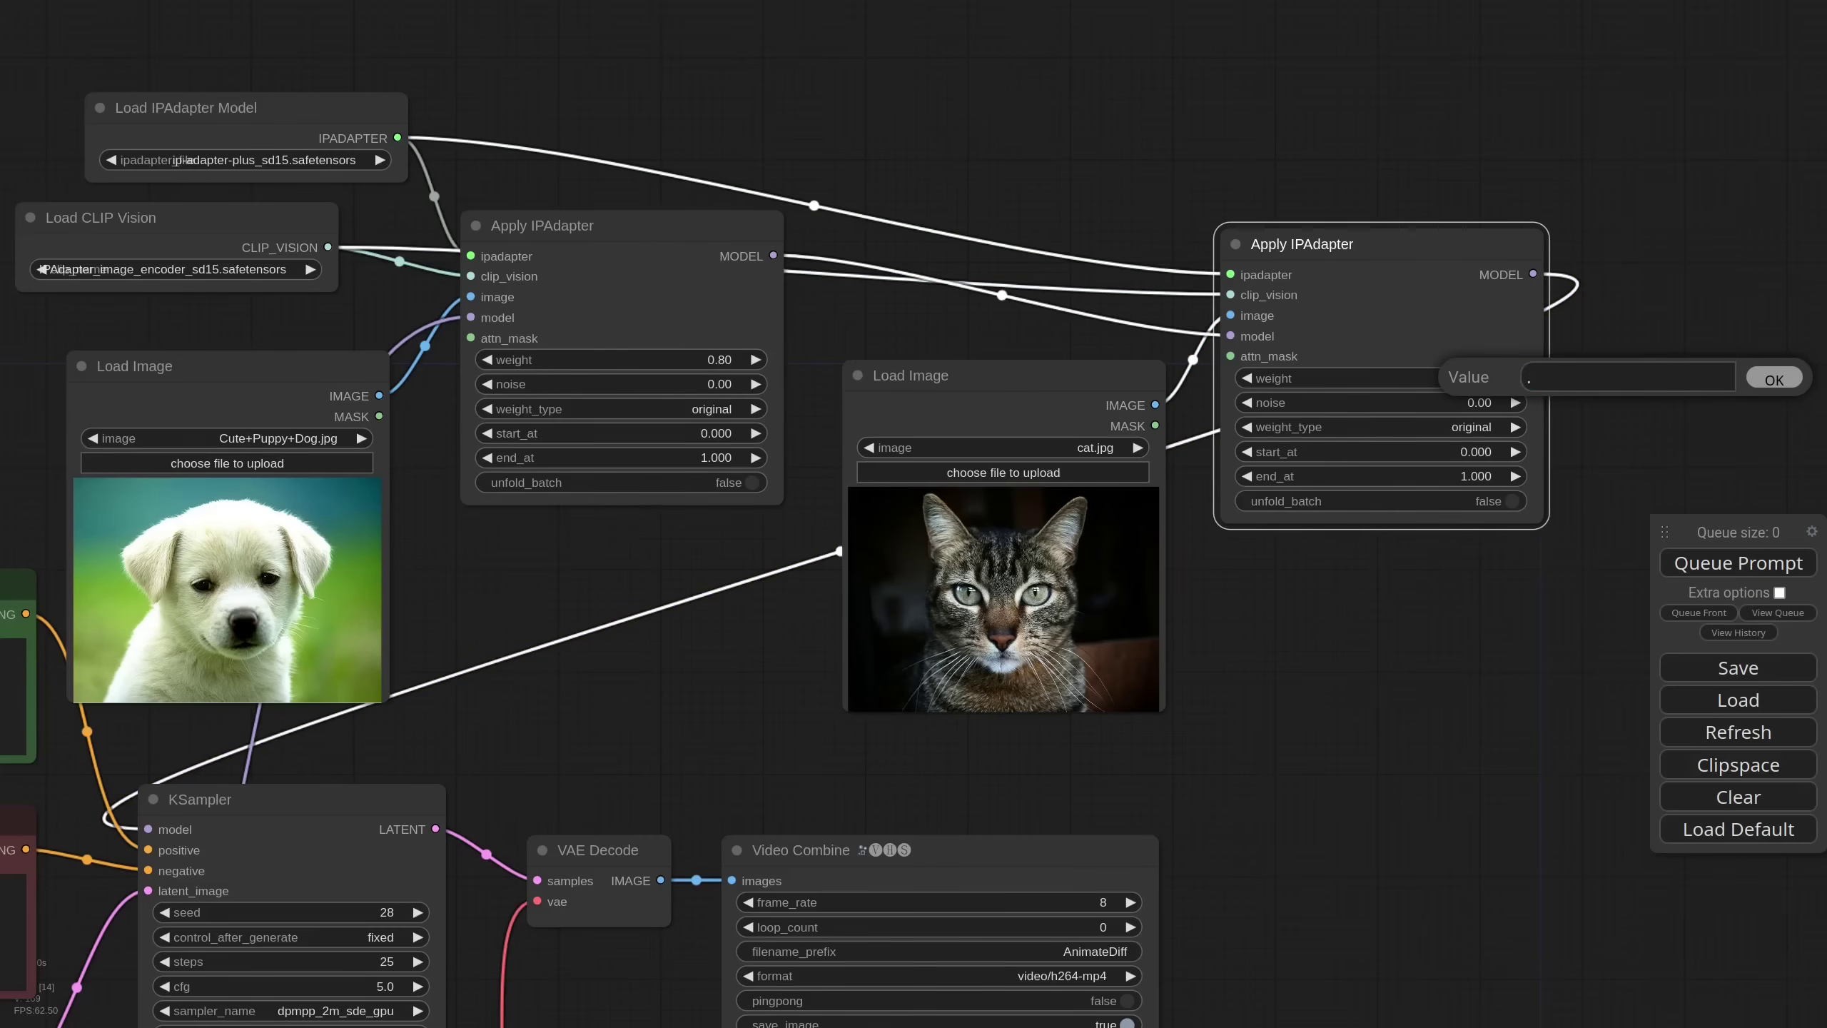
pyautogui.press('Return')
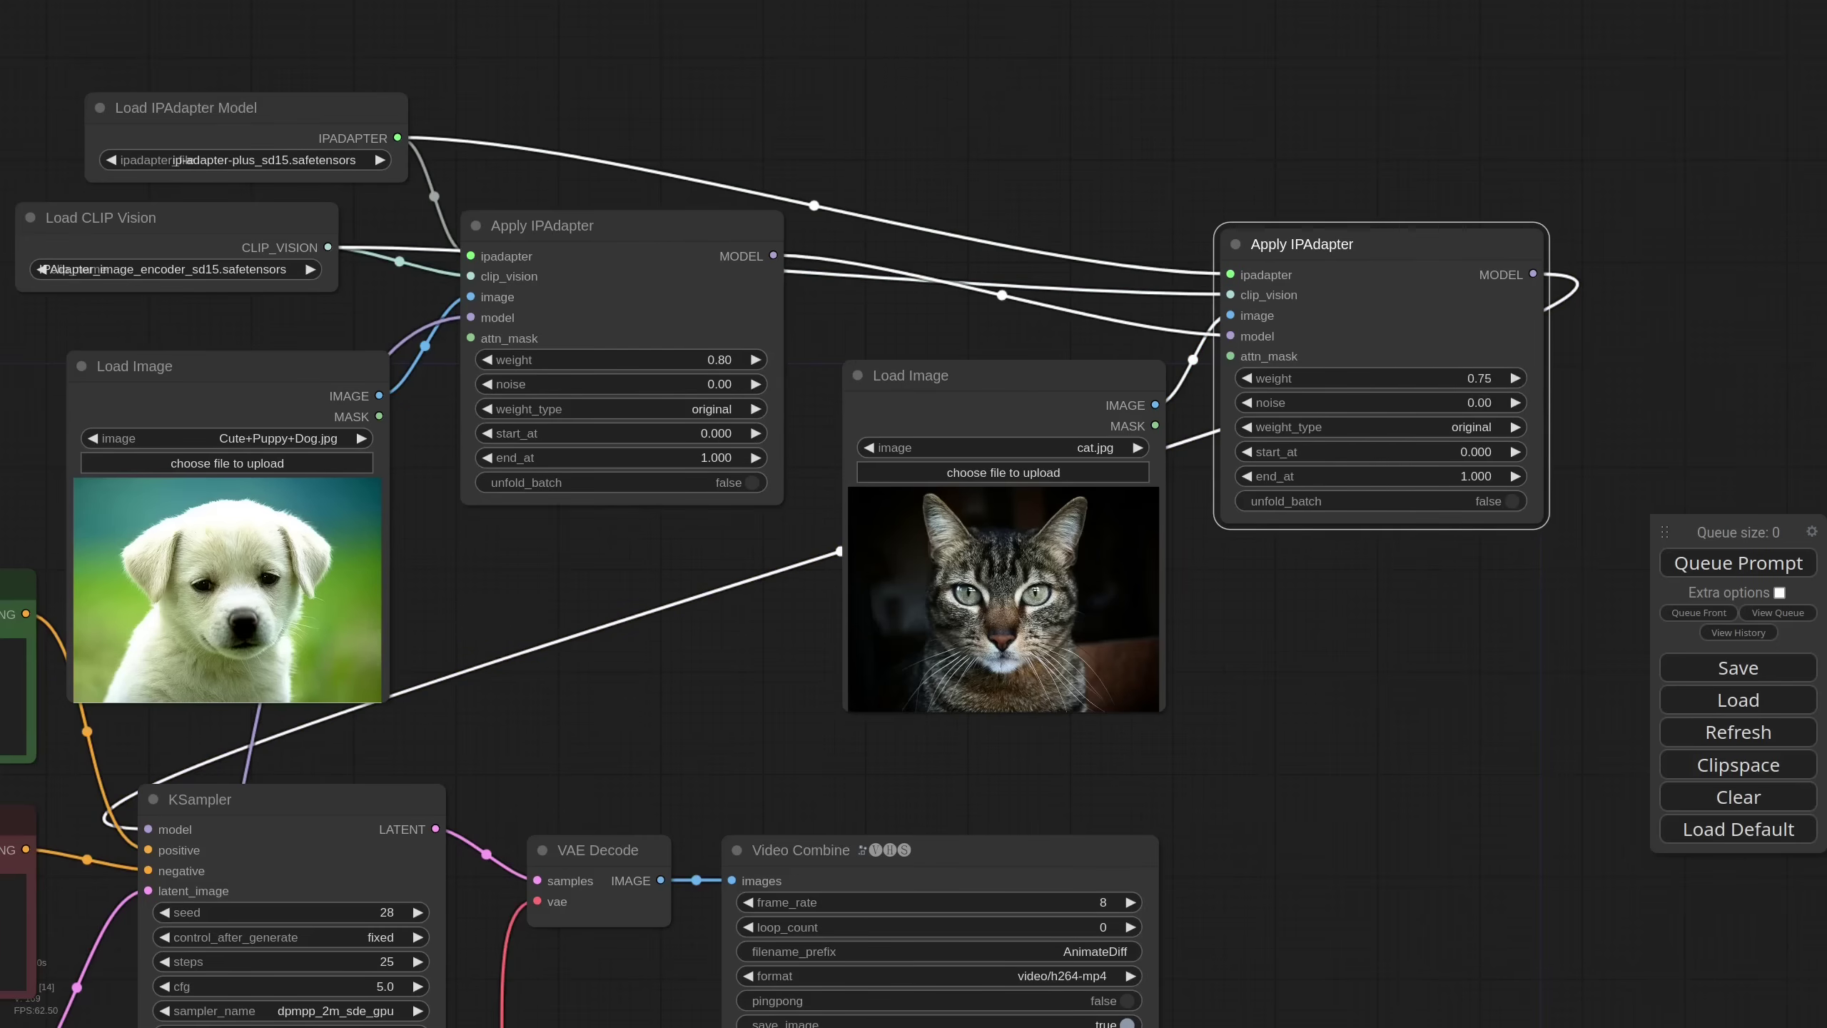
# - Queue the workflow with both IPAdapters applied and inspect the rendered animation in the Video Combine node
pyautogui.scroll(-2, 1014, 320)
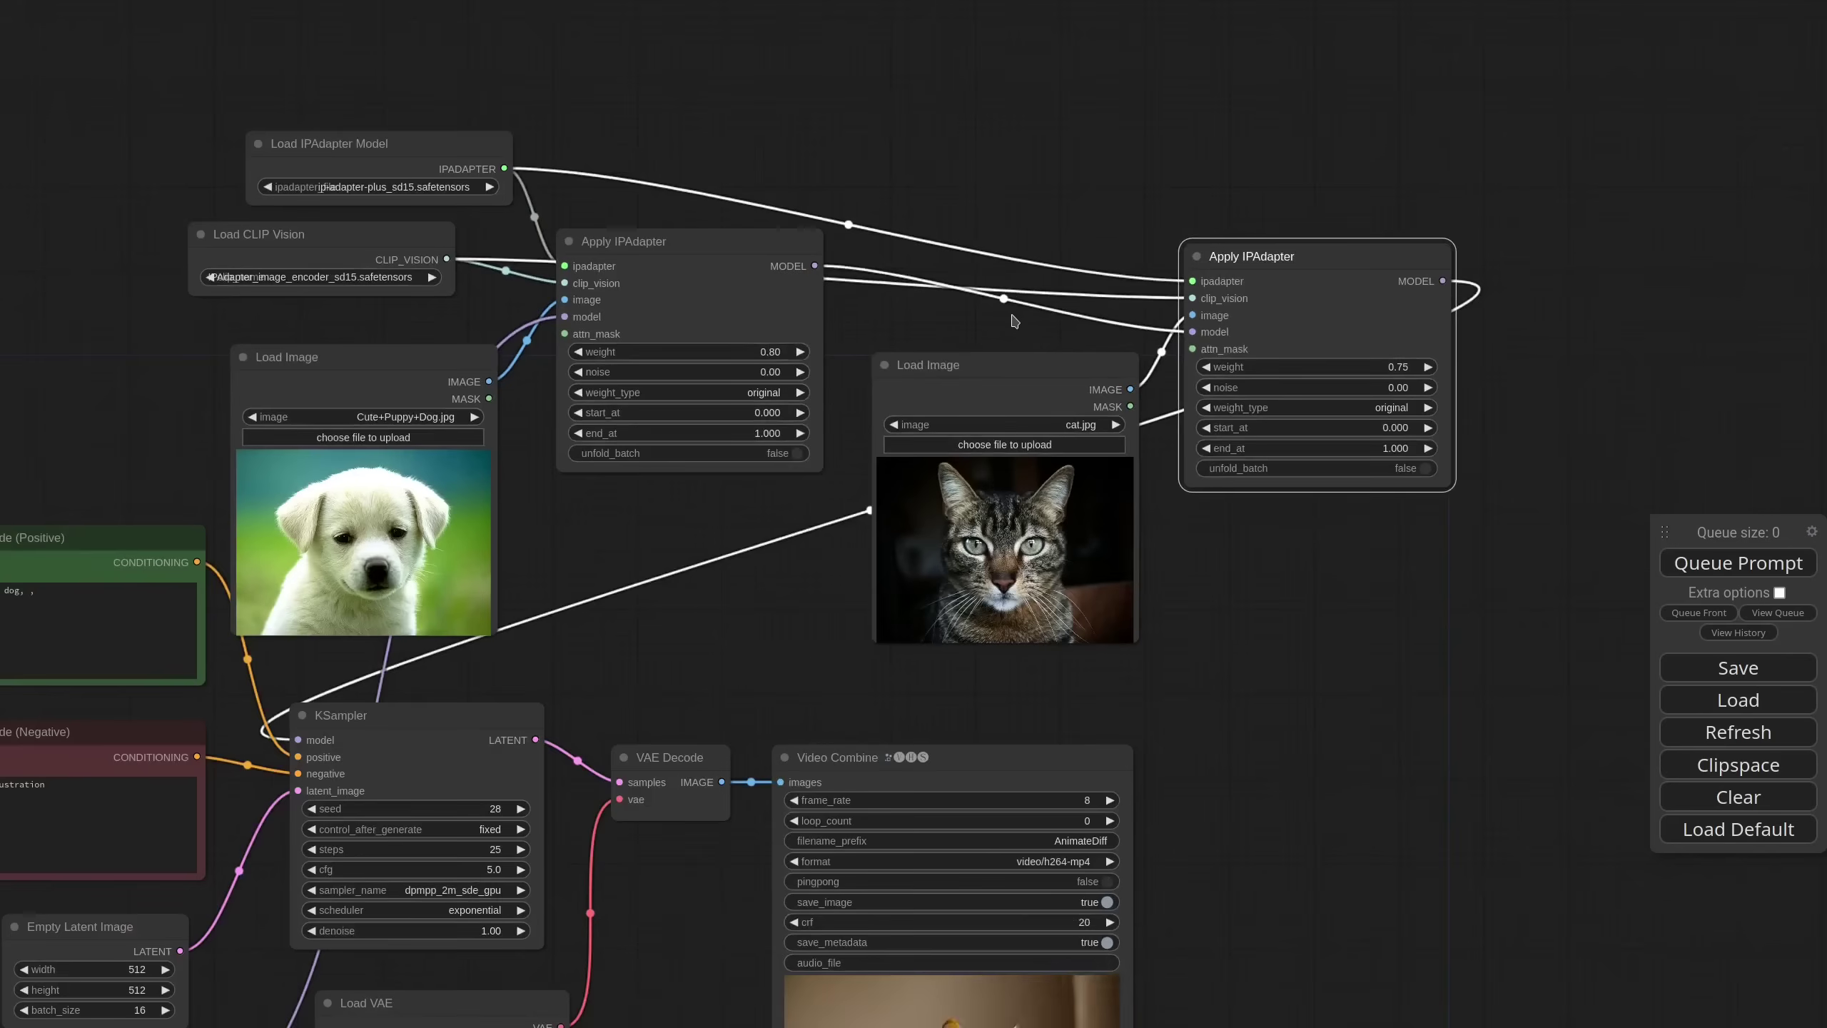
pyautogui.scroll(-2, 1014, 321)
pyautogui.moveTo(725, 605); pyautogui.dragTo(820, 580)
pyautogui.moveTo(1079, 579); pyautogui.dragTo(446, 126)
pyautogui.moveTo(639, 158); pyautogui.dragTo(689, 70)
pyautogui.click(1058, 121)
pyautogui.scroll(-3, 1058, 120)
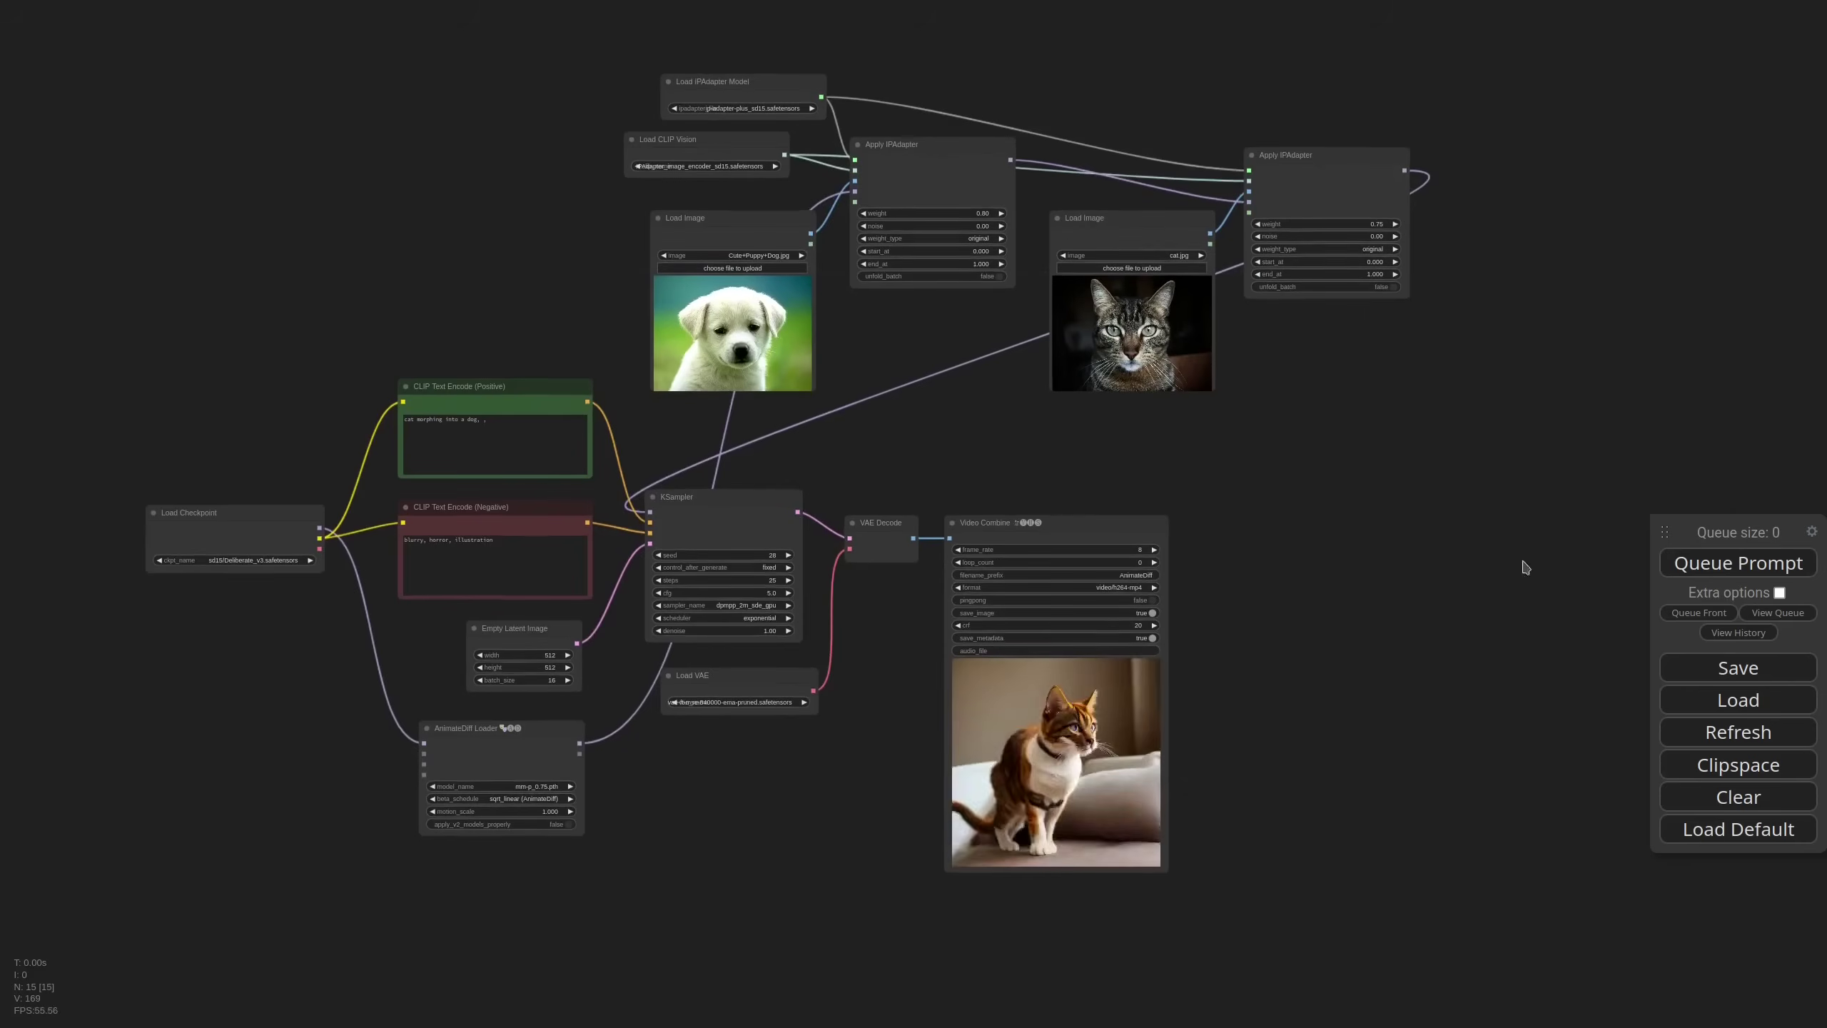
pyautogui.click(1709, 572)
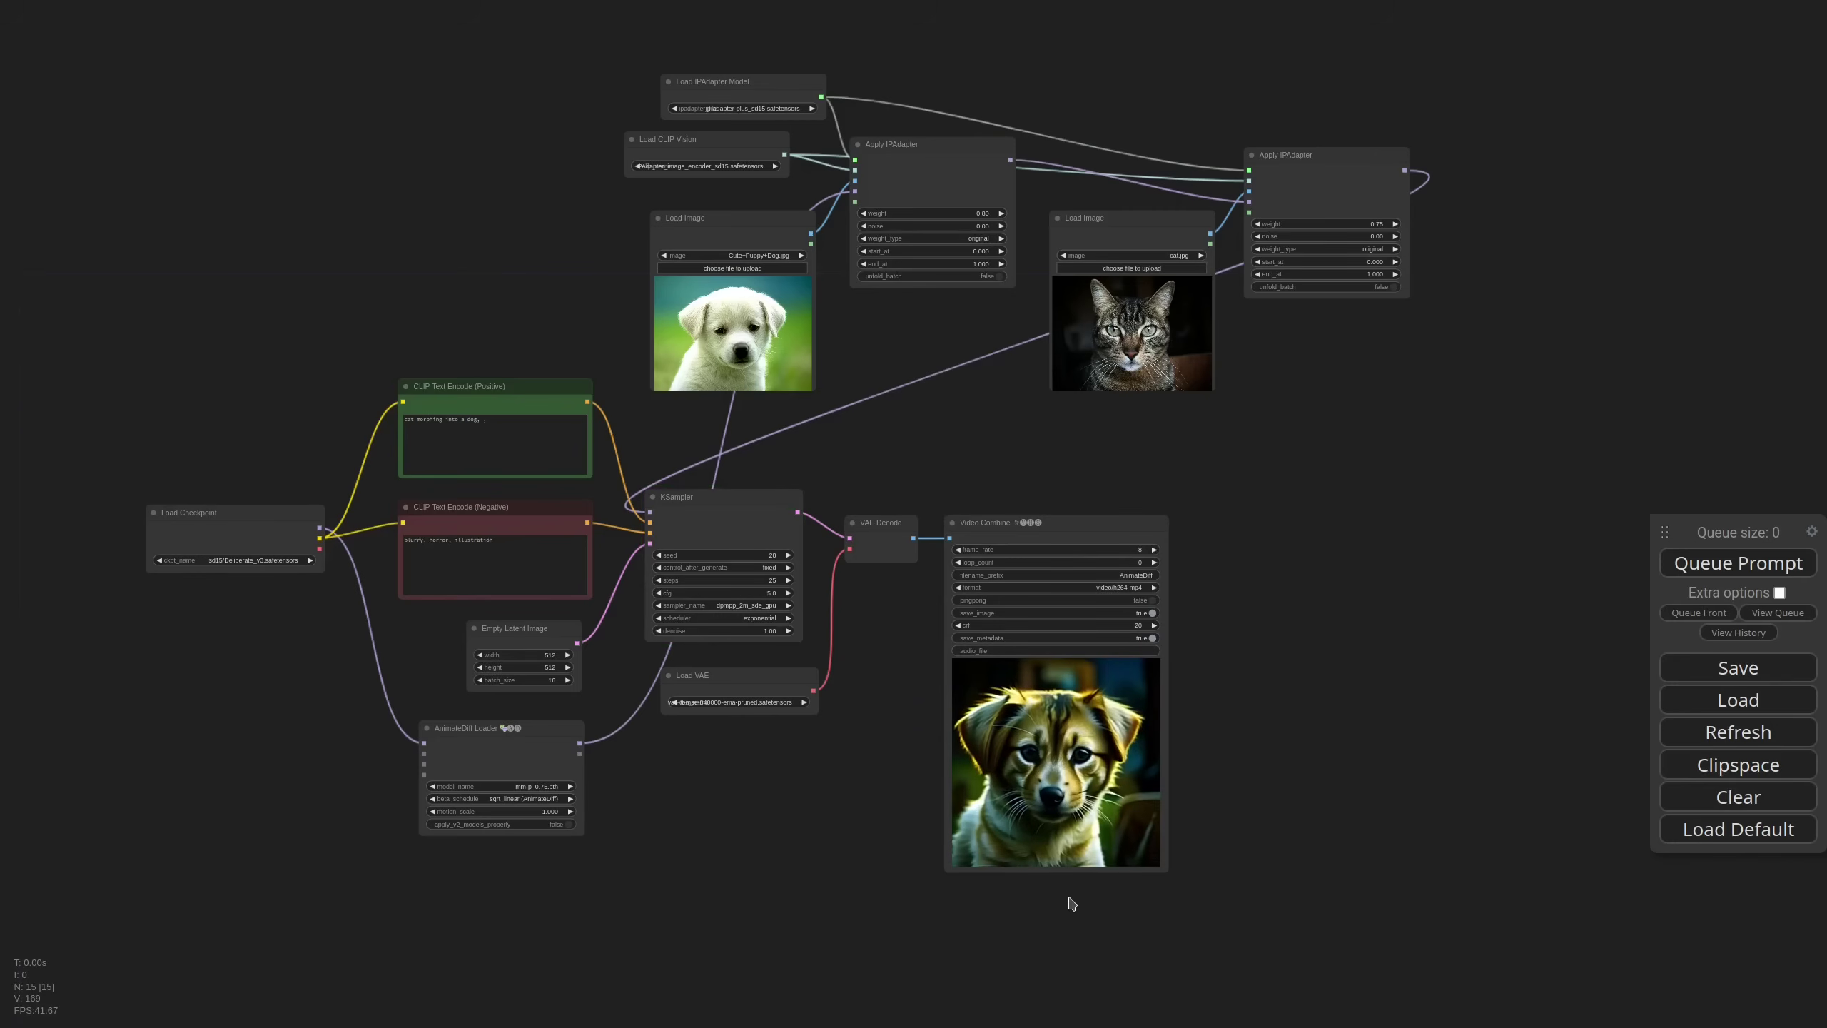
pyautogui.scroll(5, 1072, 904)
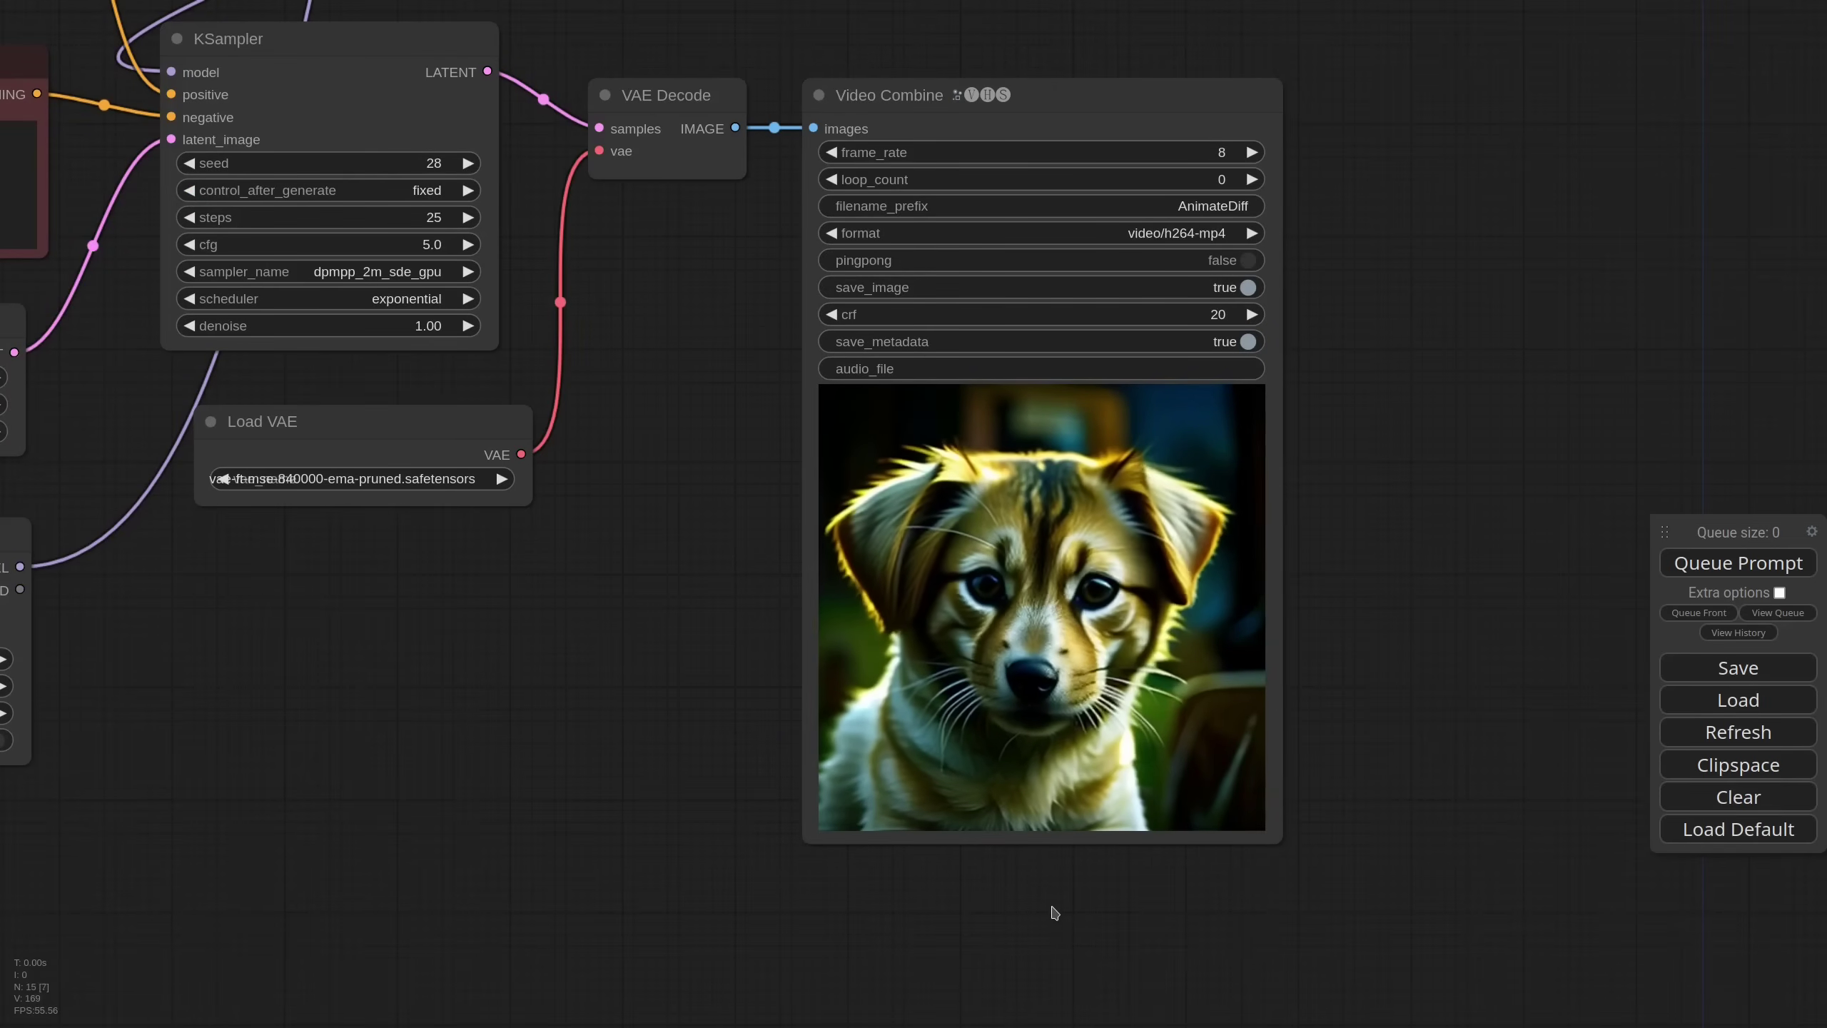
pyautogui.scroll(-7, 1054, 913)
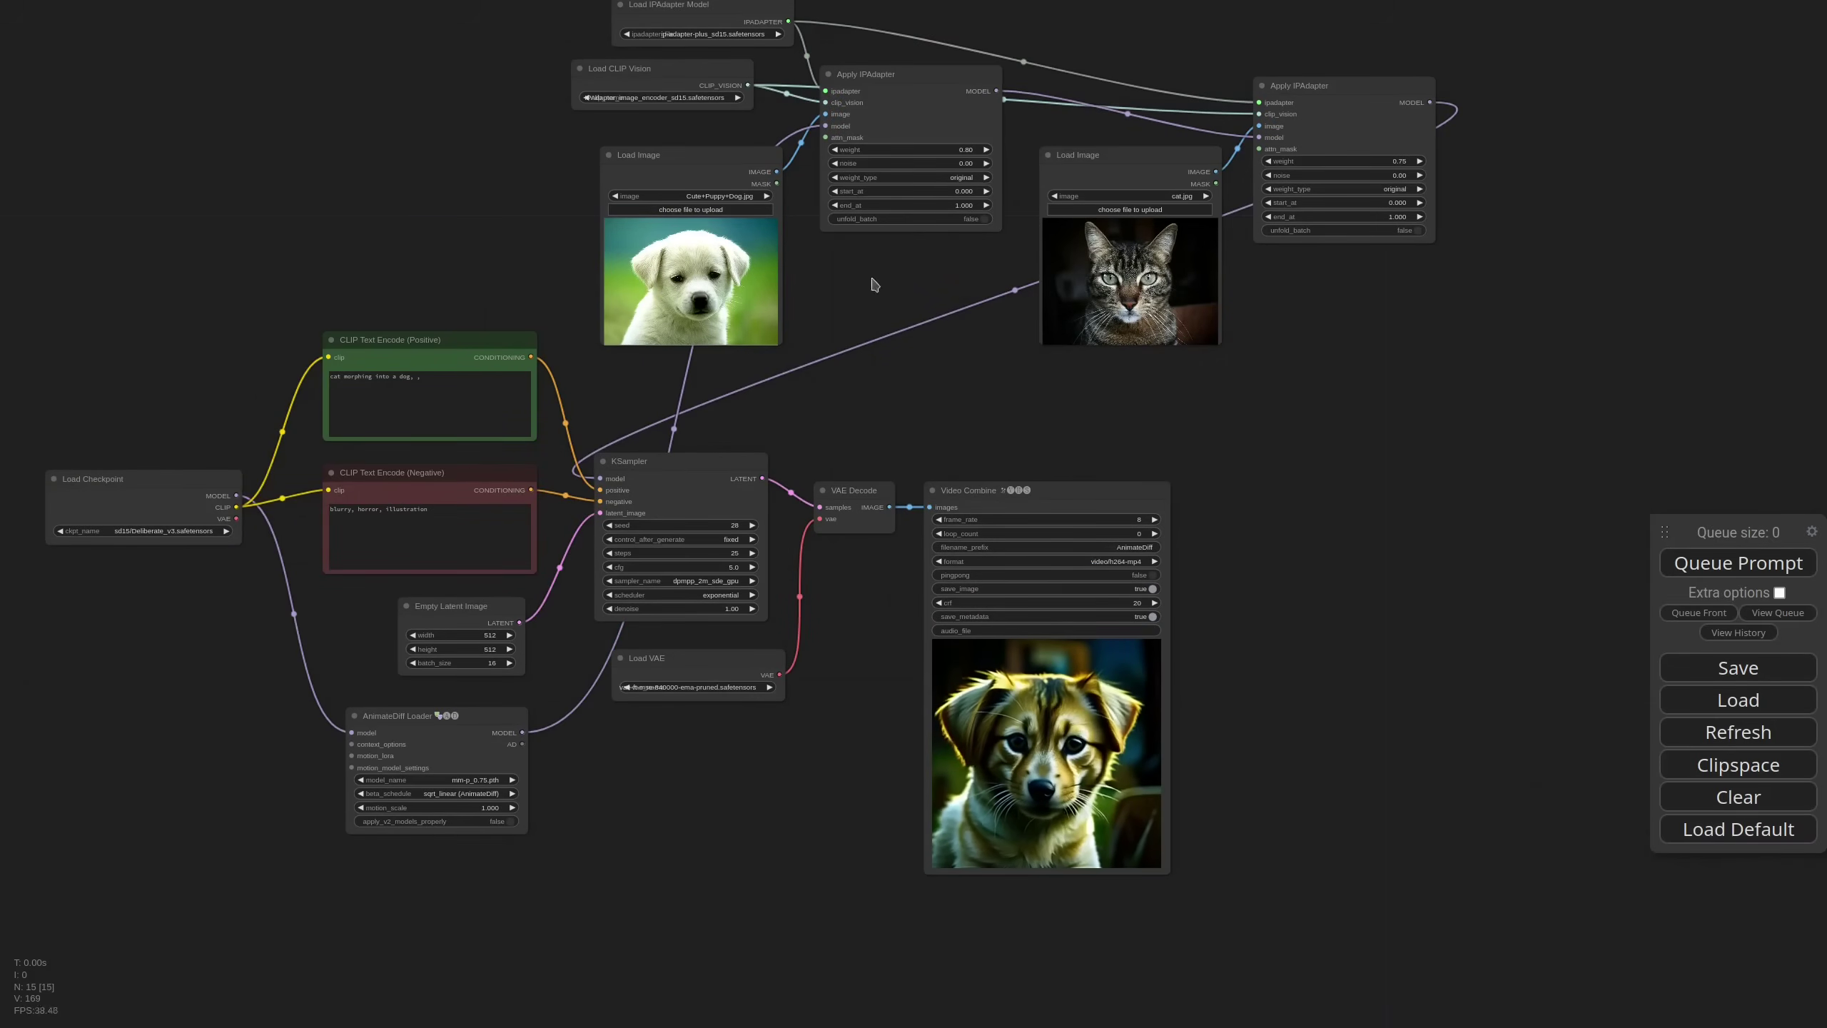
# - Add a VHS_LoadImages node in the empty area beside the IPAdapter loaders
pyautogui.moveTo(869, 285); pyautogui.dragTo(1210, 585)
pyautogui.doubleClick(629, 355)
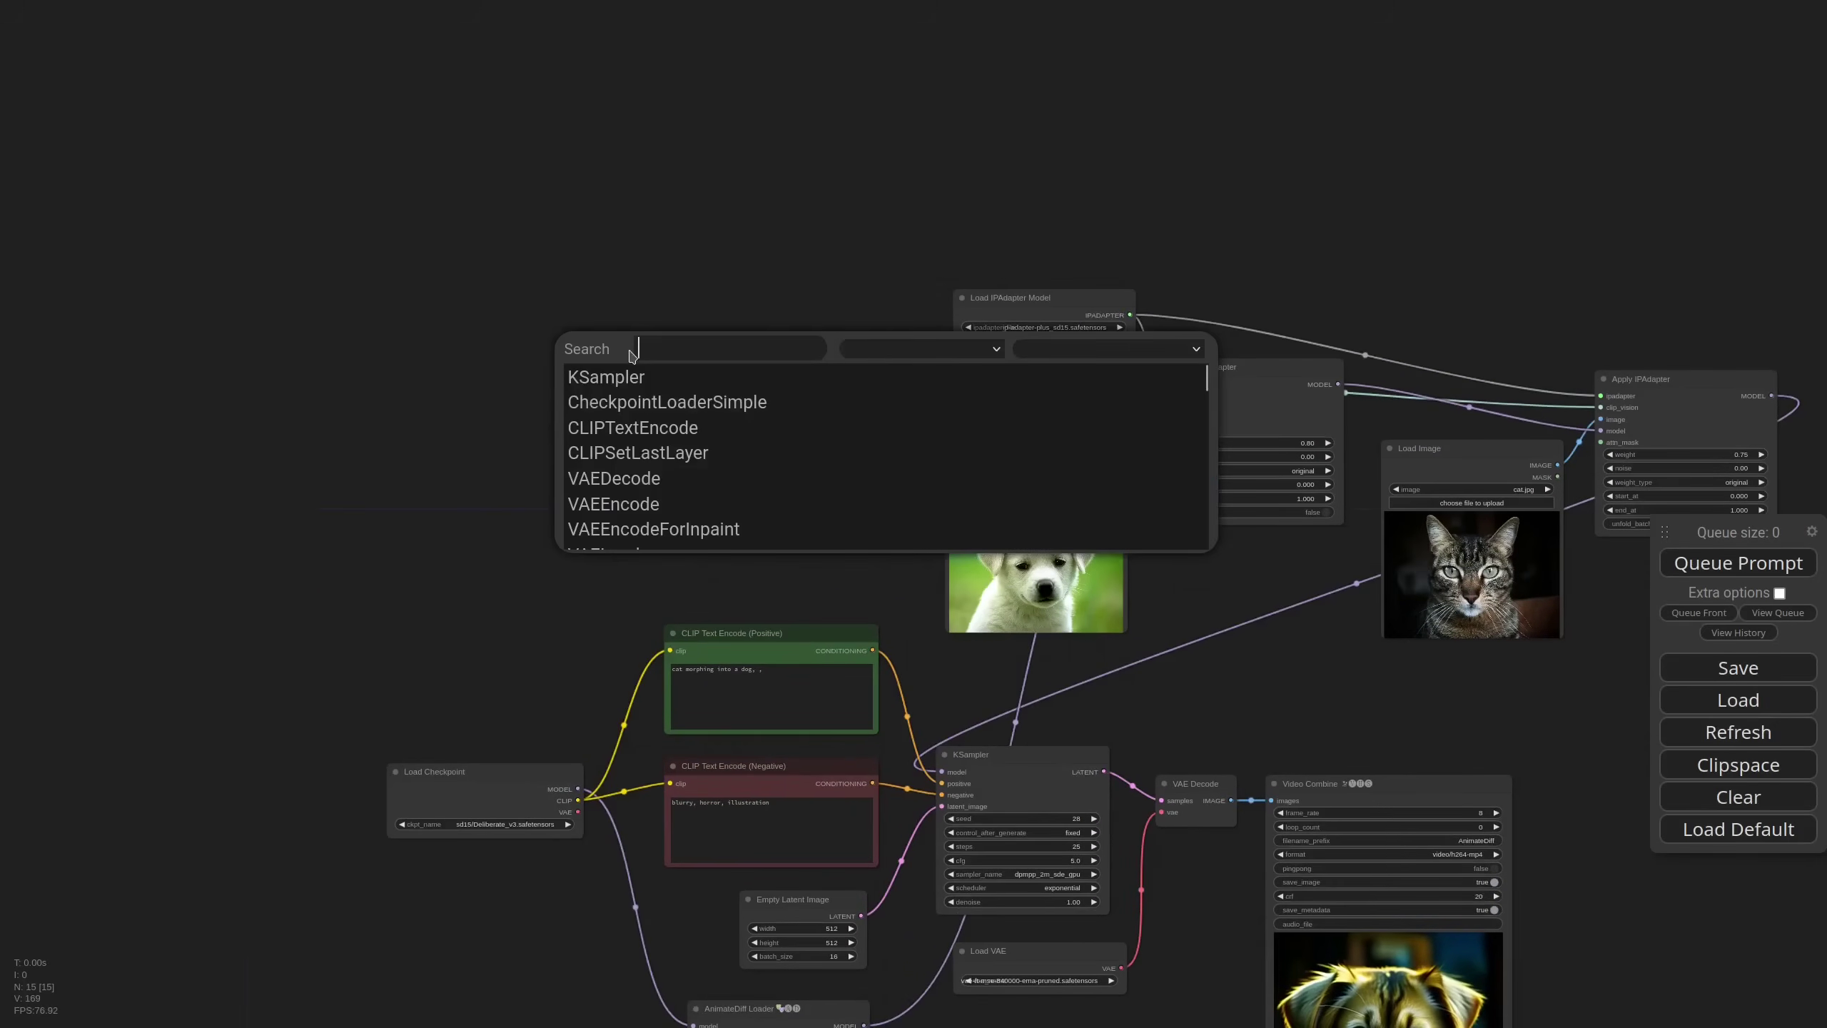
pyautogui.write('loadi')
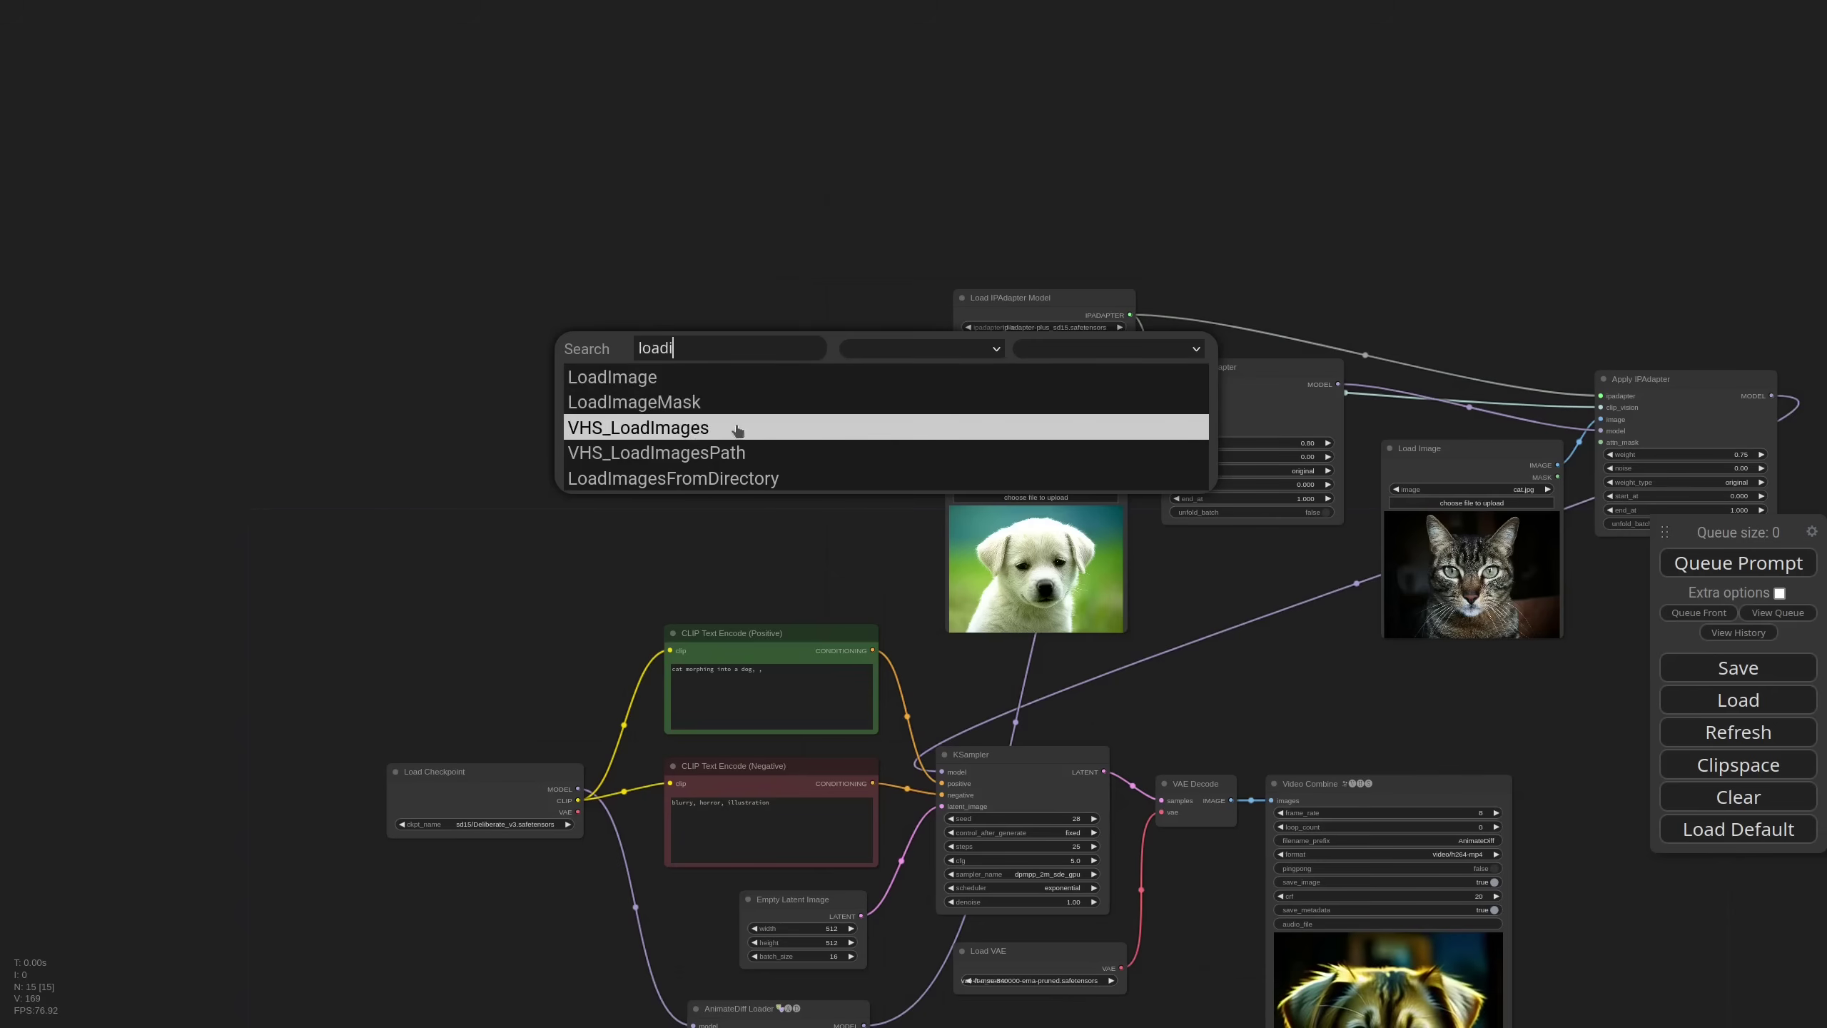
pyautogui.click(702, 439)
pyautogui.scroll(8, 701, 335)
pyautogui.moveTo(701, 334); pyautogui.dragTo(431, 228)
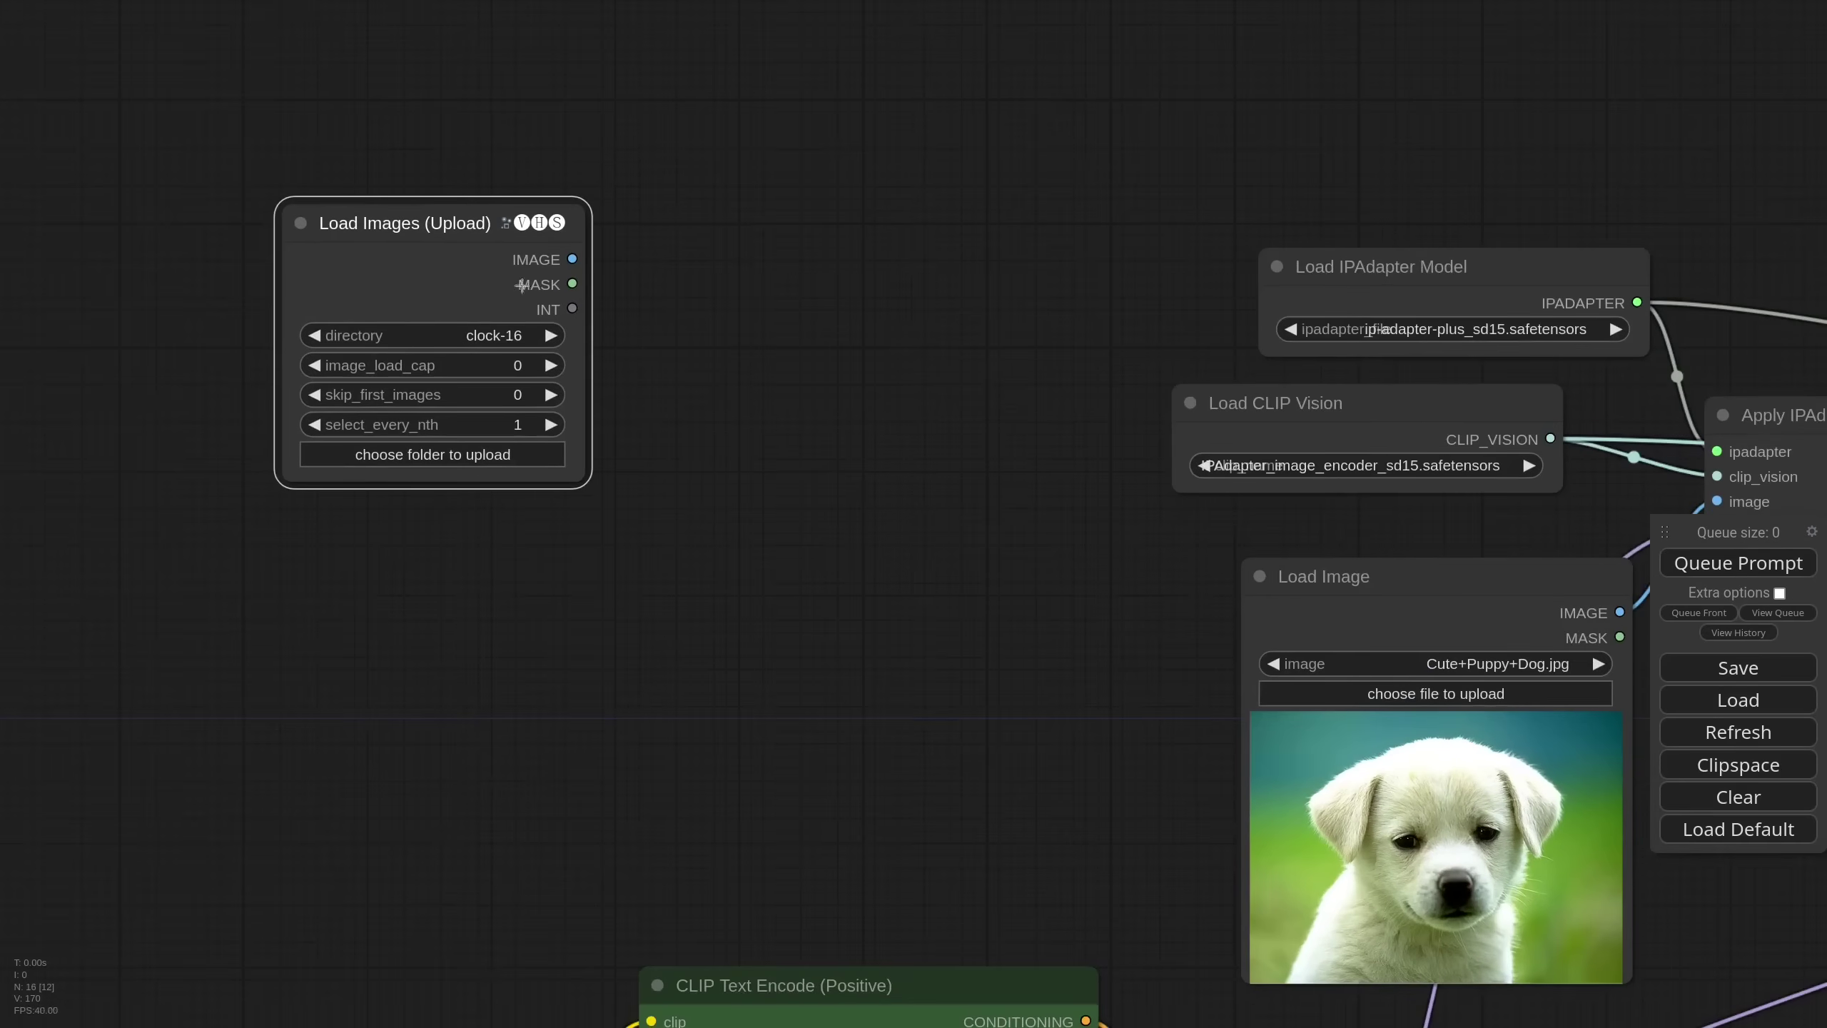
# - Set the Load Images (Upload) node's directory to slide-right-16 and shift the node slightly
pyautogui.click(480, 336)
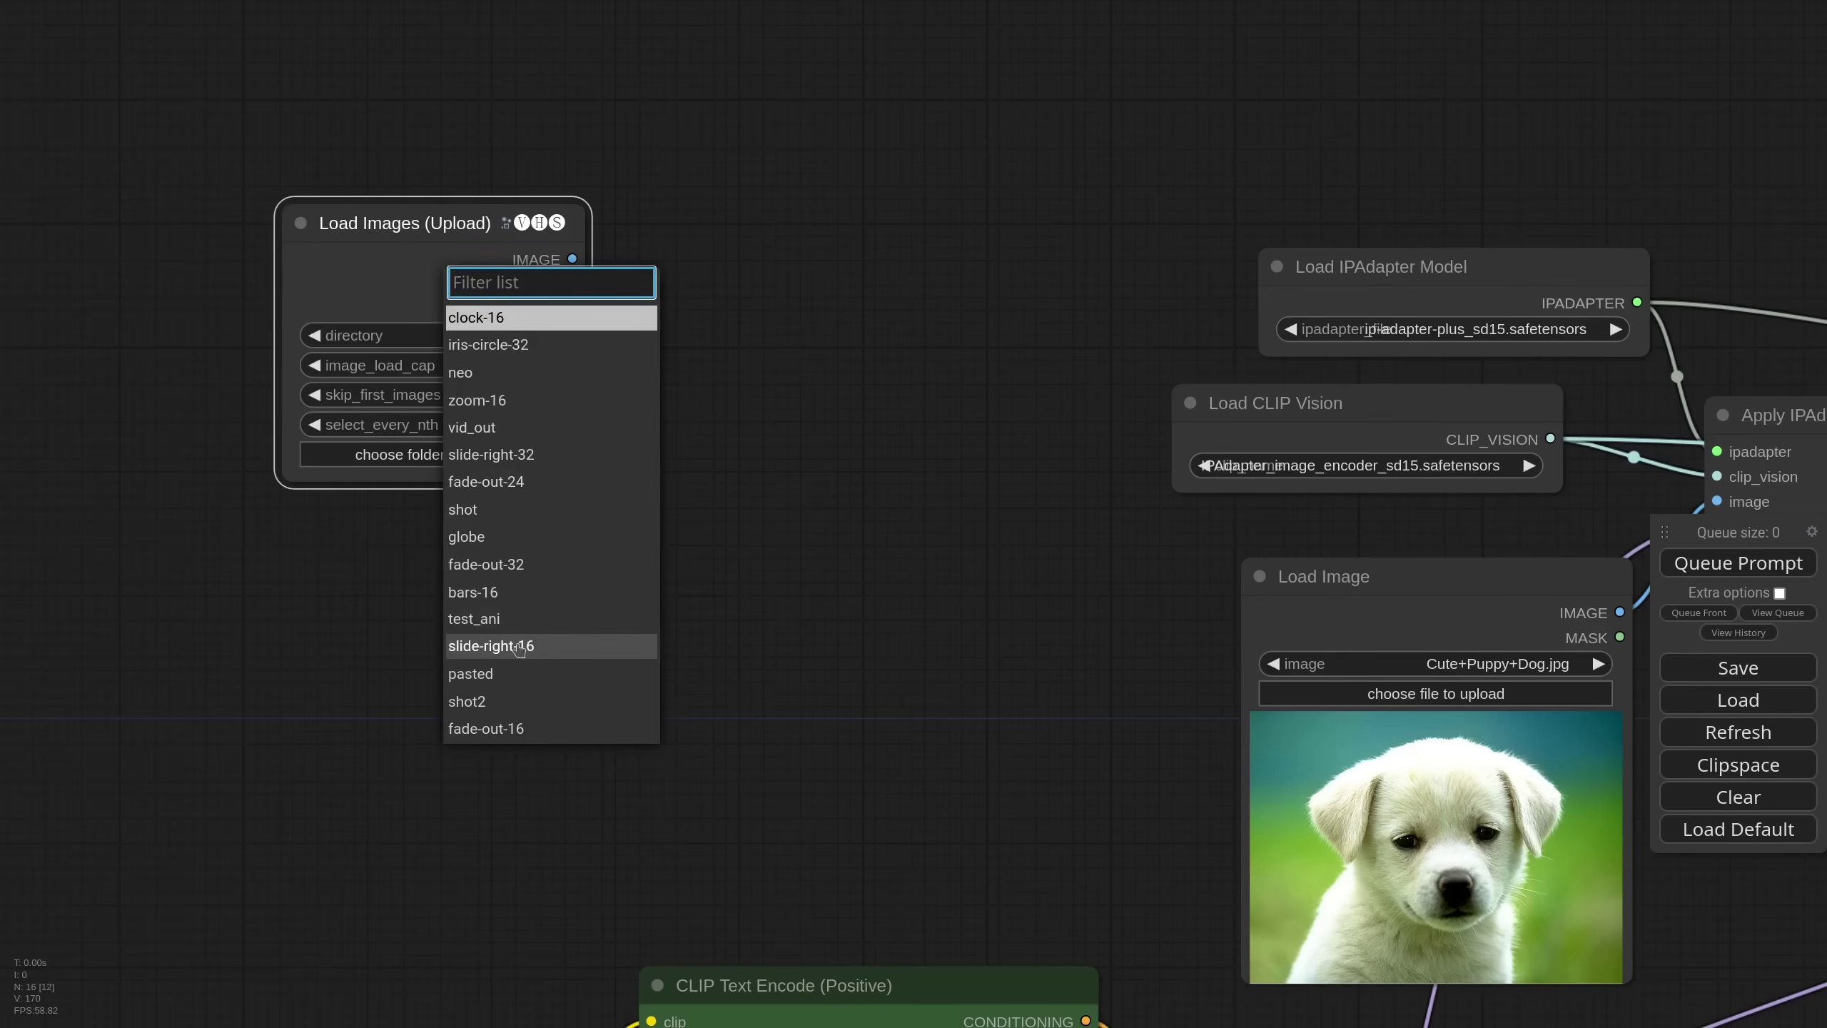
pyautogui.click(556, 648)
pyautogui.moveTo(504, 241); pyautogui.dragTo(464, 233)
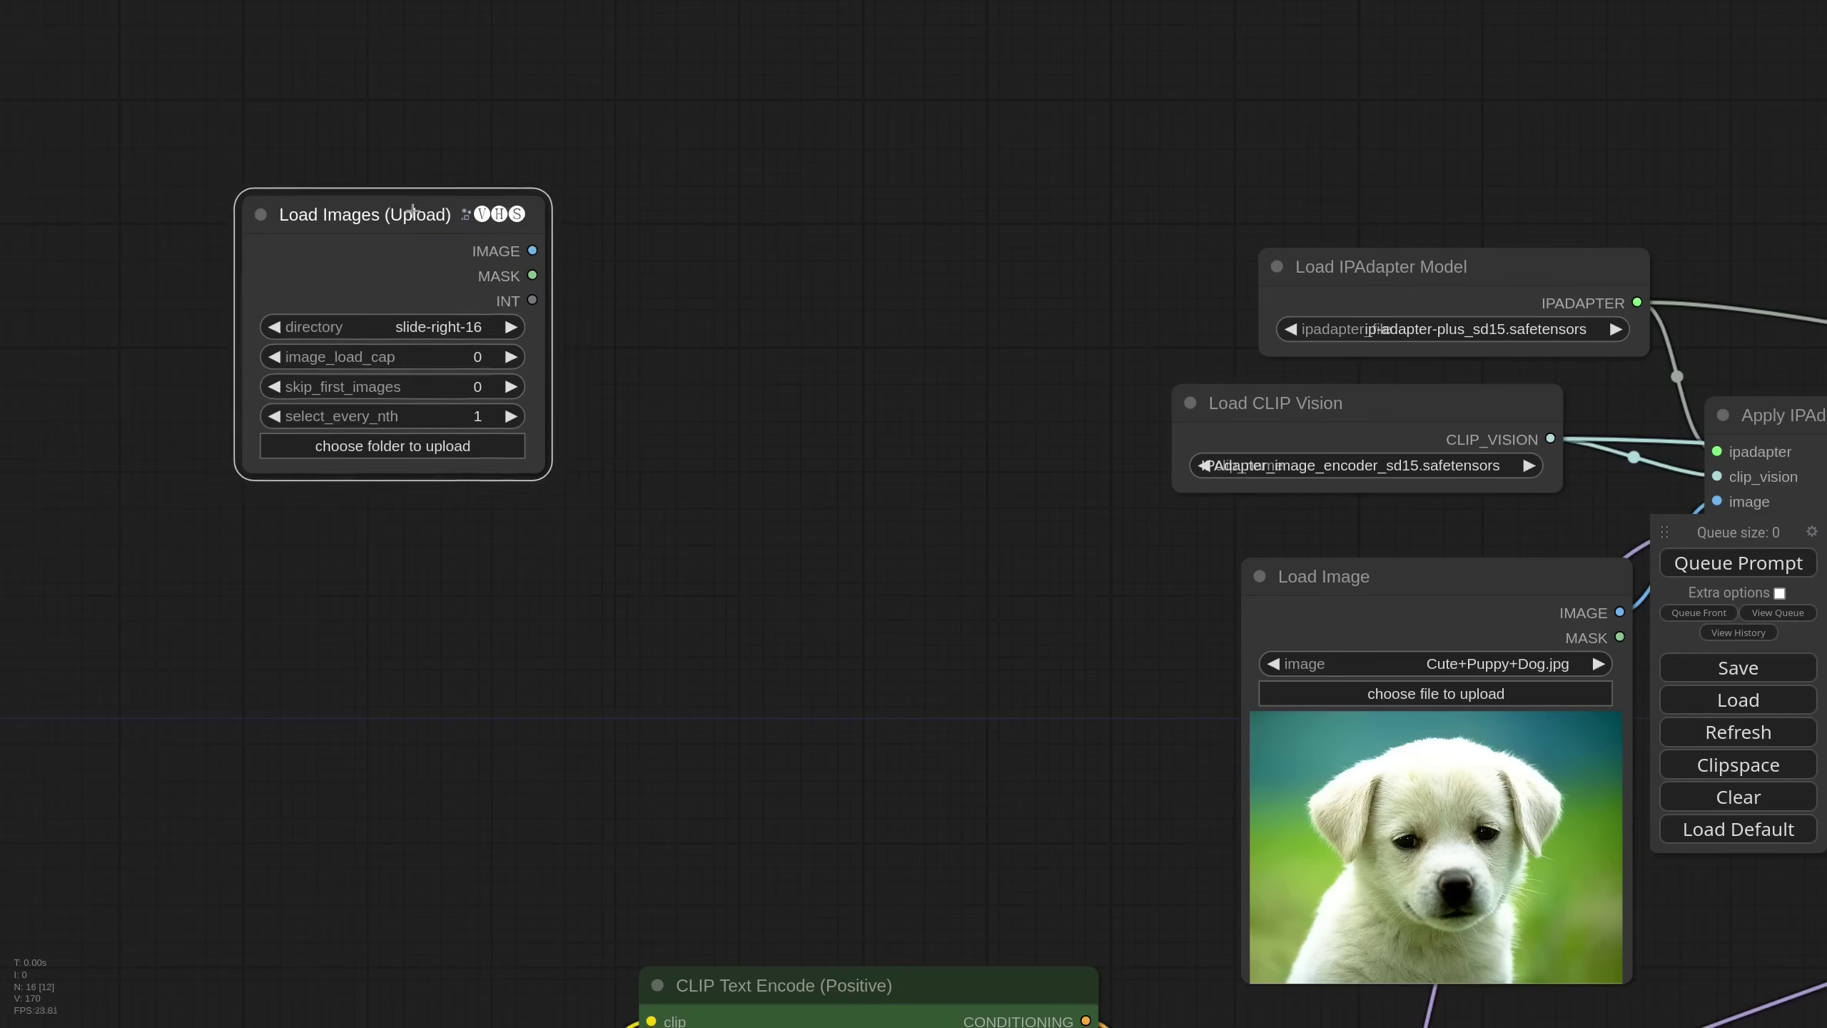
# - Attach a Preview Image node to the Load Images (Upload) node's image output and view the loaded mask frames
pyautogui.moveTo(705, 299); pyautogui.dragTo(706, 298)
pyautogui.click(748, 392)
pyautogui.scroll(-4, 774, 424)
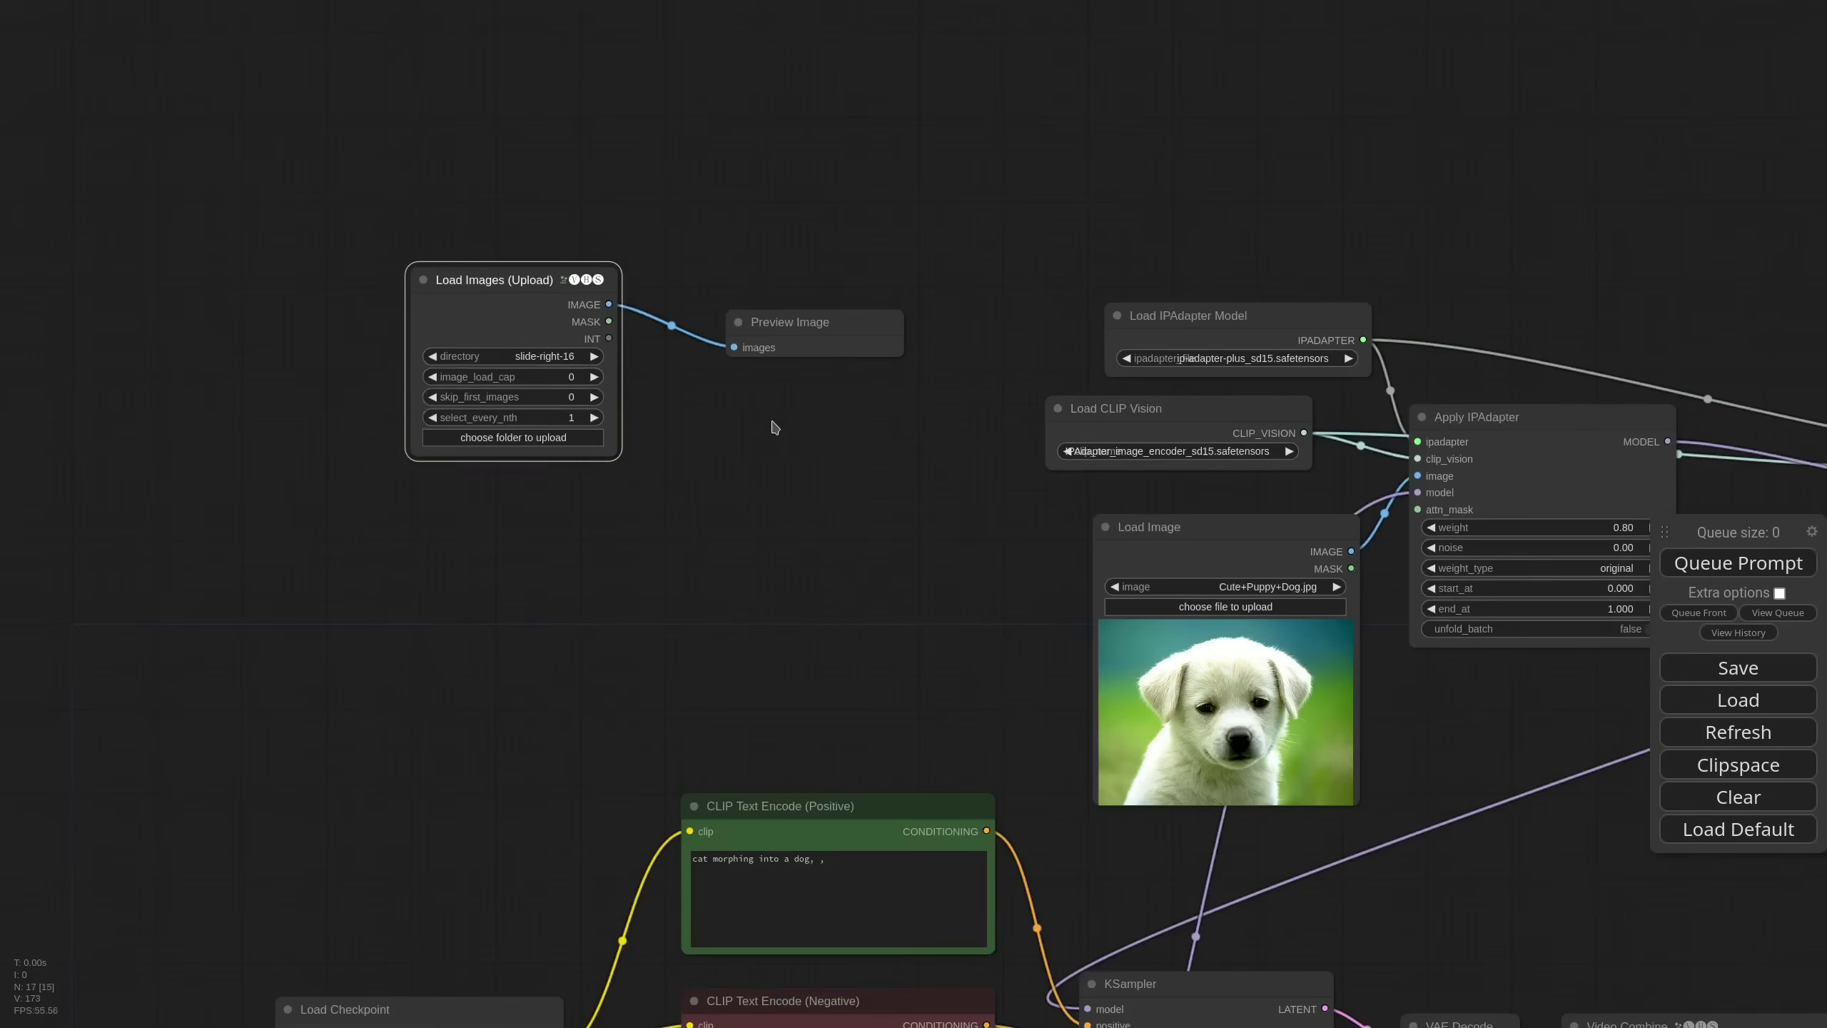
pyautogui.scroll(5, 875, 308)
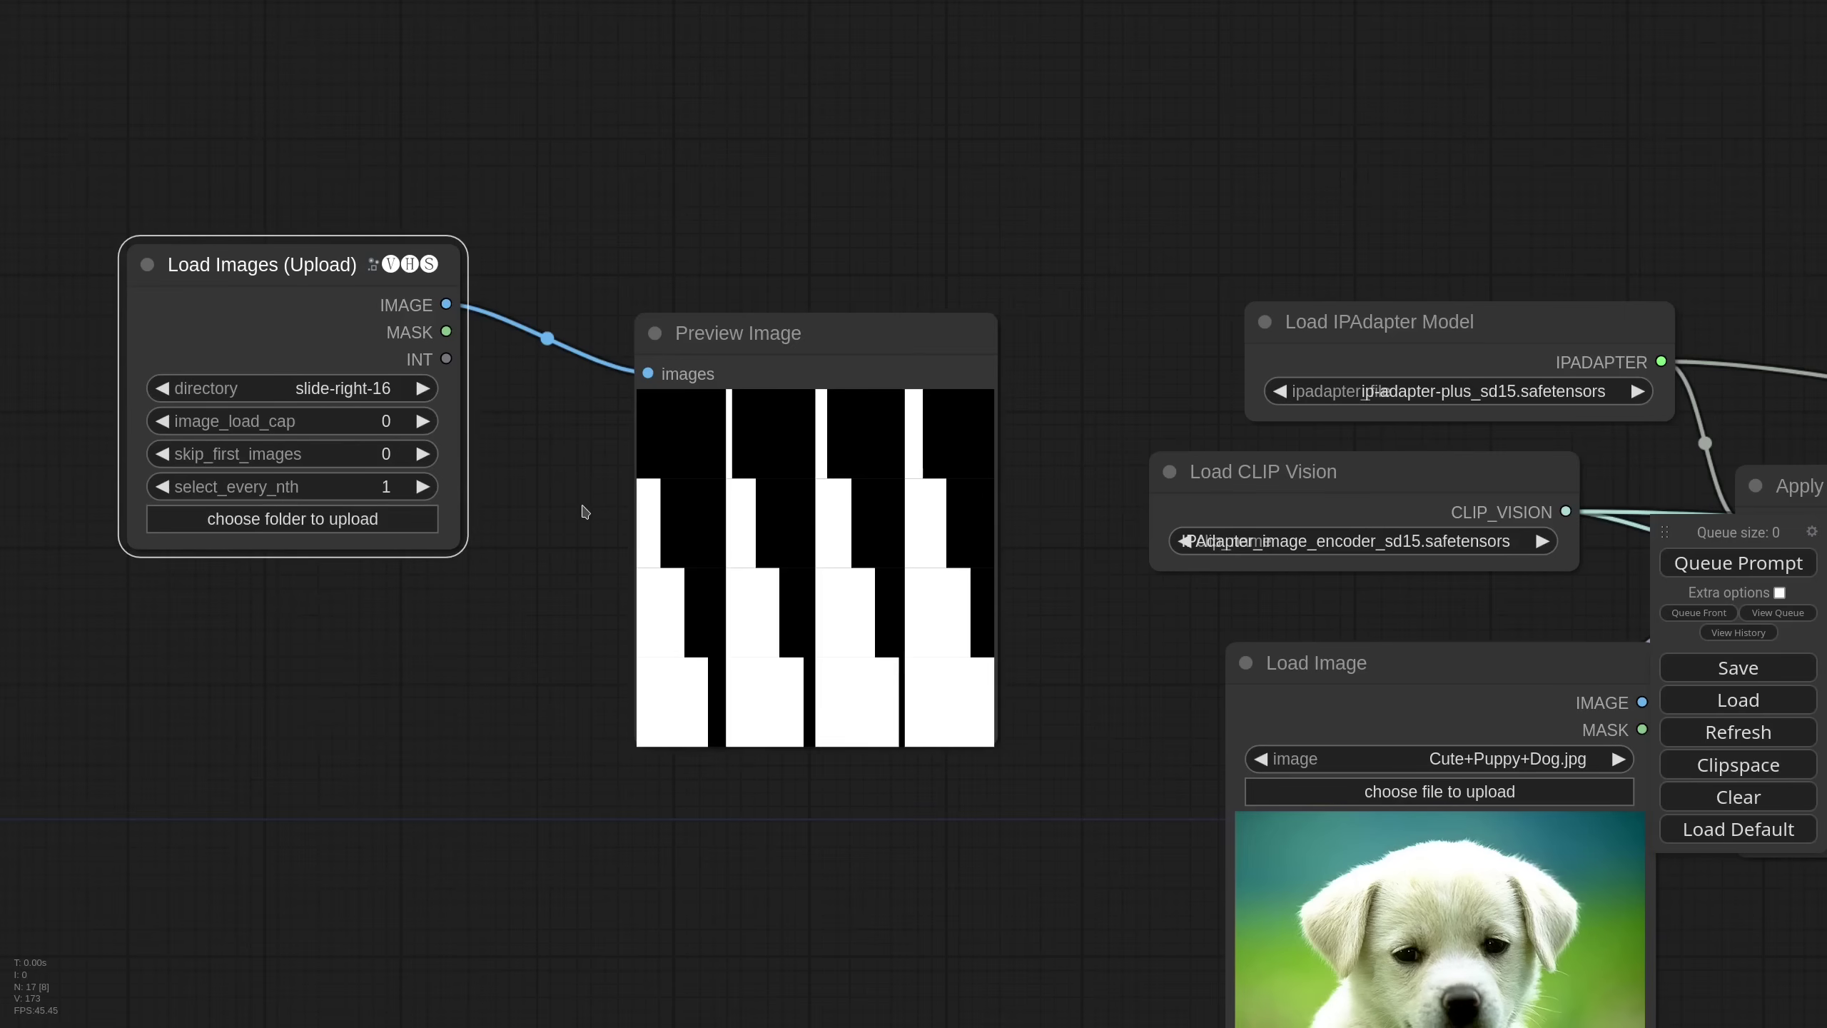
# - Move the Preview Image node up and the Load Images (Upload) node aside to free space between them and the IPAdapter nodes
pyautogui.moveTo(660, 446); pyautogui.dragTo(610, 377)
pyautogui.moveTo(715, 281); pyautogui.dragTo(732, 317)
pyautogui.scroll(-6, 929, 662)
pyautogui.moveTo(910, 649); pyautogui.dragTo(924, 292)
pyautogui.moveTo(578, 442); pyautogui.dragTo(435, 424)
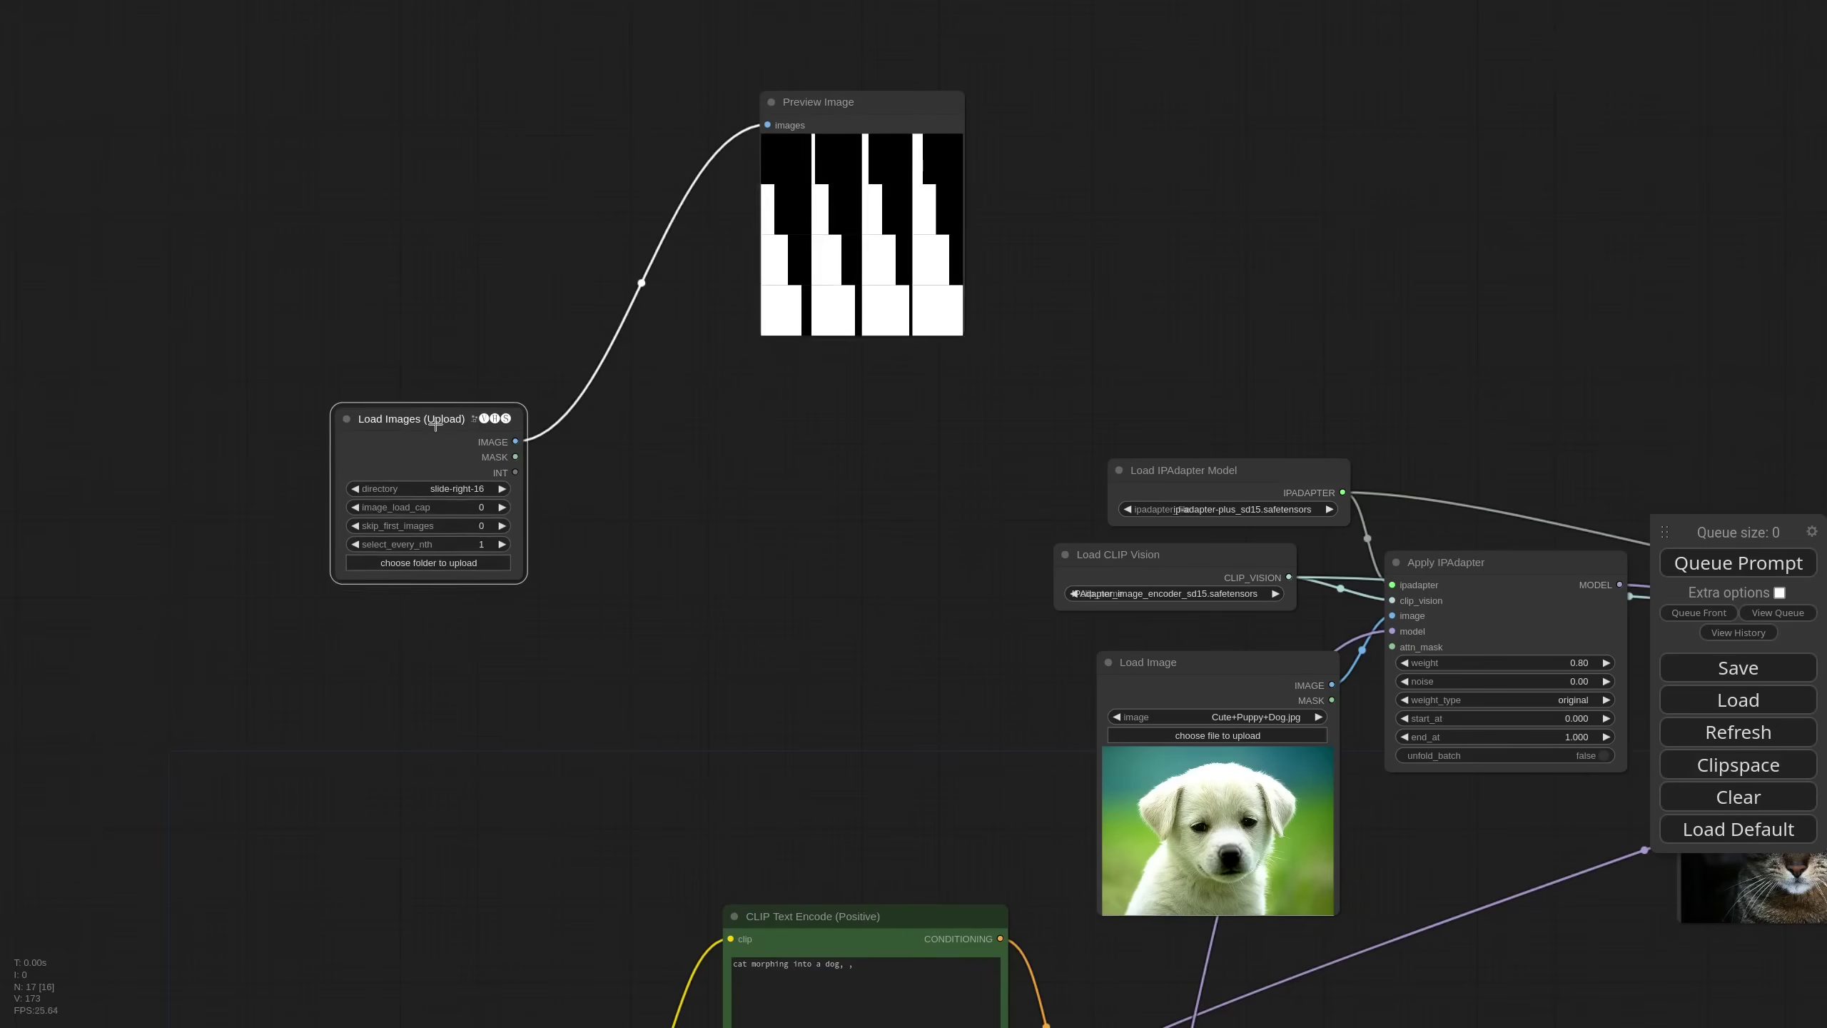
# - Add a narrowed Convert Image to Mask node beside Load Images (Upload) and connect the loaded images to its image input
pyautogui.doubleClick(675, 487)
pyautogui.write('imageto')
pyautogui.press('Return')
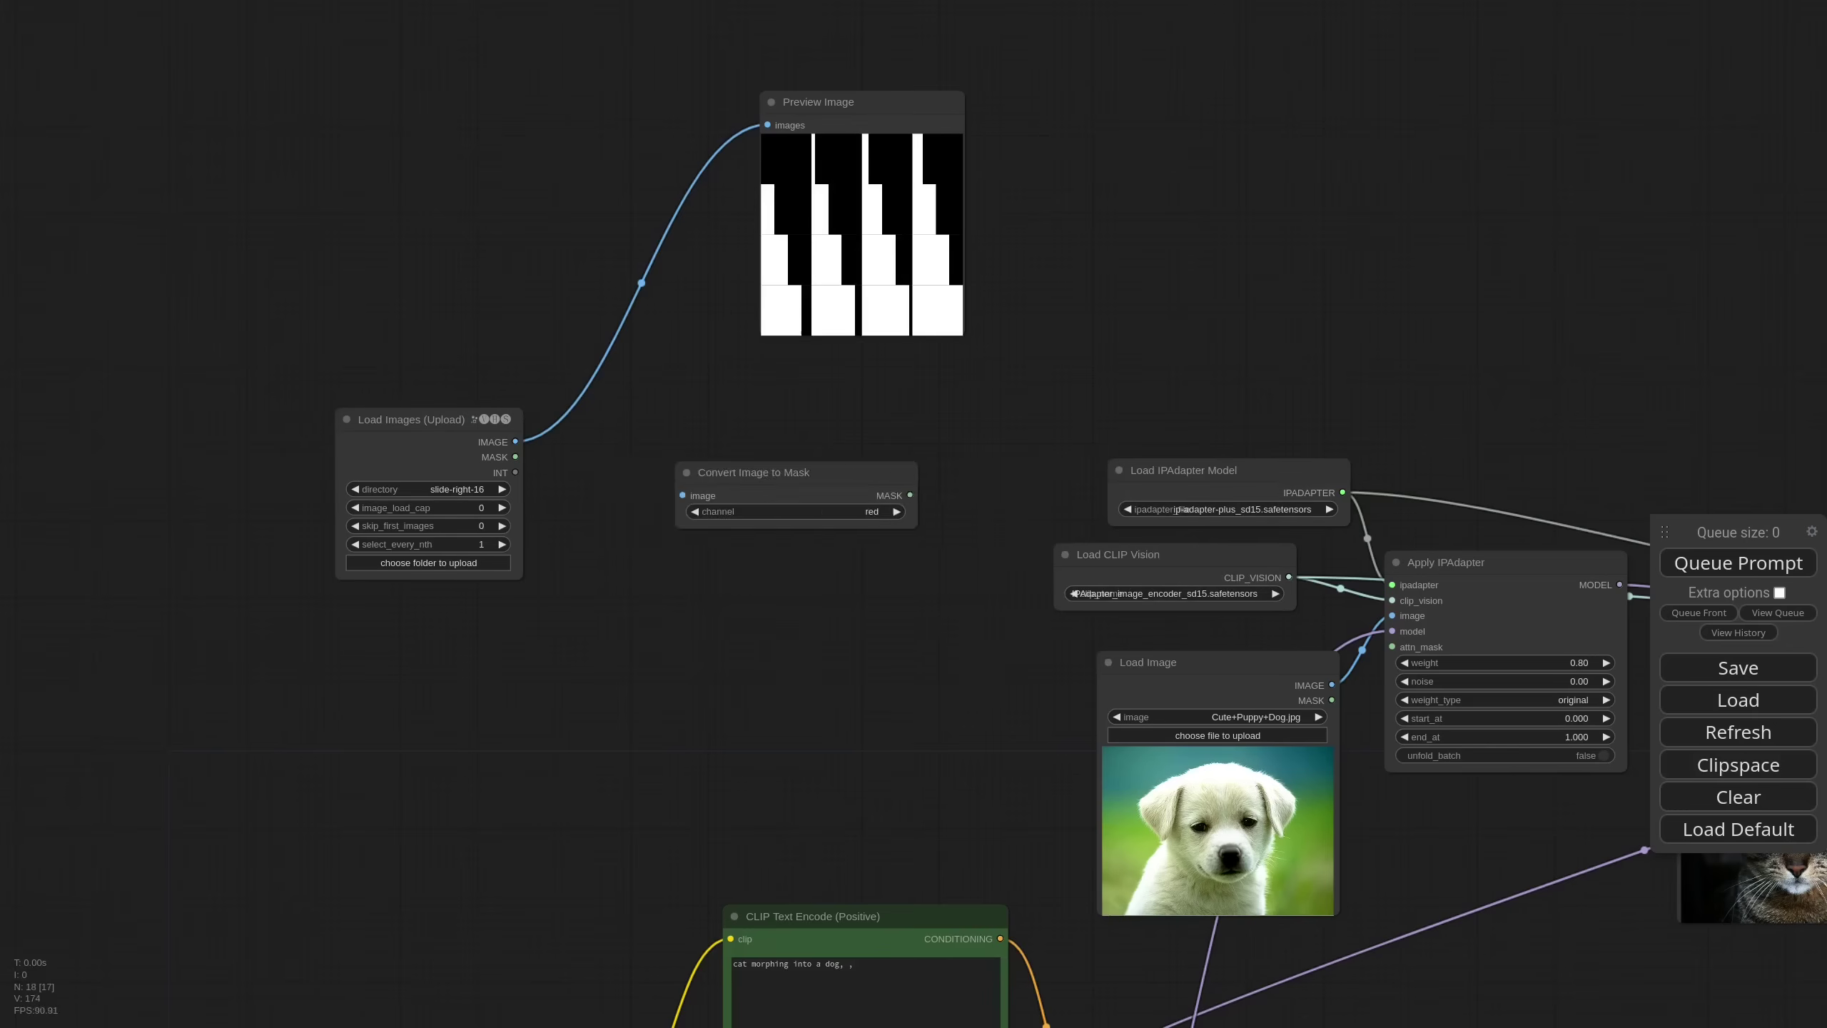
pyautogui.moveTo(915, 534); pyautogui.dragTo(836, 531)
pyautogui.moveTo(756, 477); pyautogui.dragTo(675, 471)
pyautogui.moveTo(516, 441); pyautogui.dragTo(623, 497)
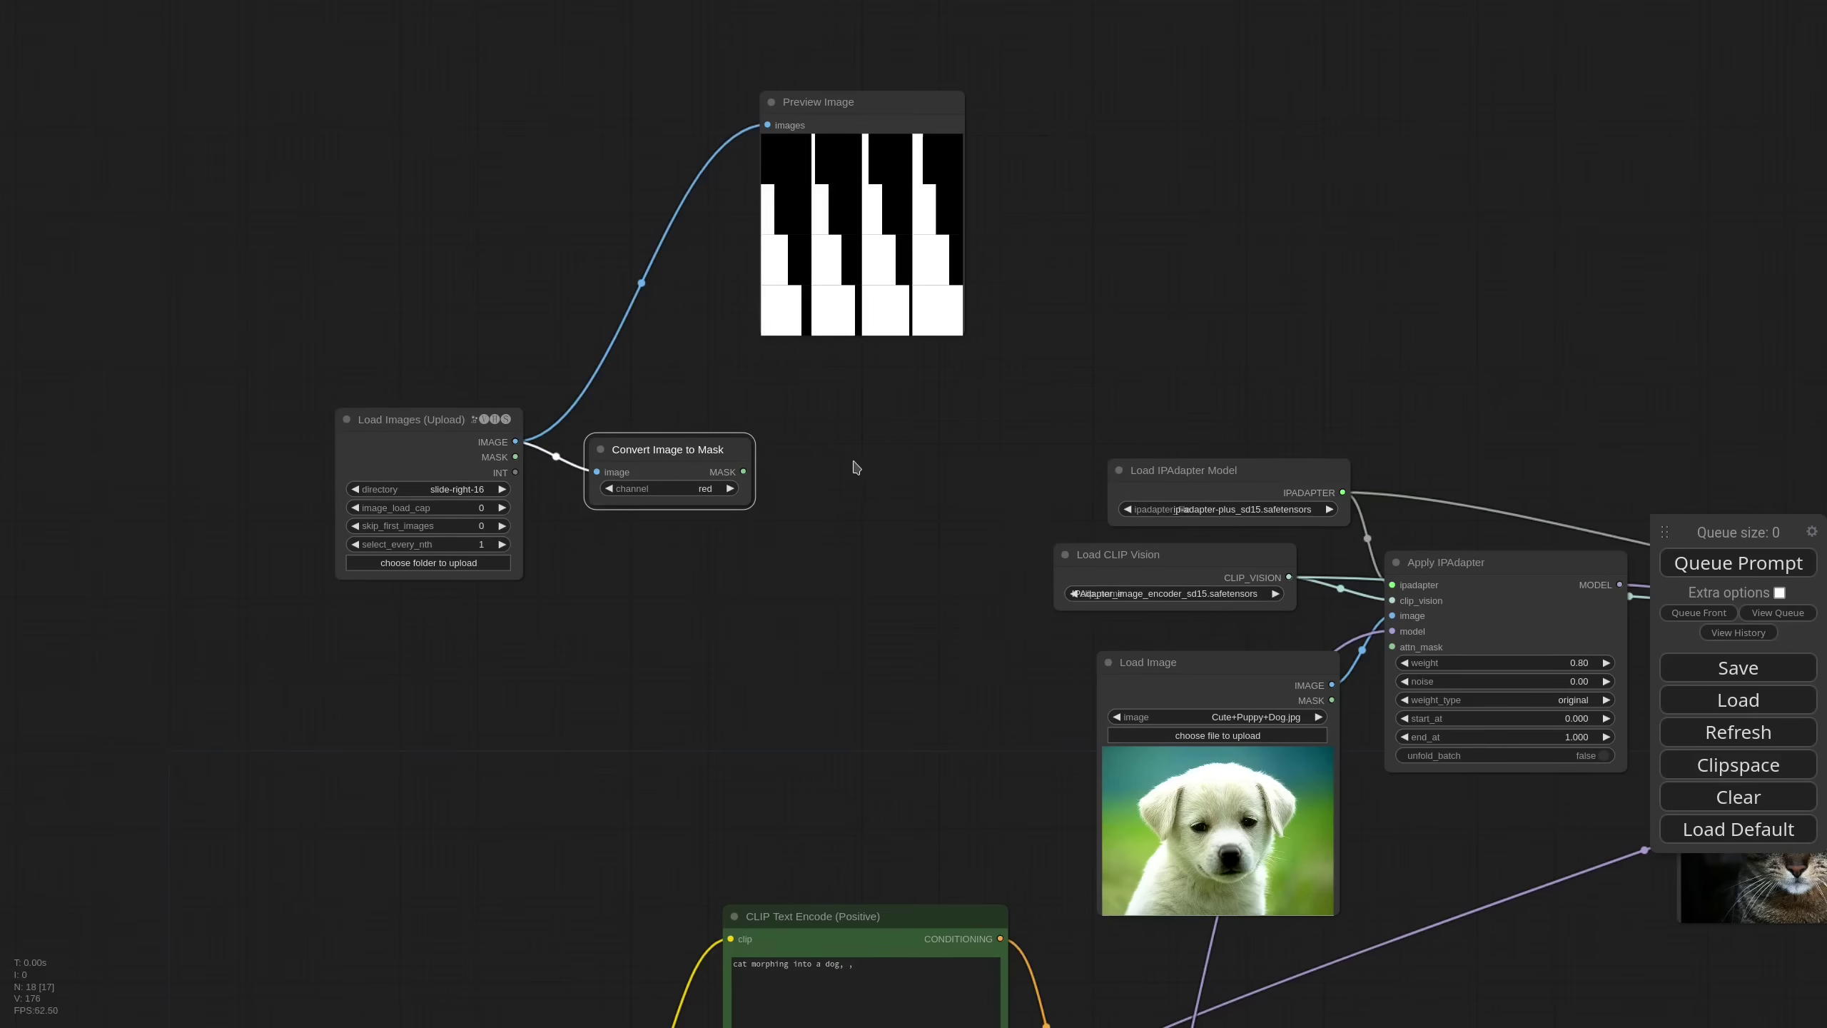
# - Connect the Convert Image to Mask node's MASK output to the attn_mask input of the first Apply IPAdapter
pyautogui.moveTo(898, 499); pyautogui.dragTo(554, 495)
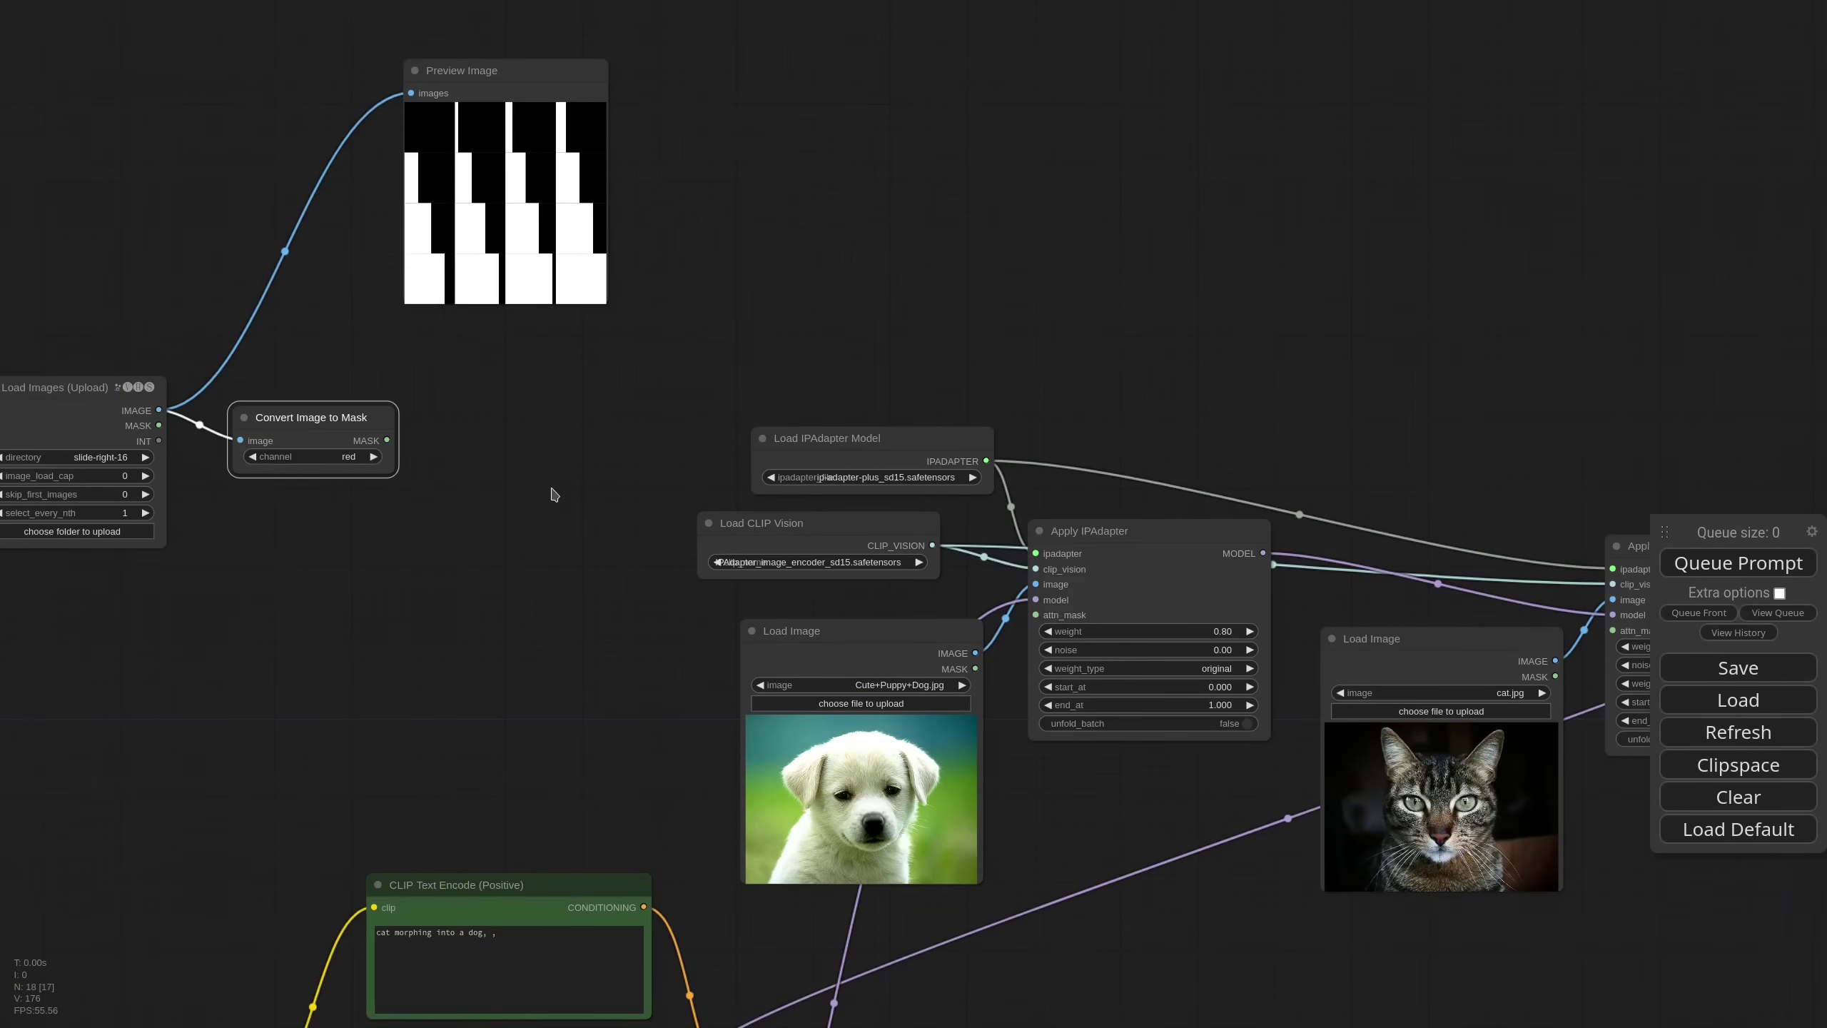
pyautogui.moveTo(387, 439); pyautogui.dragTo(1036, 614)
pyautogui.scroll(-2, 1077, 800)
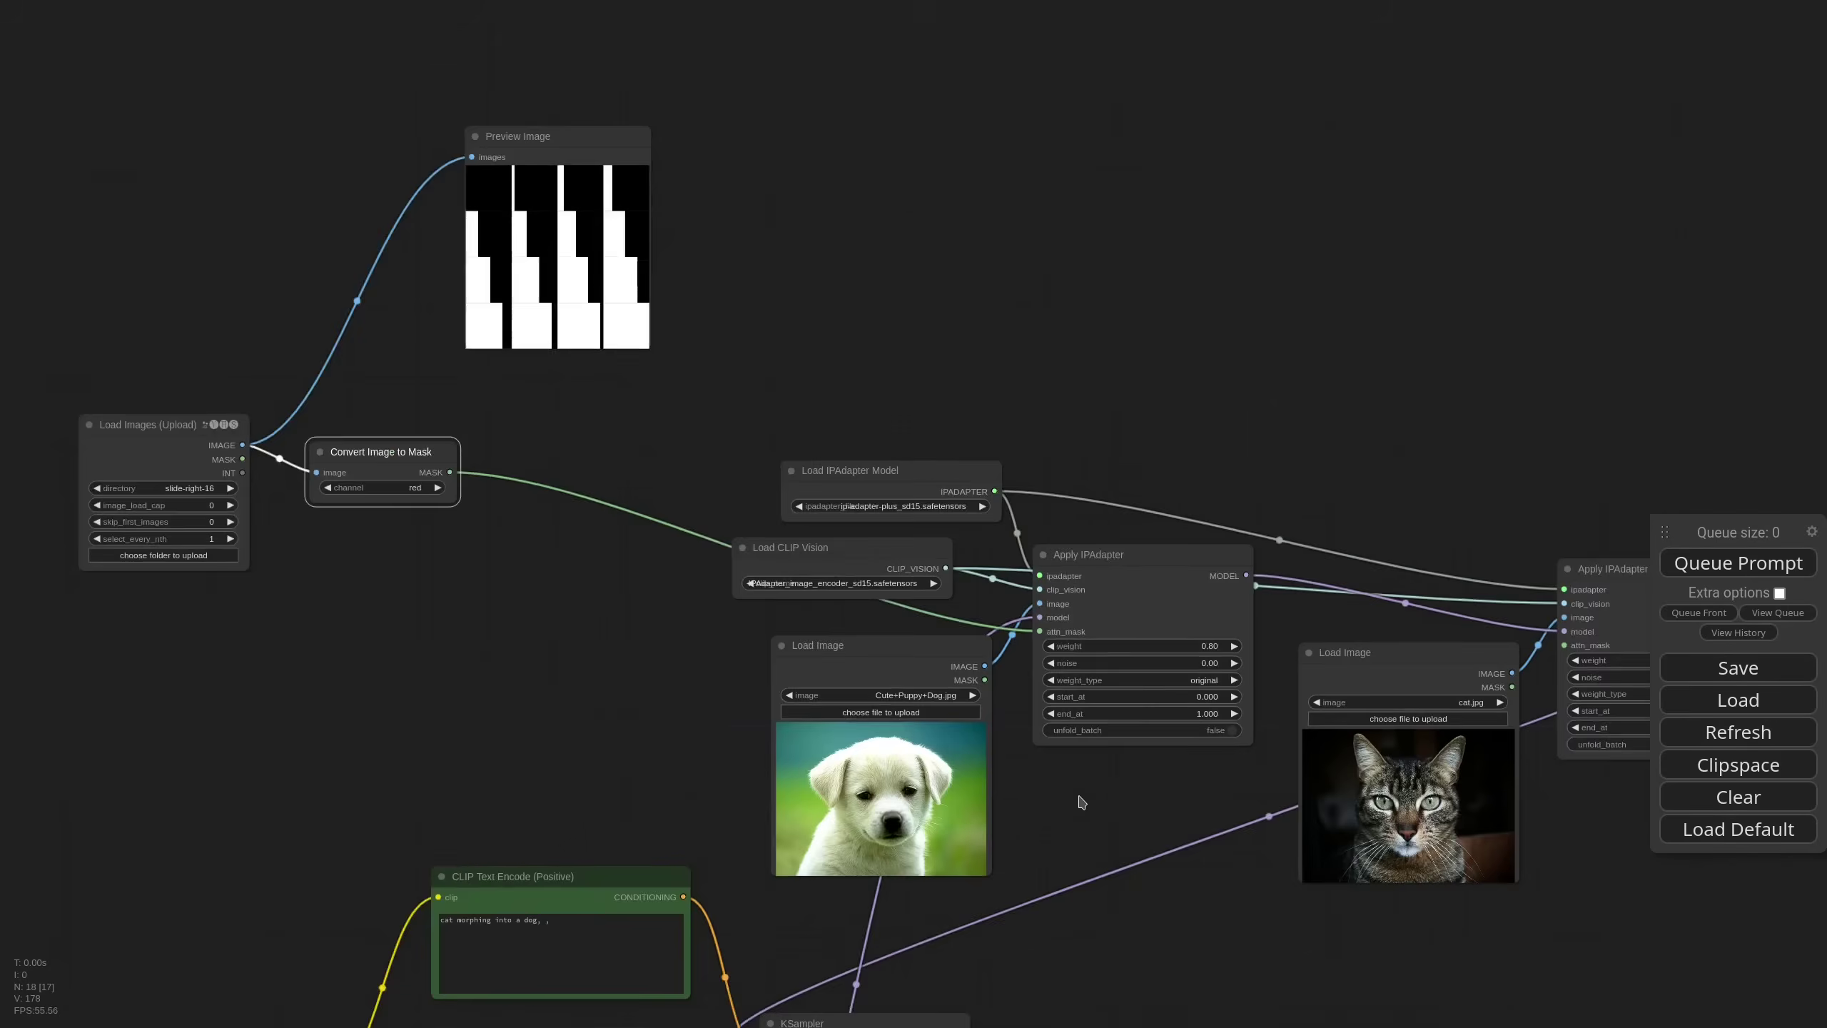
pyautogui.moveTo(666, 634); pyautogui.dragTo(526, 544)
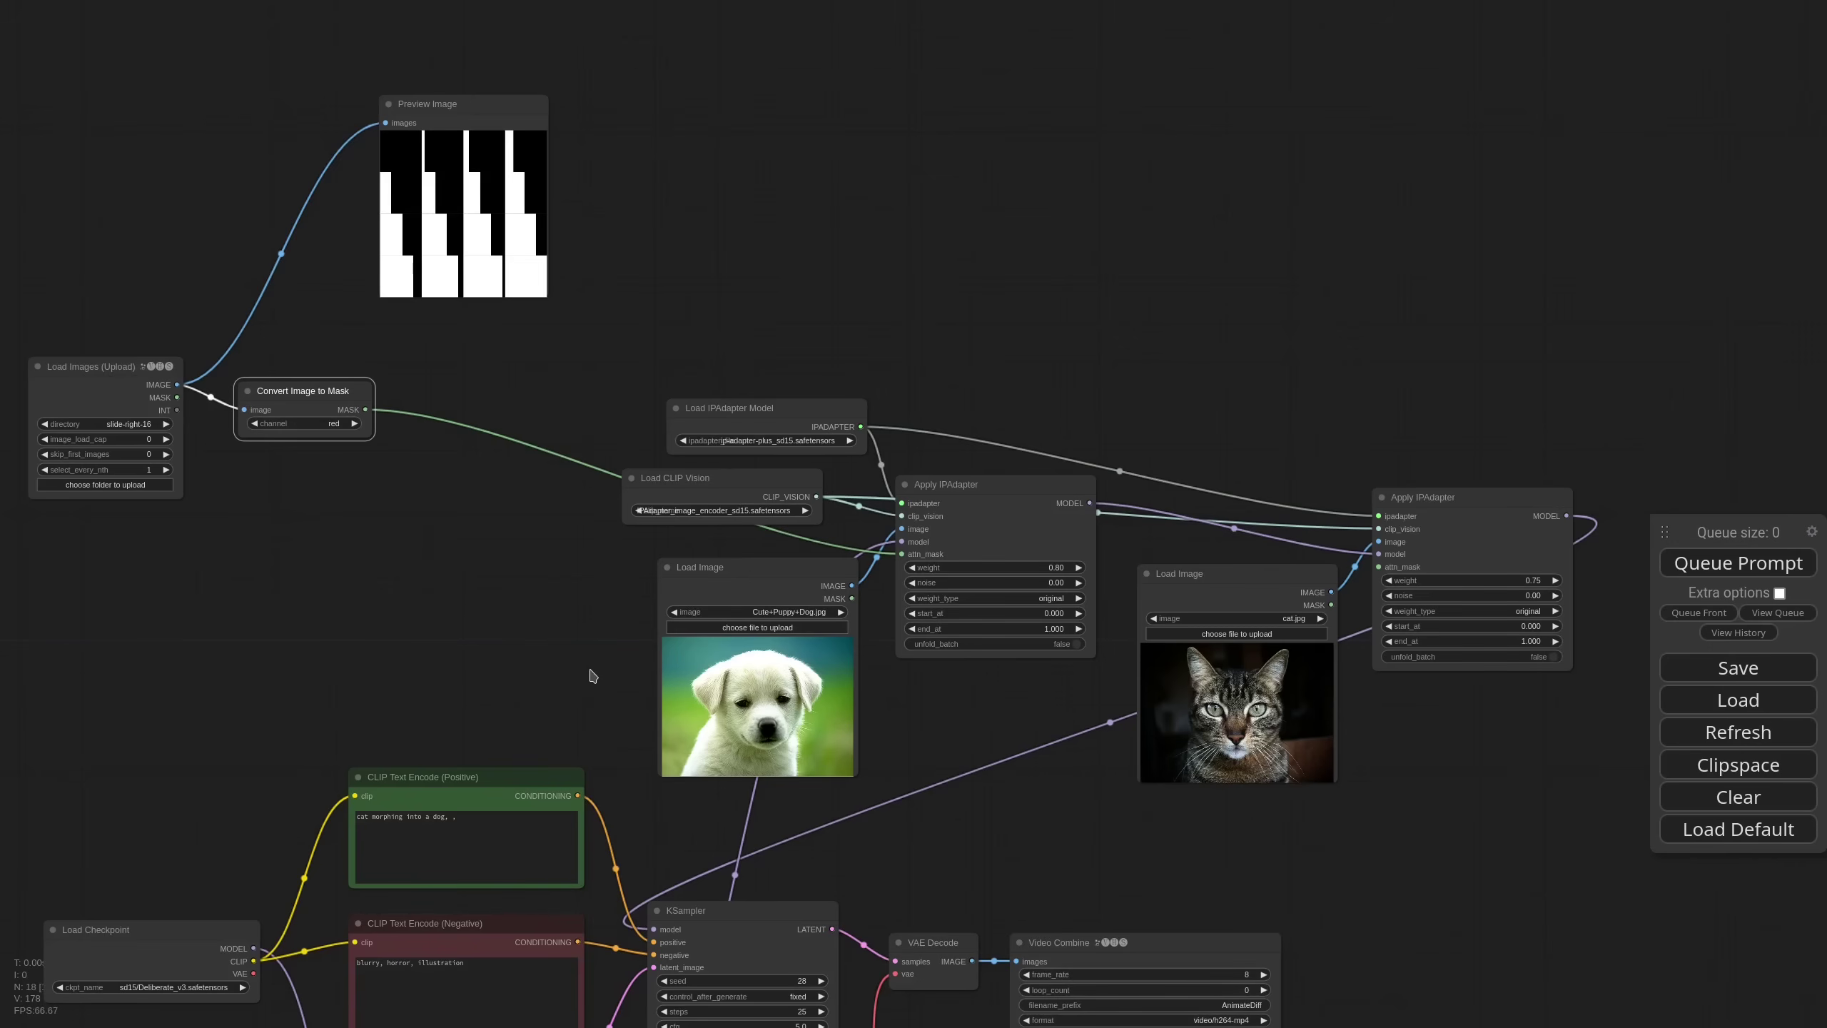
# - Move the Preview Image node closer to the IPAdapter nodes and shift the puppy's Load Image node slightly
pyautogui.moveTo(544, 348); pyautogui.dragTo(584, 395)
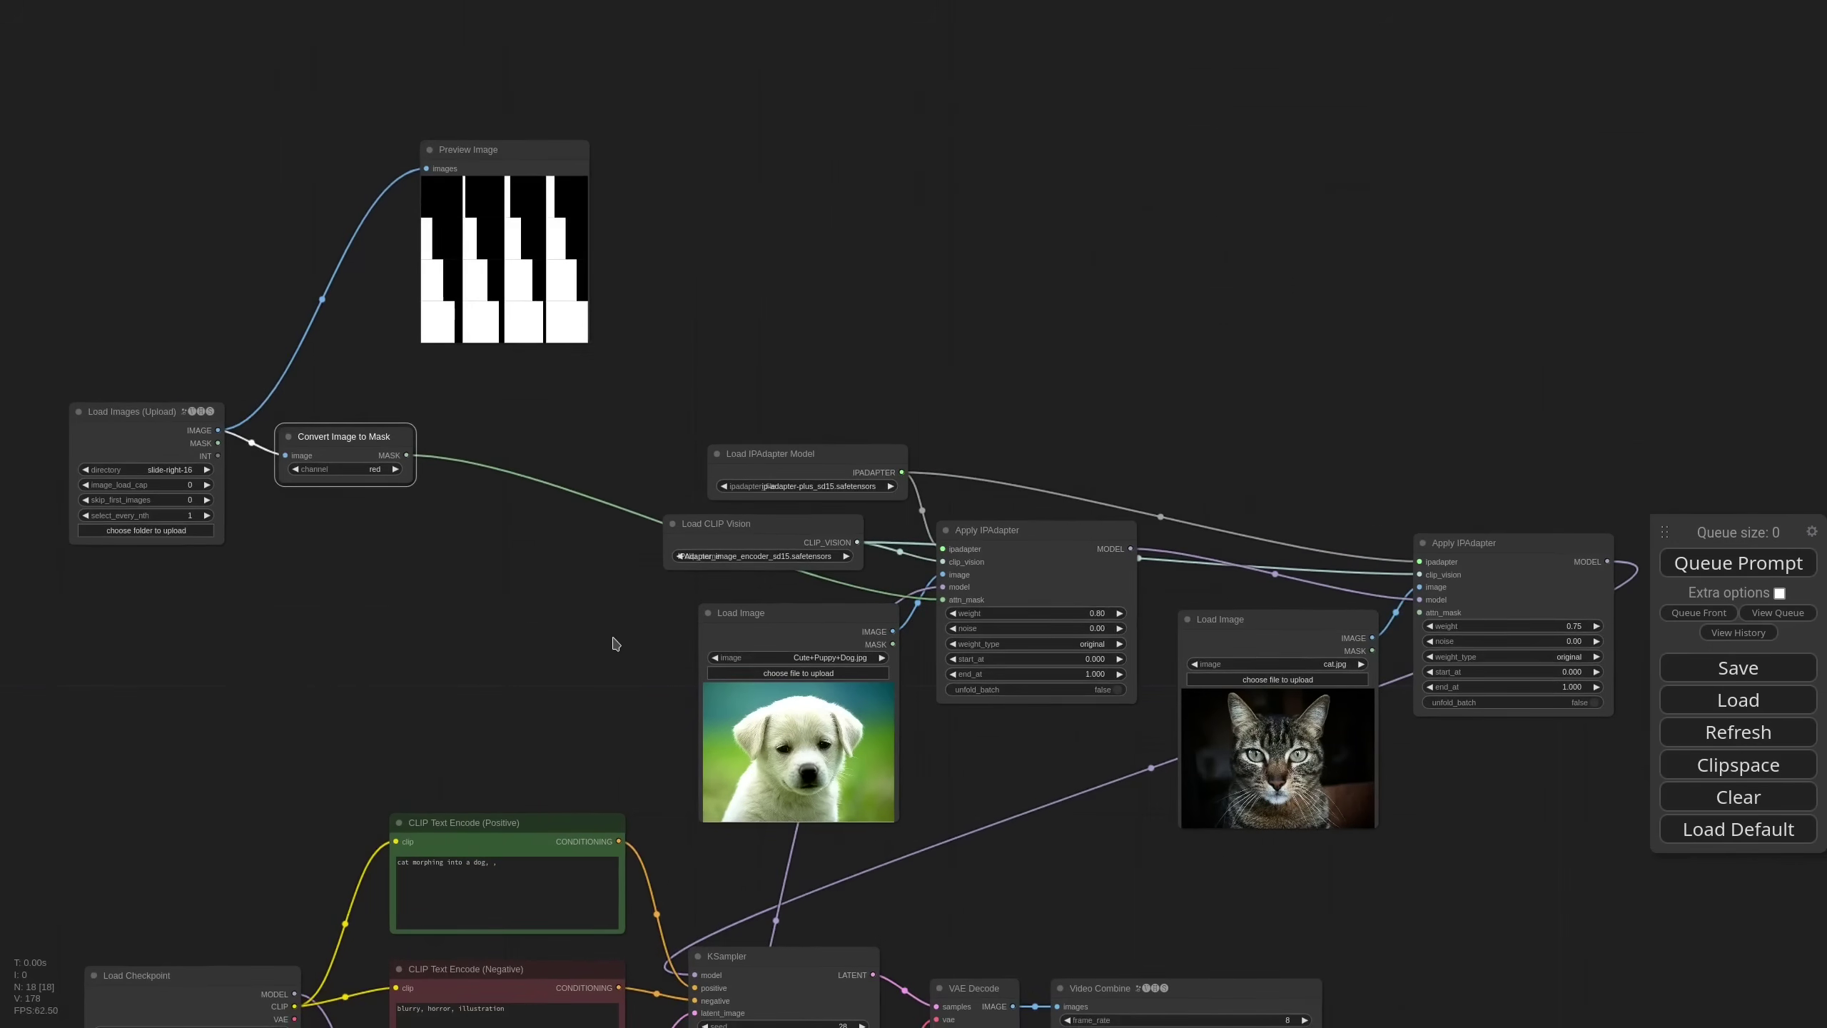
pyautogui.moveTo(768, 314); pyautogui.dragTo(689, 297)
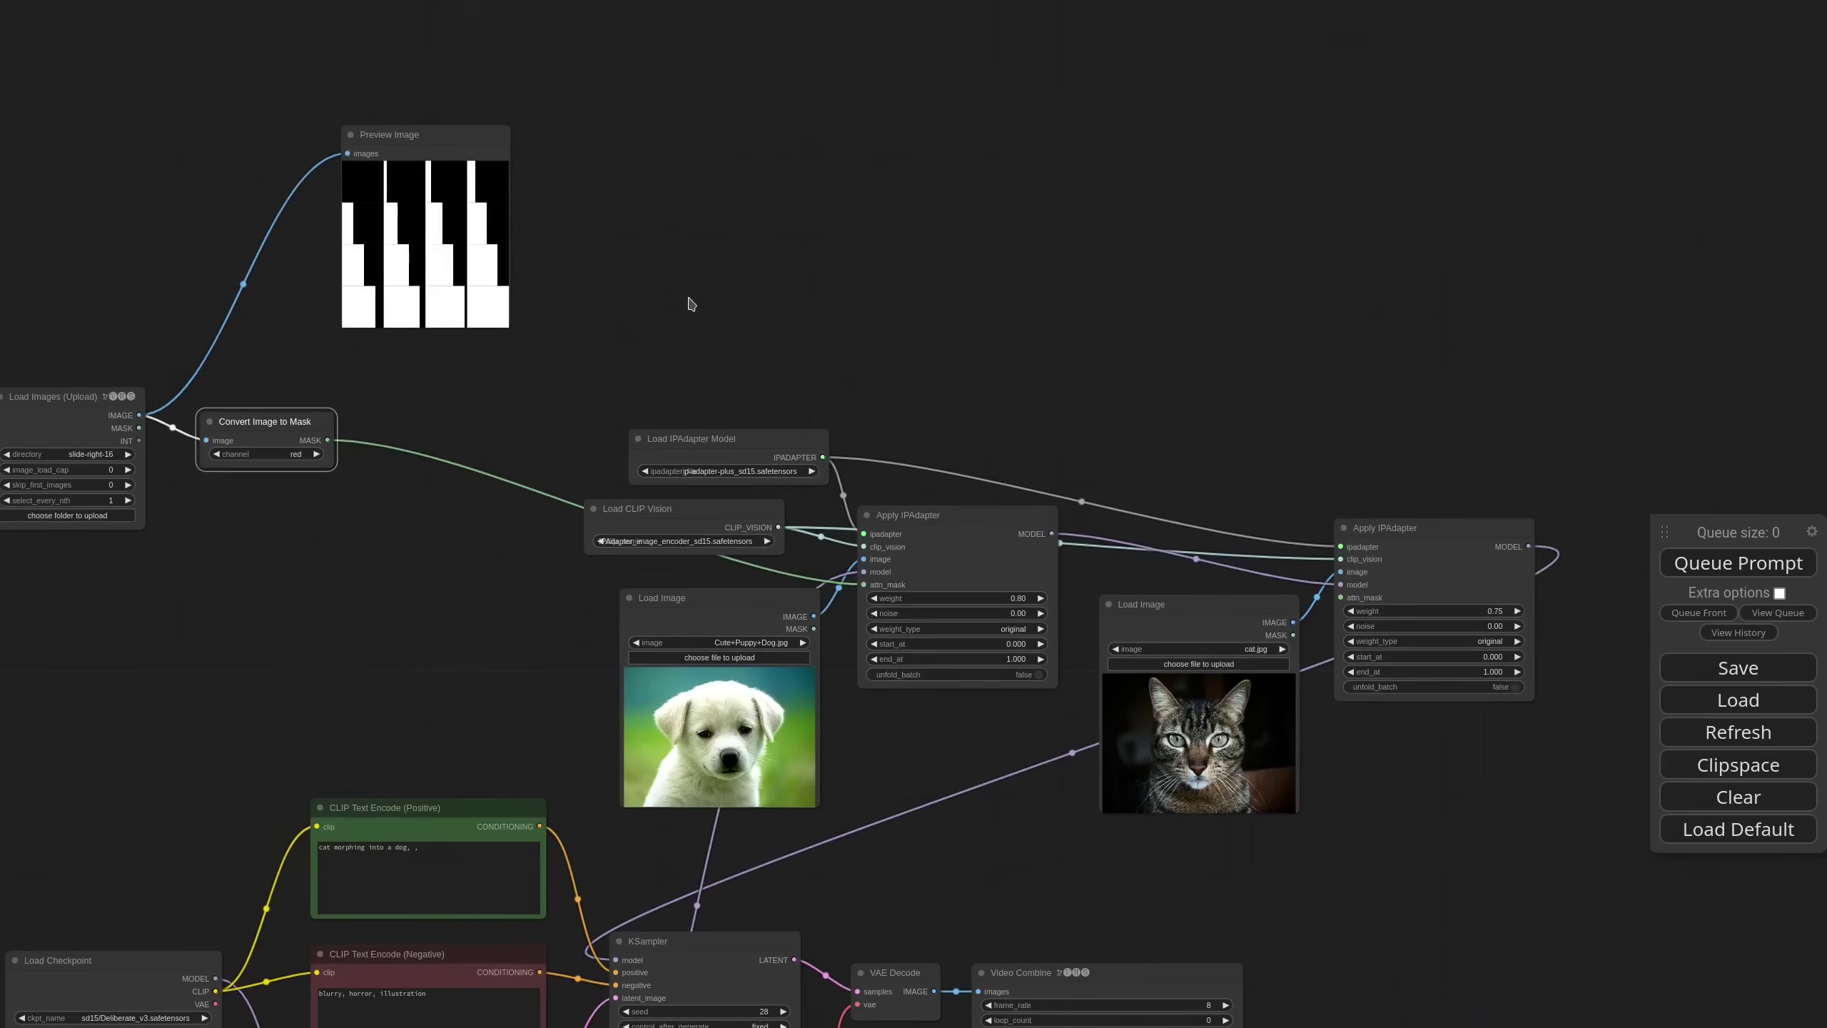
pyautogui.moveTo(366, 188); pyautogui.dragTo(436, 272)
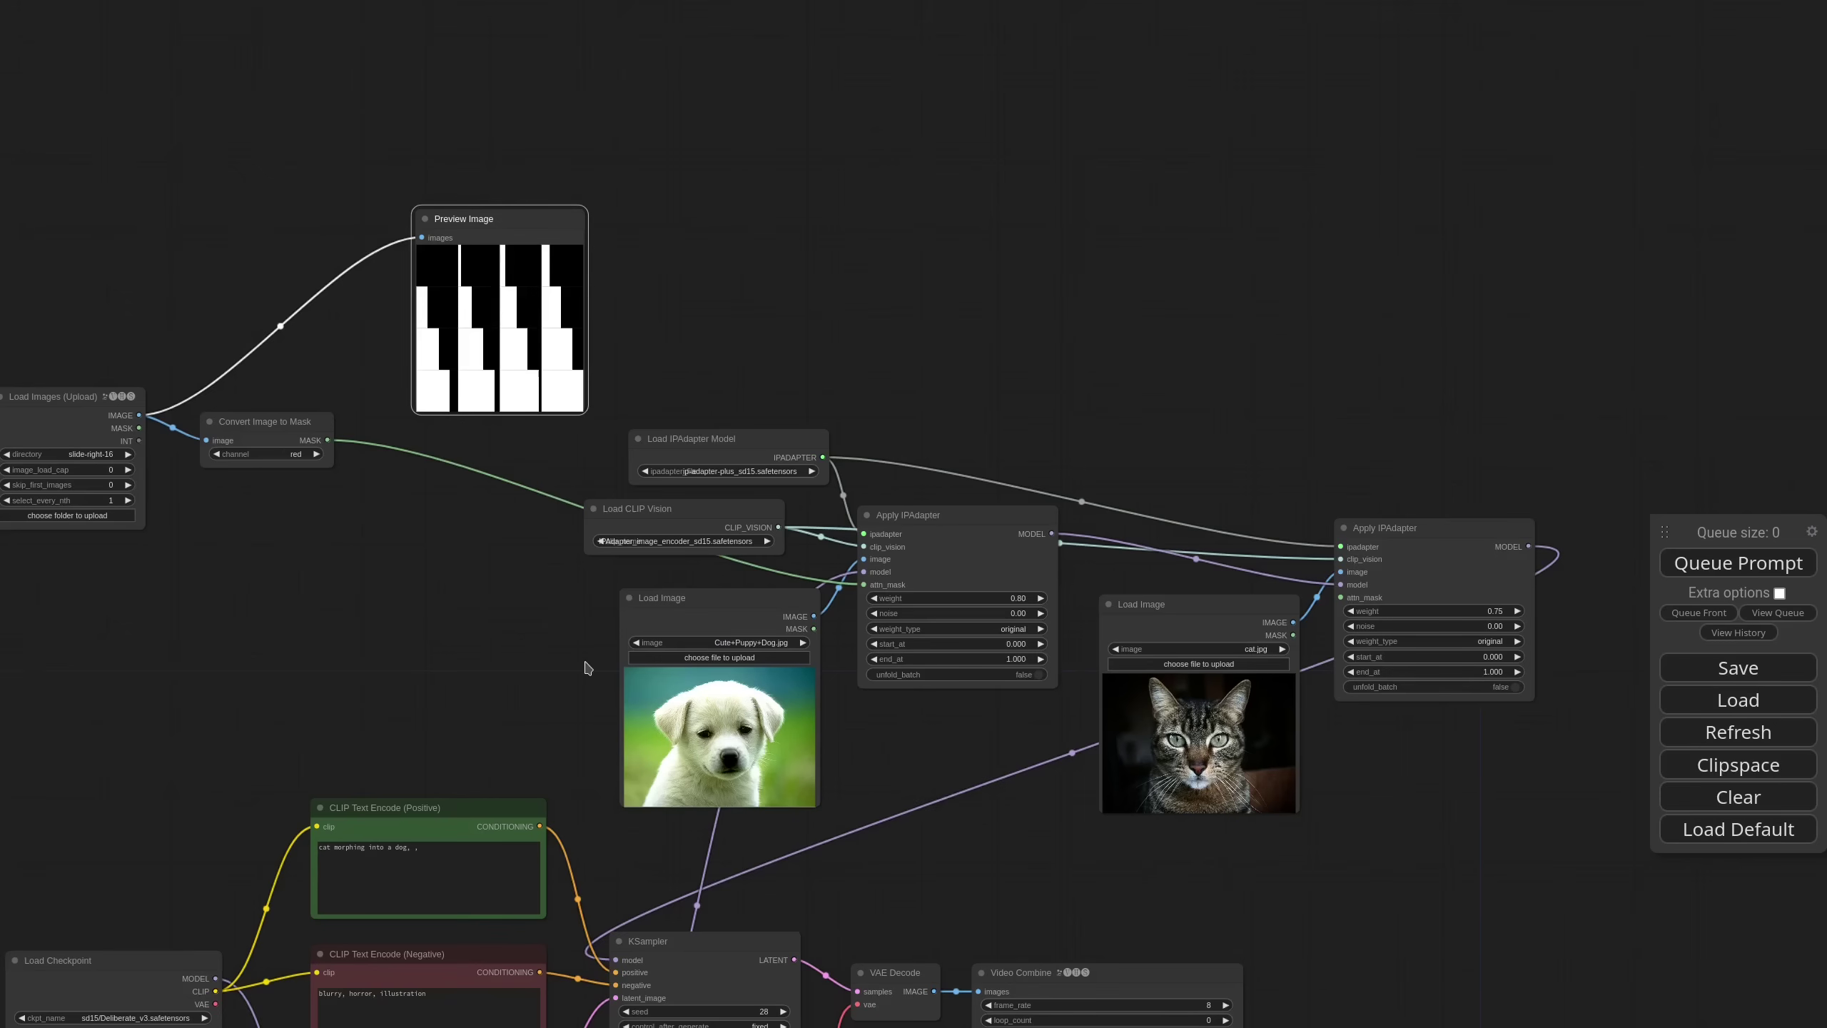
pyautogui.moveTo(765, 594); pyautogui.dragTo(756, 588)
# - Add an InvertMask node below the Convert Image to Mask node
pyautogui.doubleClick(435, 518)
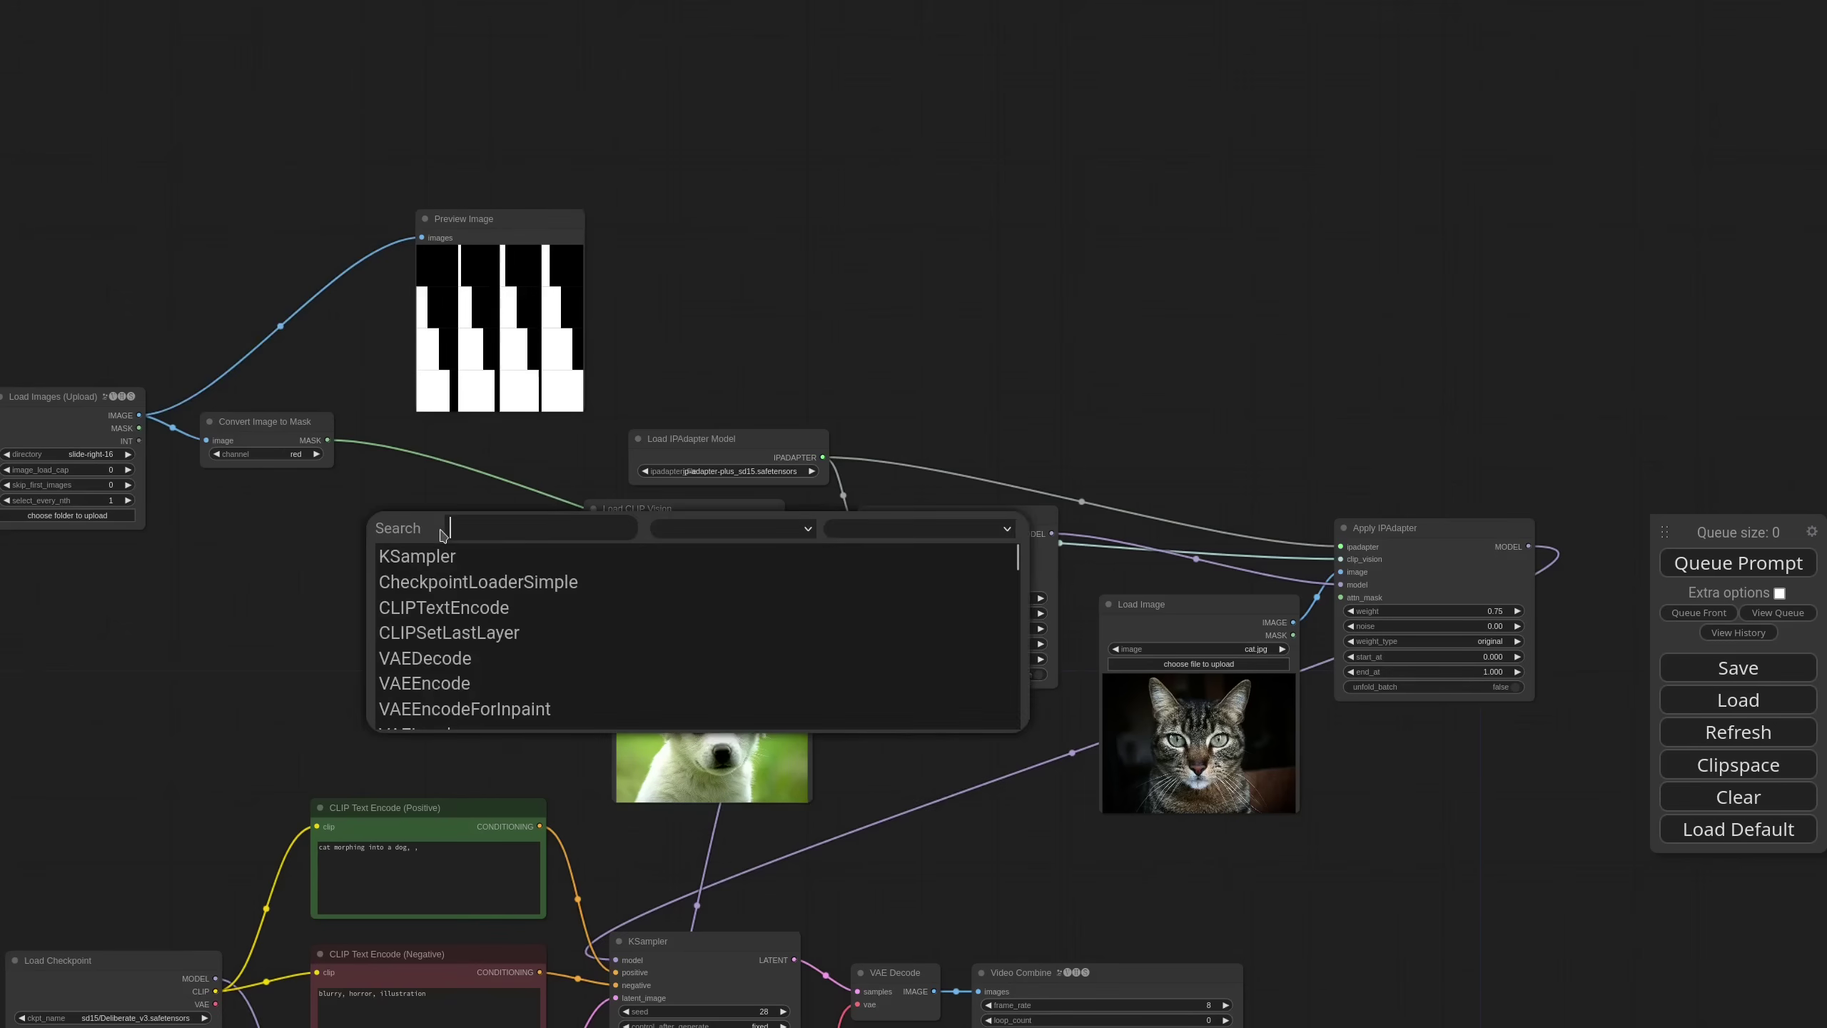
pyautogui.write('mask')
pyautogui.press('BackSpace')
pyautogui.press('BackSpace')
pyautogui.press('BackSpace')
pyautogui.press('BackSpace')
pyautogui.write('inve')
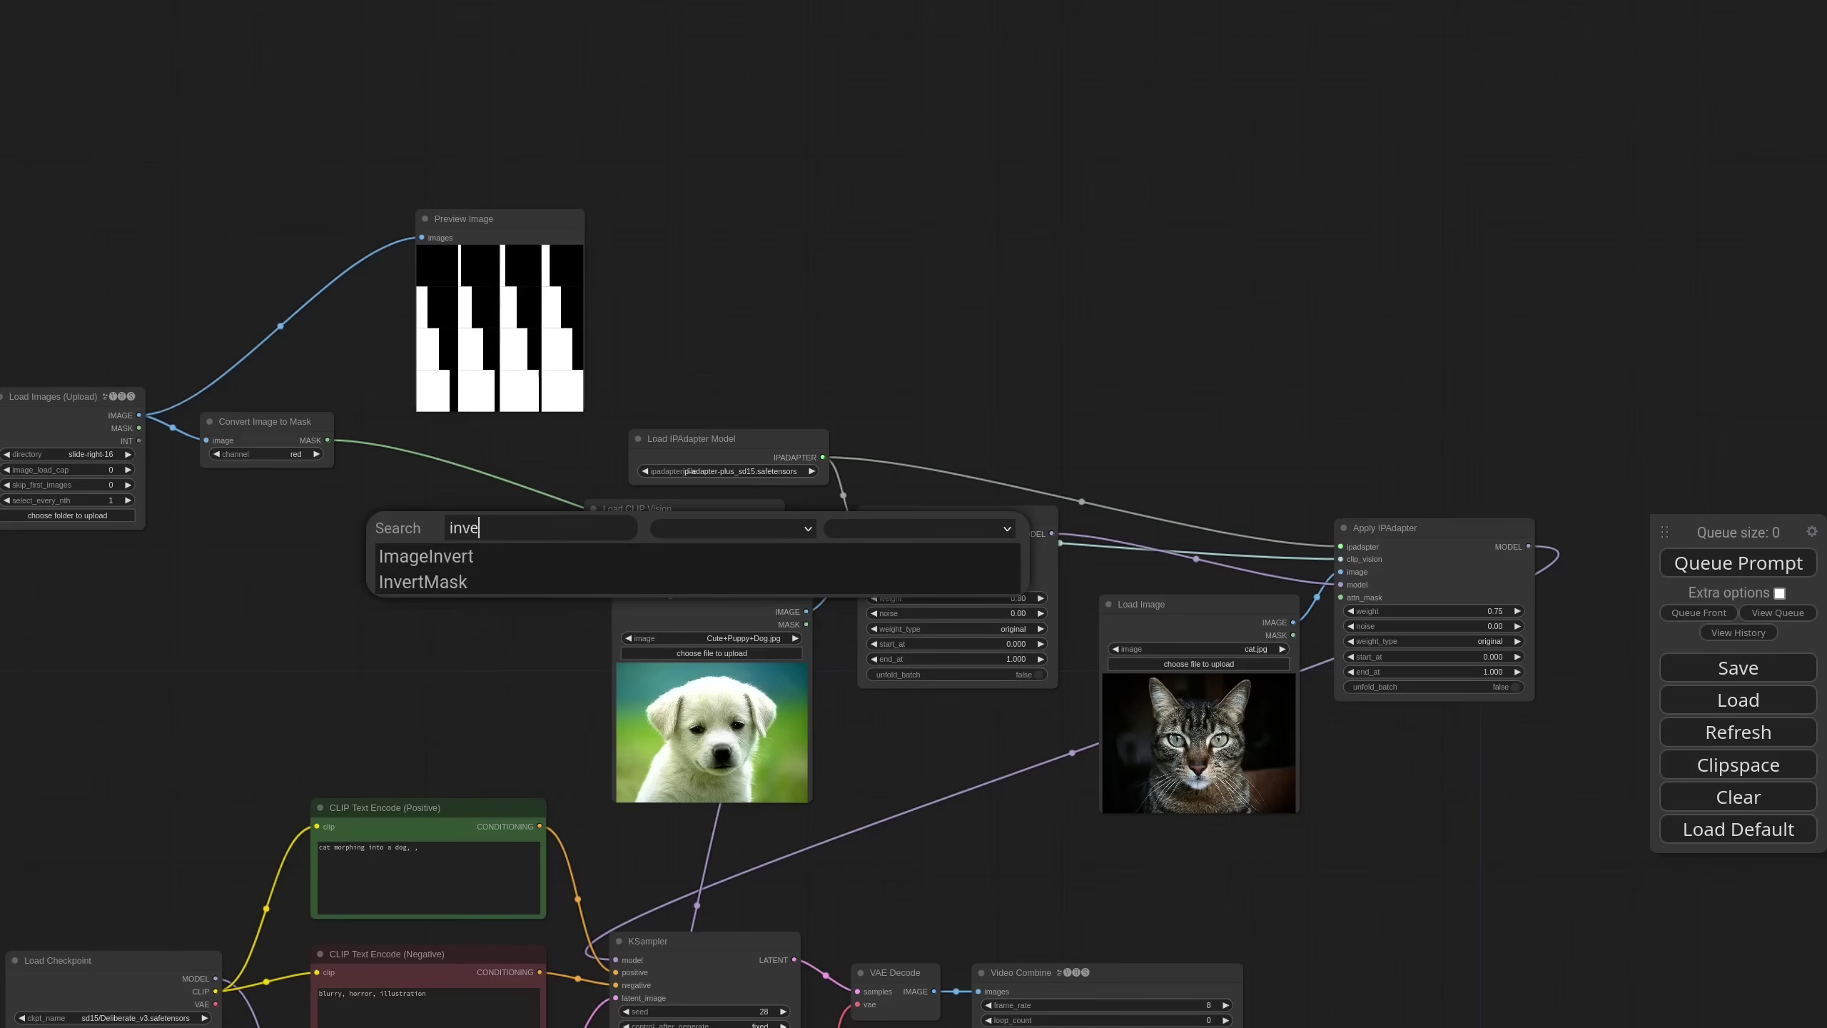
pyautogui.press('Down')
pyautogui.press('Down')
pyautogui.press('Return')
pyautogui.moveTo(483, 528); pyautogui.dragTo(359, 511)
# - Route the converted mask through InvertMask into the attn_mask input of the second Apply IPAdapter
pyautogui.moveTo(327, 440); pyautogui.dragTo(332, 527)
pyautogui.moveTo(367, 507); pyautogui.dragTo(1341, 597)
pyautogui.scroll(-5, 831, 419)
# - Add a Mask Preview node above the IPAdapter nodes and connect the inverted mask to it
pyautogui.scroll(7, 676, 422)
pyautogui.doubleClick(843, 310)
pyautogui.write('p')
pyautogui.press('Return')
pyautogui.moveTo(899, 298); pyautogui.dragTo(827, 141)
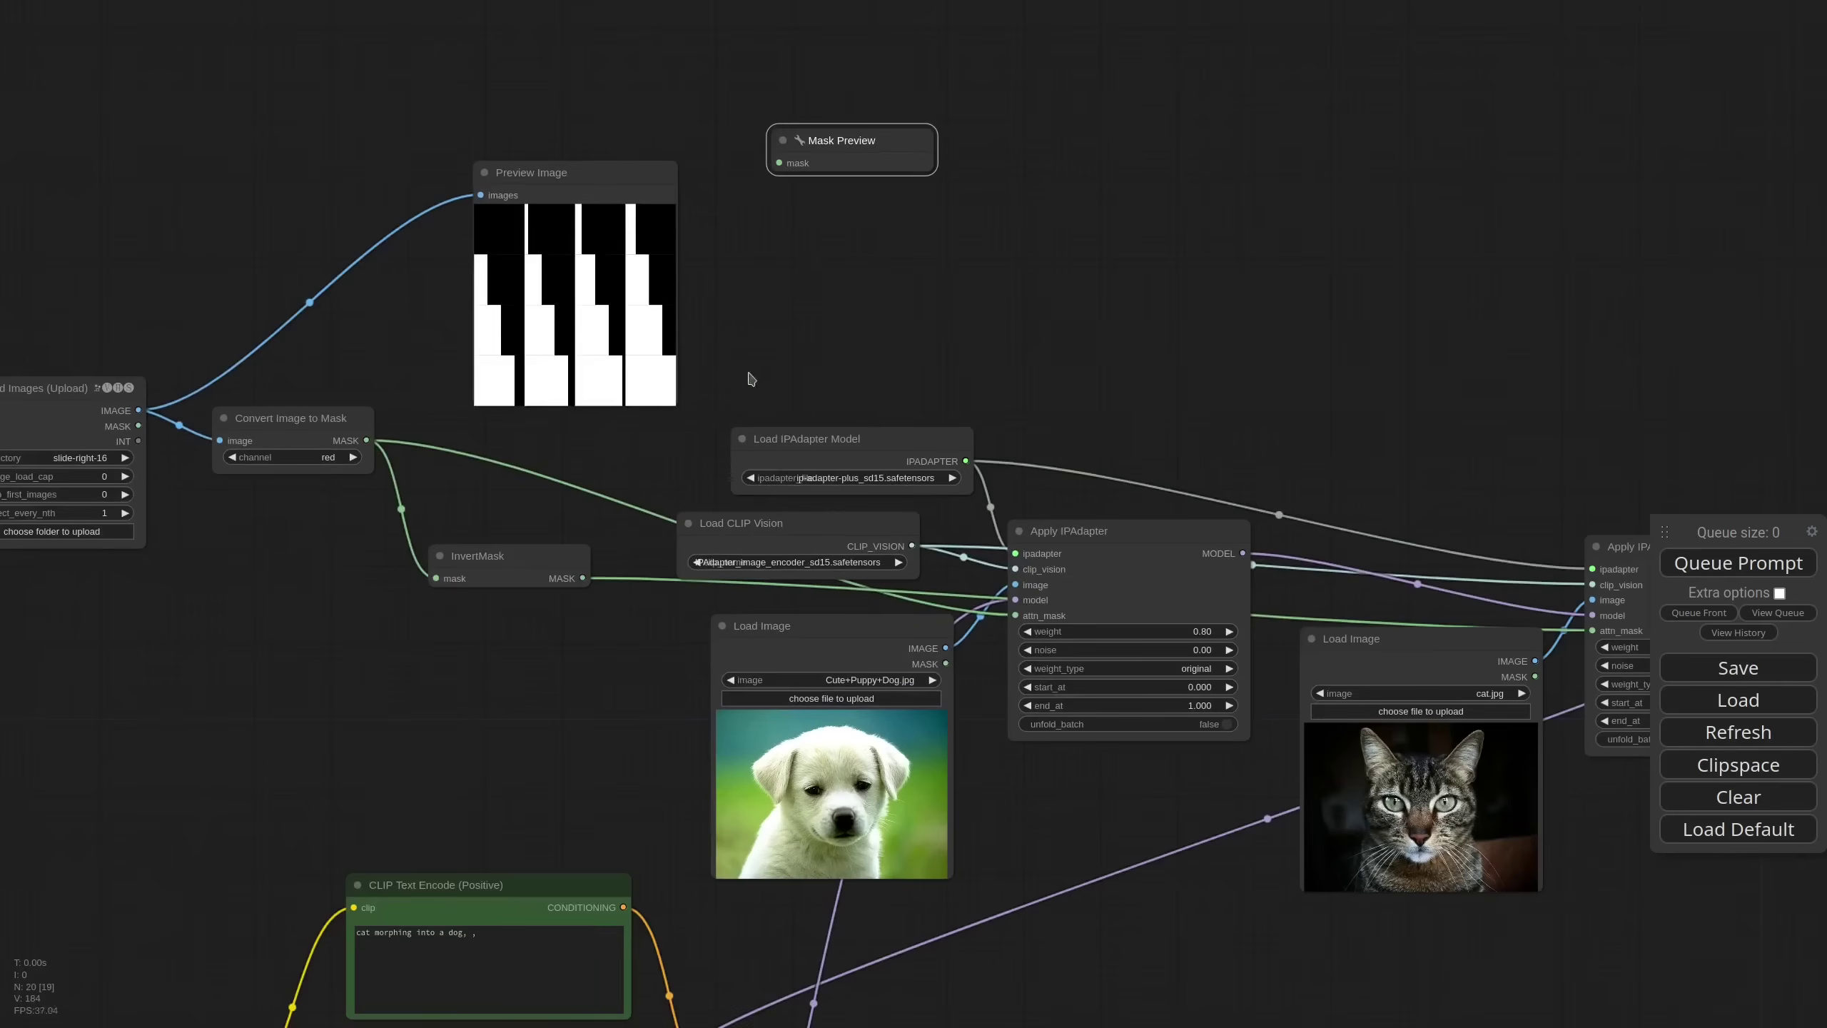
pyautogui.moveTo(582, 578); pyautogui.dragTo(766, 289)
pyautogui.moveTo(766, 289); pyautogui.dragTo(780, 162)
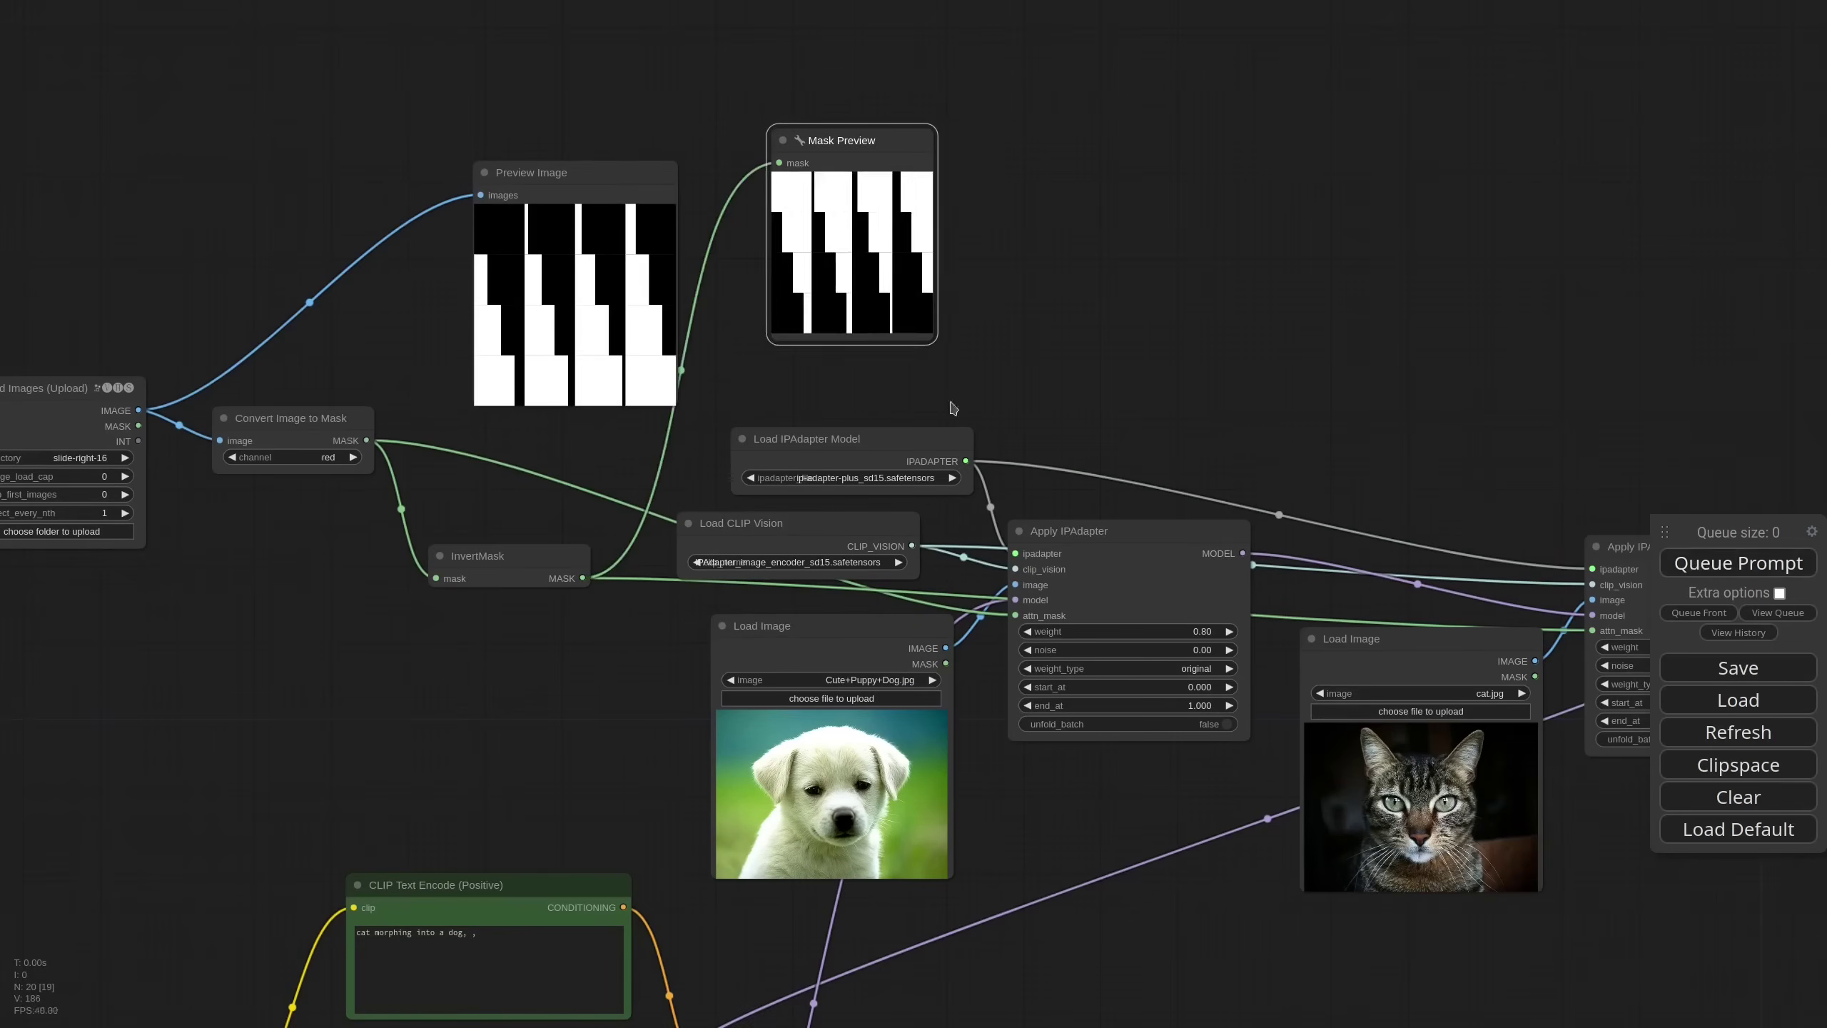
# - Enlarge the Mask Preview node and place it above the cat image, with the Preview Image node above Load IPAdapter Model
pyautogui.moveTo(899, 317); pyautogui.dragTo(849, 348)
pyautogui.moveTo(882, 374); pyautogui.dragTo(947, 413)
pyautogui.moveTo(760, 168); pyautogui.dragTo(1323, 368)
pyautogui.moveTo(558, 183); pyautogui.dragTo(794, 180)
pyautogui.moveTo(1376, 375); pyautogui.dragTo(1394, 367)
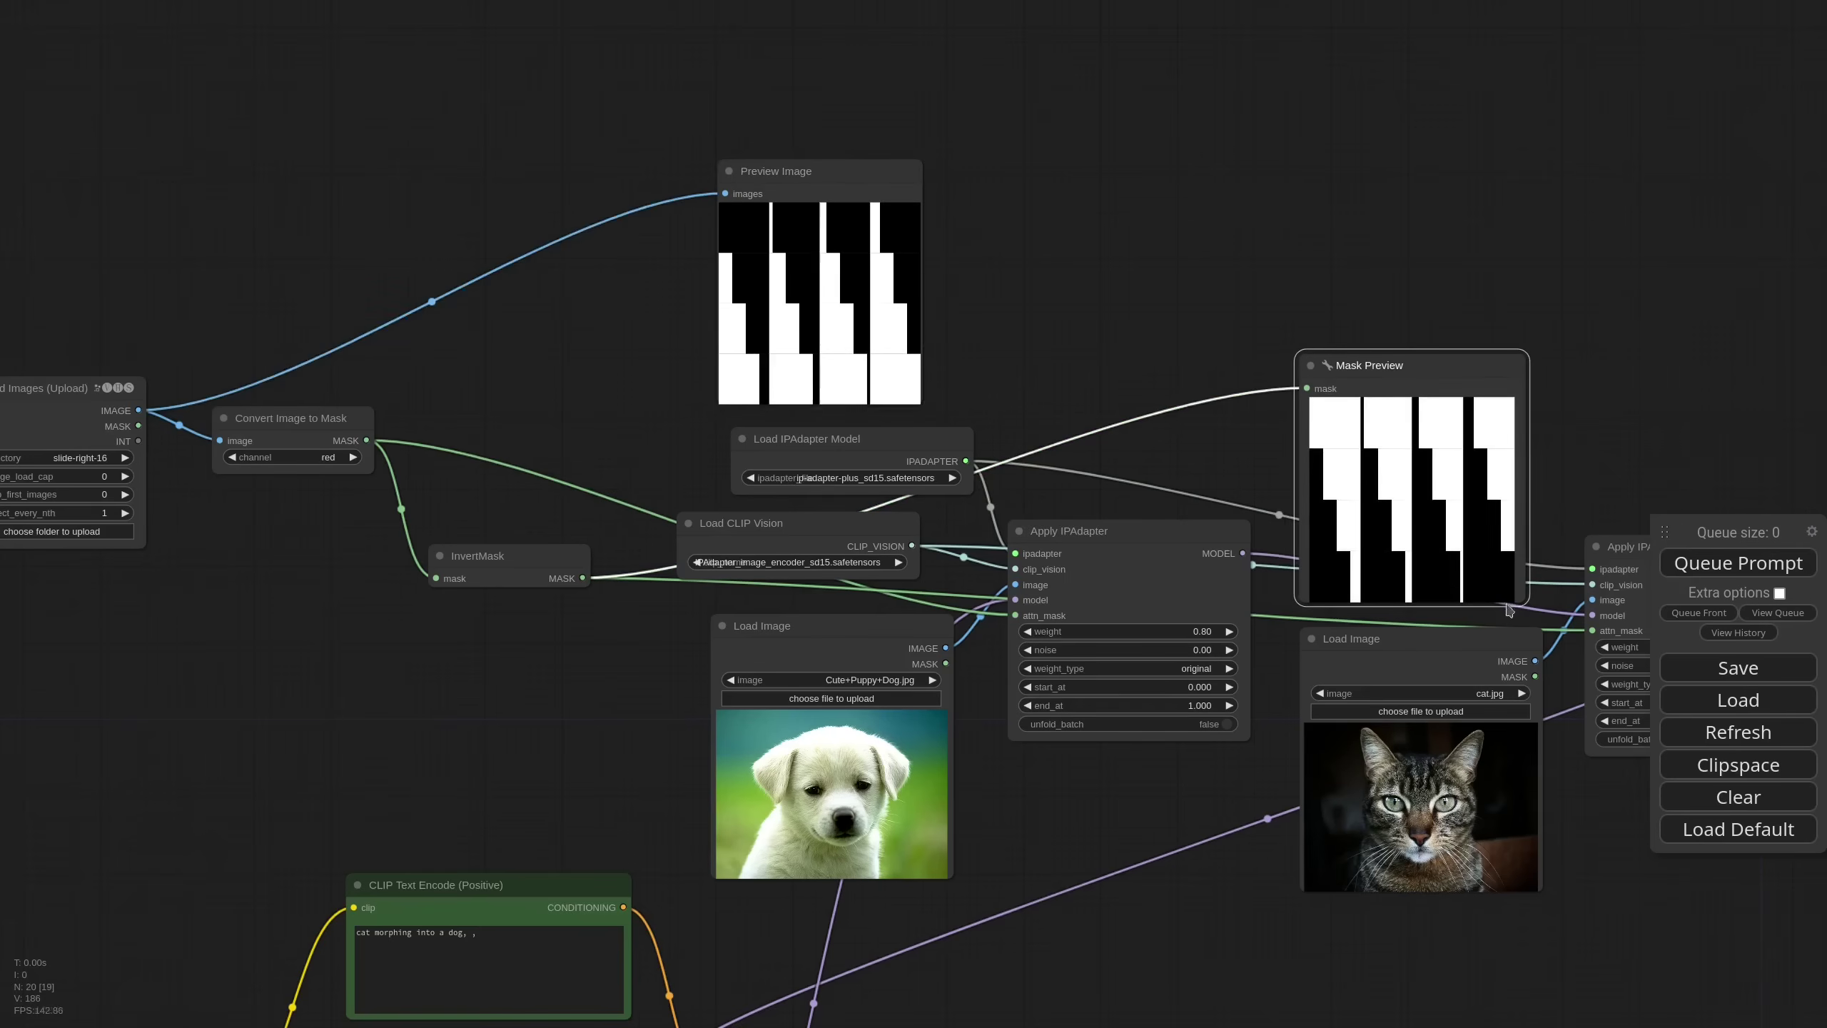
# - Queue the prompt with both attention masks connected and view the animation in the Video Combine node
pyautogui.moveTo(1114, 840); pyautogui.dragTo(997, 485)
pyautogui.click(1127, 741)
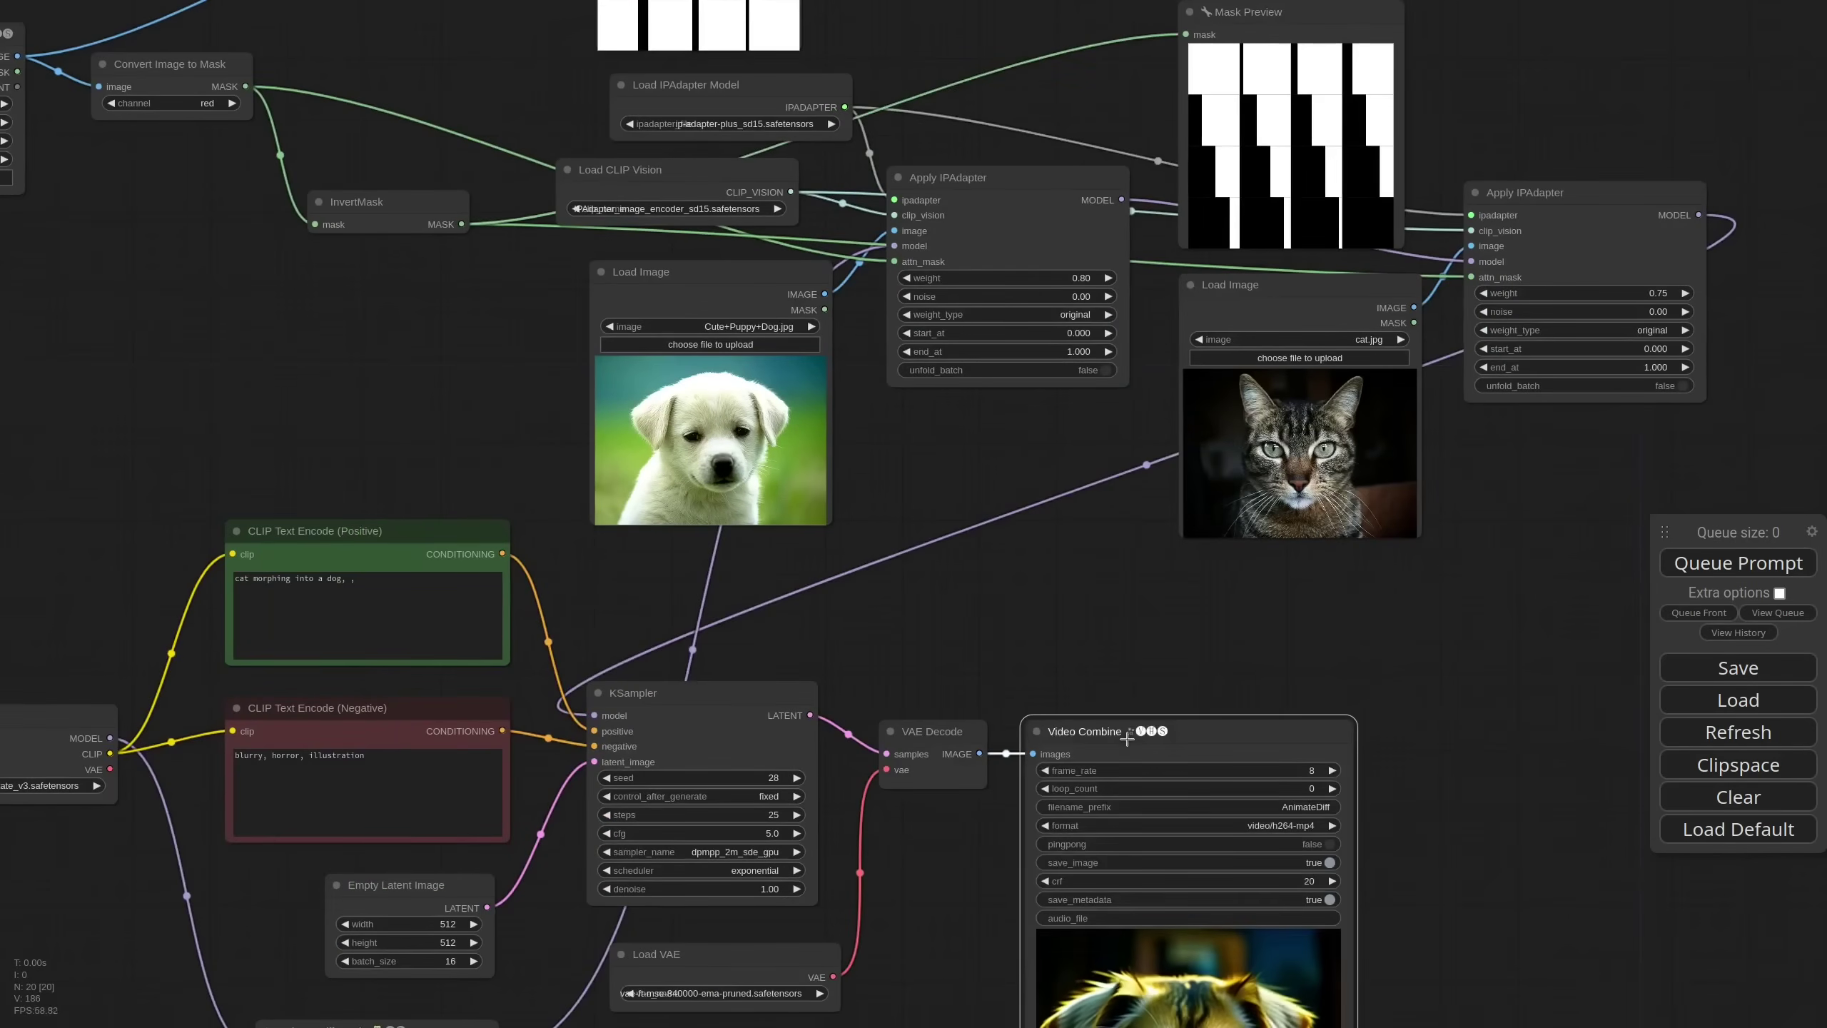
pyautogui.scroll(-3, 918, 456)
pyautogui.moveTo(924, 616); pyautogui.dragTo(855, 574)
pyautogui.click(1720, 566)
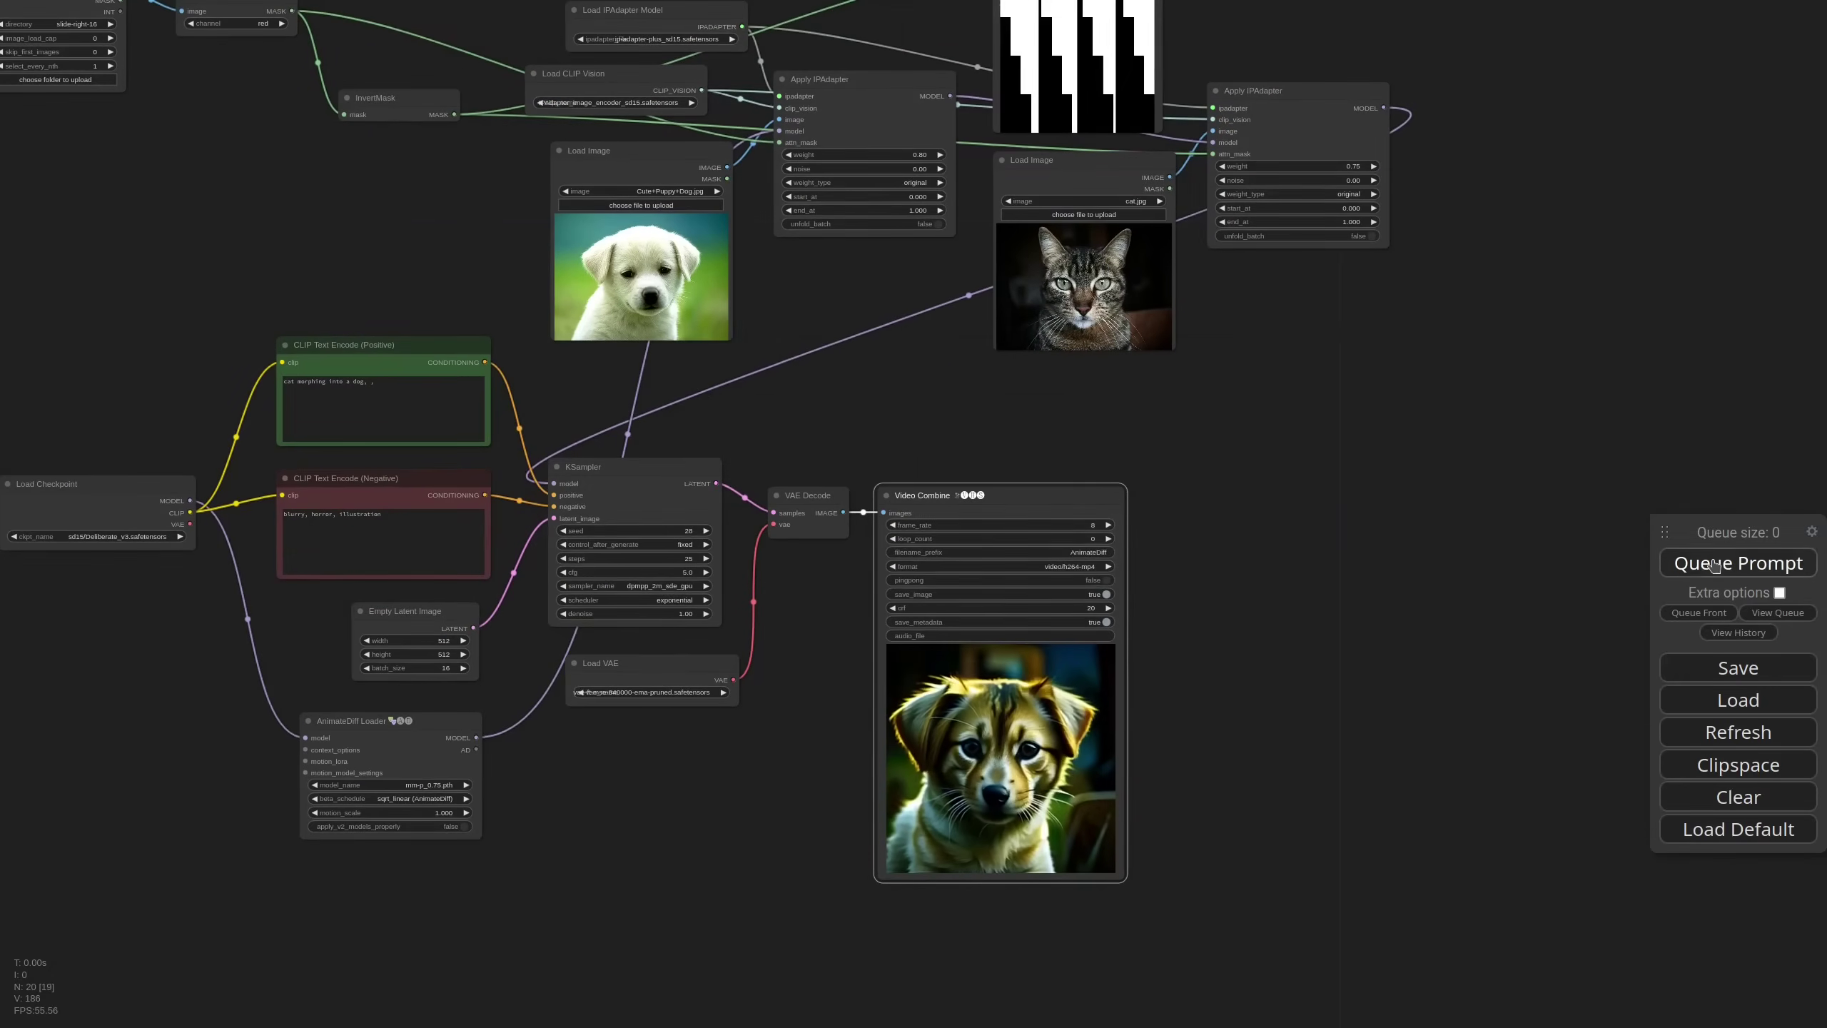
pyautogui.moveTo(1158, 420); pyautogui.dragTo(1163, 463)
pyautogui.scroll(-1, 1163, 463)
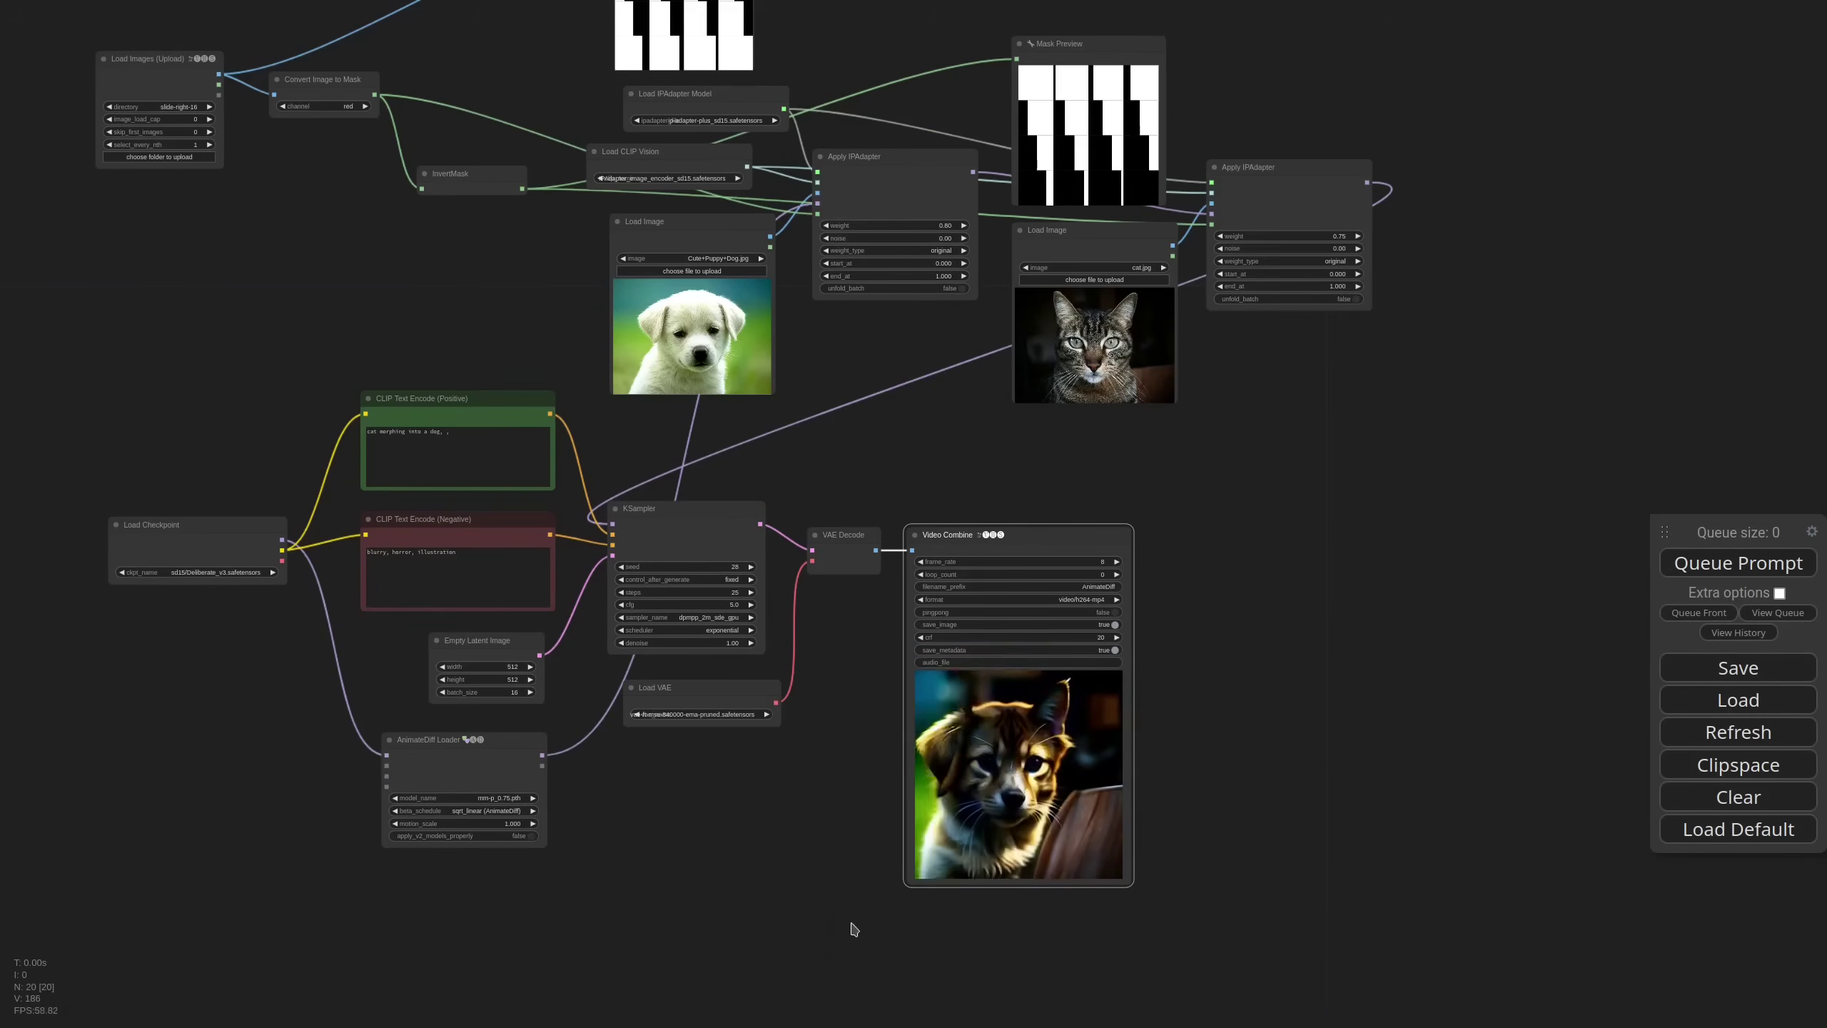
pyautogui.scroll(4, 851, 924)
pyautogui.scroll(-4, 838, 593)
# - Move the puppy's Load Image node aside and insert a Prepare Image For Clip Vision node between it and the first Apply IPAdapter
pyautogui.moveTo(856, 216); pyautogui.dragTo(983, 503)
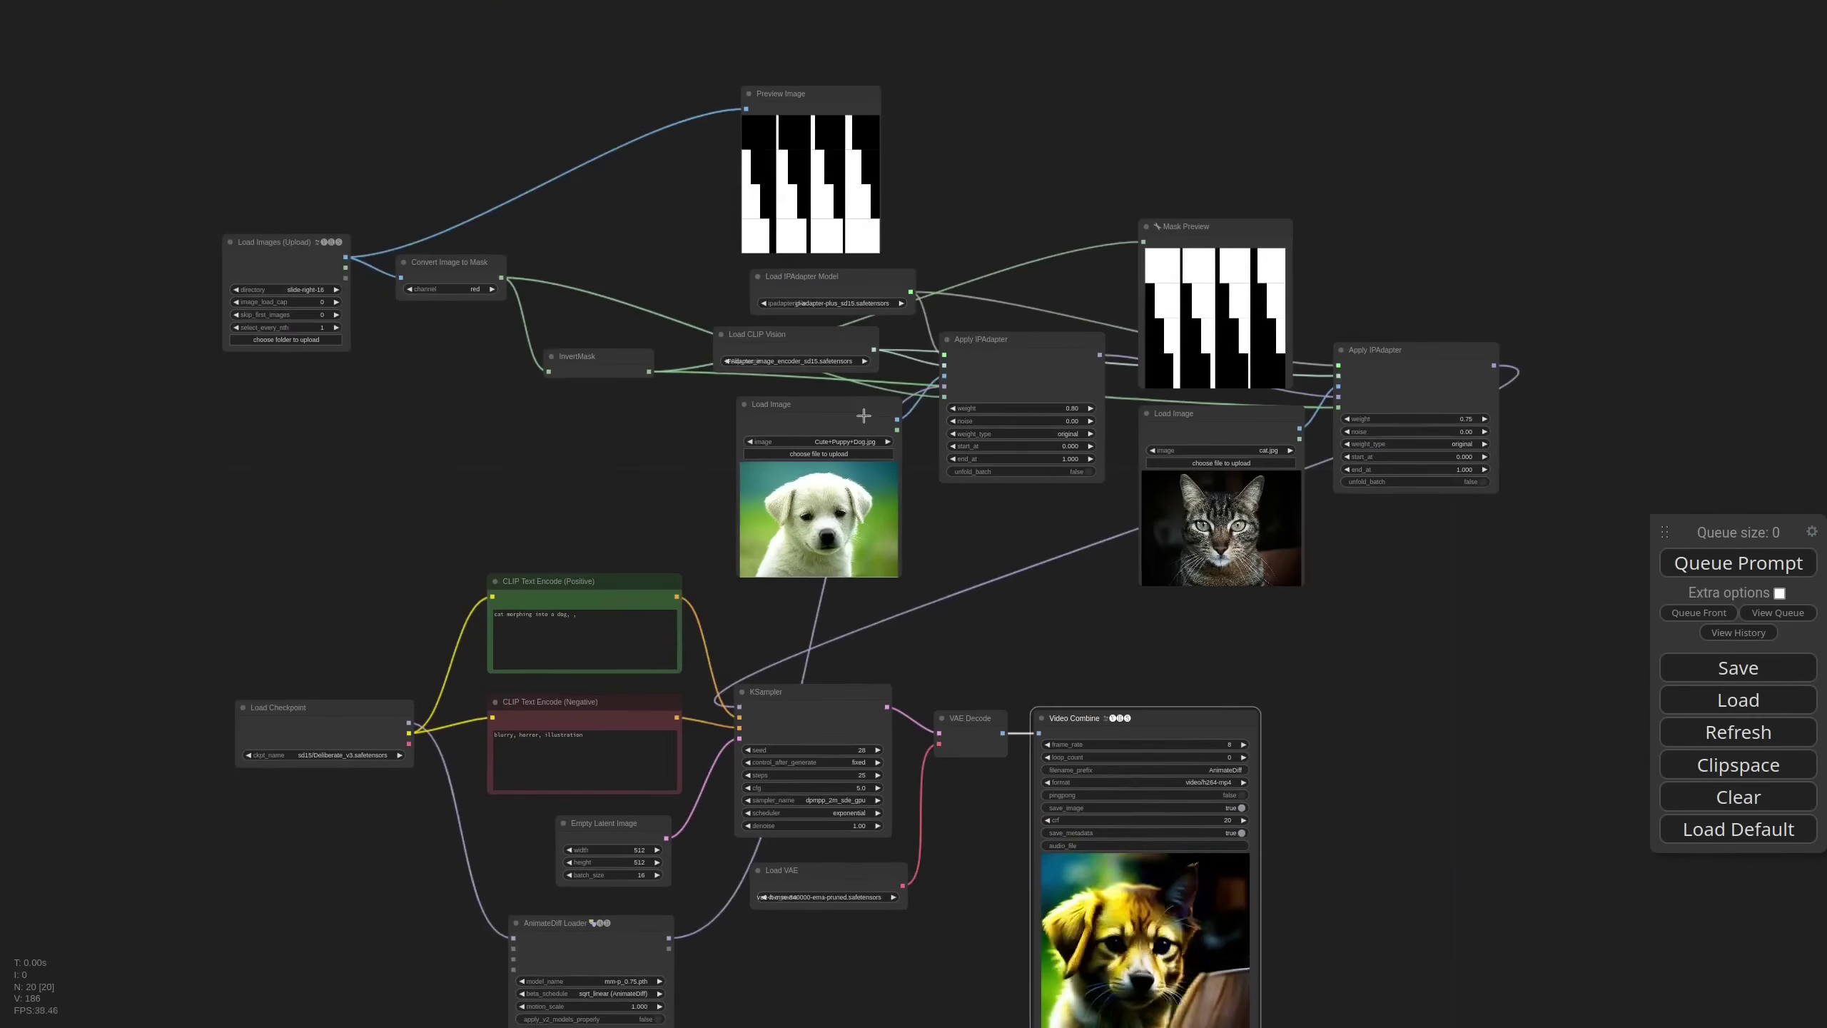
pyautogui.moveTo(863, 413); pyautogui.dragTo(617, 424)
pyautogui.doubleClick(750, 474)
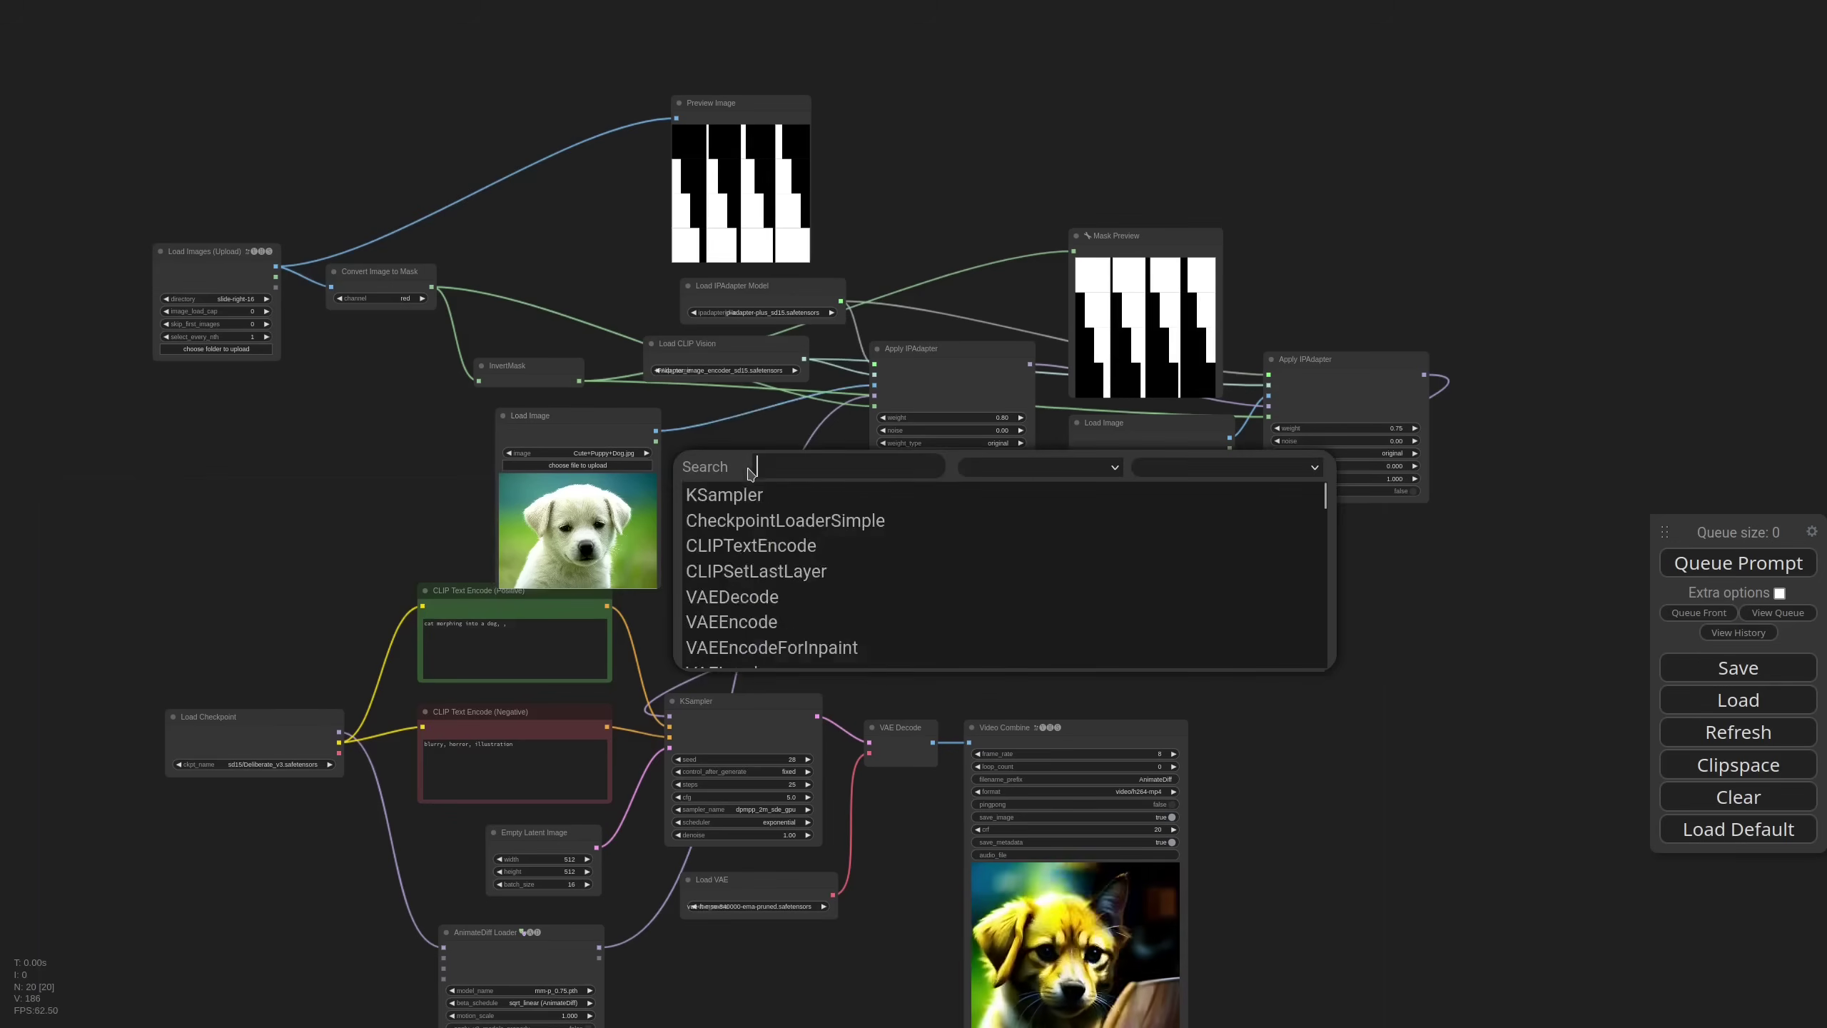
pyautogui.write('prepima')
pyautogui.click(754, 494)
pyautogui.moveTo(764, 466); pyautogui.dragTo(678, 461)
pyautogui.moveTo(835, 461); pyautogui.dragTo(874, 385)
pyautogui.moveTo(769, 446); pyautogui.dragTo(779, 424)
# - Duplicate the Prepare Image For Clip Vision node below the second Apply IPAdapter and route the cat image through it
pyautogui.moveTo(778, 425)
pyautogui.keyDown('alt'); pyautogui.mouseDown()
pyautogui.moveTo(1007, 506)
pyautogui.moveTo(1353, 536)
pyautogui.mouseUp(); pyautogui.keyUp('alt')
pyautogui.moveTo(1229, 437); pyautogui.dragTo(1268, 550)
pyautogui.moveTo(1423, 550)
pyautogui.mouseDown()
pyautogui.moveTo(1358, 420)
pyautogui.moveTo(1269, 396)
pyautogui.mouseUp()
# - Set the noise to 0.40 on both Apply IPAdapter nodes
pyautogui.scroll(9, 1433, 461)
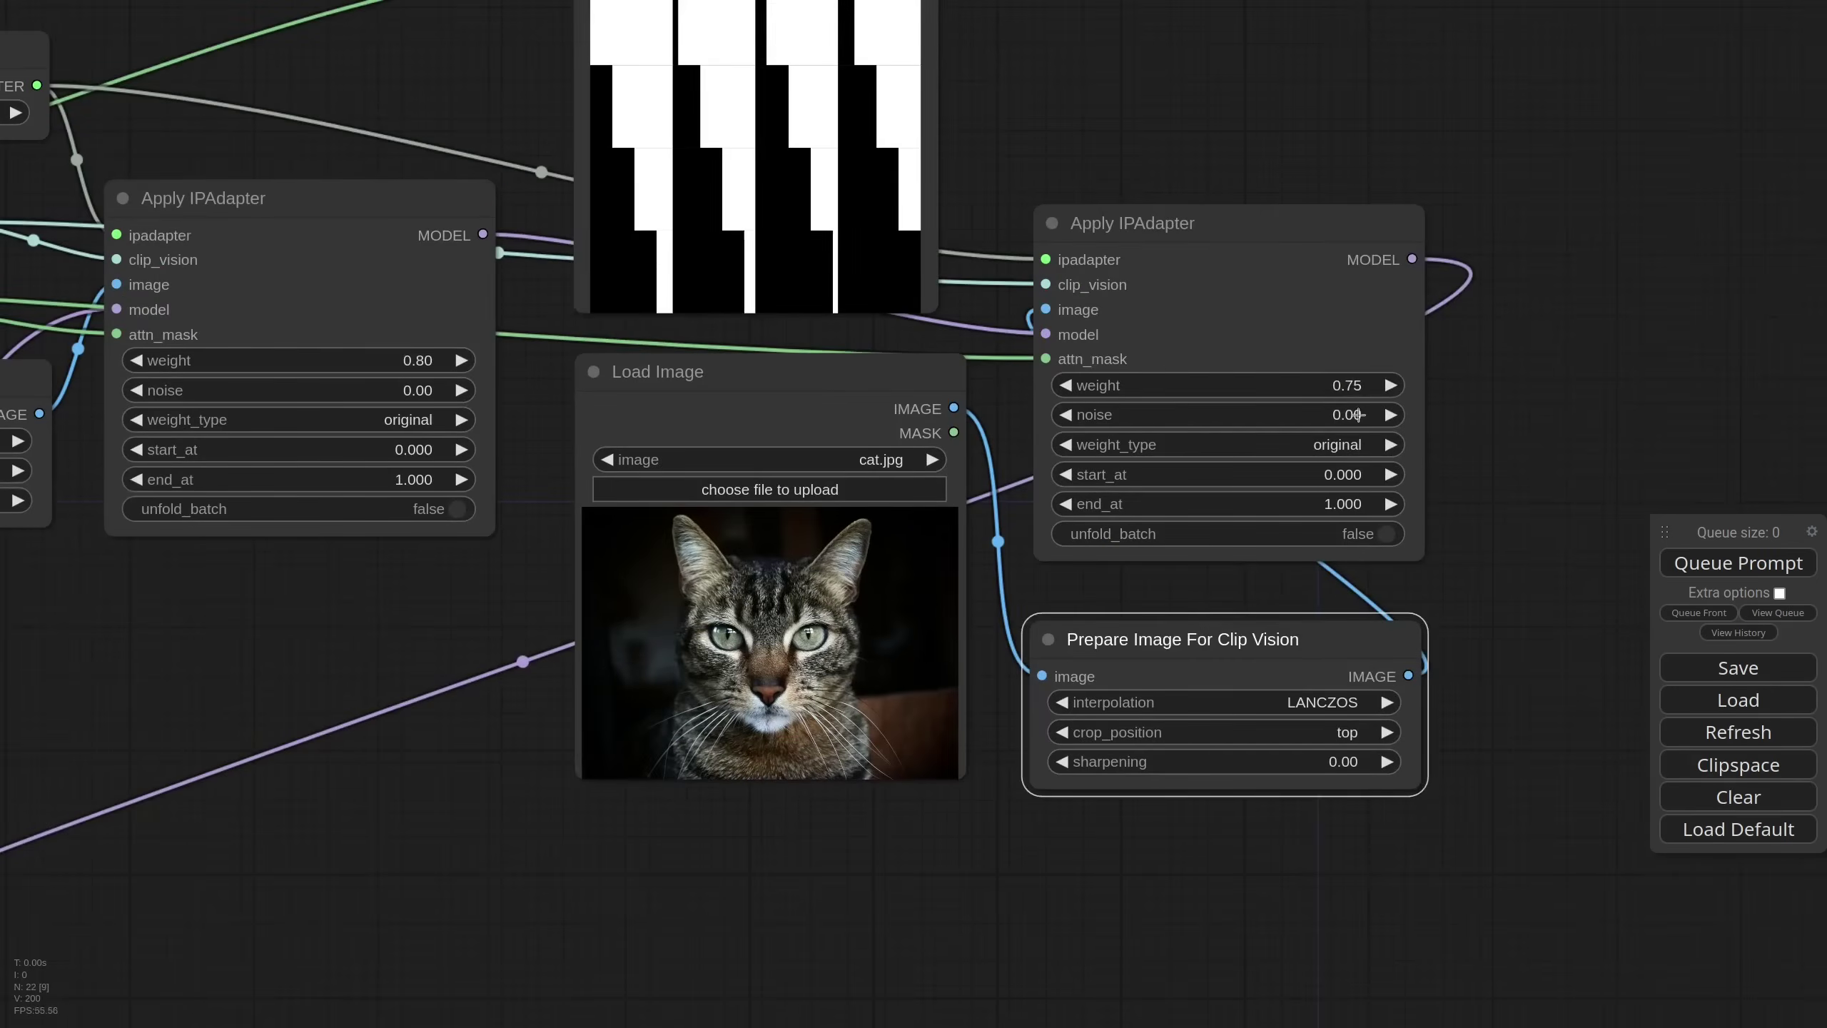
pyautogui.click(1360, 413)
pyautogui.write('.4')
pyautogui.press('Return')
pyautogui.scroll(-4, 678, 659)
pyautogui.scroll(5, 796, 463)
pyautogui.click(844, 484)
pyautogui.write('.4')
pyautogui.press('Return')
# - Queue the prompt with the new noise setting and view the generated animation
pyautogui.scroll(-11, 562, 303)
pyautogui.hotkey('ctrl', 'Return')
pyautogui.moveTo(742, 757); pyautogui.dragTo(825, 811)
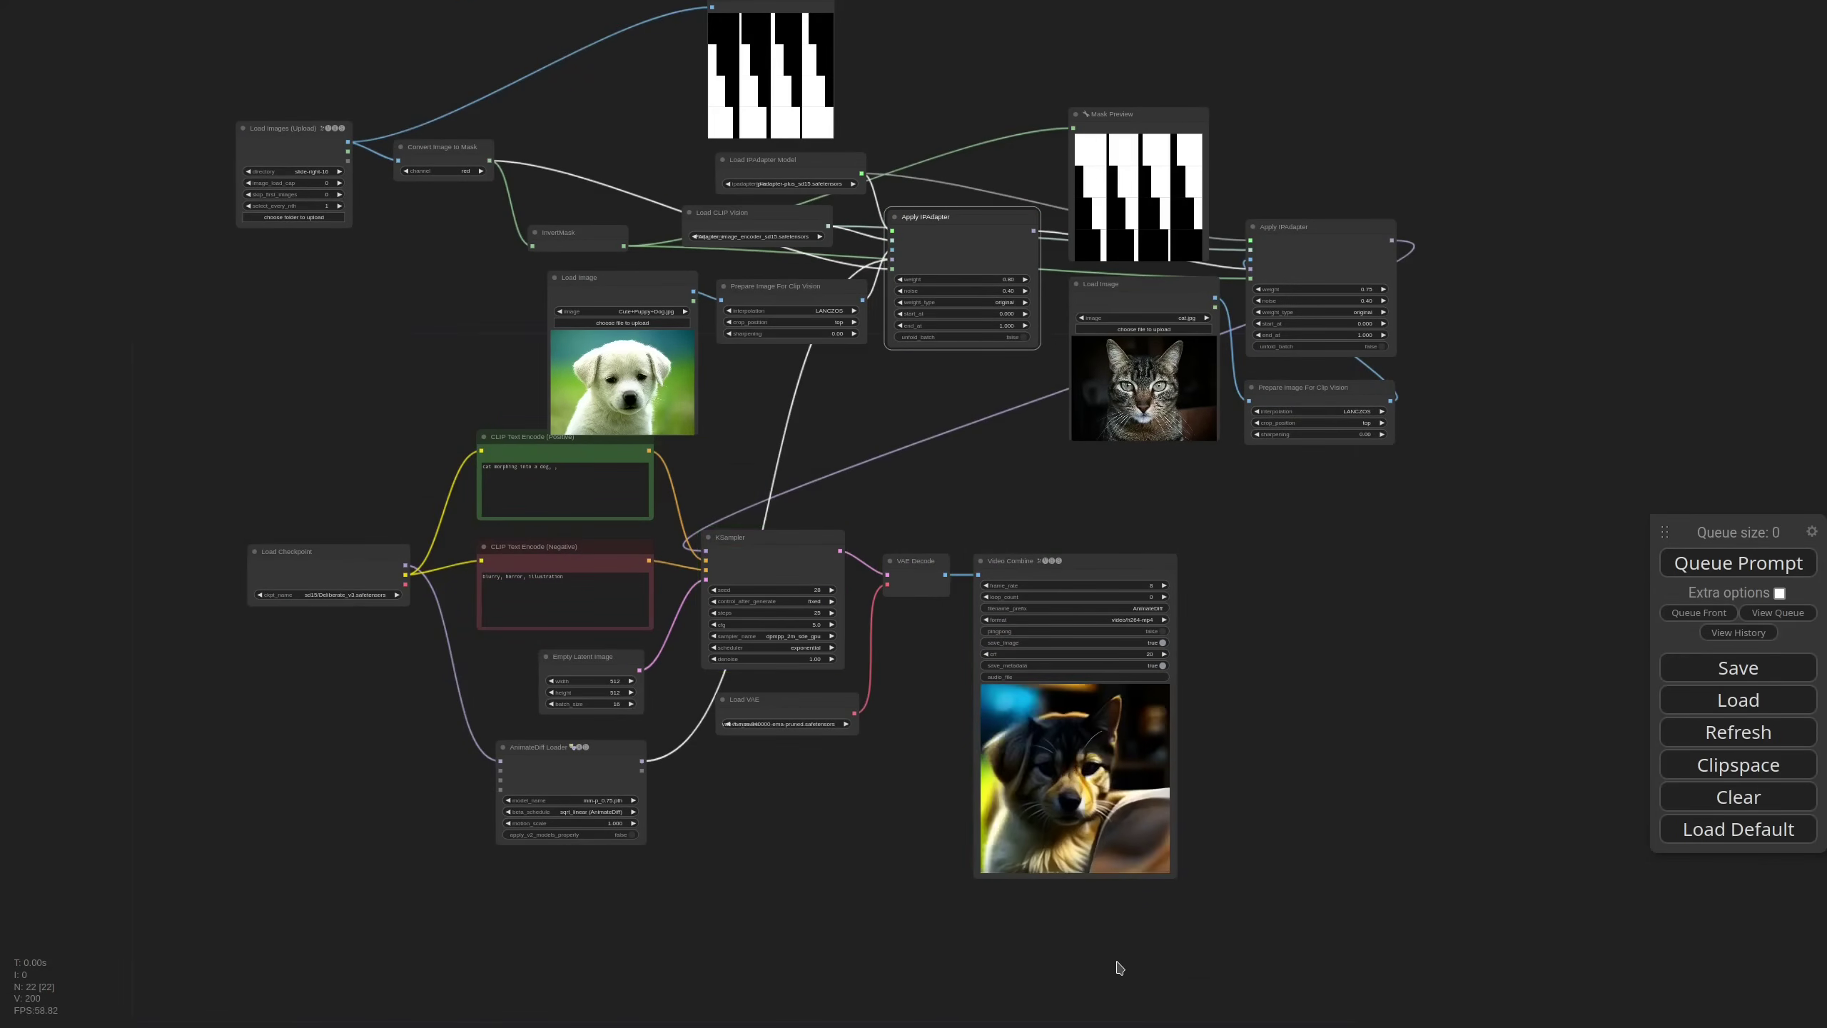
# - Shift the Load IPAdapter Model node slightly and set its model to ip-adapter_sd15.safetensors
pyautogui.scroll(9, 992, 336)
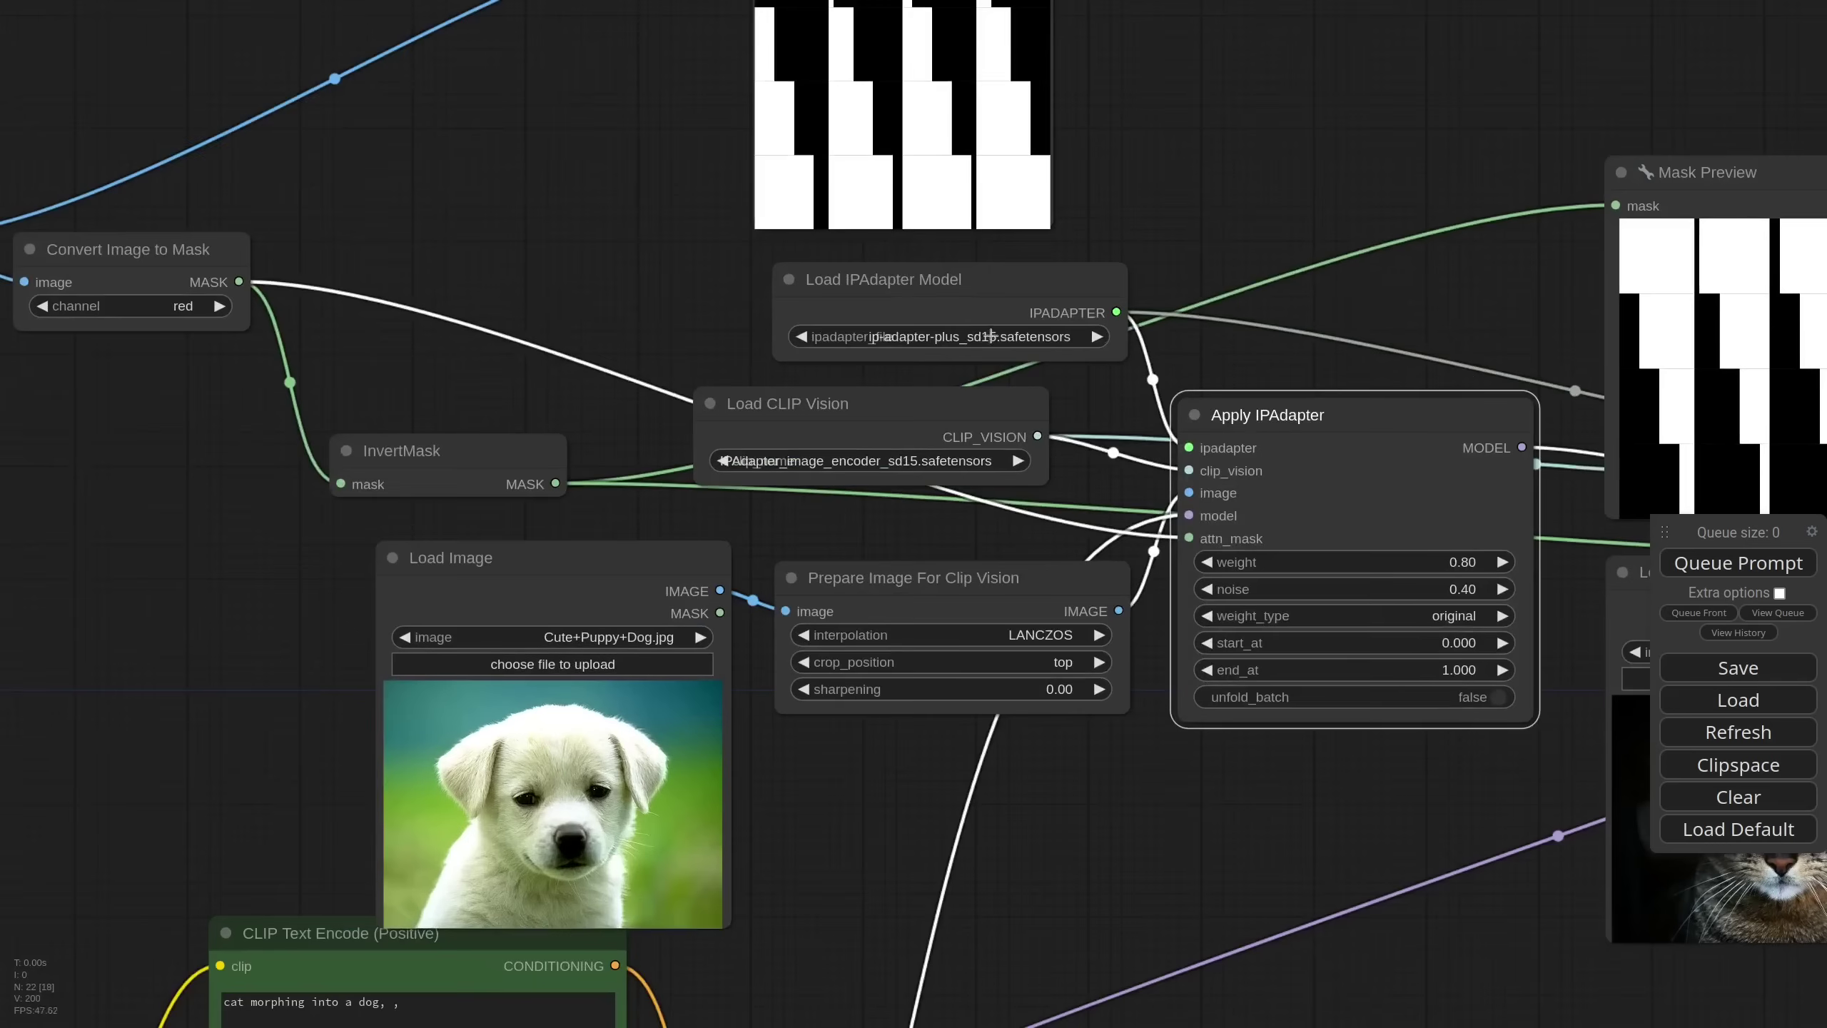
pyautogui.moveTo(1003, 287); pyautogui.dragTo(986, 289)
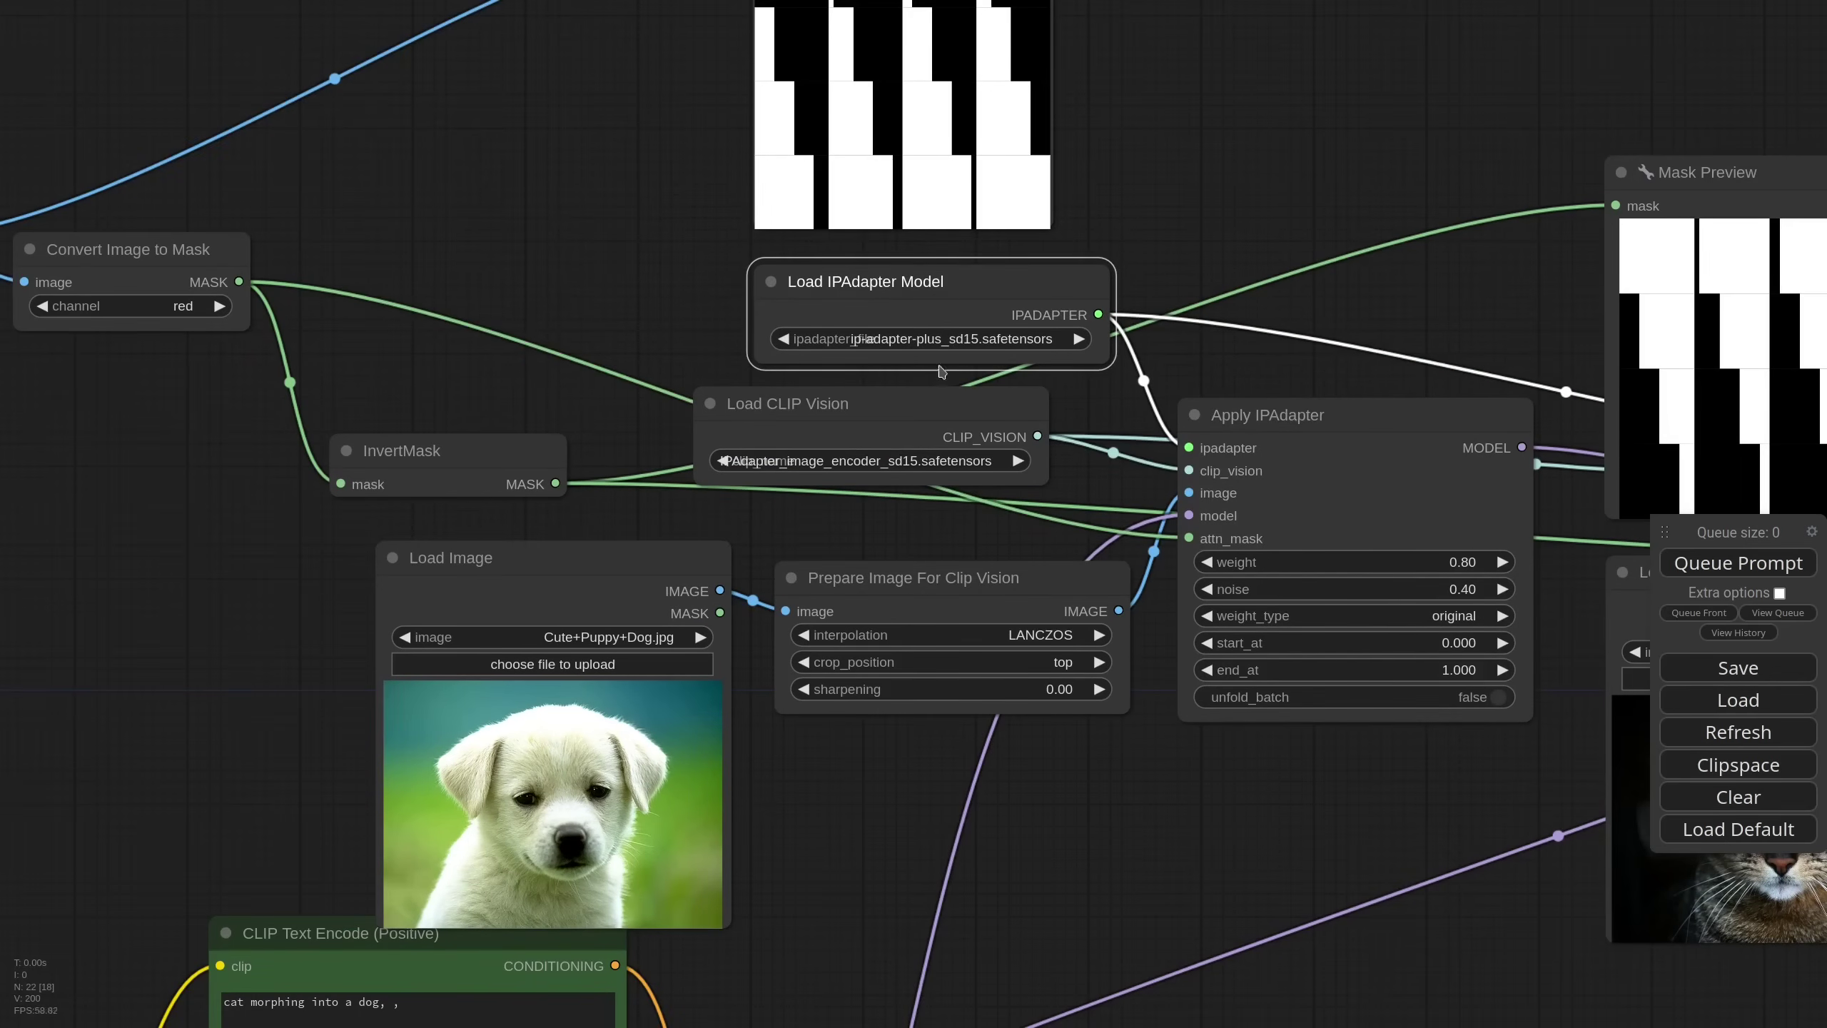
pyautogui.click(936, 340)
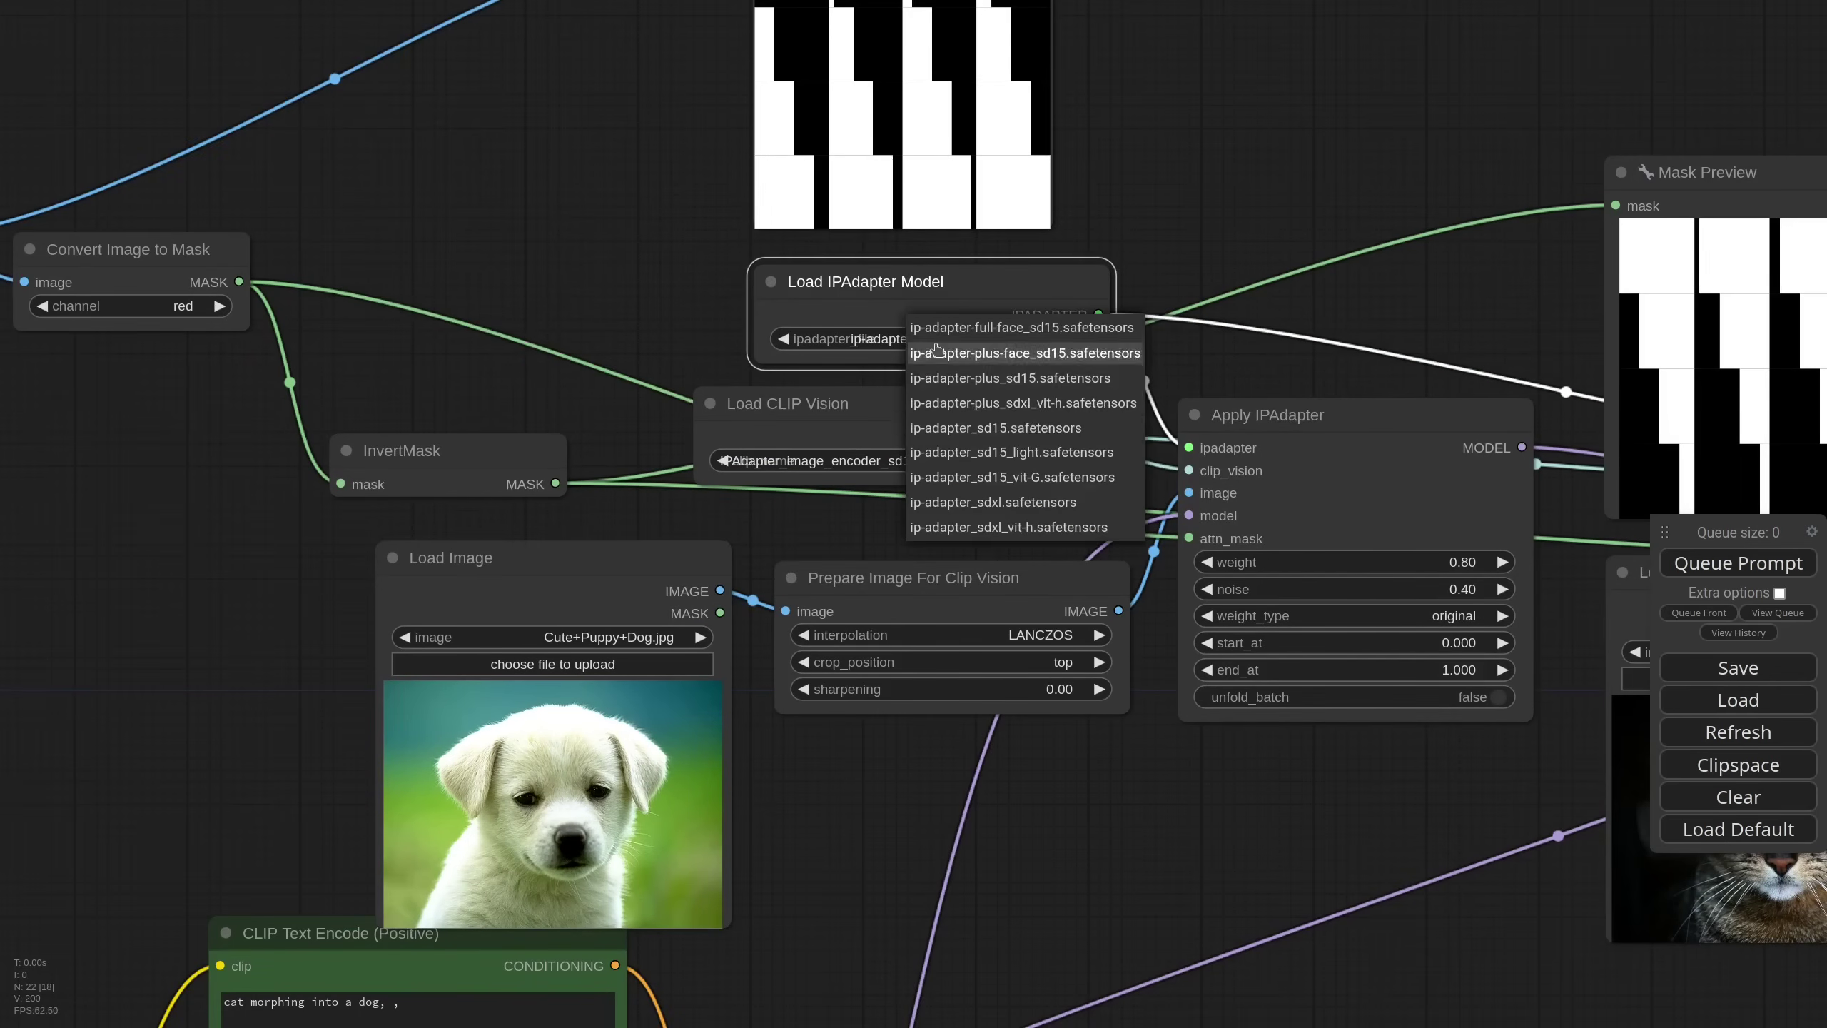
pyautogui.click(1014, 432)
# - Queue the prompt with the base IPAdapter model and inspect the puppy-to-cat animation up close
pyautogui.scroll(-7, 742, 320)
pyautogui.click(1746, 575)
pyautogui.moveTo(1191, 932); pyautogui.dragTo(1166, 846)
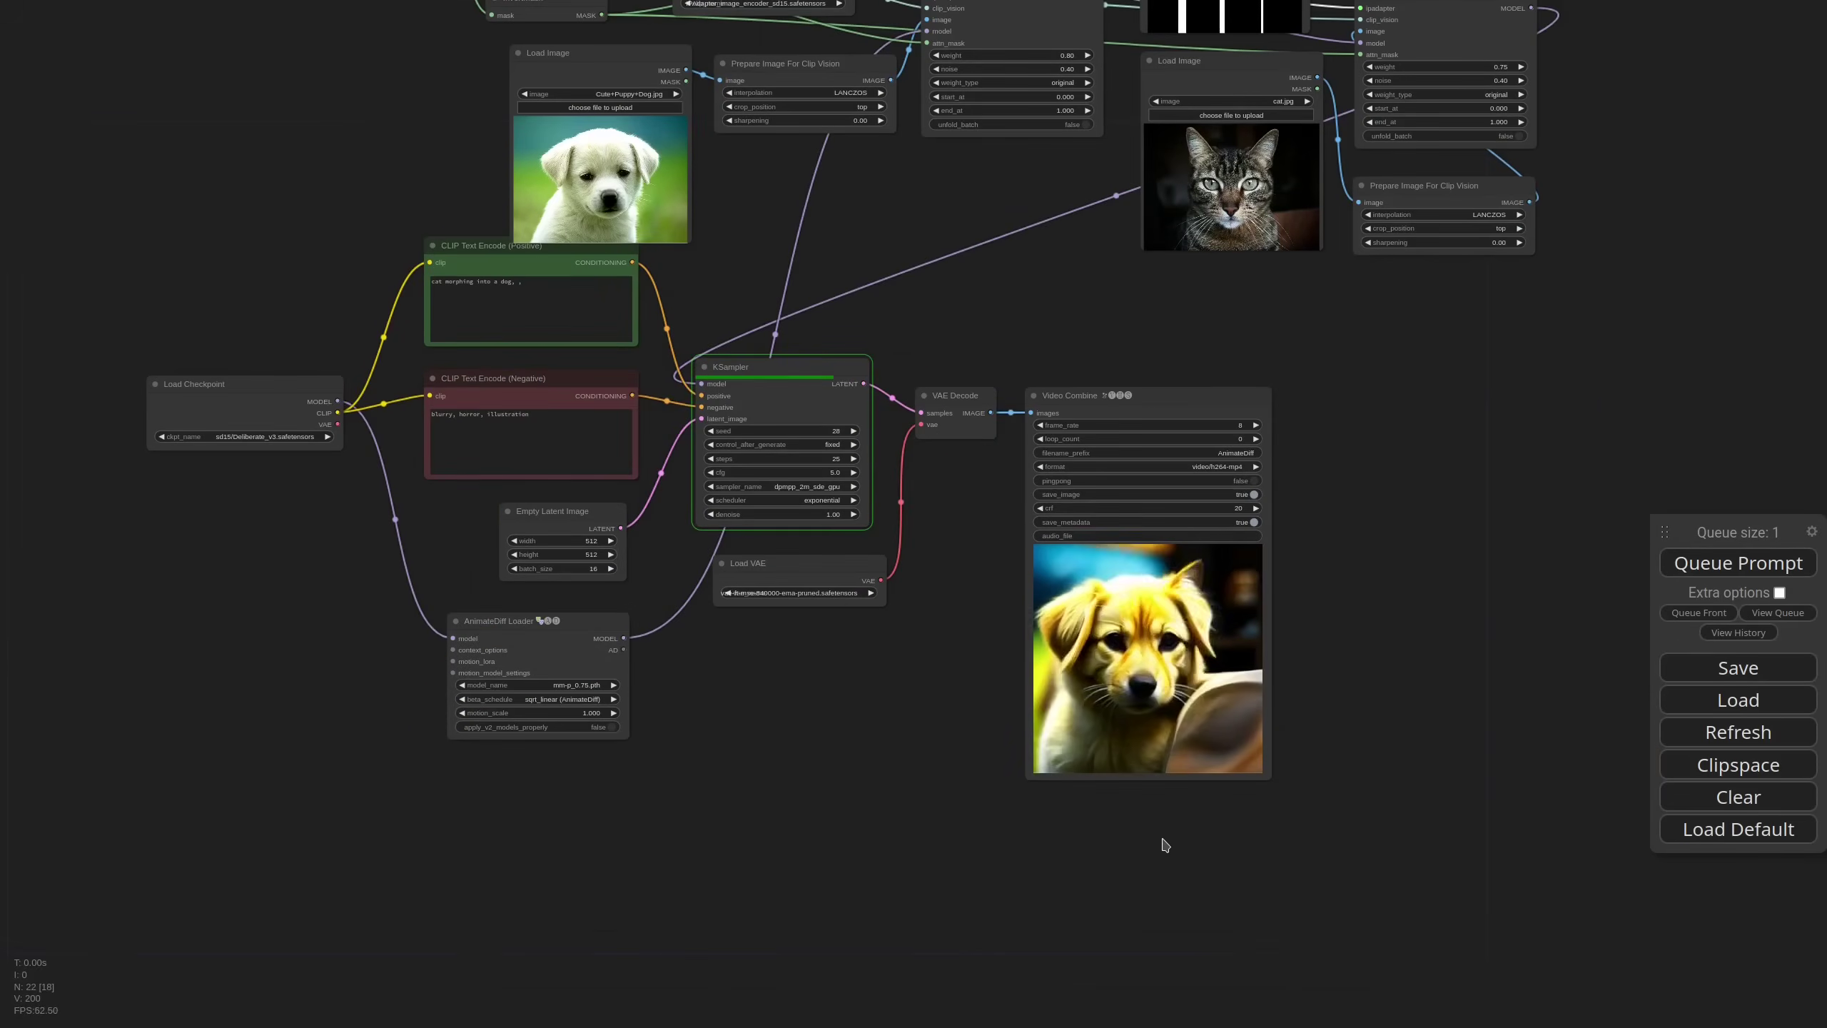
pyautogui.scroll(7, 1190, 811)
pyautogui.moveTo(1138, 829); pyautogui.dragTo(1133, 895)
pyautogui.scroll(-2, 1135, 902)
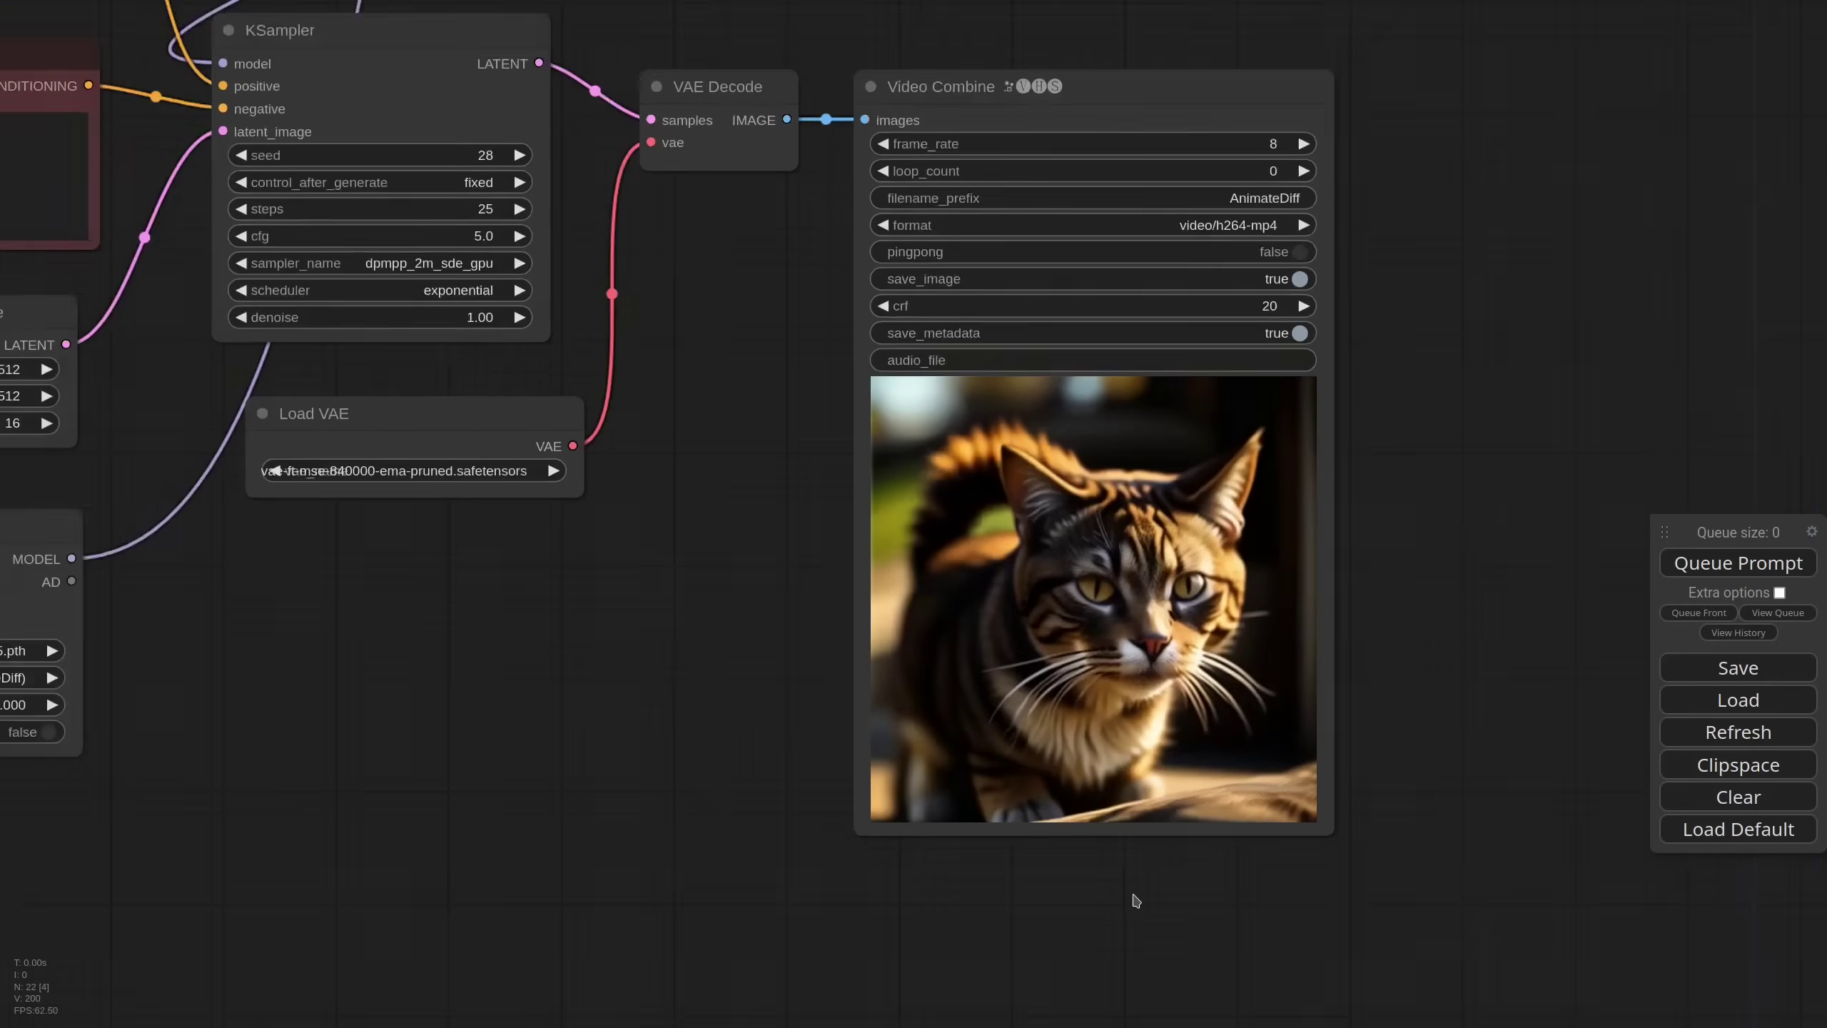
pyautogui.moveTo(1130, 901); pyautogui.dragTo(1184, 857)
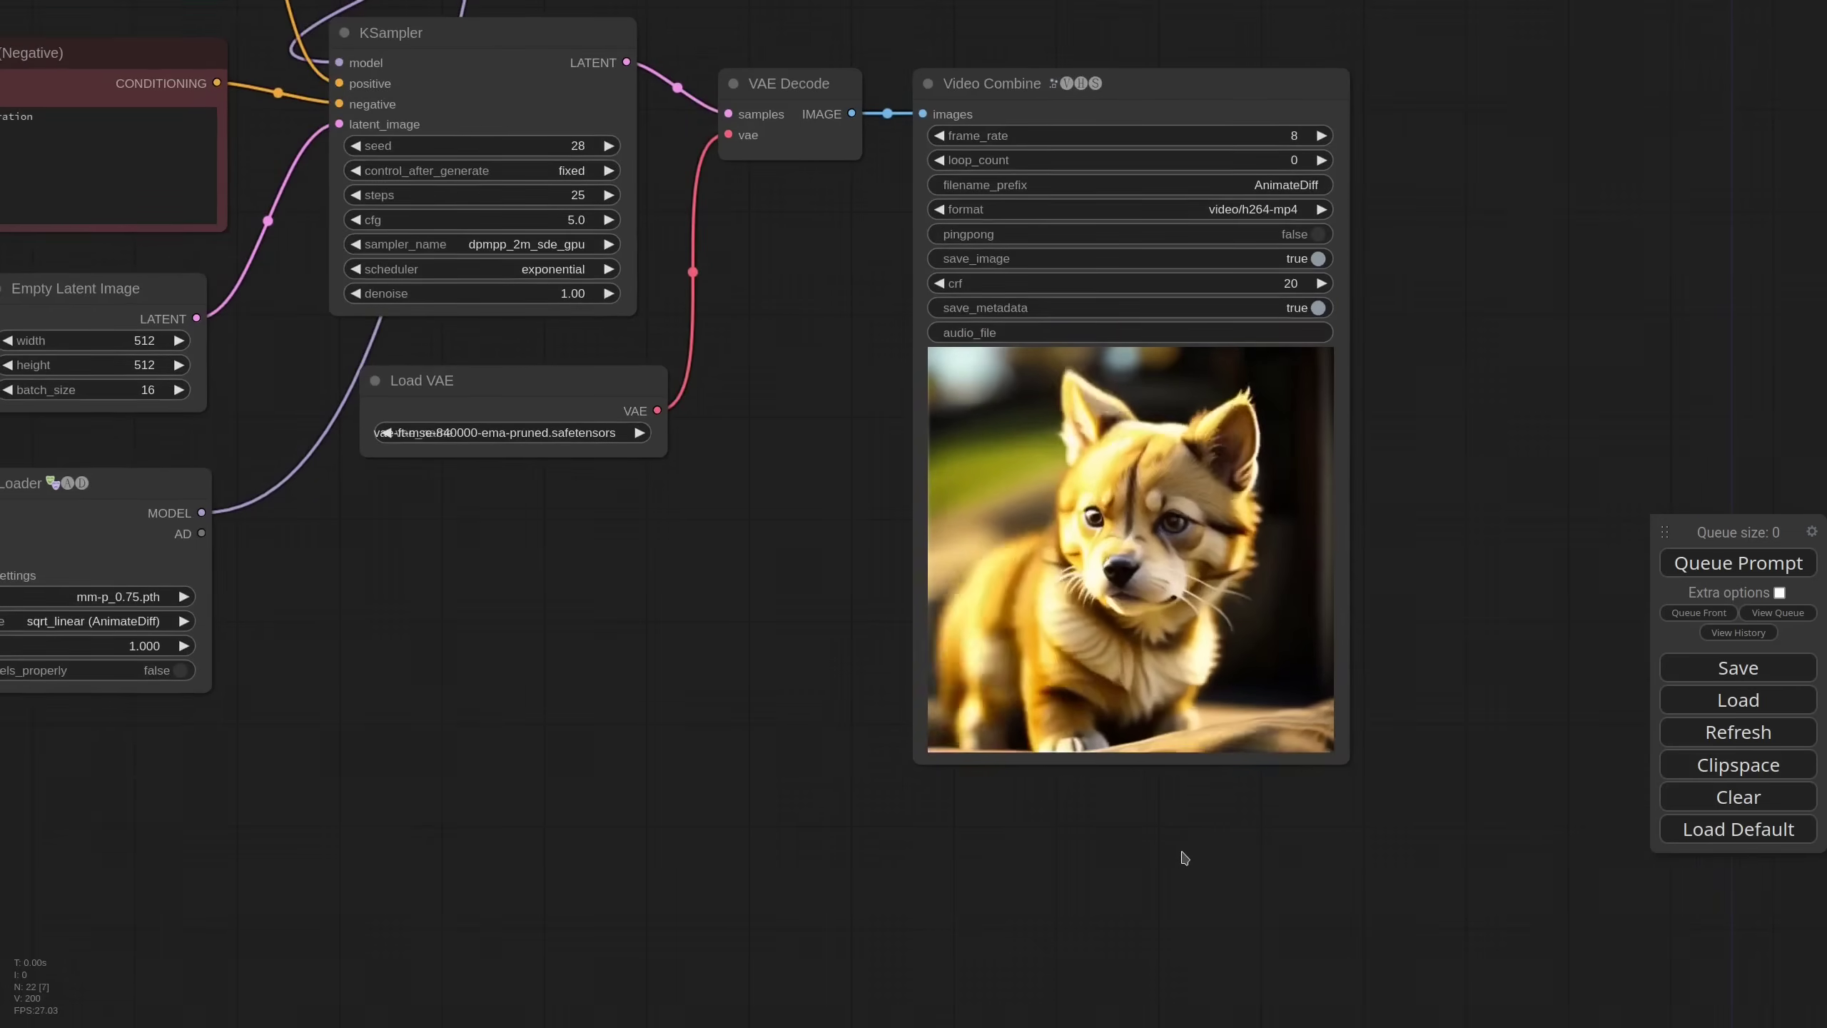
pyautogui.scroll(-1, 1185, 857)
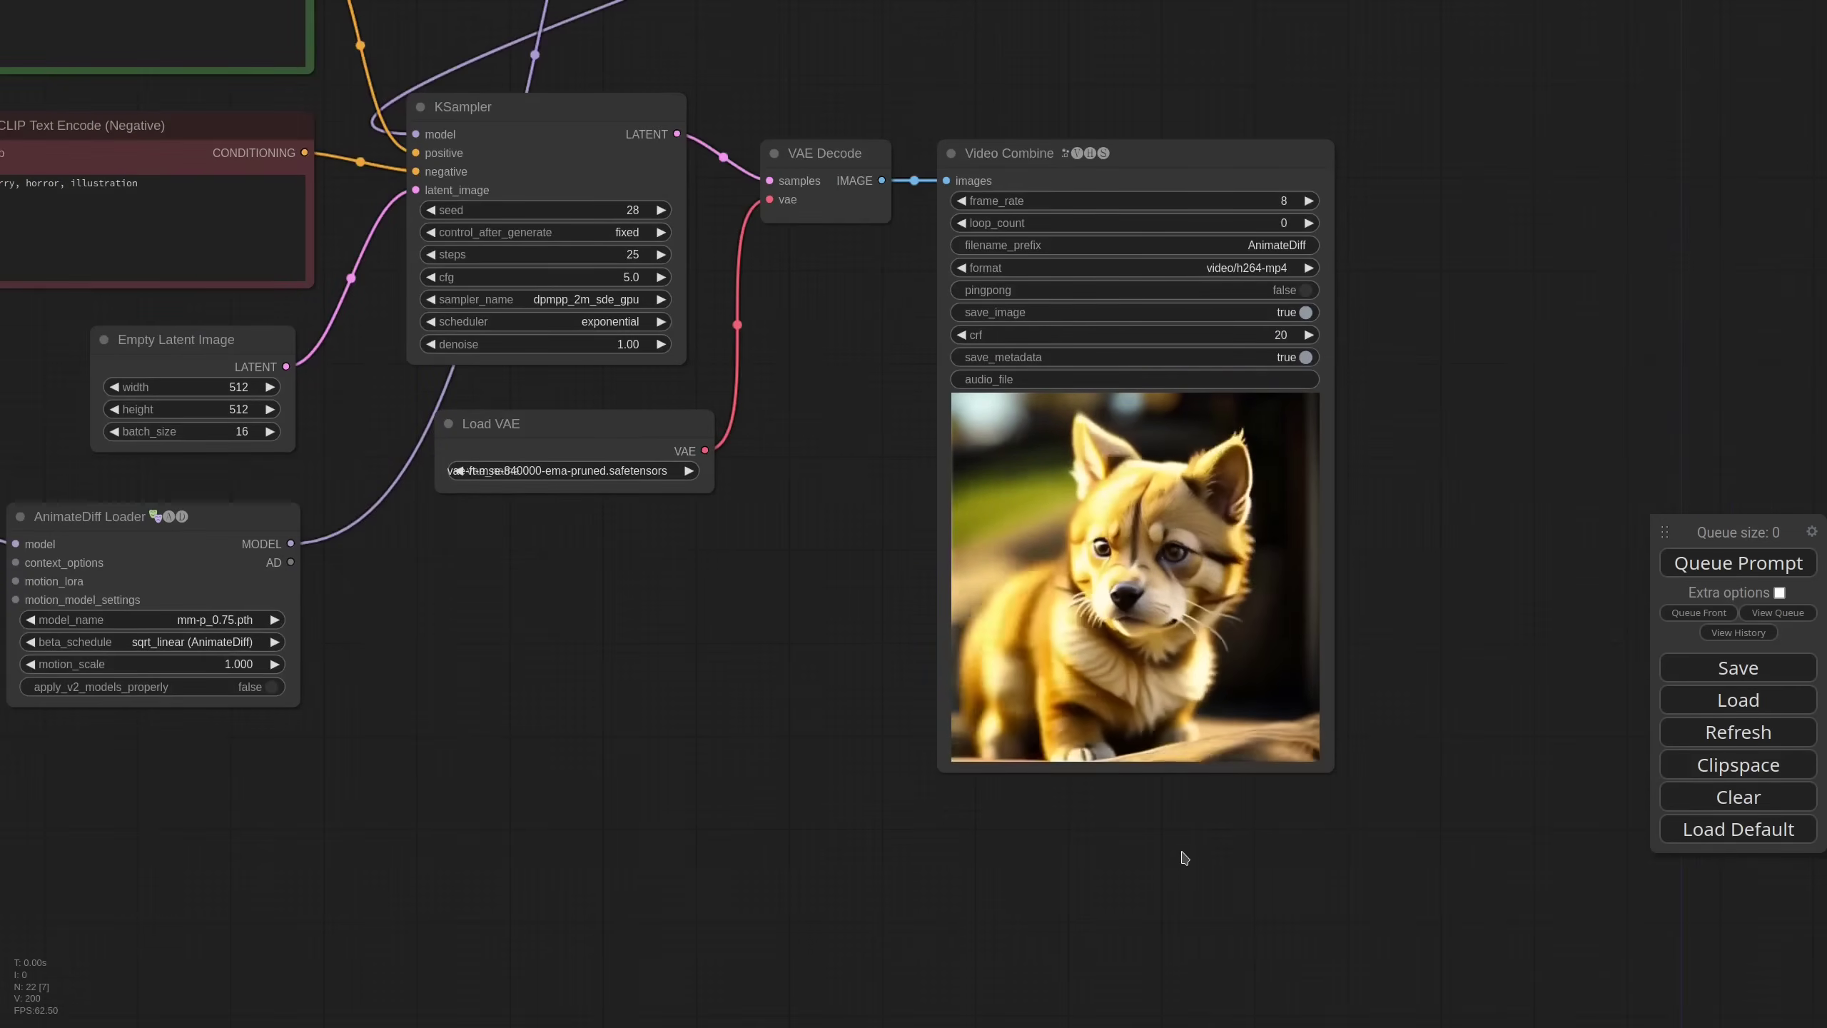
# - Review the whole workflow, examining the Load Checkpoint, Empty Latent Image and AnimateDiff Loader settings
pyautogui.moveTo(891, 370); pyautogui.dragTo(1043, 482)
pyautogui.moveTo(898, 119); pyautogui.dragTo(1011, 449)
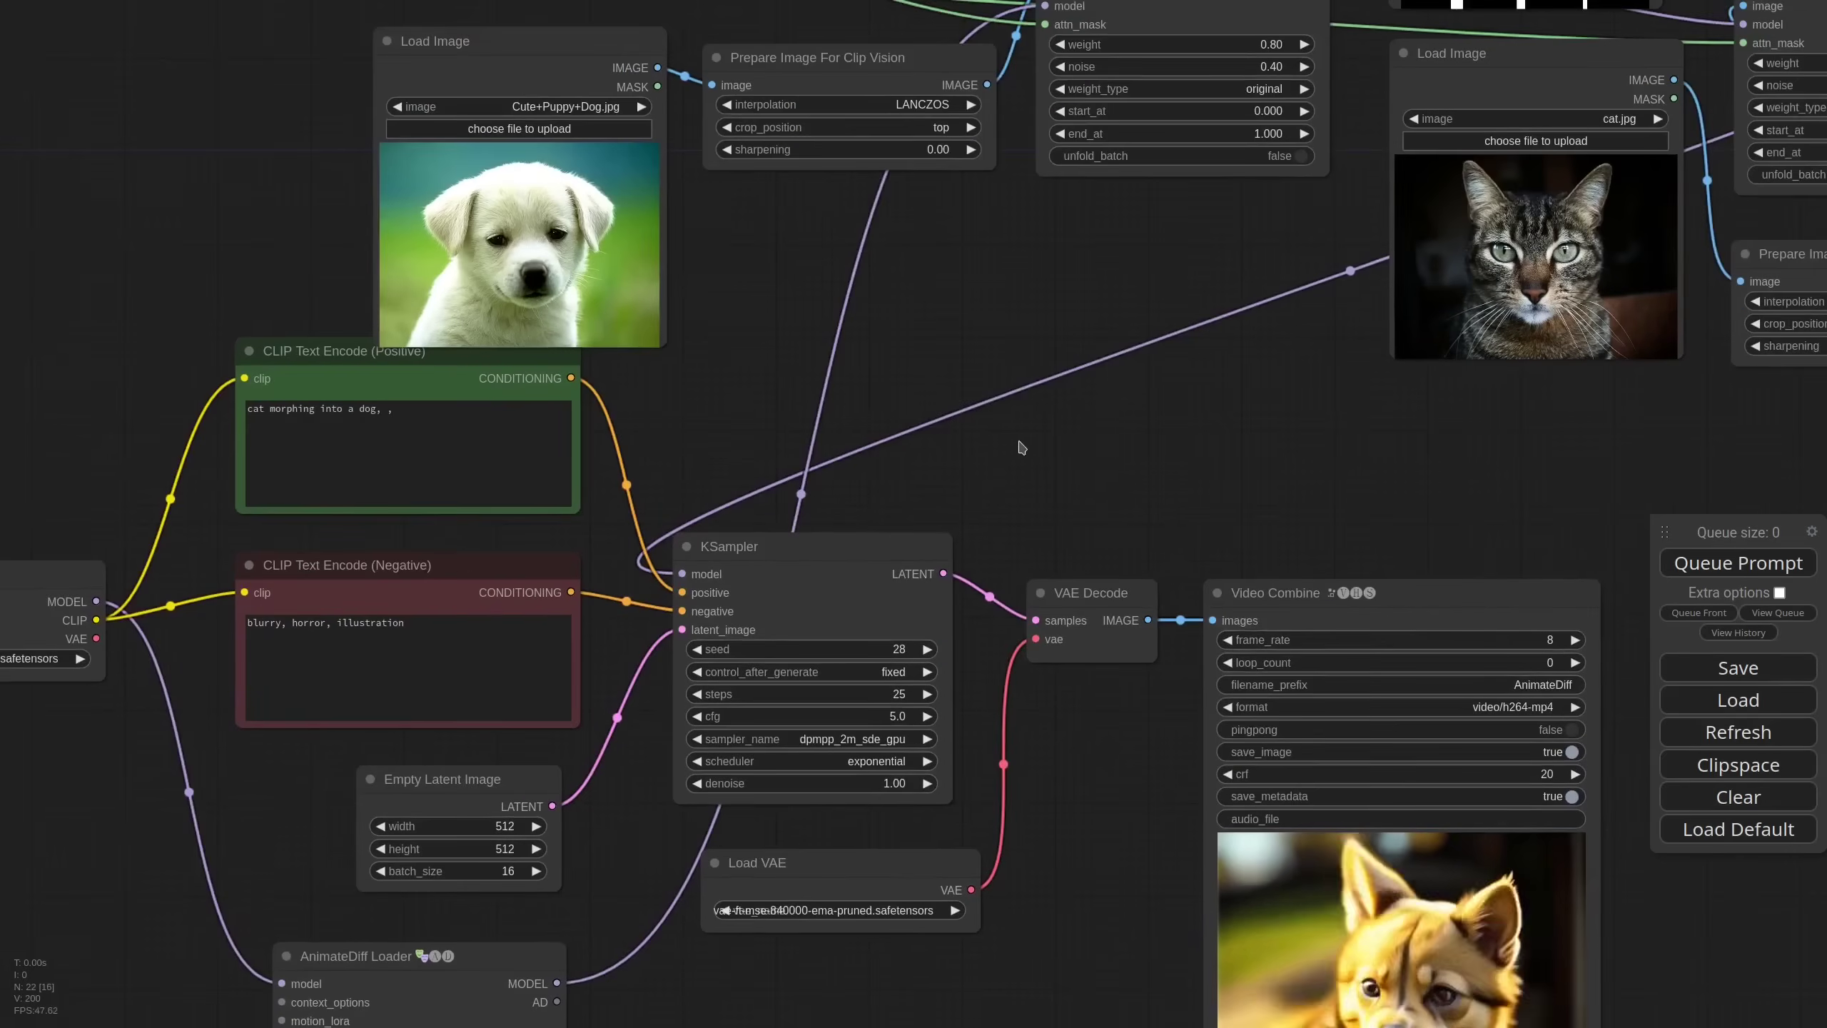
pyautogui.scroll(-6, 1021, 447)
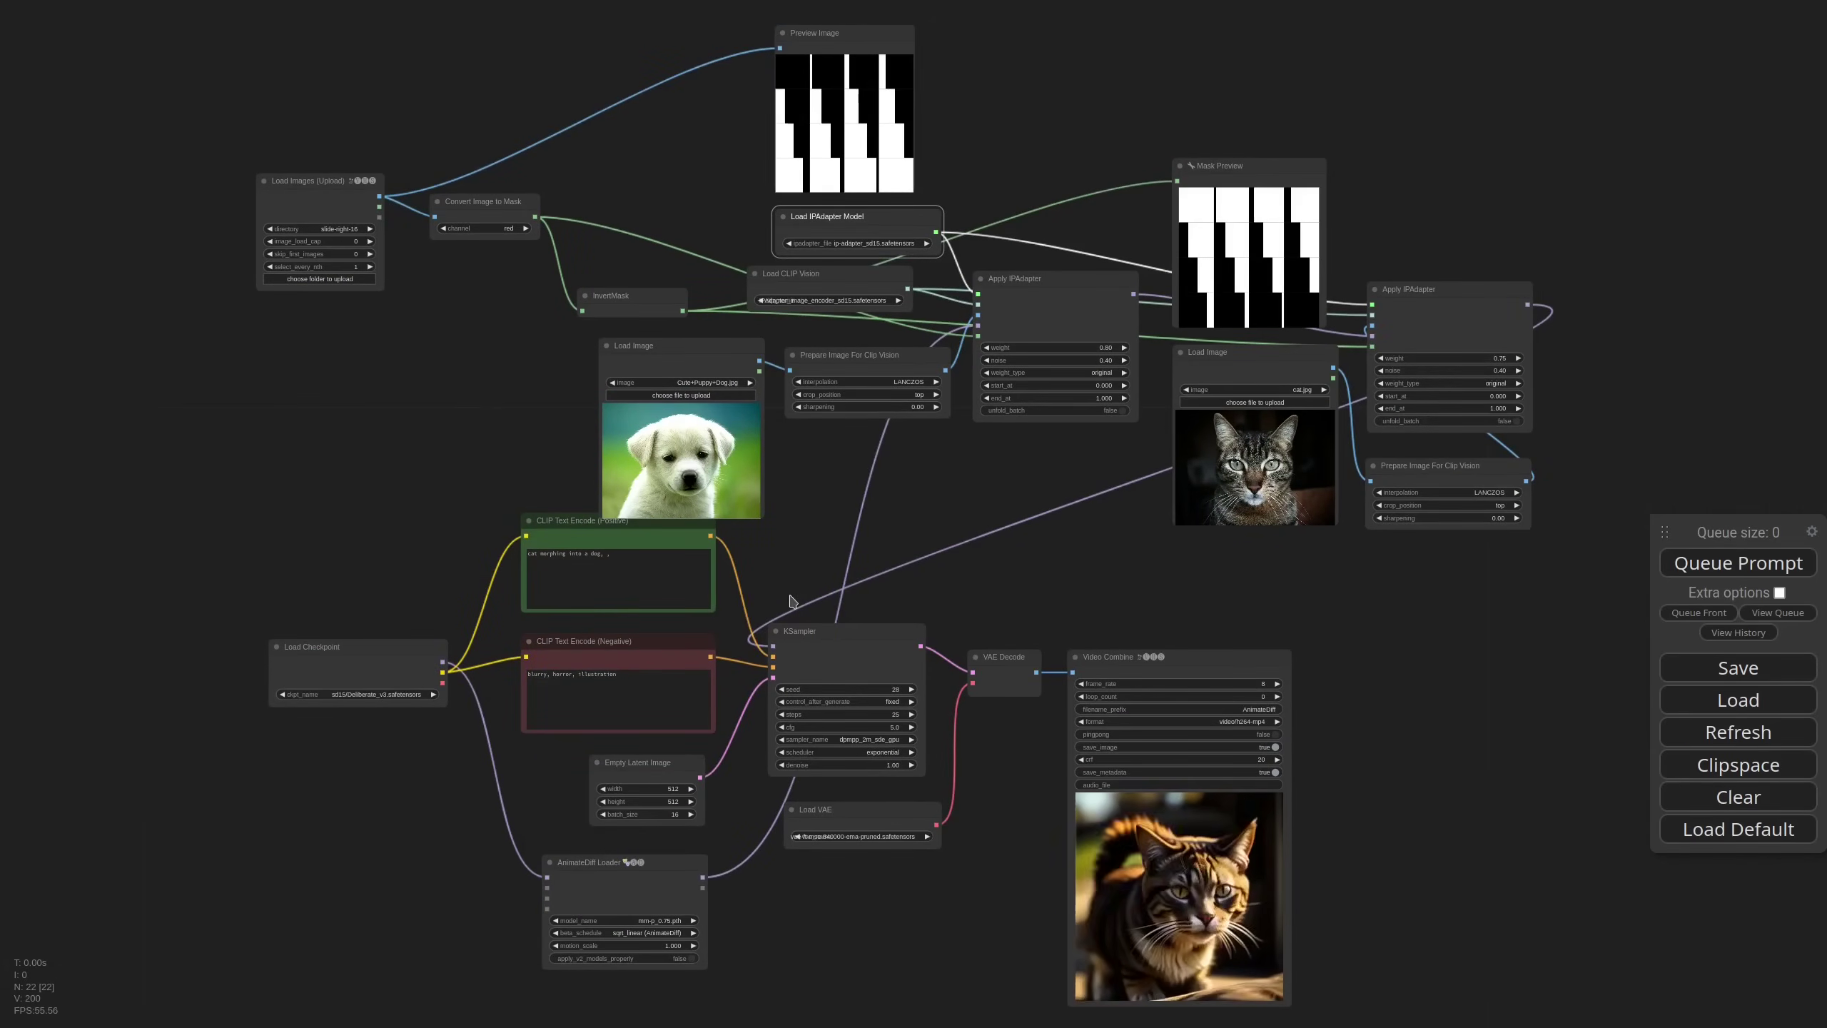
pyautogui.scroll(10, 338, 746)
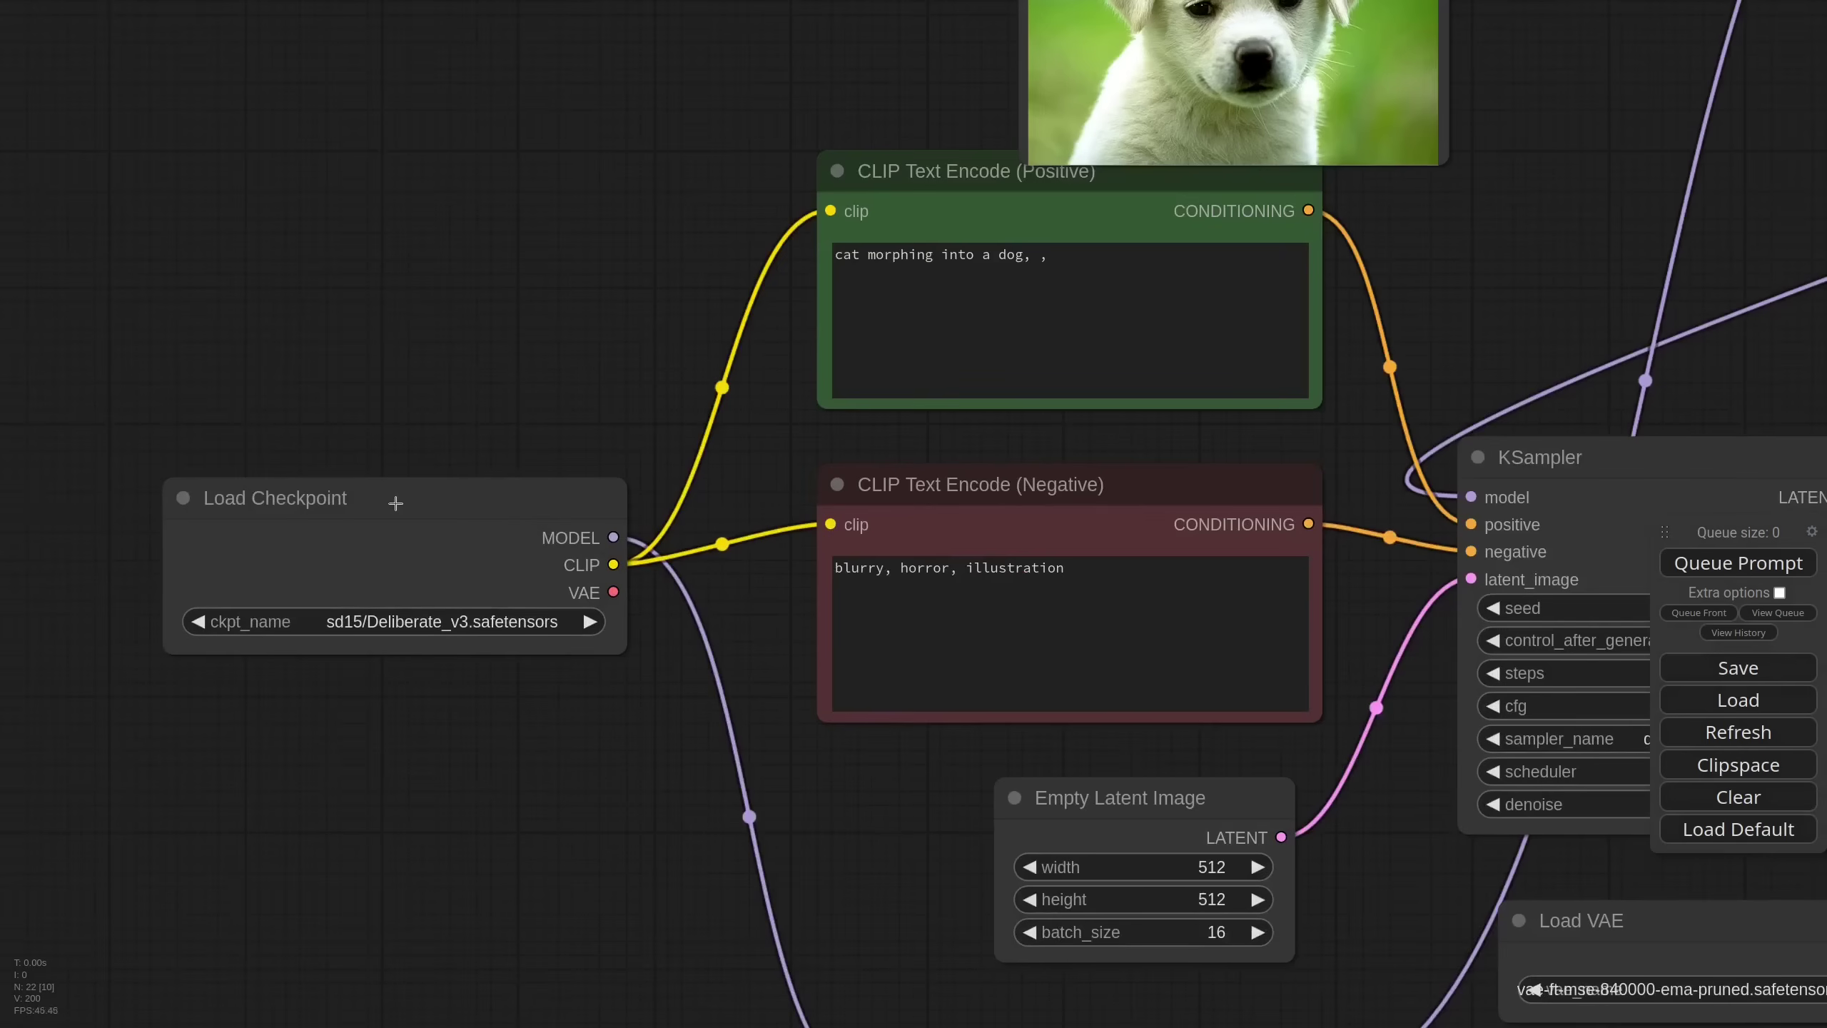
pyautogui.moveTo(394, 501); pyautogui.dragTo(384, 520)
pyautogui.scroll(-3, 449, 752)
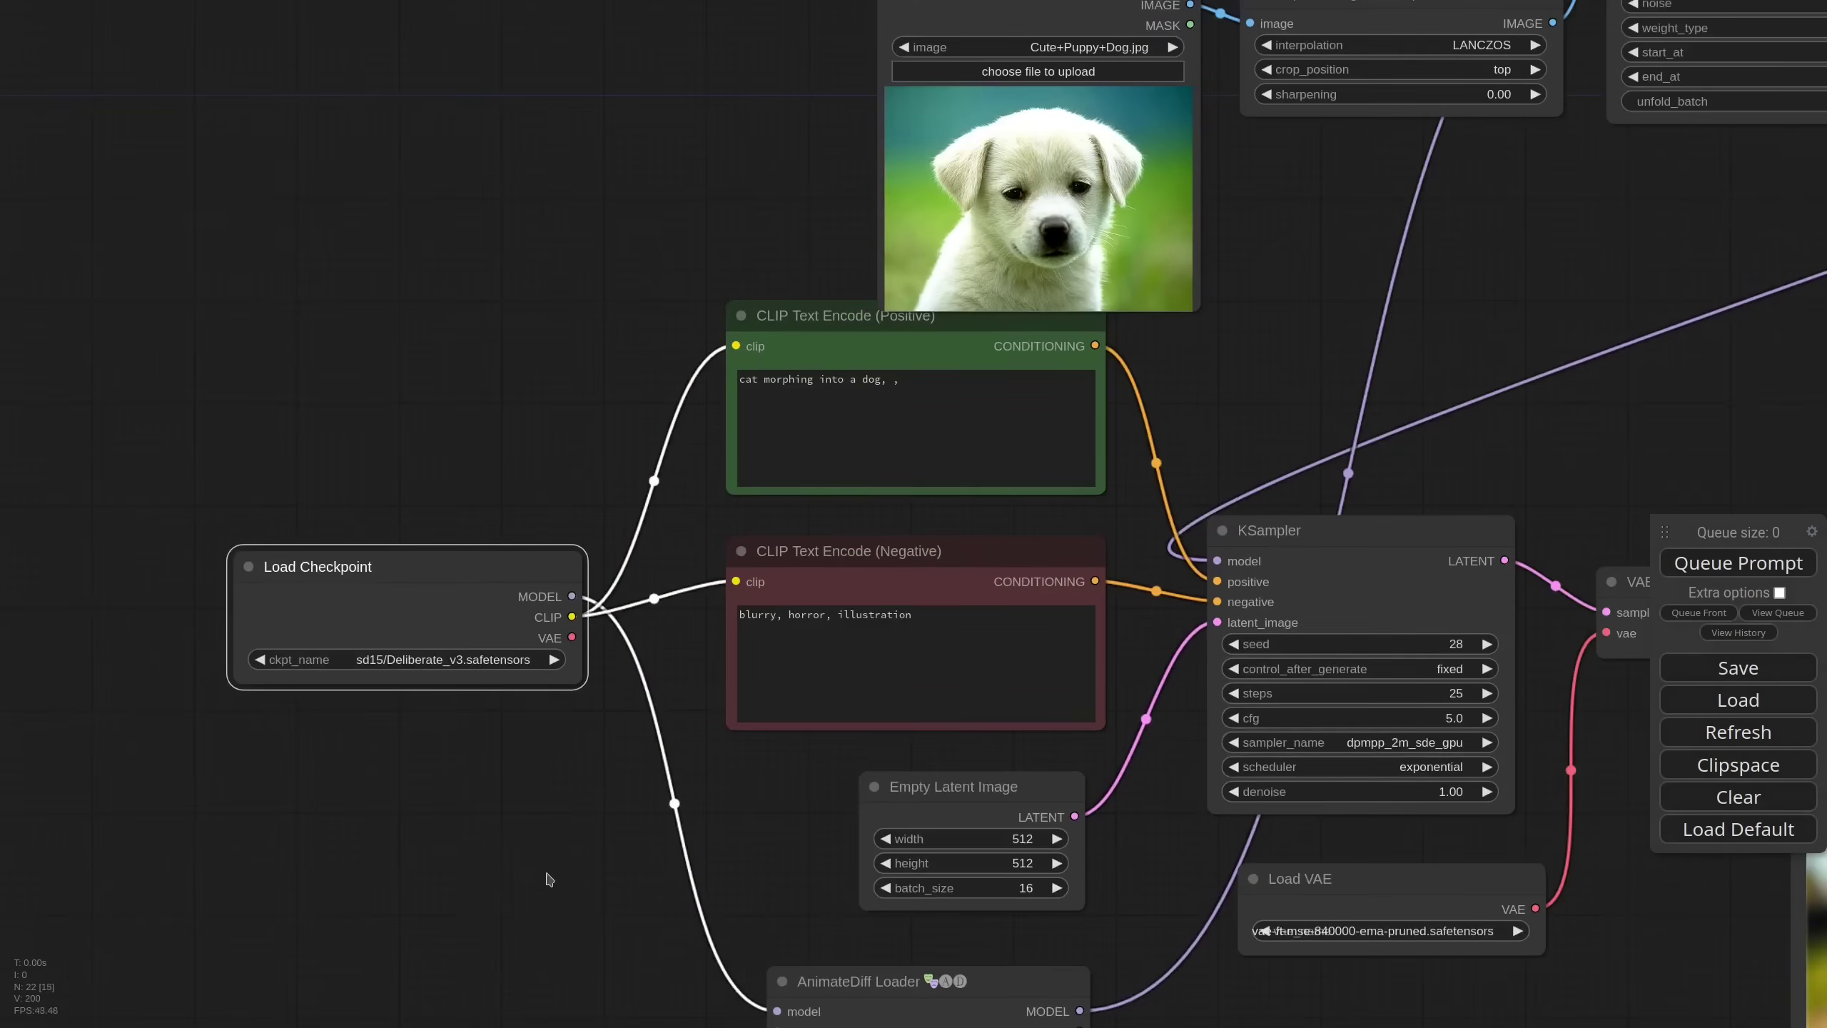
pyautogui.moveTo(550, 879); pyautogui.dragTo(449, 500)
pyautogui.scroll(4, 885, 840)
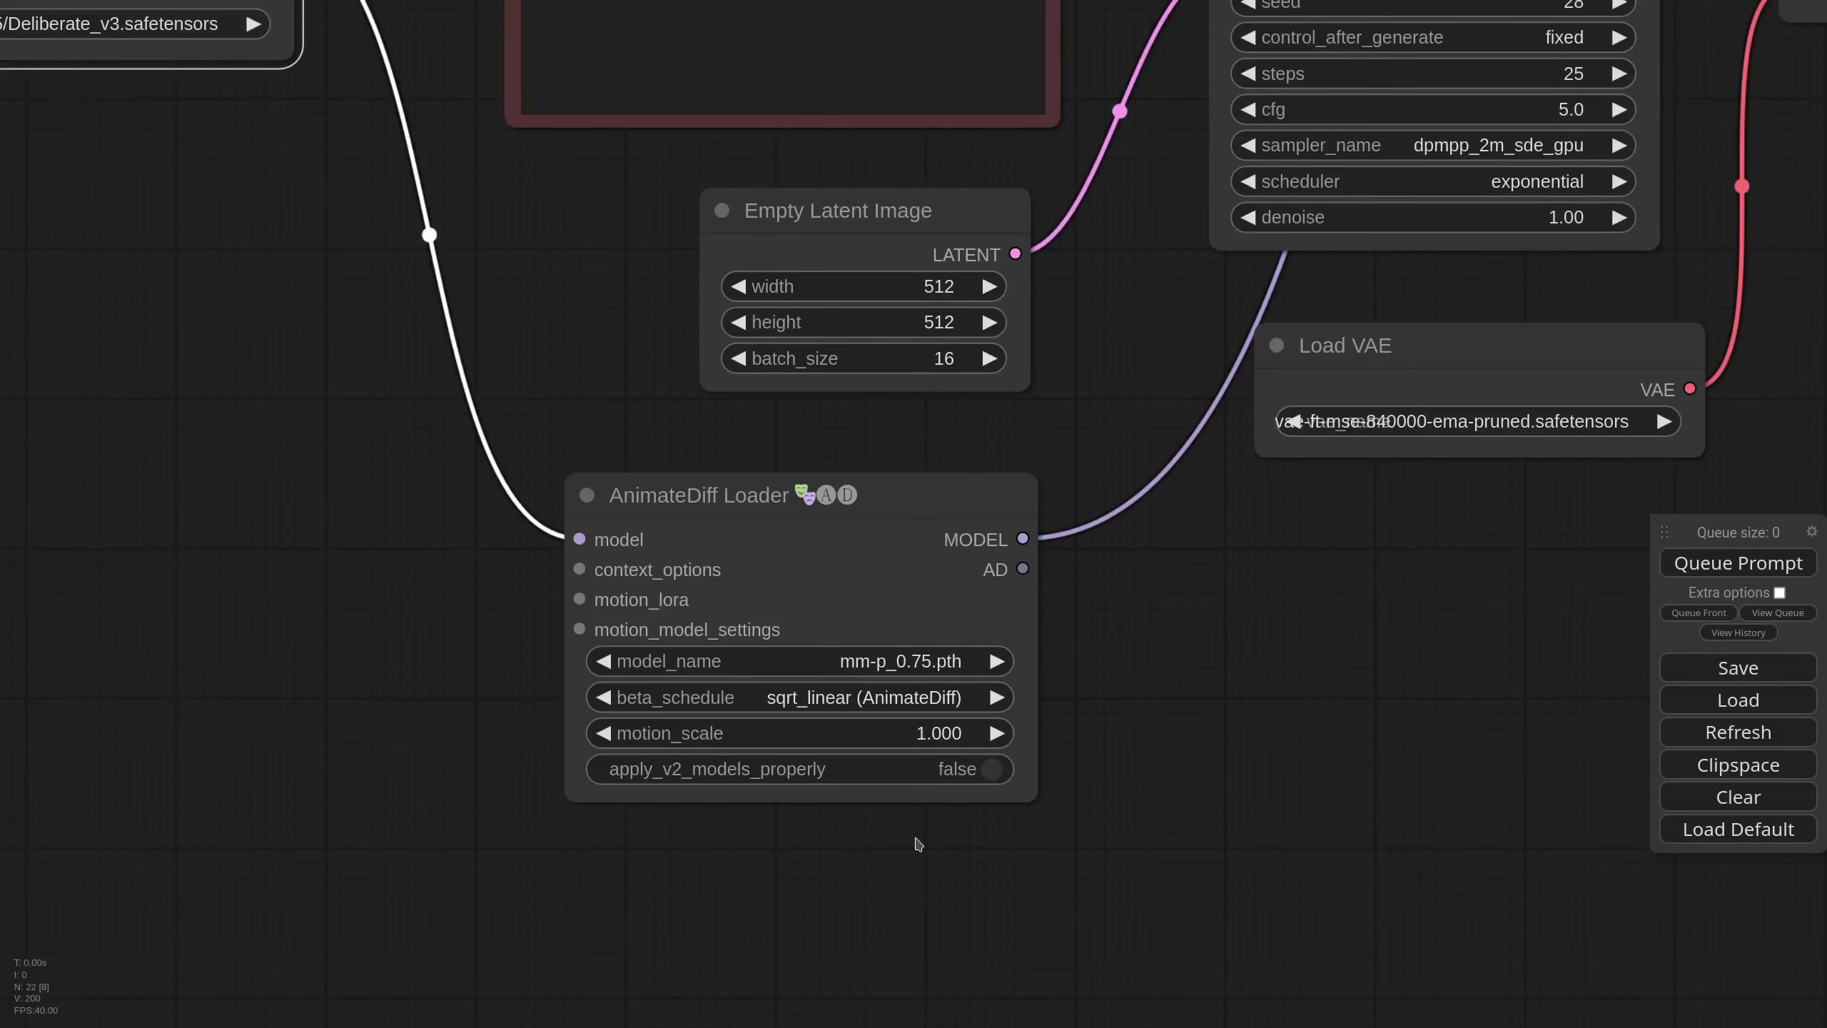
pyautogui.scroll(-12, 919, 843)
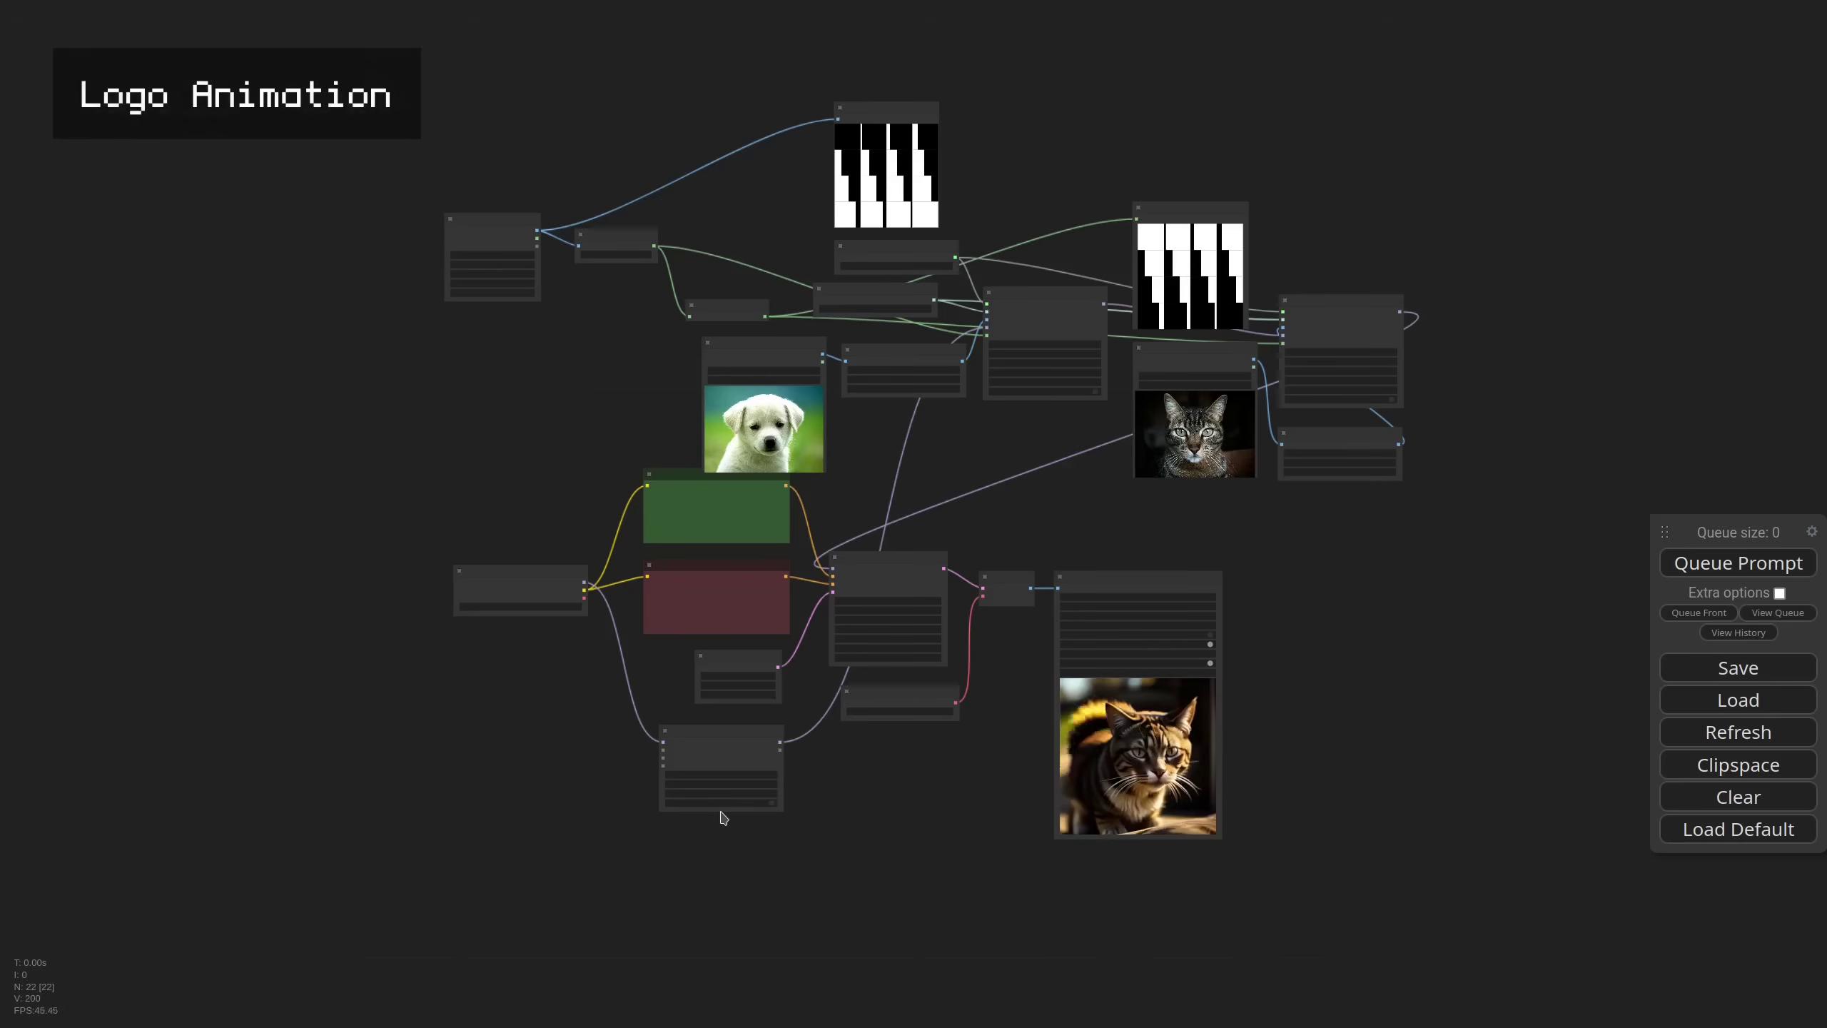
# - Replace the puppy image with LV-logo-appo.png and the cat image with ComfyUI_temp_lcyzu_00073_ (2).png in their Load Image nodes
pyautogui.scroll(8, 771, 346)
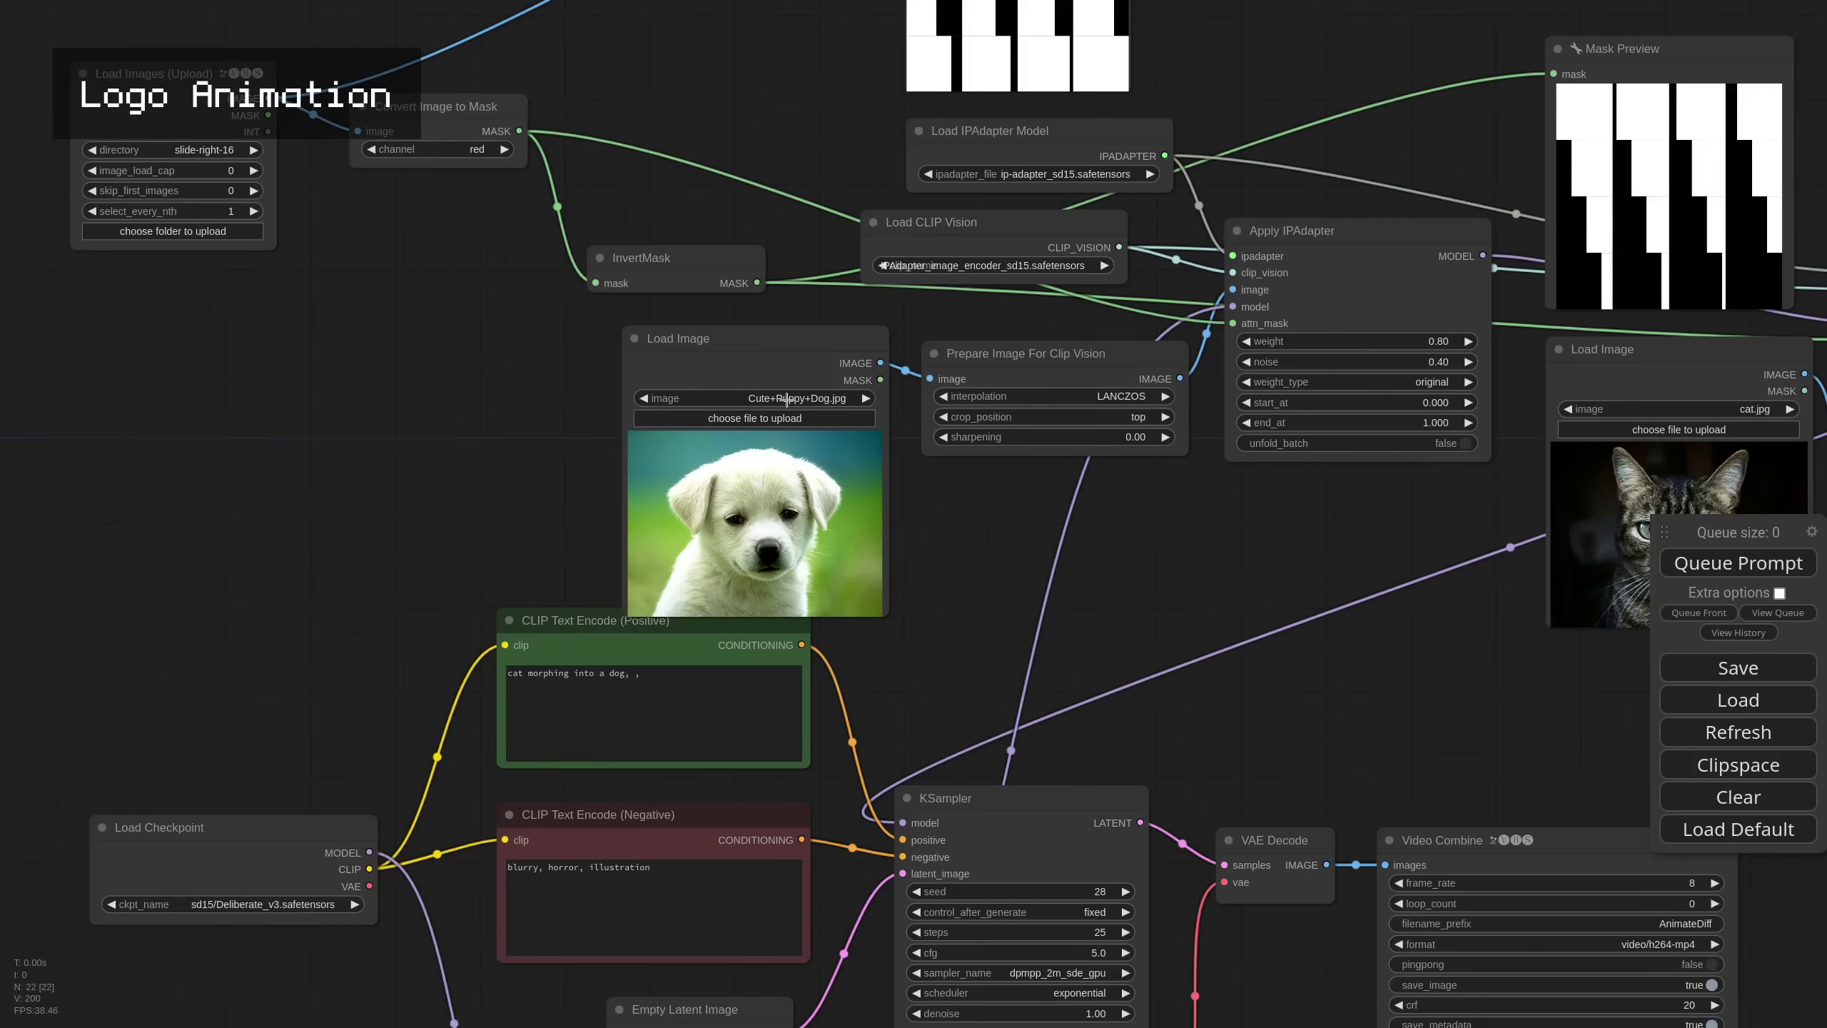
pyautogui.click(787, 399)
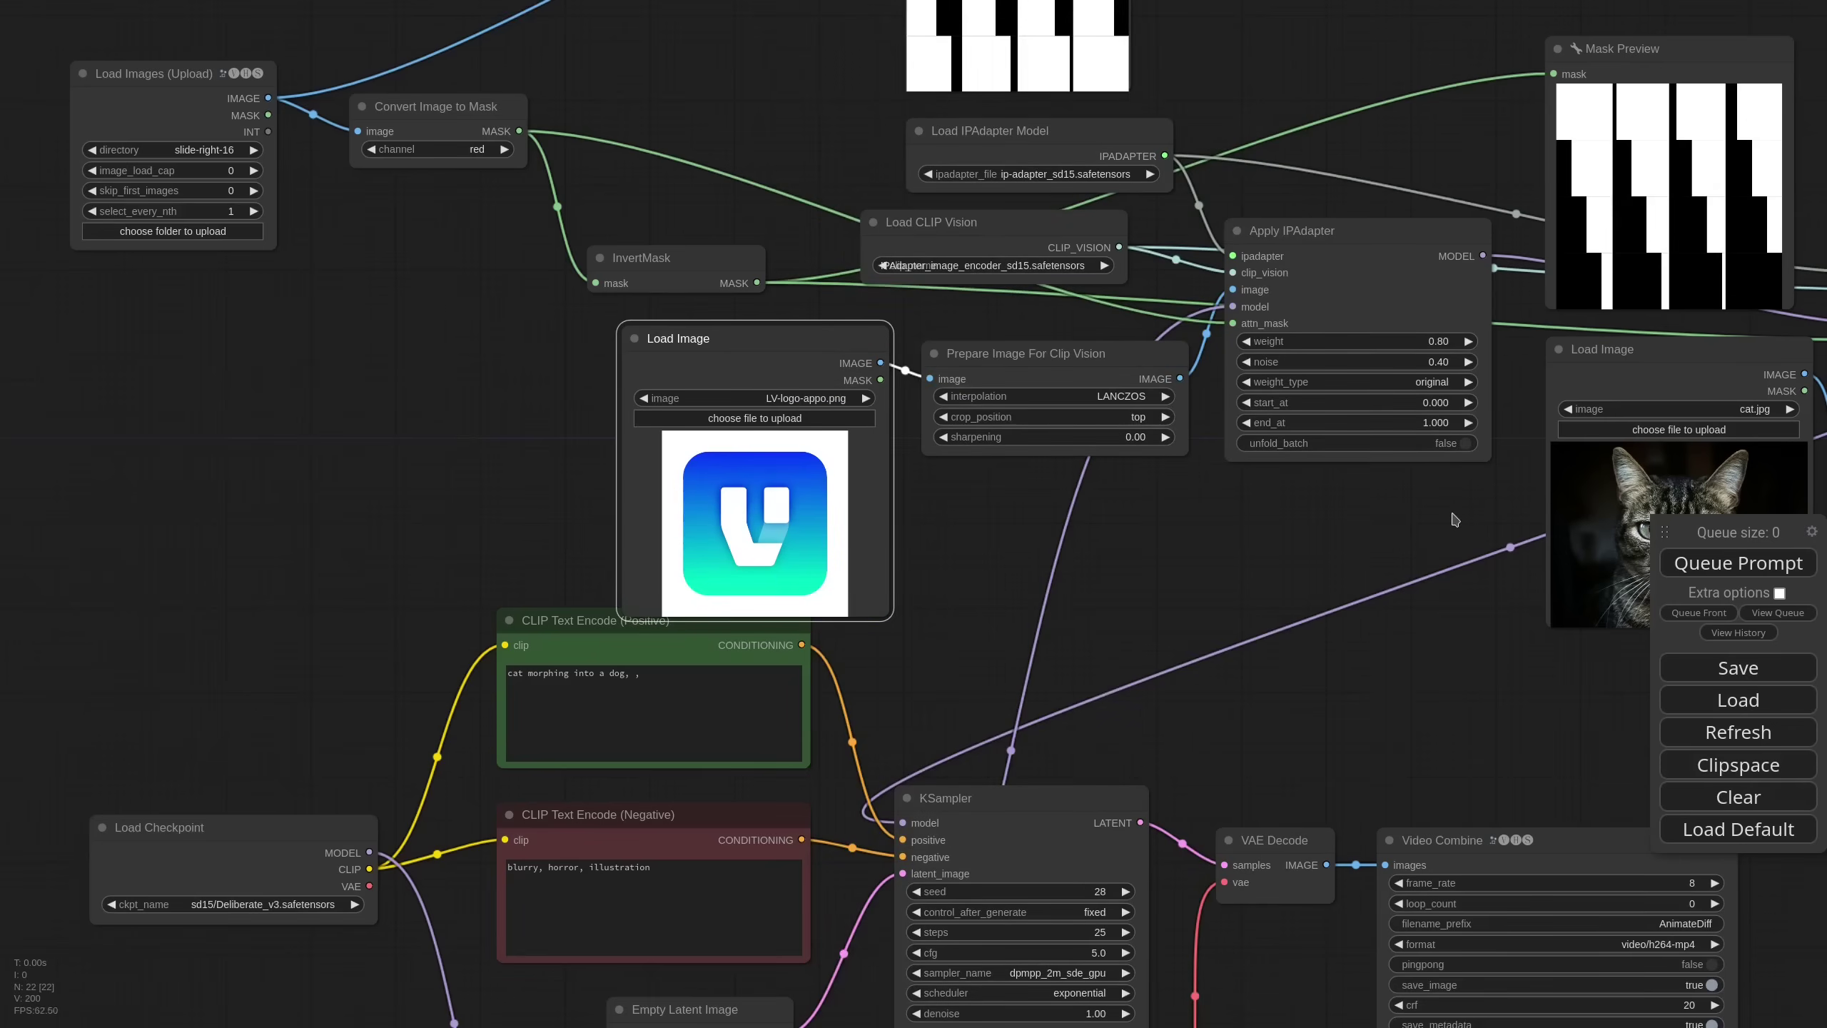
pyautogui.moveTo(1455, 519); pyautogui.dragTo(979, 553)
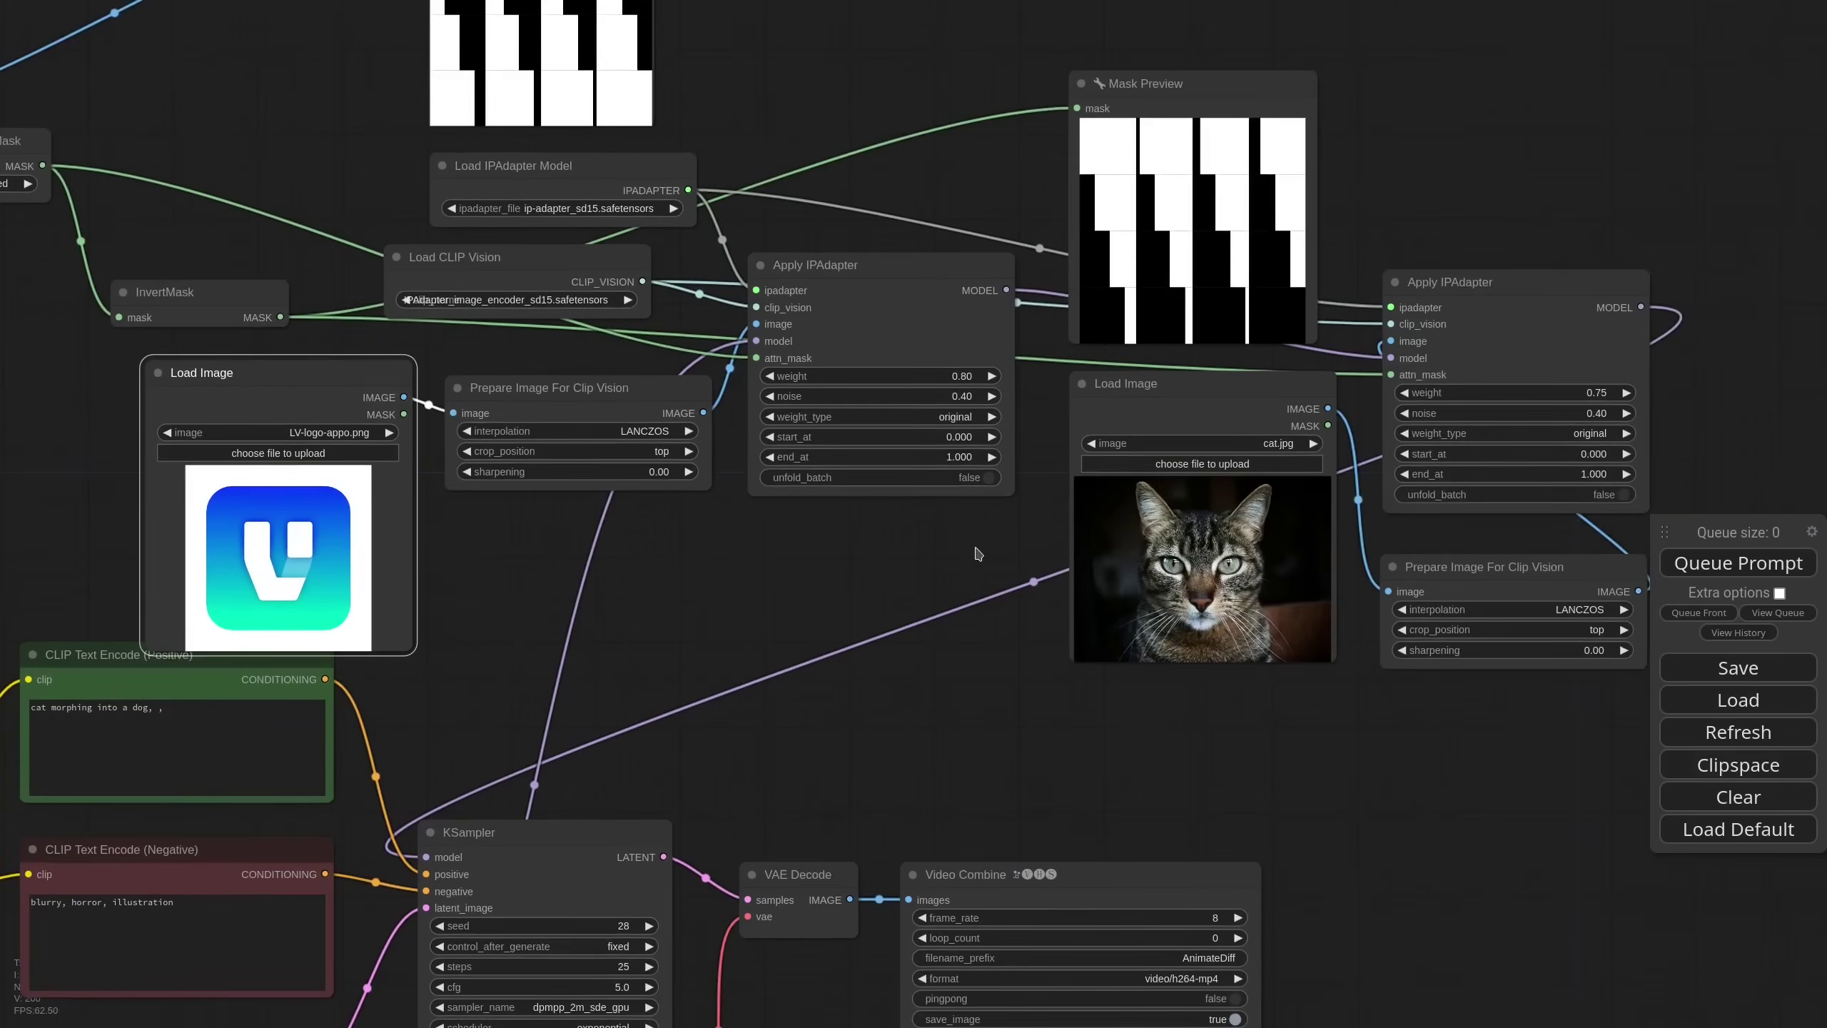
pyautogui.click(1236, 443)
pyautogui.write('73')
pyautogui.click(1241, 532)
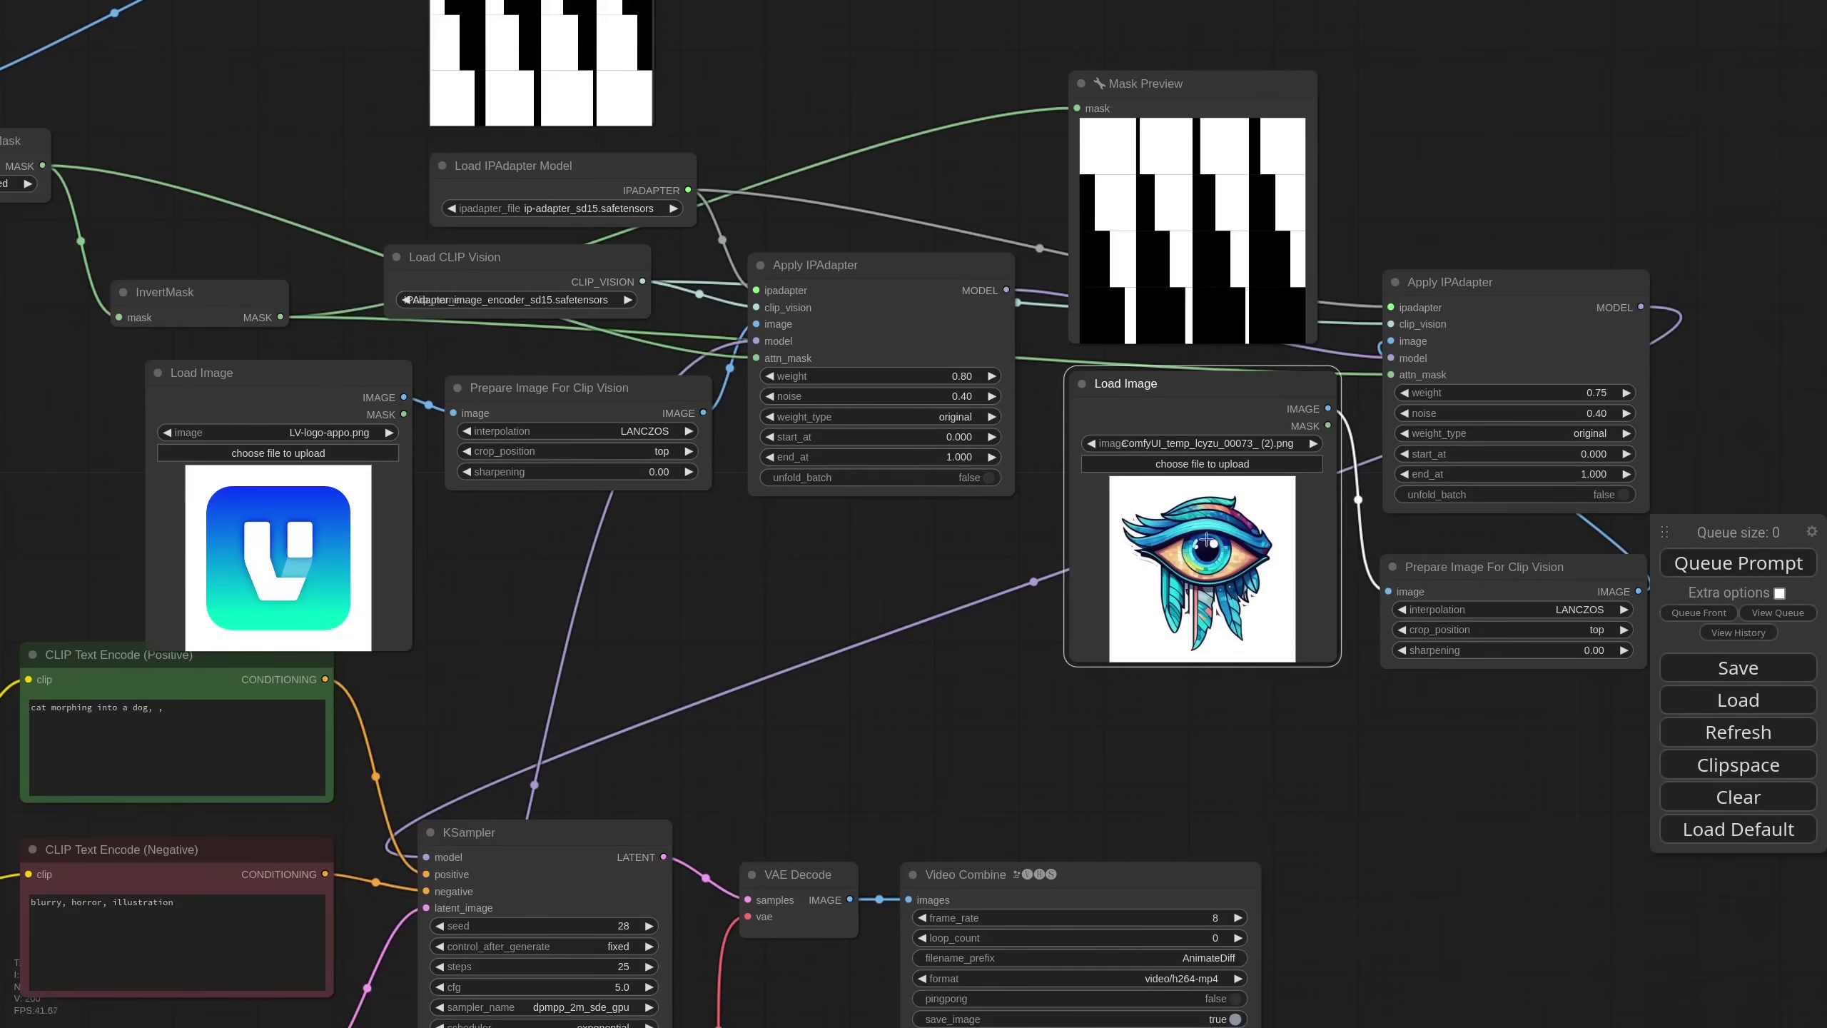
# - Examine the eye image up close and shift the logo and eye Load Image nodes slightly
pyautogui.scroll(7, 1320, 694)
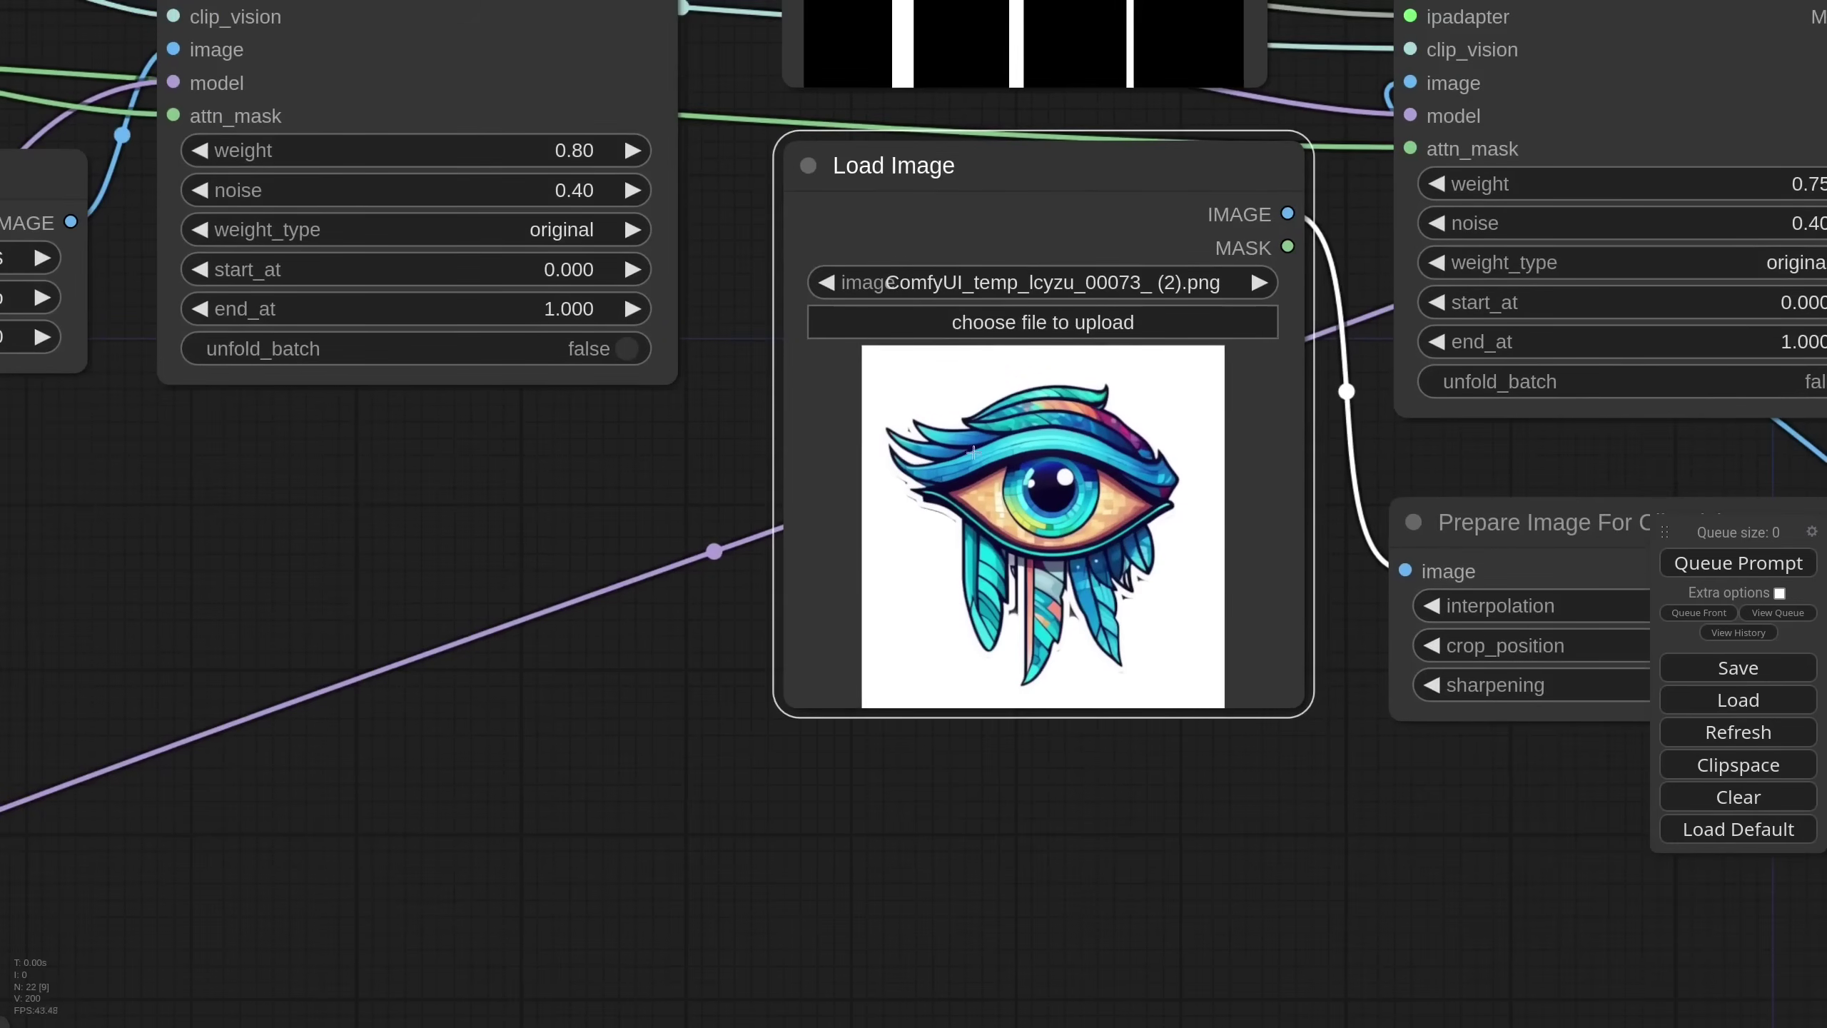
pyautogui.scroll(-10, 611, 457)
pyautogui.moveTo(441, 498); pyautogui.dragTo(915, 489)
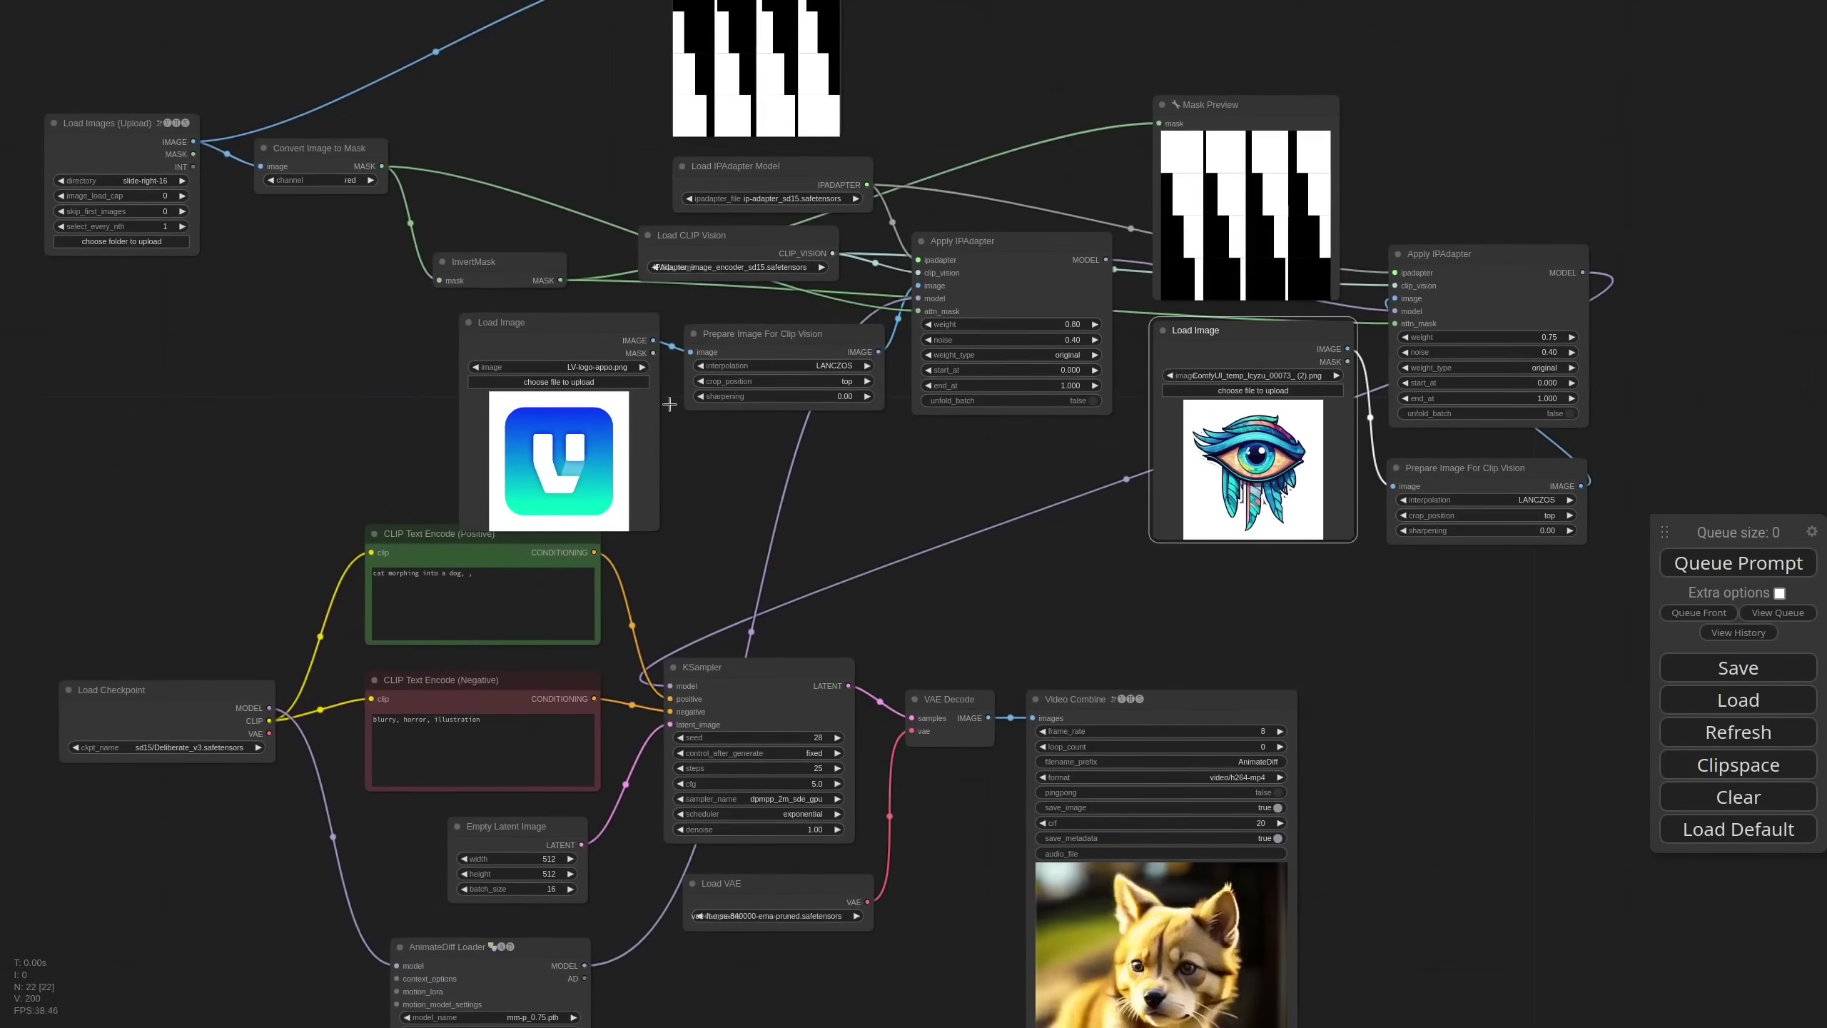
pyautogui.moveTo(599, 330); pyautogui.dragTo(597, 322)
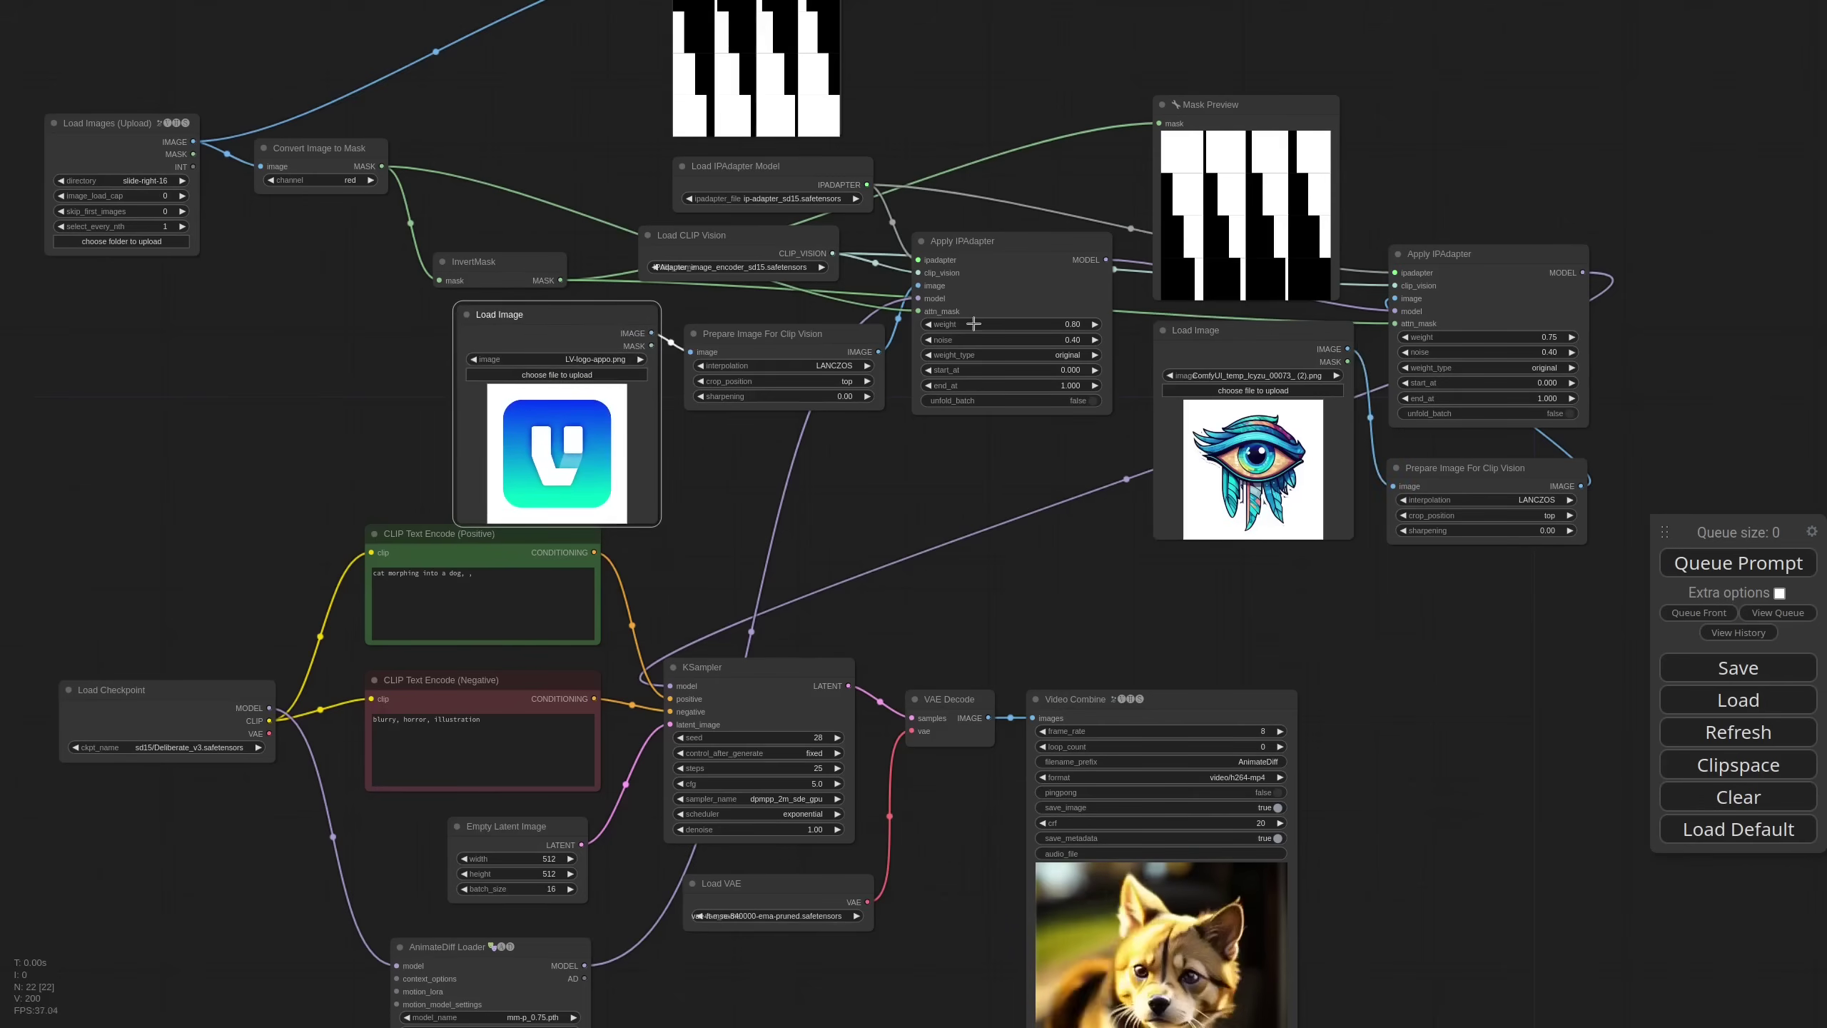
pyautogui.moveTo(1235, 334); pyautogui.dragTo(1241, 337)
pyautogui.moveTo(874, 528); pyautogui.dragTo(1049, 350)
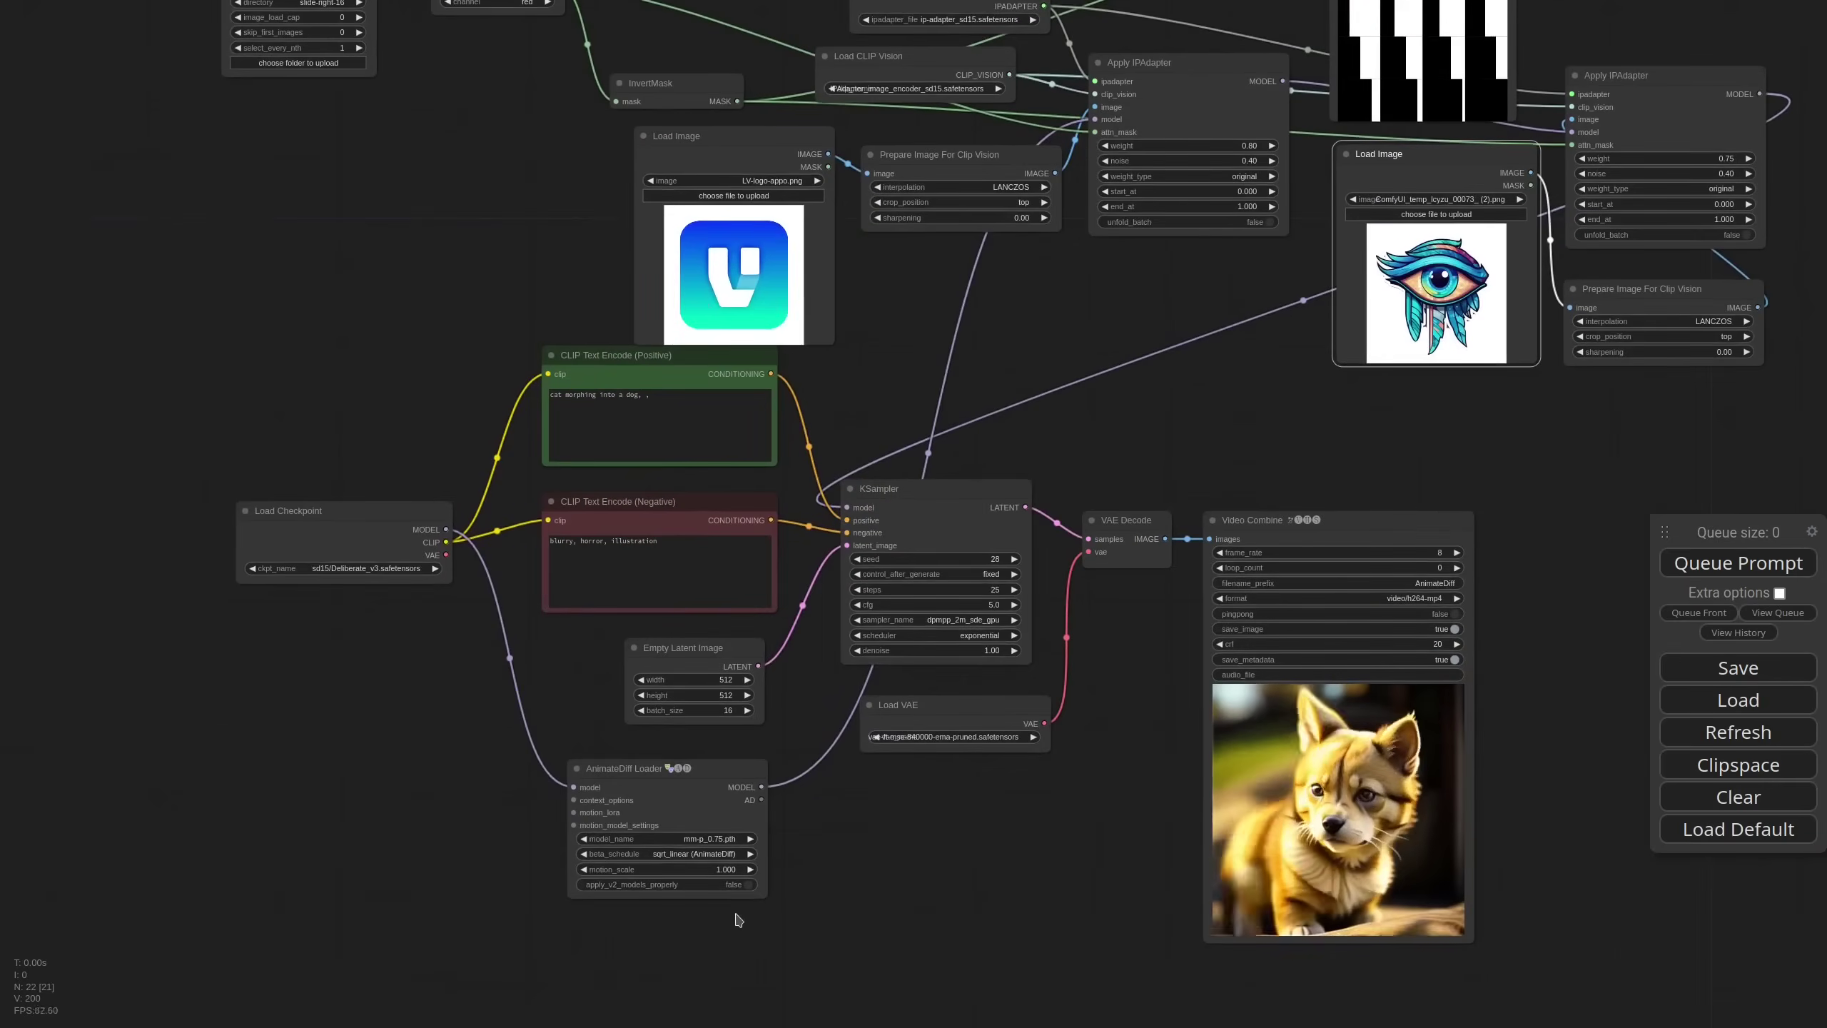
# - Set the AnimateDiff Loader's motion model to mm_sd_v15_v2.ckpt
pyautogui.scroll(8, 713, 924)
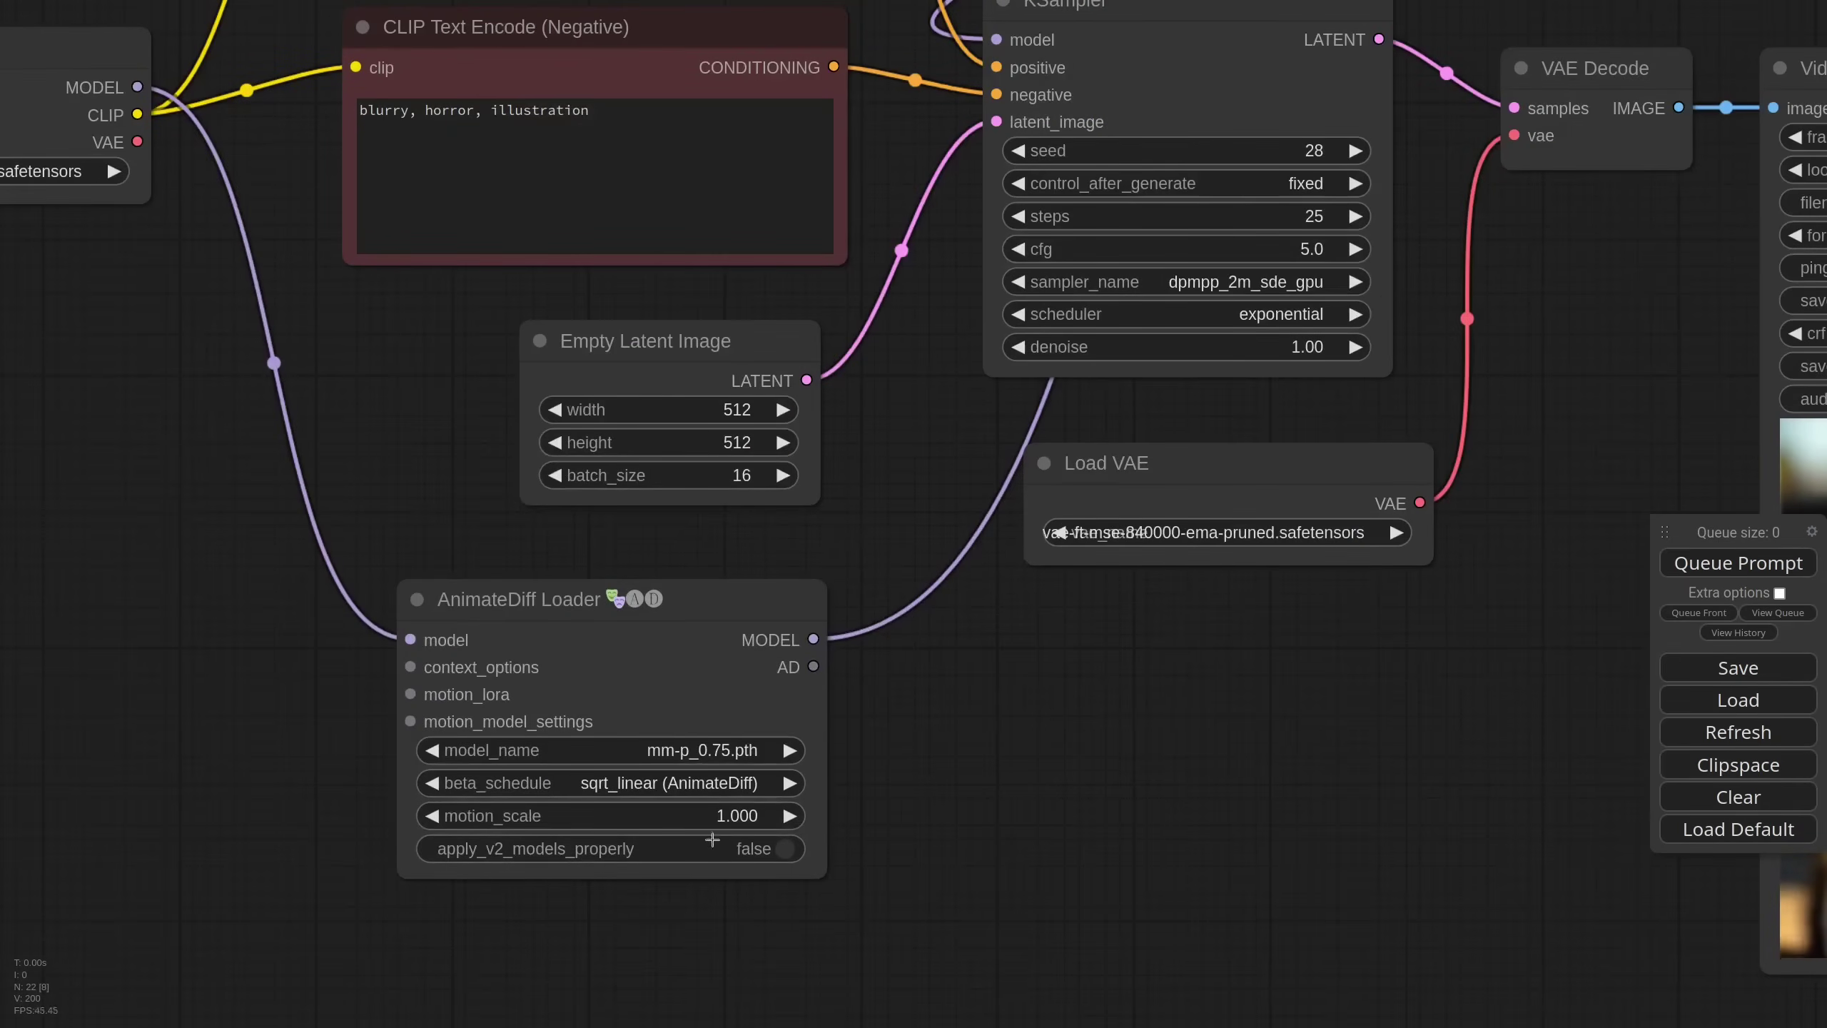
pyautogui.click(737, 750)
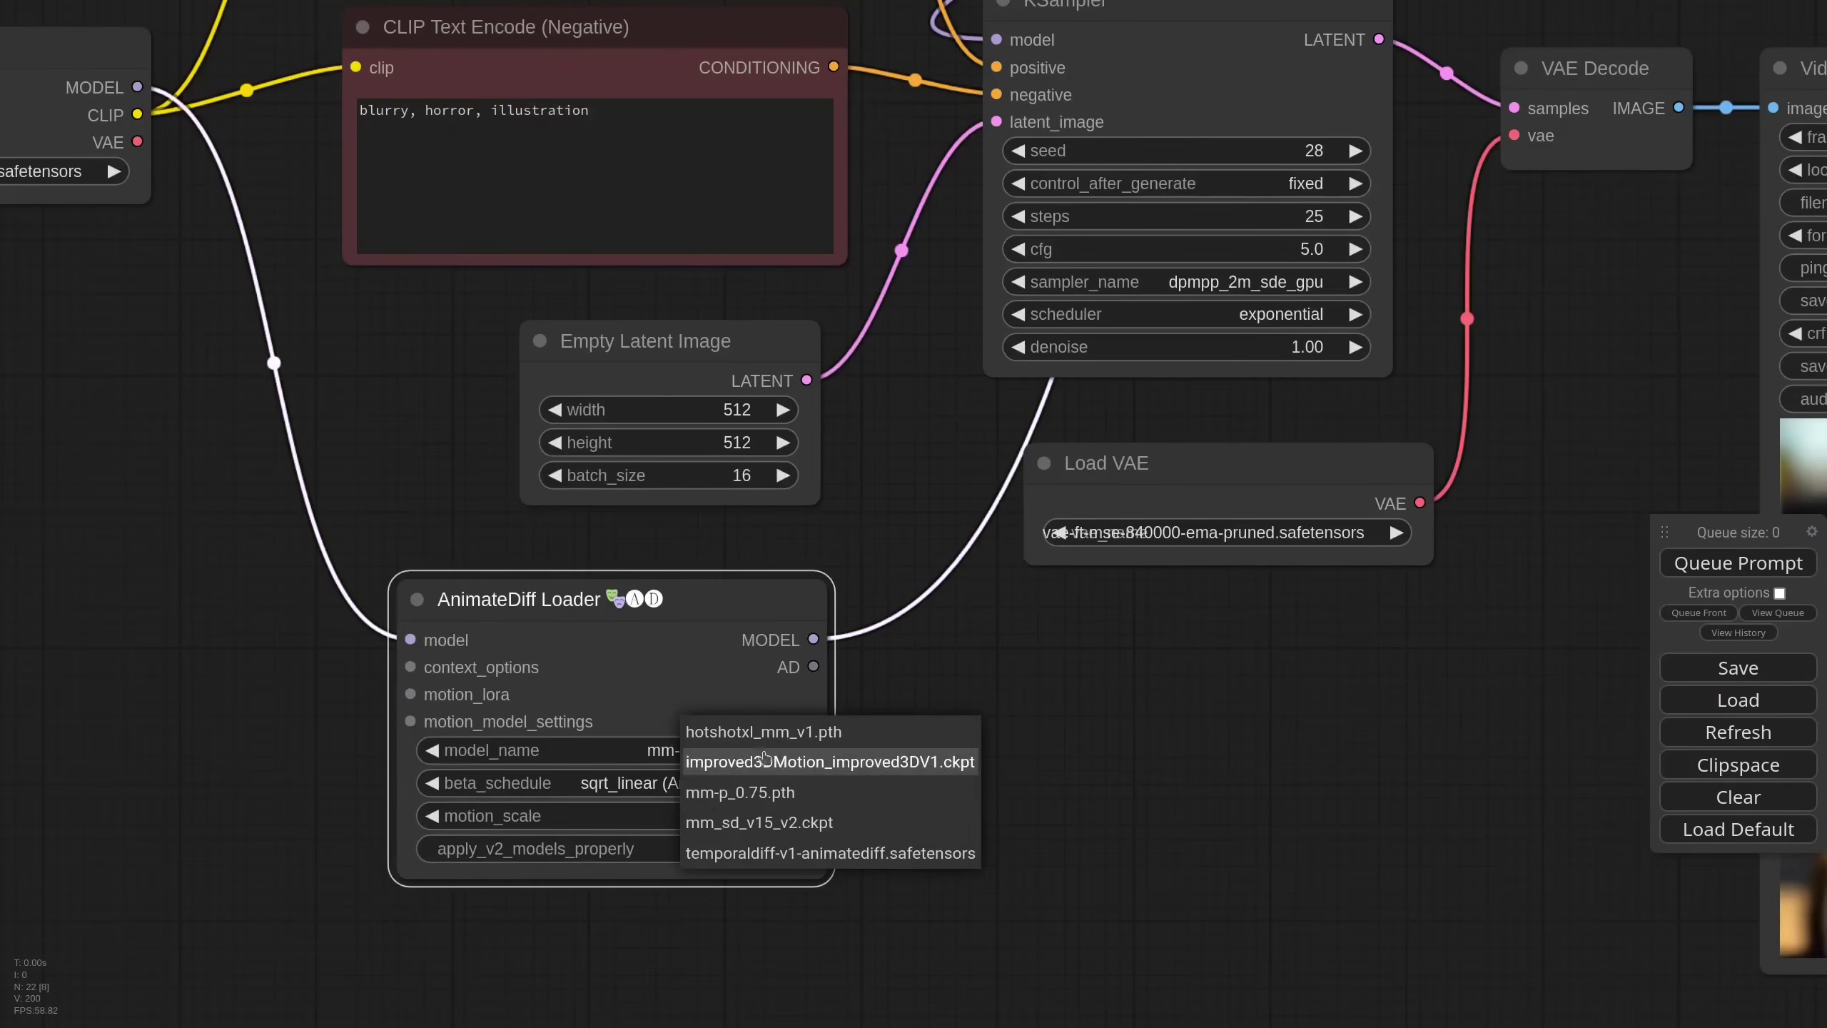
pyautogui.click(849, 817)
pyautogui.scroll(-7, 929, 639)
pyautogui.scroll(-3, 928, 643)
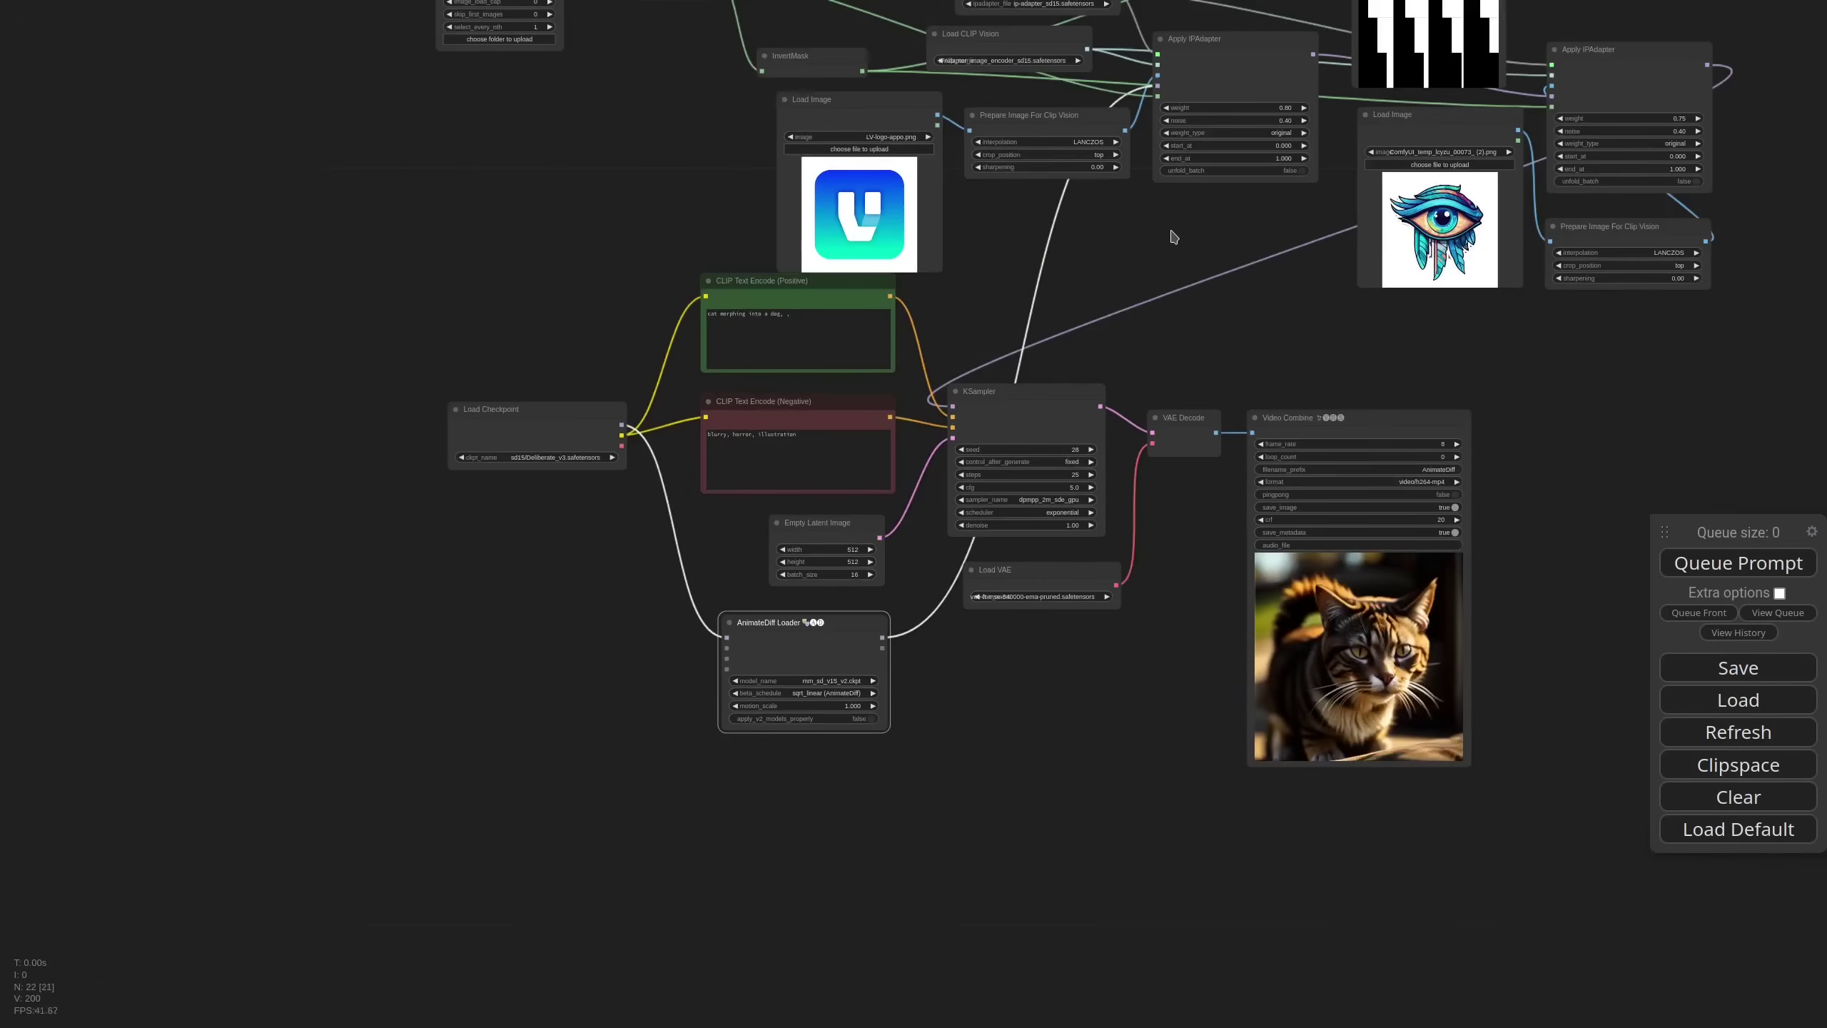
pyautogui.moveTo(1175, 232); pyautogui.dragTo(1163, 560)
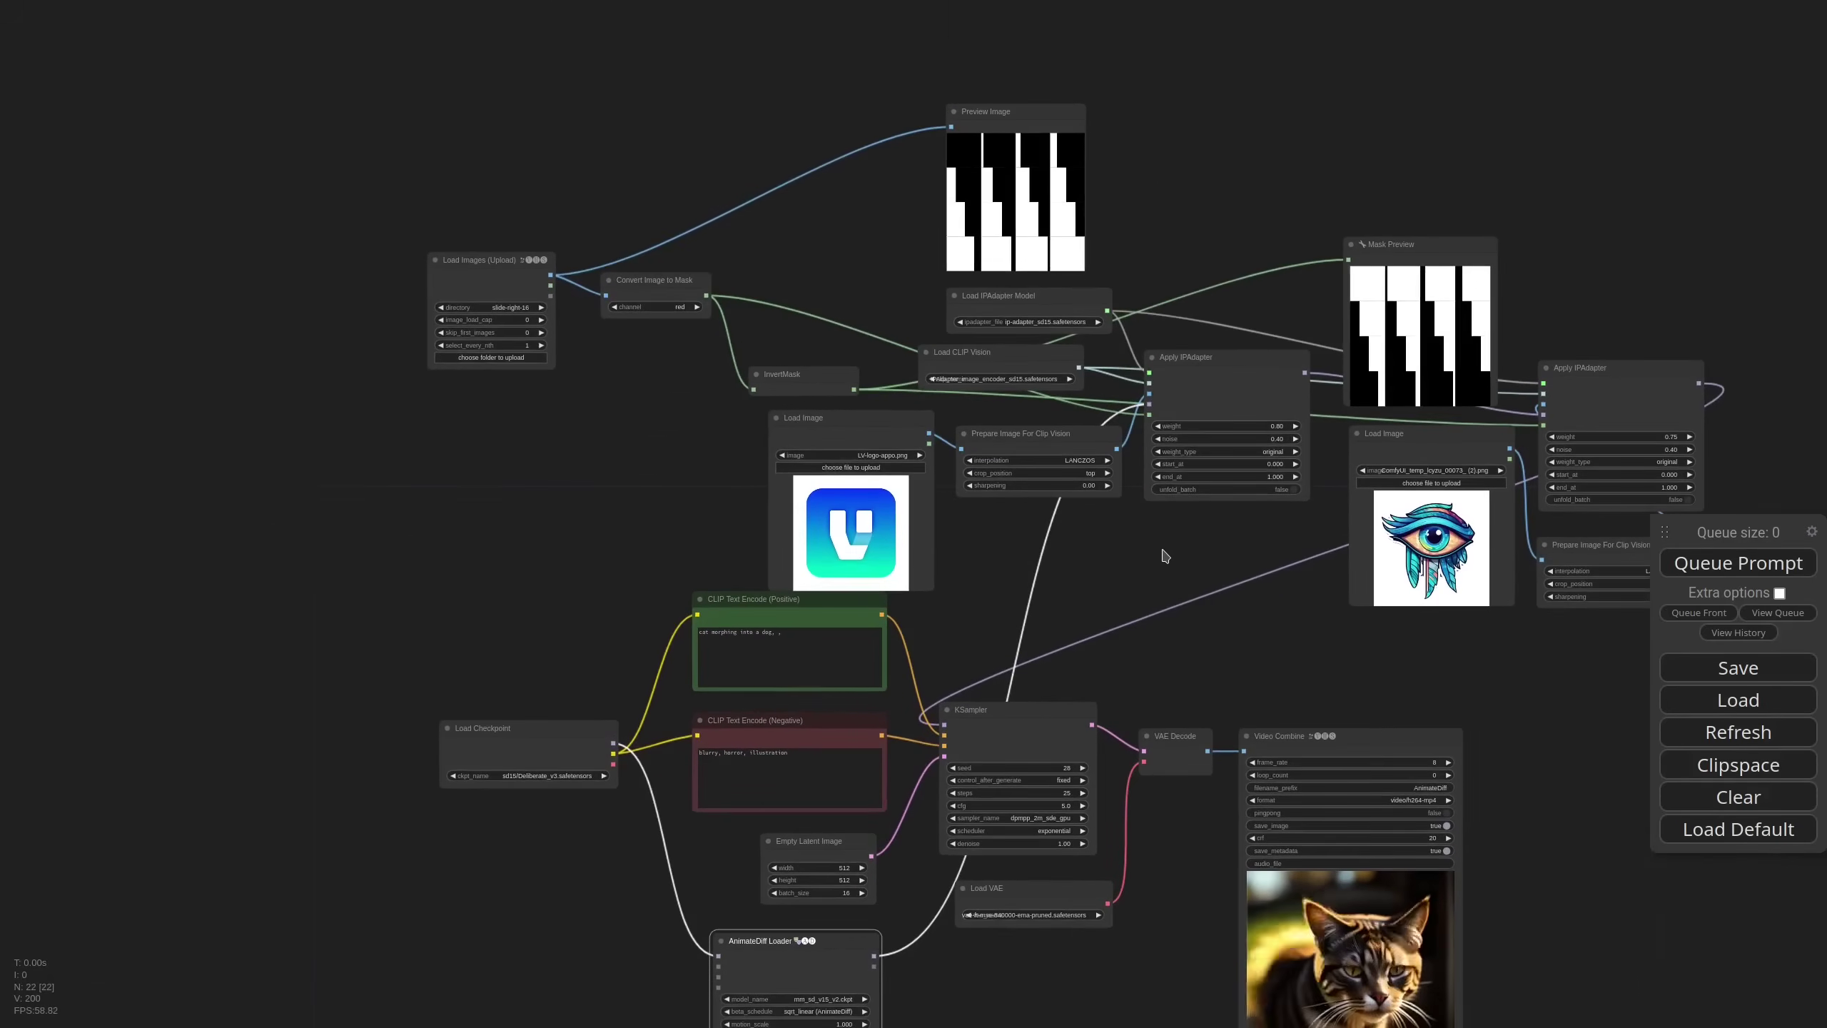
# - Replace the positive prompt with "a logo morphing into an eye" and space the two prompt nodes below the logo image
pyautogui.scroll(2, 679, 633)
pyautogui.scroll(9, 678, 633)
pyautogui.click(1020, 629)
pyautogui.hotkey('ctrl', 'a')
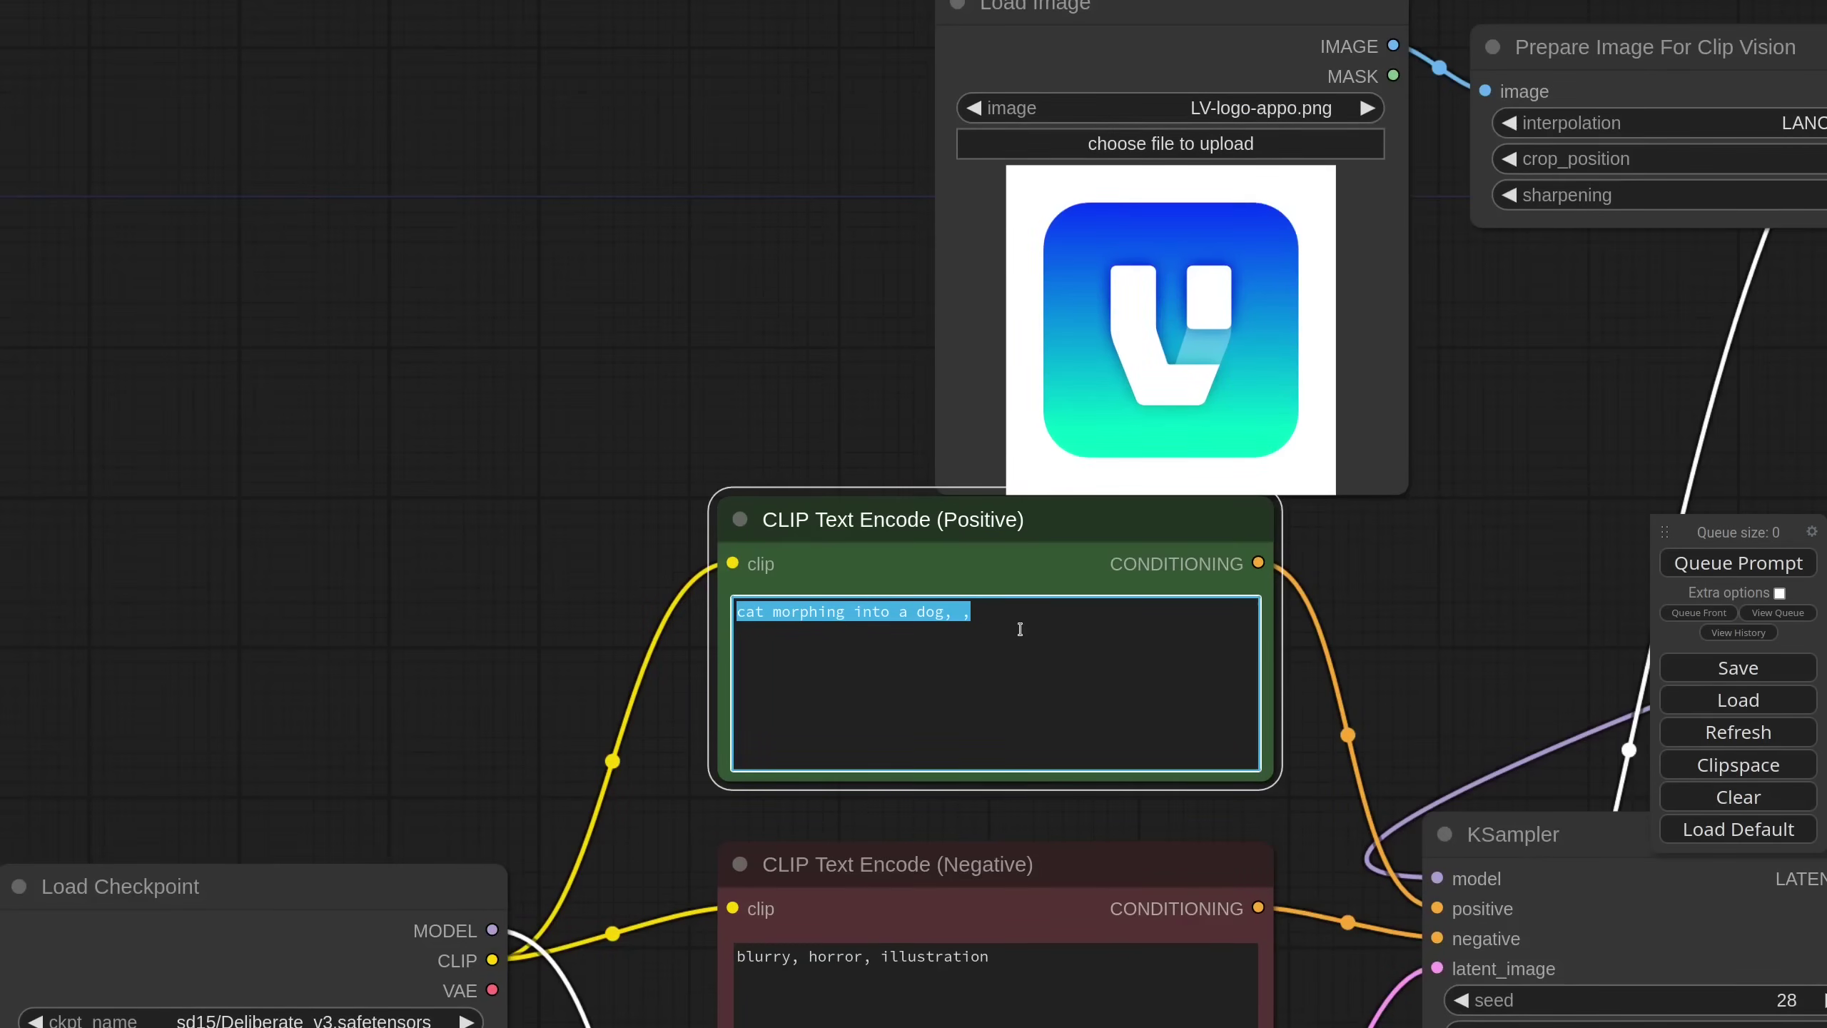
pyautogui.write('a logo mor')
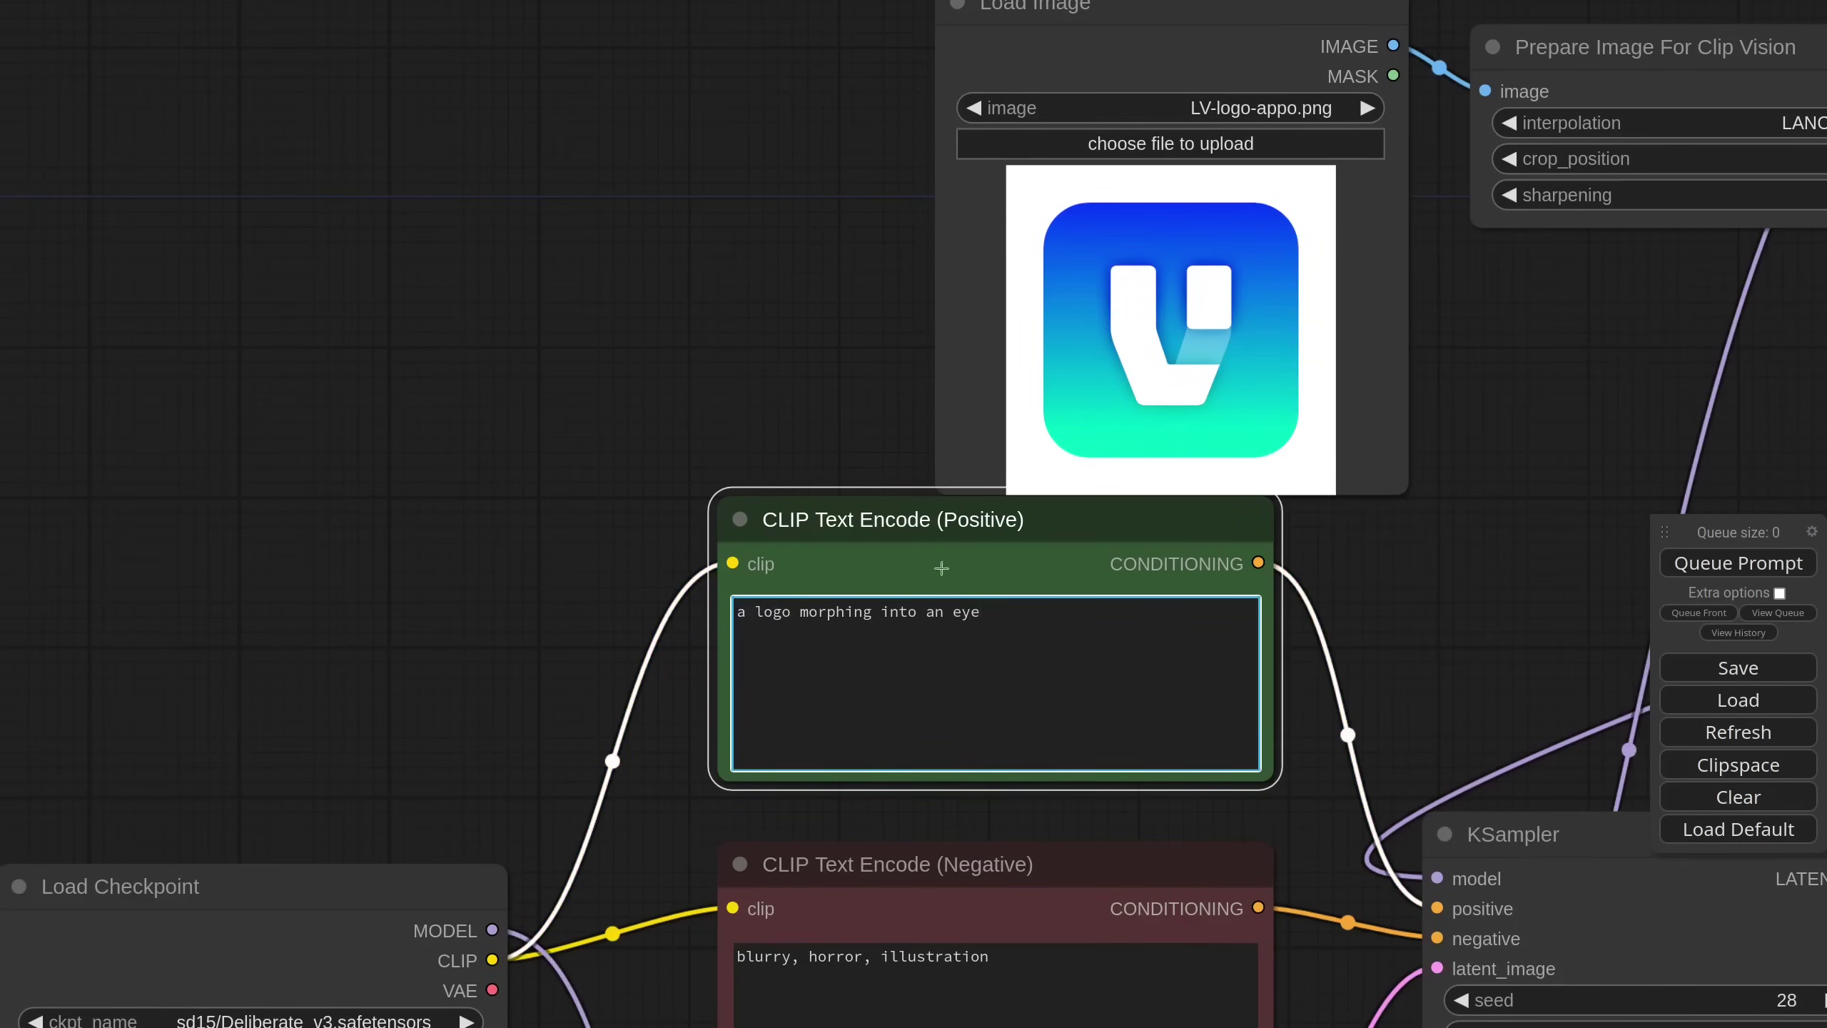
pyautogui.write('phing into an eye')
pyautogui.scroll(-9, 873, 529)
pyautogui.click(797, 691)
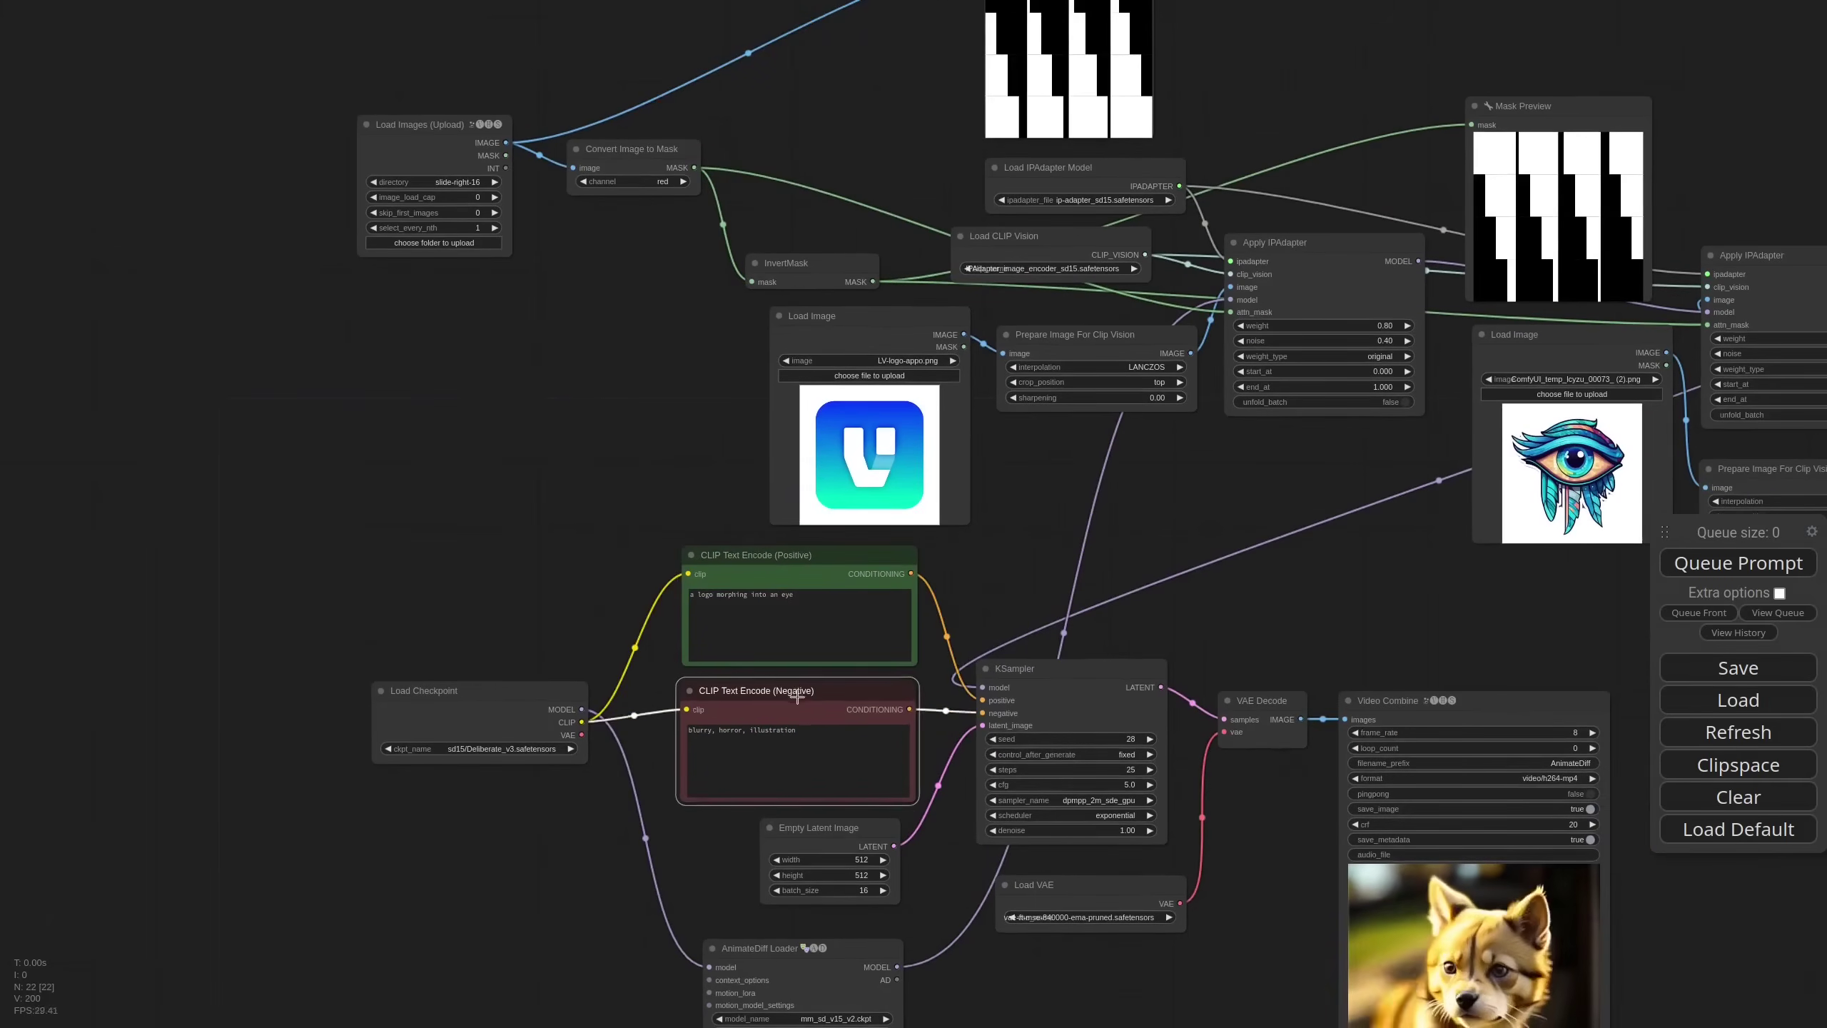
# - Switch the Load Images directory to zoom-16, move Preview Image closer, and refresh the mask previews with Video Combine muted
pyautogui.scroll(8, 664, 412)
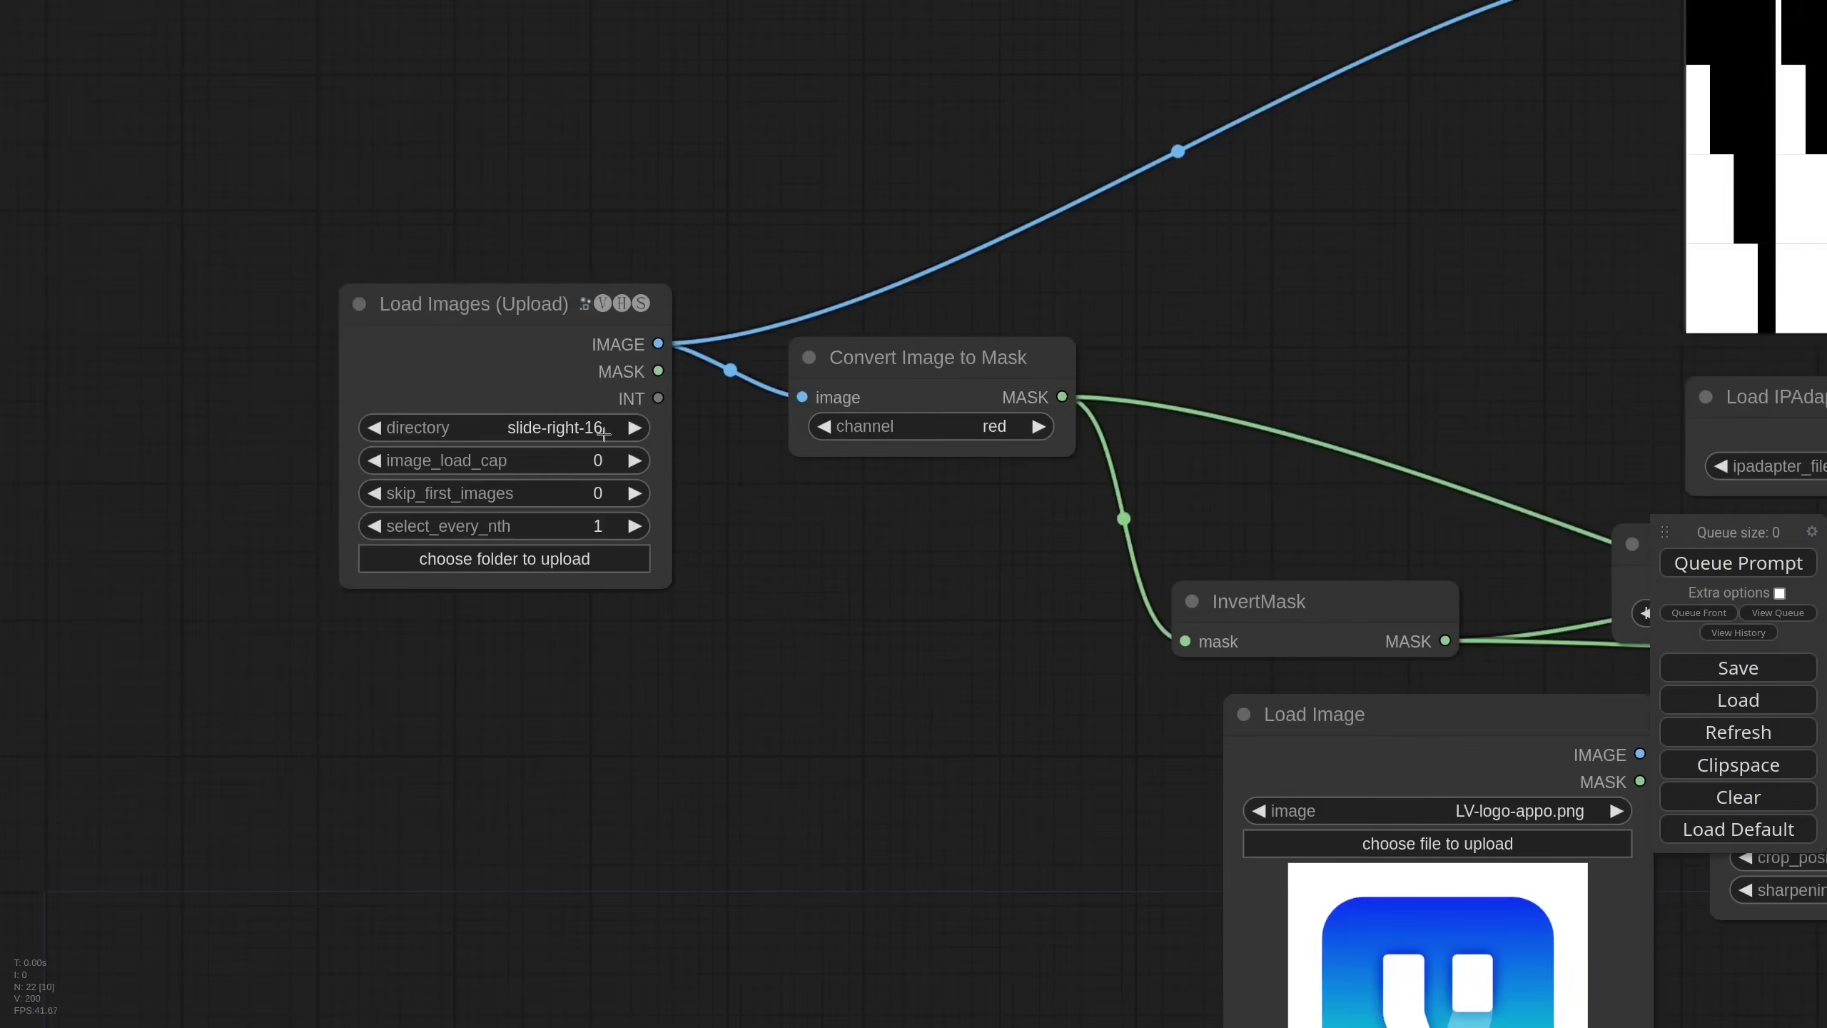
pyautogui.moveTo(1352, 307); pyautogui.dragTo(1187, 381)
pyautogui.scroll(-3, 1187, 381)
pyautogui.moveTo(1554, 95); pyautogui.dragTo(1302, 109)
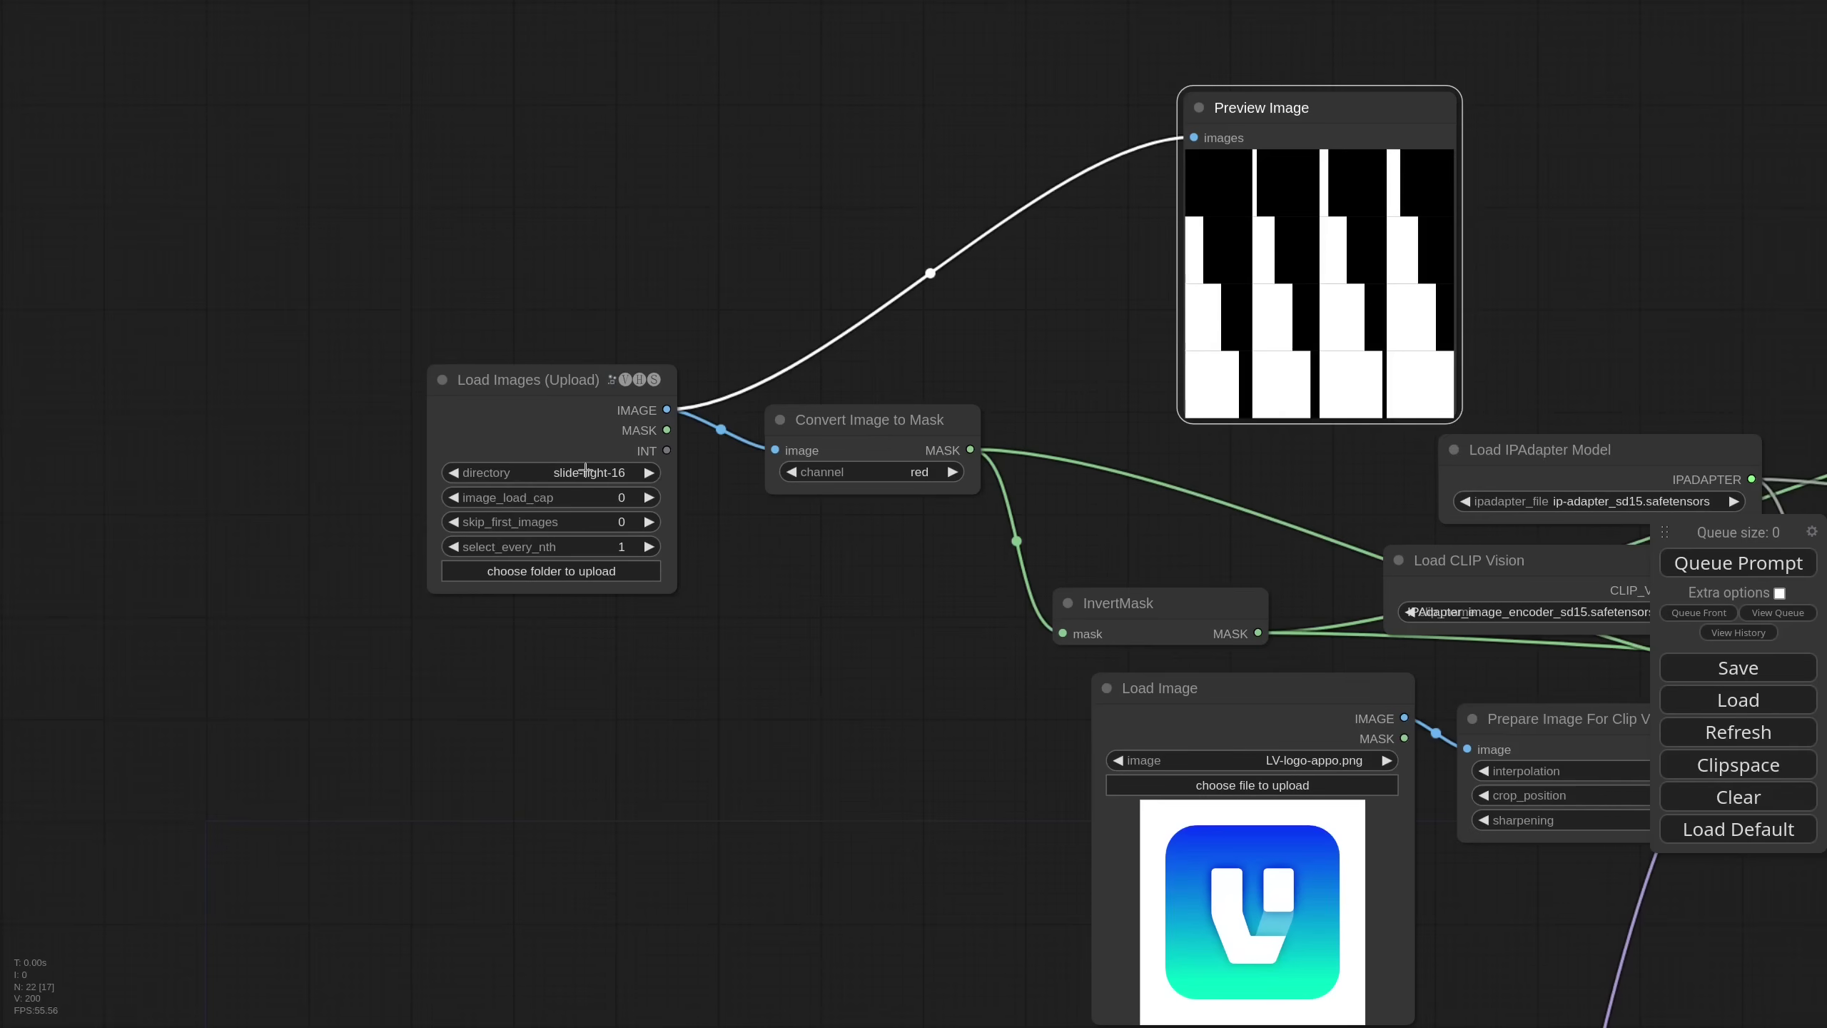
pyautogui.click(585, 472)
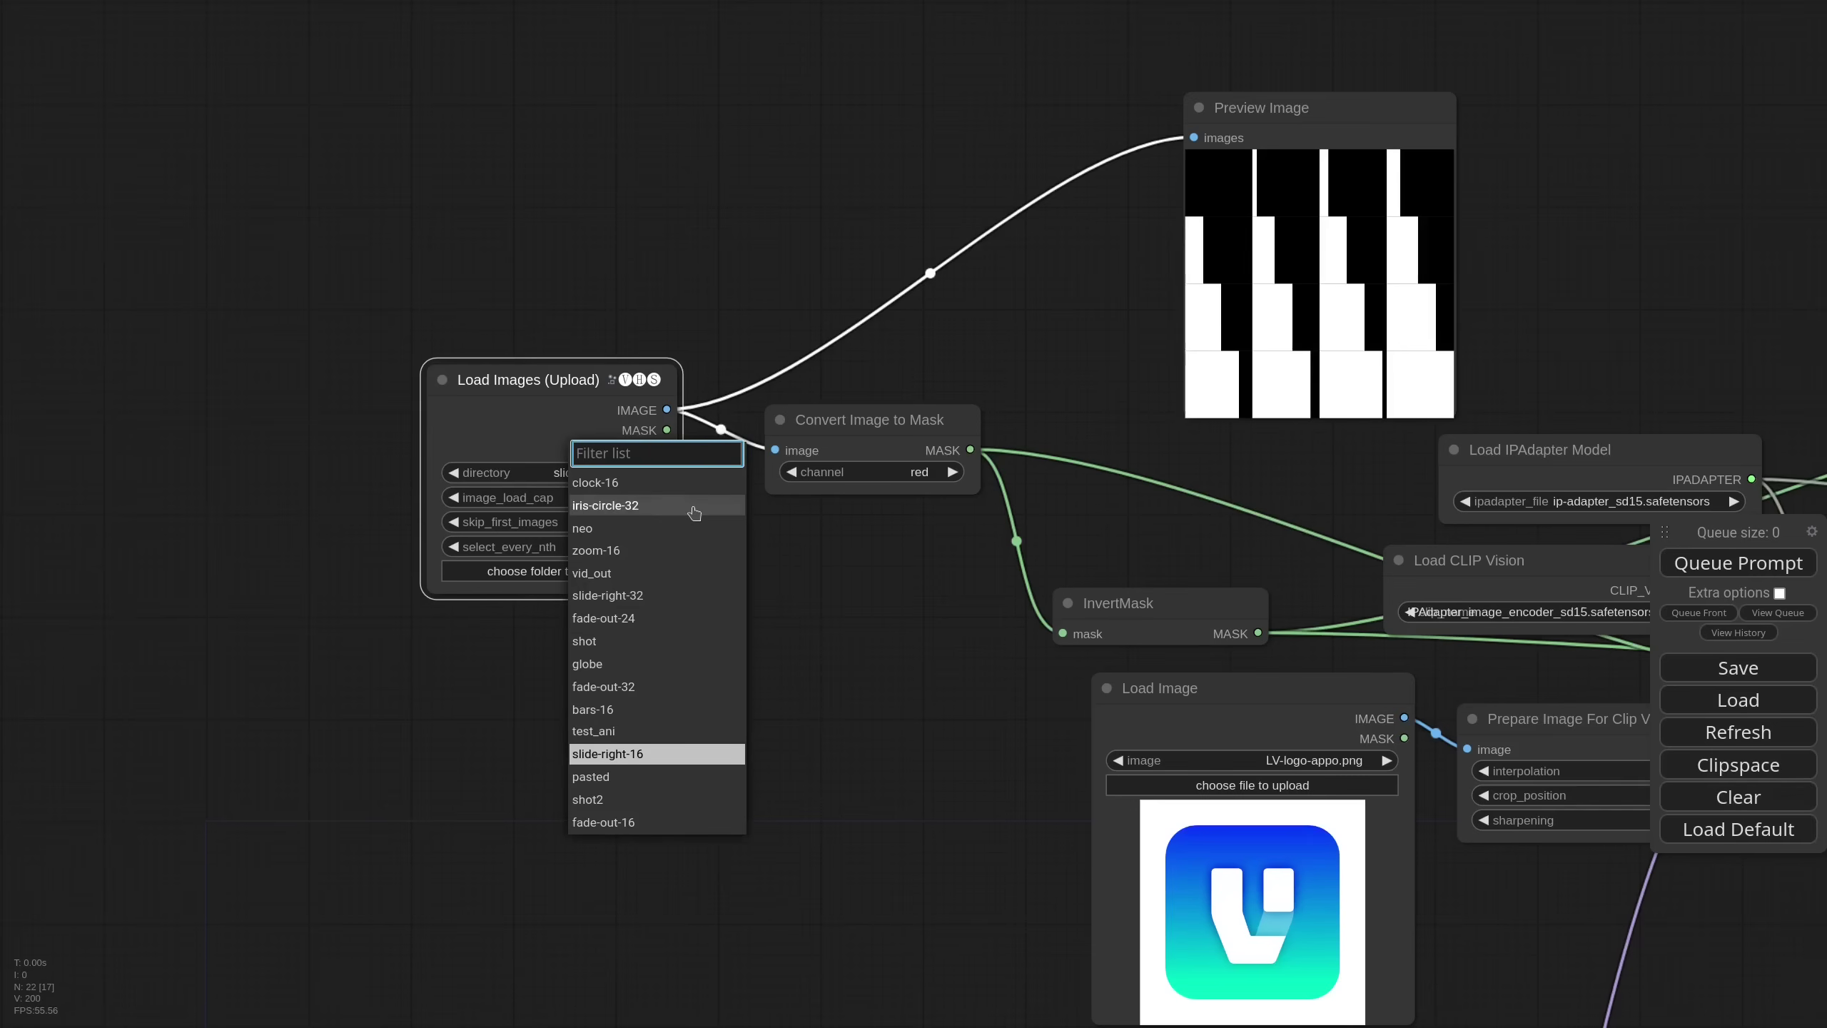
pyautogui.click(684, 551)
pyautogui.scroll(-12, 775, 568)
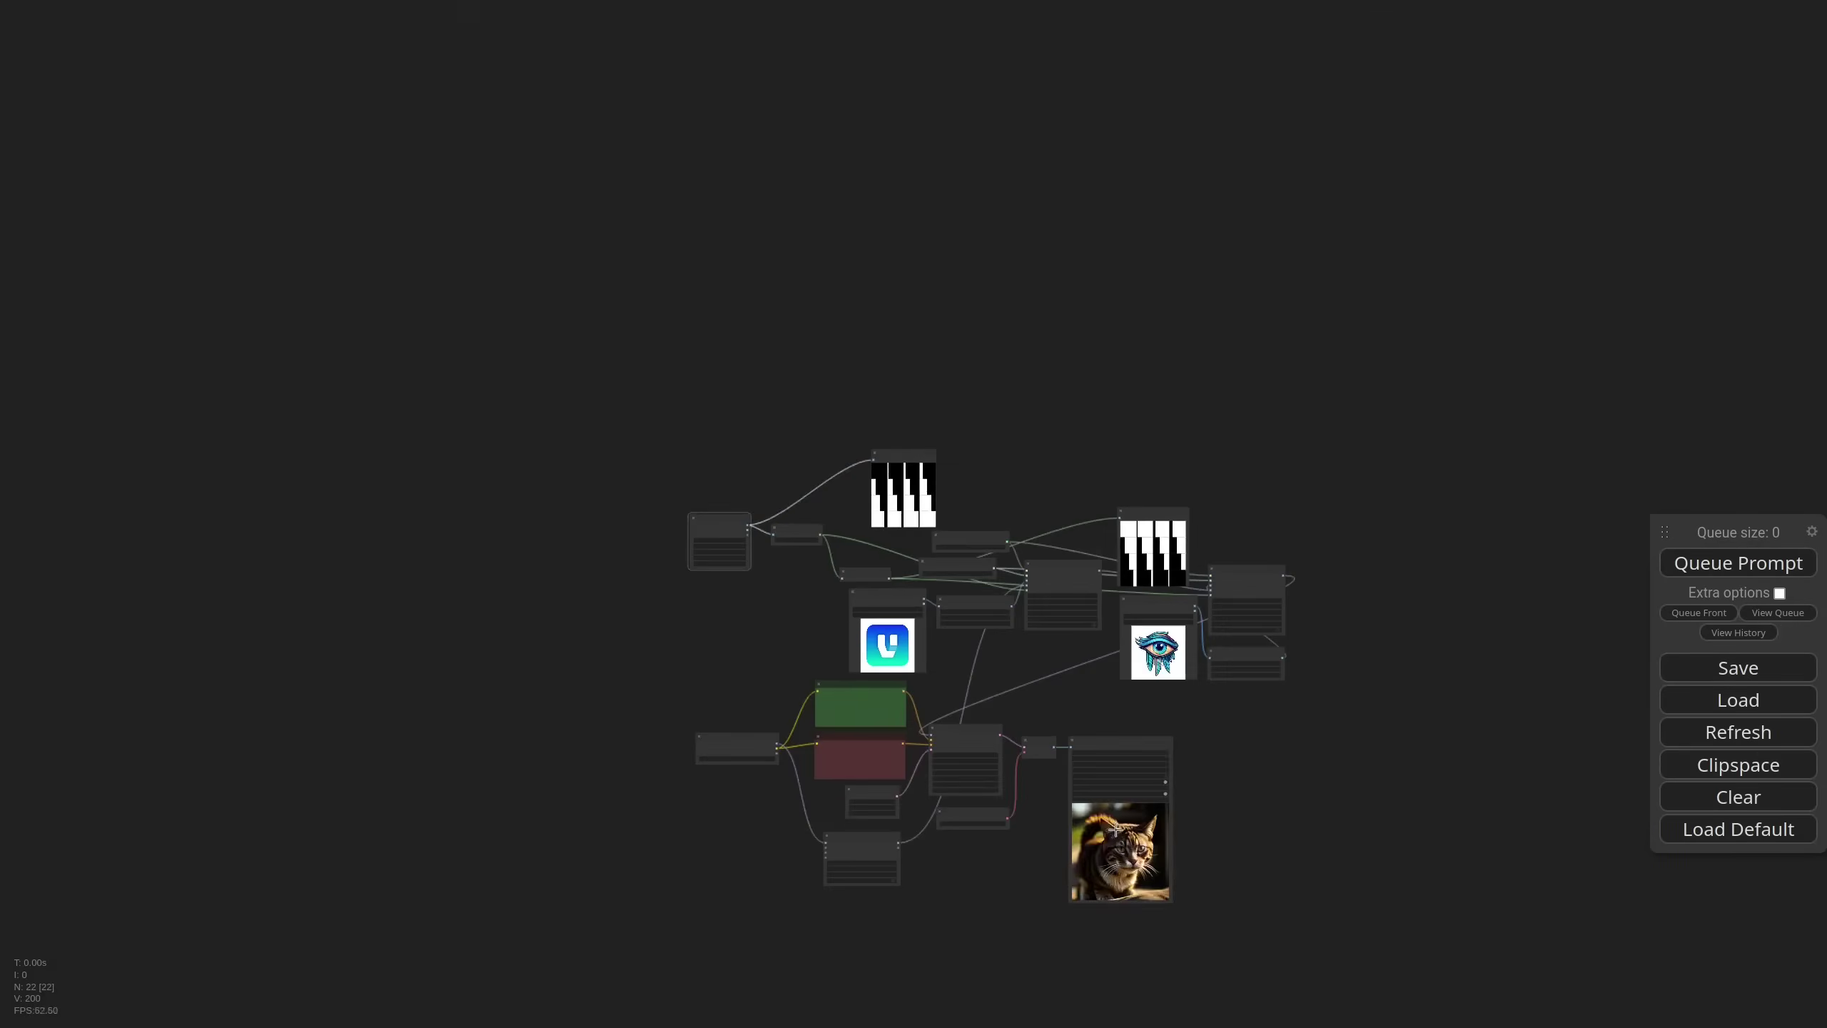
pyautogui.scroll(9, 1035, 472)
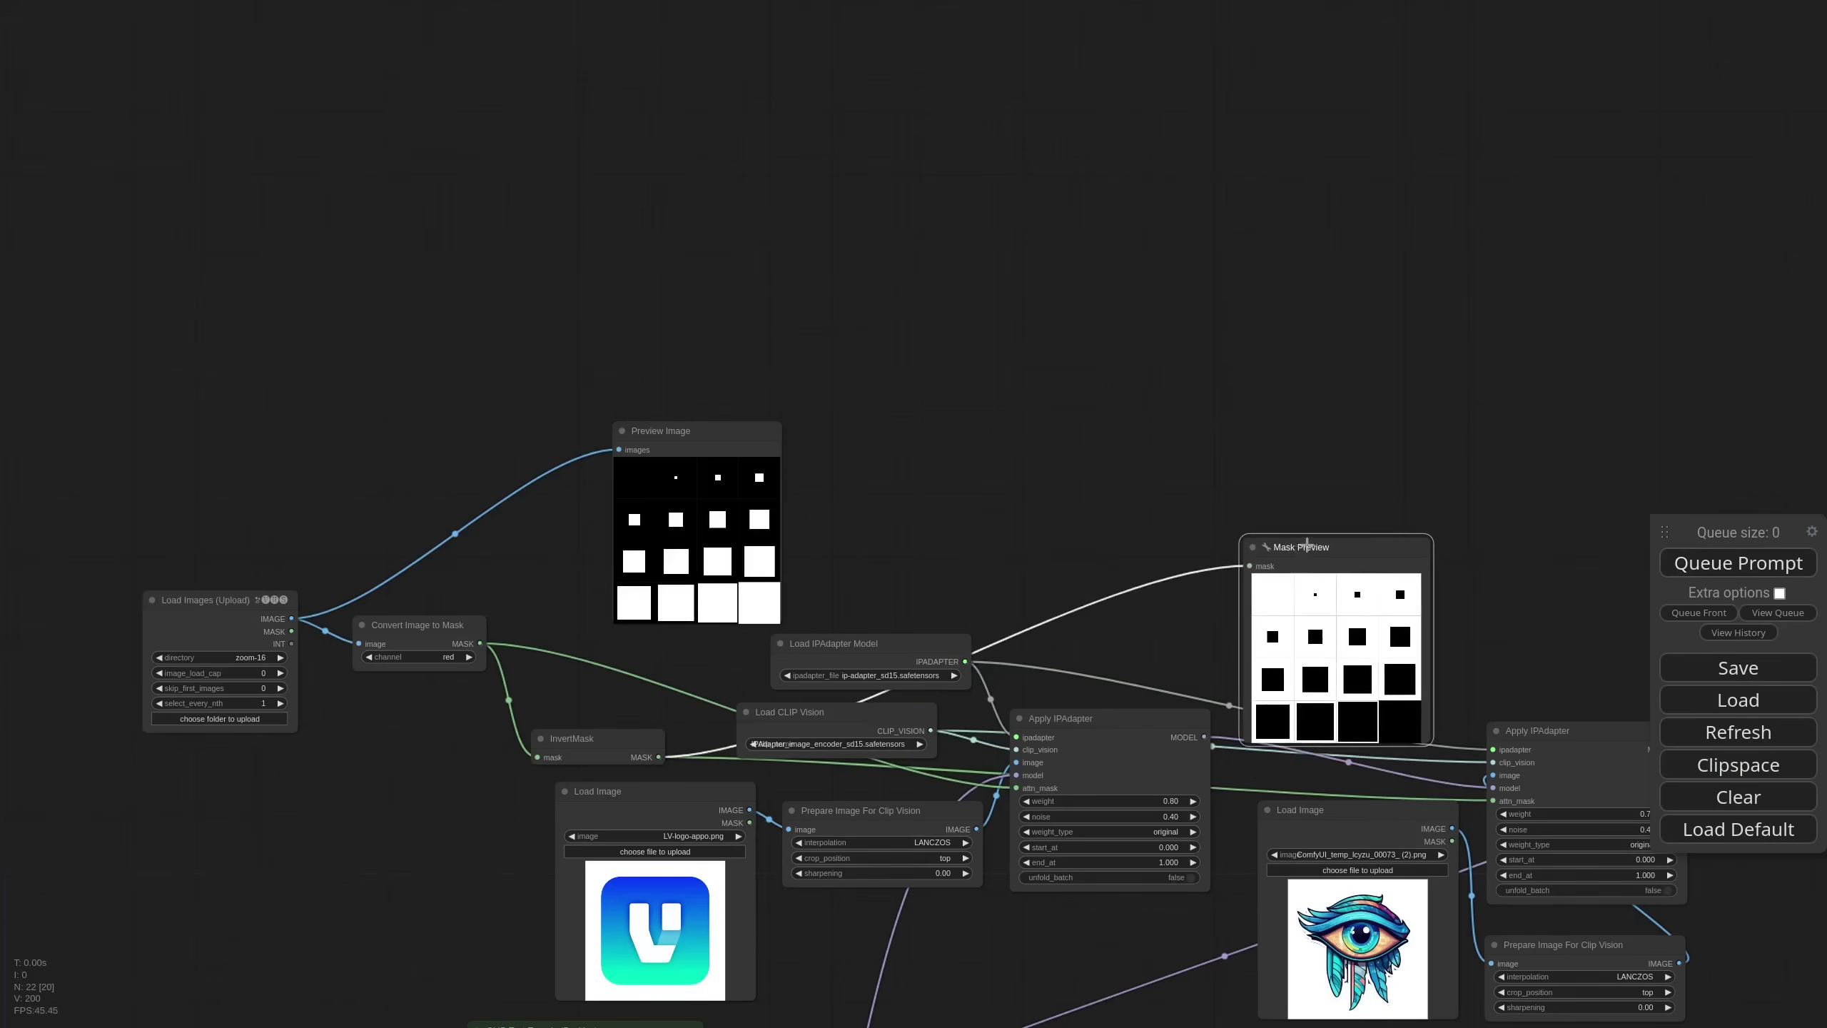
# - Spread out the Load Images, Convert Image to Mask, InvertMask and logo Load Image nodes
pyautogui.moveTo(921, 479); pyautogui.dragTo(1044, 275)
pyautogui.moveTo(348, 423); pyautogui.dragTo(279, 413)
pyautogui.moveTo(561, 421); pyautogui.dragTo(477, 421)
pyautogui.moveTo(727, 534); pyautogui.dragTo(620, 501)
pyautogui.moveTo(858, 584); pyautogui.dragTo(726, 578)
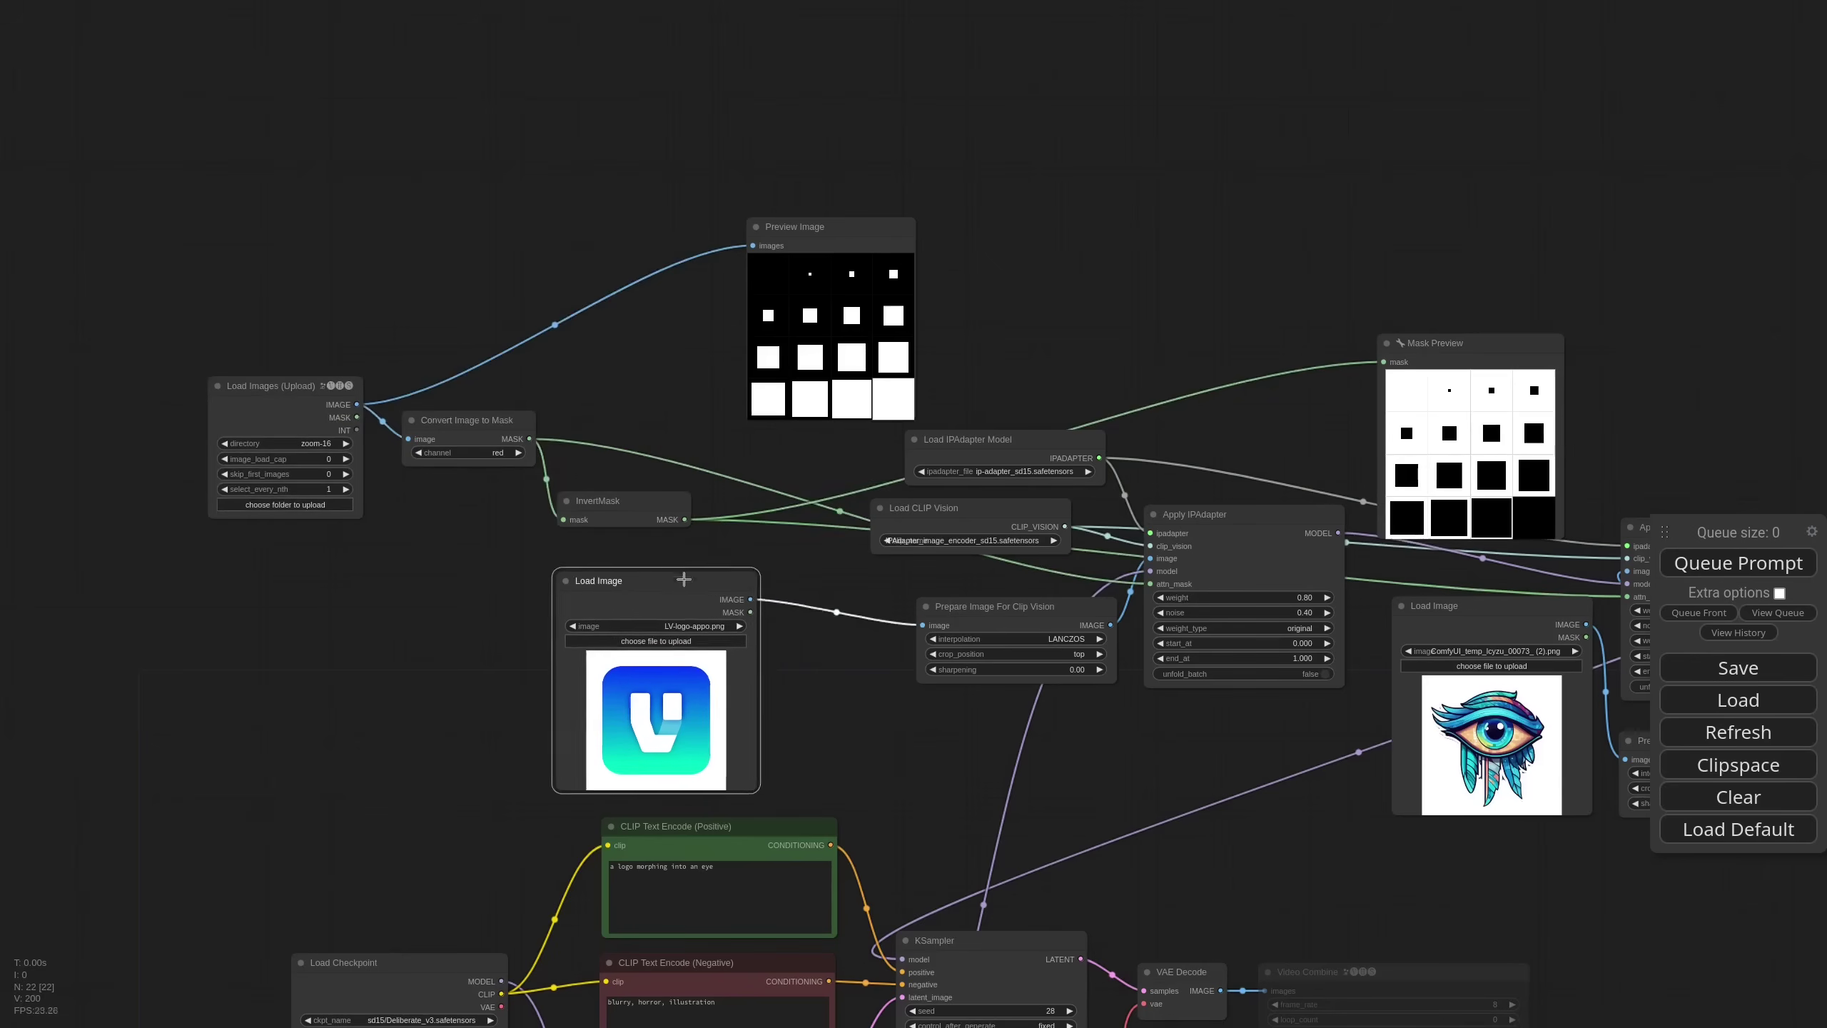
# - Rearrange the first IPAdapter branch, spacing its image preparation, CLIP Vision, model loader, Apply IPAdapter, Preview Image and logo nodes
pyautogui.moveTo(1000, 606); pyautogui.dragTo(908, 610)
pyautogui.moveTo(991, 512); pyautogui.dragTo(953, 524)
pyautogui.moveTo(987, 439); pyautogui.dragTo(961, 422)
pyautogui.moveTo(1213, 514); pyautogui.dragTo(1207, 544)
pyautogui.moveTo(815, 227); pyautogui.dragTo(723, 220)
pyautogui.moveTo(681, 582); pyautogui.dragTo(702, 563)
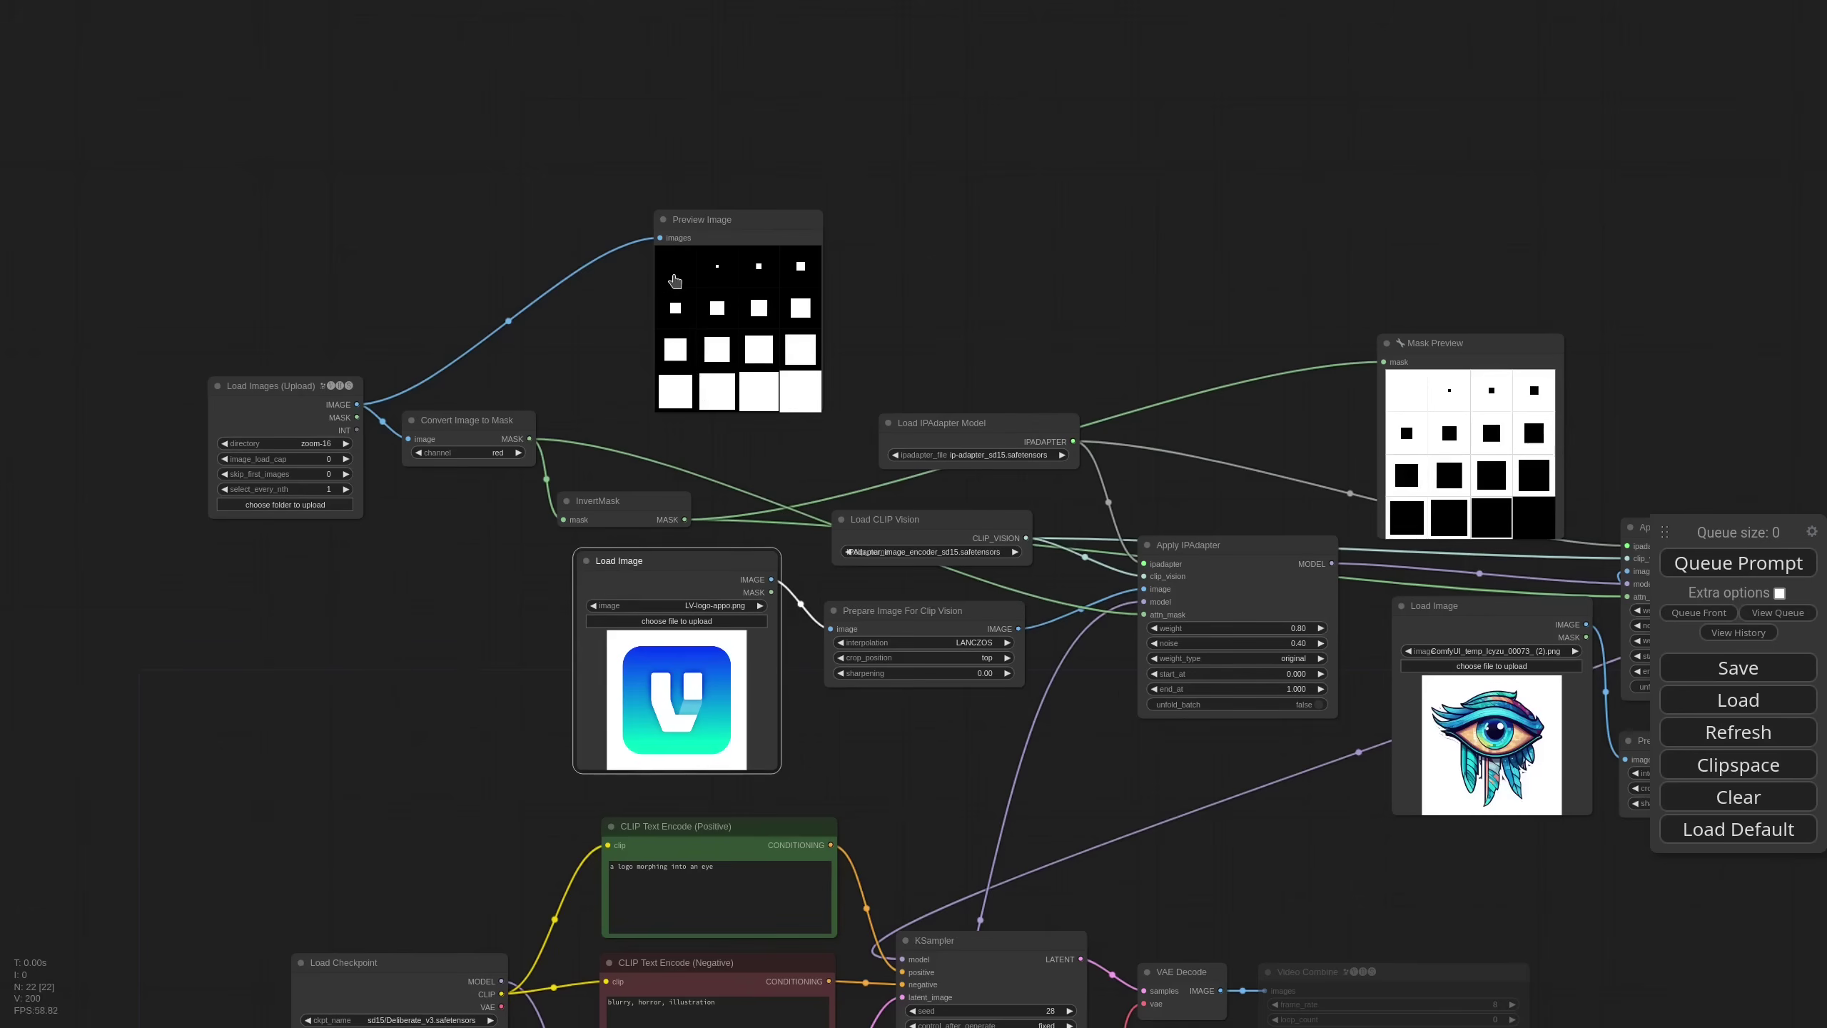
# - Place Mask Preview above InvertMask with Preview Image beside it, and tidy the Load CLIP Vision and Load IPAdapter Model nodes
pyautogui.moveTo(631, 511); pyautogui.dragTo(702, 402)
pyautogui.moveTo(1194, 779); pyautogui.dragTo(997, 766)
pyautogui.moveTo(490, 378); pyautogui.dragTo(508, 412)
pyautogui.moveTo(1235, 334); pyautogui.dragTo(366, 162)
pyautogui.moveTo(619, 206); pyautogui.dragTo(938, 190)
pyautogui.moveTo(383, 167); pyautogui.dragTo(520, 195)
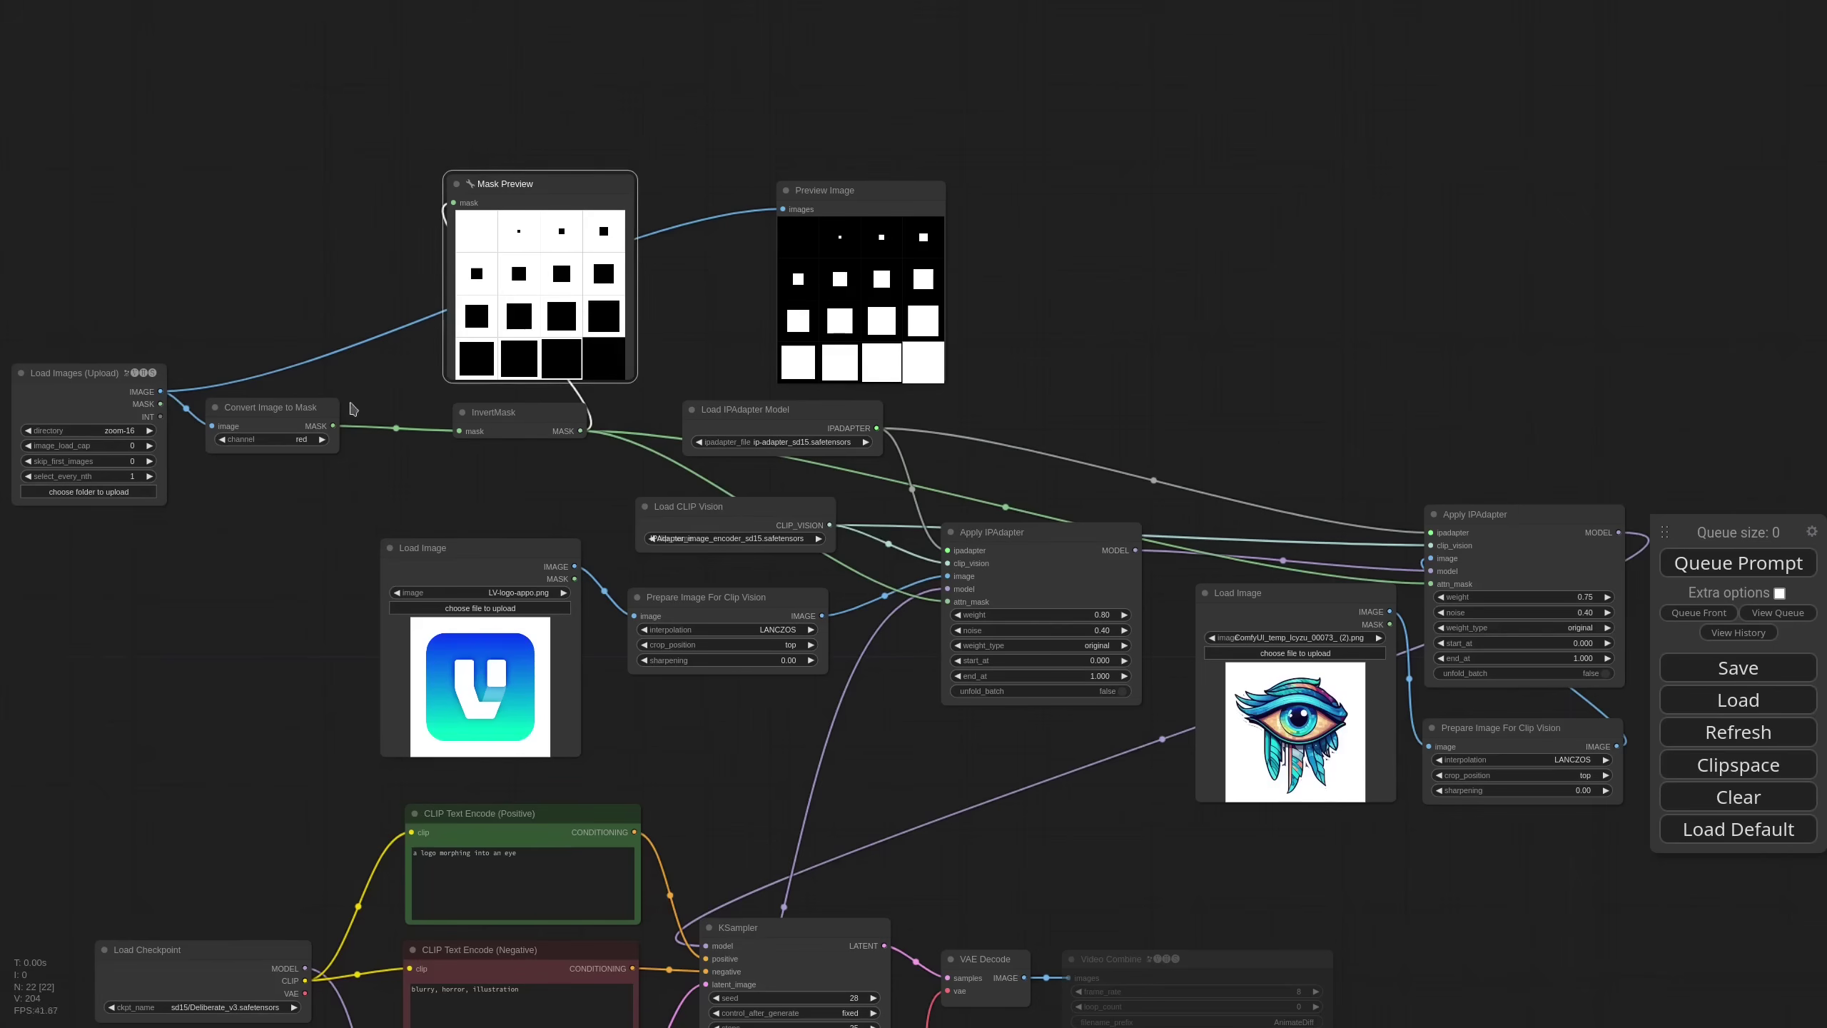
pyautogui.moveTo(1546, 595); pyautogui.dragTo(1455, 586)
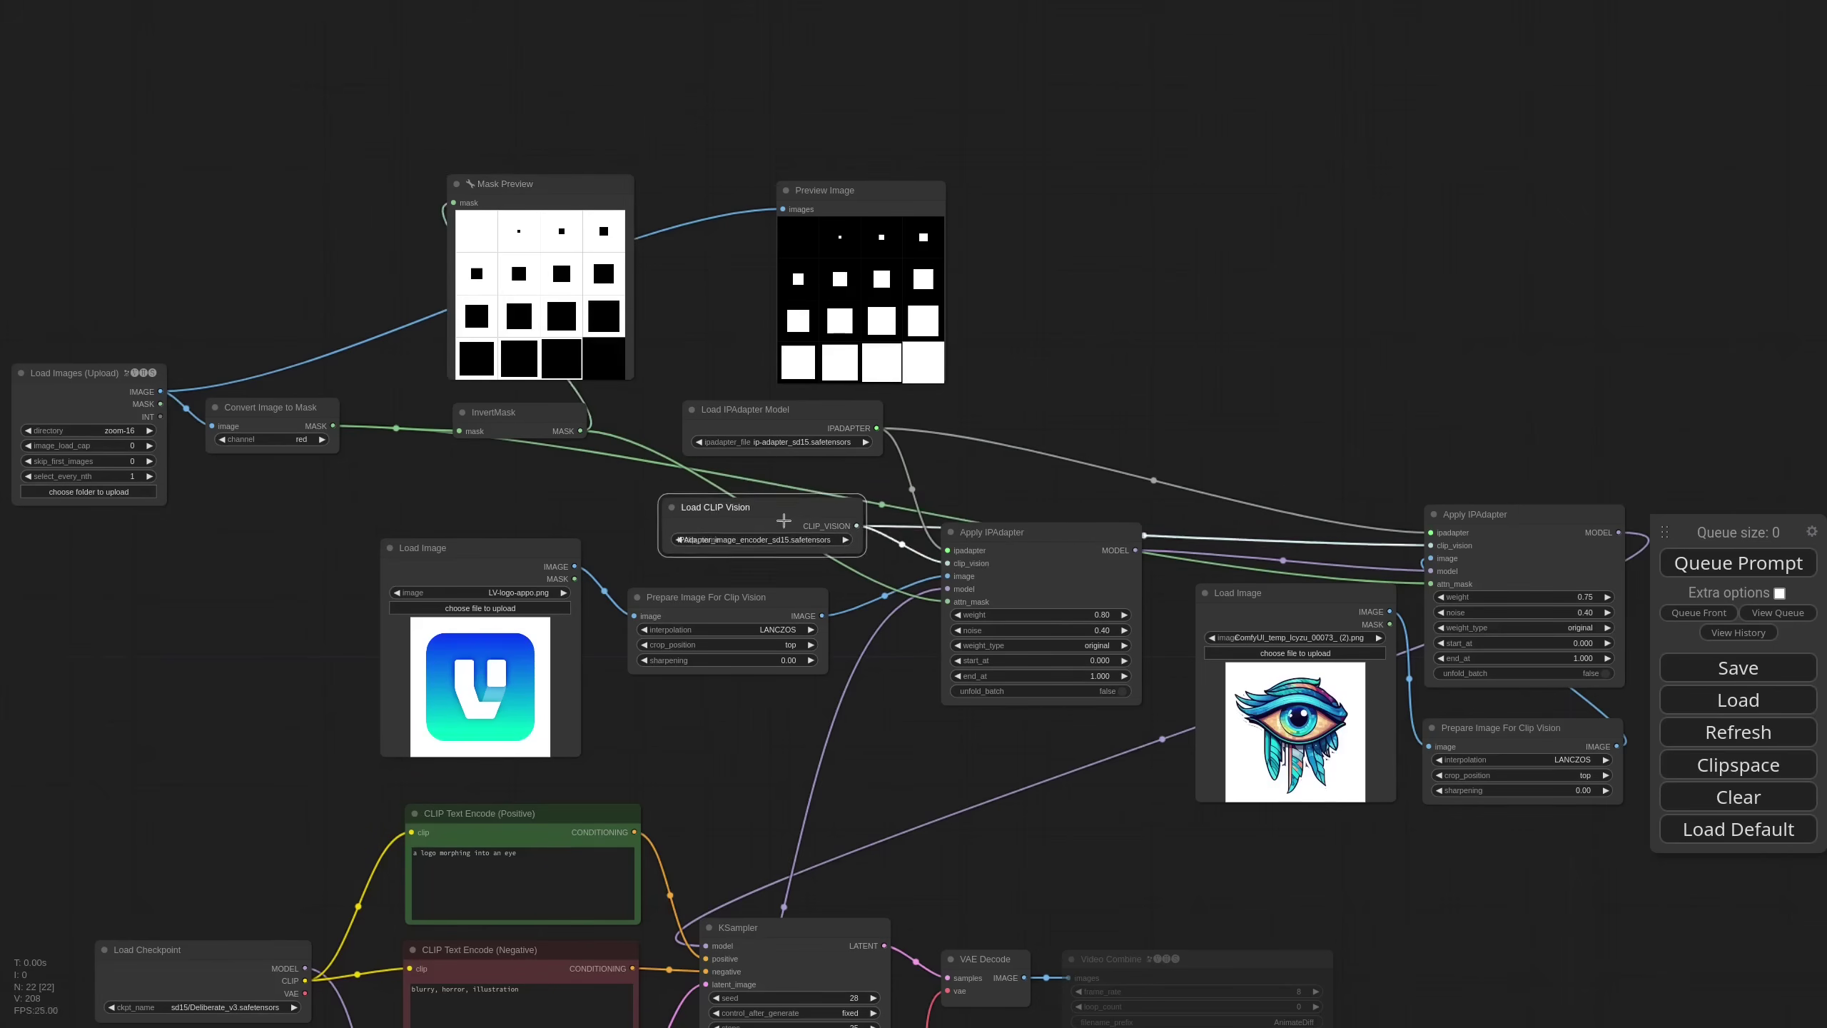
pyautogui.moveTo(818, 428); pyautogui.dragTo(876, 440)
# - Add "(flat white background:1.3)" to the positive prompt and remove "illustration" from the negative prompt
pyautogui.moveTo(618, 545); pyautogui.dragTo(625, 238)
pyautogui.scroll(5, 348, 652)
pyautogui.scroll(1, 347, 651)
pyautogui.click(692, 561)
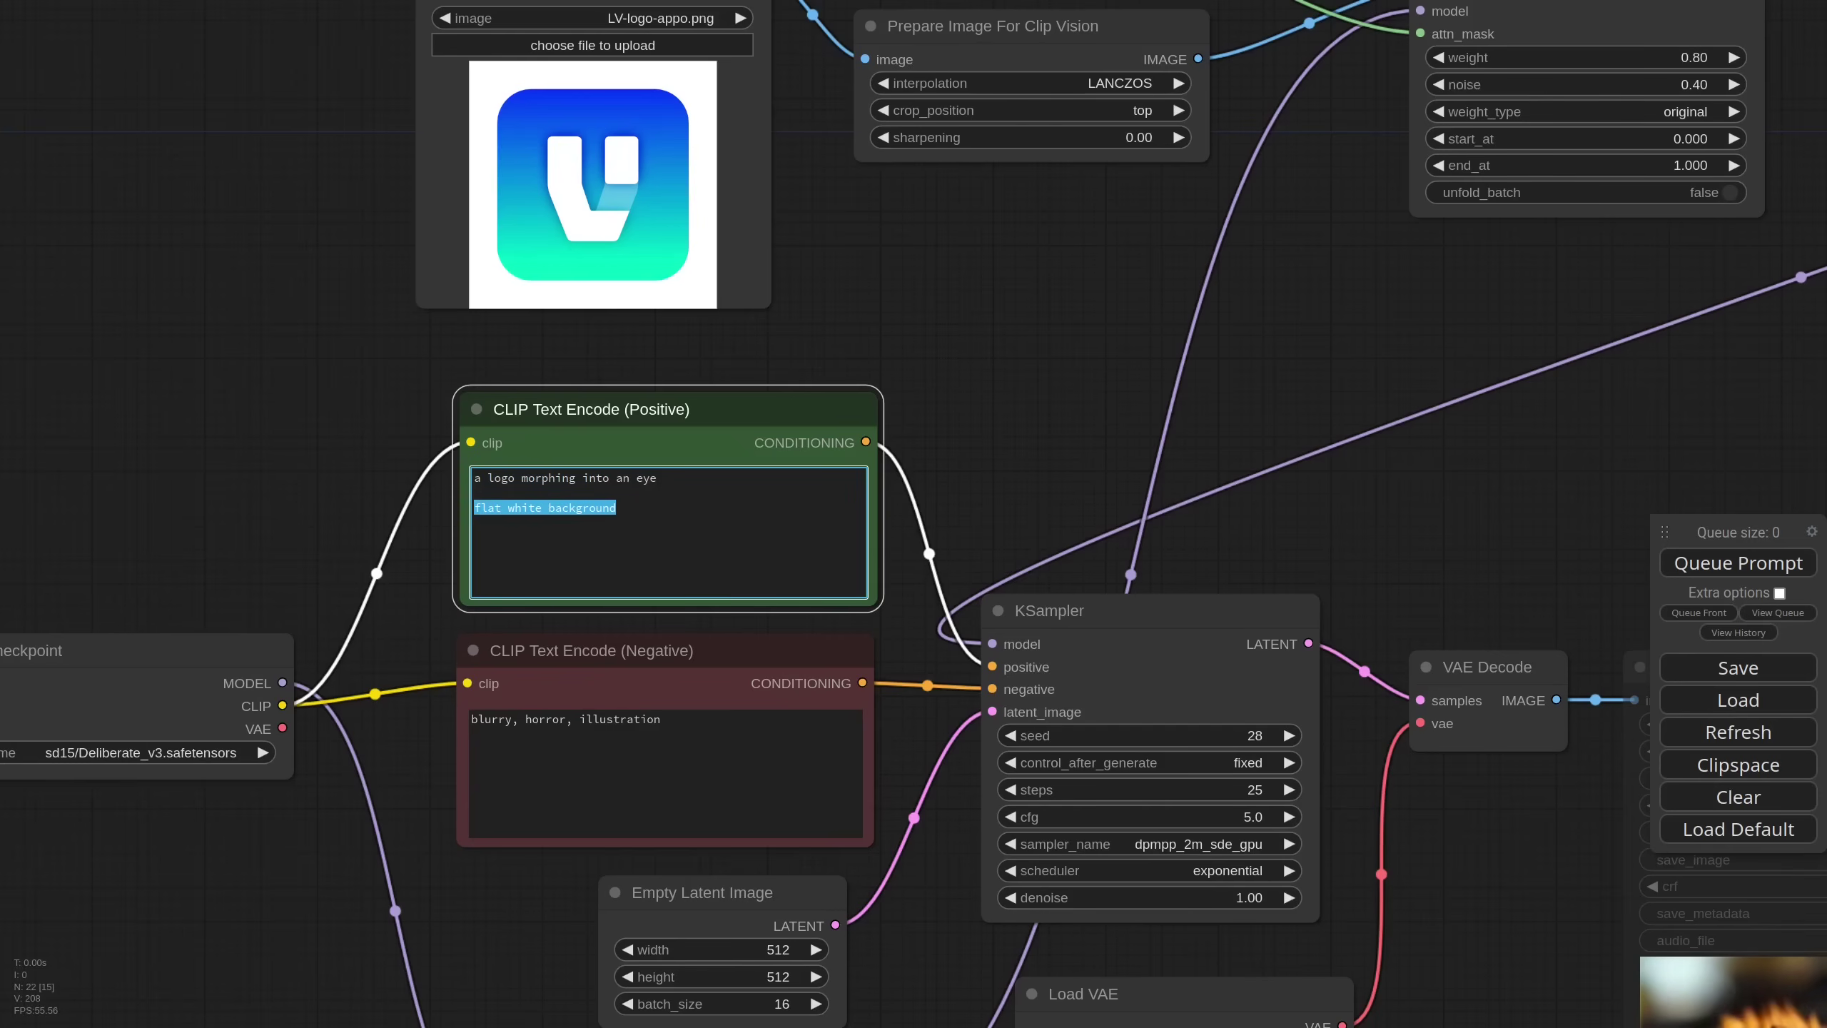
pyautogui.doubleClick(645, 726)
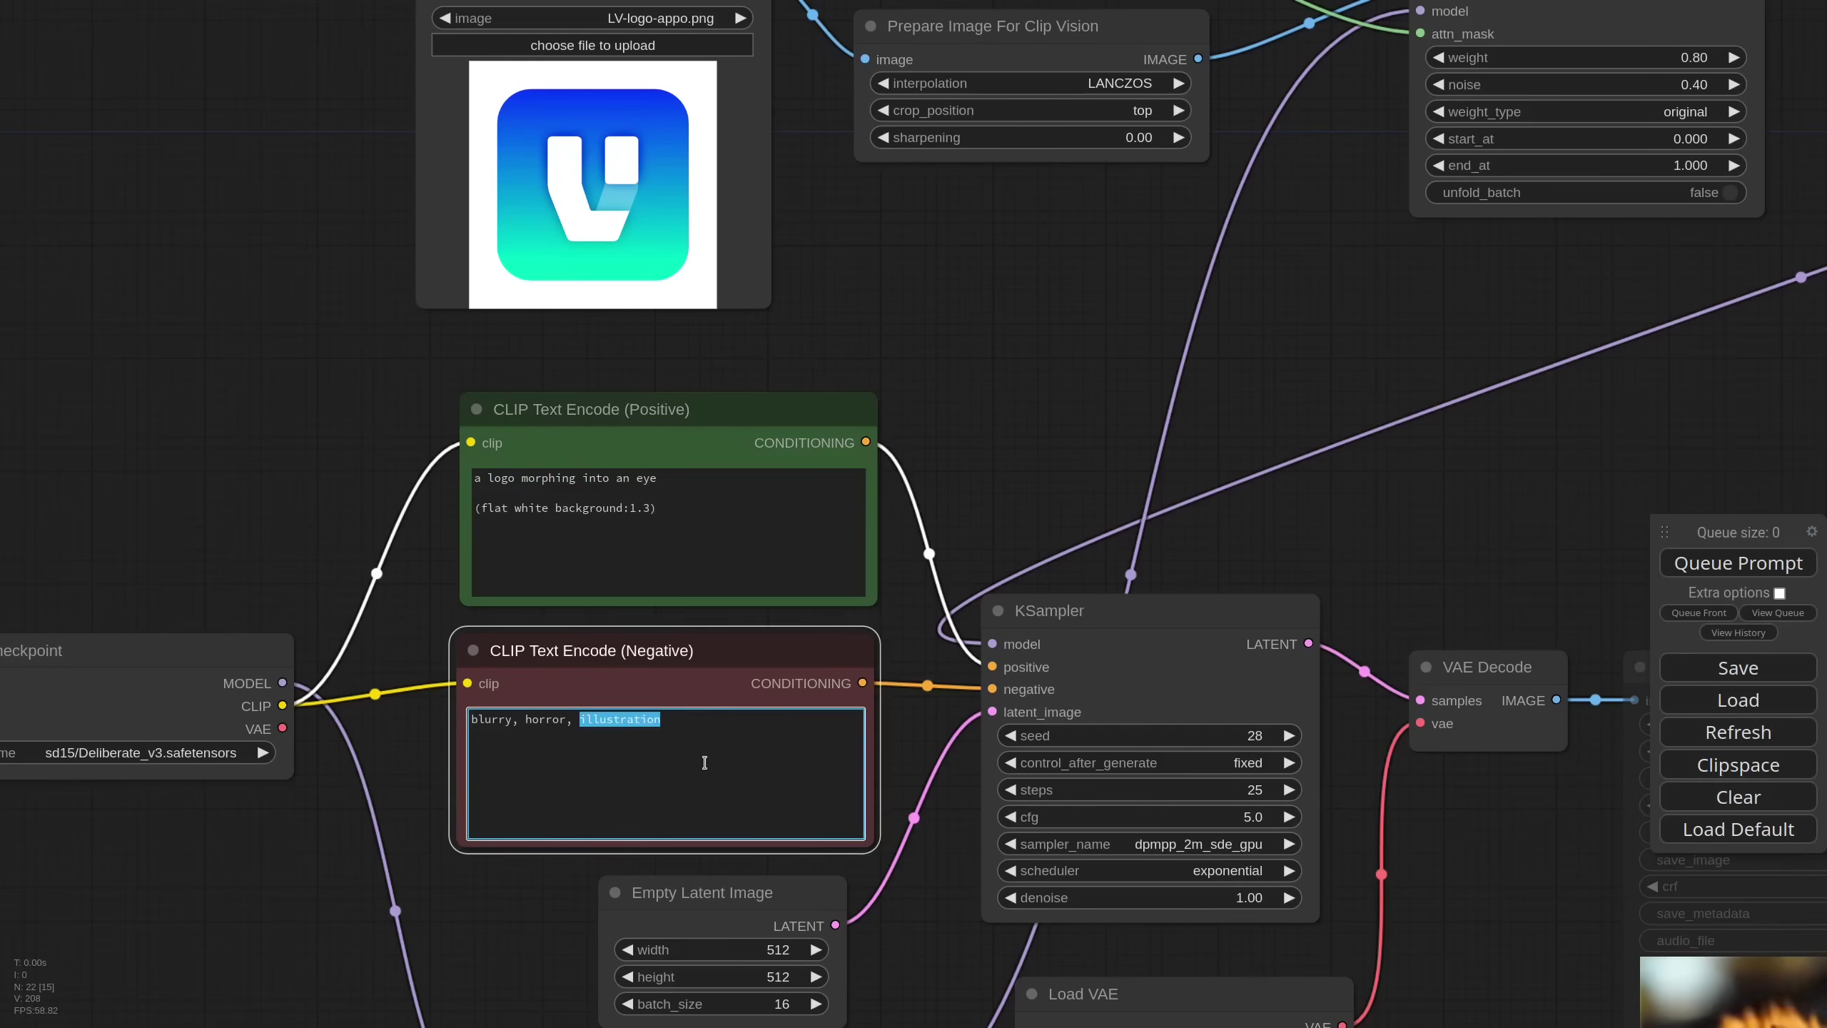
# - Set the IPAdapter model to ip-adapter-plus_sd15.safetensors and the weight of both Apply IPAdapter nodes to 1.00
pyautogui.scroll(-5, 358, 446)
pyautogui.moveTo(714, 379); pyautogui.dragTo(665, 500)
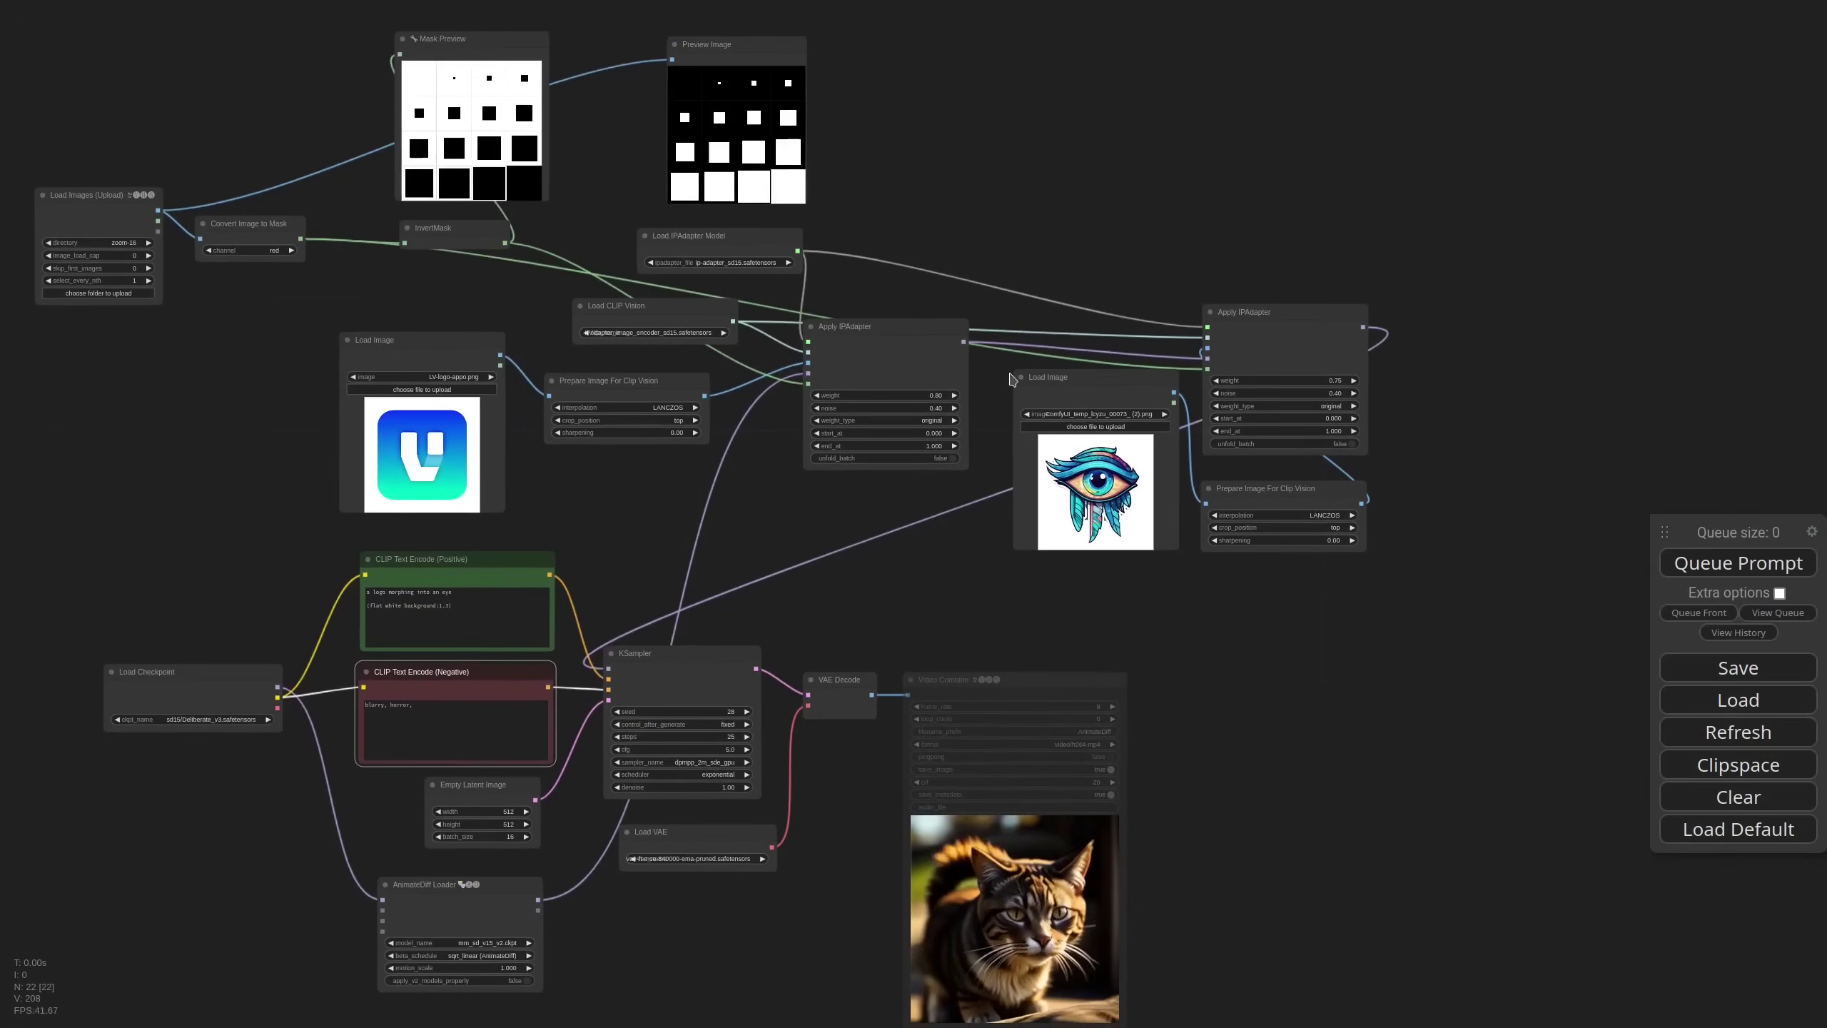
pyautogui.scroll(6, 575, 292)
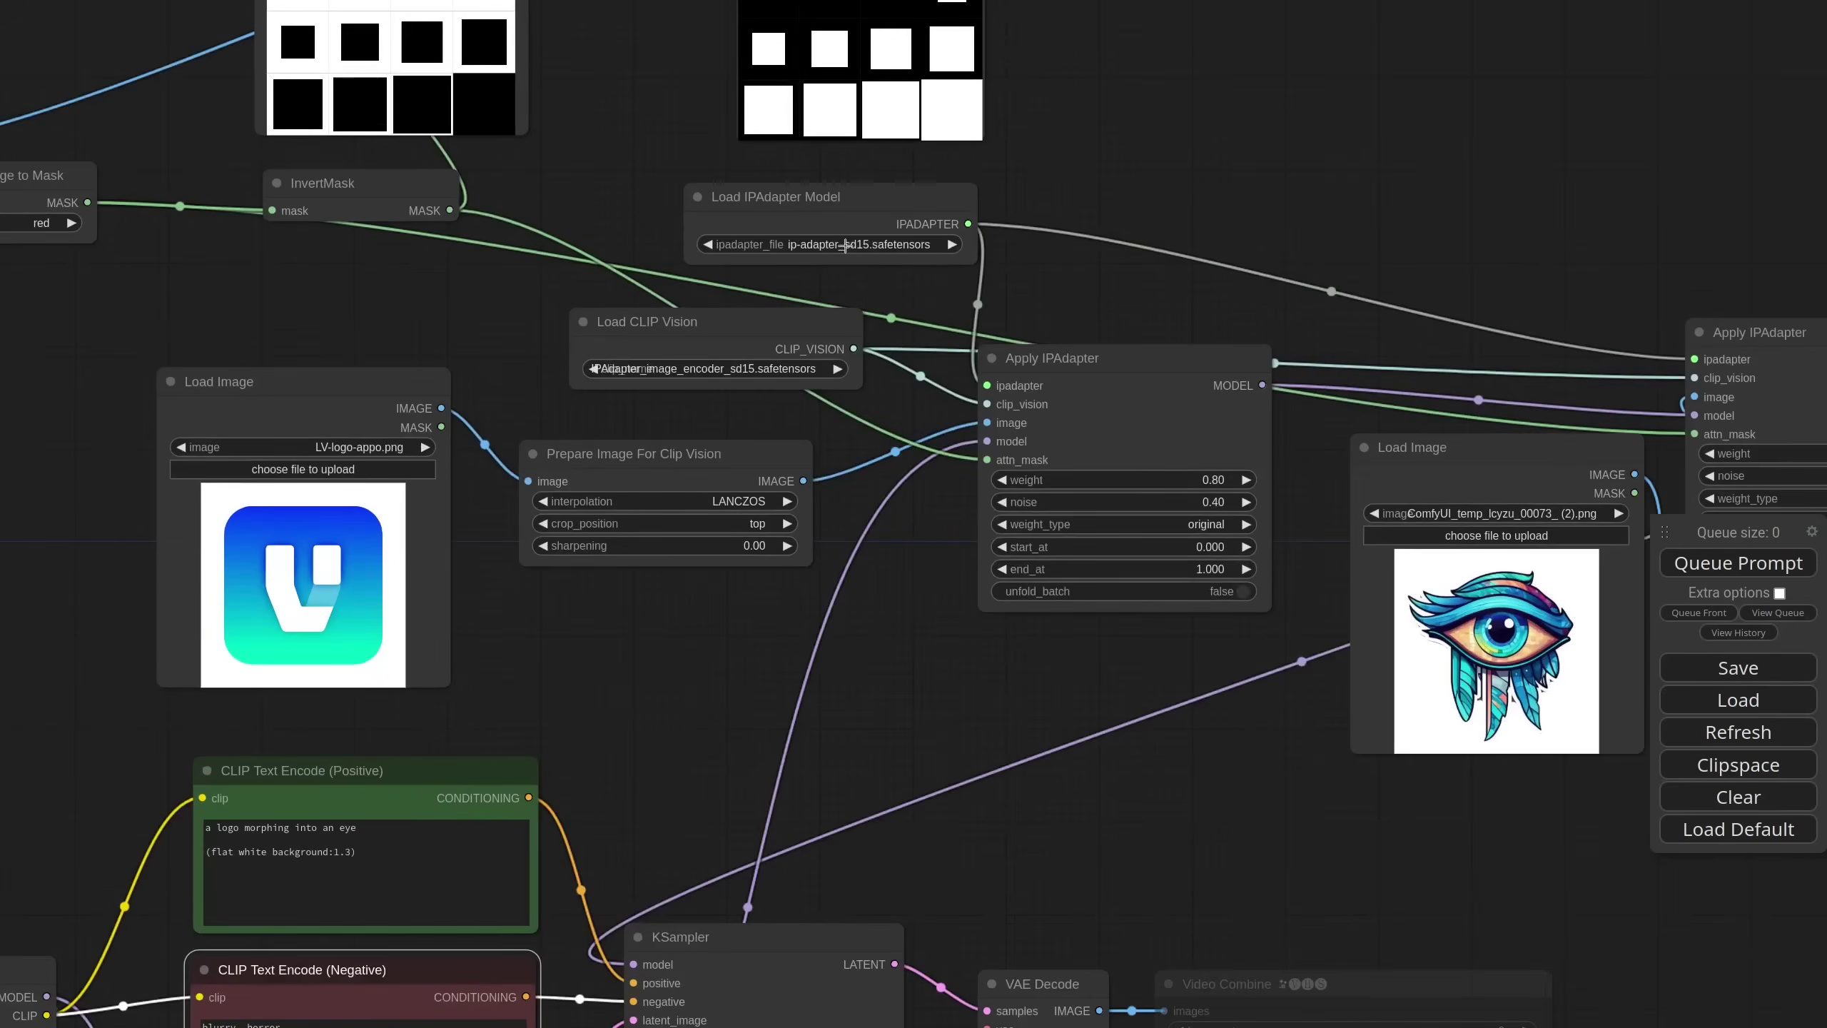
pyautogui.click(846, 246)
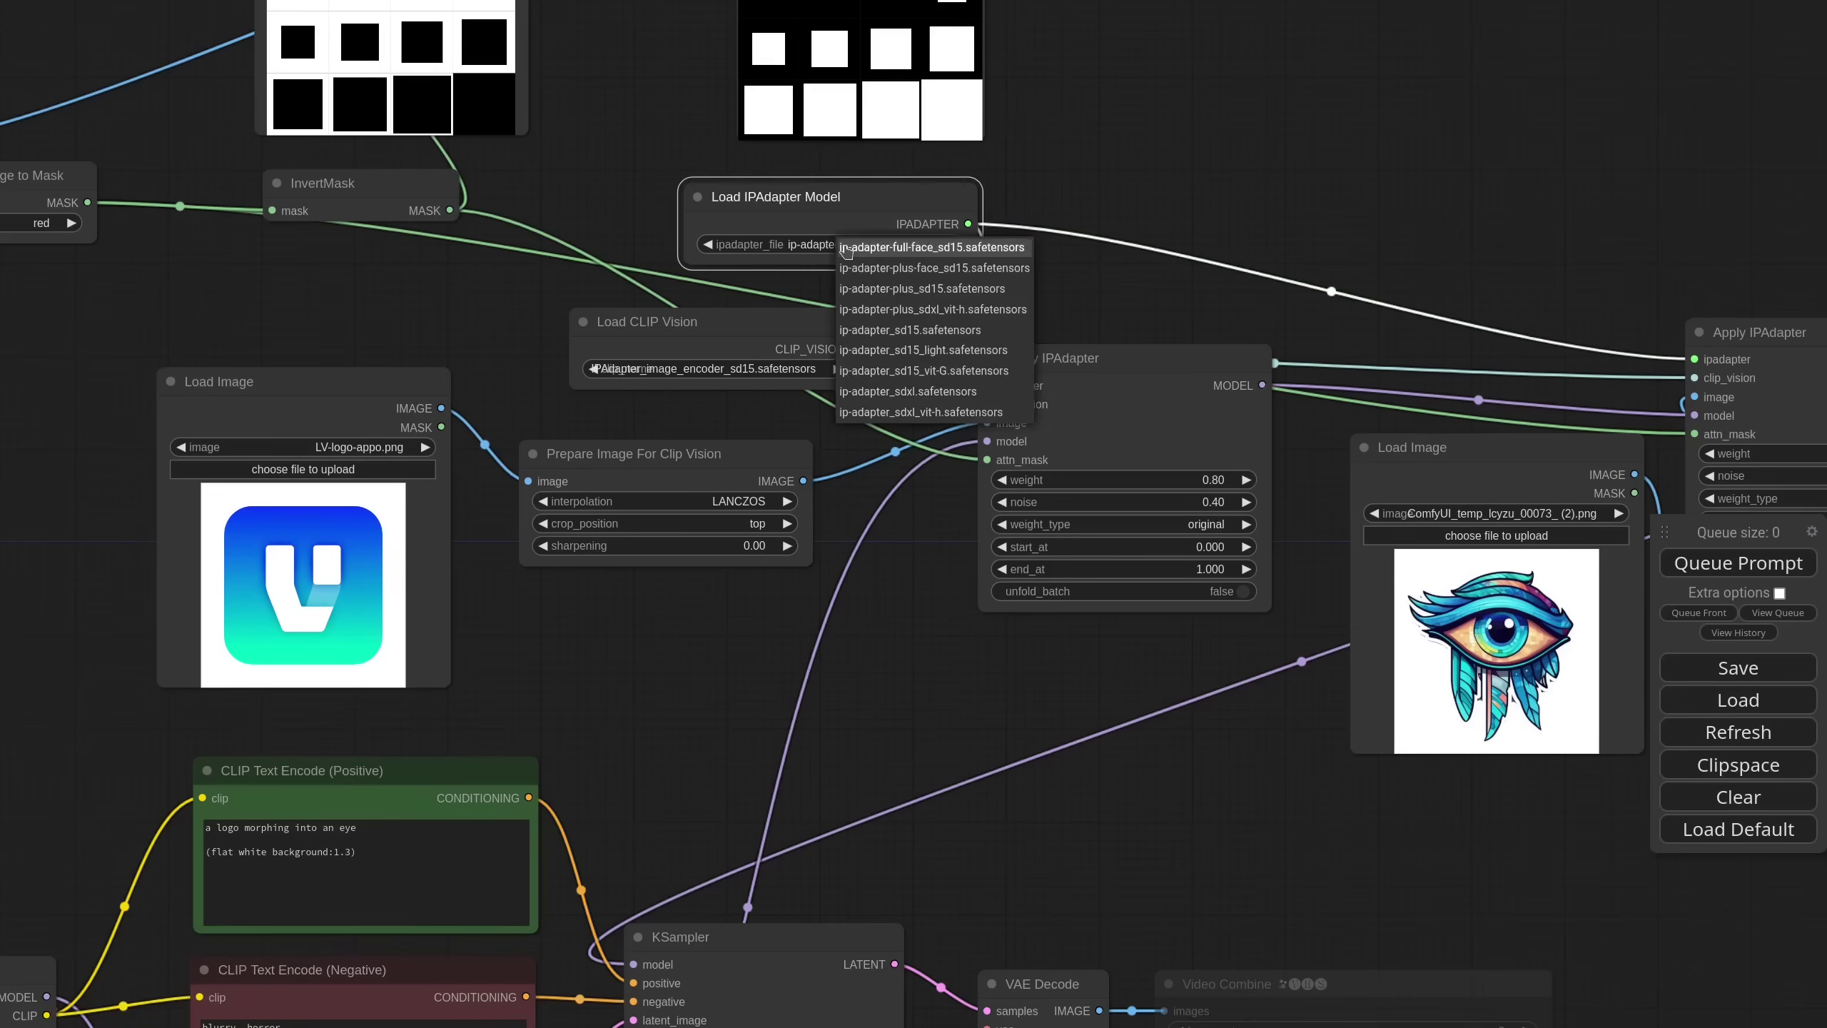
pyautogui.click(942, 288)
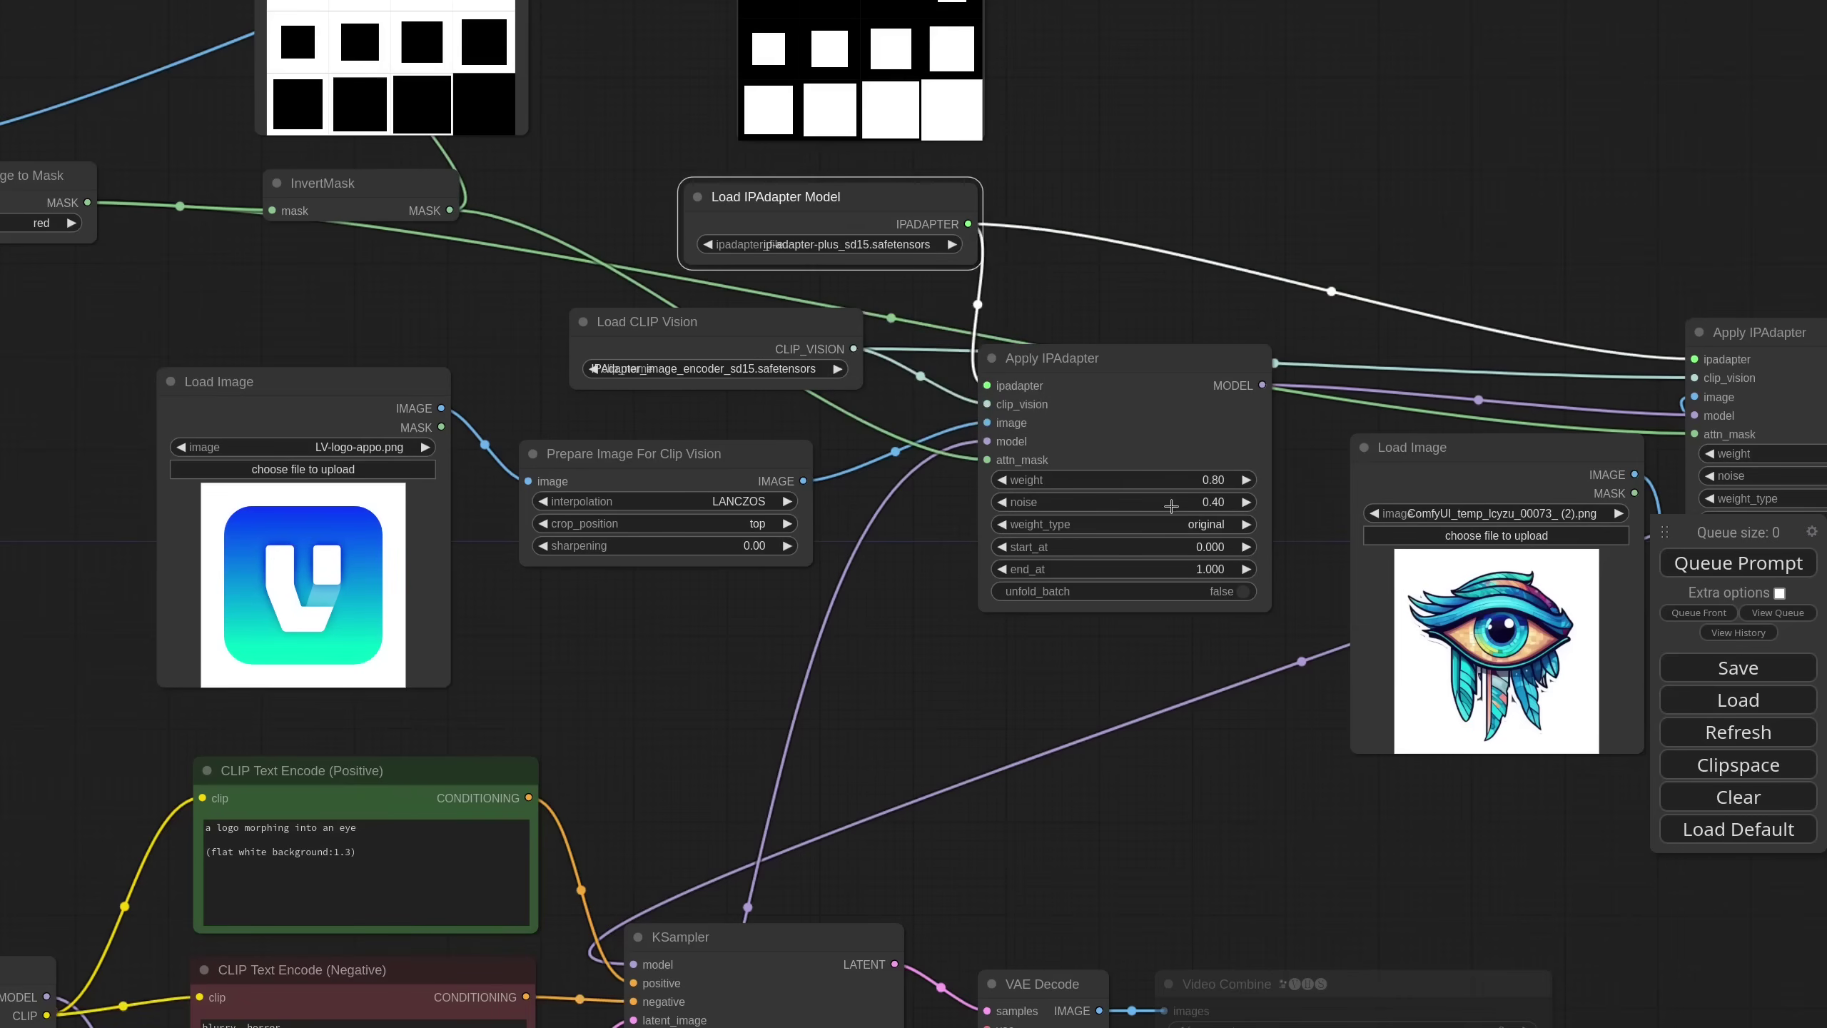
pyautogui.click(1216, 483)
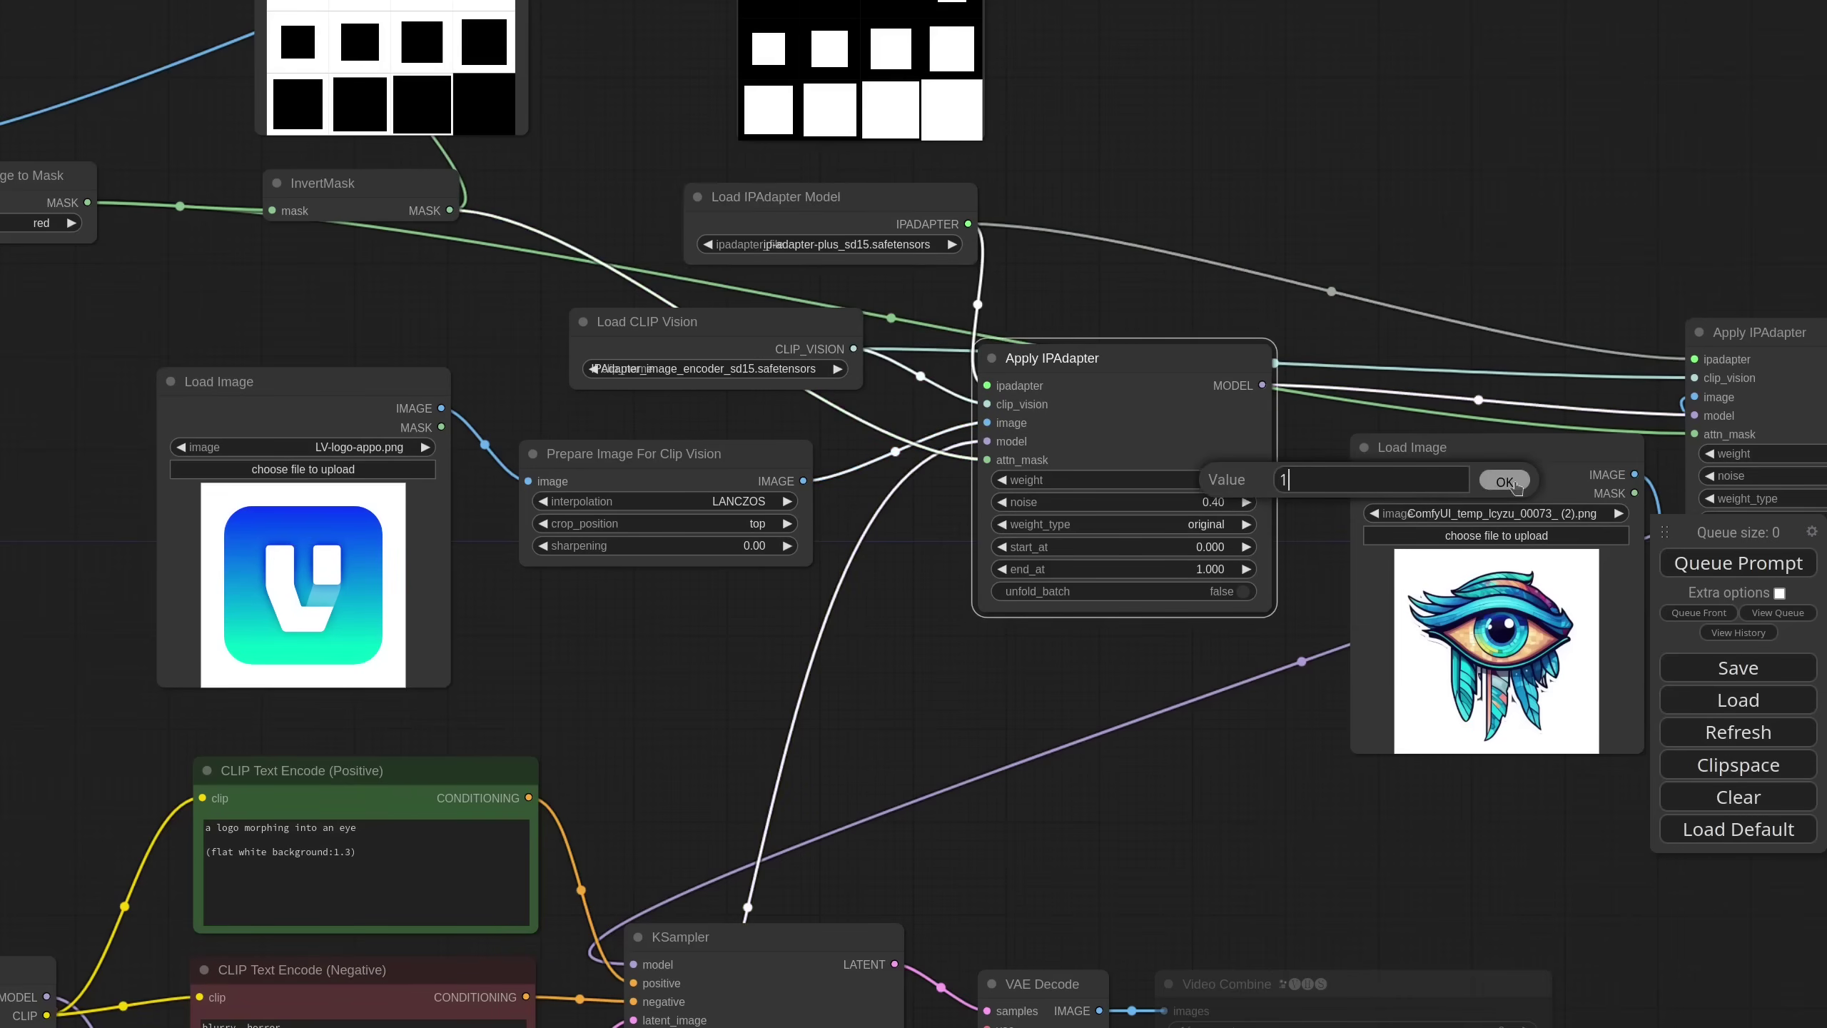
pyautogui.scroll(-5, 1511, 479)
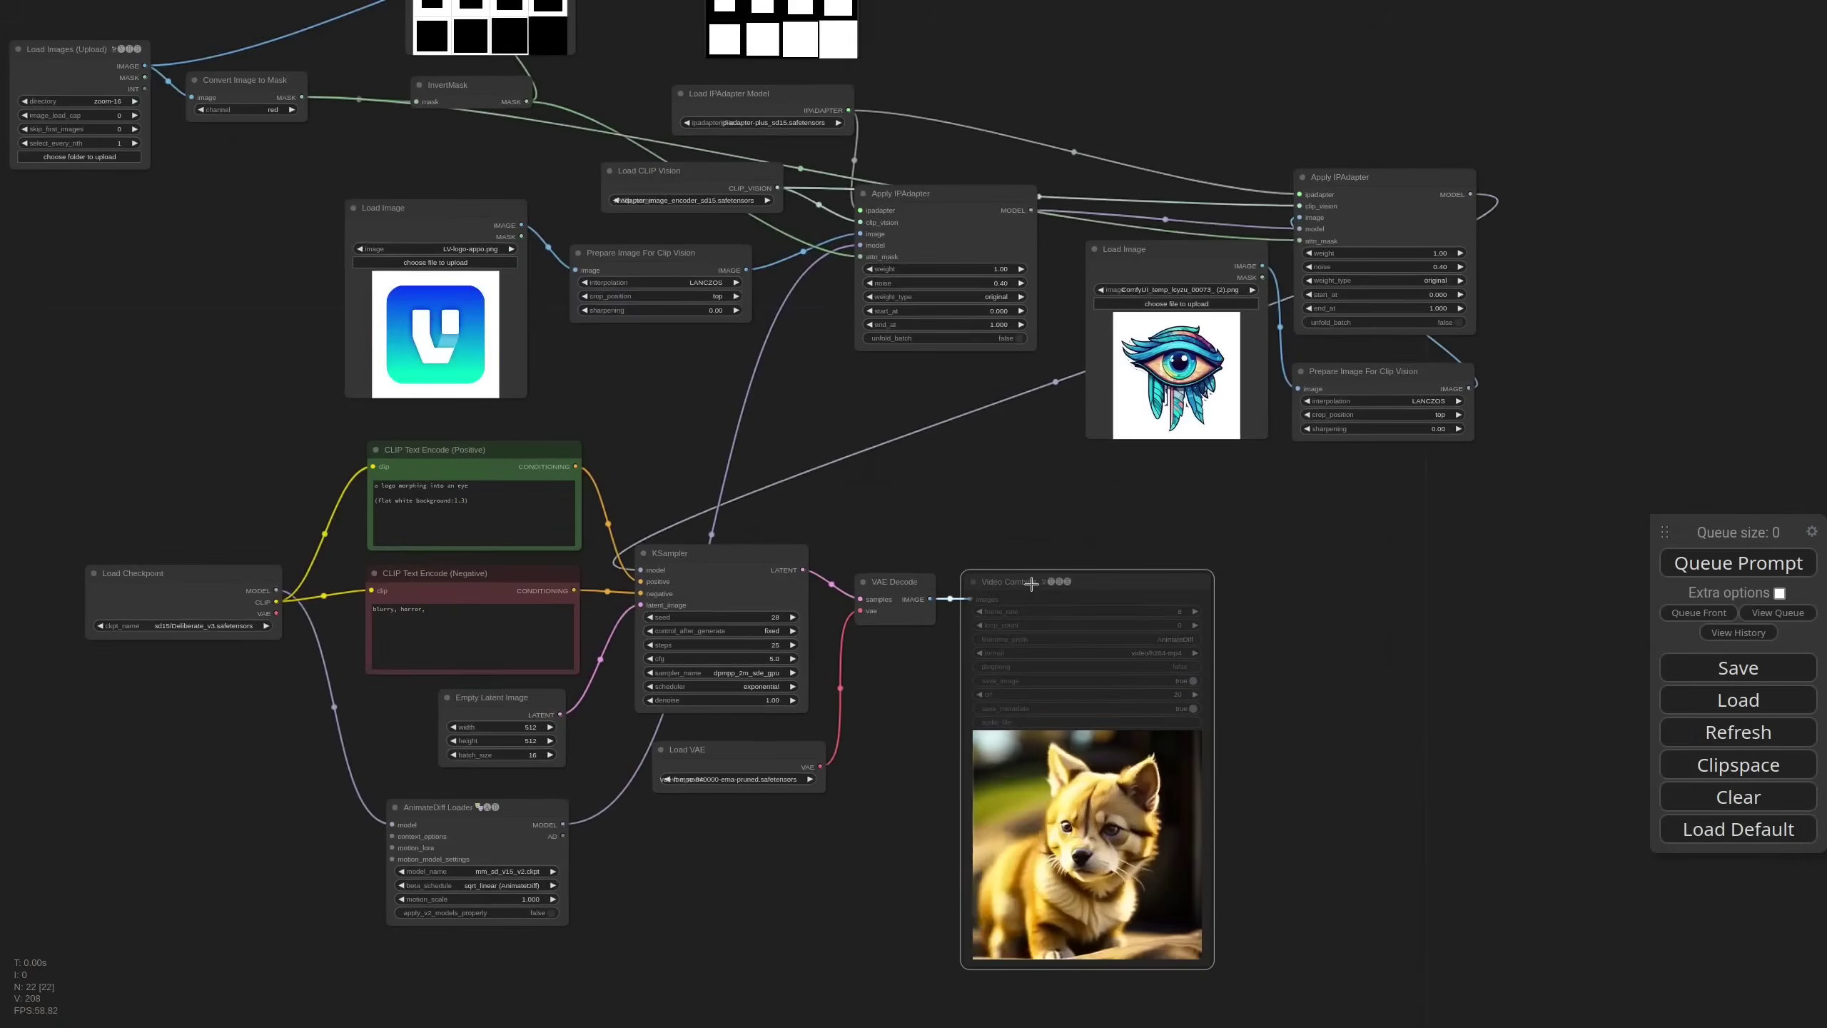
# - Unmute Video Combine, queue the prompt, and inspect the logo-to-eye animation
pyautogui.hotkey('ctrl', 'm')
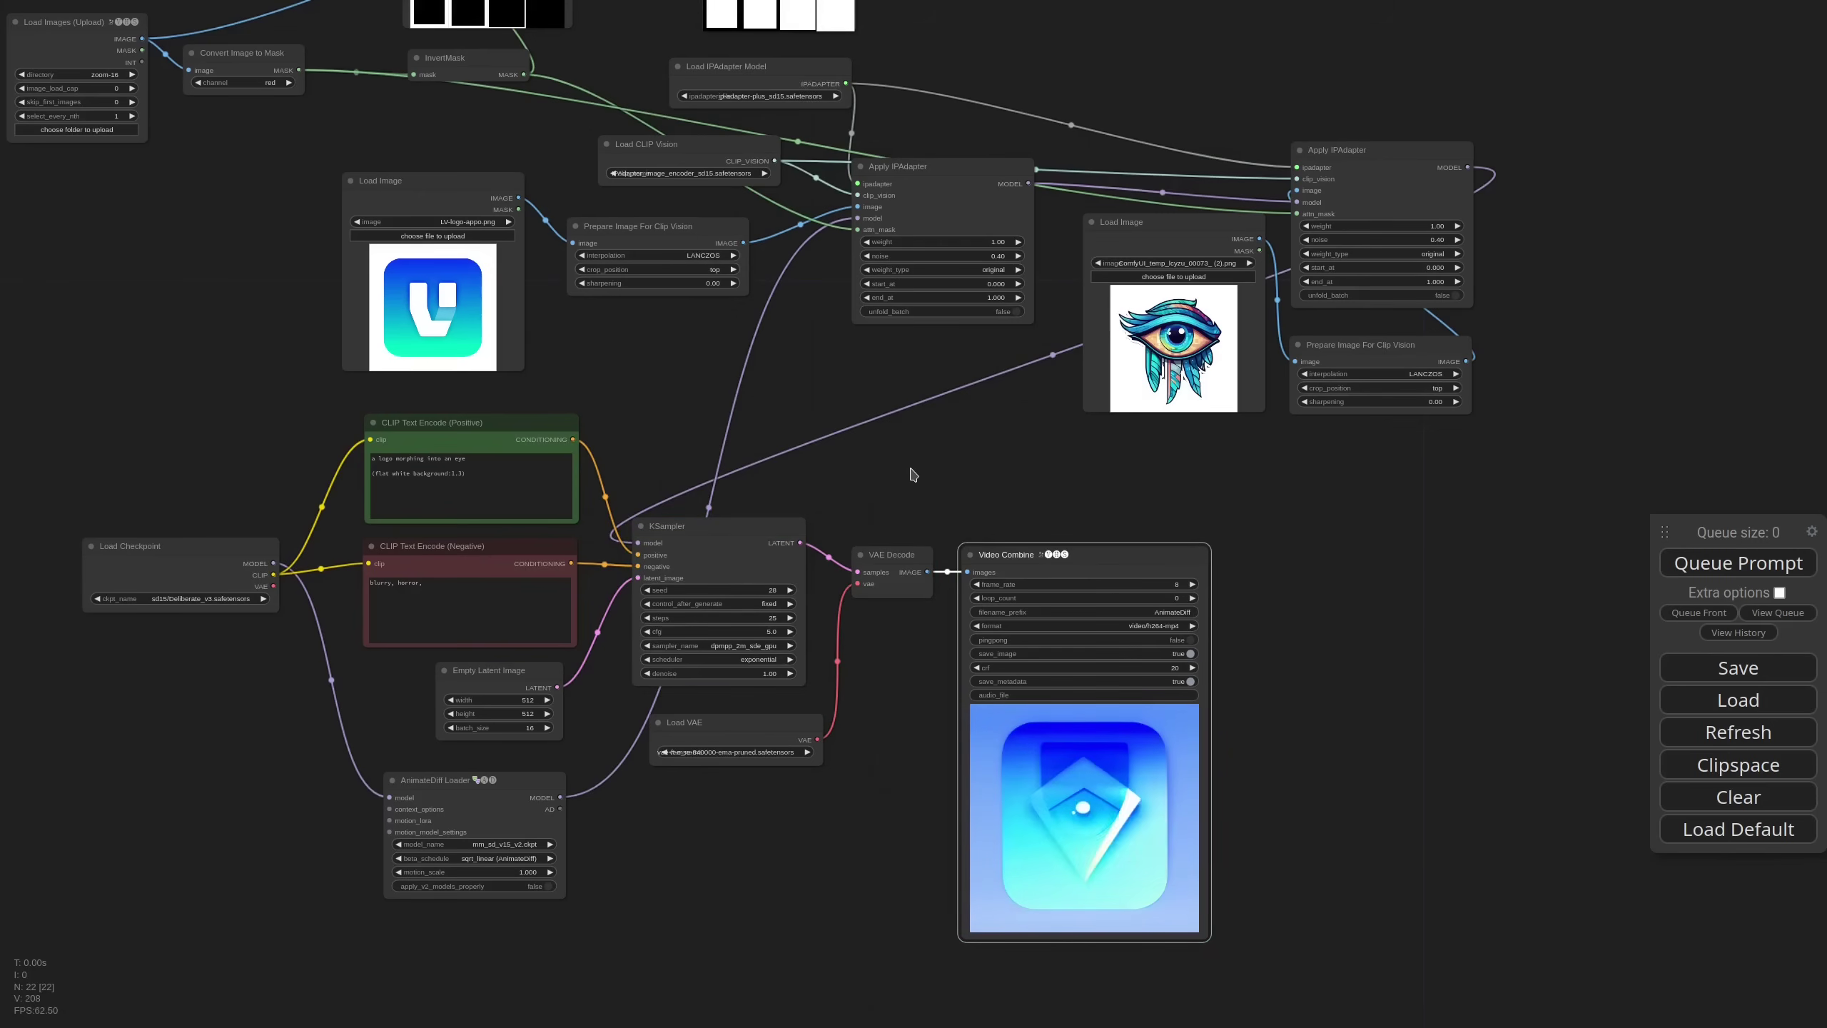
pyautogui.scroll(-2, 888, 423)
pyautogui.scroll(4, 851, 772)
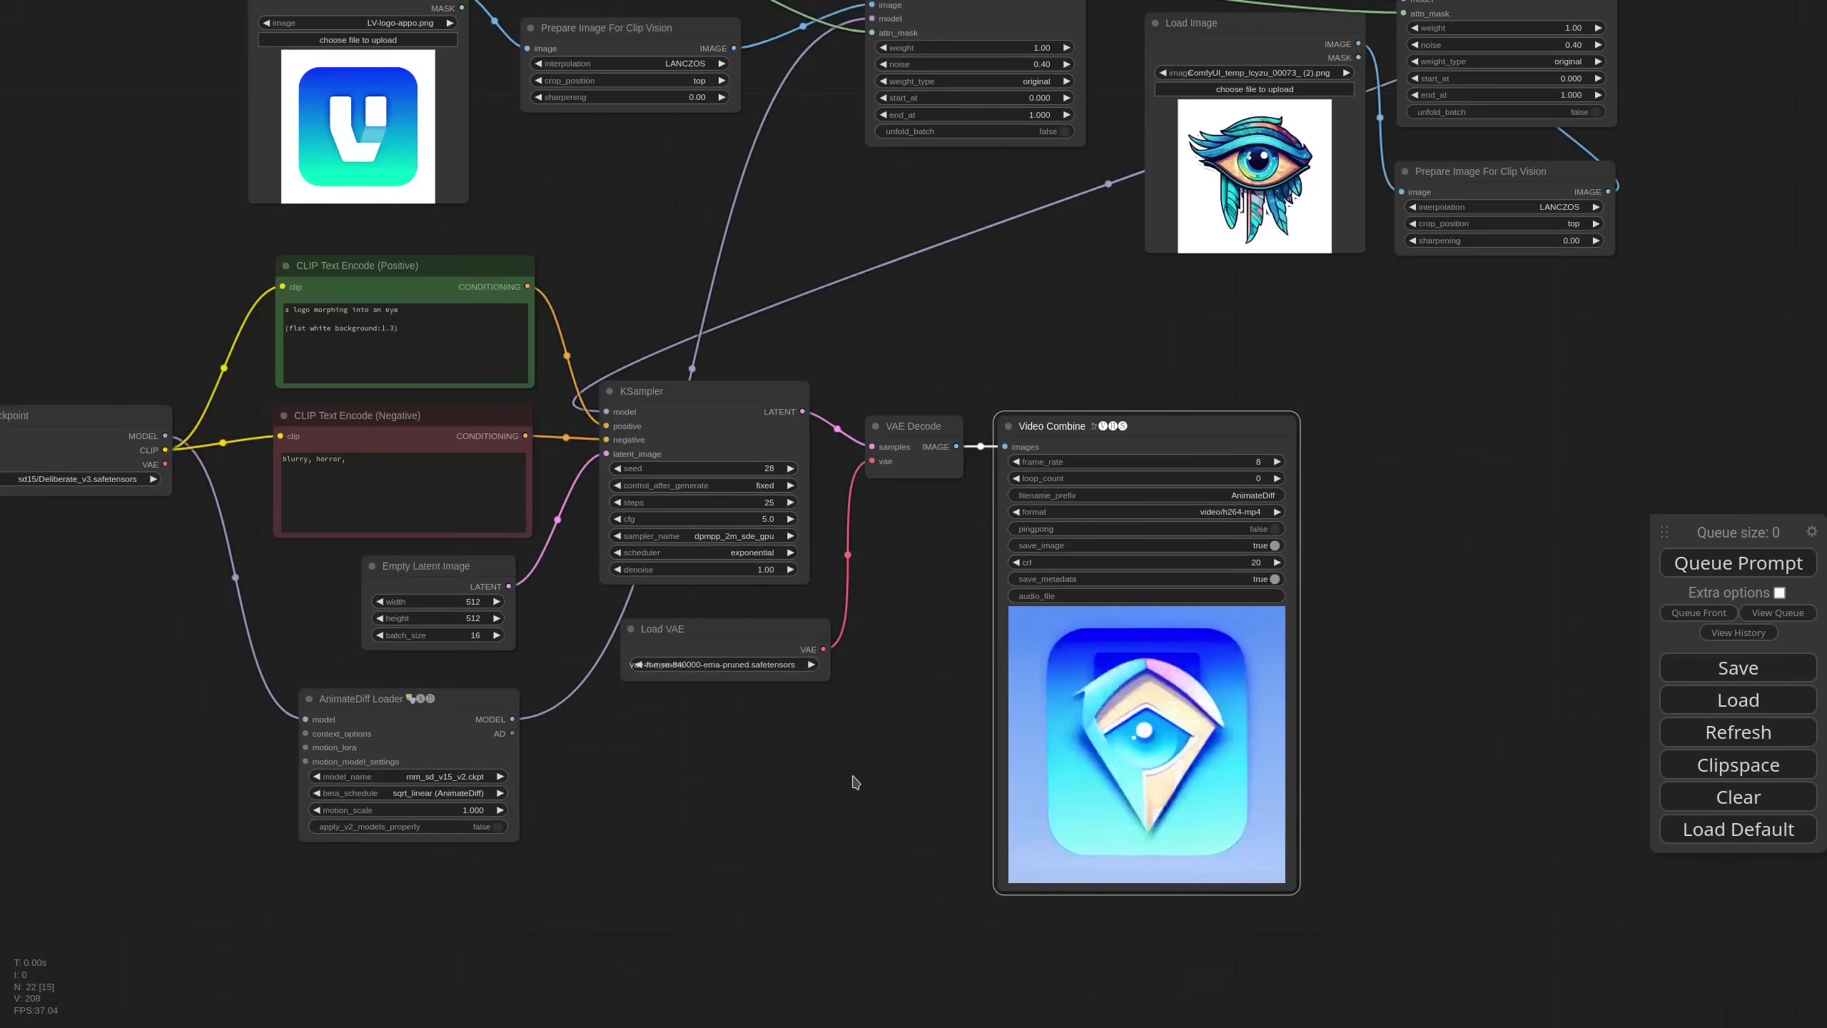
pyautogui.scroll(-1, 863, 740)
pyautogui.moveTo(633, 251); pyautogui.dragTo(647, 262)
pyautogui.moveTo(575, 99); pyautogui.dragTo(582, 98)
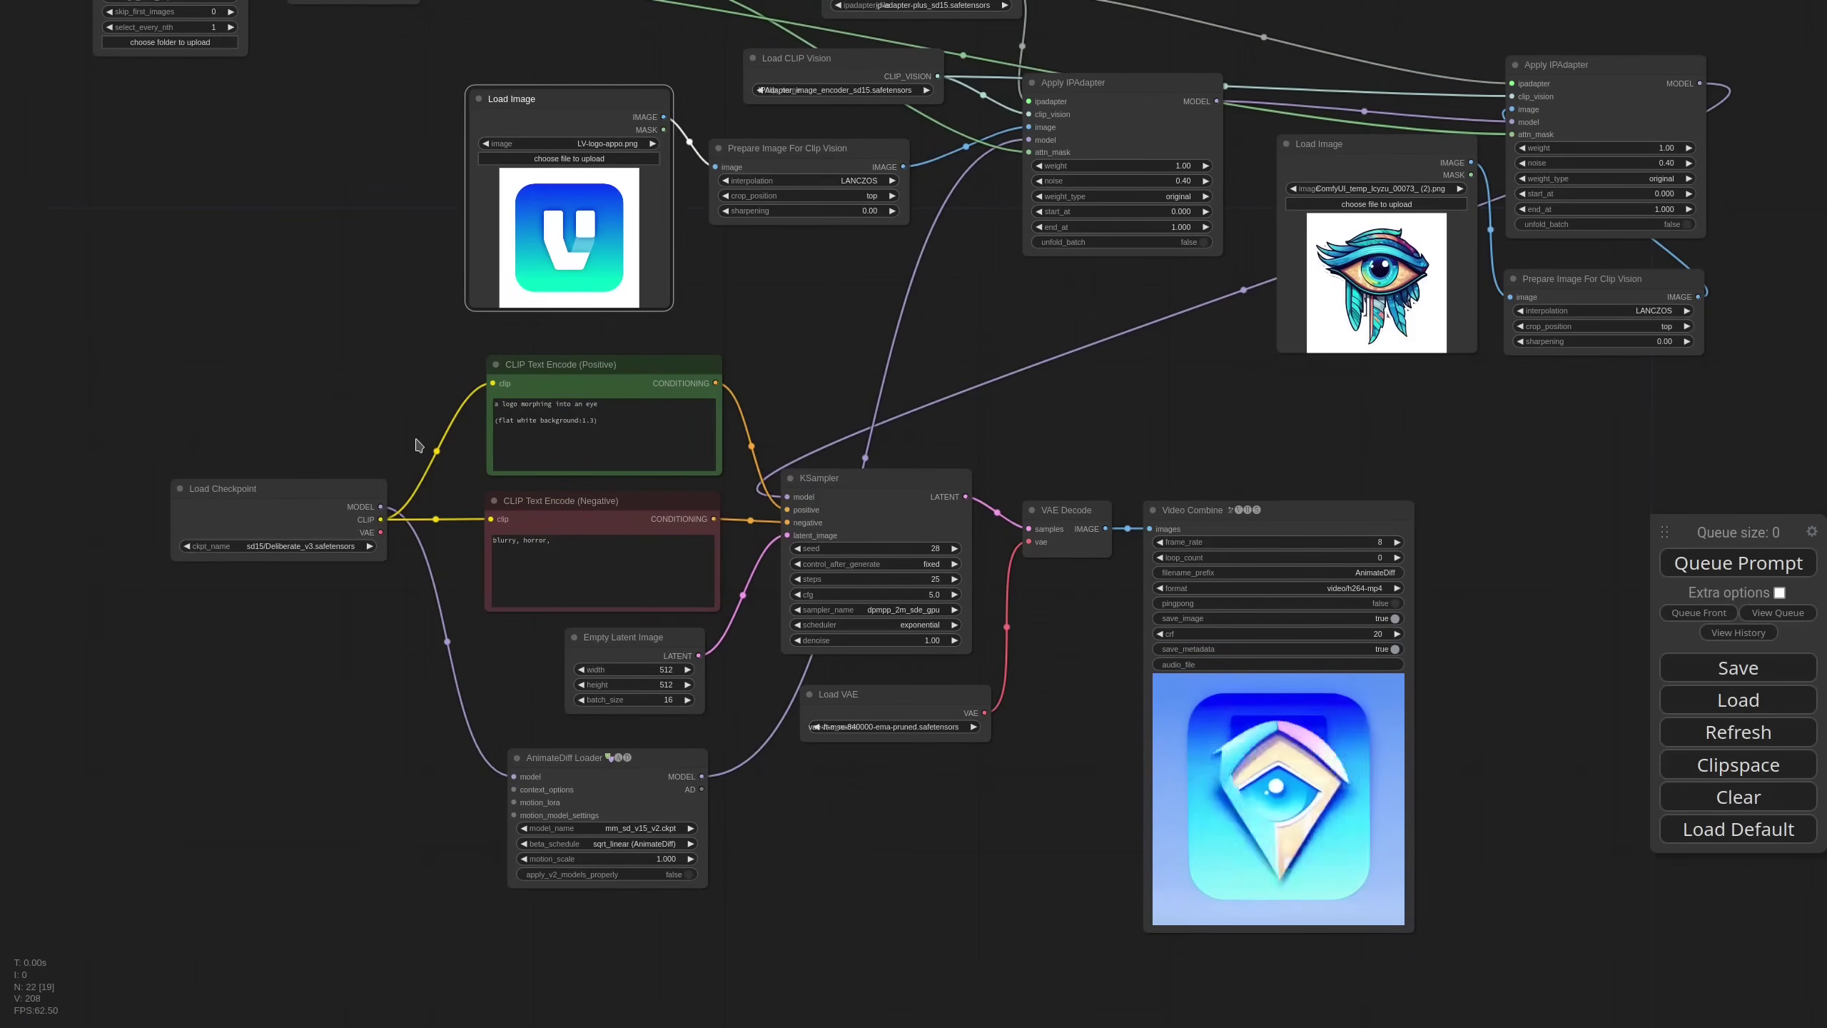
# - Search the node library for "control" and add an ACN_AdvancedControlNetApply node below Load VAE
pyautogui.doubleClick(869, 841)
pyautogui.write('control')
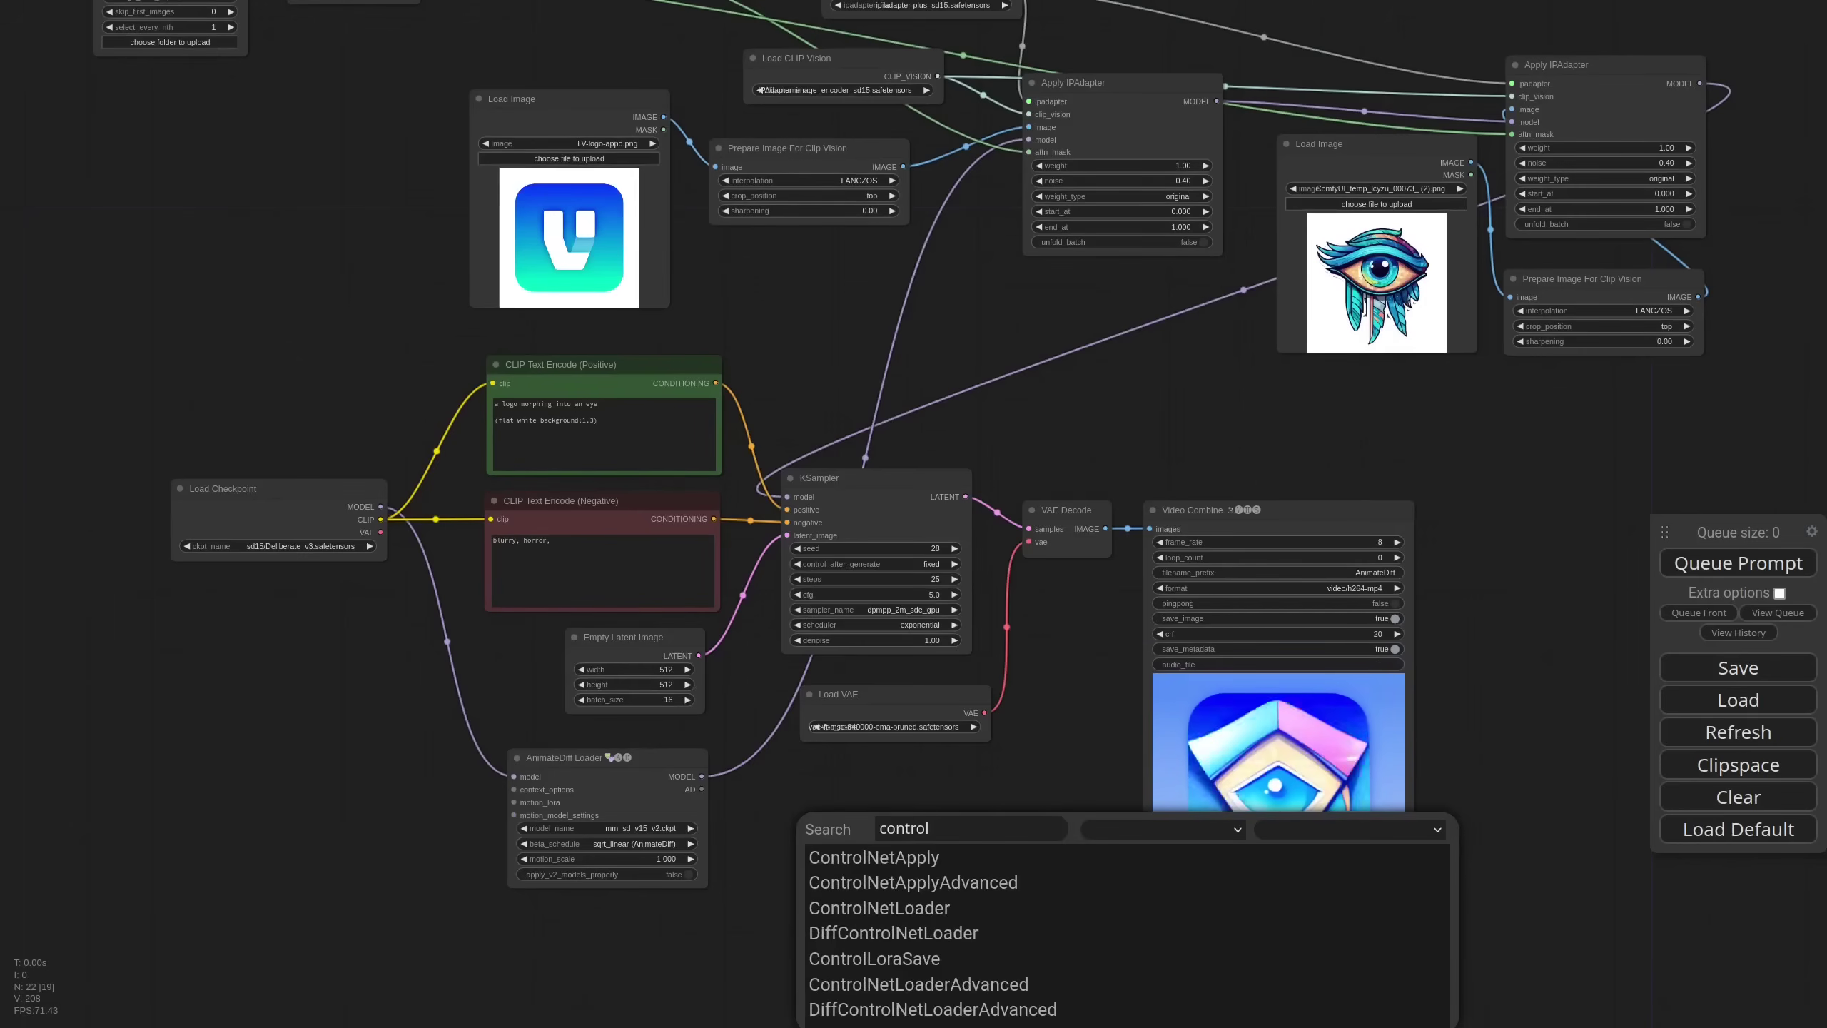
pyautogui.press('Down')
pyautogui.press('Down')
pyautogui.press('Down')
pyautogui.press('Down')
pyautogui.press('Down')
pyautogui.press('Down')
pyautogui.press('Down')
pyautogui.press('Down')
pyautogui.press('Down')
pyautogui.press('Up')
pyautogui.press('Up')
pyautogui.press('Up')
pyautogui.press('Up')
pyautogui.press('Up')
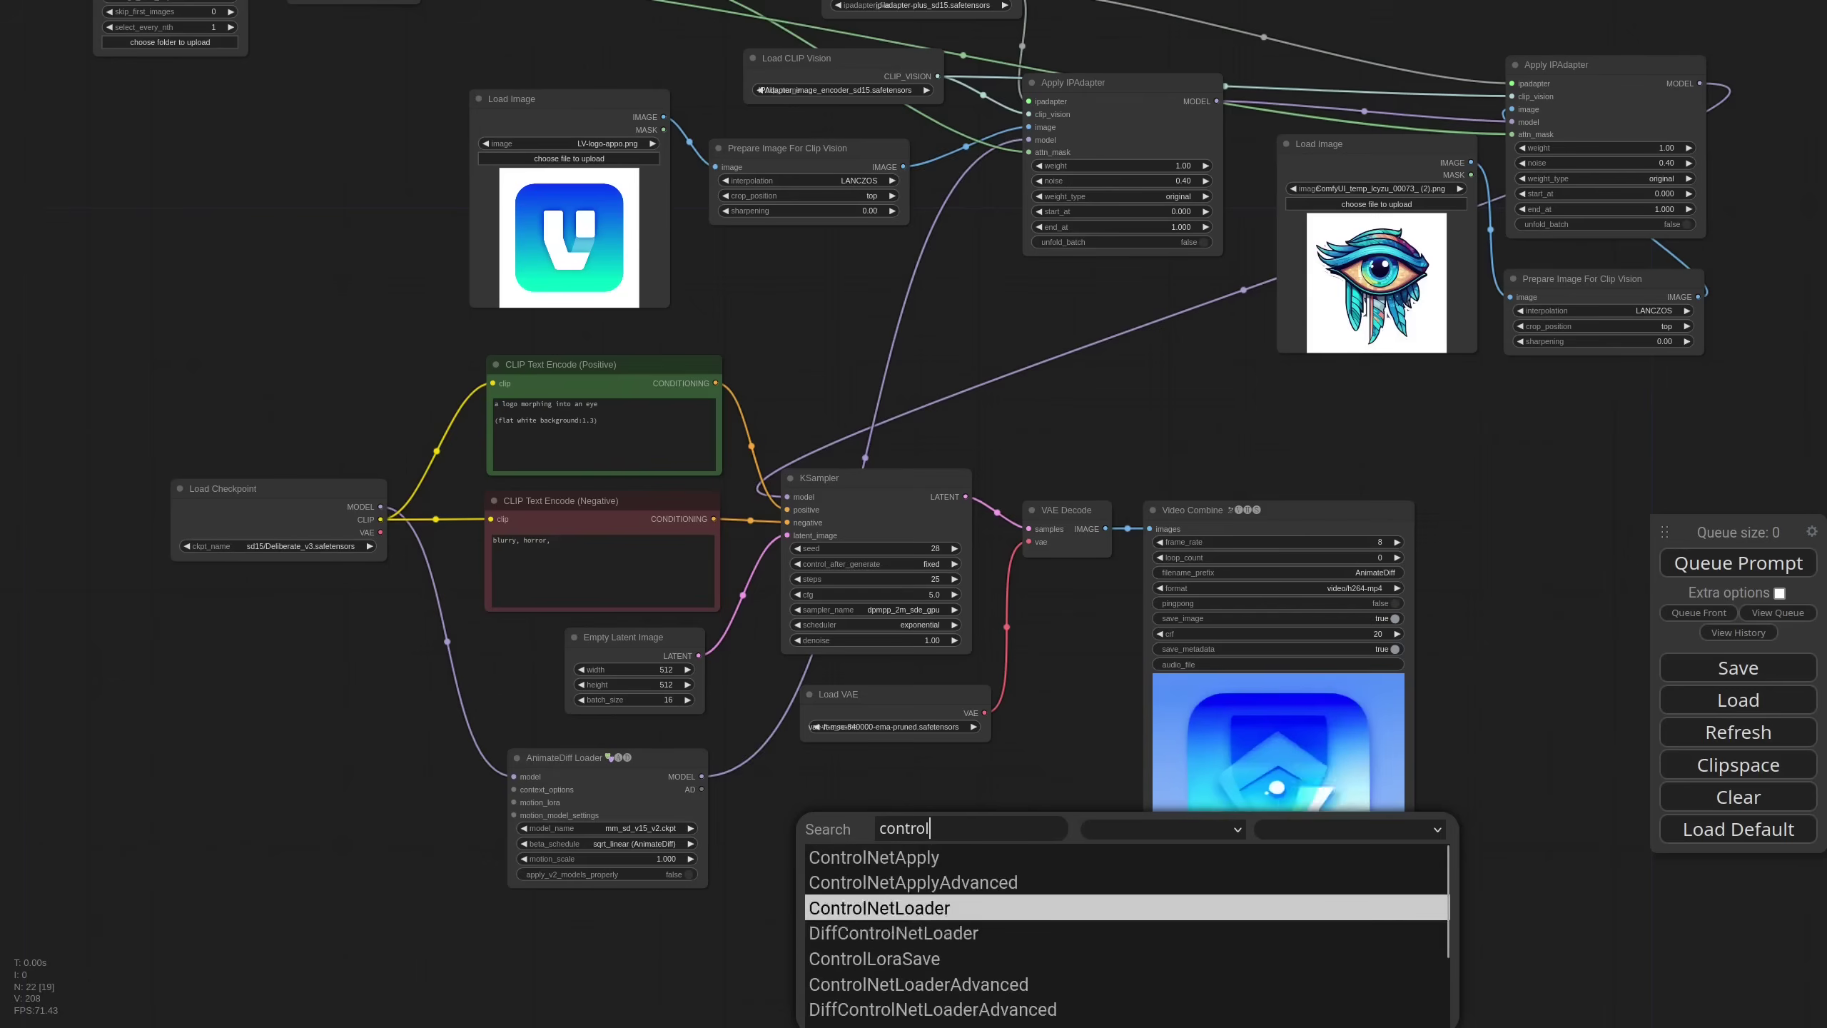
pyautogui.press('Down')
pyautogui.press('Down')
pyautogui.press('Down')
pyautogui.press('Down')
pyautogui.press('Down')
pyautogui.press('Up')
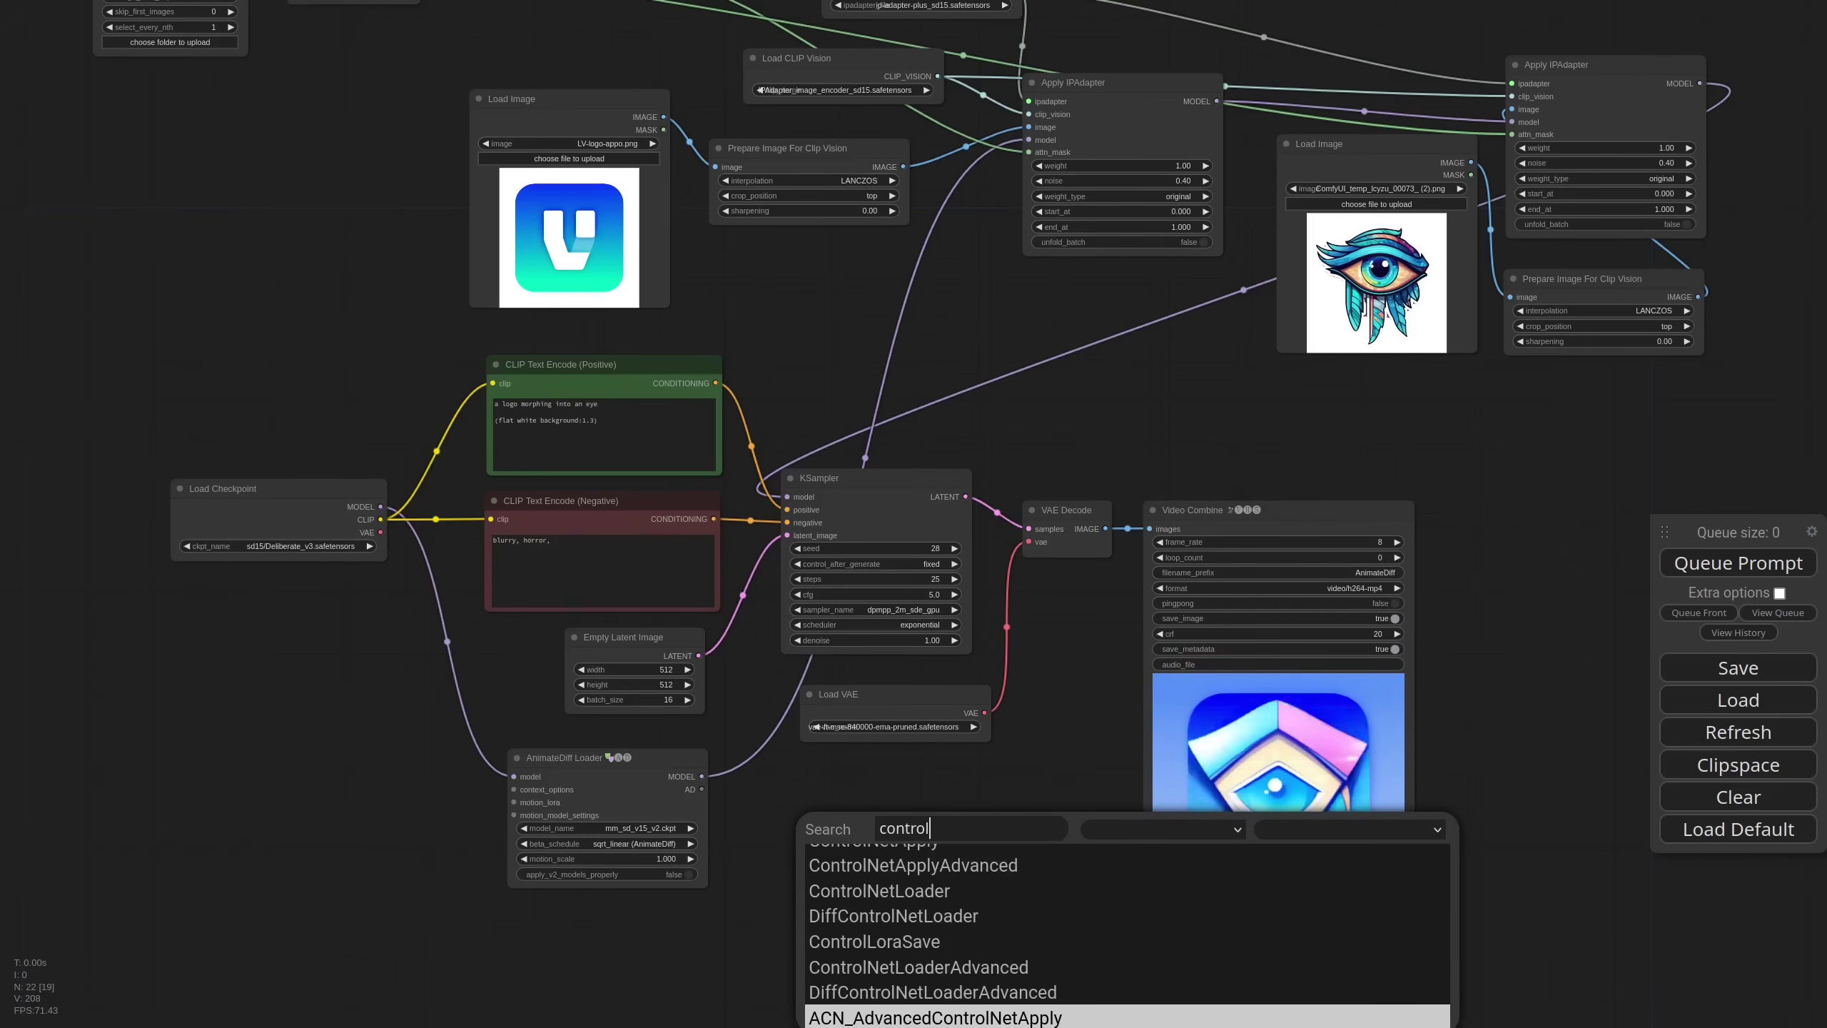
pyautogui.press('Return')
# - Add a ControlNetLoaderAdvanced node feeding the Apply Advanced ControlNet's control_net input and load control_v11f1e_sd15_tile.pth
pyautogui.moveTo(971, 803); pyautogui.dragTo(827, 595)
pyautogui.scroll(5, 1040, 640)
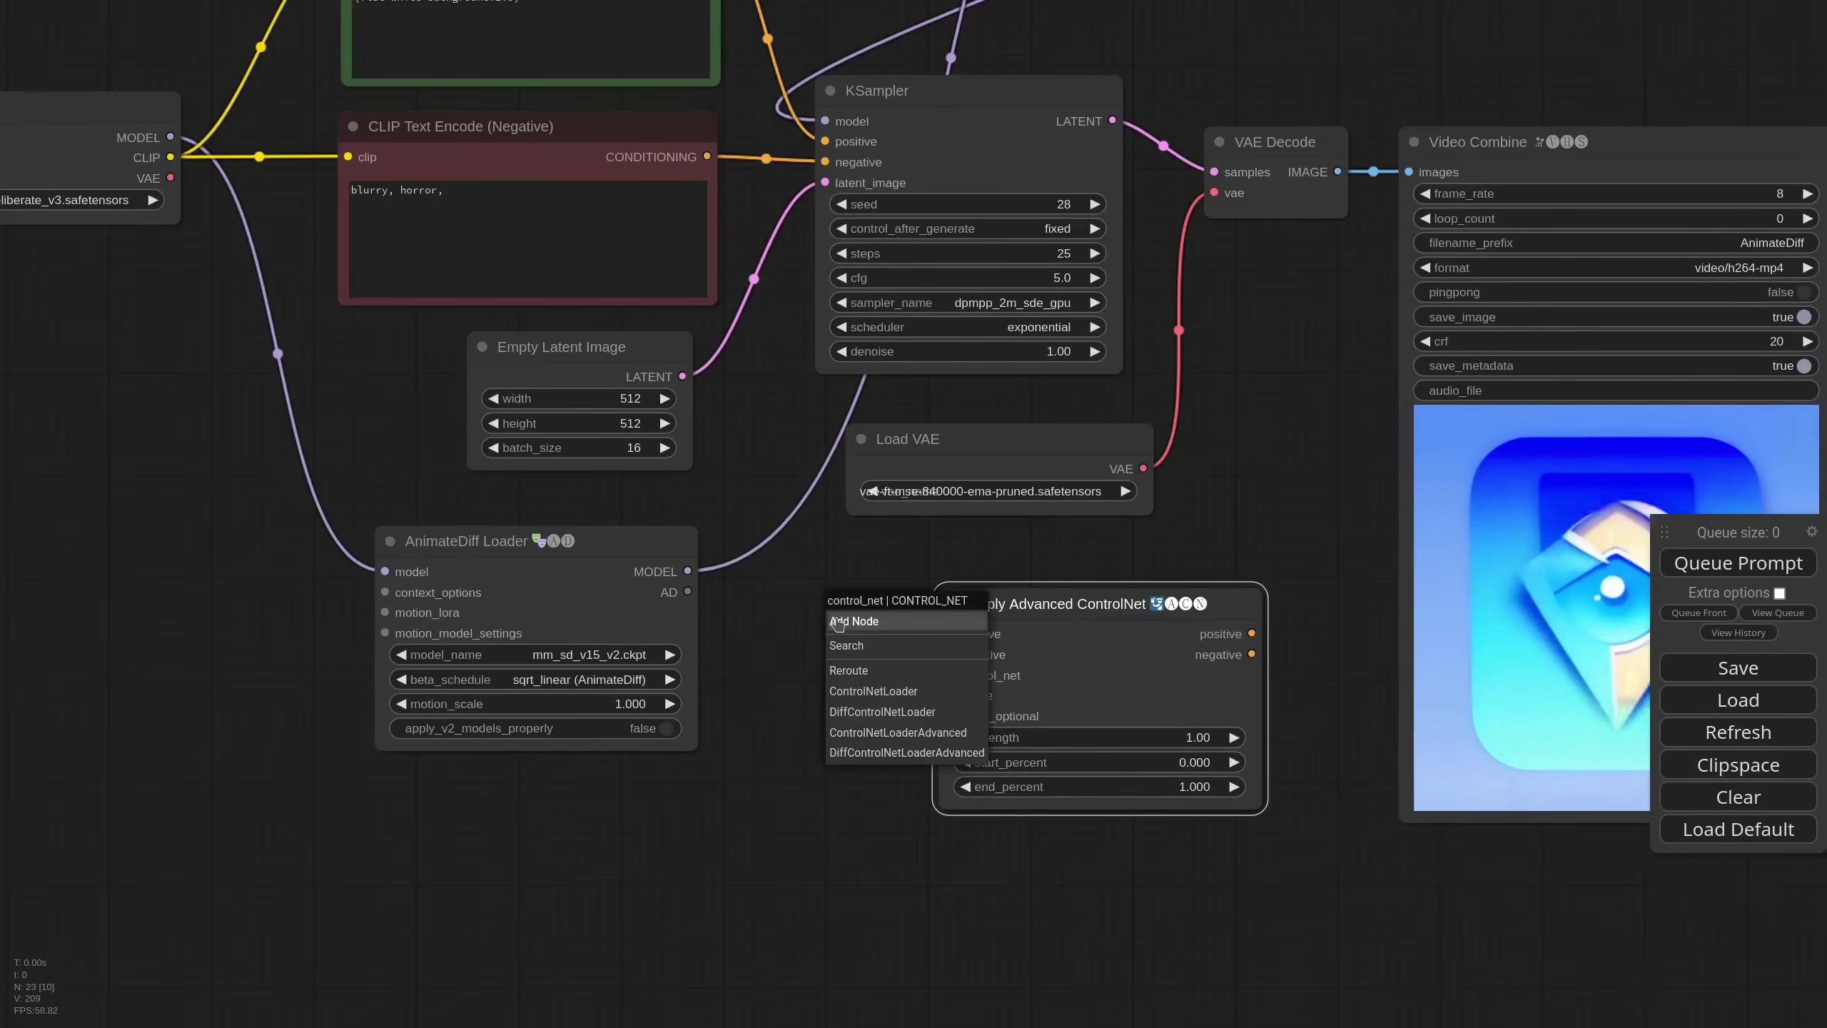
pyautogui.click(943, 735)
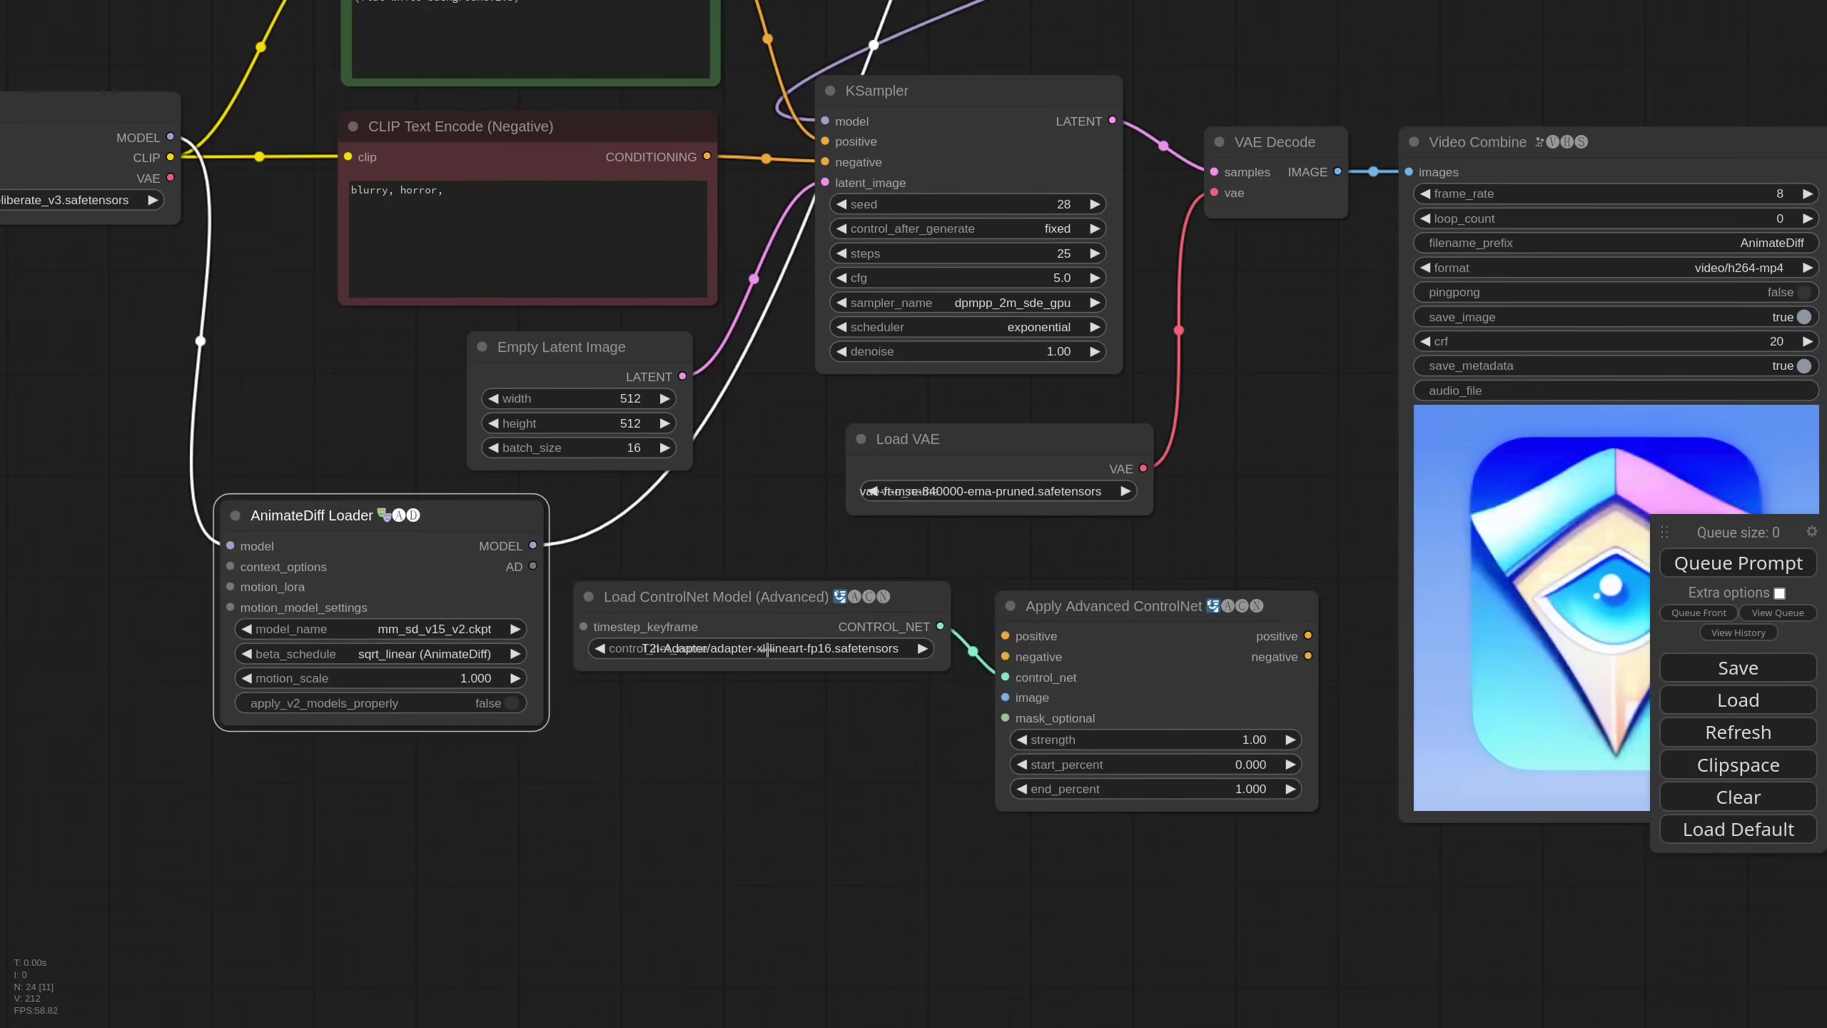
pyautogui.click(768, 651)
pyautogui.write('tile')
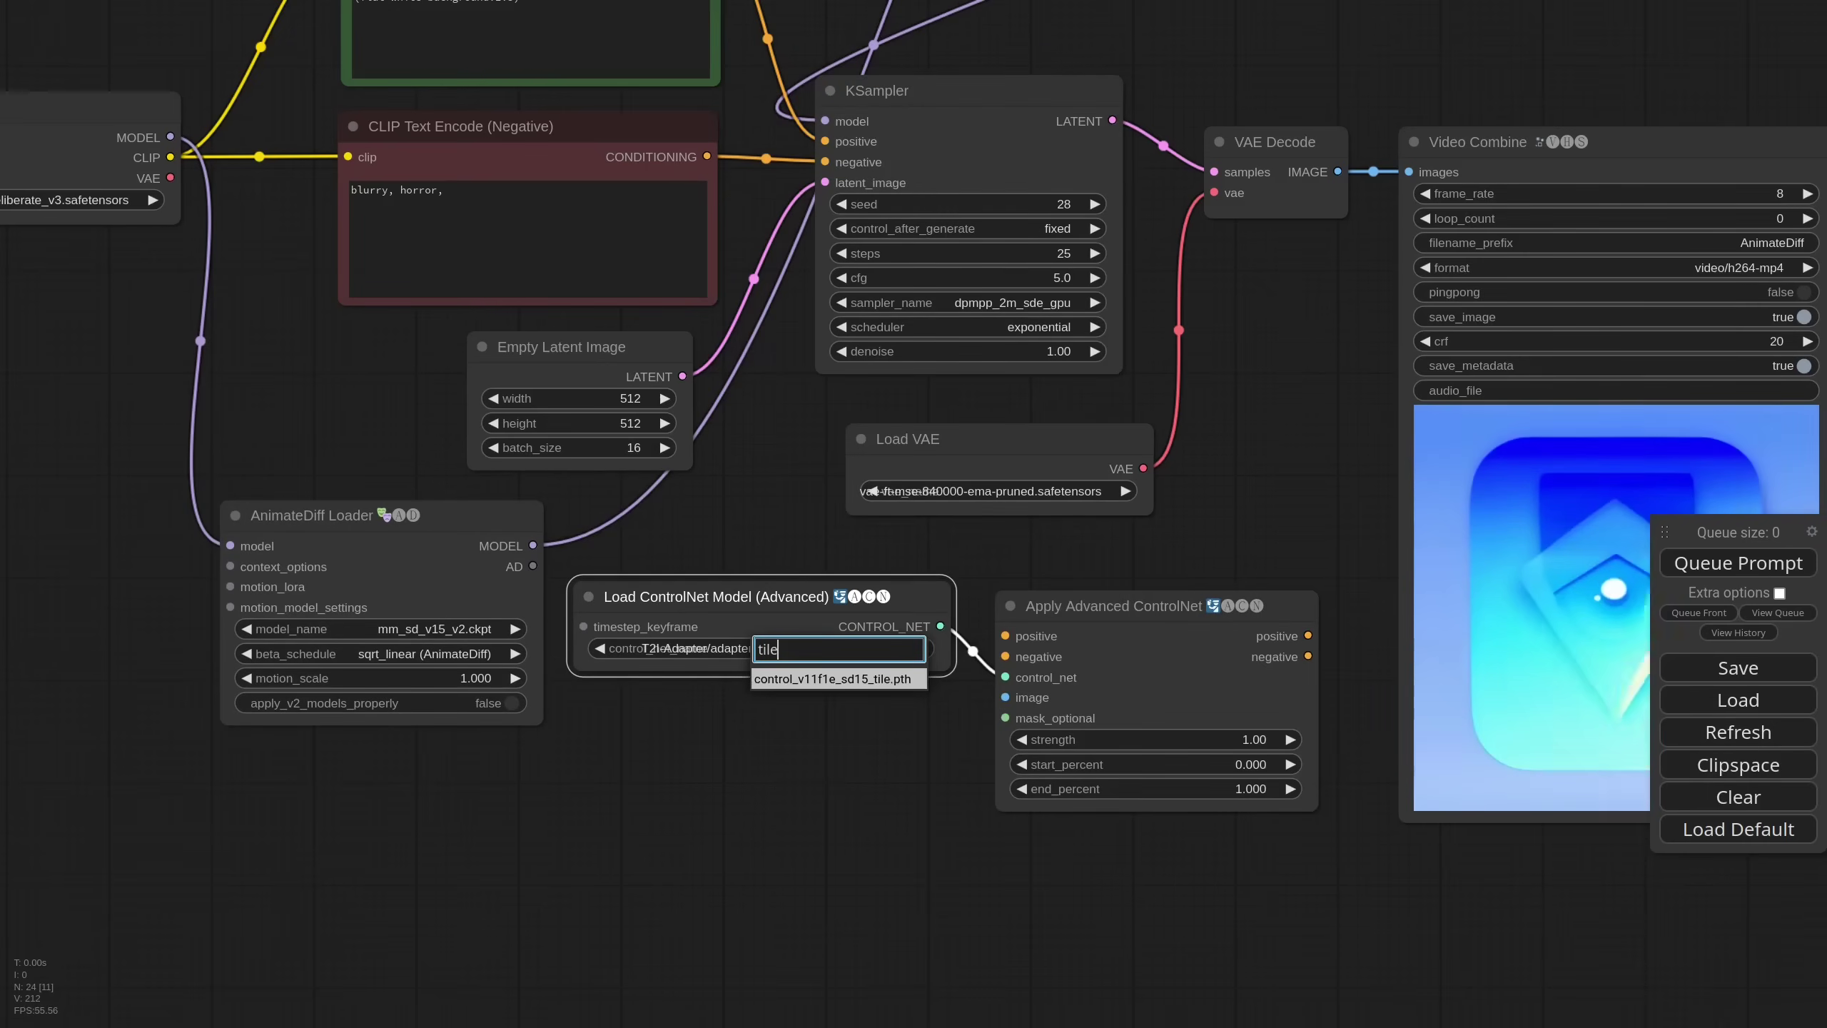
pyautogui.press('Return')
# - Connect the logo's Load Image output to the Apply Advanced ControlNet image input and reposition both ControlNet nodes below the sampler
pyautogui.scroll(-5, 780, 759)
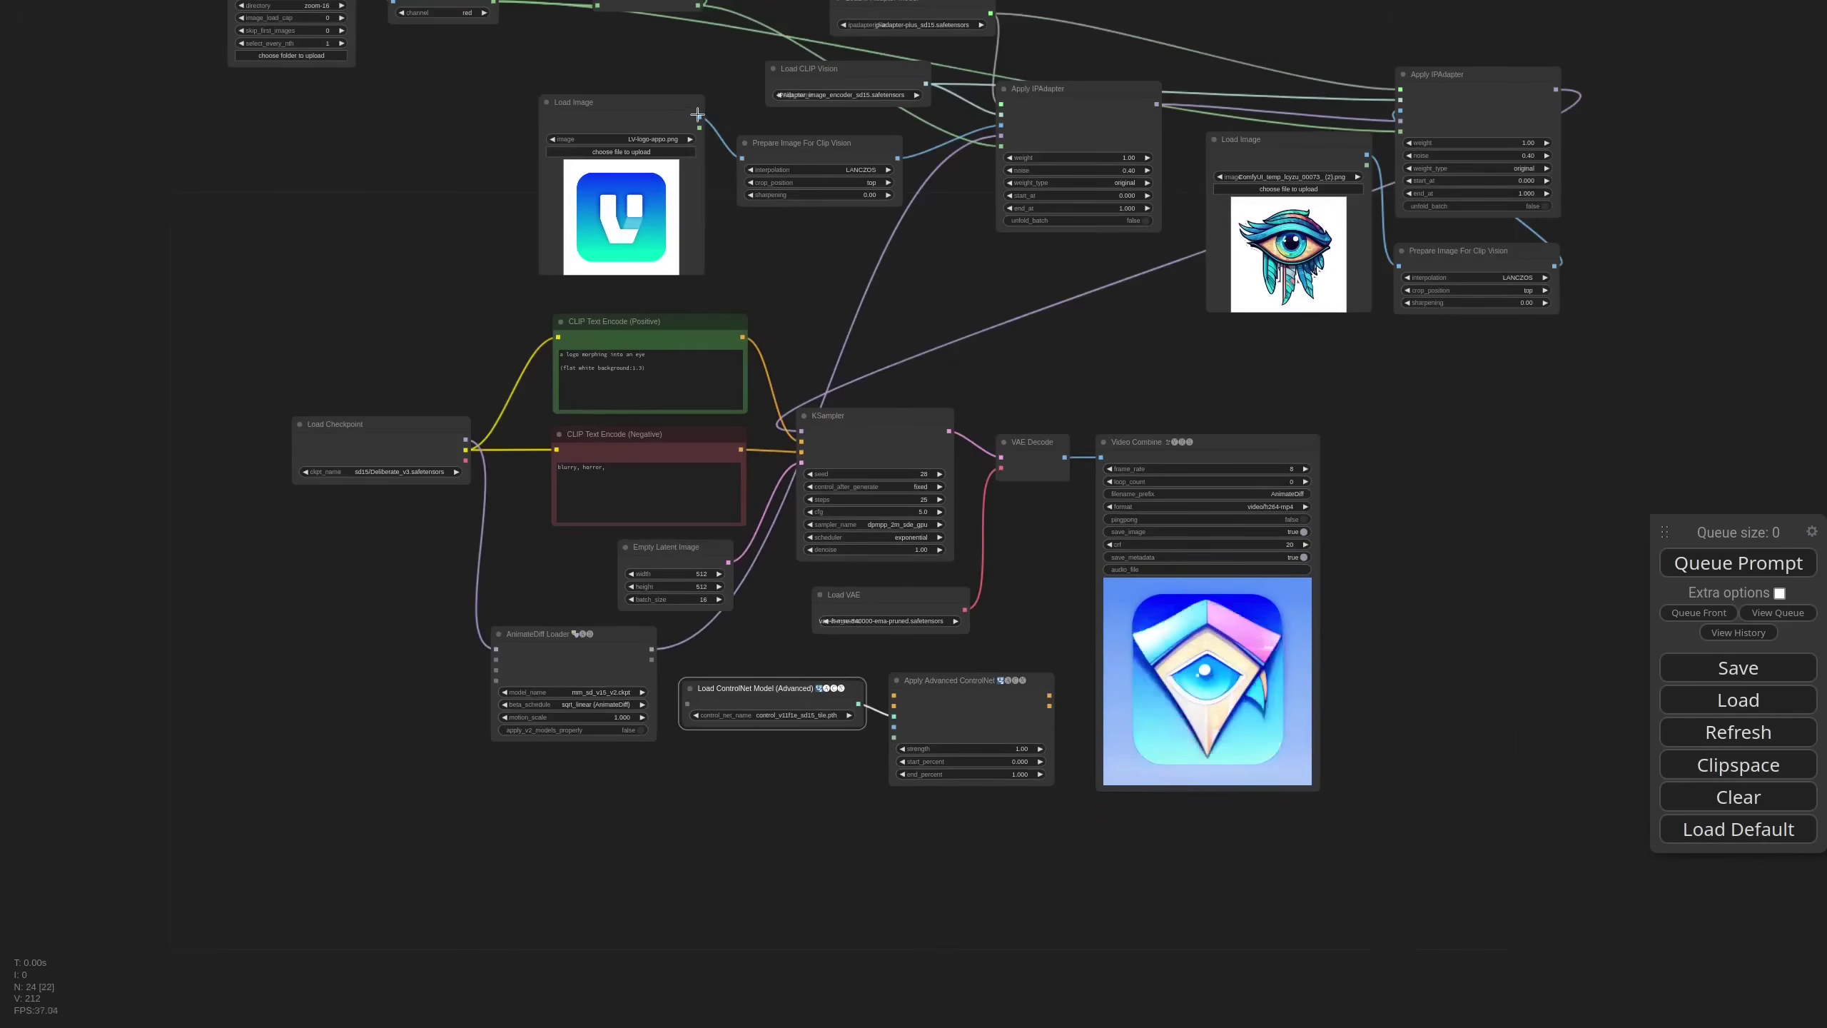
pyautogui.moveTo(699, 117); pyautogui.dragTo(945, 736)
pyautogui.moveTo(720, 688); pyautogui.dragTo(476, 817)
pyautogui.moveTo(951, 679); pyautogui.dragTo(826, 735)
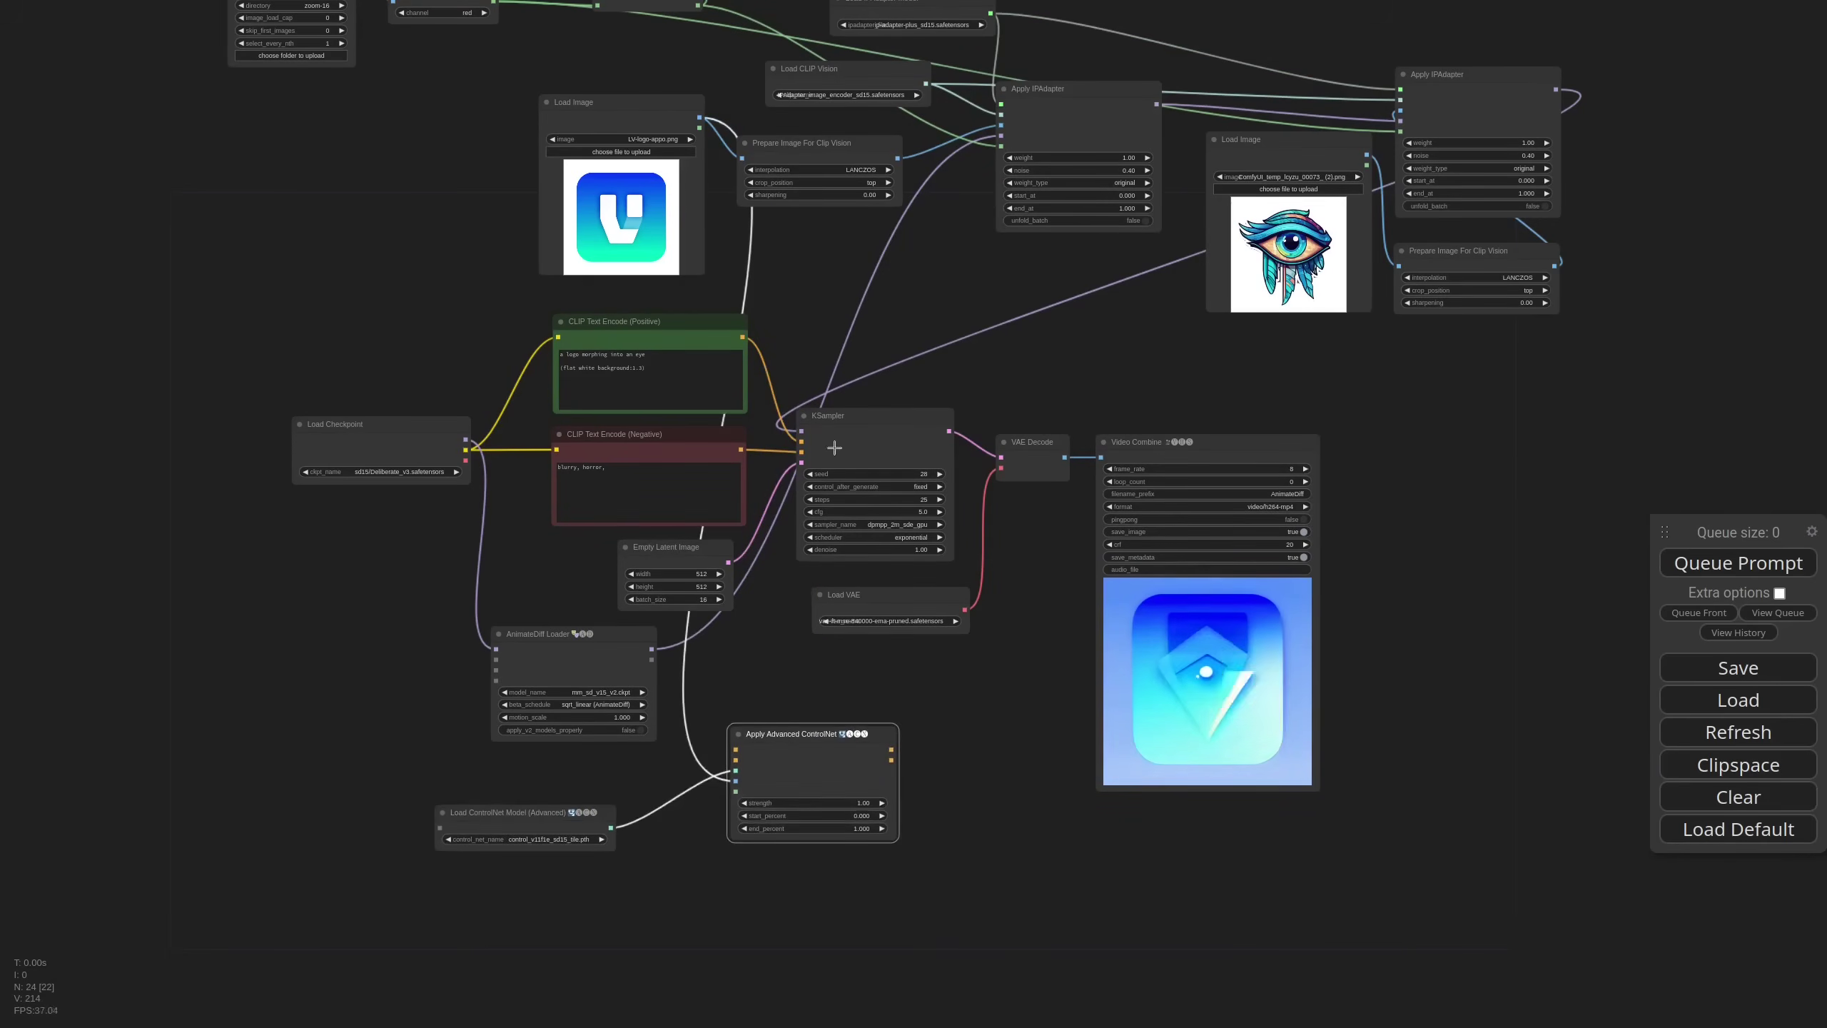
# - Route the positive and negative prompt conditioning through Apply Advanced ControlNet into the KSampler
pyautogui.moveTo(801, 452); pyautogui.dragTo(736, 750)
pyautogui.moveTo(891, 750); pyautogui.dragTo(801, 441)
pyautogui.moveTo(892, 760); pyautogui.dragTo(801, 452)
pyautogui.moveTo(792, 733); pyautogui.dragTo(770, 737)
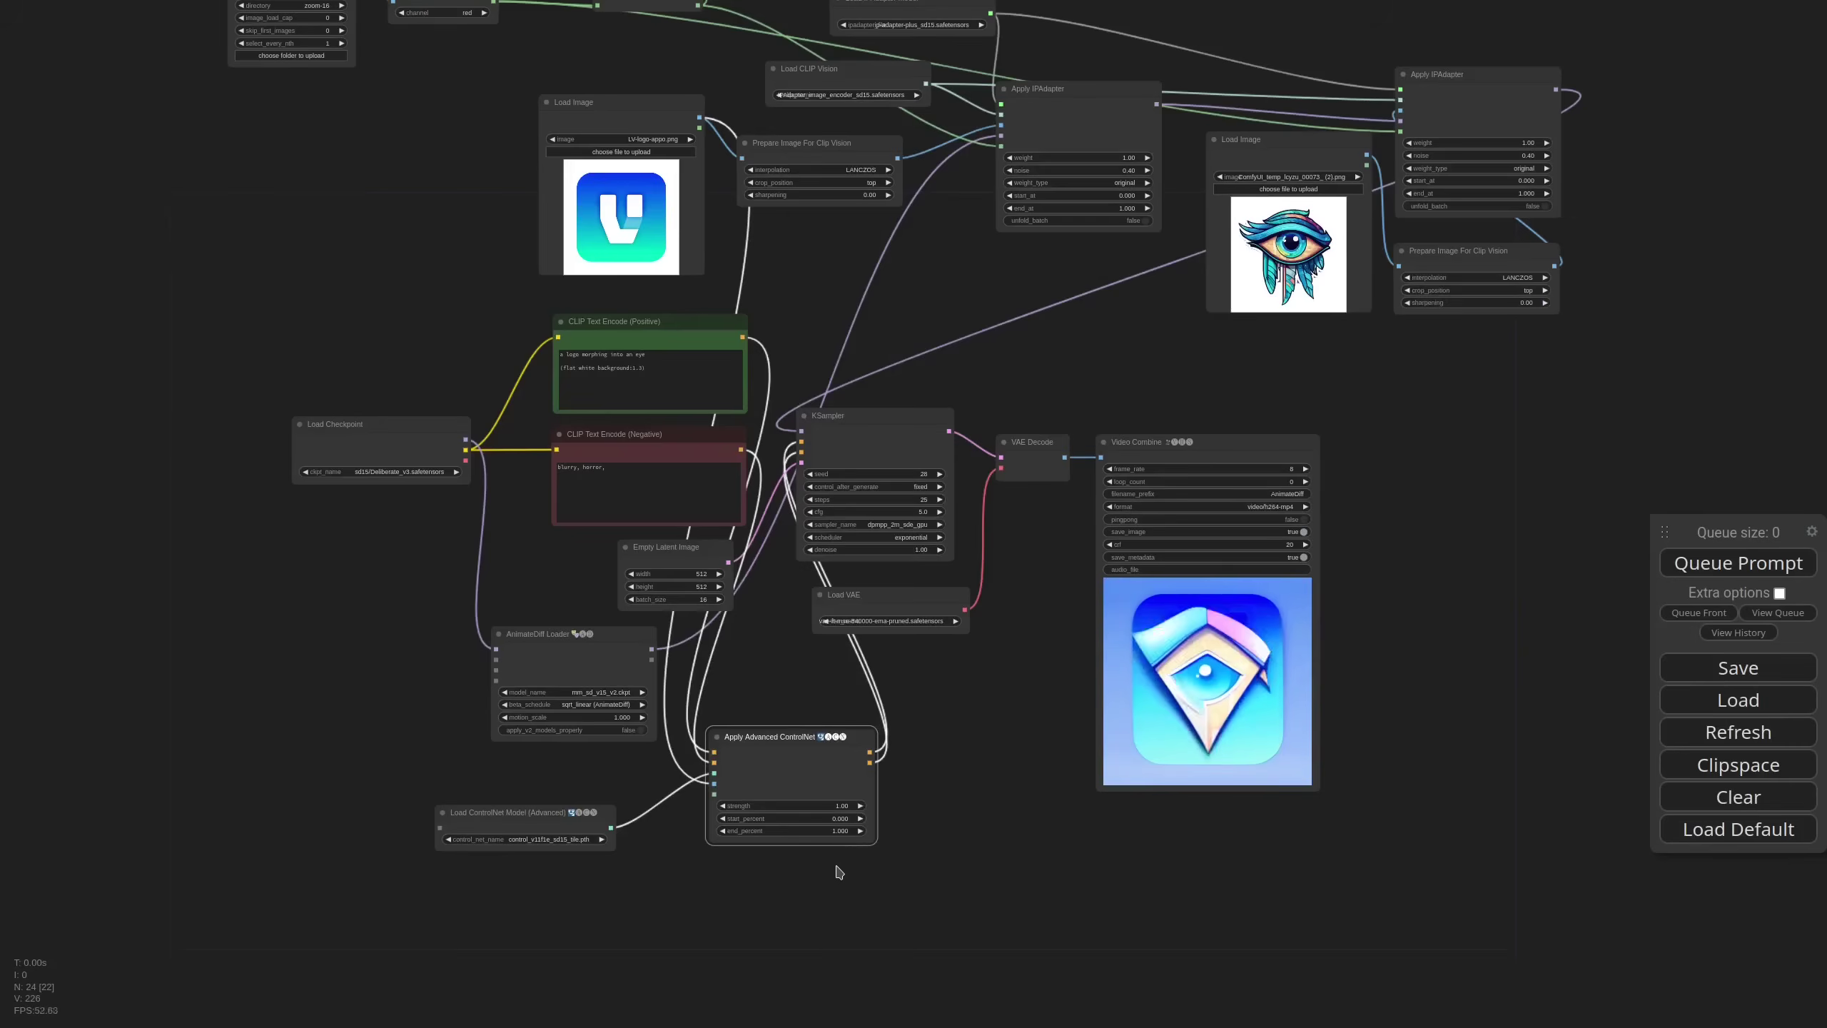
# - Set end_percent to 0.75 on the Apply Advanced ControlNet node
pyautogui.scroll(10, 837, 872)
pyautogui.click(844, 788)
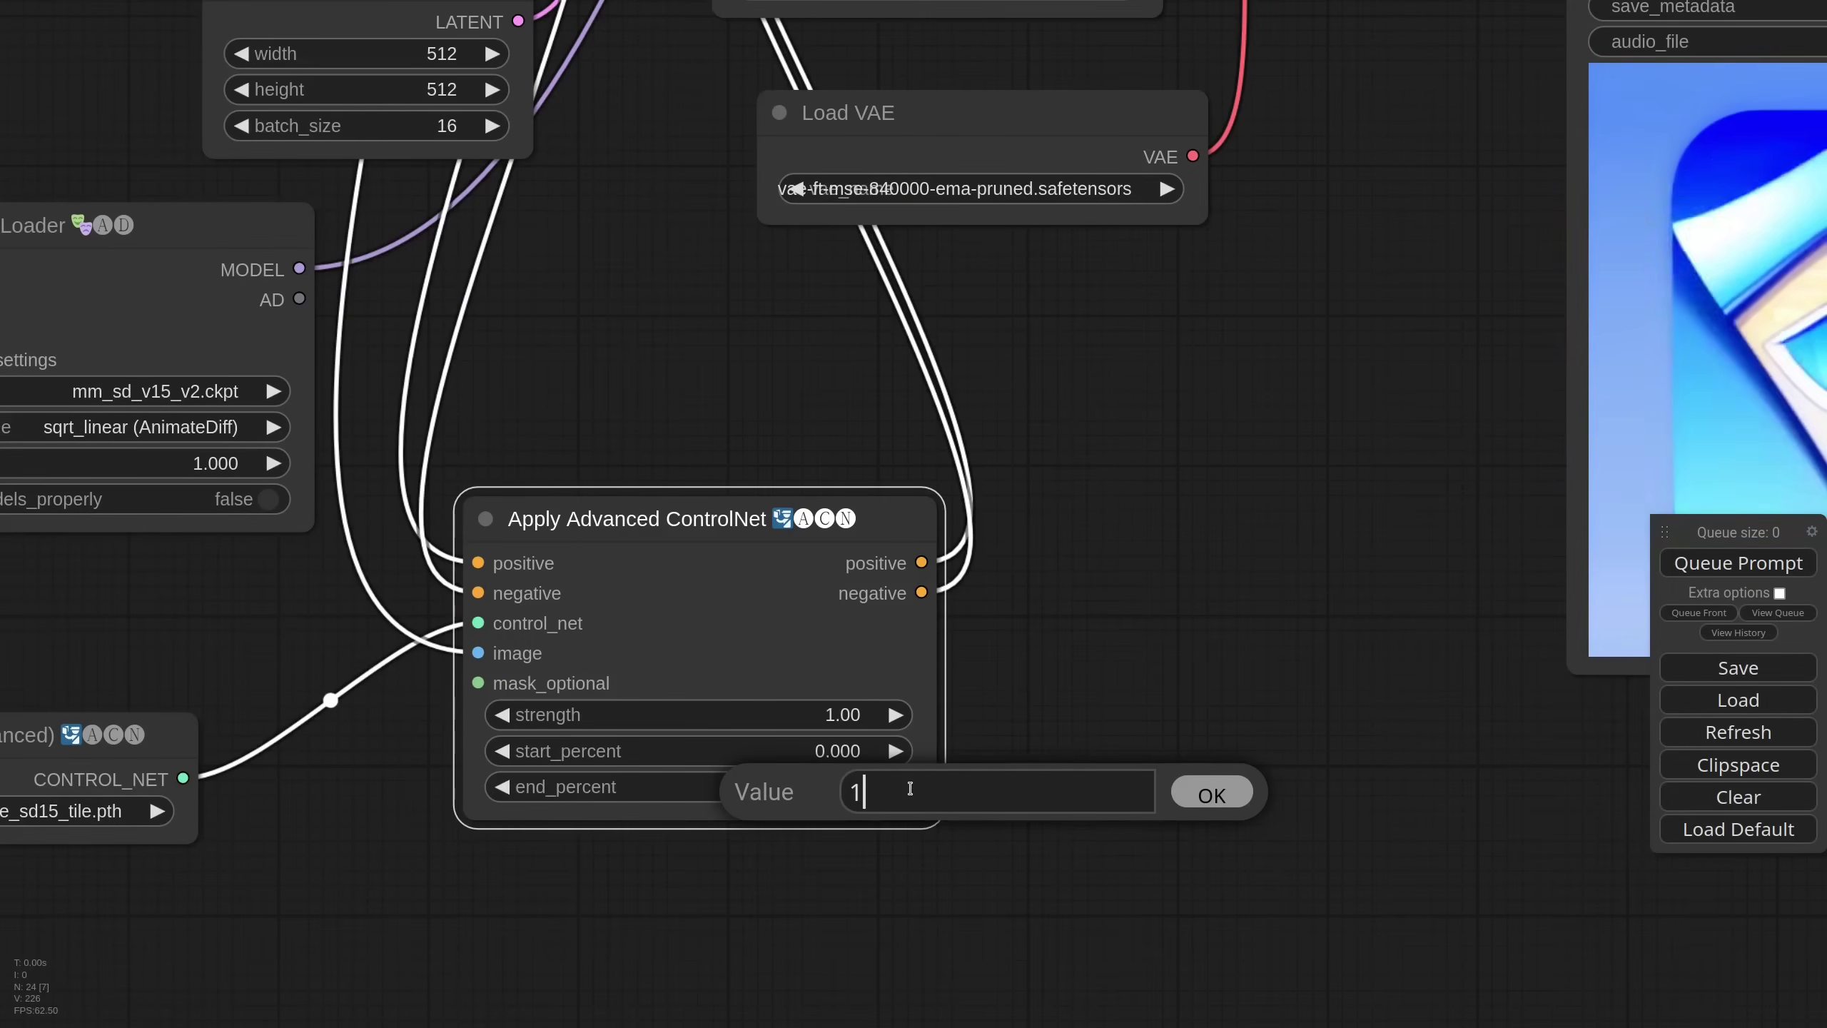
pyautogui.hotkey('ctrl', 'a')
pyautogui.press('BackSpace')
pyautogui.write('0.75')
pyautogui.press('Return')
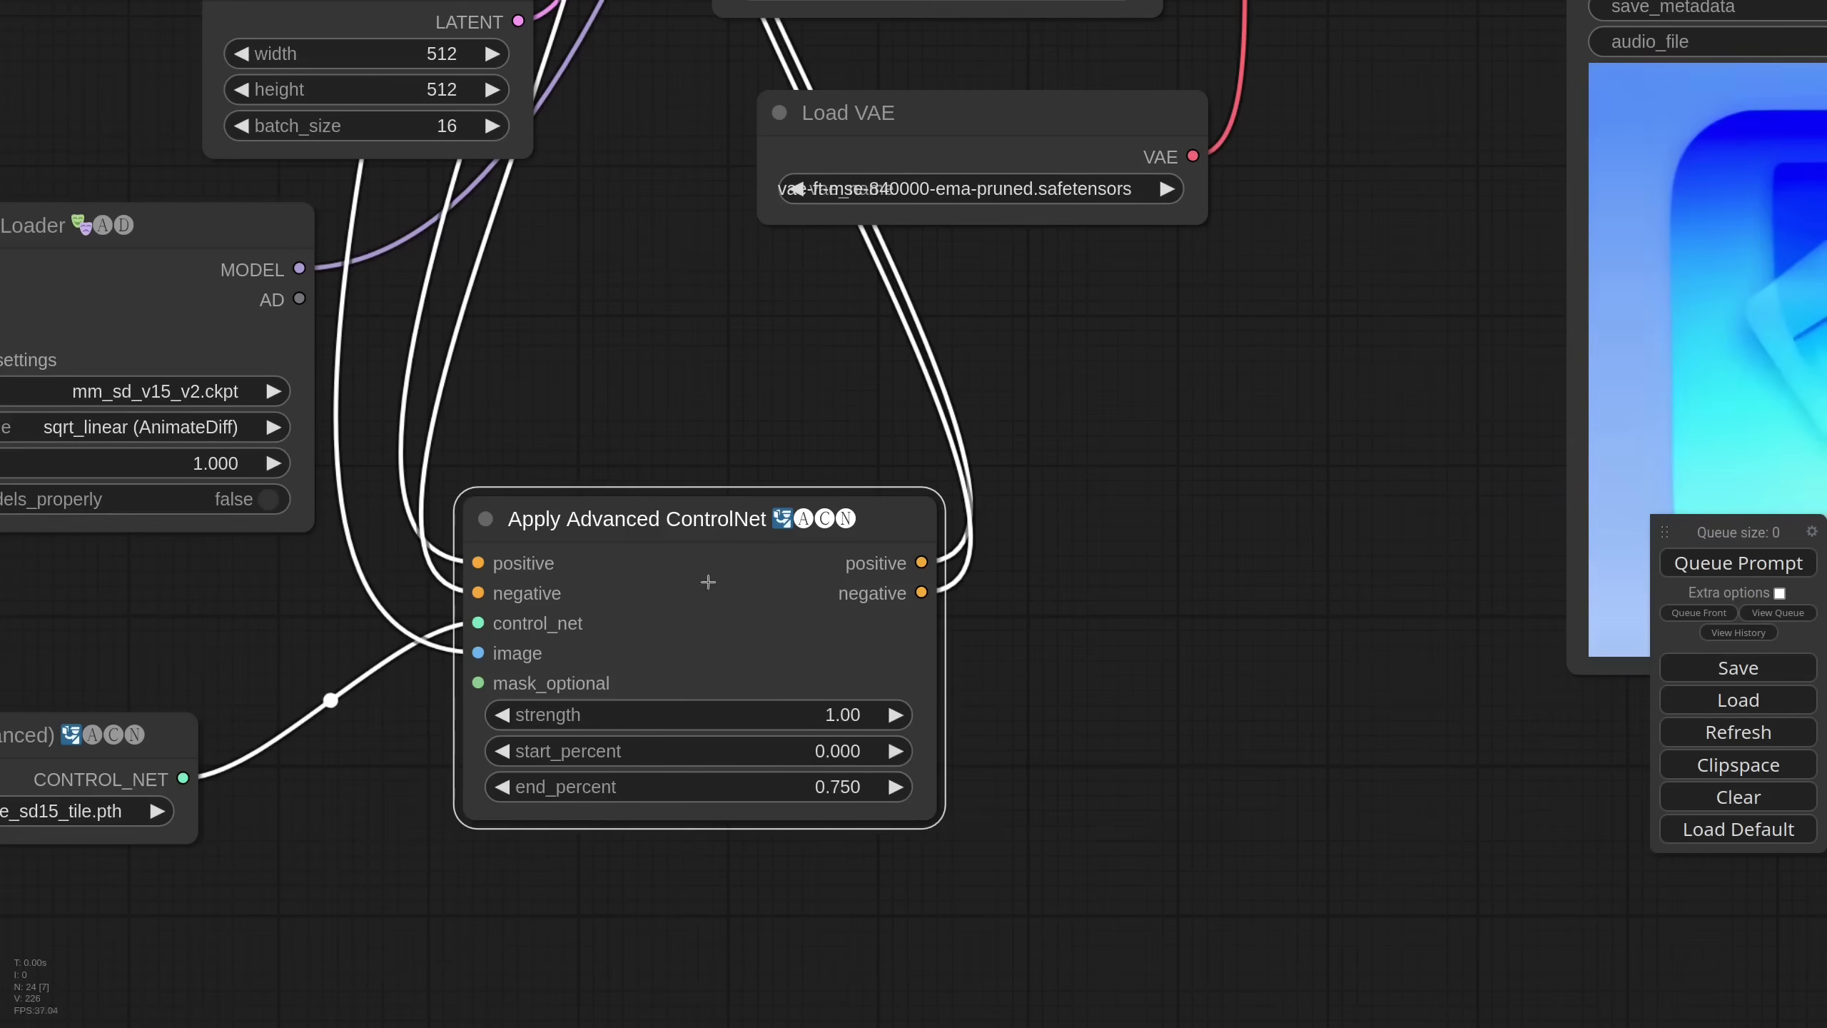
pyautogui.scroll(-10, 682, 562)
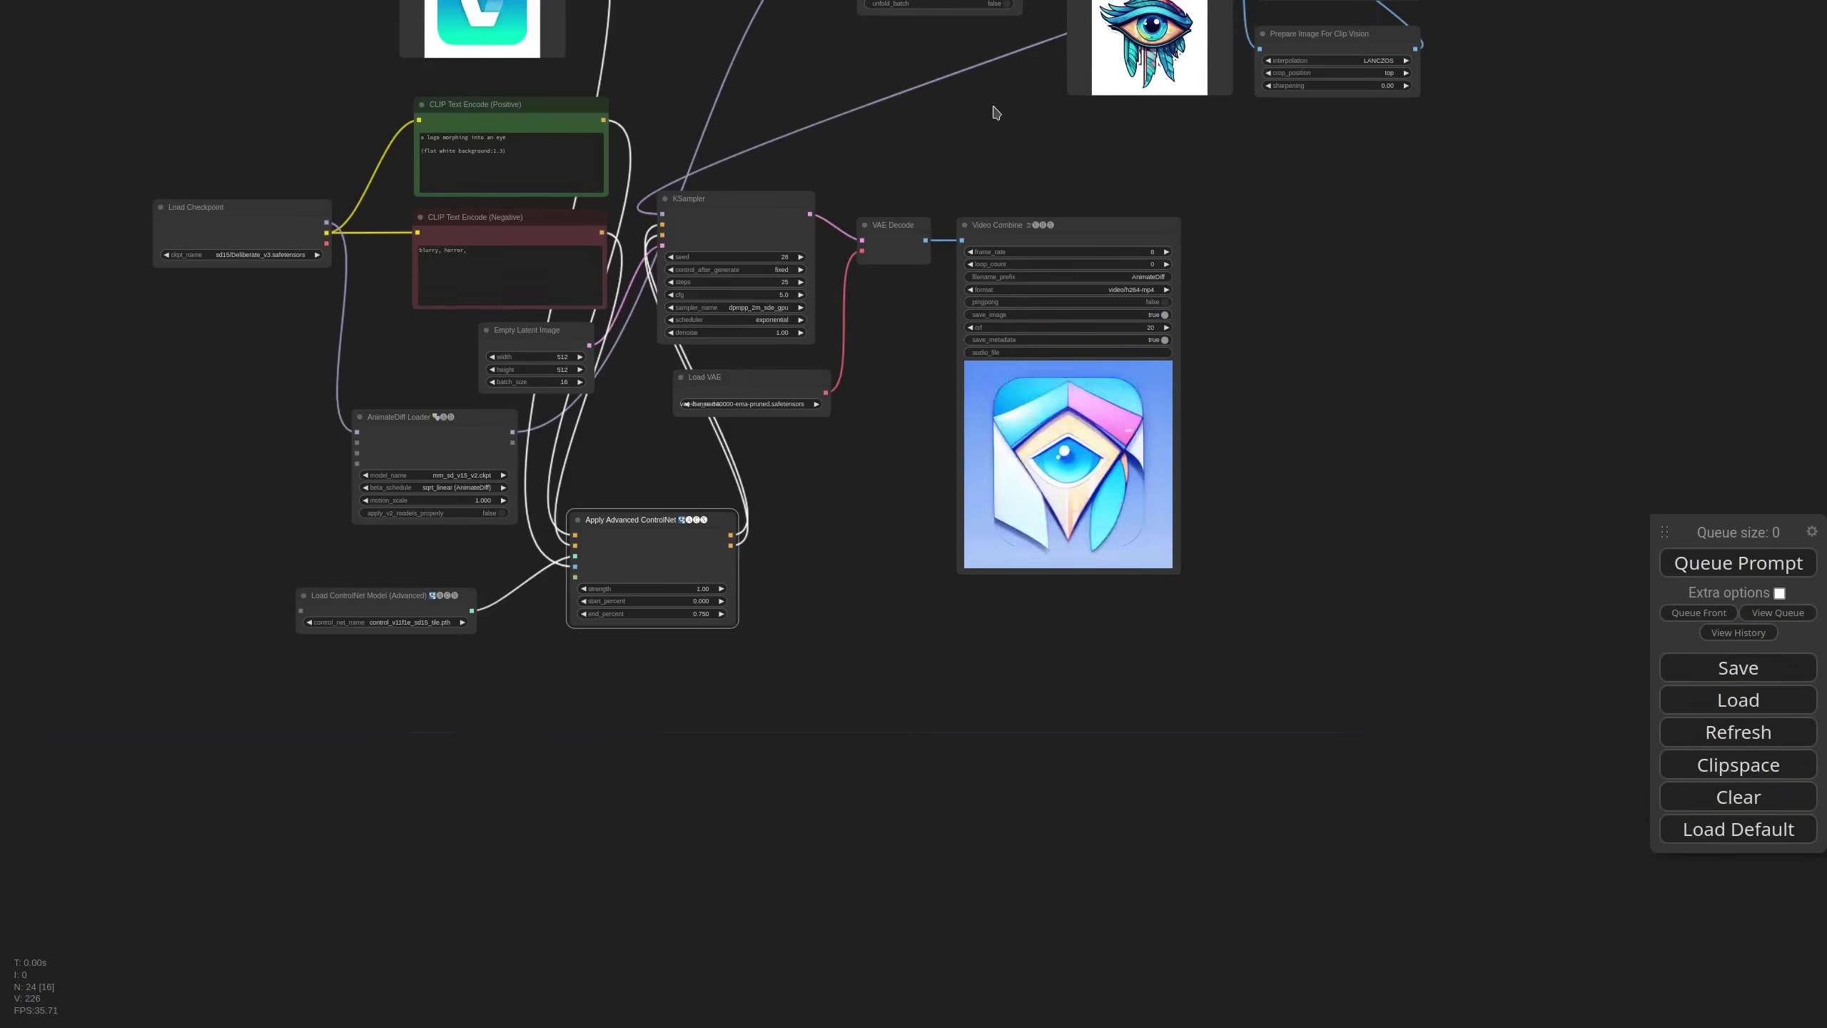
# - On the eye image's Apply IPAdapter node, set the noise to 0.63 and the weight type to channel penalty
pyautogui.moveTo(1012, 80); pyautogui.dragTo(935, 478)
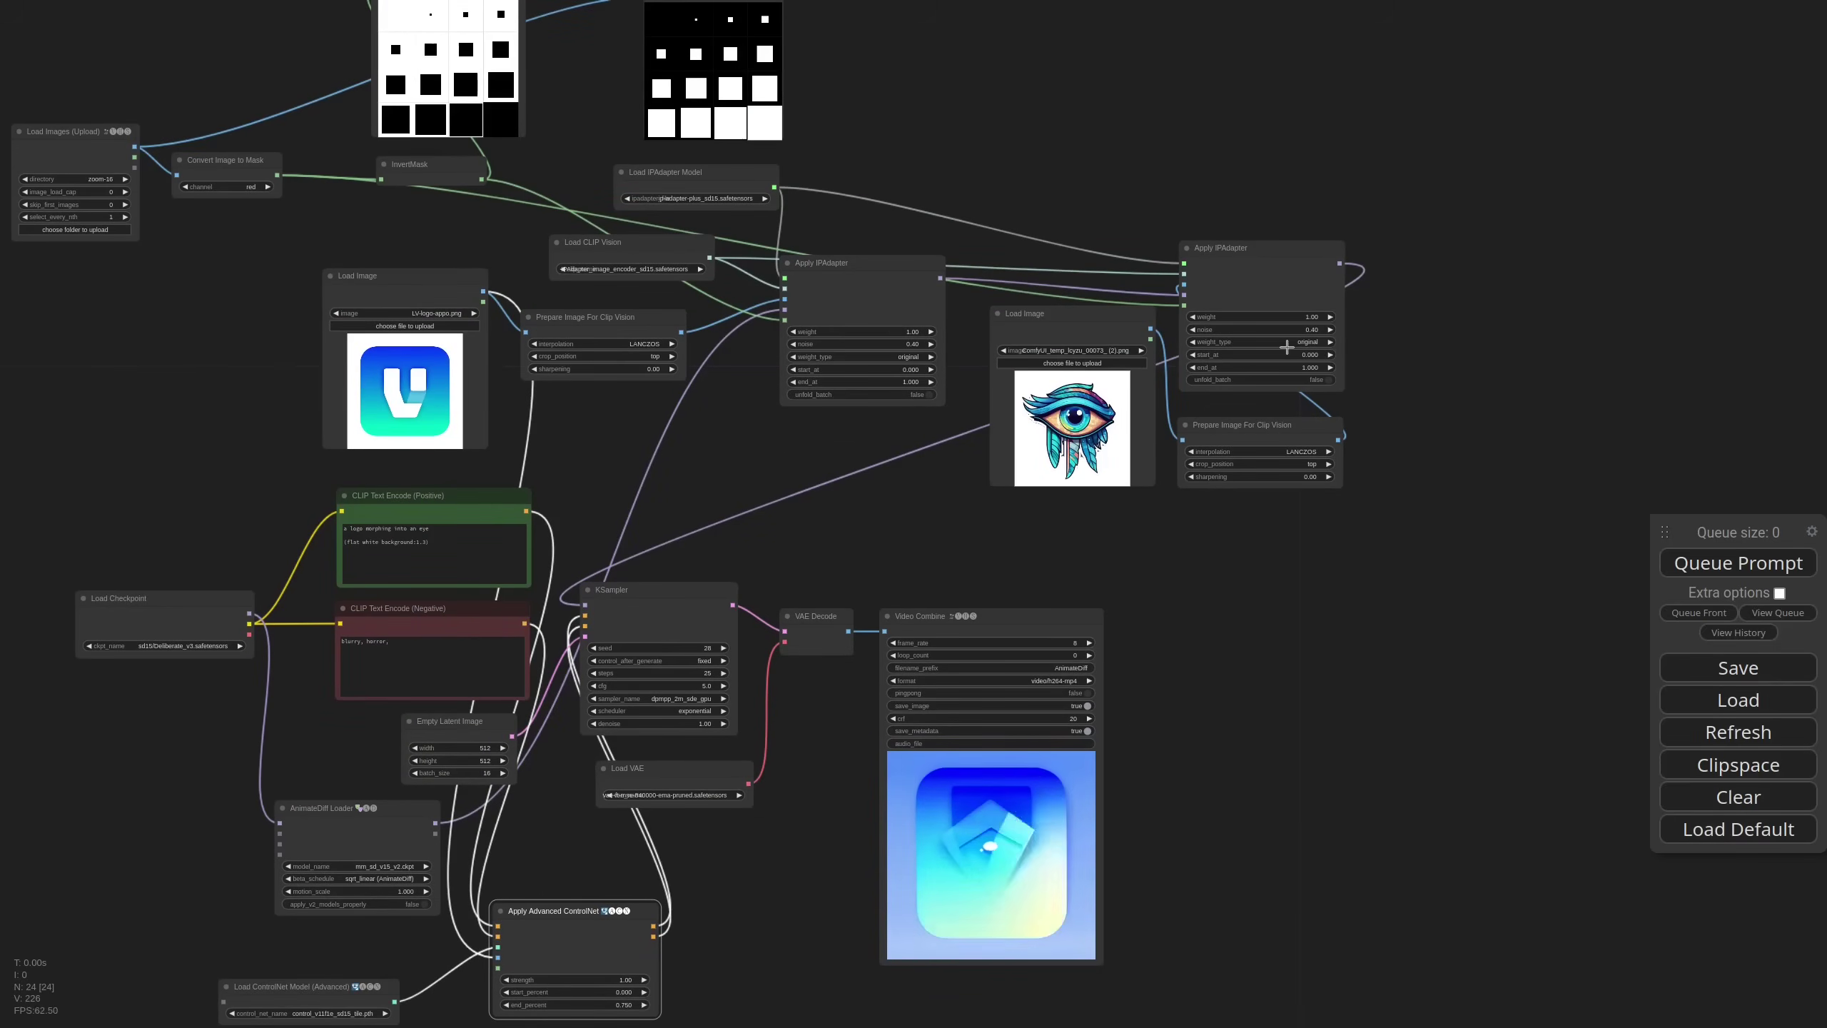
pyautogui.scroll(9, 1287, 347)
pyautogui.scroll(2, 1299, 348)
pyautogui.moveTo(1165, 303); pyautogui.dragTo(1186, 301)
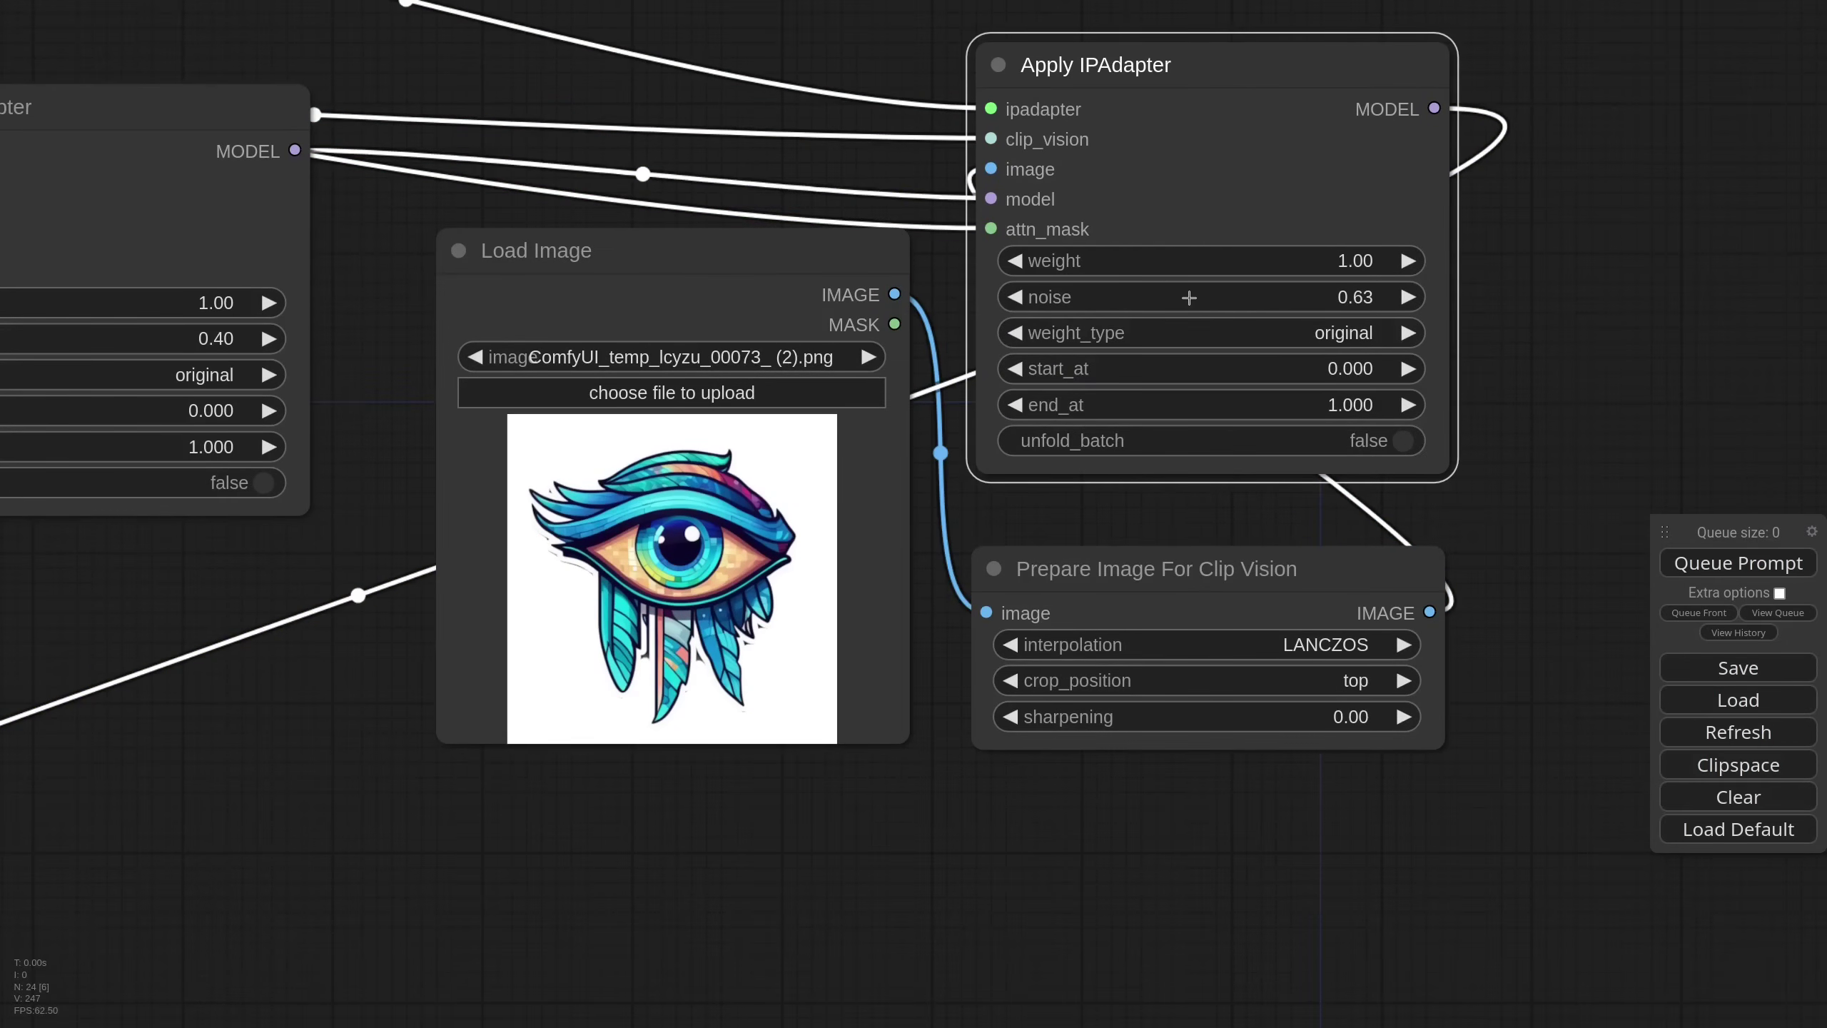
pyautogui.click(1282, 336)
pyautogui.click(1269, 387)
pyautogui.scroll(-5, 983, 538)
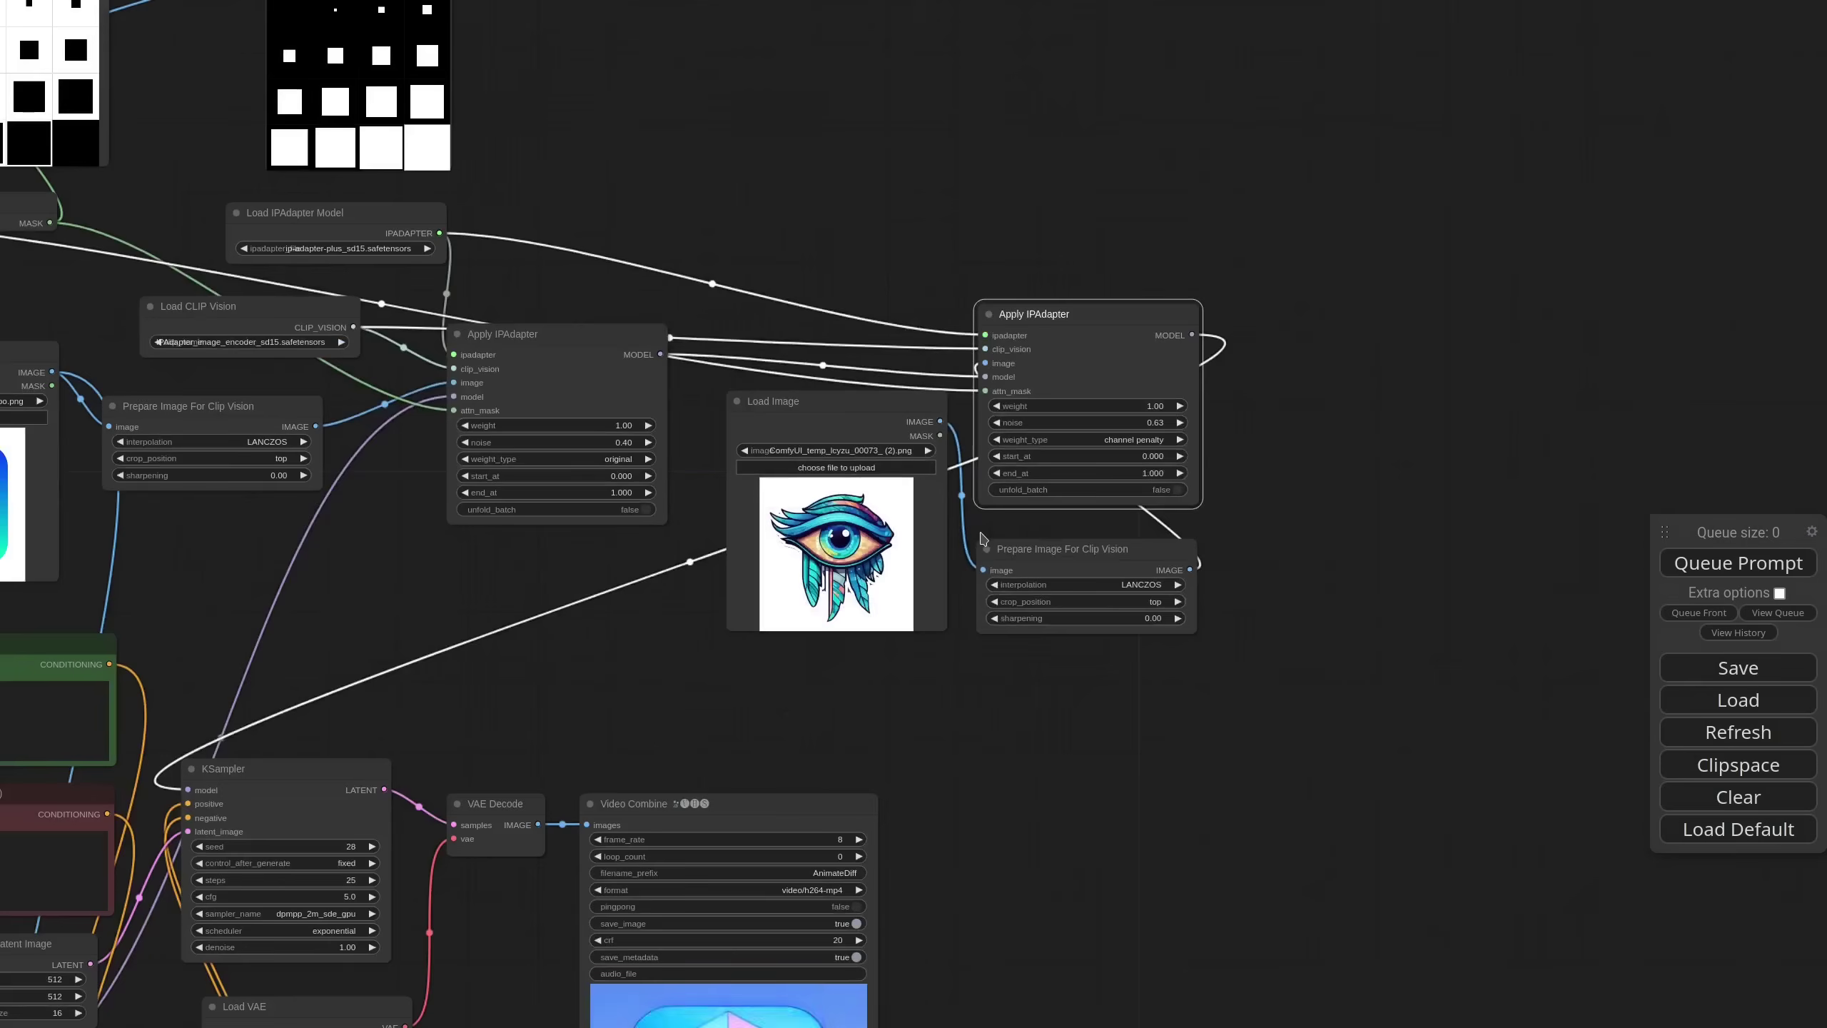
# - Set the weight of the logo image's Apply IPAdapter node to 0.80
pyautogui.scroll(4, 803, 453)
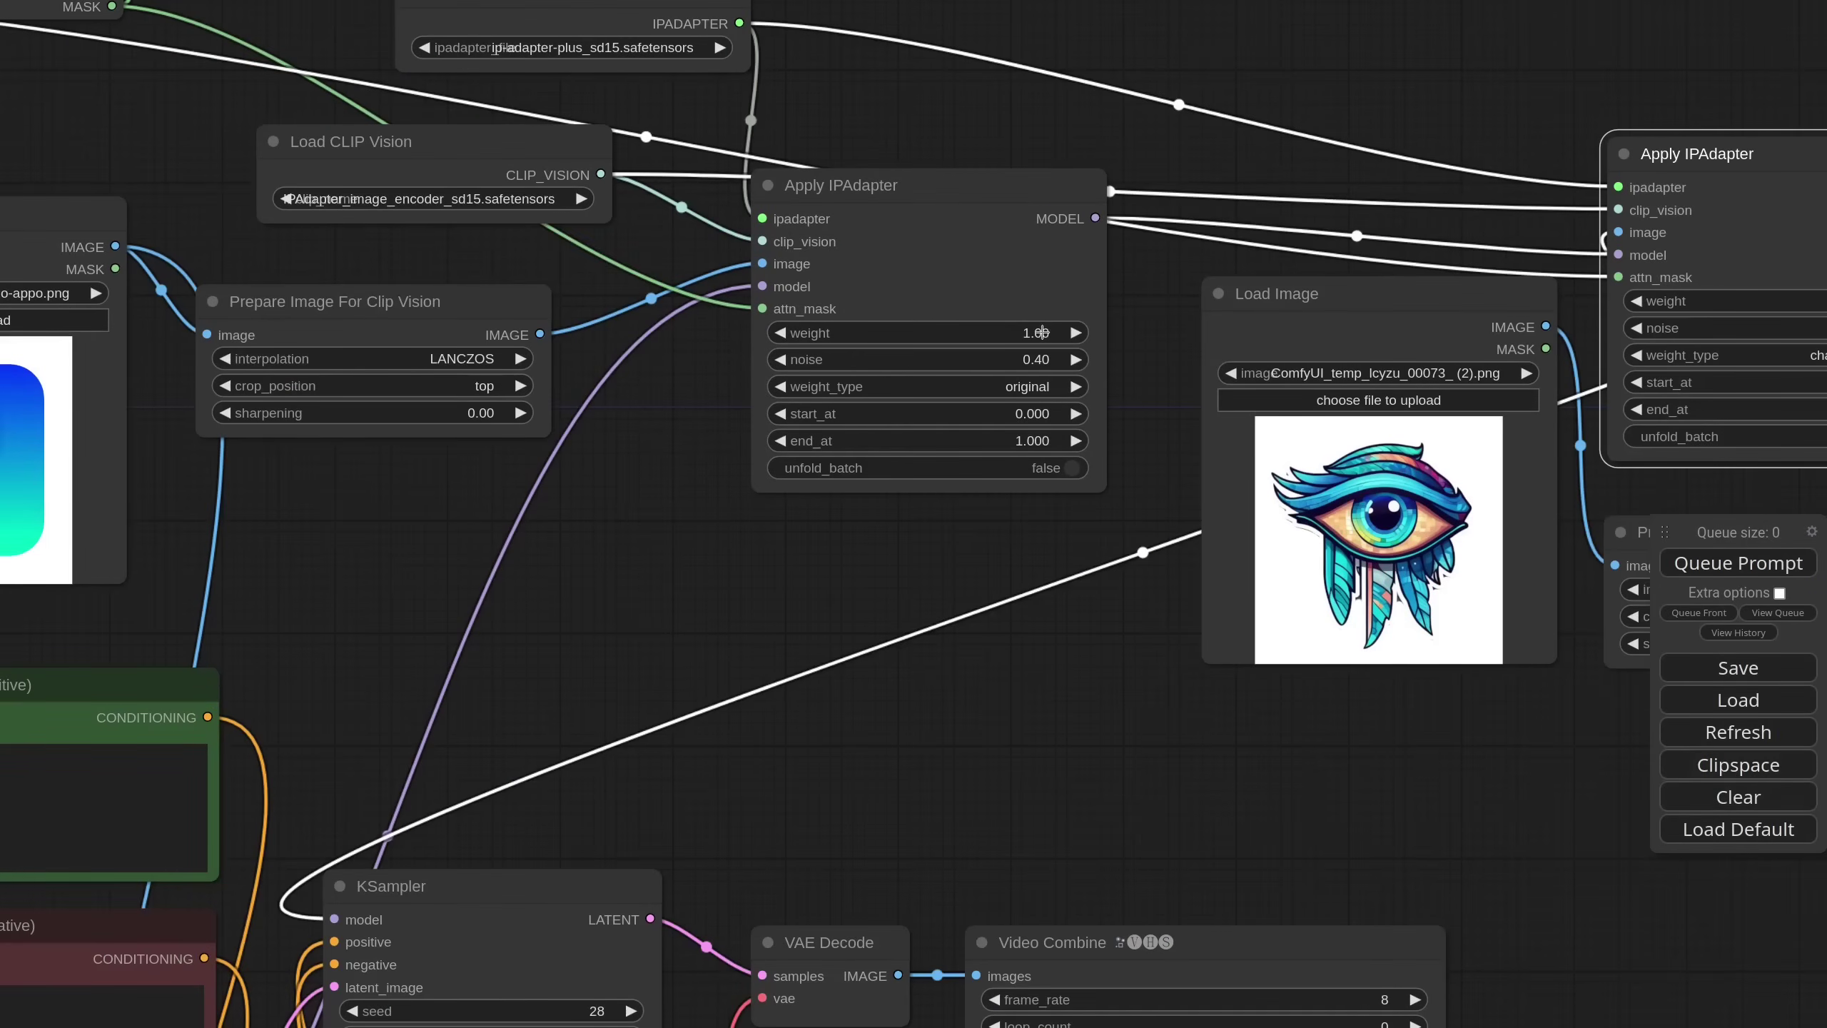
pyautogui.click(1042, 332)
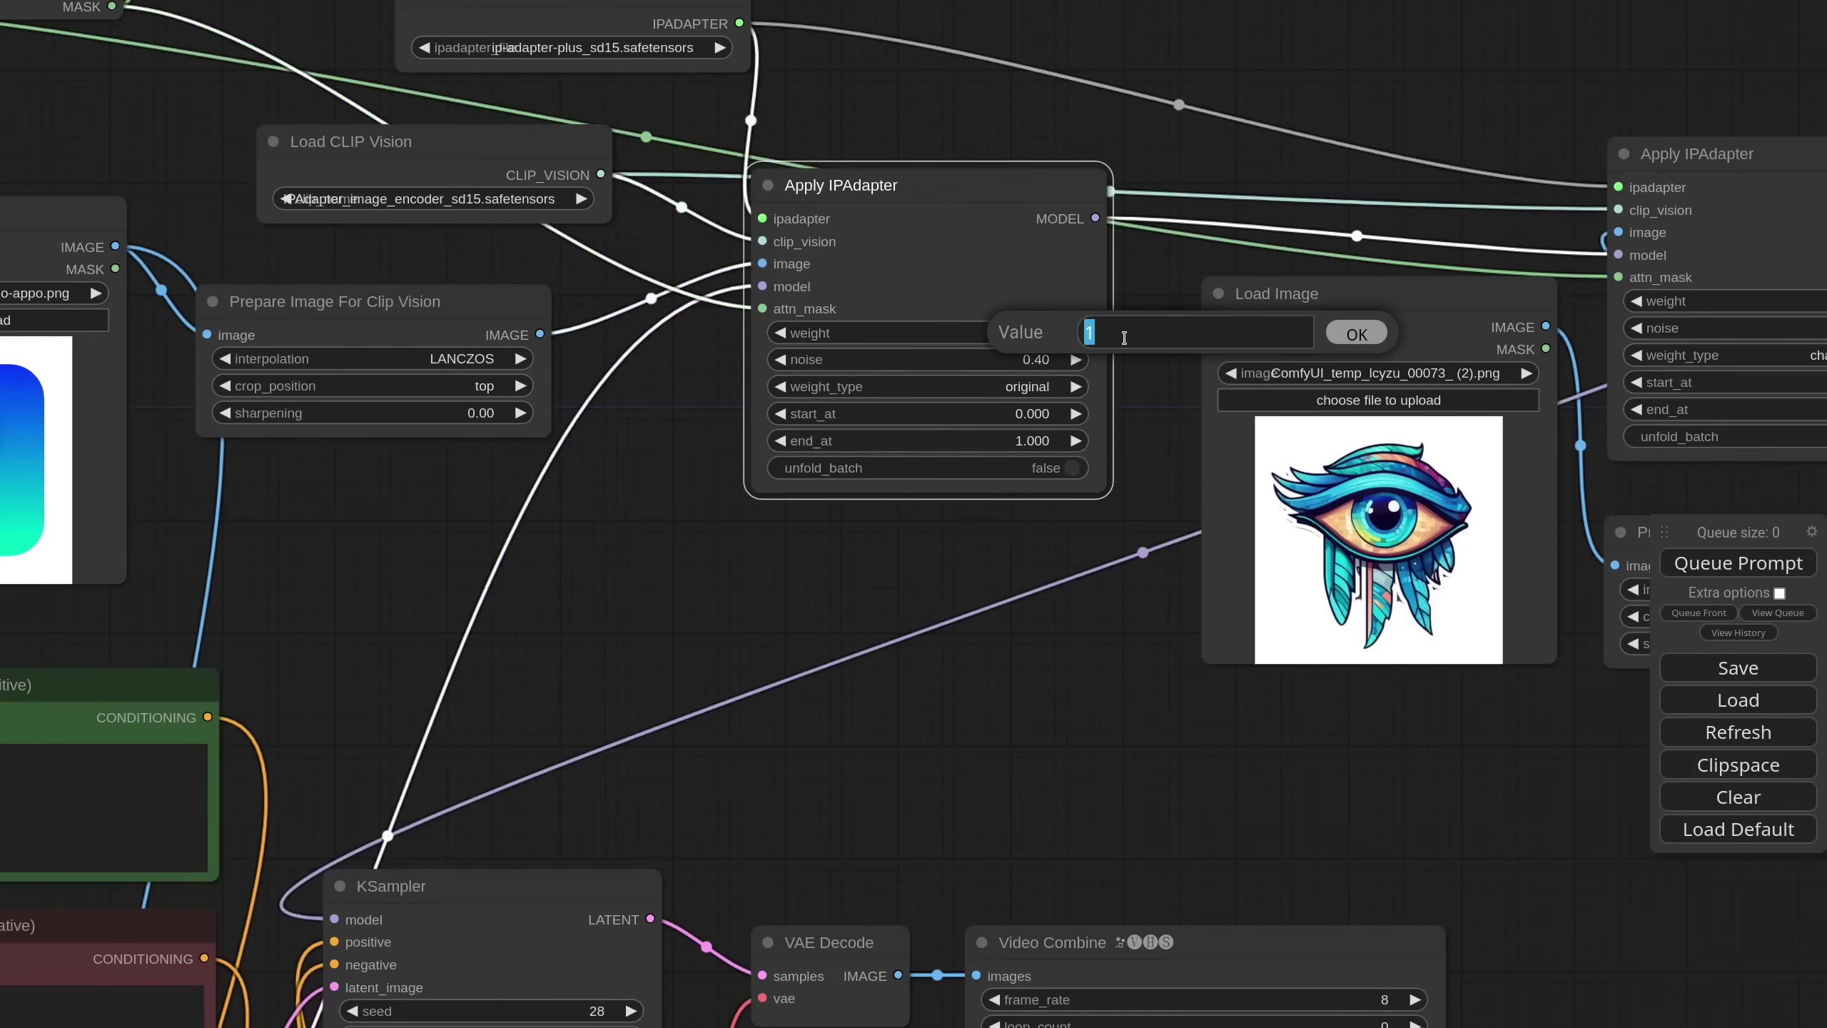
pyautogui.write('.8')
pyautogui.press('Return')
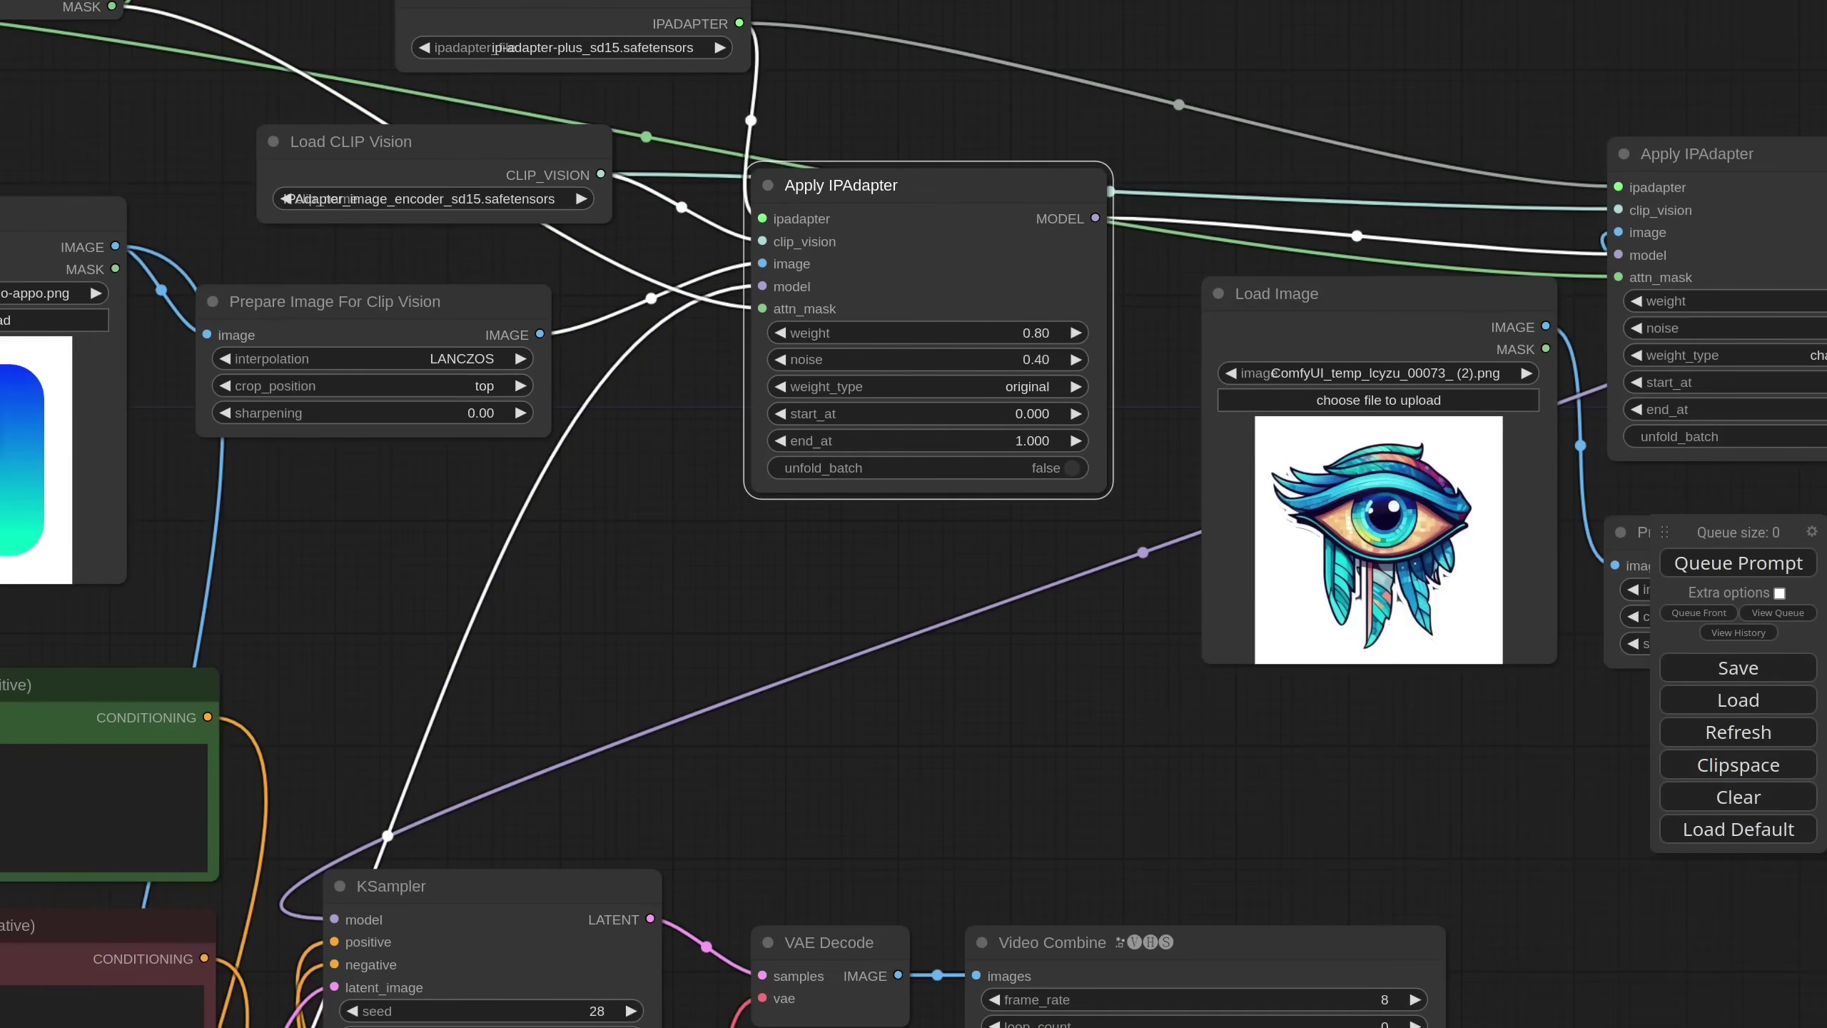
pyautogui.scroll(-5, 963, 392)
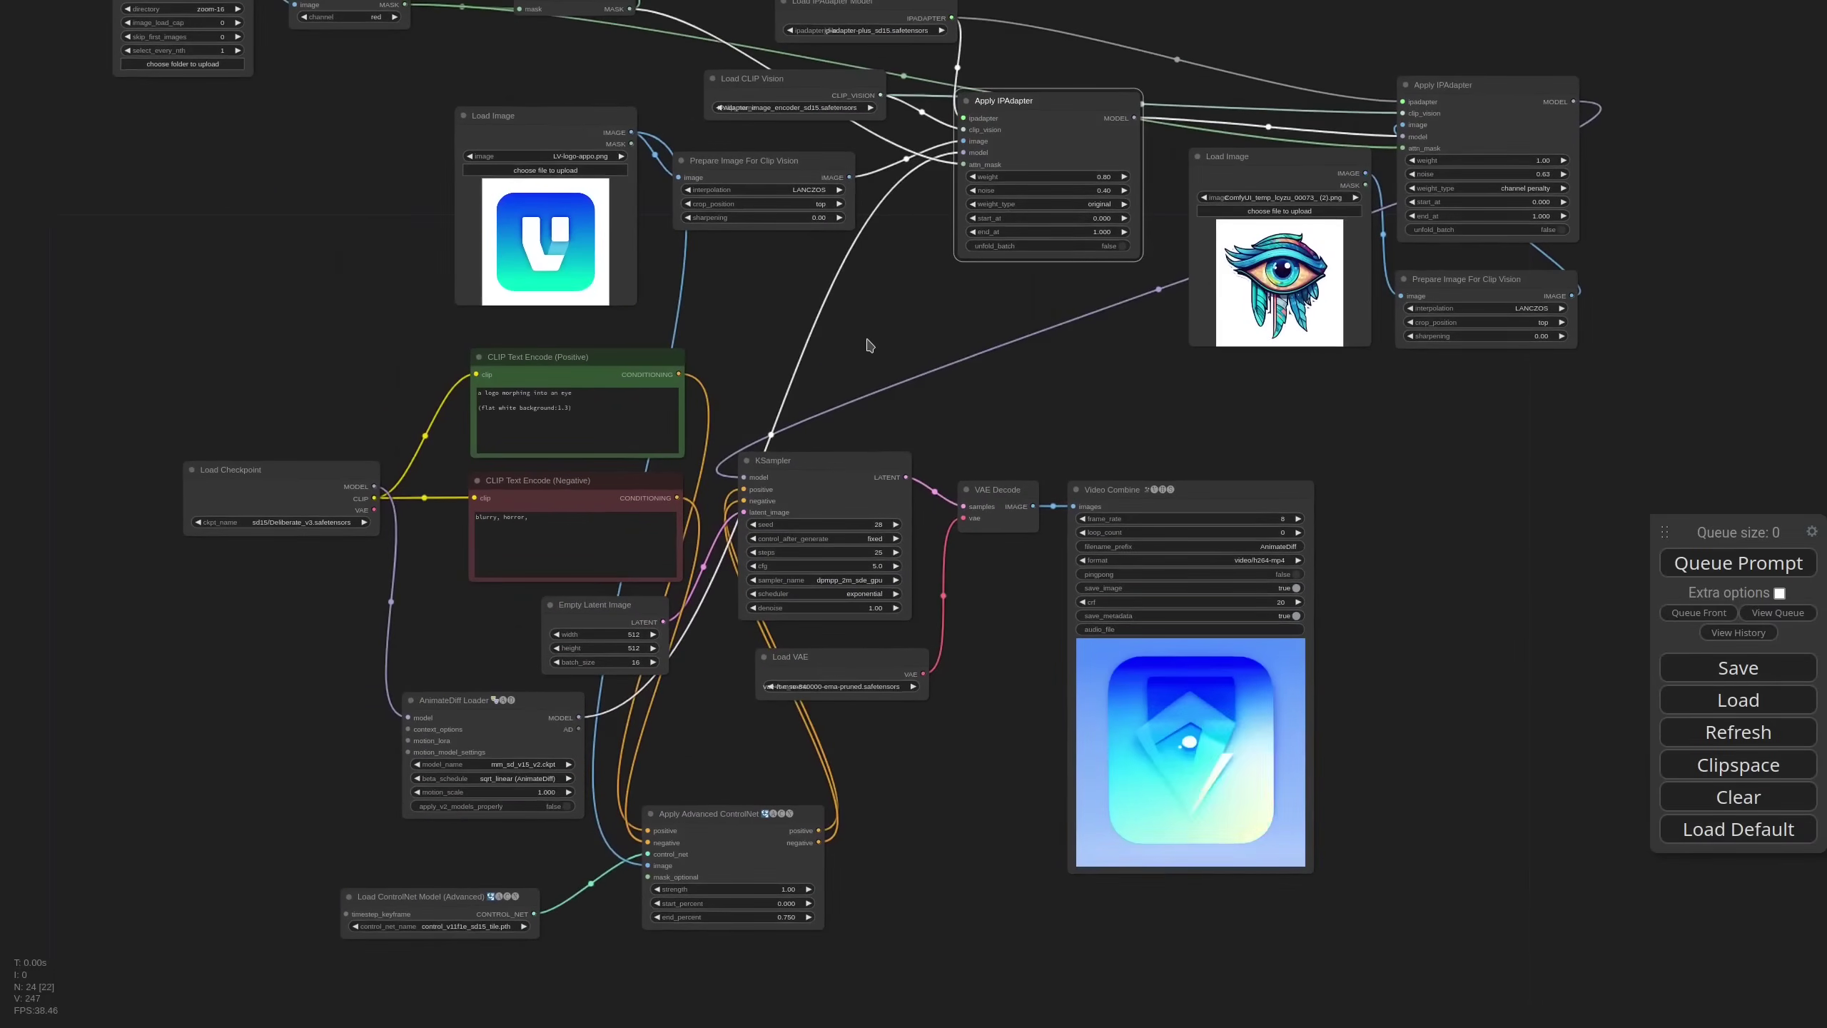
# - Connect the InvertMask output to the Apply Advanced ControlNet mask_optional input and spread out the surrounding nodes
pyautogui.scroll(4, 865, 346)
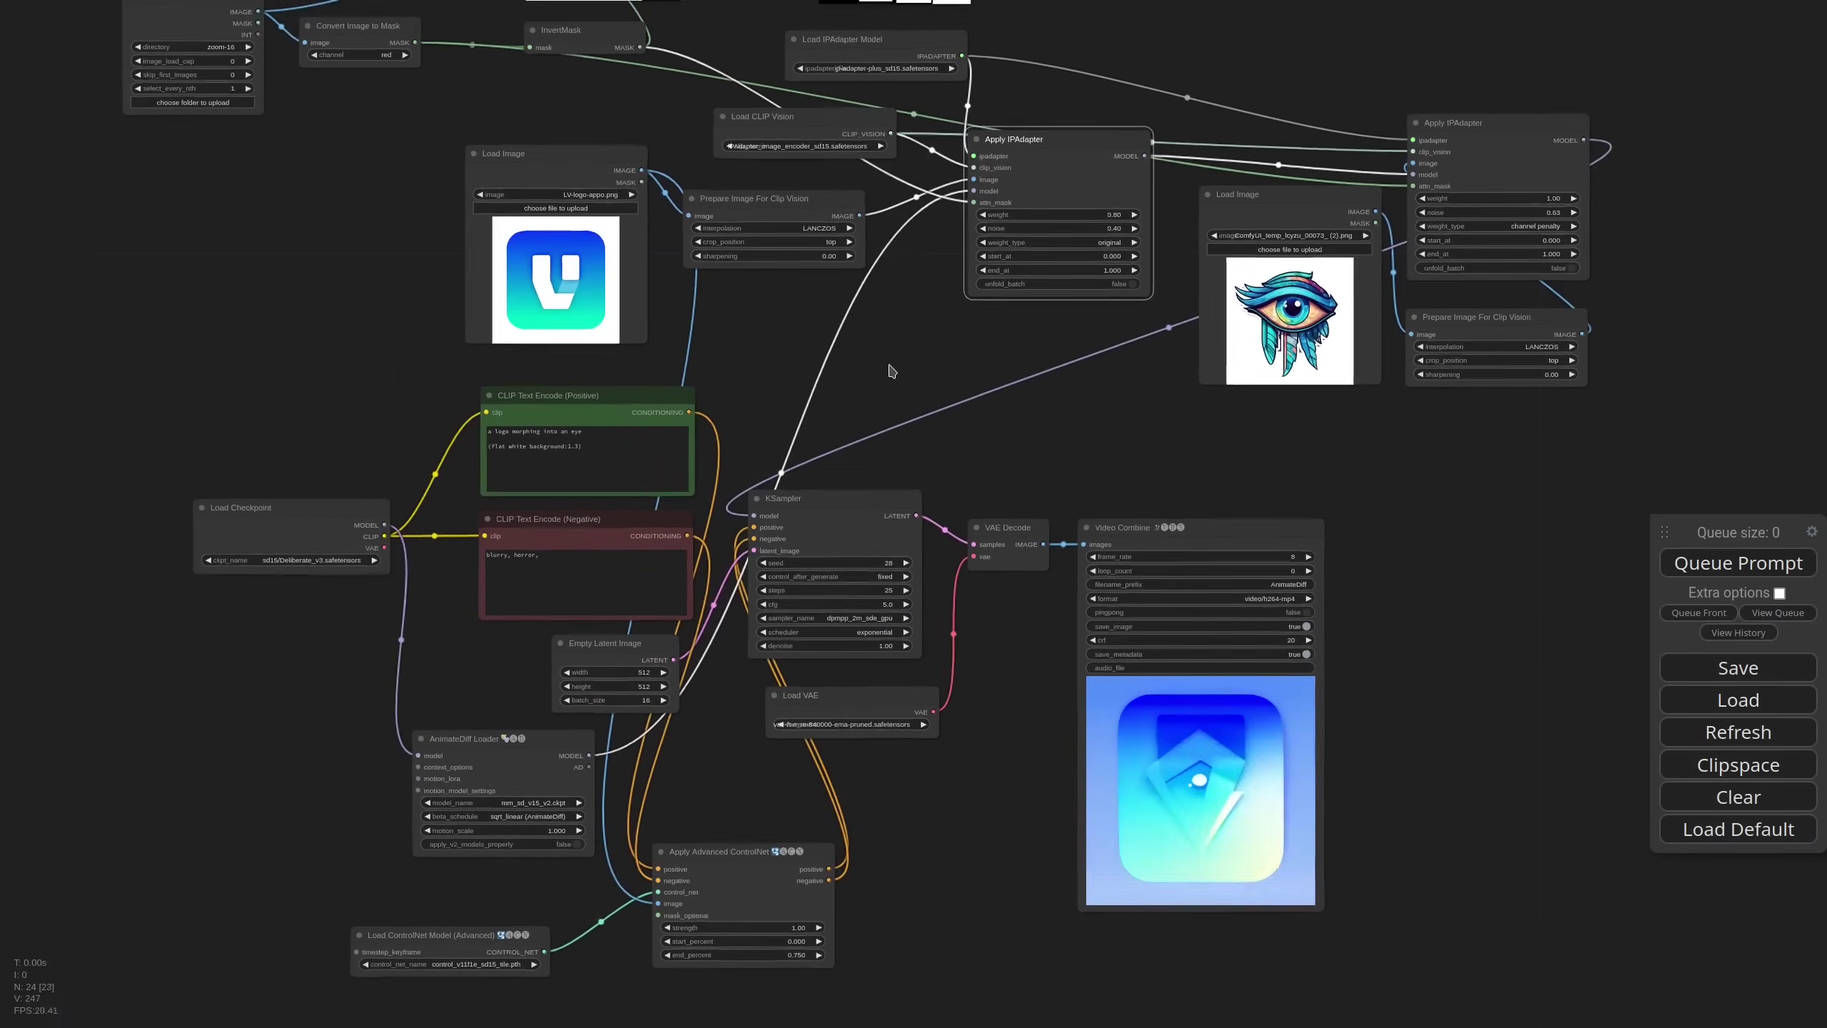
pyautogui.moveTo(656, 129); pyautogui.dragTo(608, 167)
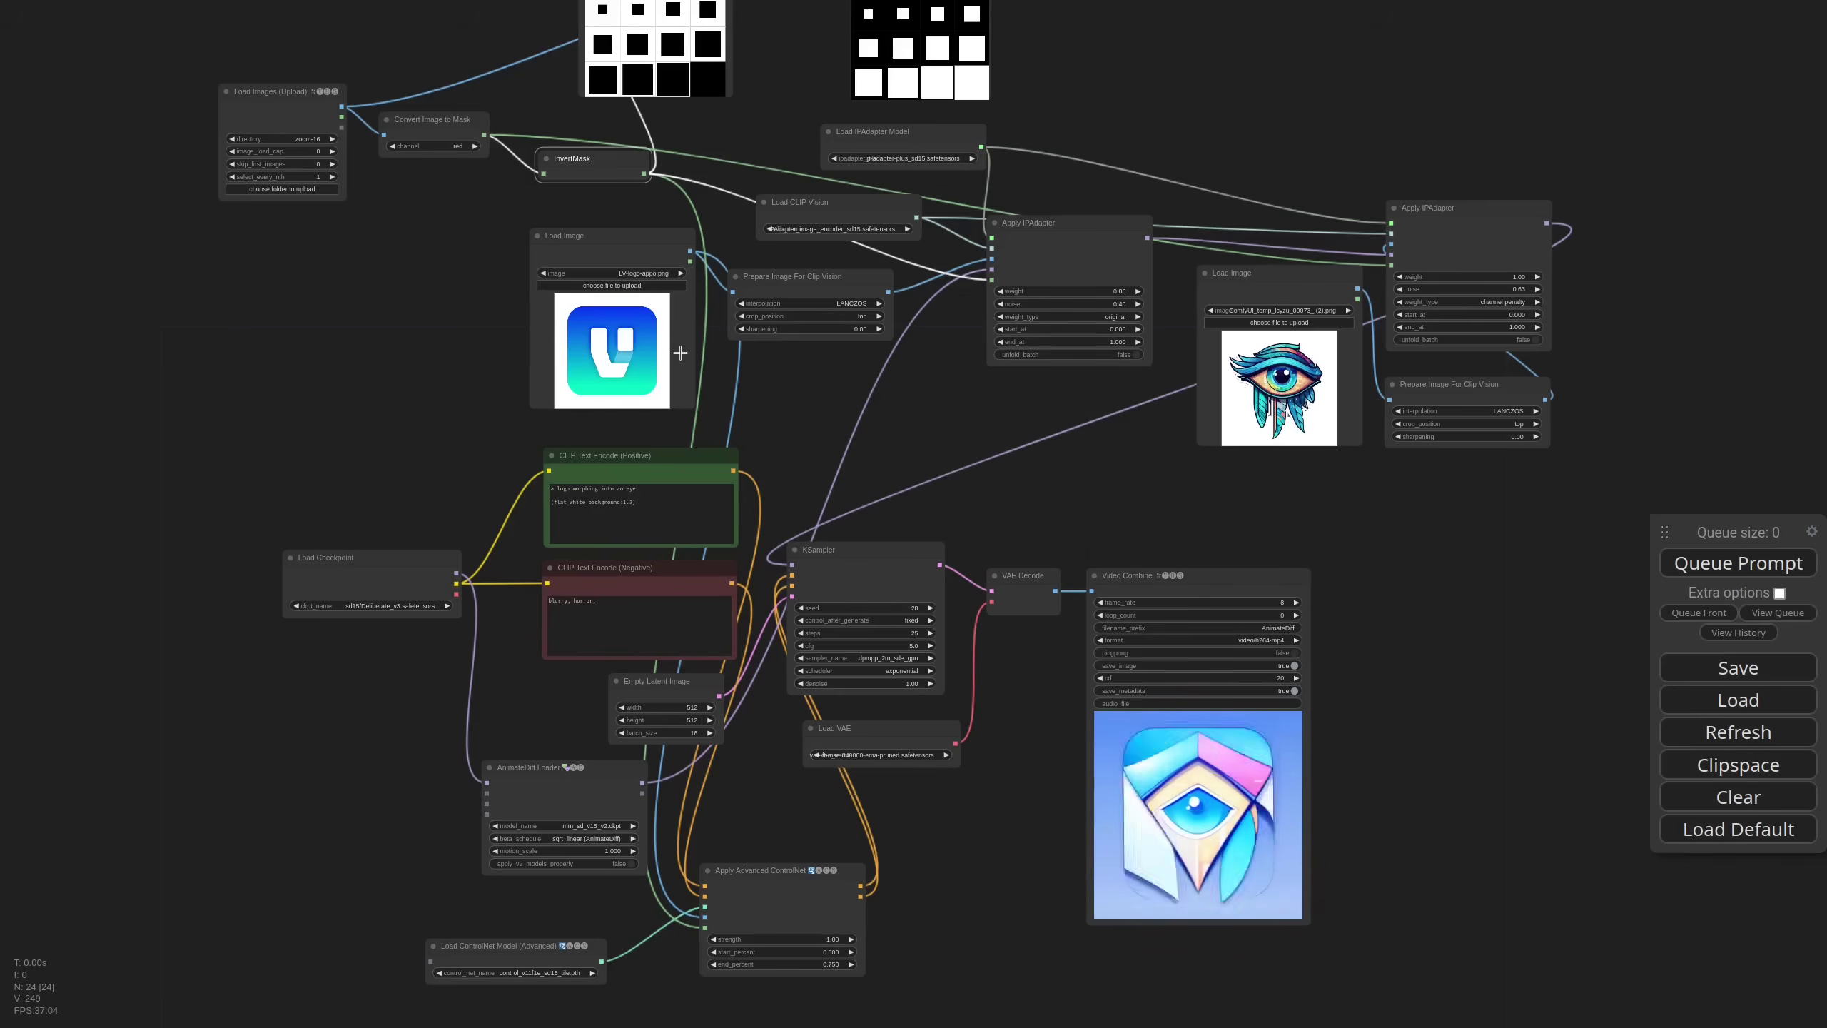
pyautogui.moveTo(680, 353); pyautogui.dragTo(646, 358)
pyautogui.scroll(-2, 1010, 846)
pyautogui.keyDown('ctrl'); pyautogui.moveTo(1287, 976); pyautogui.dragTo(1078, 624); pyautogui.keyUp('ctrl')
pyautogui.moveTo(820, 867); pyautogui.dragTo(908, 847)
pyautogui.moveTo(655, 788); pyautogui.dragTo(686, 792)
pyautogui.moveTo(1525, 747); pyautogui.dragTo(1447, 663)
# - Queue the prompt, queue it again with the KSampler seed set to 32, and inspect the animation
pyautogui.hotkey('ctrl', 'Return')
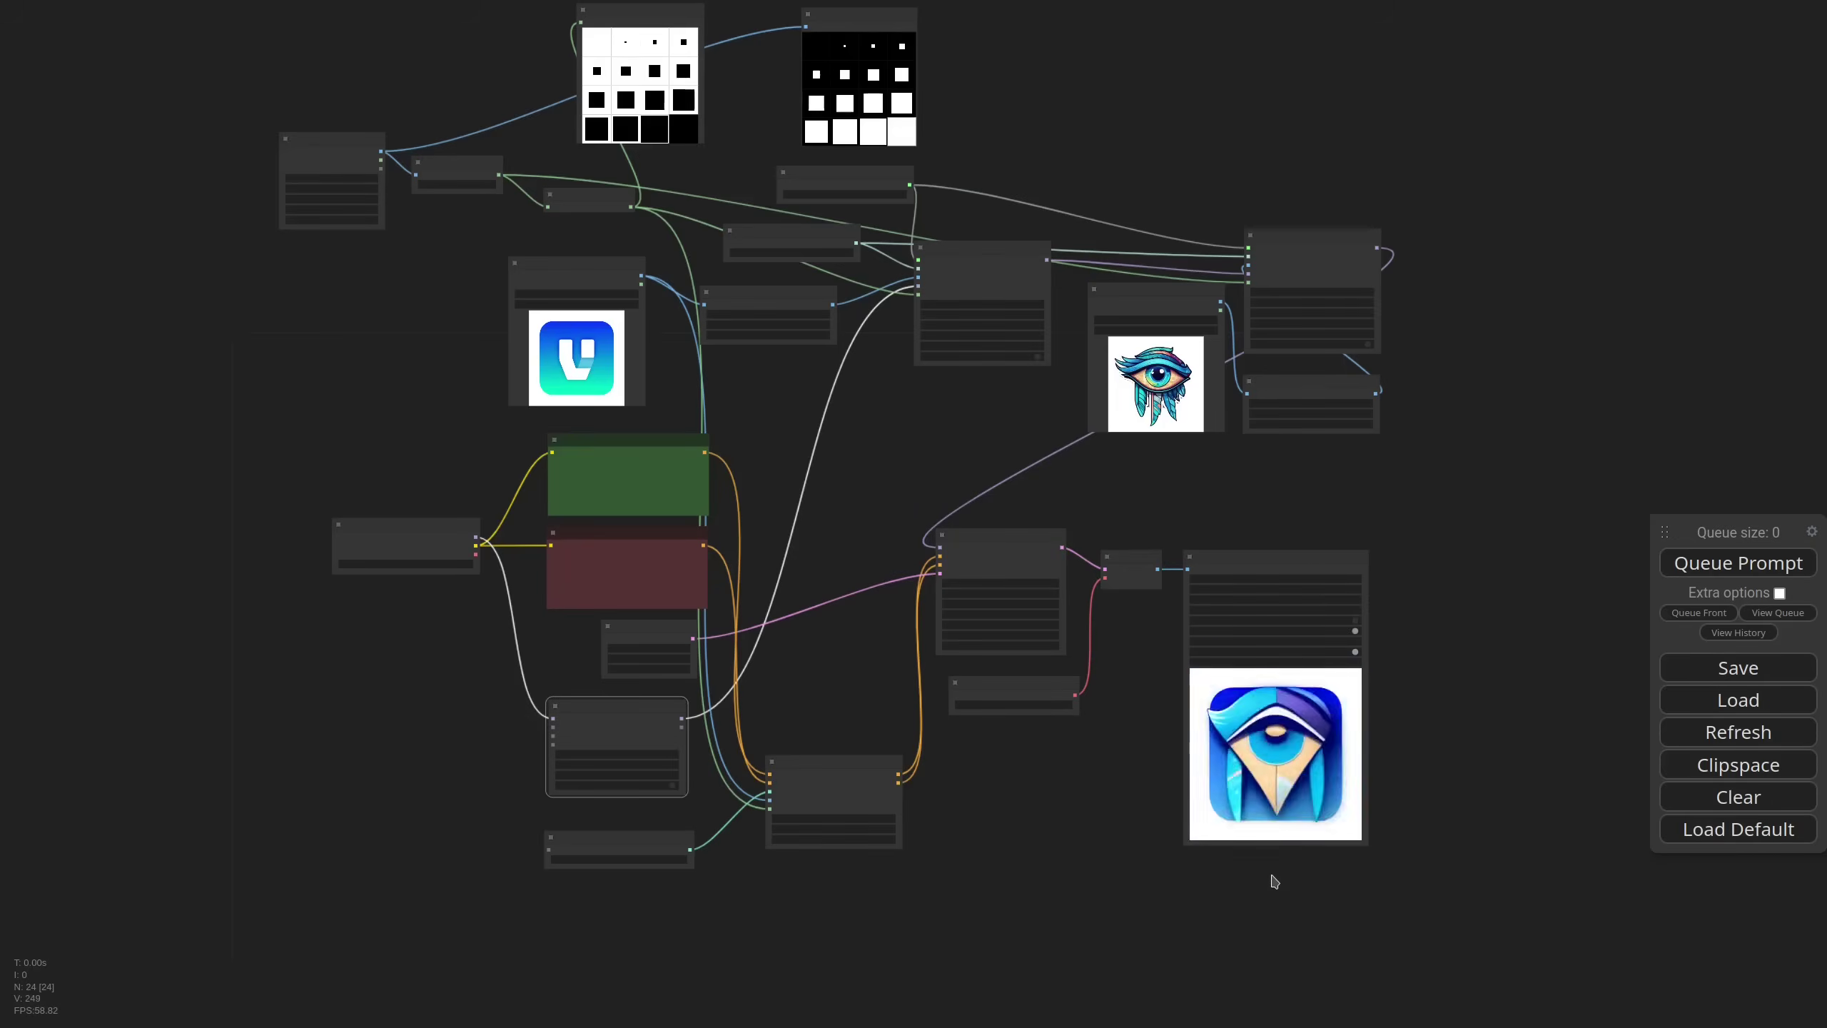
pyautogui.hotkey('ctrl', 'Return')
pyautogui.scroll(5, 1274, 882)
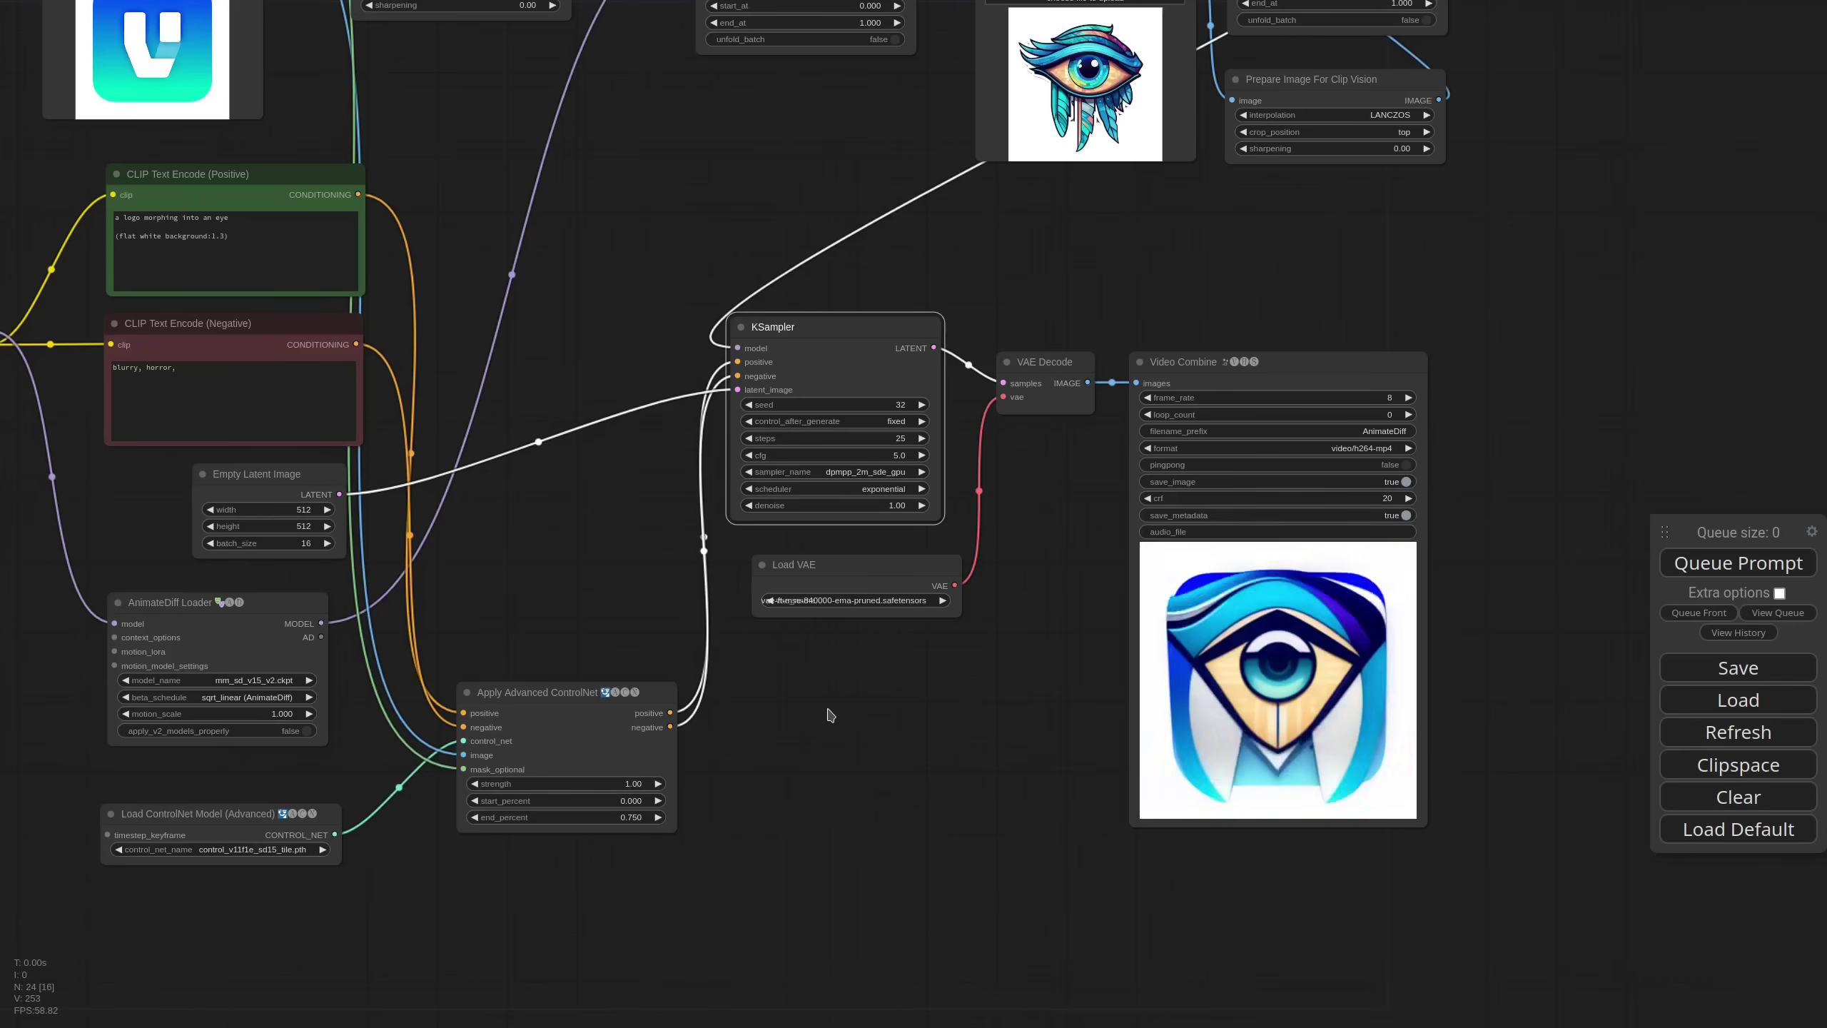
pyautogui.scroll(-3, 835, 749)
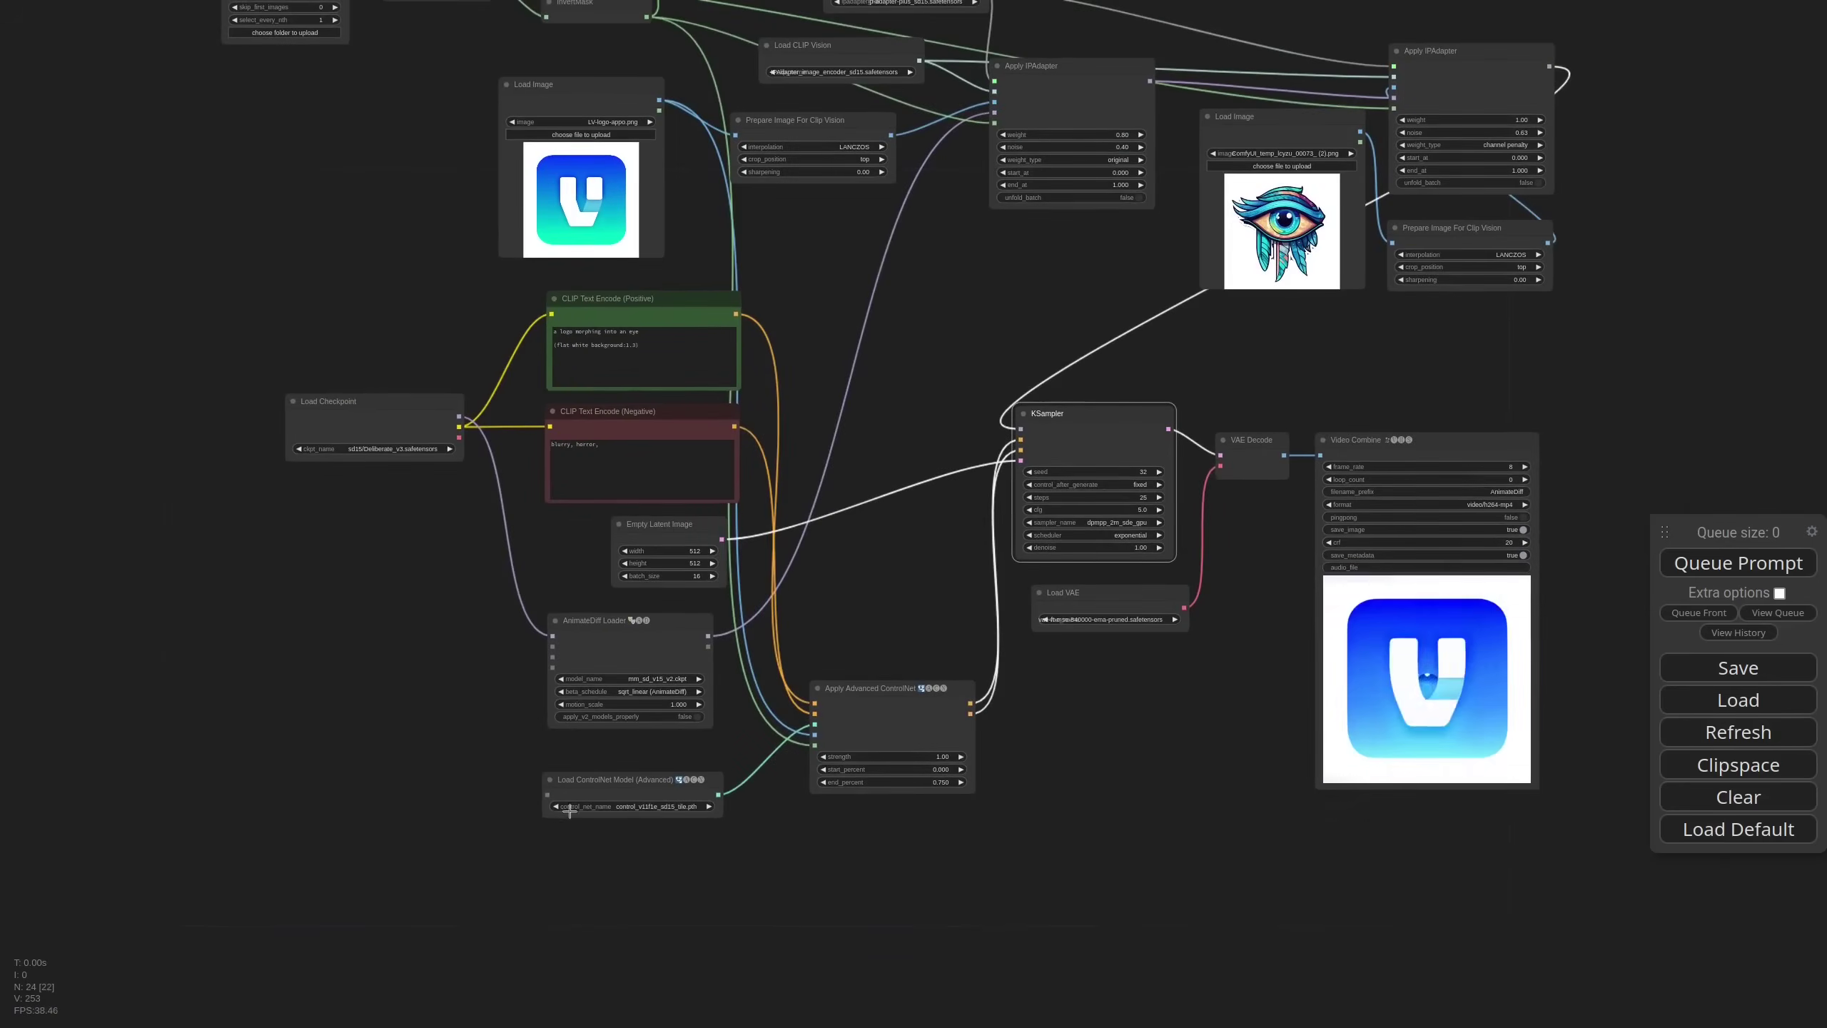
# - Add a ScaledSoftControlNetWeights node feeding the ControlNet loader's timestep_keyframe input and set its base_multiplier to 0.9
pyautogui.scroll(4, 545, 821)
pyautogui.moveTo(682, 775); pyautogui.dragTo(722, 756)
pyautogui.moveTo(632, 671); pyautogui.dragTo(372, 697)
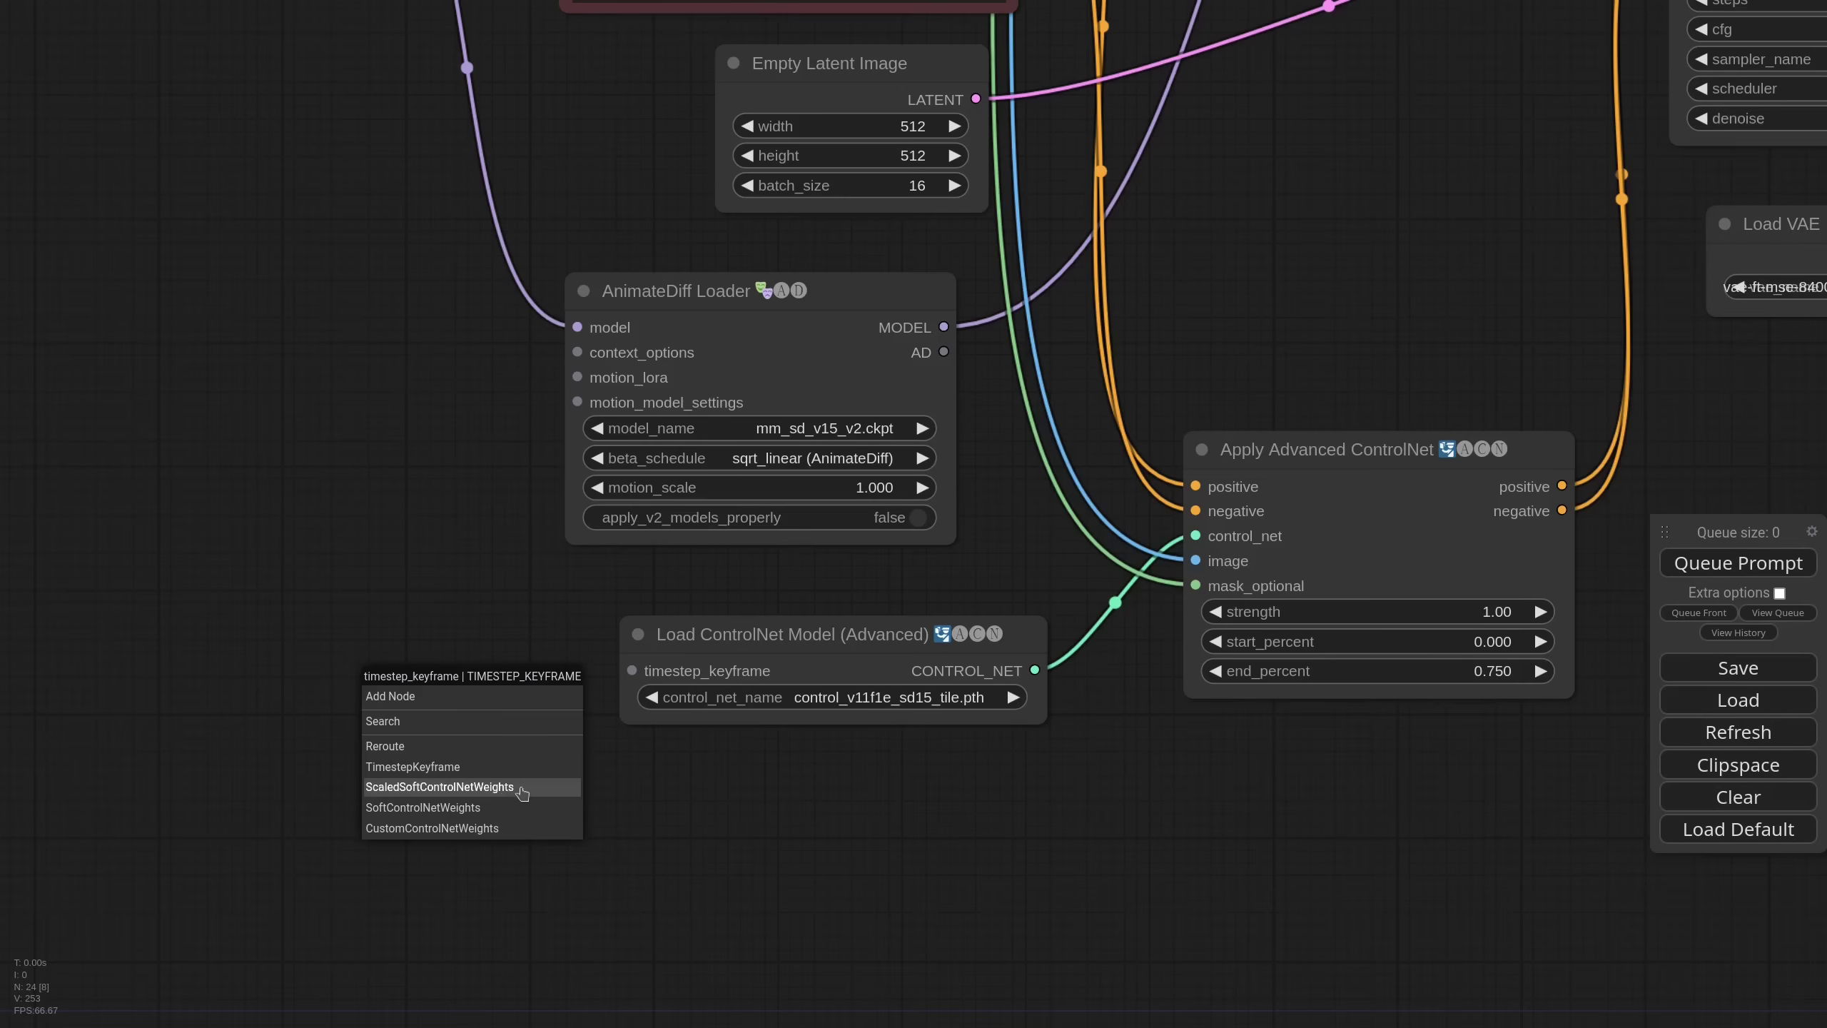
pyautogui.click(521, 792)
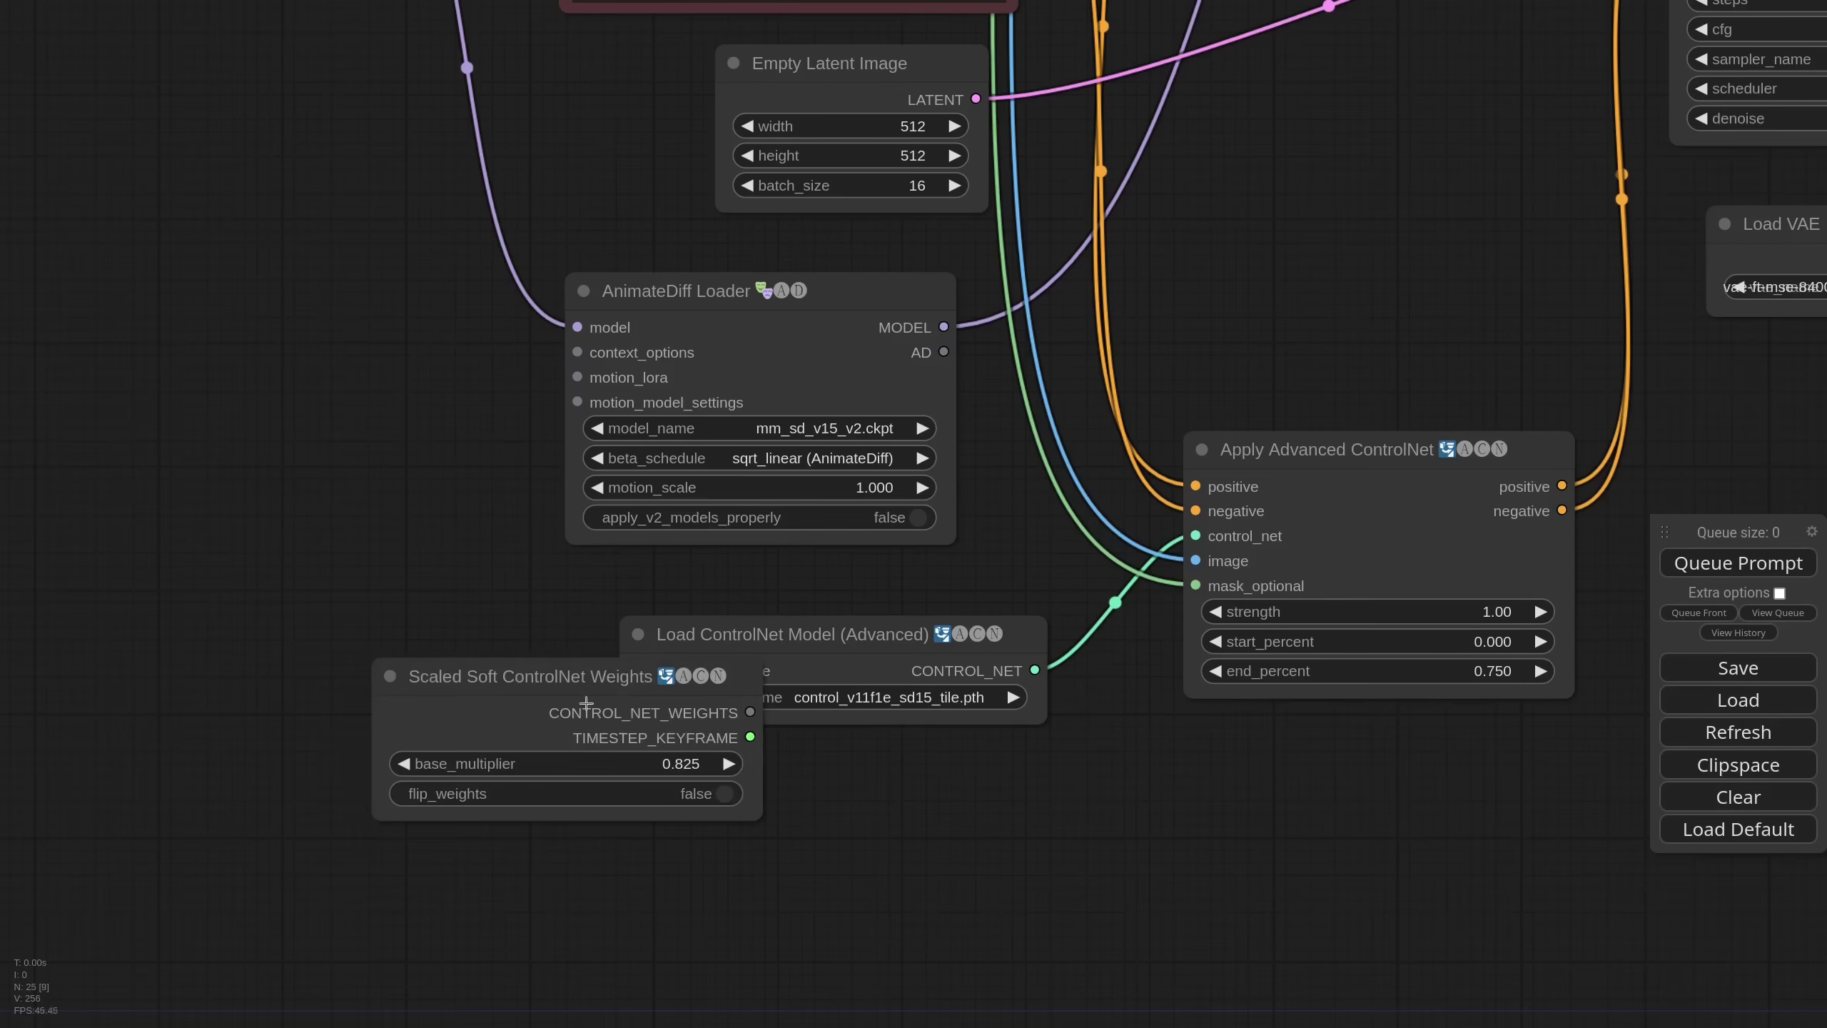
pyautogui.moveTo(576, 758); pyautogui.dragTo(323, 652)
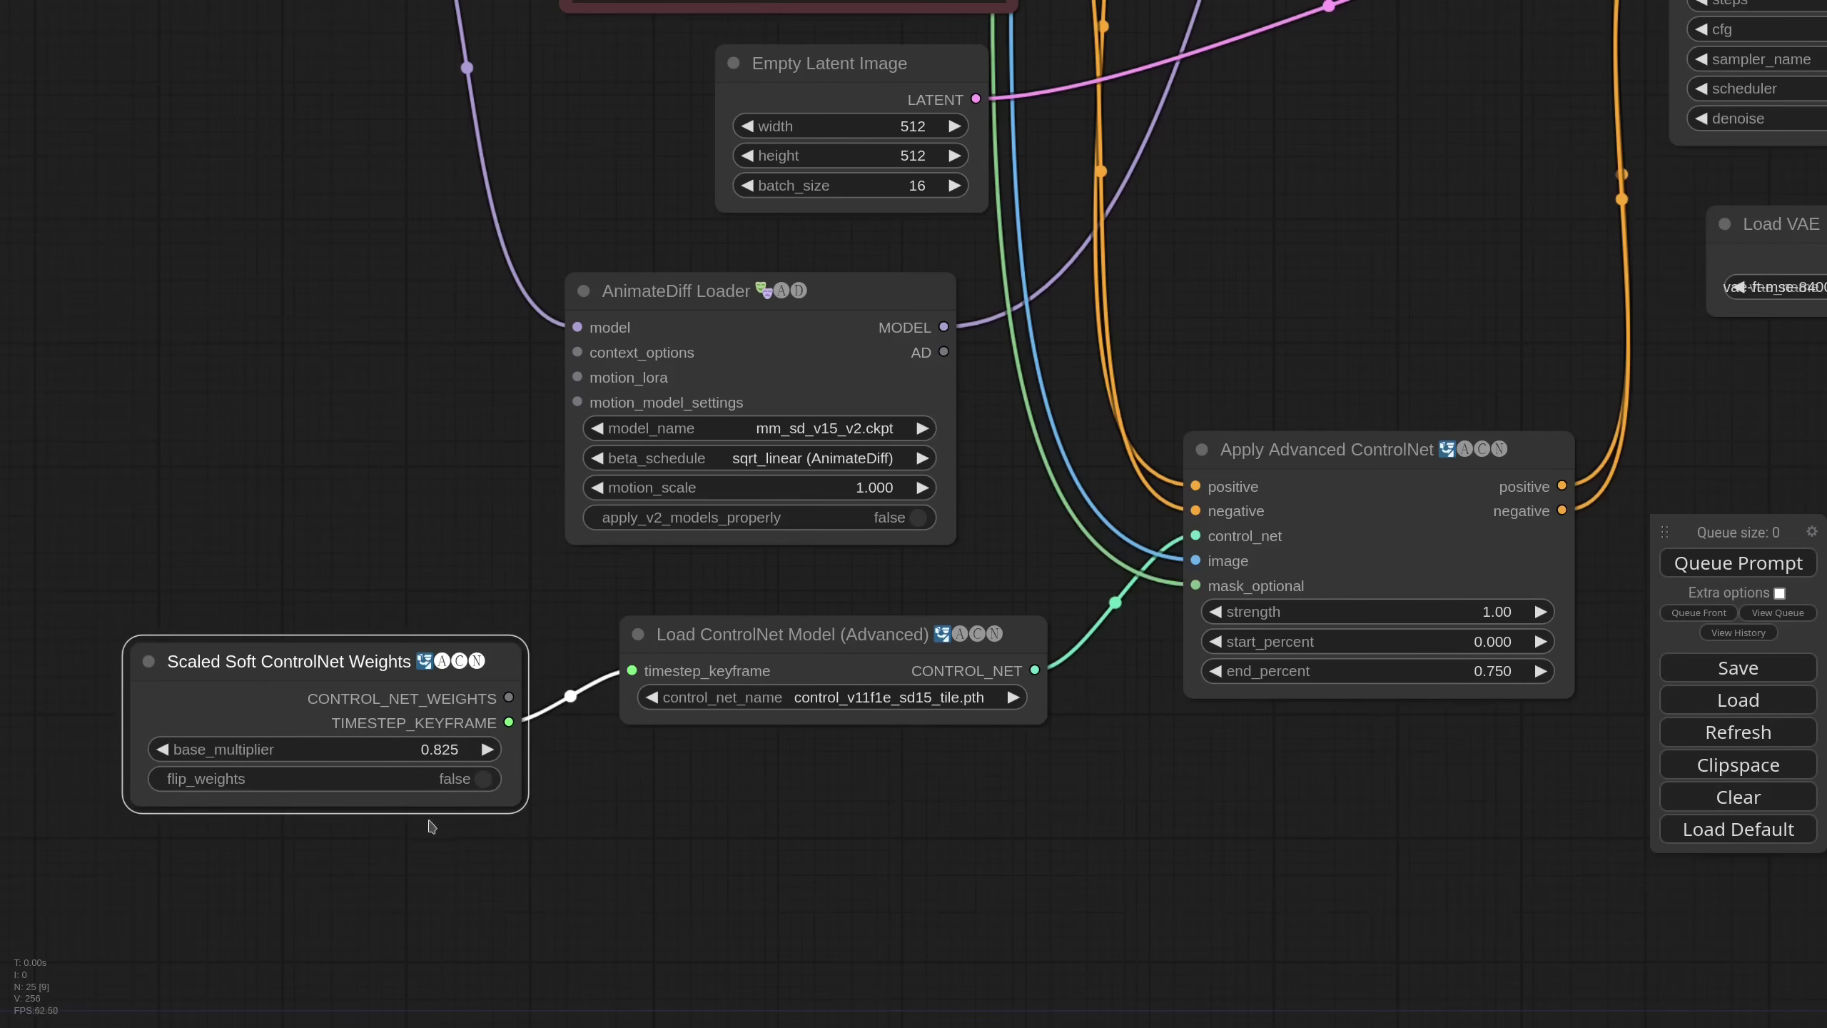
pyautogui.click(451, 749)
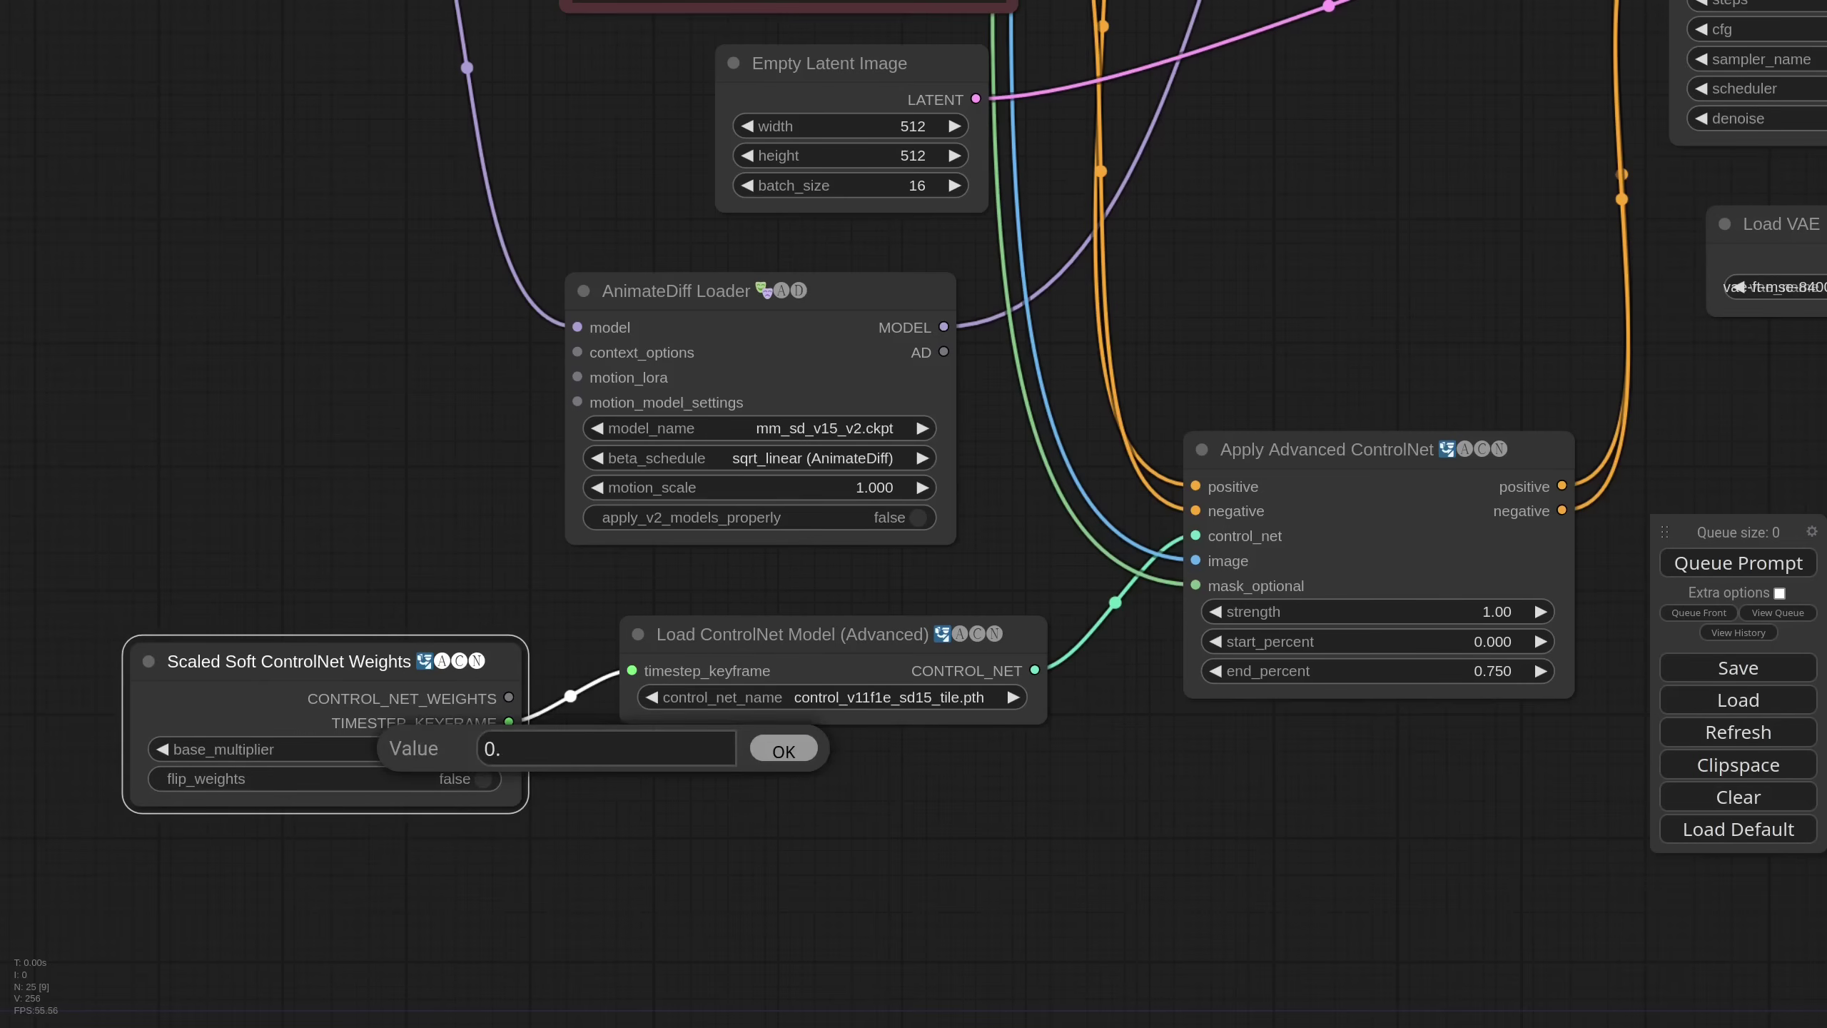
pyautogui.press('Return')
# - Queue the prompt, move the Empty Latent Image node beside the KSampler, and inspect the resulting animation
pyautogui.scroll(-6, 1151, 731)
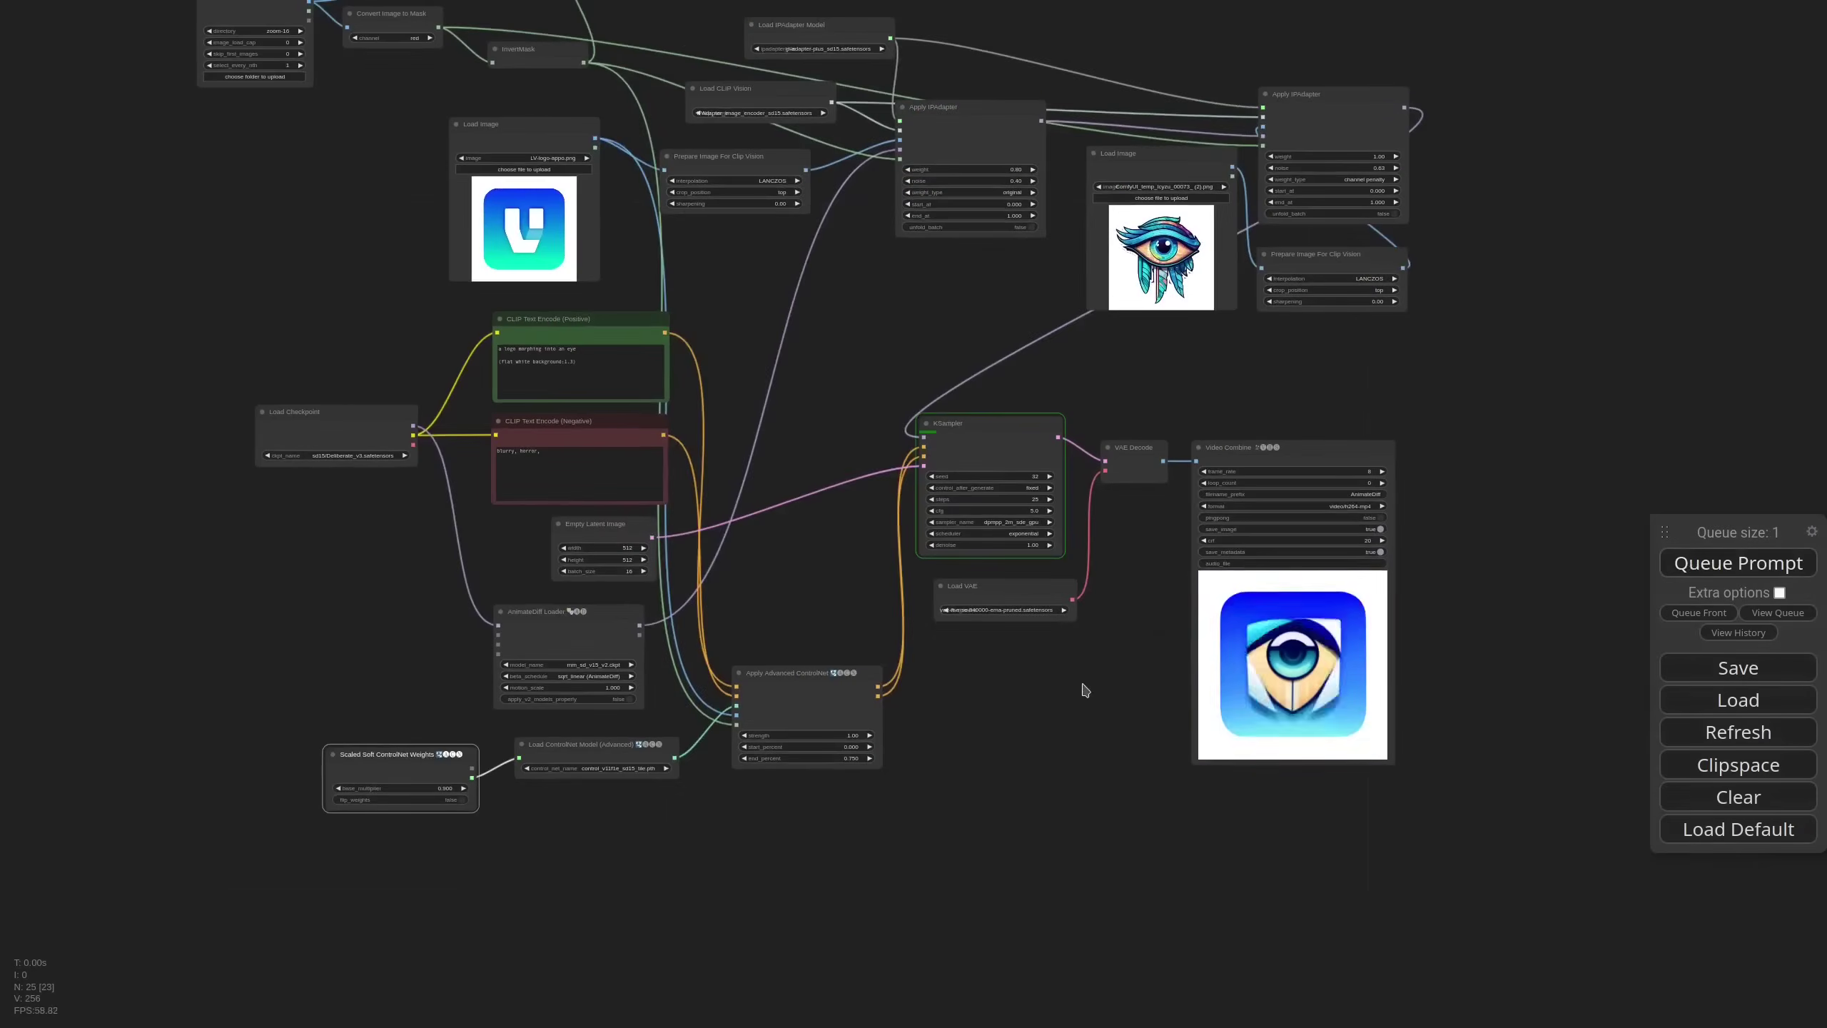
pyautogui.moveTo(602, 527); pyautogui.dragTo(799, 521)
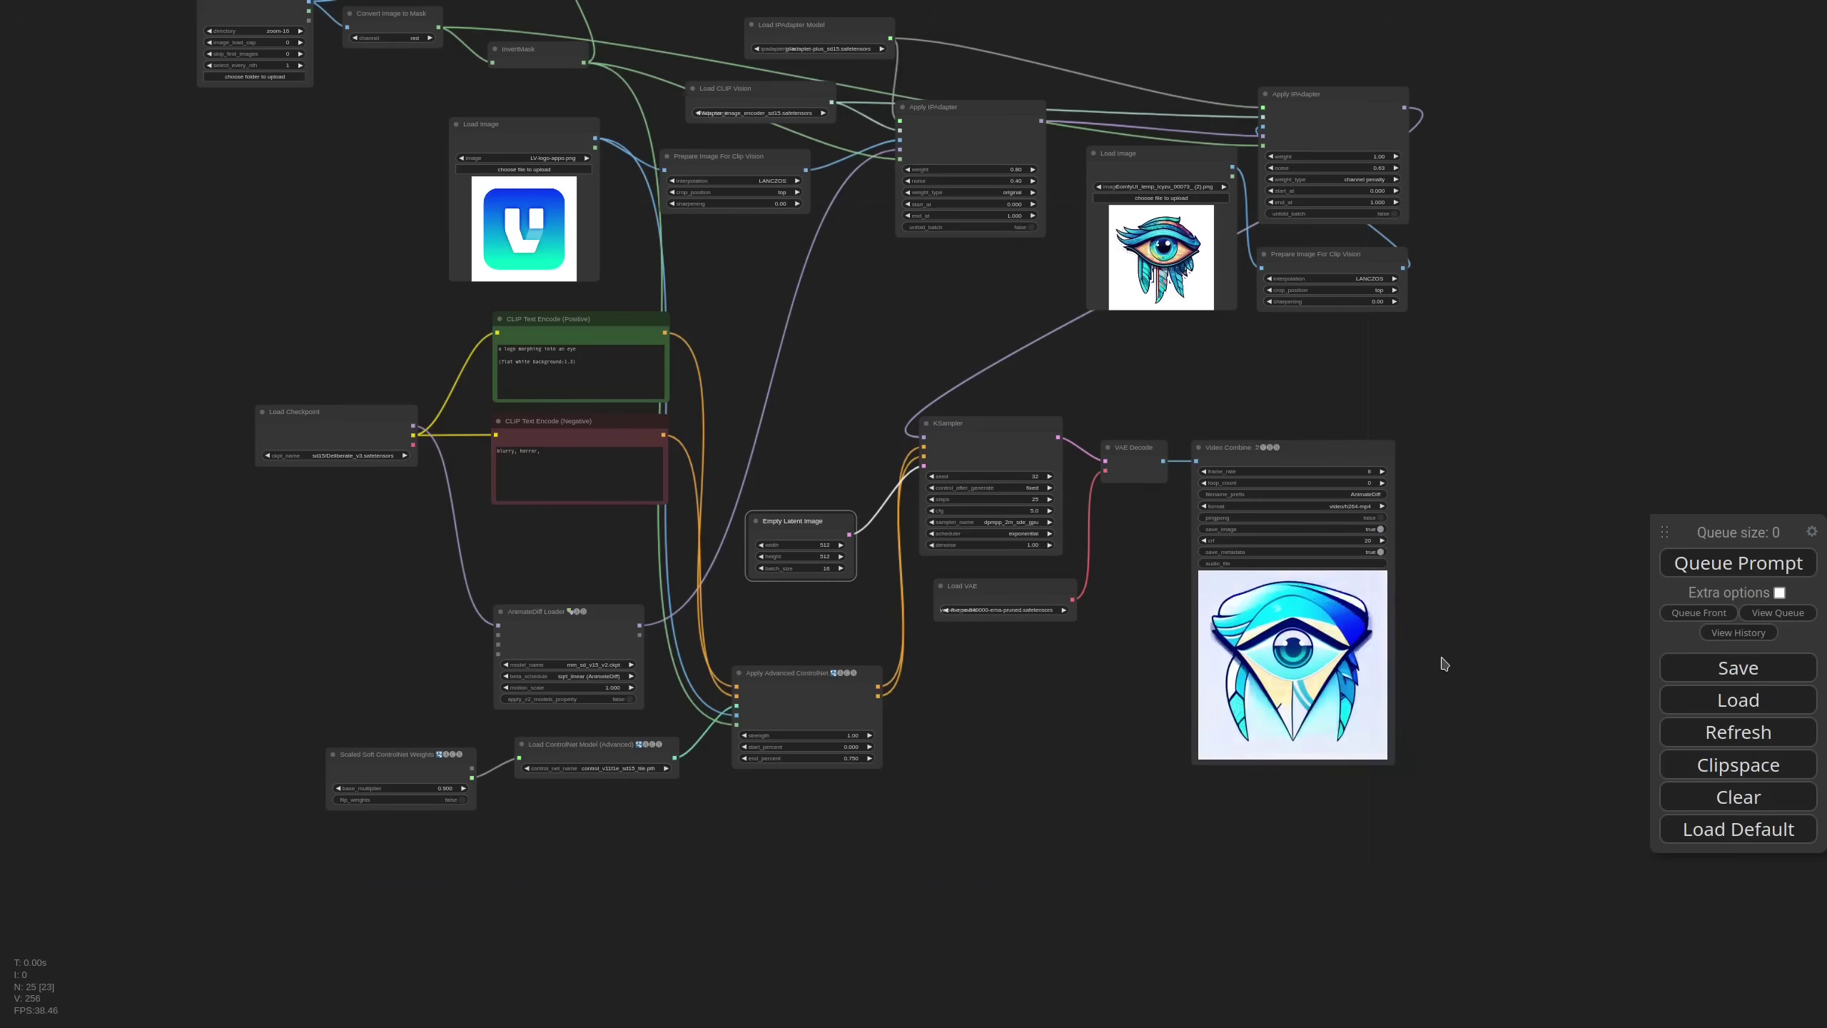
pyautogui.scroll(8, 1442, 664)
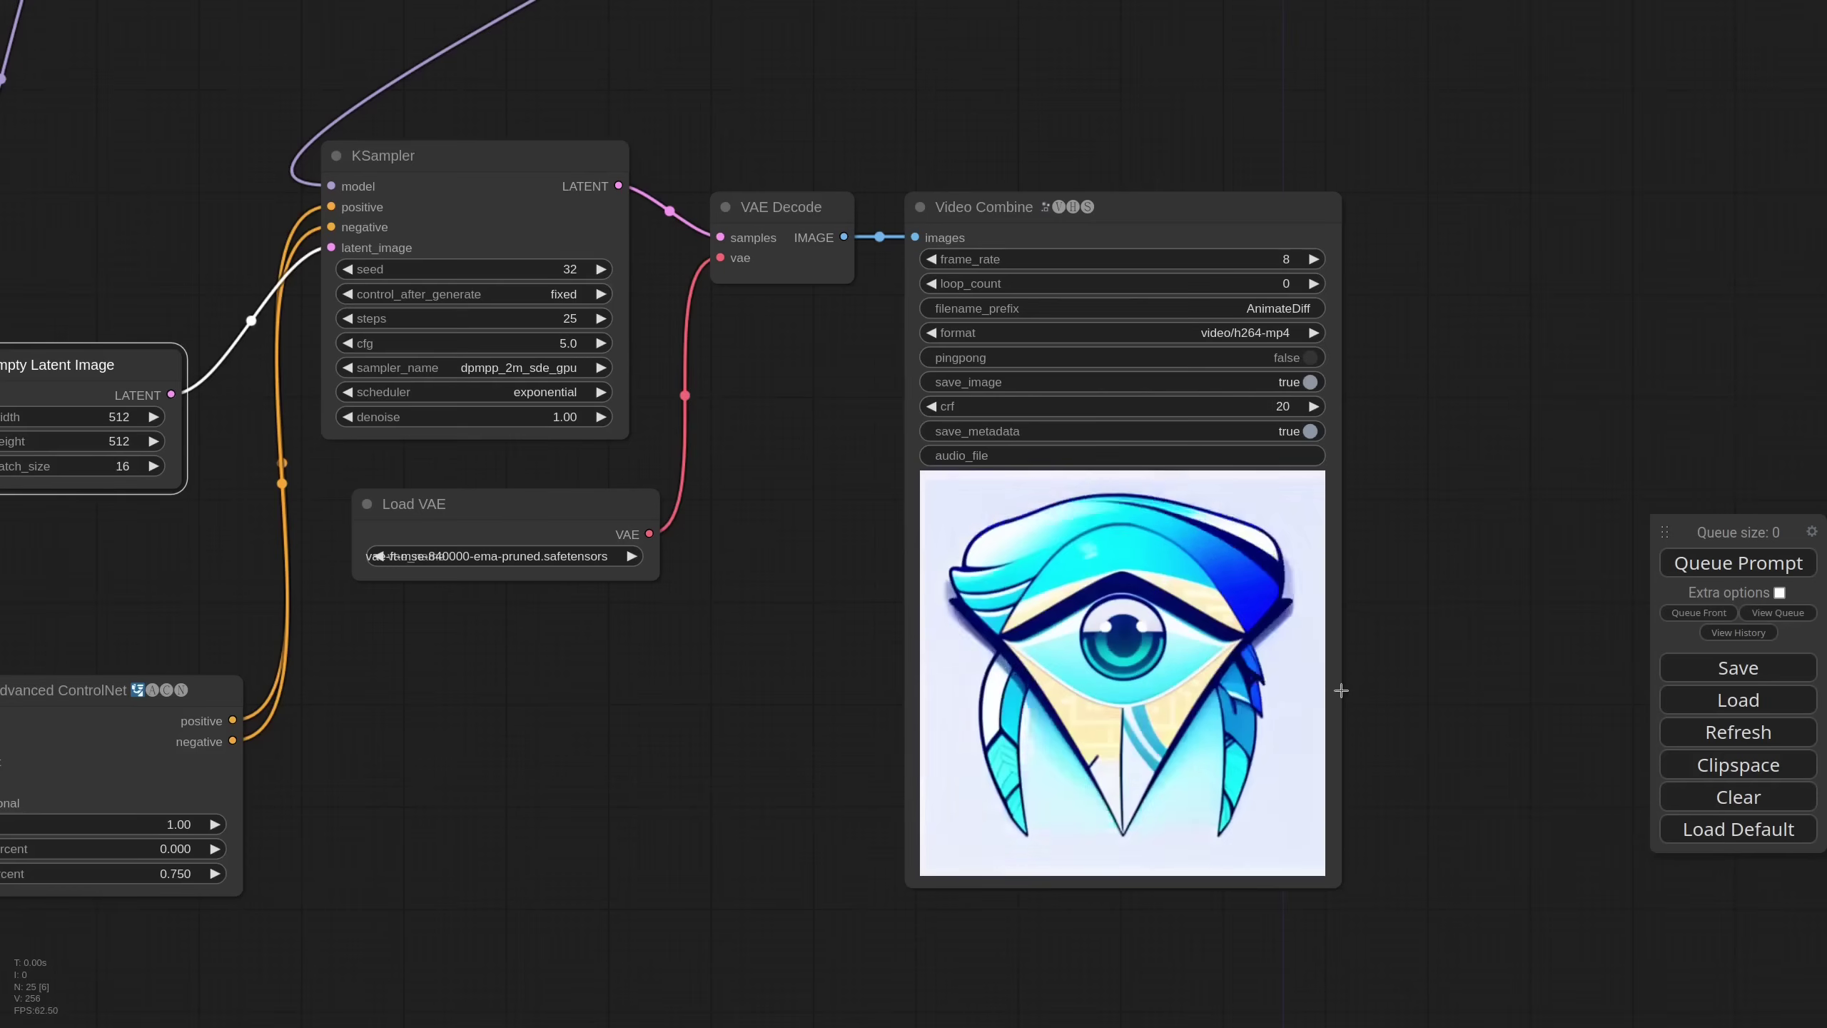
# - Review the finished workflow, examining the checkpoint, IPAdapter model, AnimateDiff and ControlNet node settings
pyautogui.scroll(-8, 1453, 552)
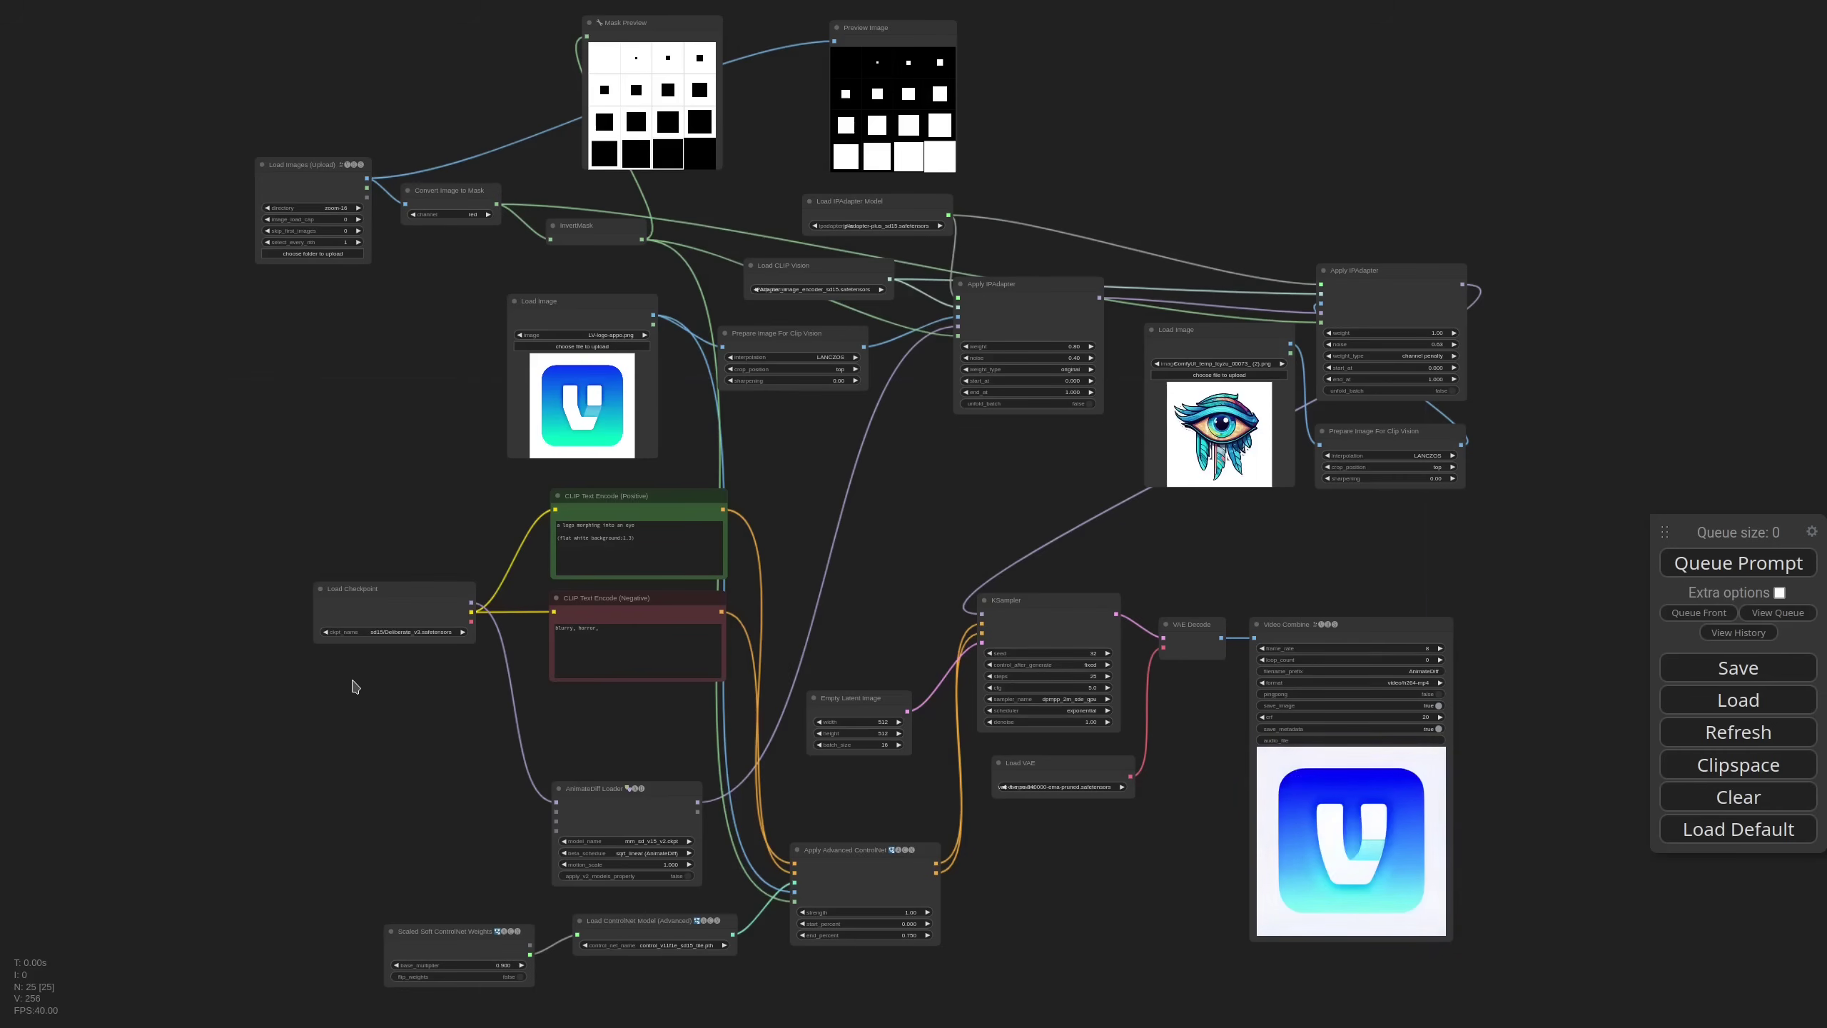
pyautogui.scroll(10, 355, 686)
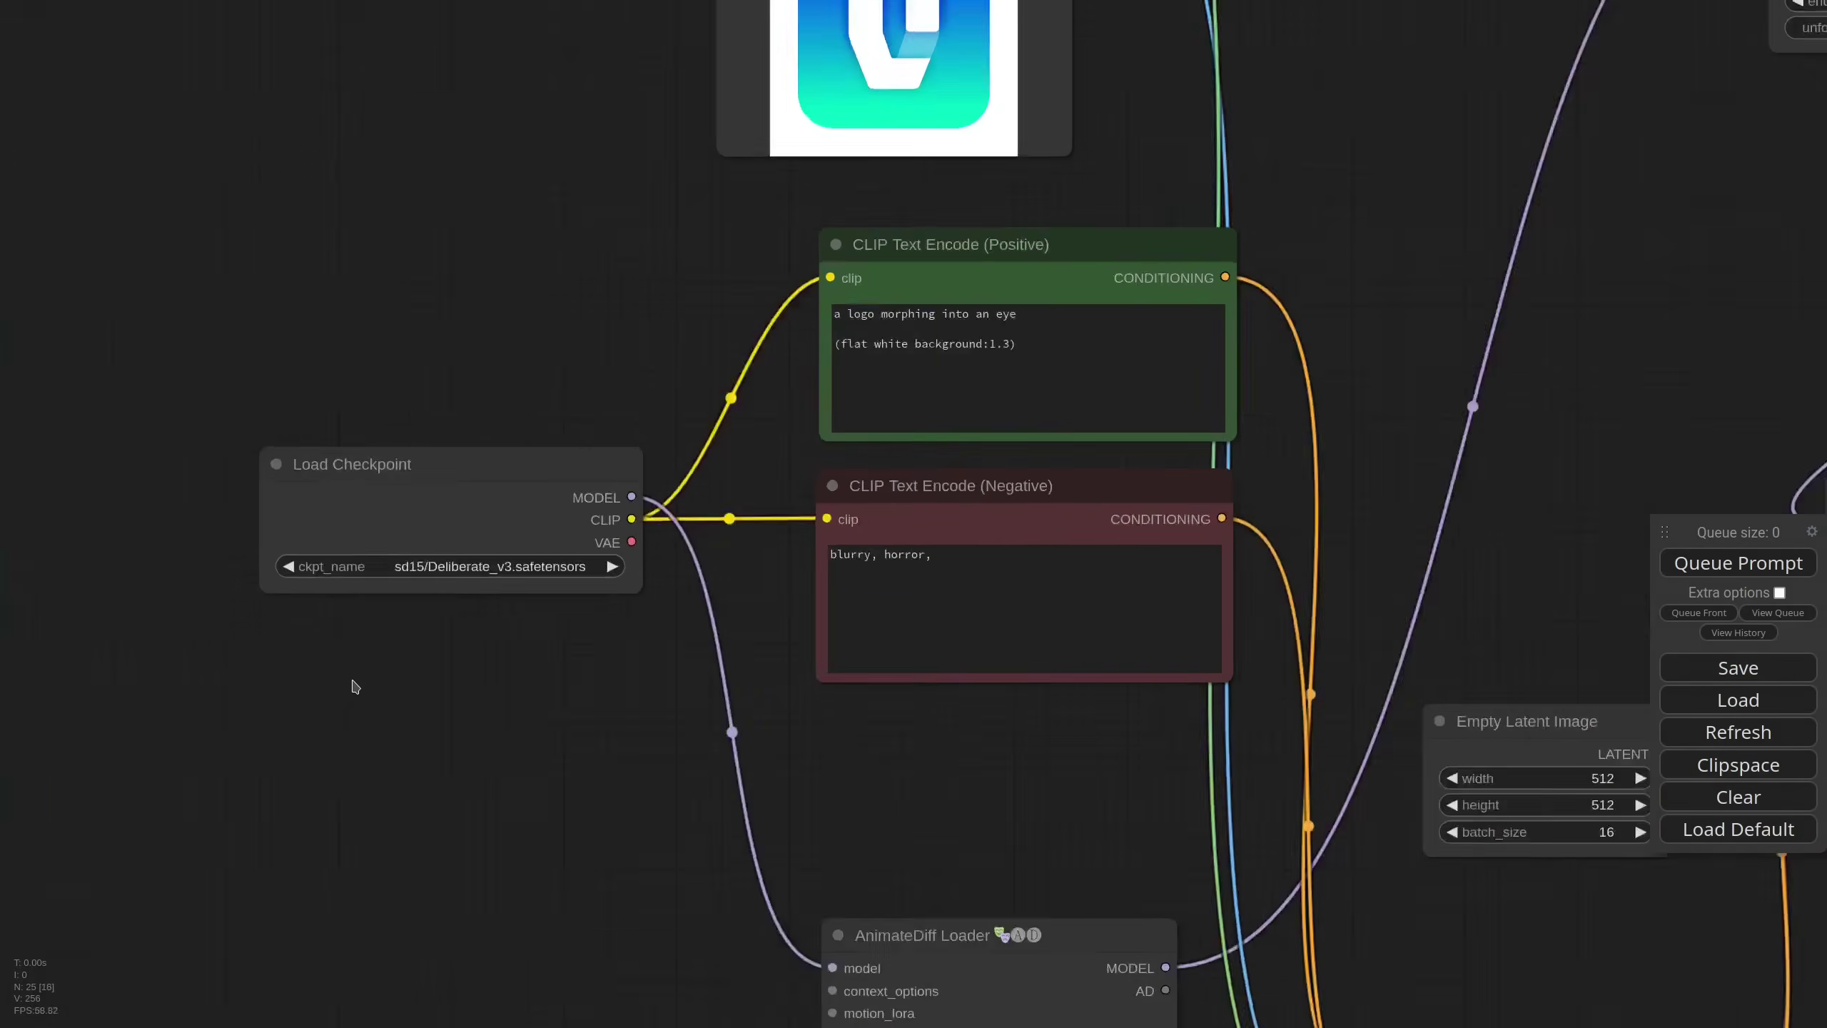
pyautogui.scroll(1, 355, 686)
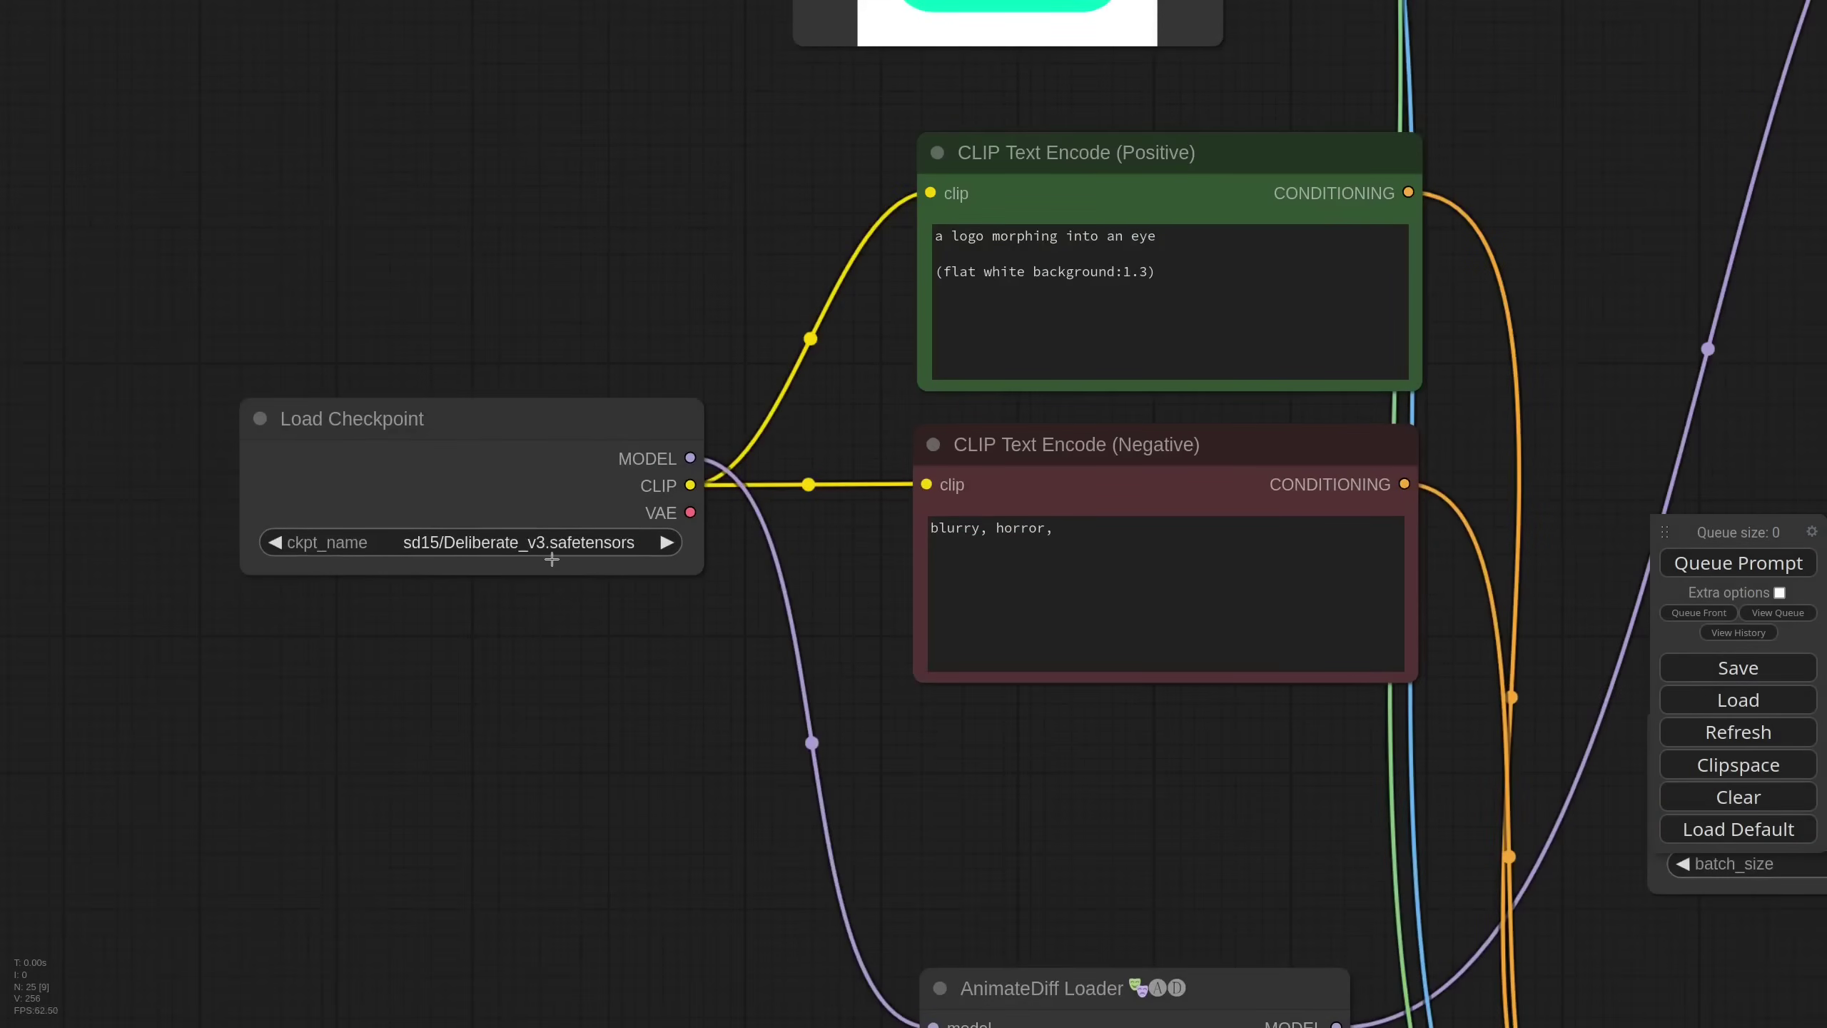
pyautogui.scroll(-12, 559, 616)
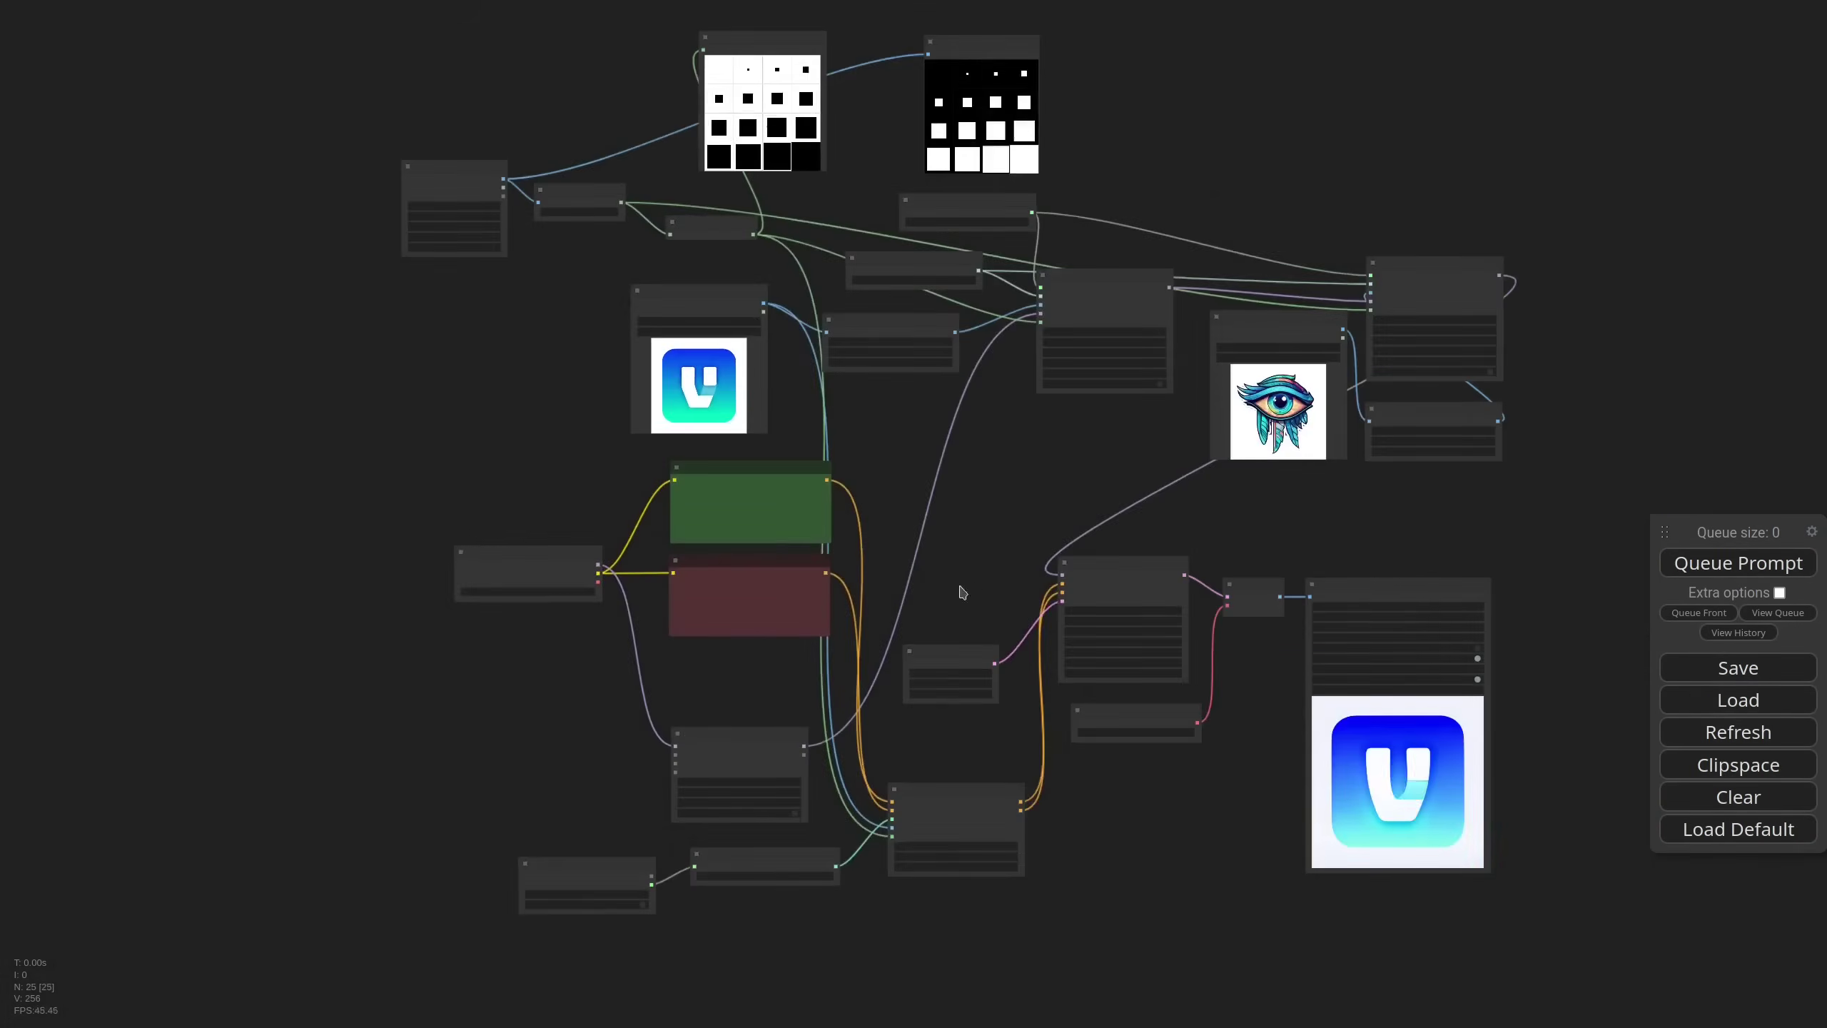
pyautogui.scroll(11, 946, 216)
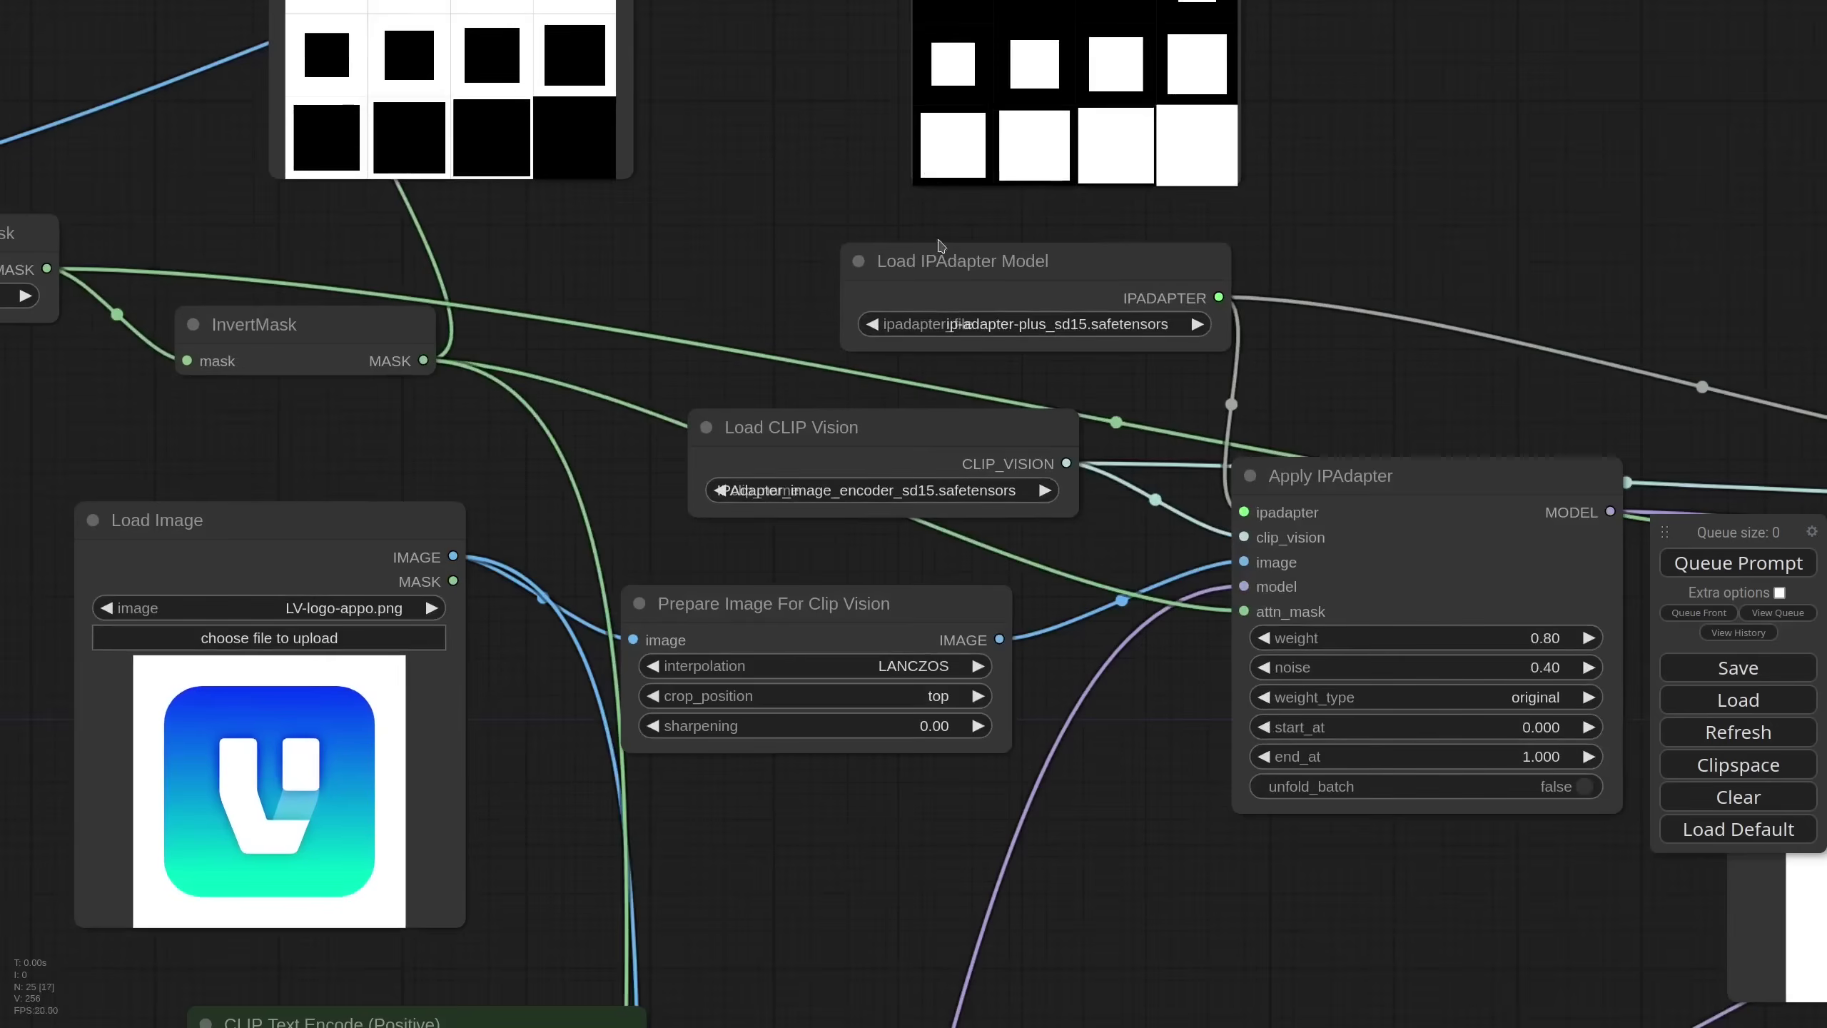
pyautogui.click(1048, 326)
pyautogui.scroll(-10, 766, 237)
pyautogui.moveTo(1053, 861); pyautogui.dragTo(1152, 749)
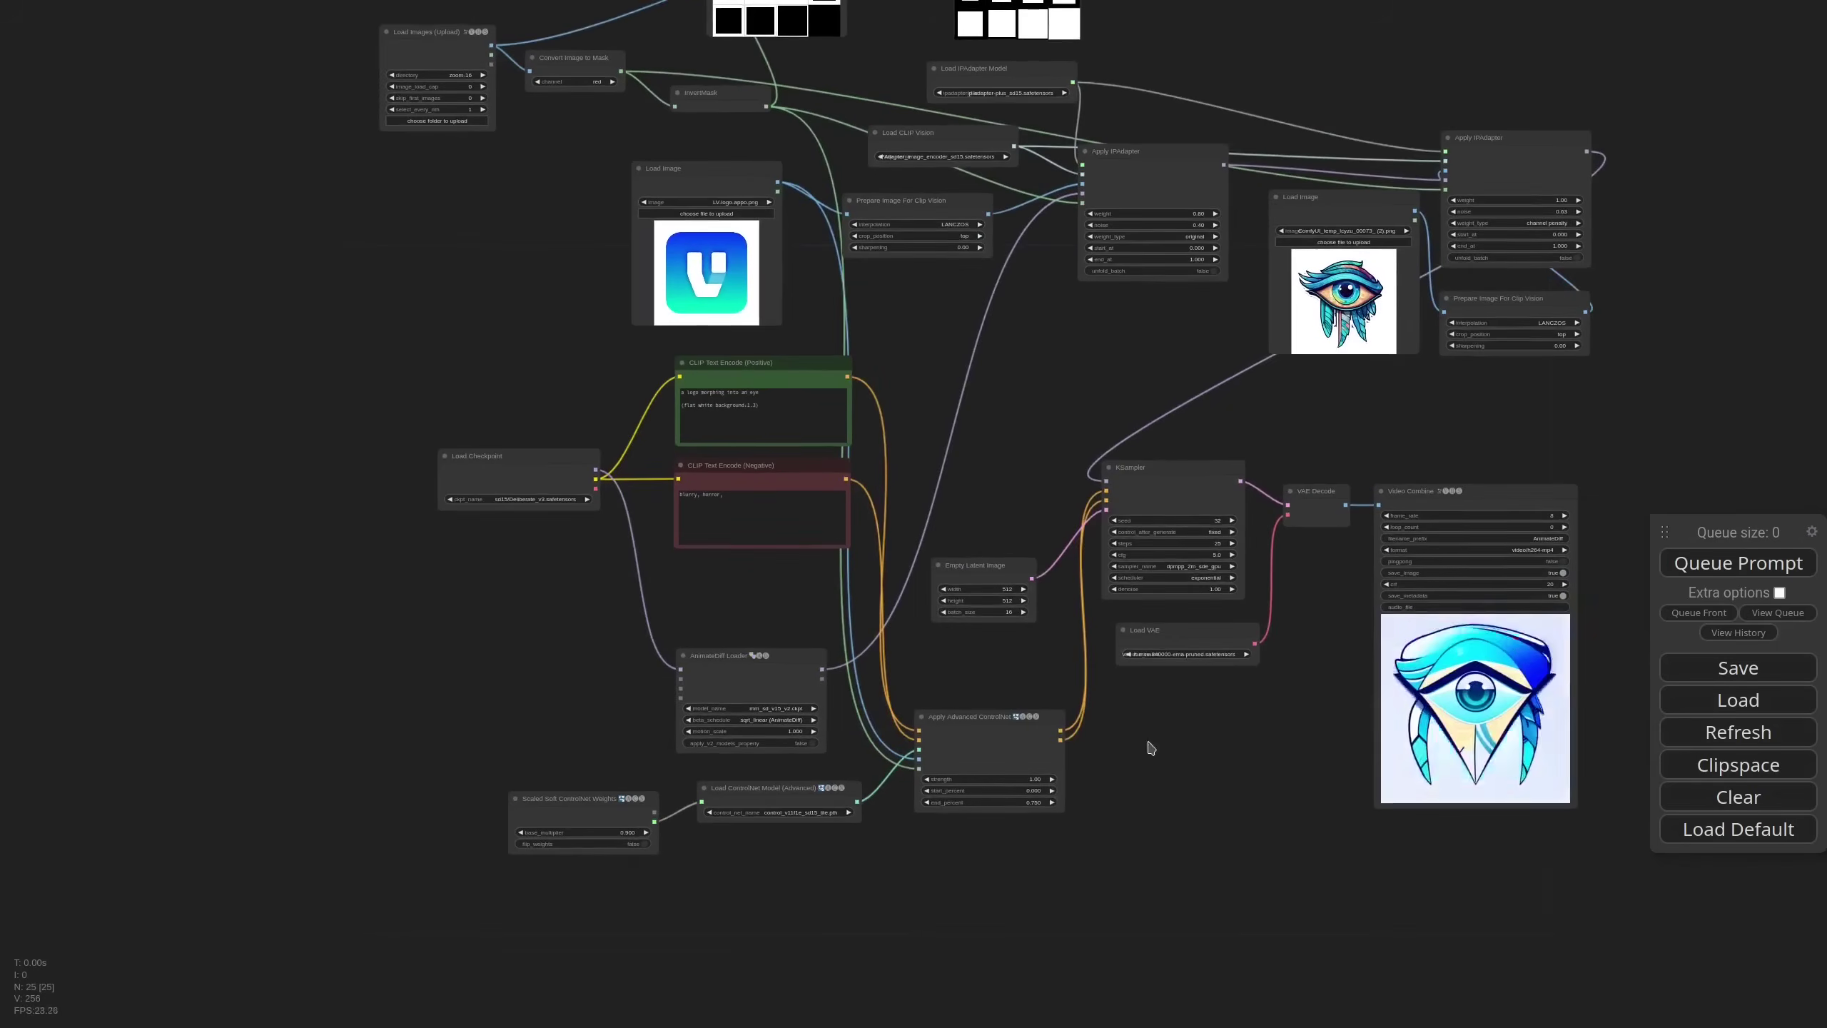
pyautogui.scroll(9, 765, 735)
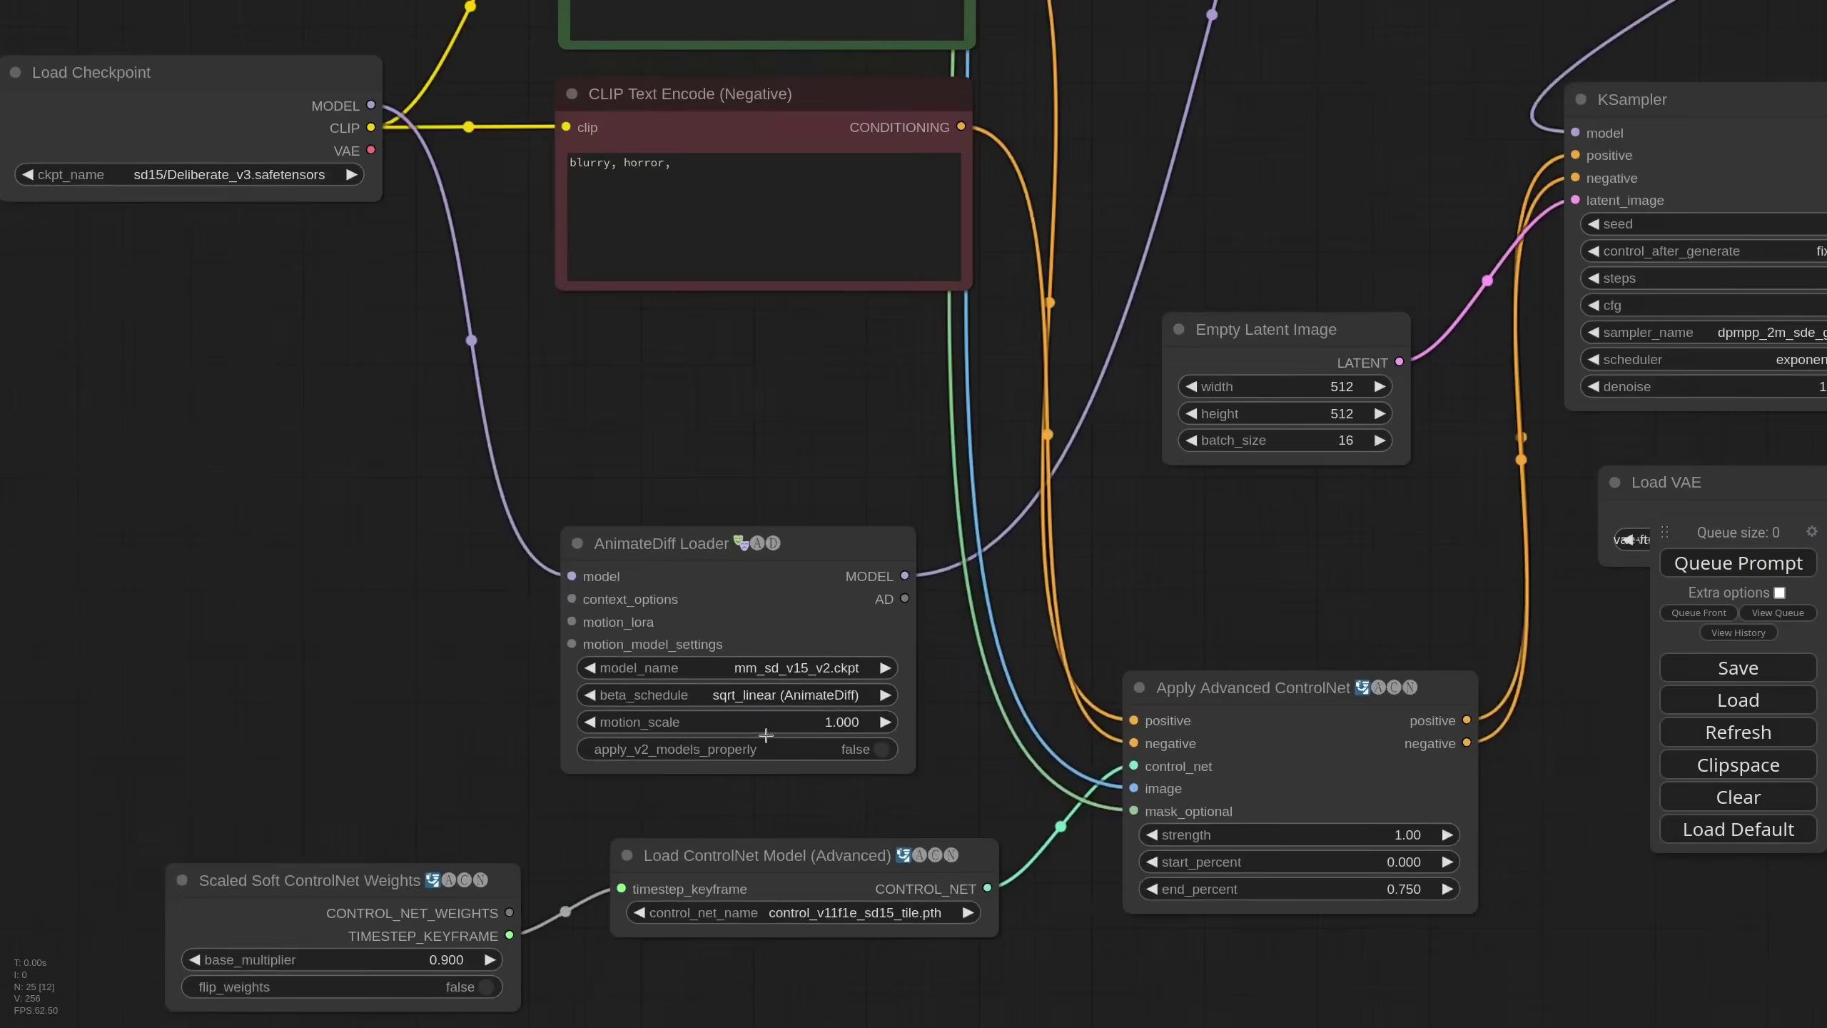
# - Look over the AnimateDiff Loader, KSampler, Empty Latent Image and ControlNet nodes before extending the animation length
pyautogui.scroll(1, 765, 735)
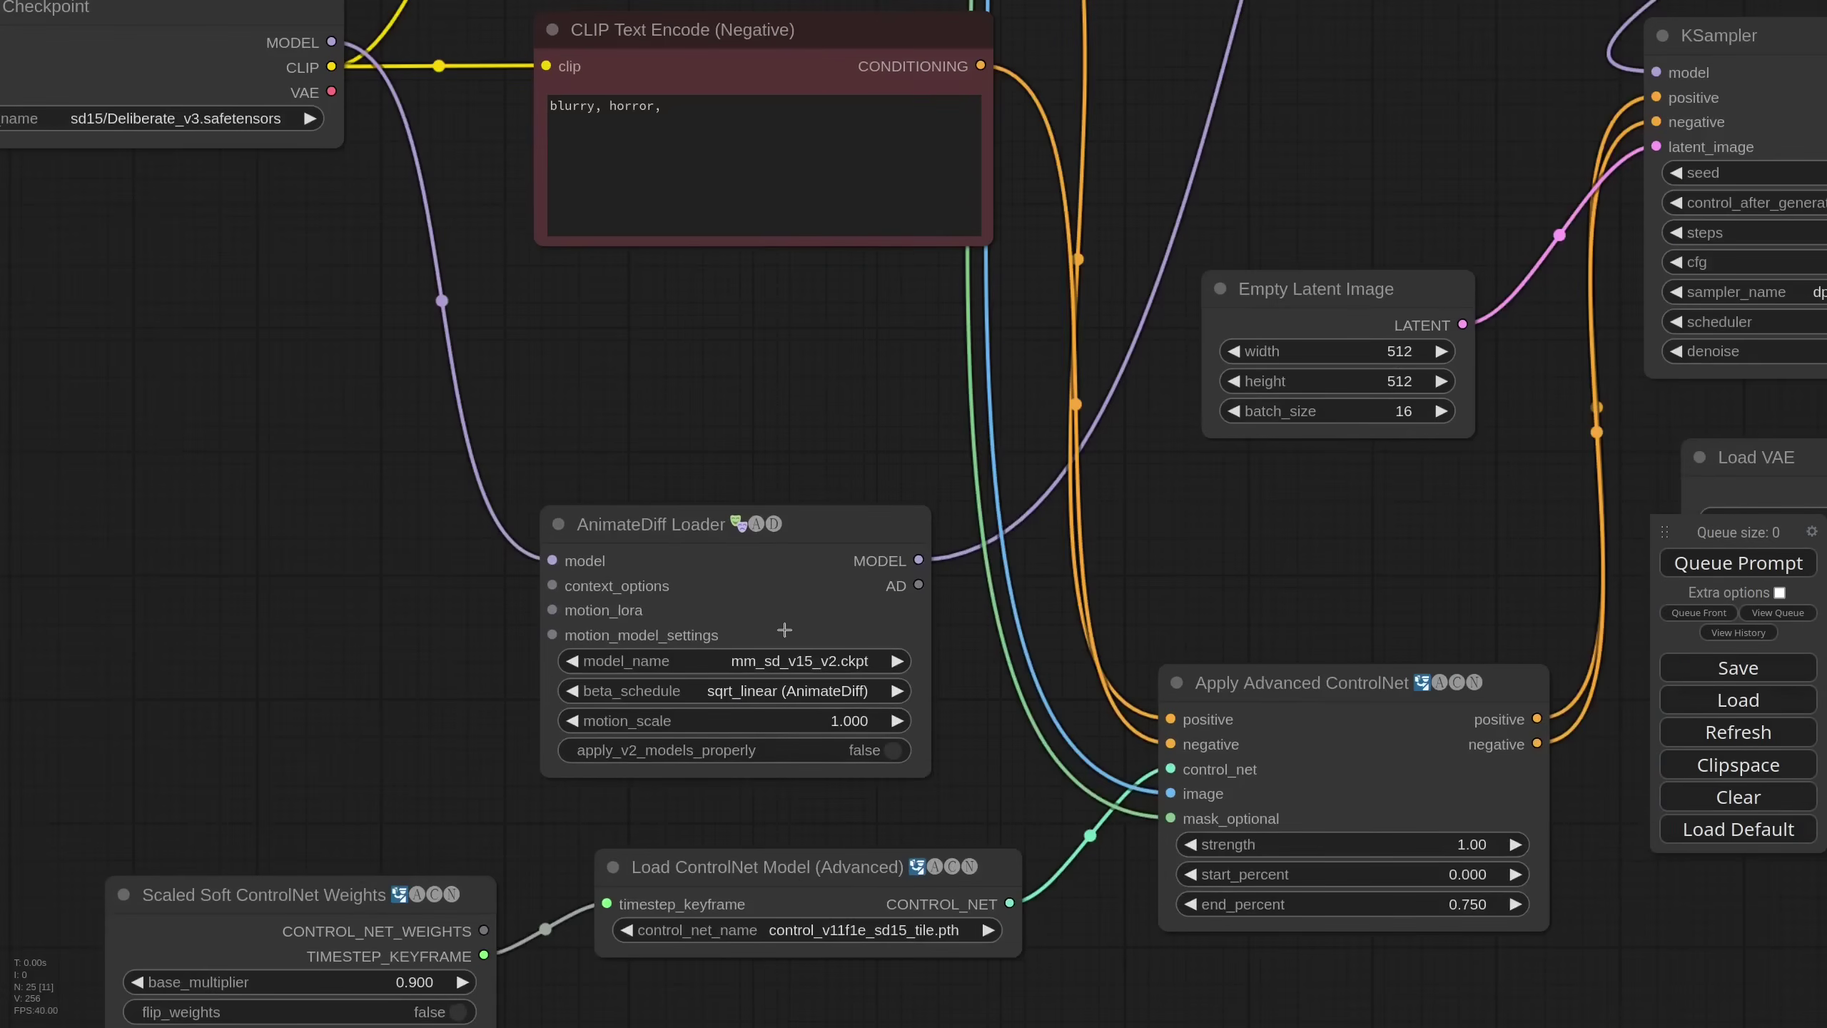
pyautogui.scroll(-9, 787, 389)
pyautogui.moveTo(1200, 514); pyautogui.dragTo(872, 692)
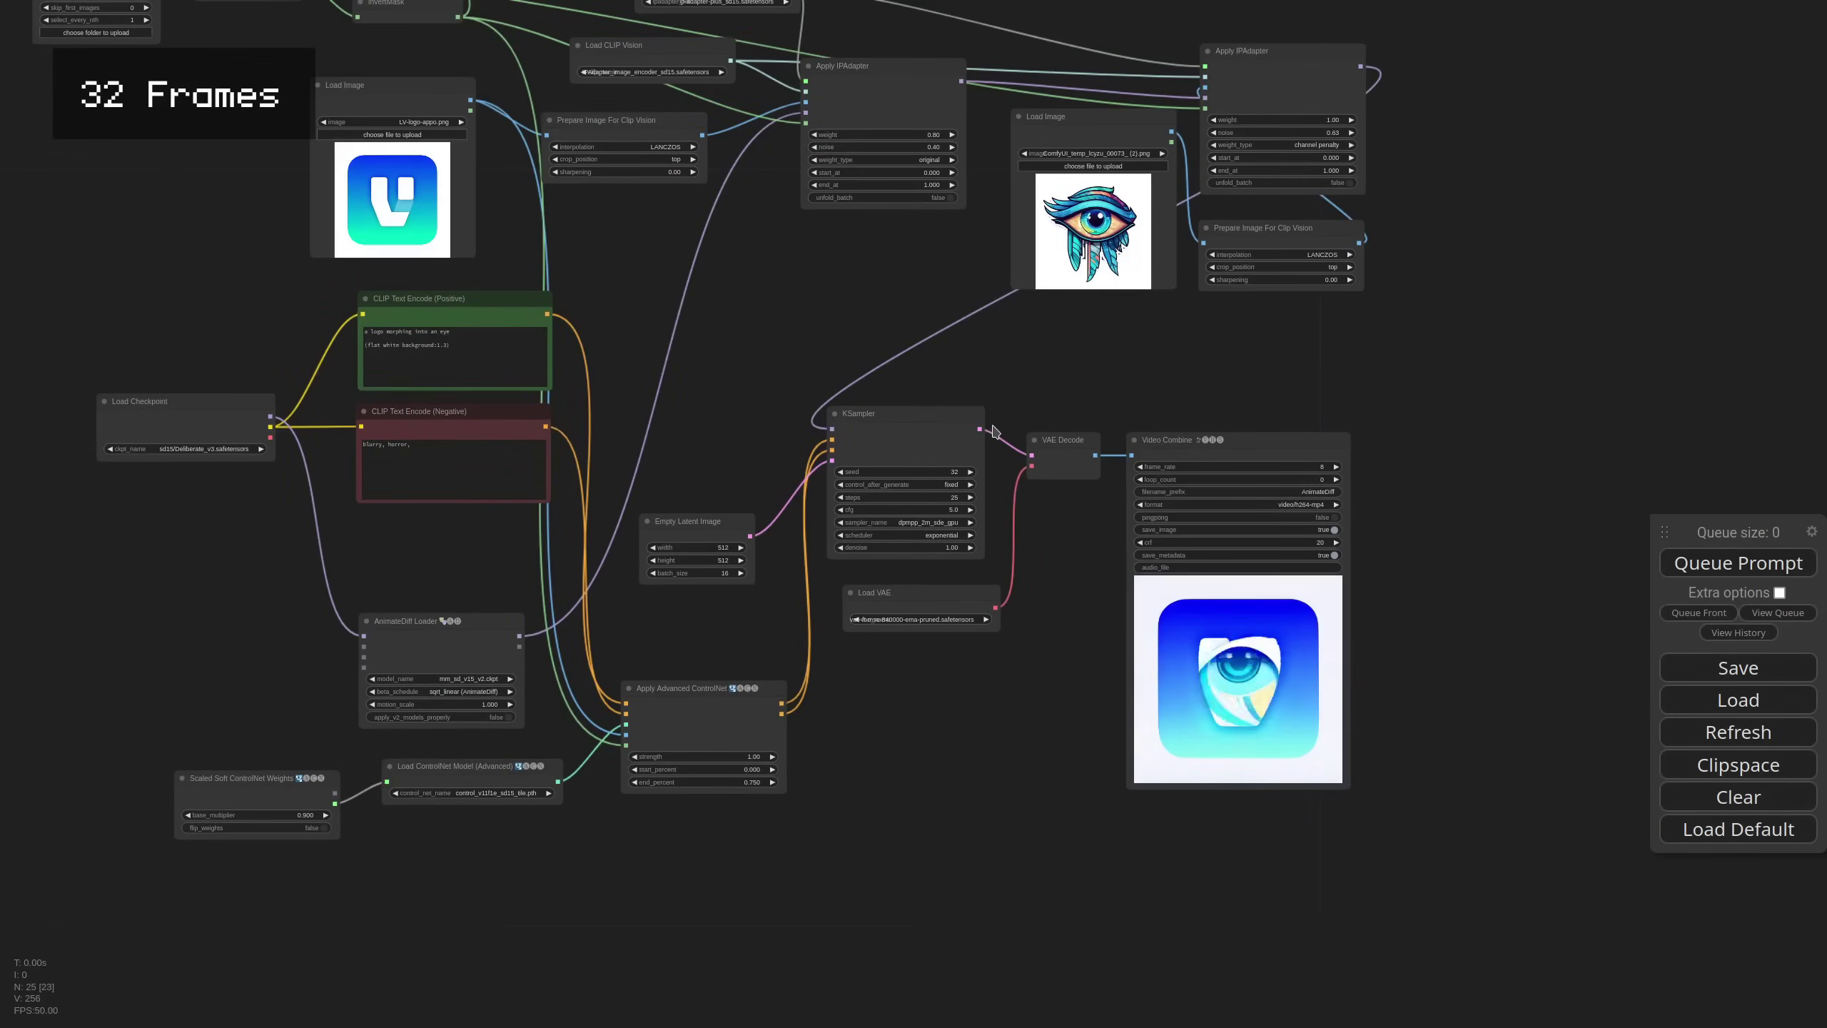
pyautogui.scroll(7, 931, 431)
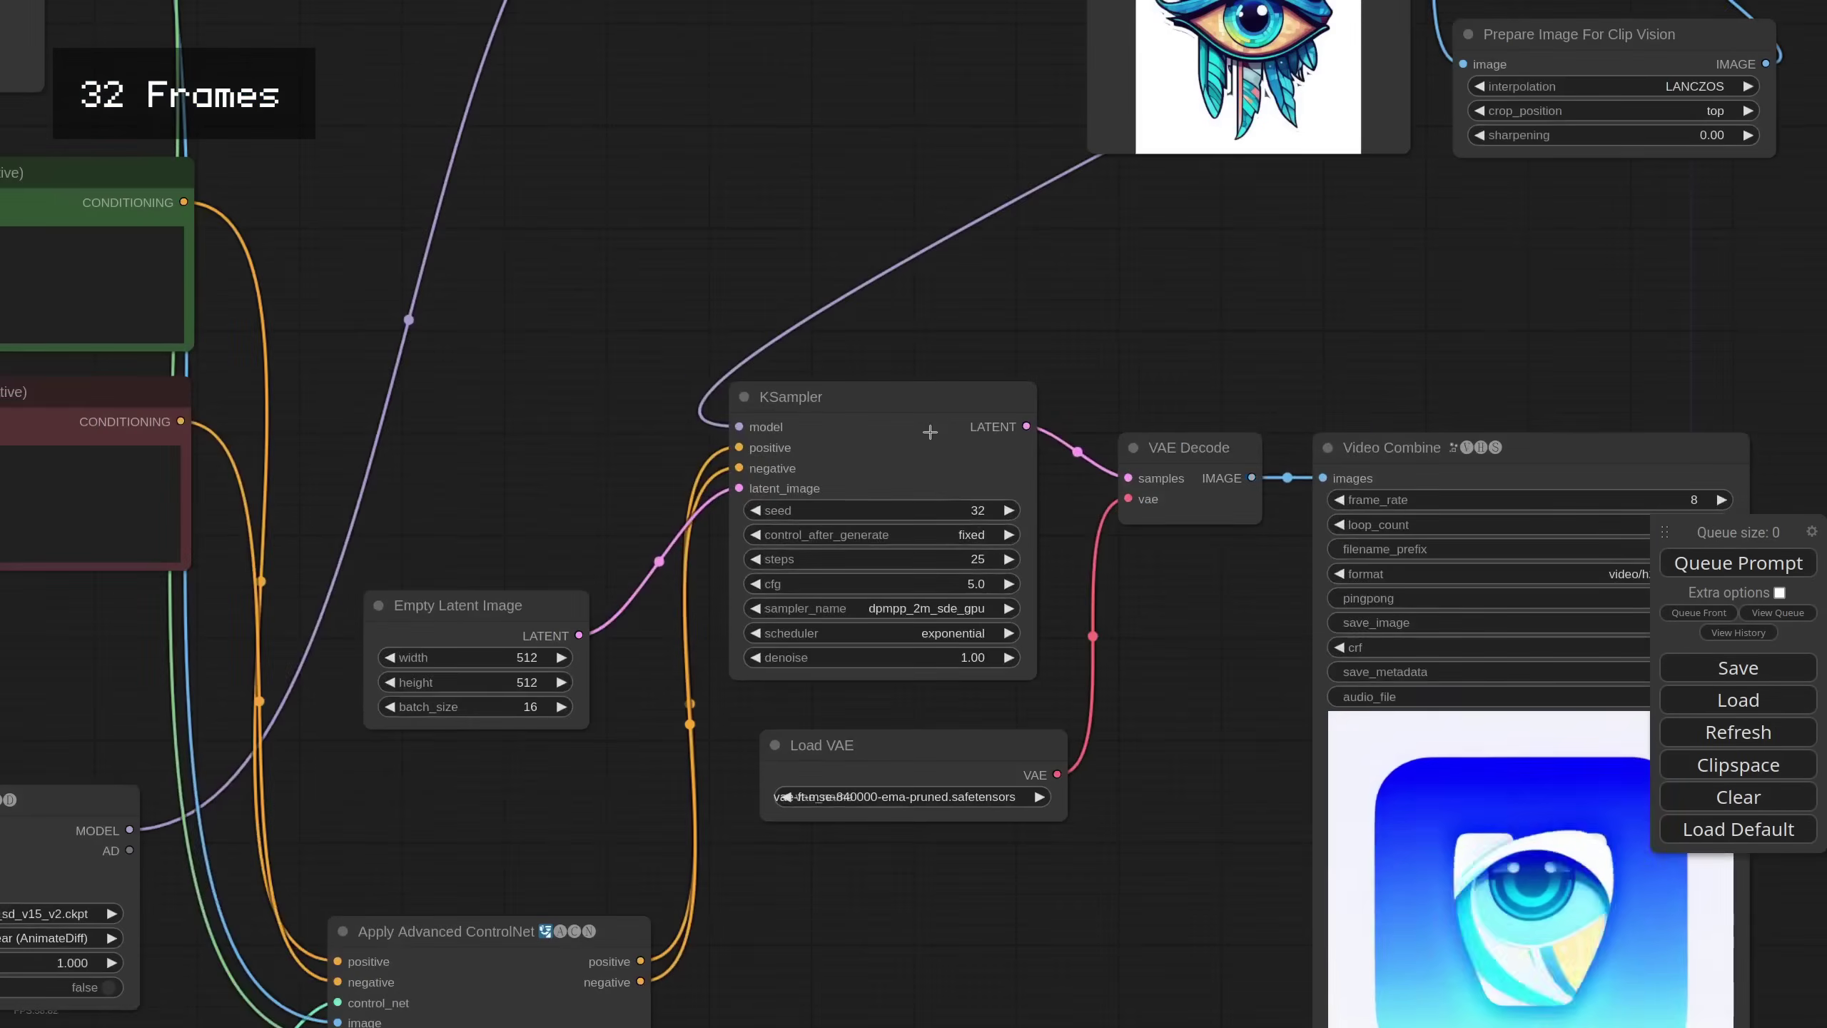
pyautogui.scroll(-6, 1080, 582)
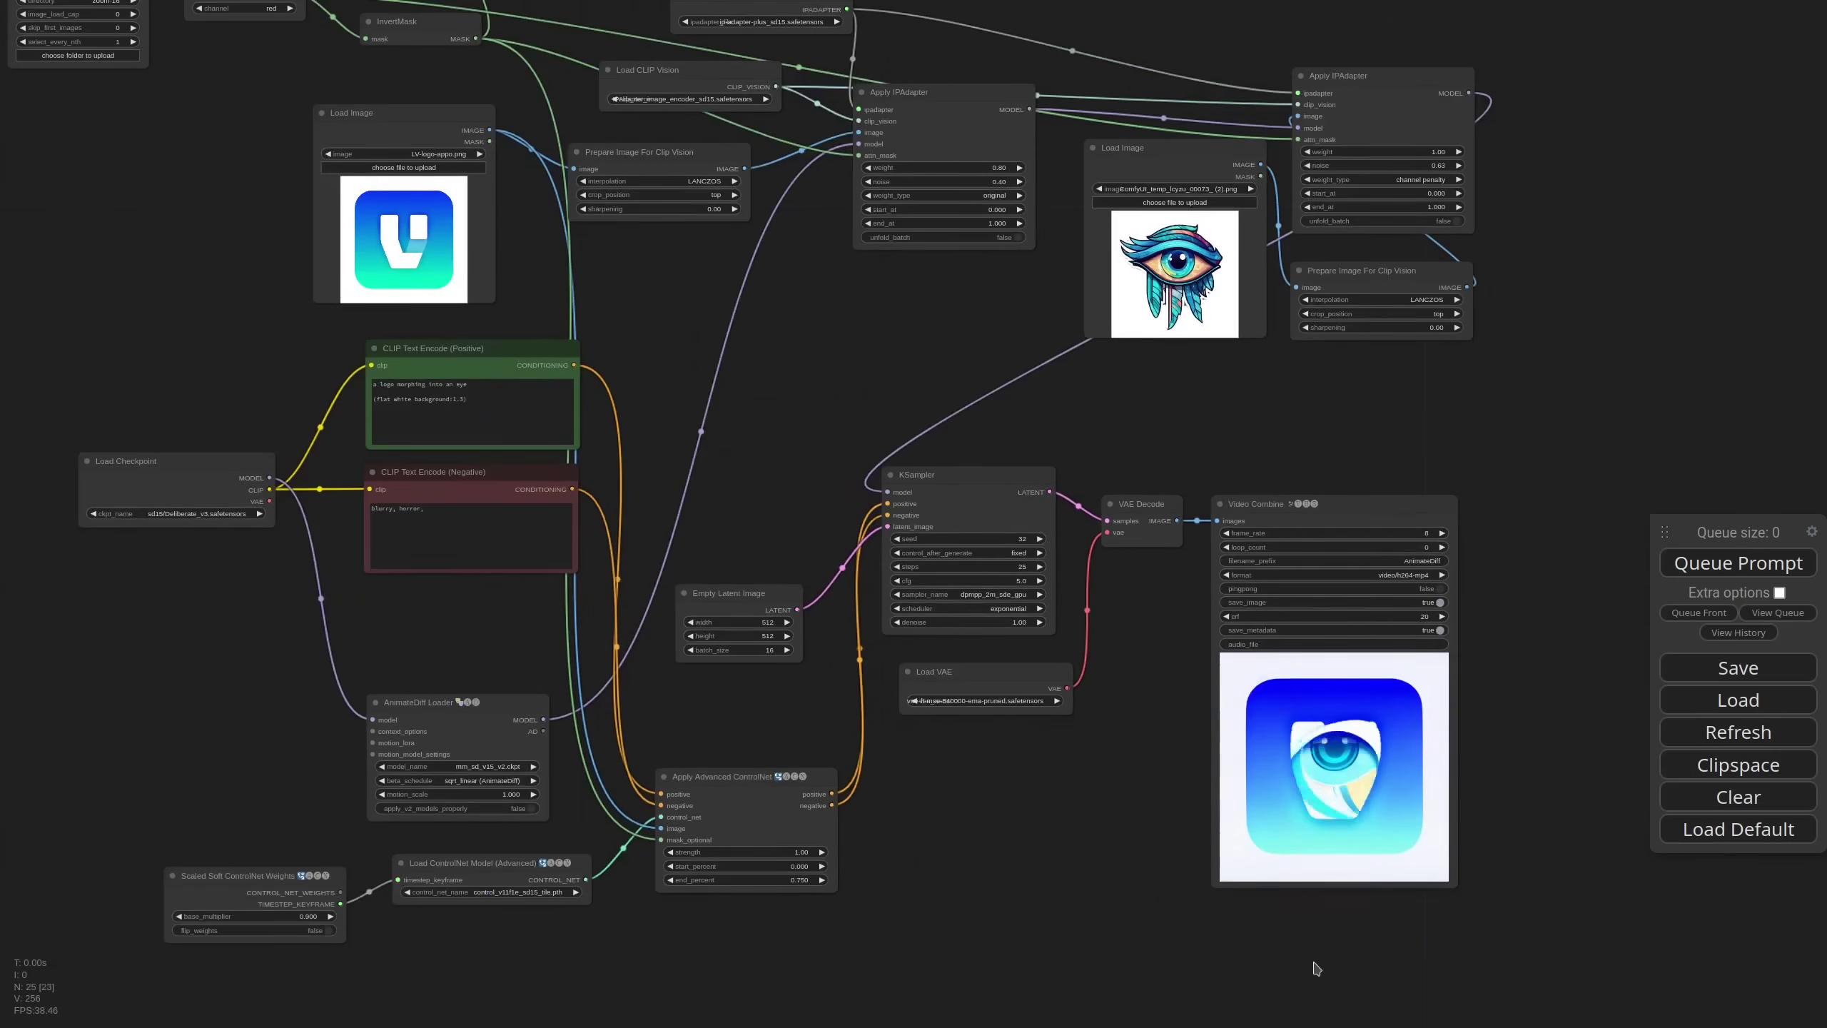
pyautogui.scroll(3, 1316, 968)
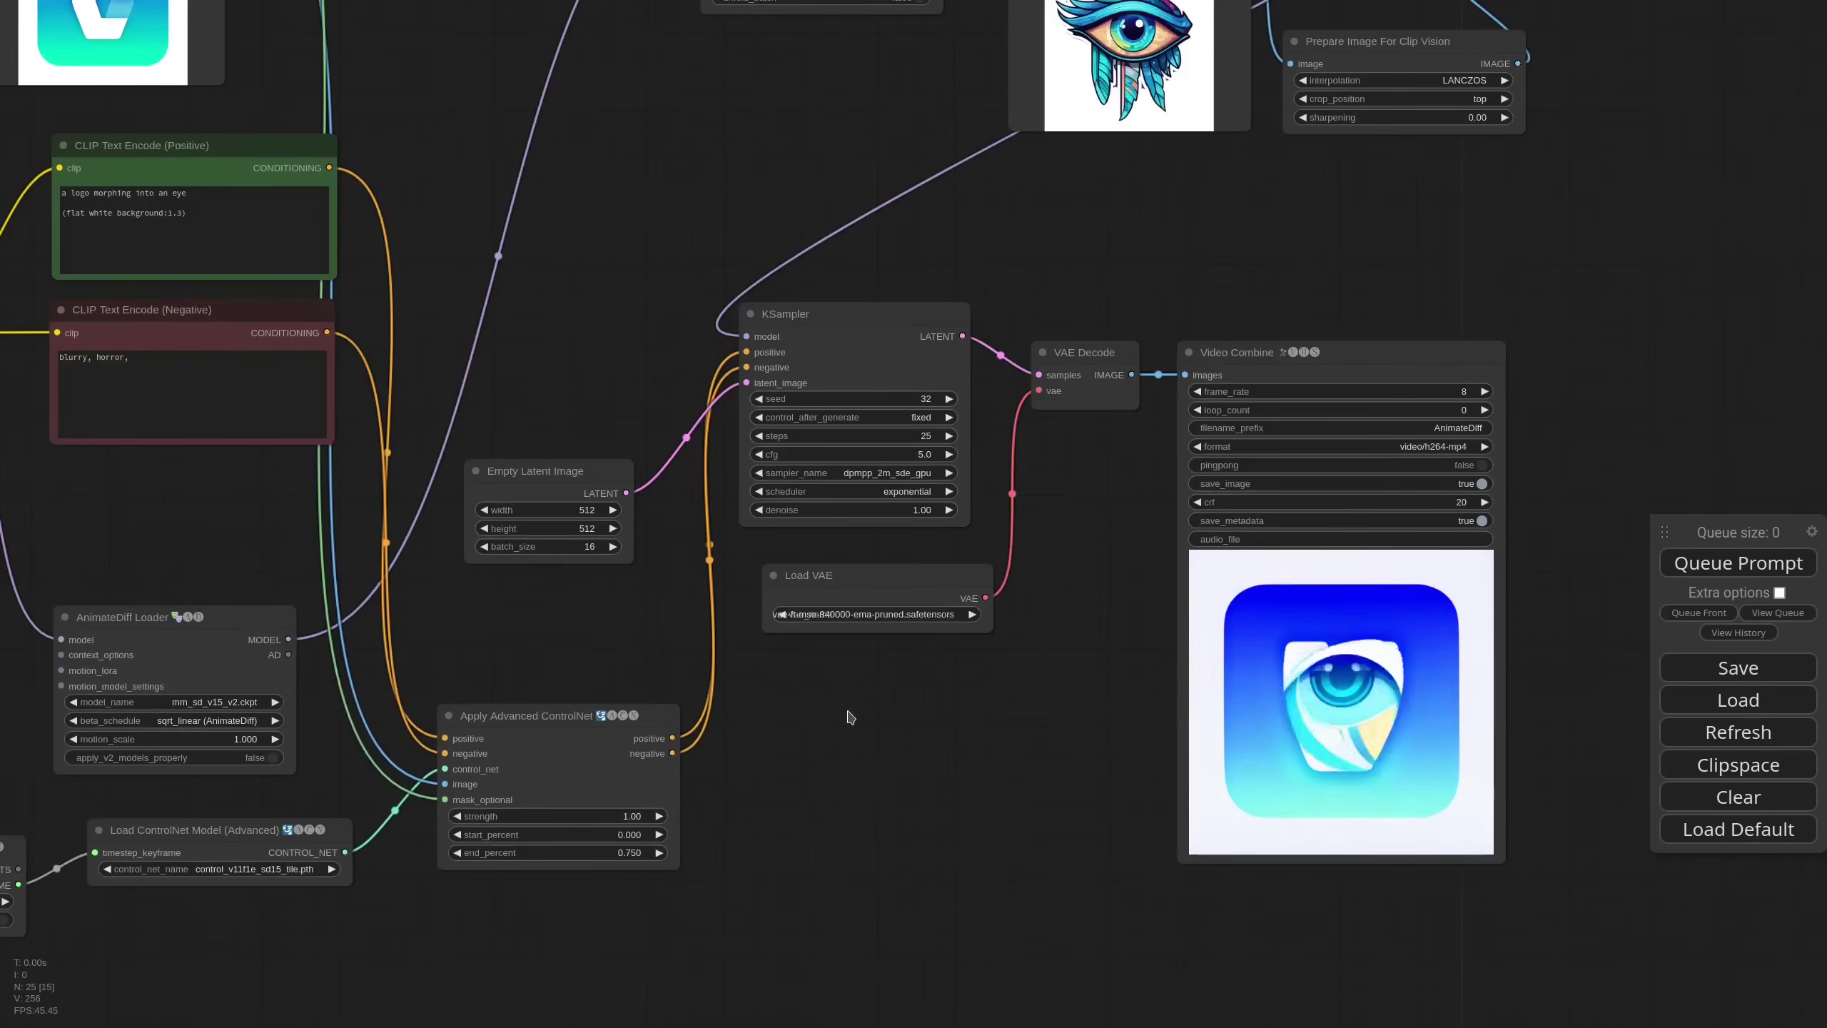
pyautogui.scroll(-5, 848, 718)
pyautogui.scroll(2, 792, 720)
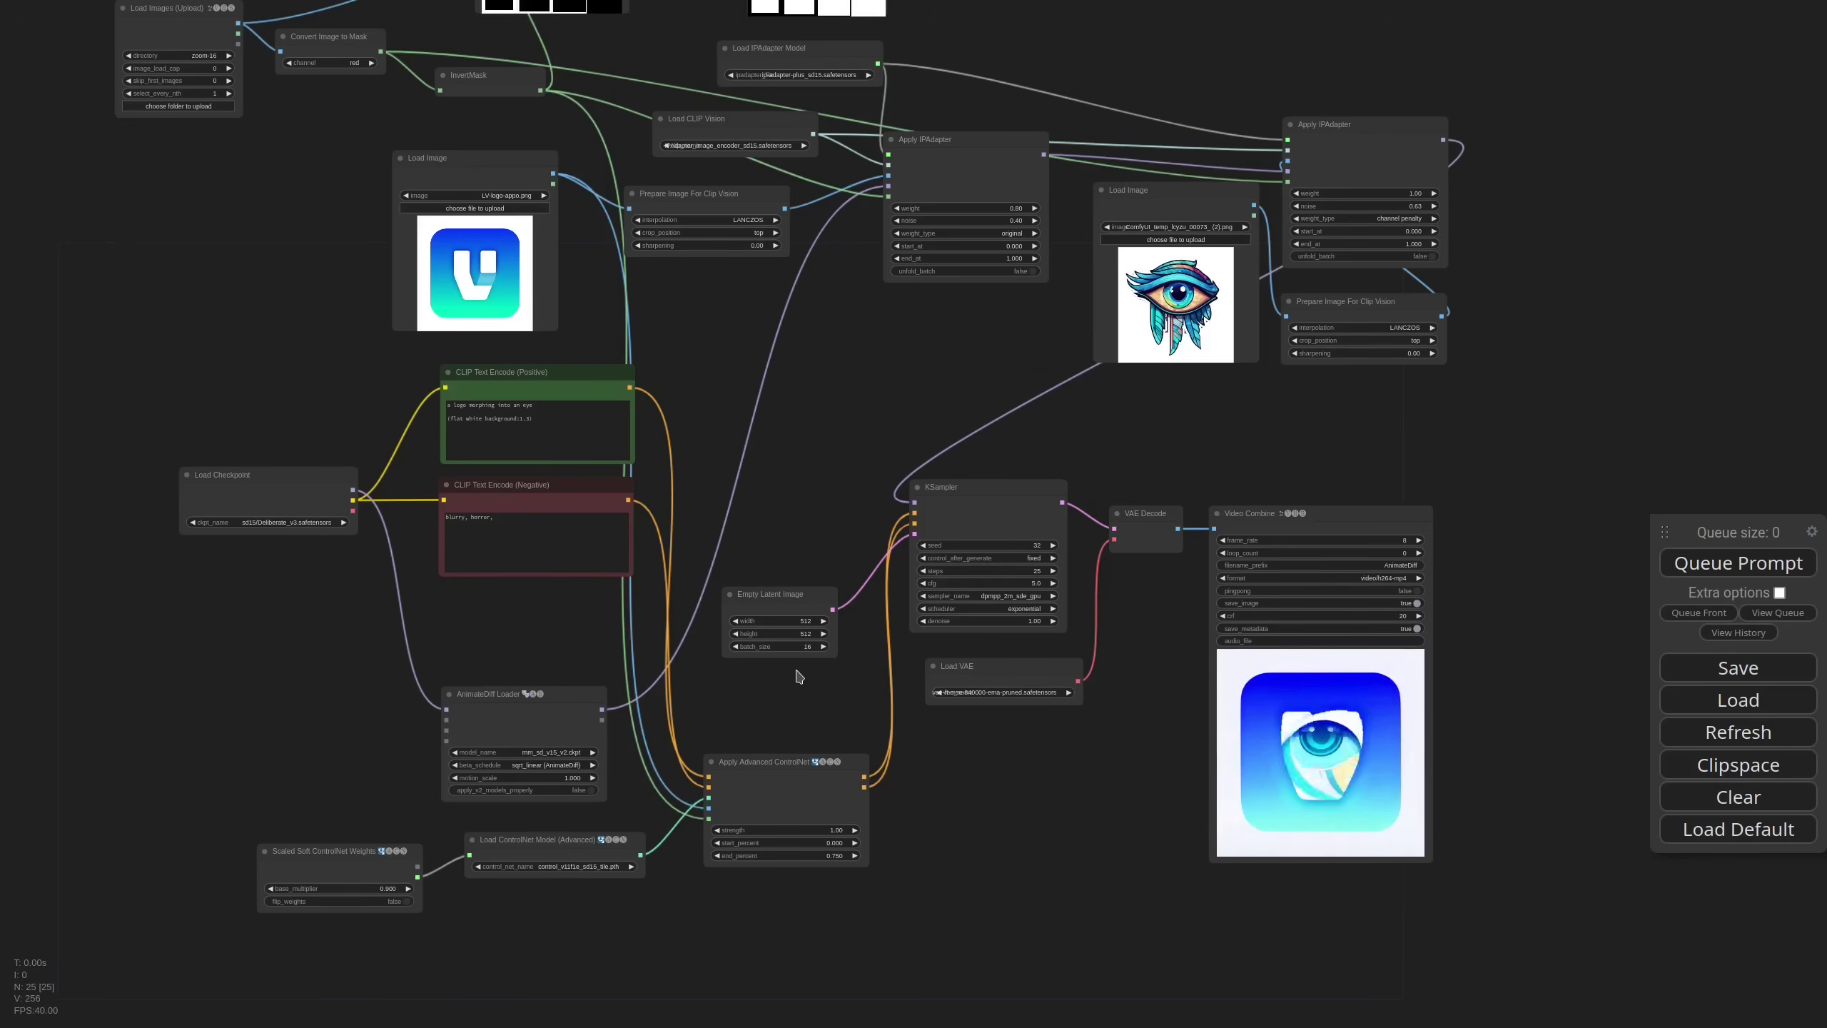
# - Set the Empty Latent Image batch_size to 32
pyautogui.scroll(6, 799, 677)
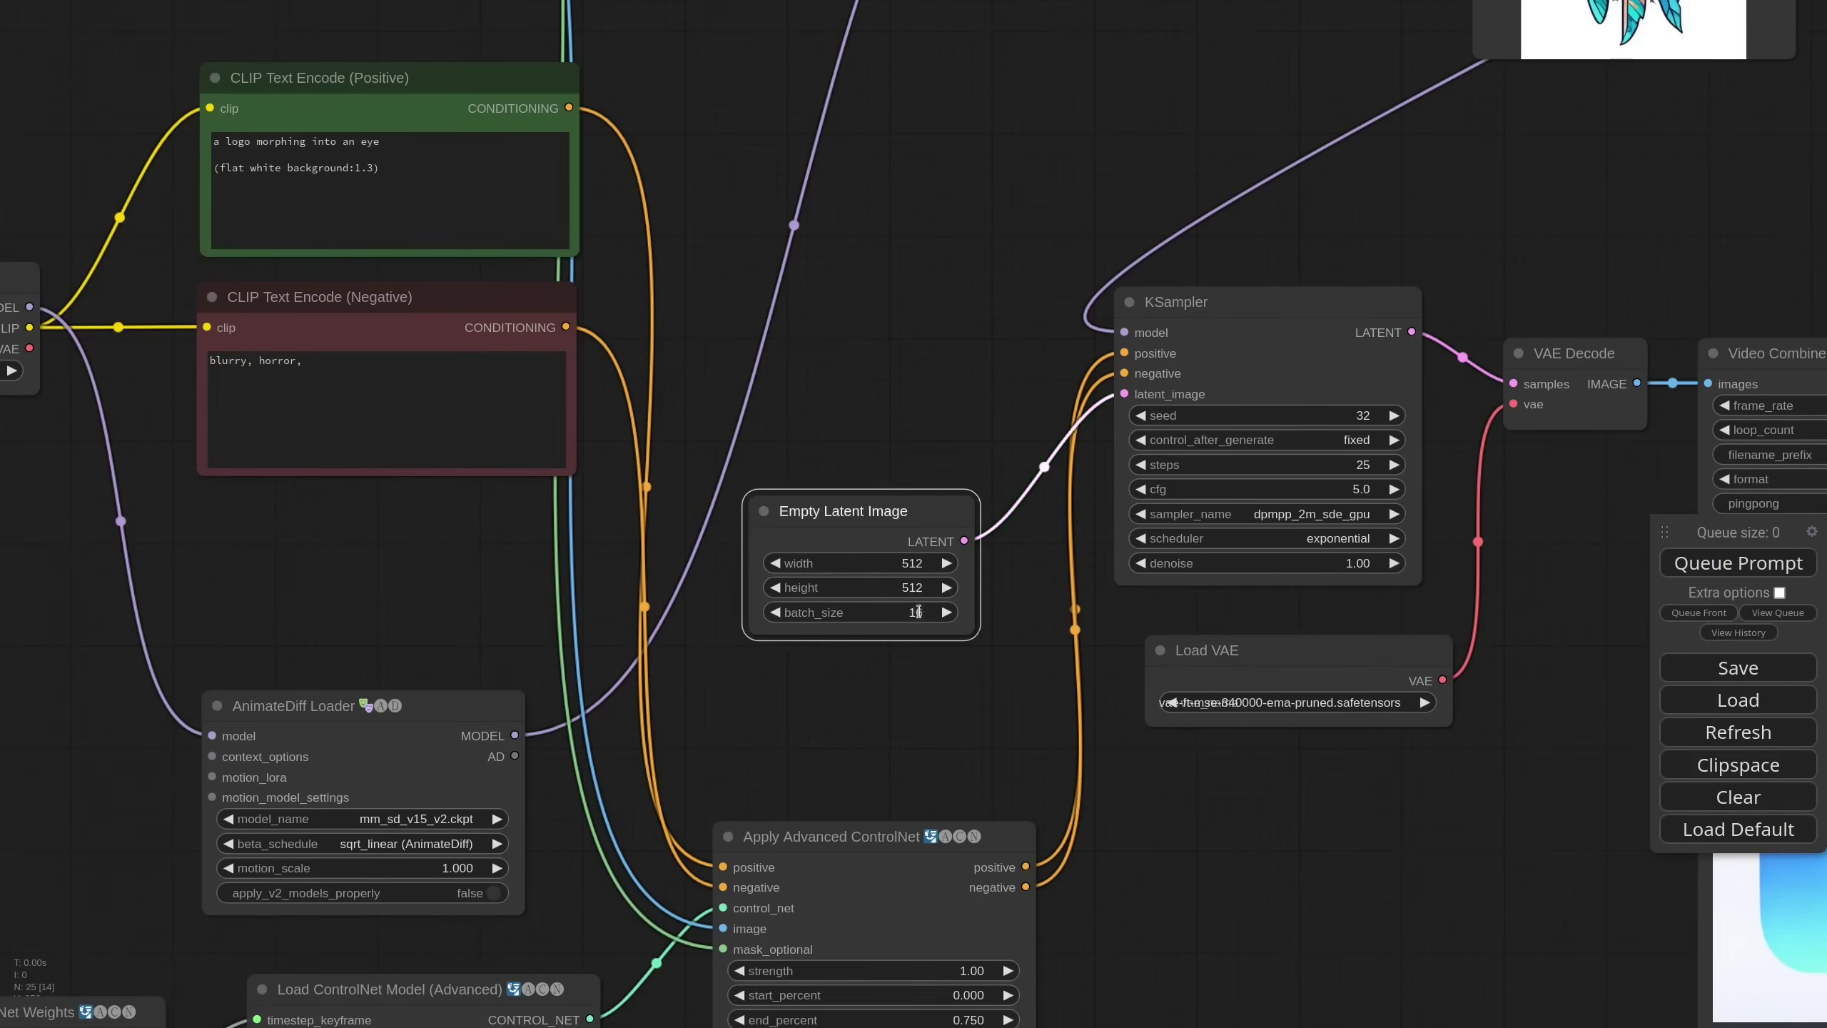
pyautogui.click(919, 611)
pyautogui.write('32')
pyautogui.click(1219, 613)
# - Add a Uniform Context Options node feeding the AnimateDiff Loader's context_options input
pyautogui.moveTo(683, 735); pyautogui.dragTo(1184, 571)
pyautogui.moveTo(698, 592); pyautogui.dragTo(489, 605)
pyautogui.click(543, 630)
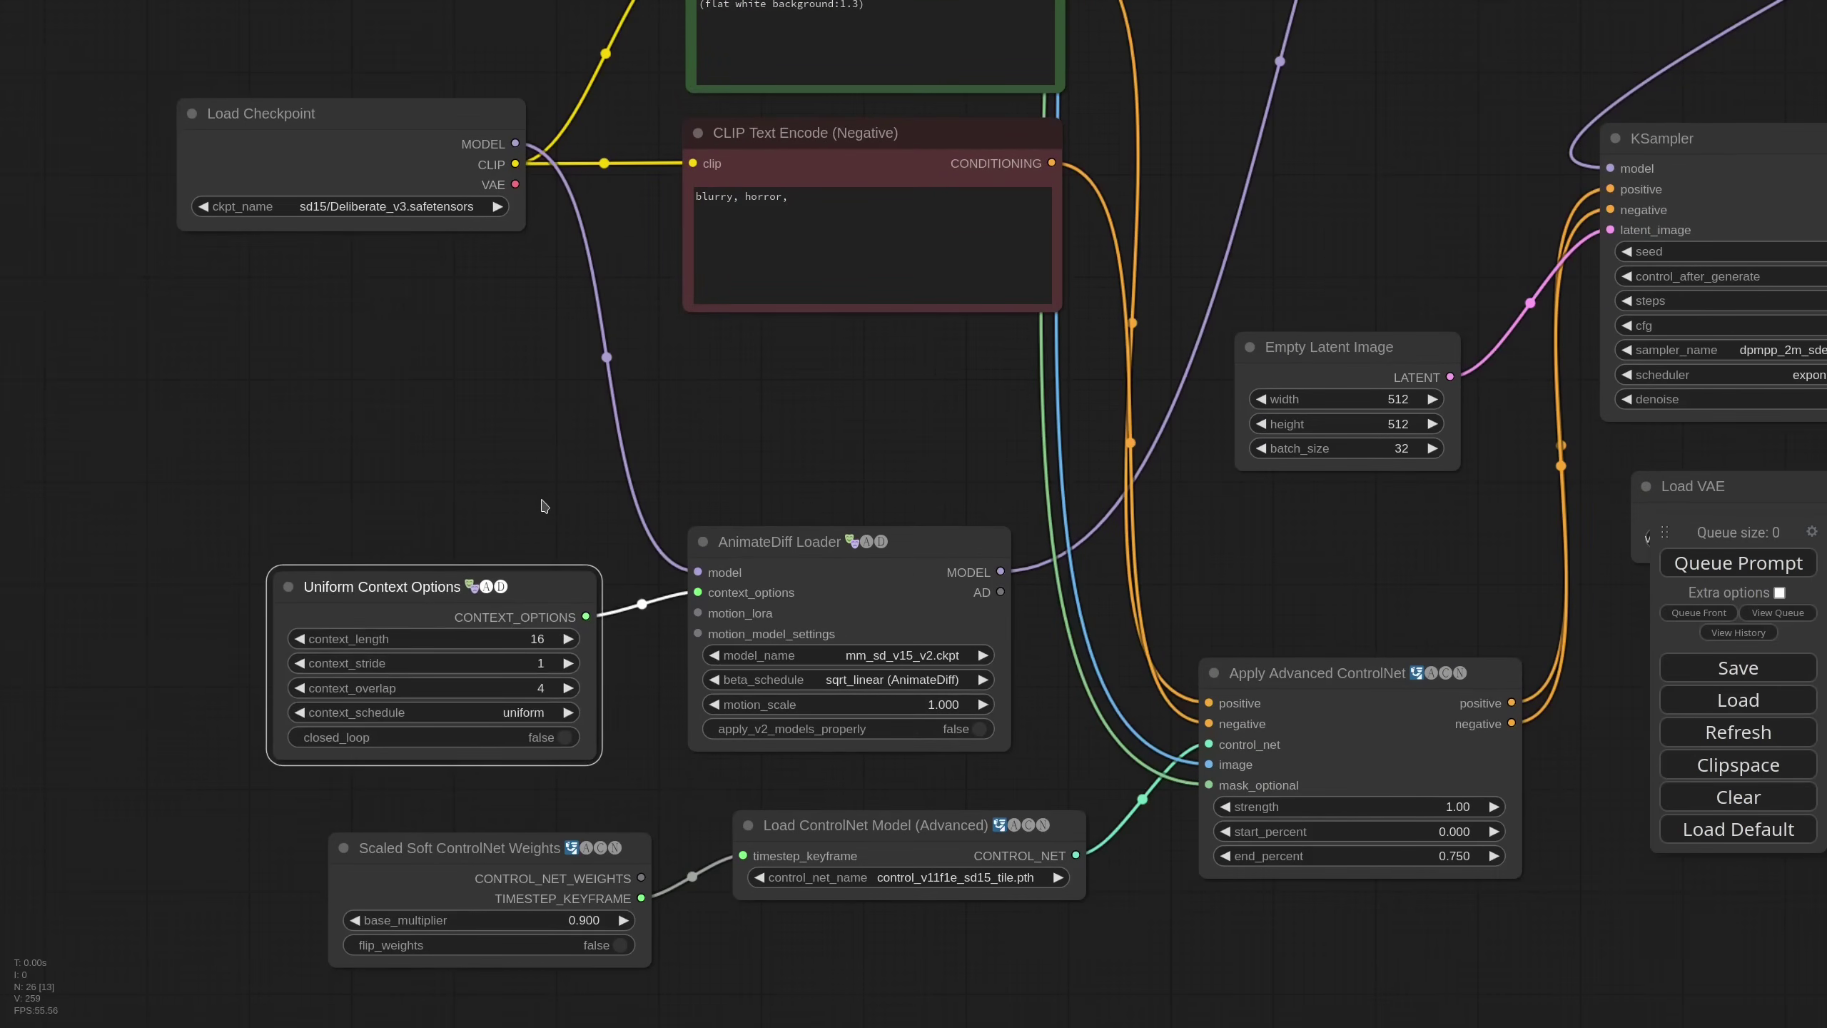
# - Queue the prompt and inspect the resulting longer animation in the Video Combine node
pyautogui.scroll(-8, 543, 503)
pyautogui.scroll(7, 542, 475)
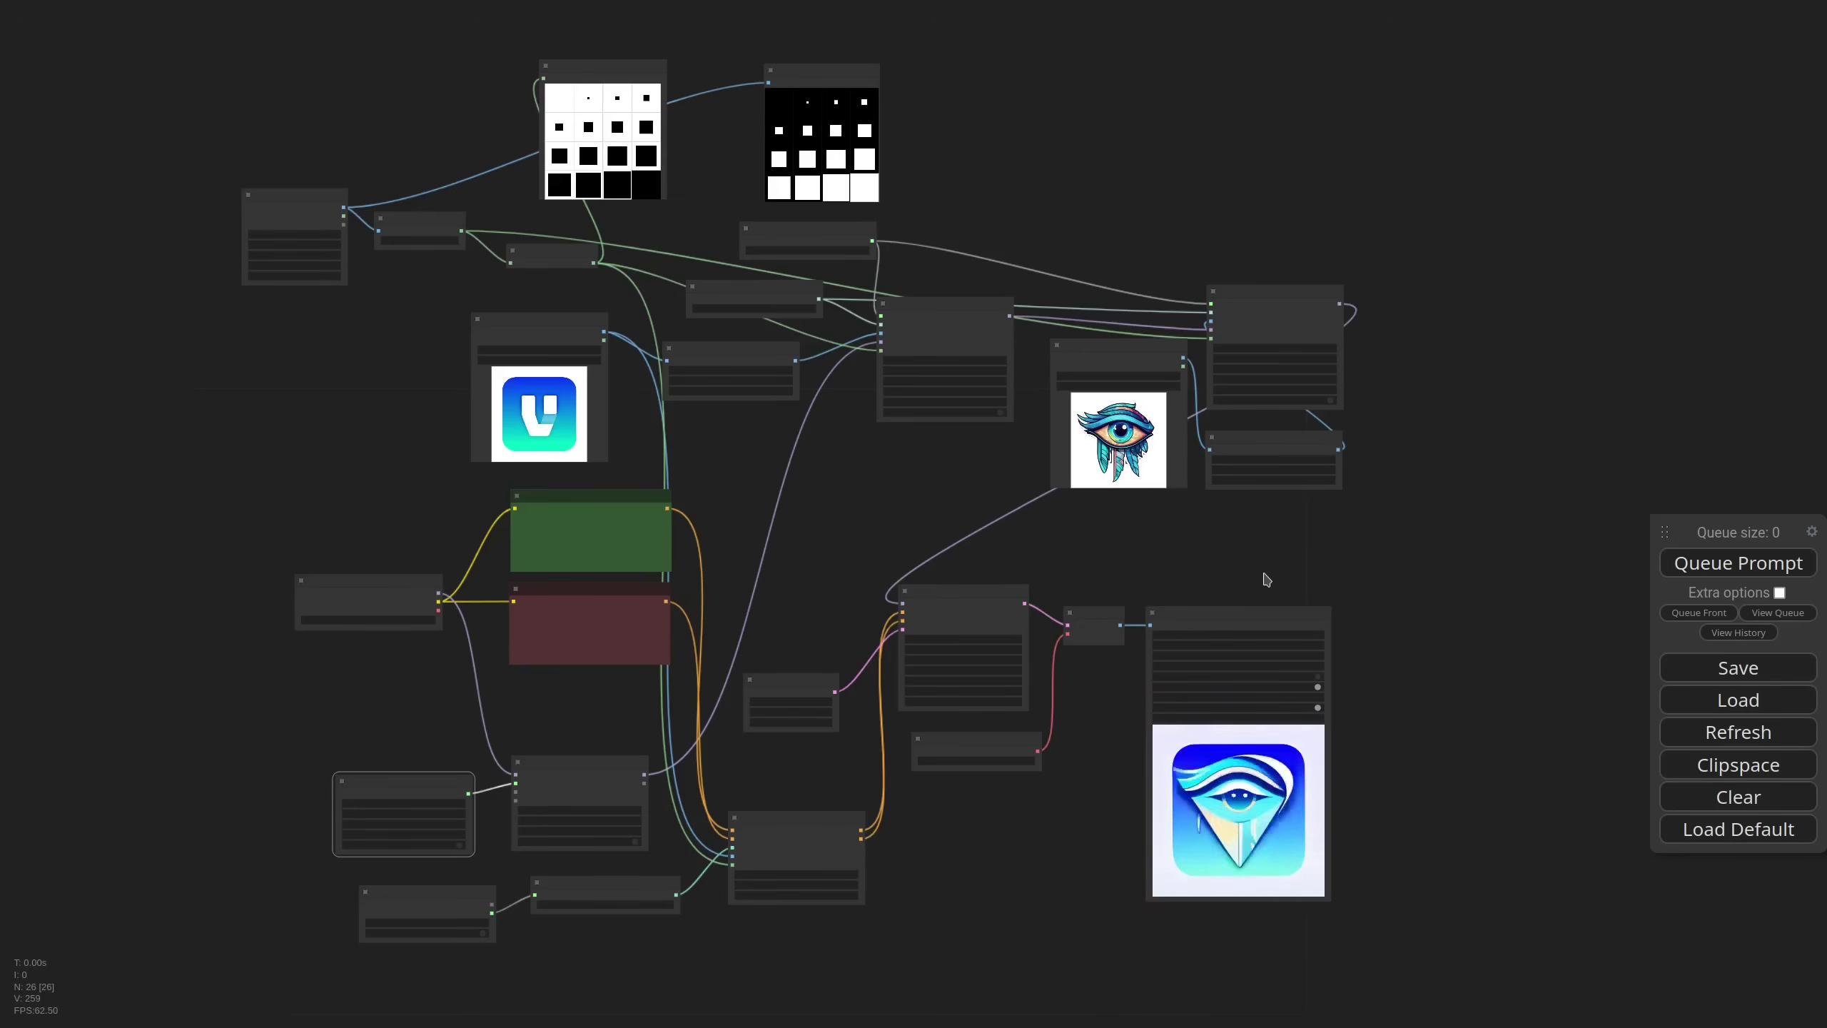
pyautogui.scroll(8, 1289, 944)
pyautogui.scroll(1, 1290, 945)
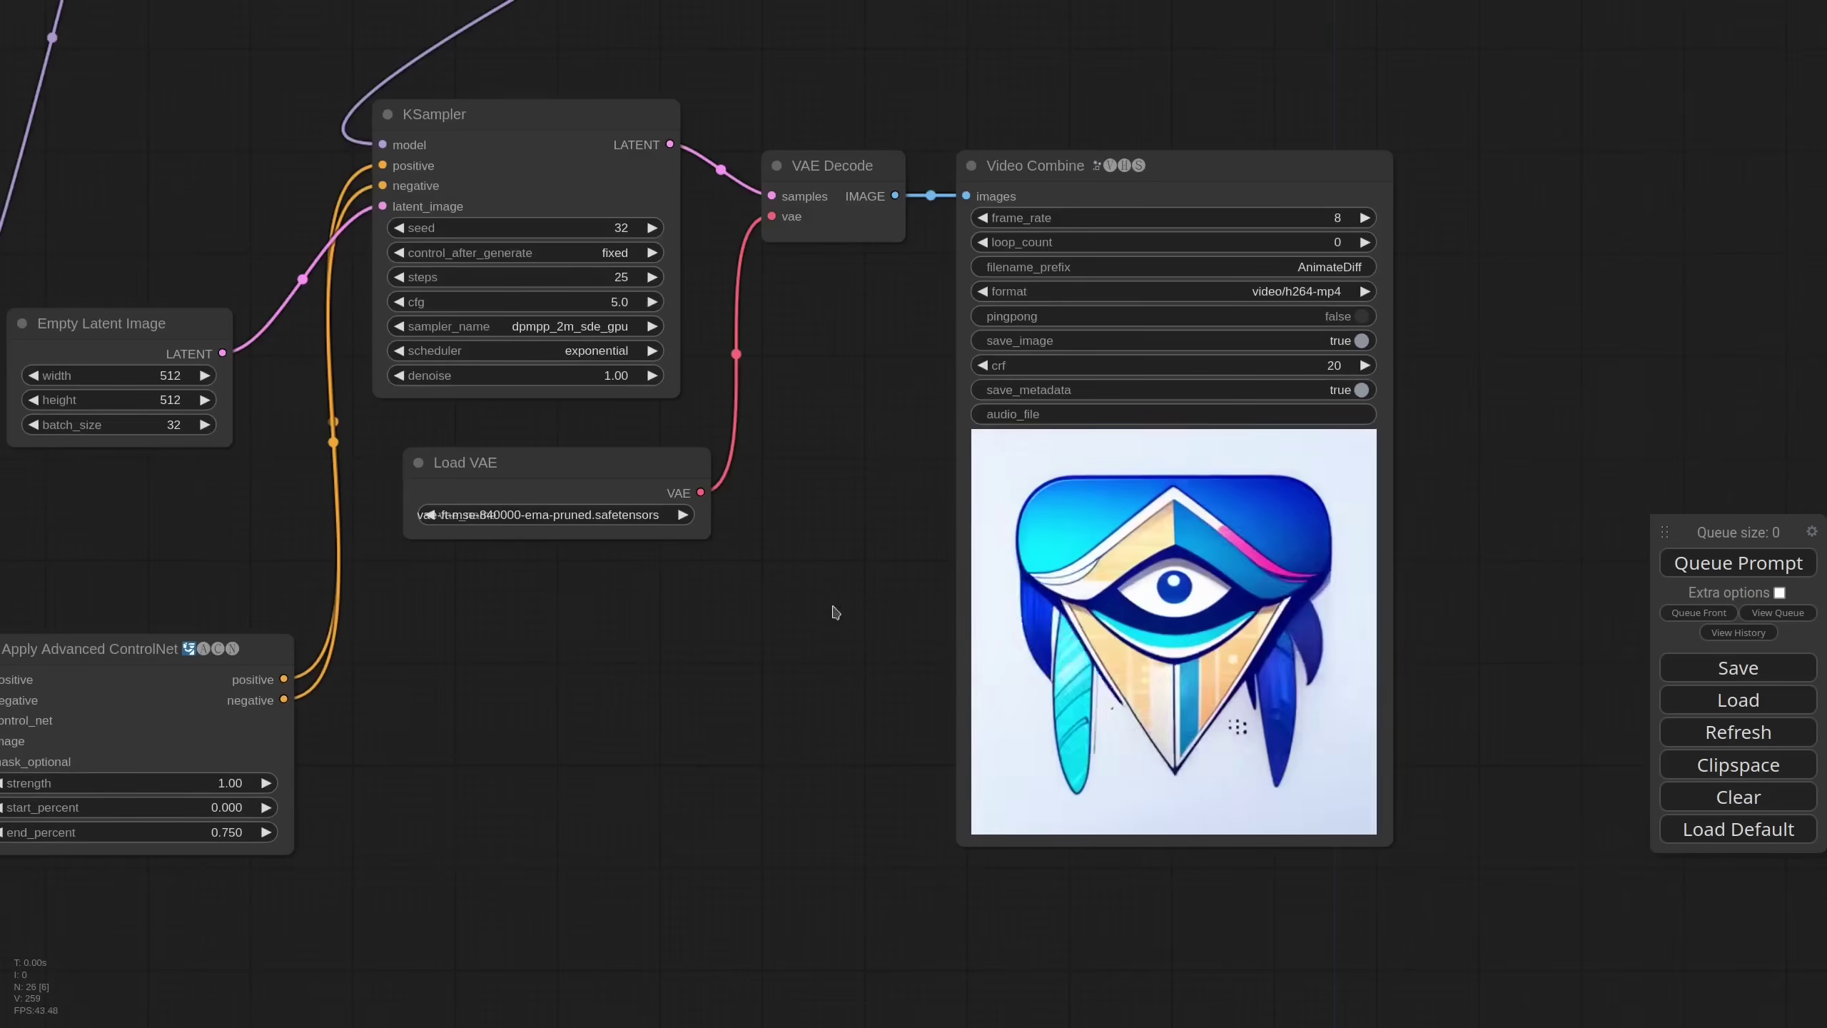
# - Move the Mask Preview node slightly closer to the Preview Image node
pyautogui.scroll(-10, 820, 576)
pyautogui.moveTo(601, 262); pyautogui.dragTo(842, 655)
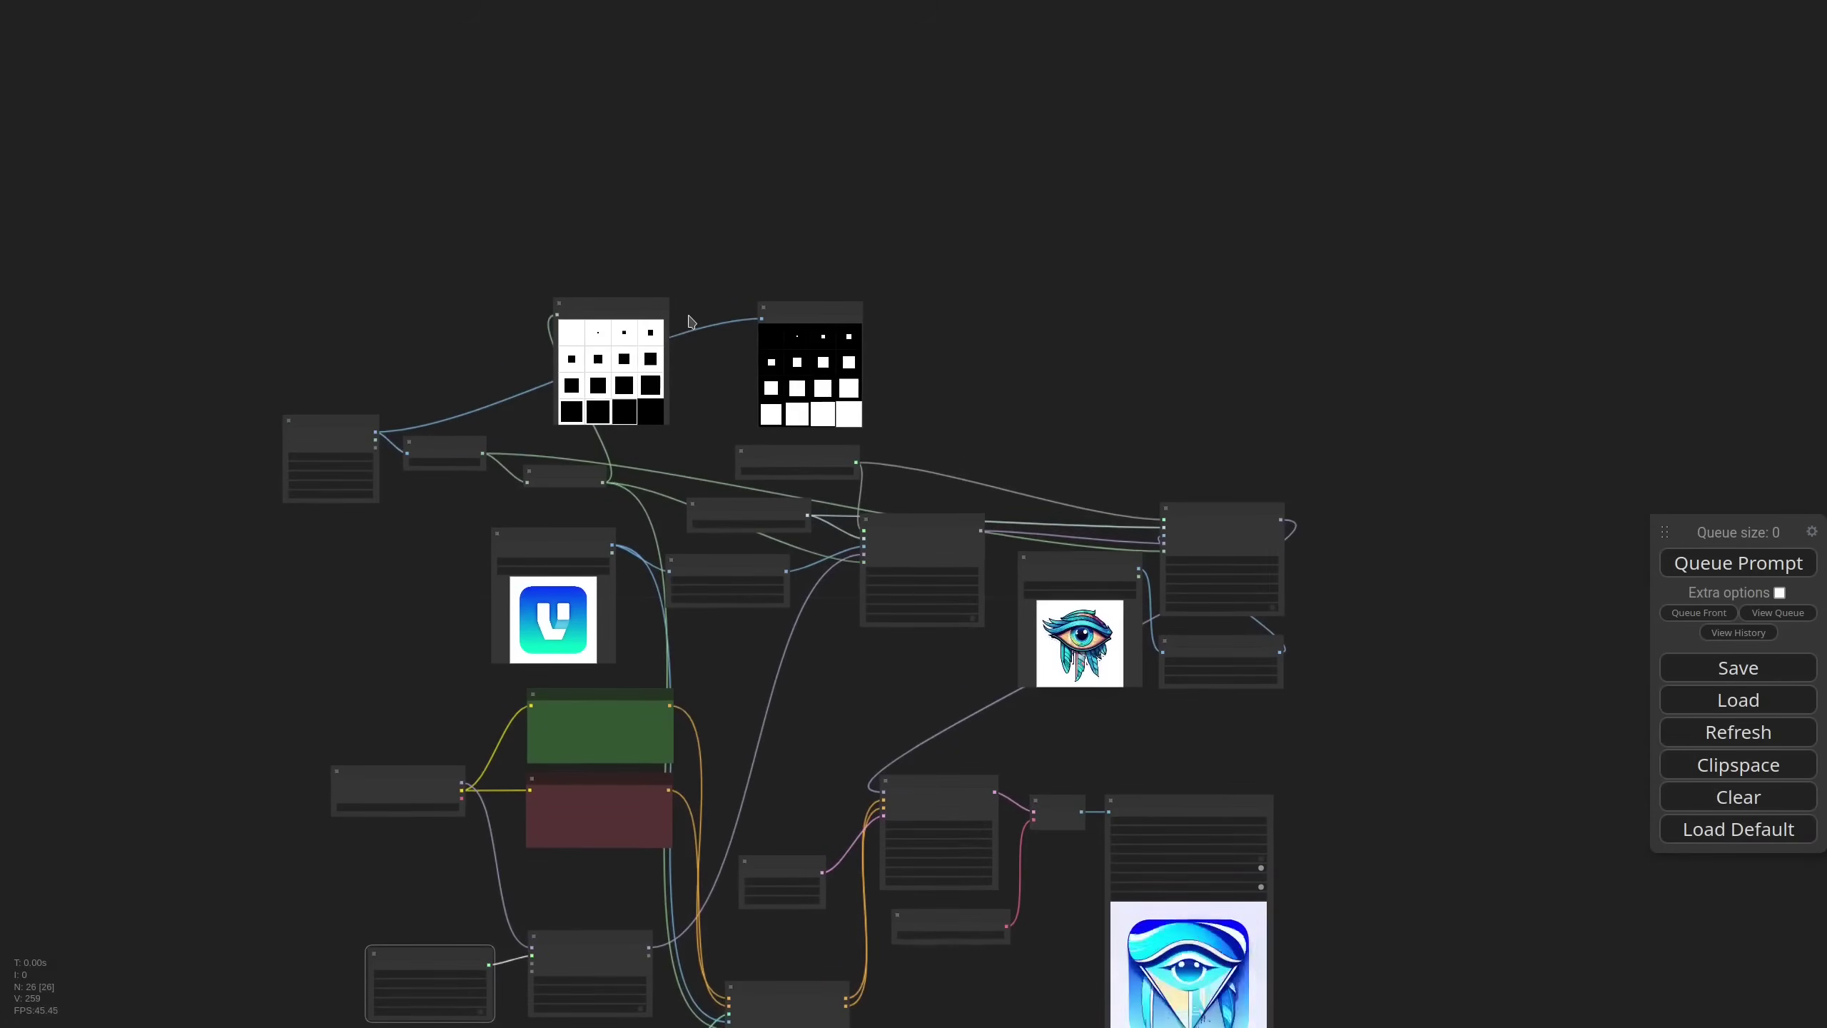
pyautogui.scroll(8, 669, 321)
pyautogui.moveTo(554, 292); pyautogui.dragTo(621, 282)
pyautogui.scroll(-7, 465, 338)
pyautogui.moveTo(761, 721); pyautogui.dragTo(697, 523)
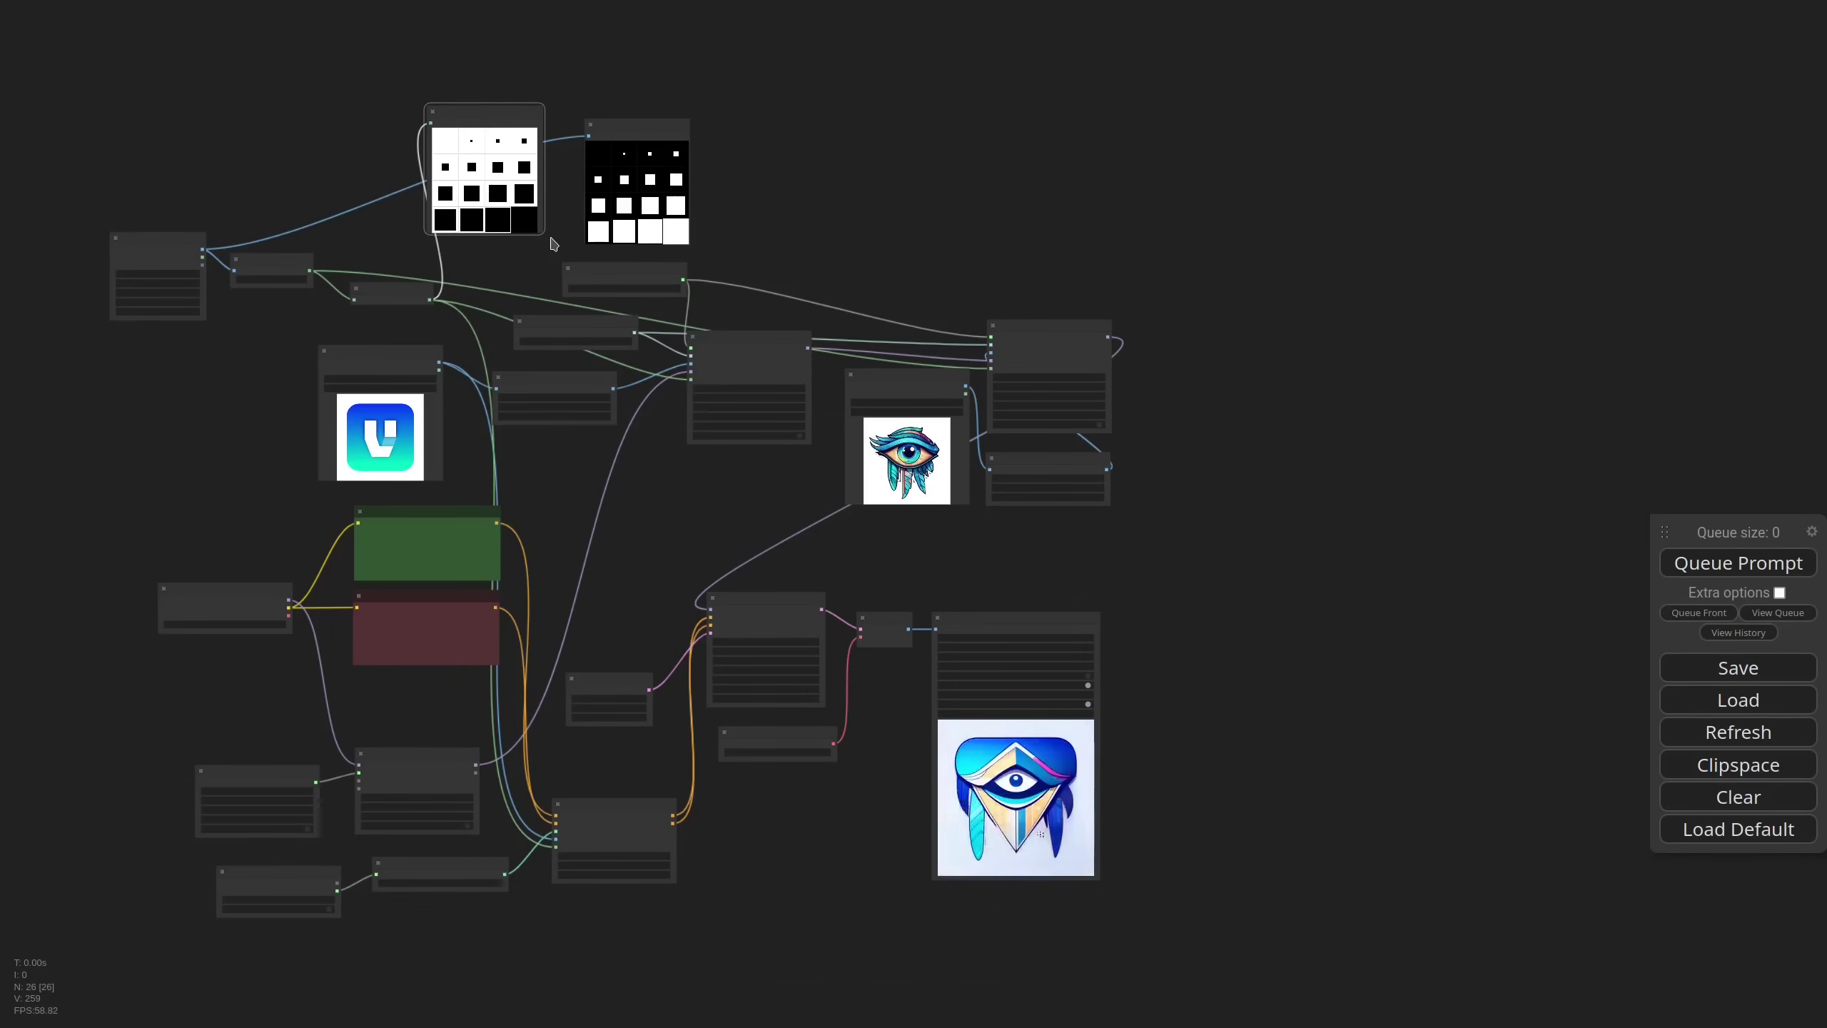
# - Set the mask directory in the Load Images (Upload) node to iris-circle-32
pyautogui.scroll(5, 438, 80)
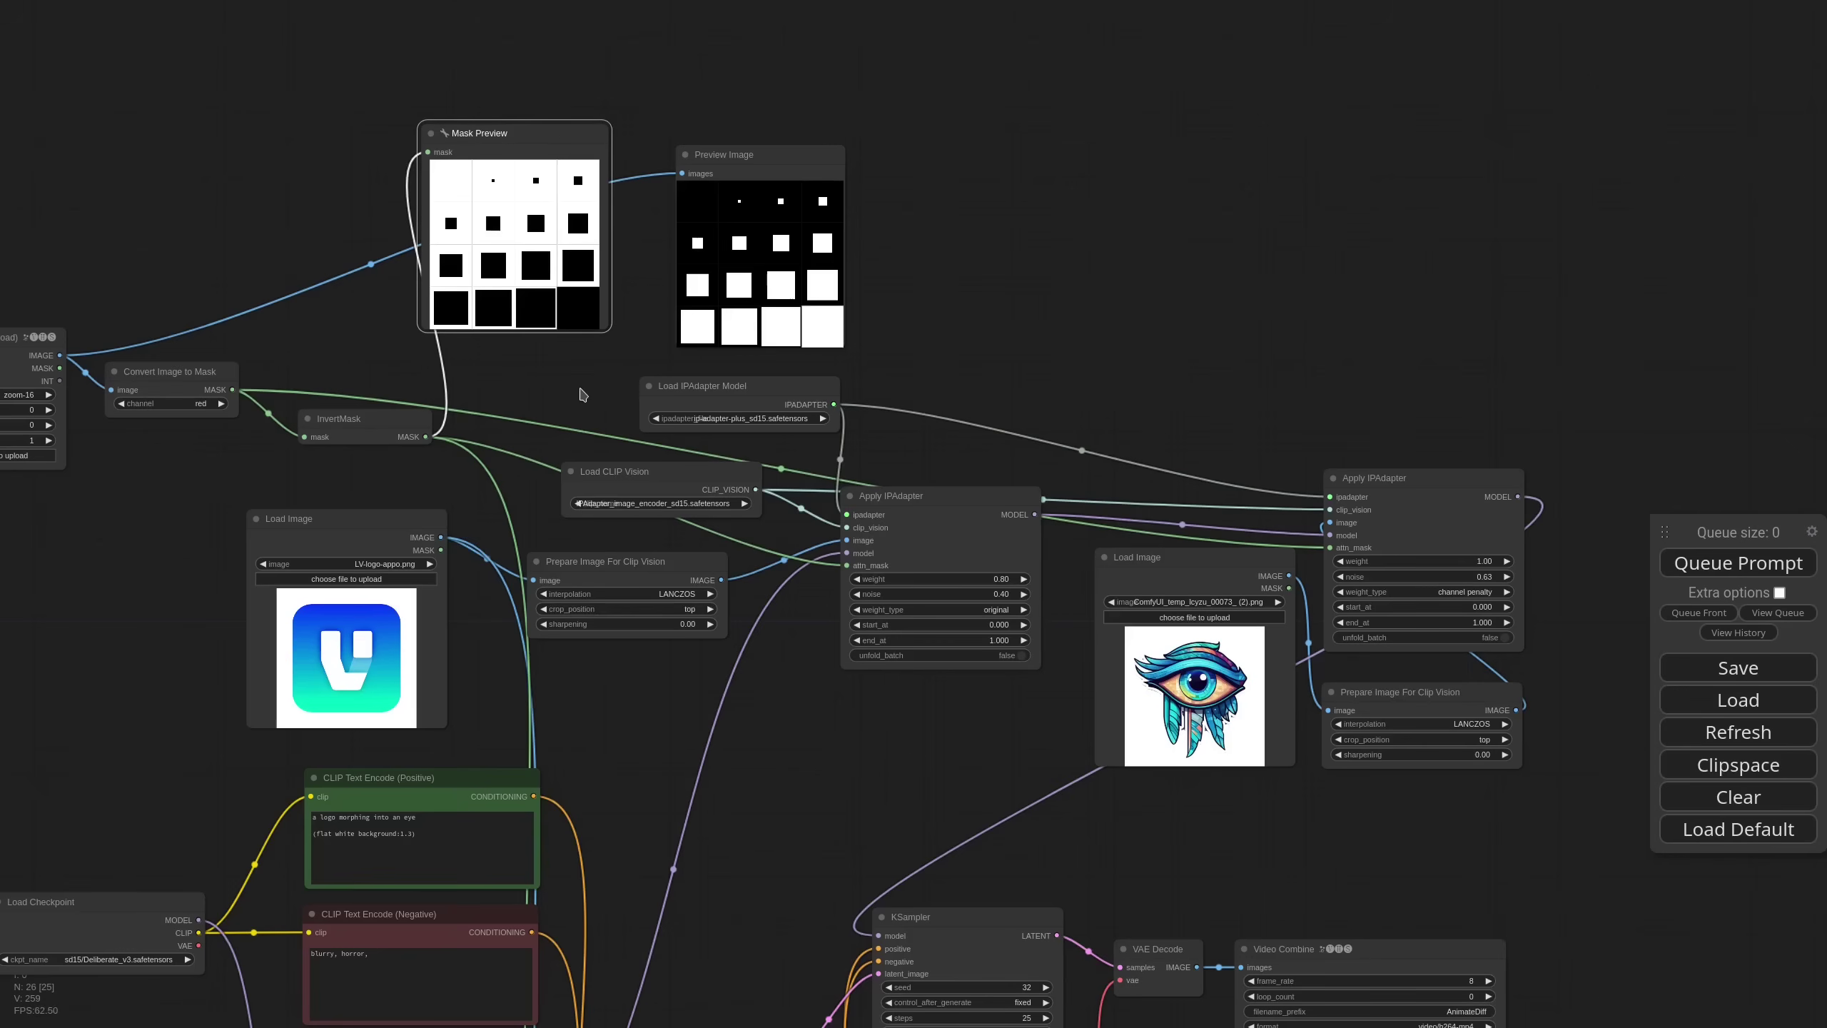
pyautogui.scroll(2, 583, 395)
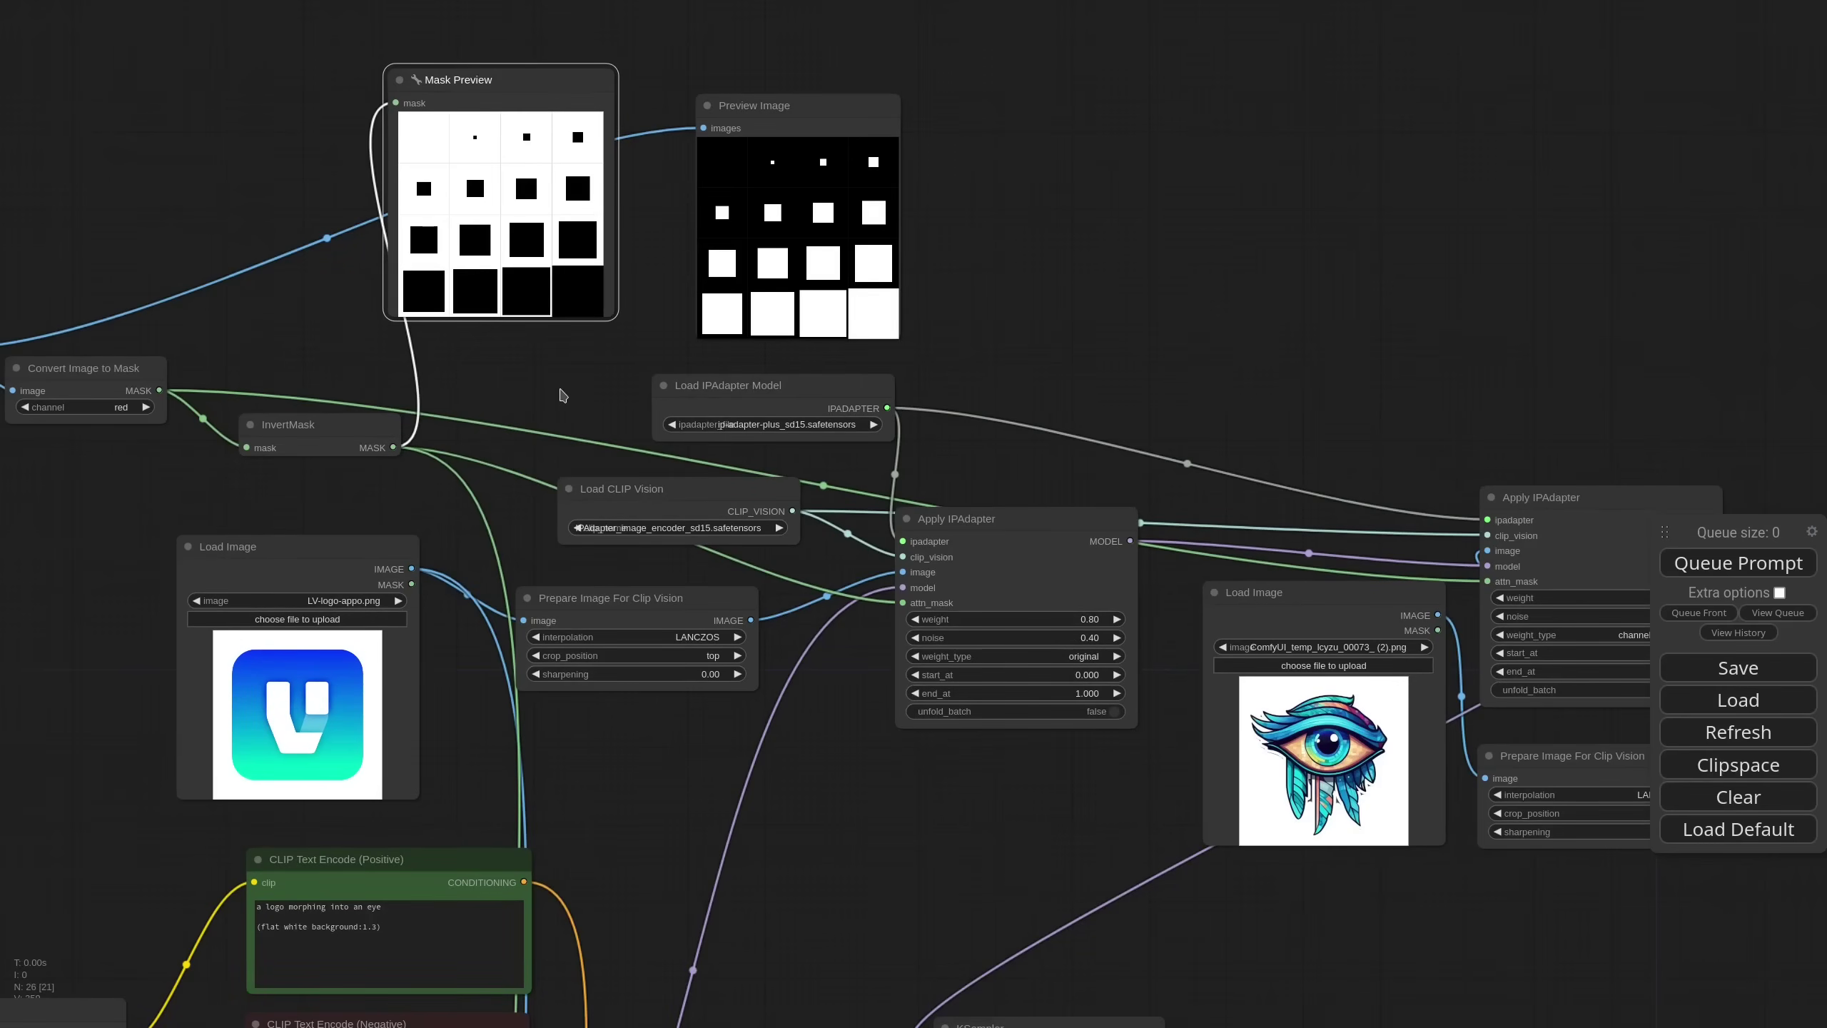
pyautogui.scroll(-2, 563, 395)
pyautogui.moveTo(523, 389); pyautogui.dragTo(971, 402)
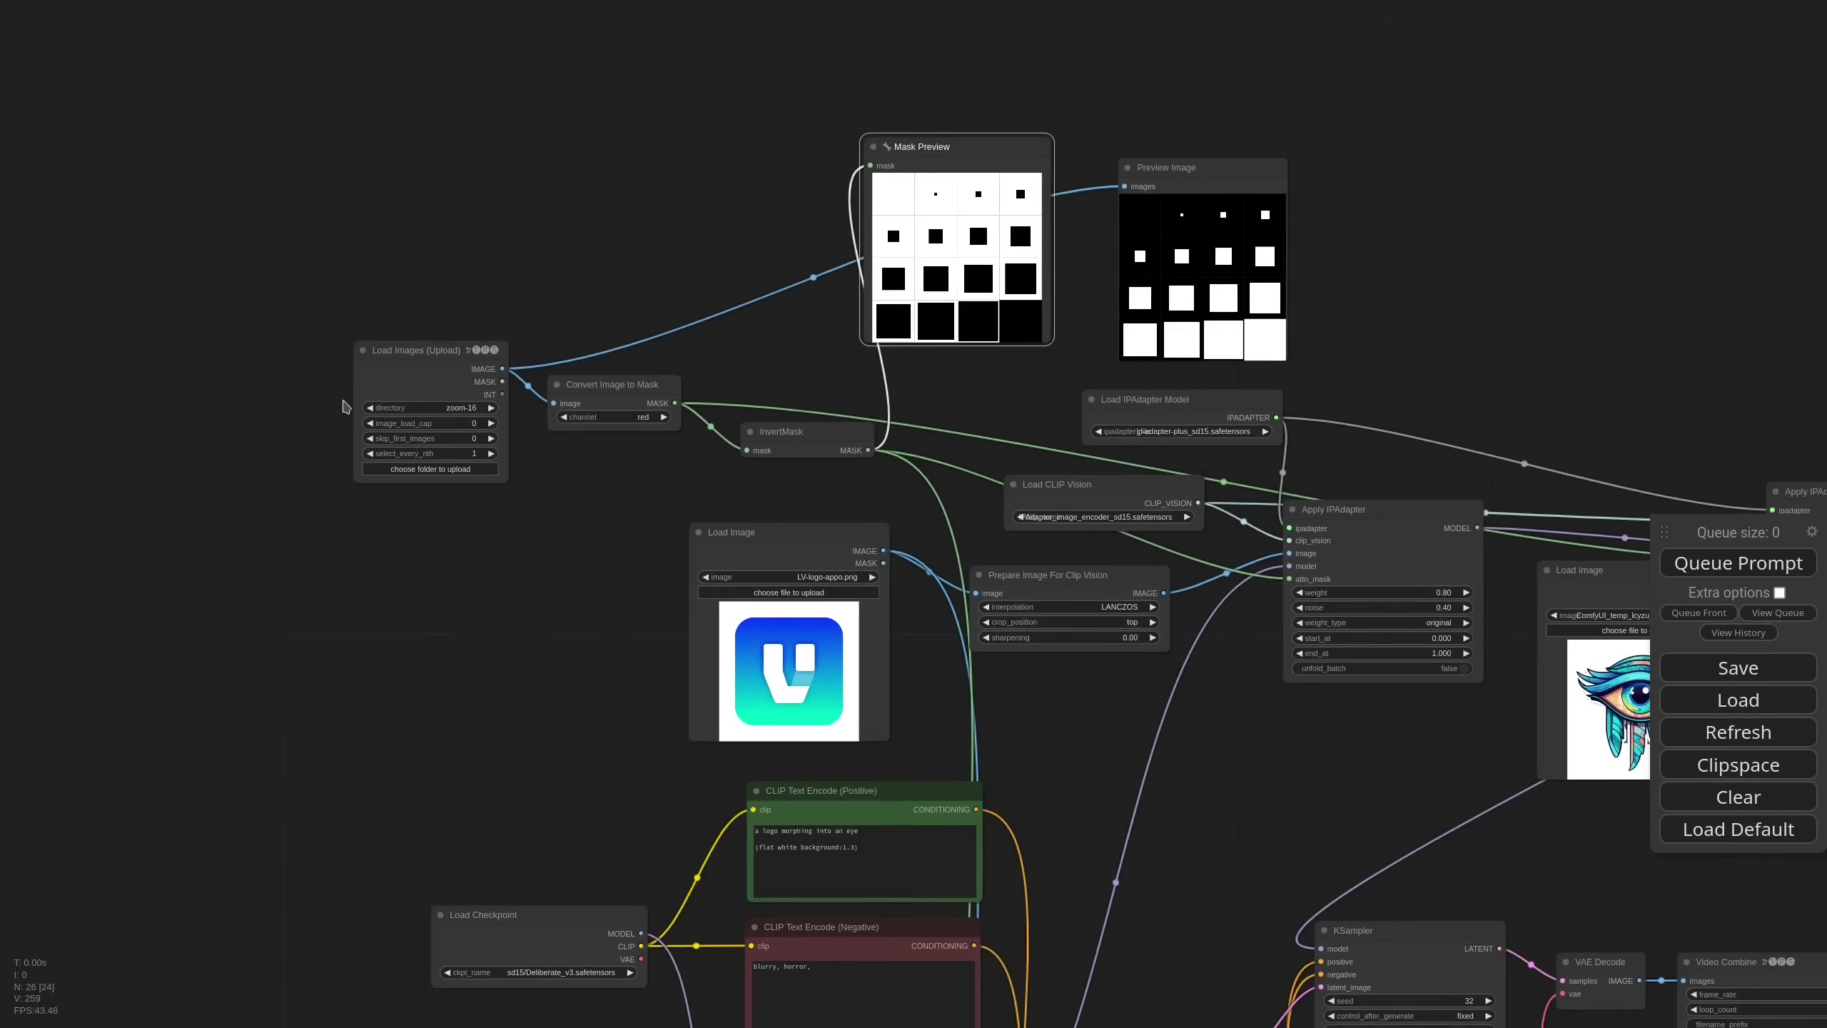
pyautogui.scroll(5, 344, 407)
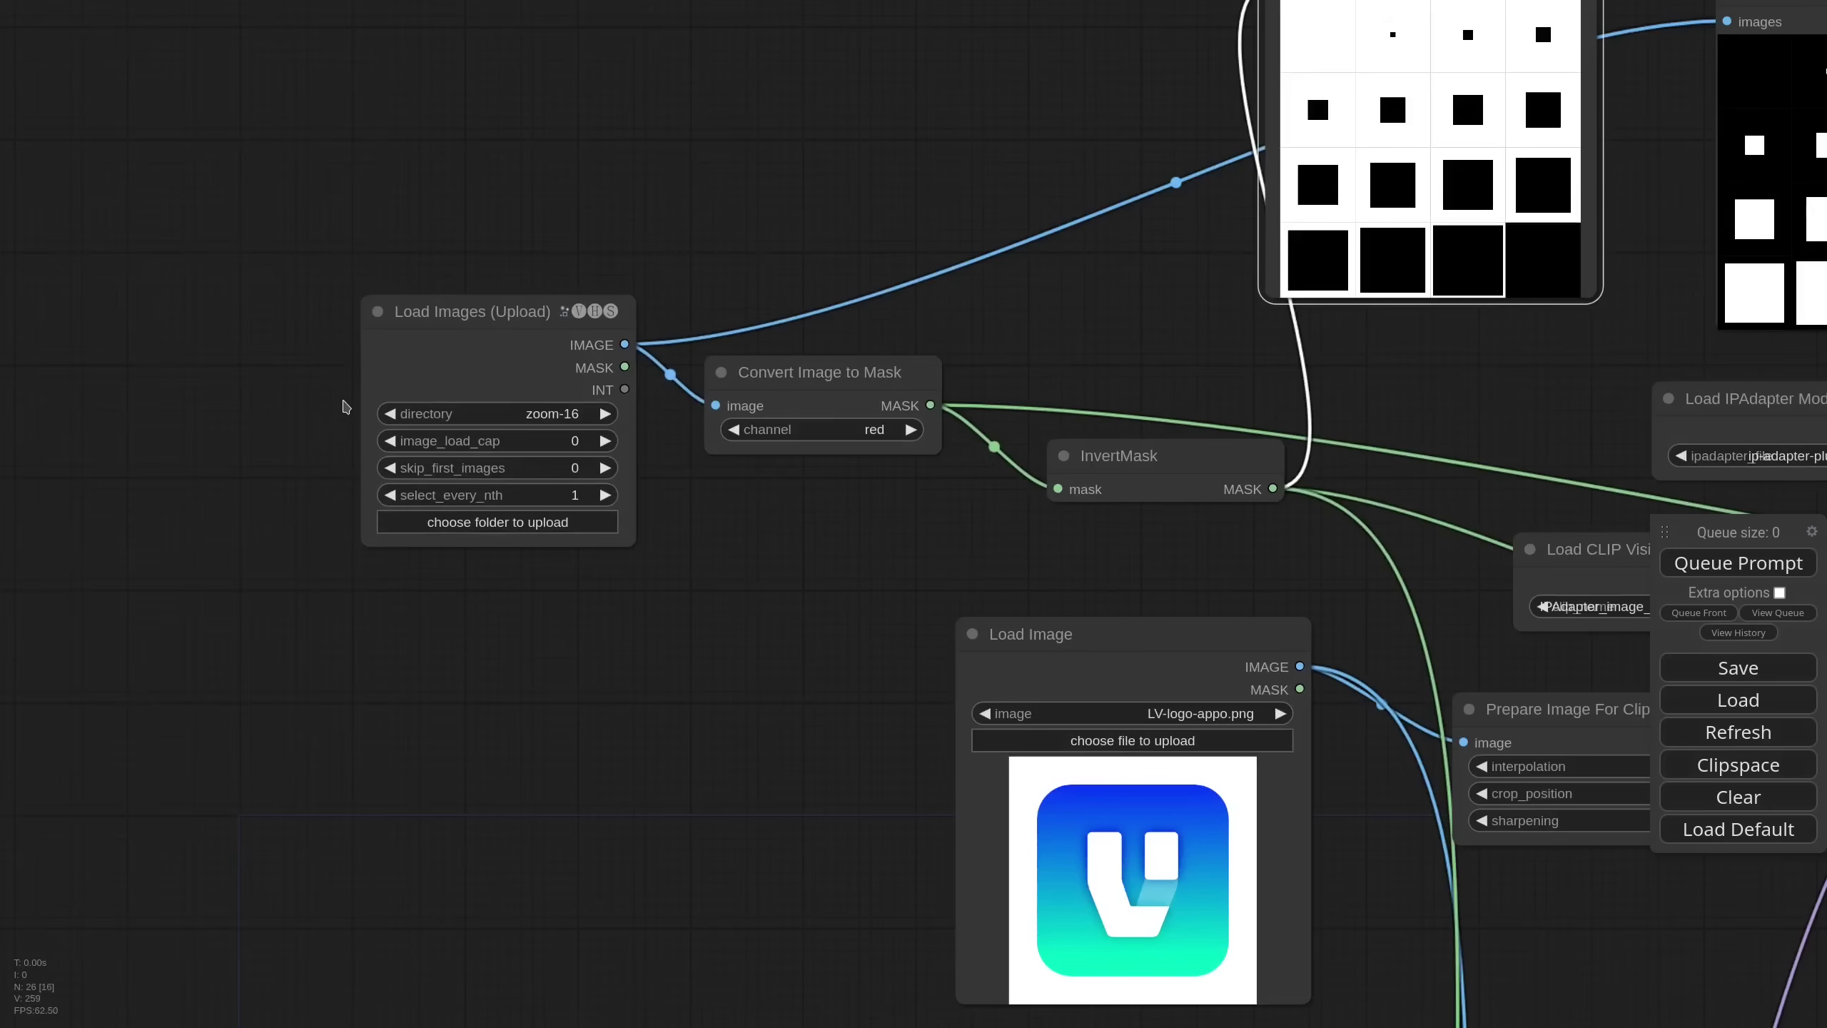
pyautogui.click(564, 414)
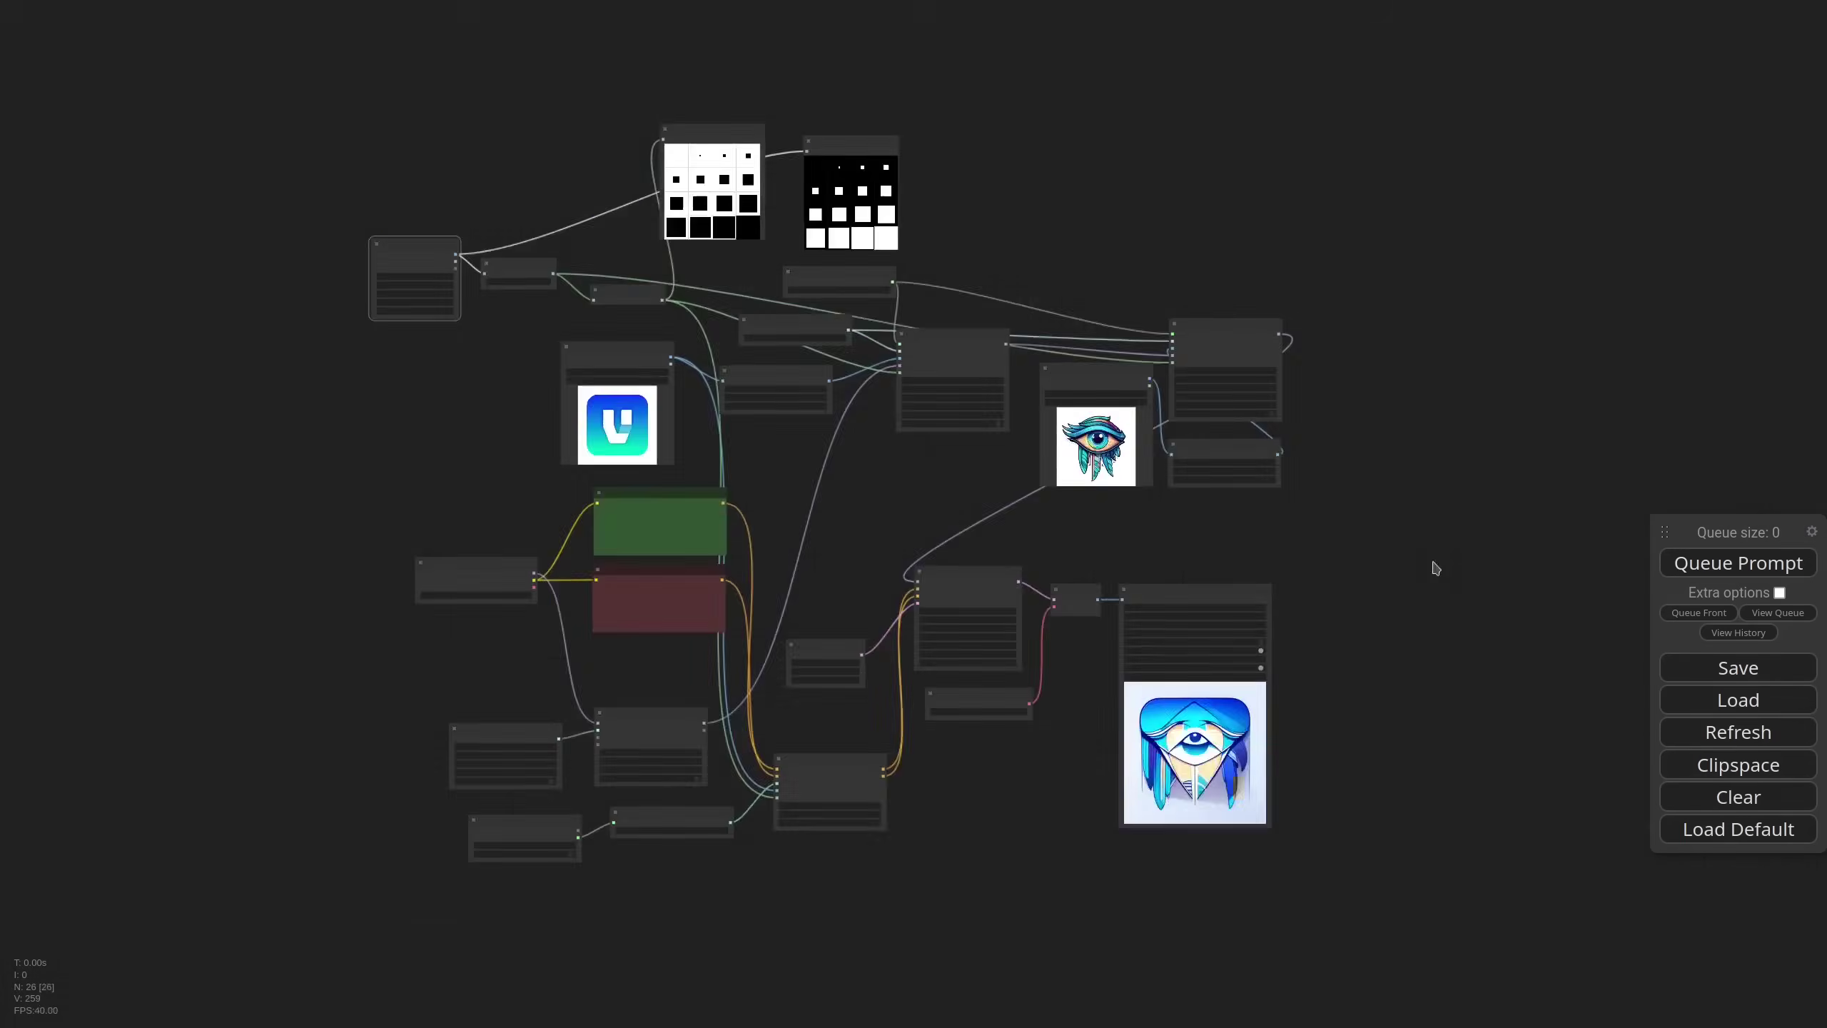
# - Replace the eye picture in the second Load Image node with brain.png
pyautogui.scroll(5, 1244, 875)
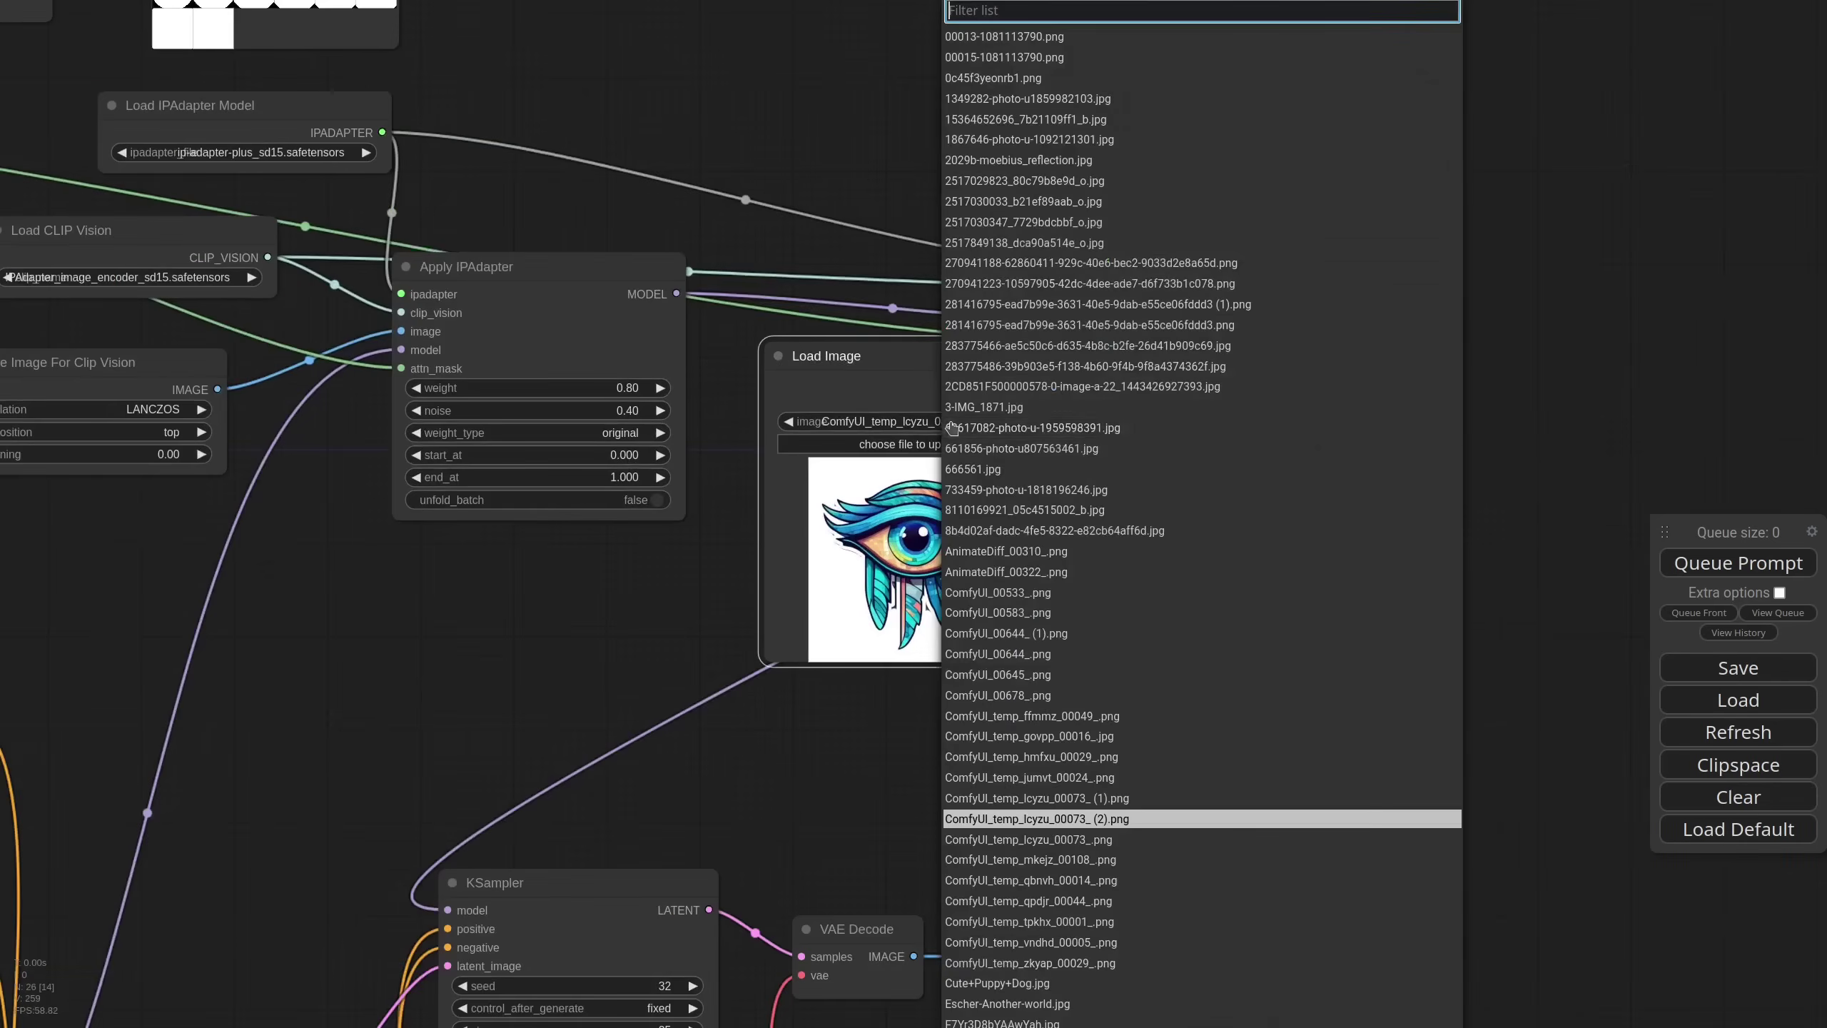
pyautogui.write('bra')
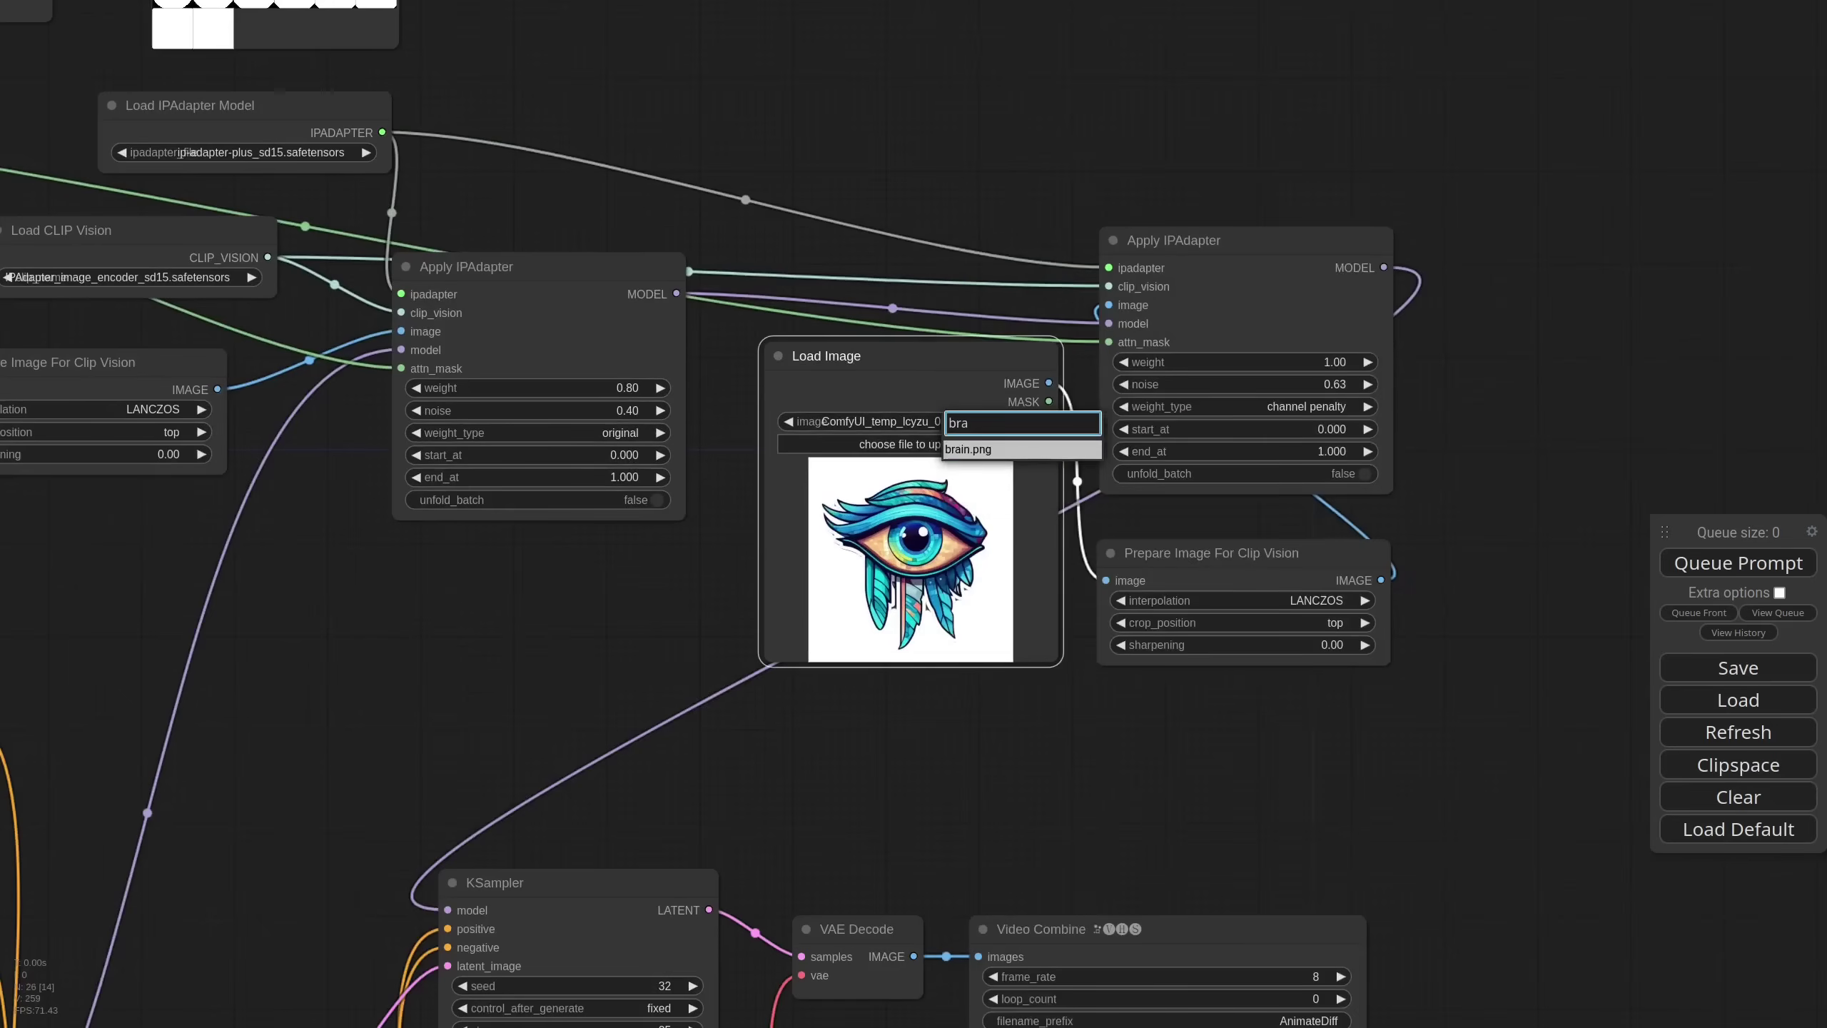
pyautogui.press('Return')
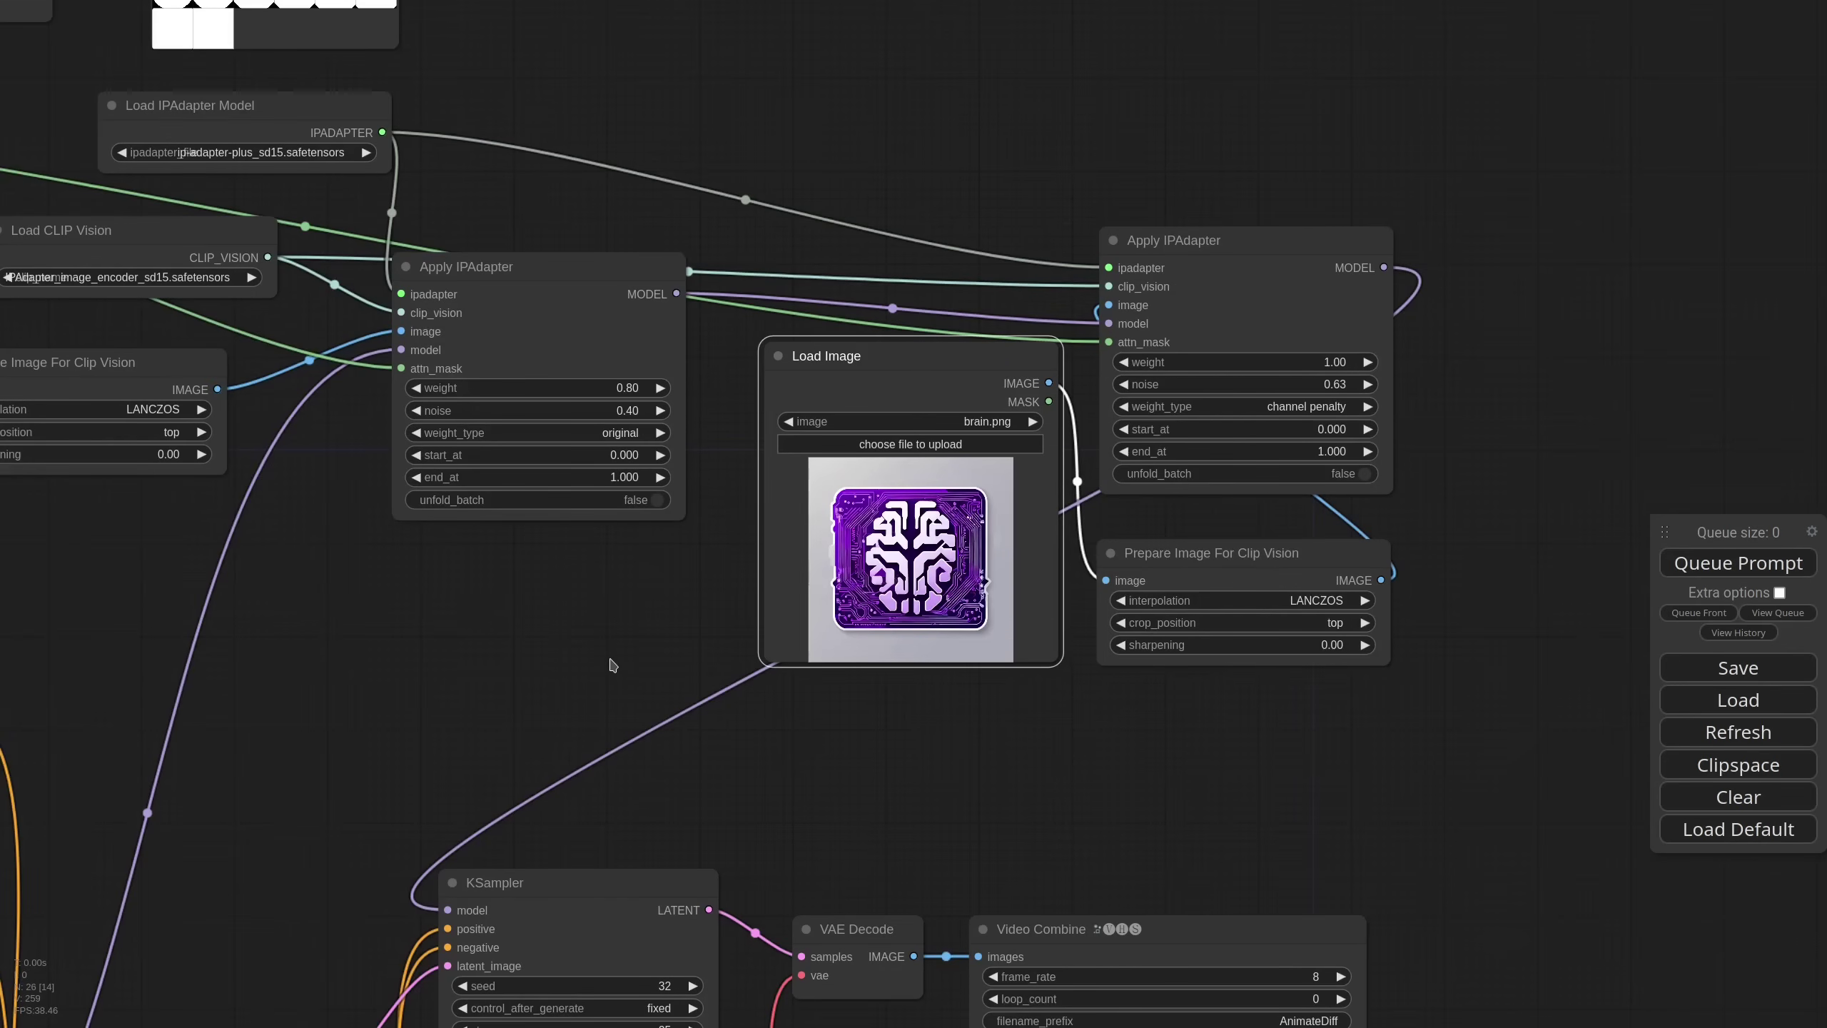
# - Change the positive prompt's first line to "a logo morphing into a brain"
pyautogui.scroll(-5, 561, 657)
pyautogui.moveTo(425, 694); pyautogui.dragTo(882, 662)
pyautogui.scroll(10, 402, 660)
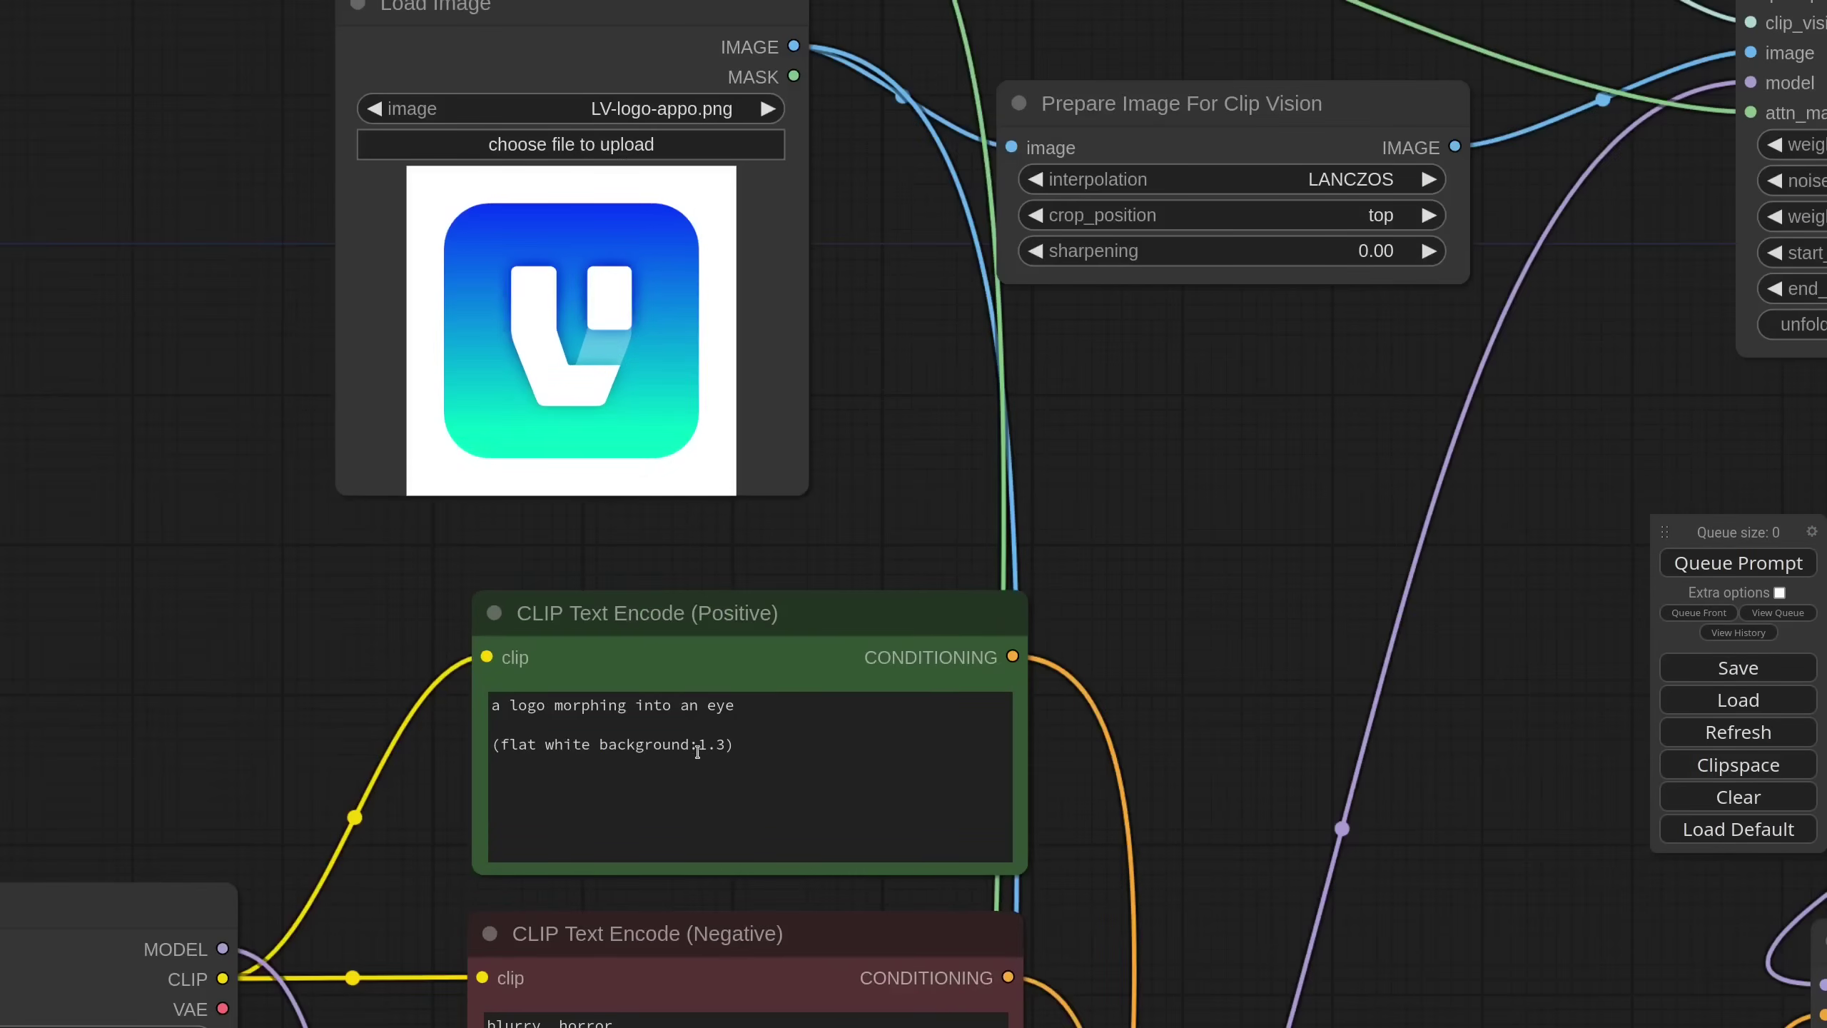
pyautogui.click(723, 707)
pyautogui.press('BackSpace')
pyautogui.press('BackSpace')
pyautogui.press('BackSpace')
pyautogui.press('BackSpace')
pyautogui.press('BackSpace')
pyautogui.write('bai')
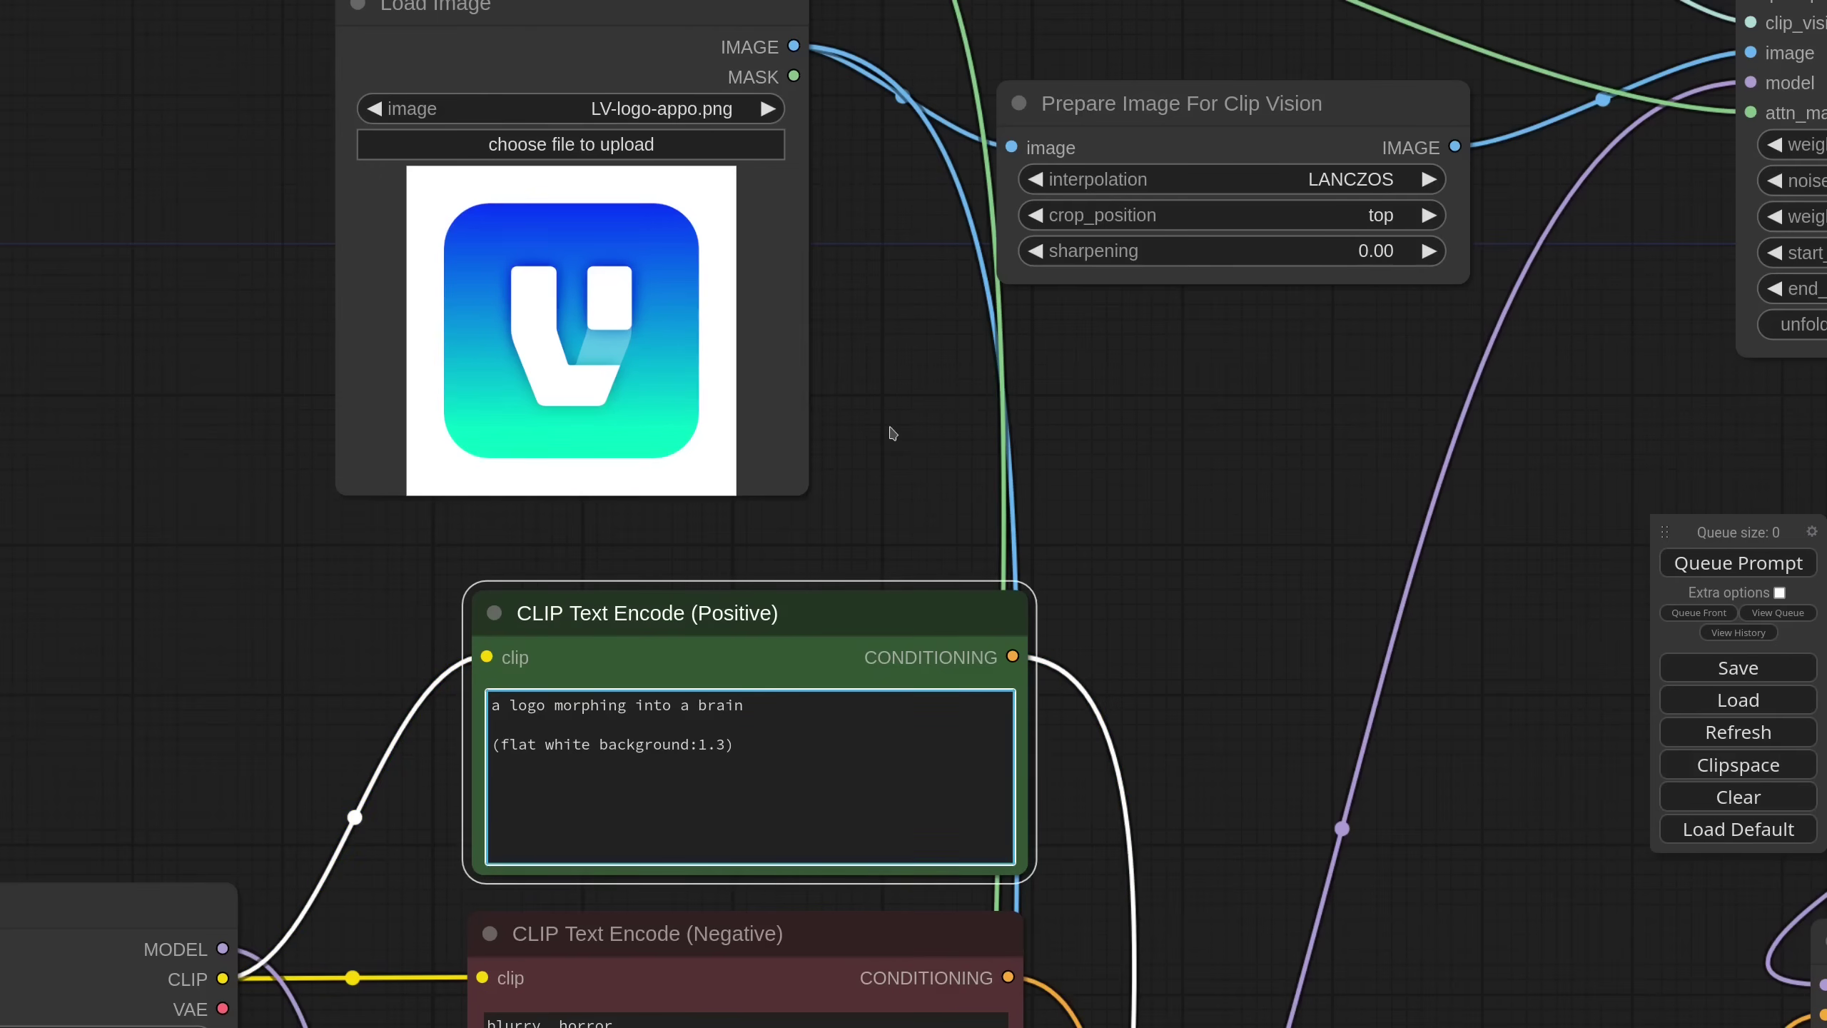
# - Place the enlarged Mask Preview node right beside the Preview Image node so both mask grids can be compared
pyautogui.scroll(-12, 893, 433)
pyautogui.moveTo(1190, 486); pyautogui.dragTo(936, 517)
pyautogui.moveTo(851, 411); pyautogui.dragTo(705, 344)
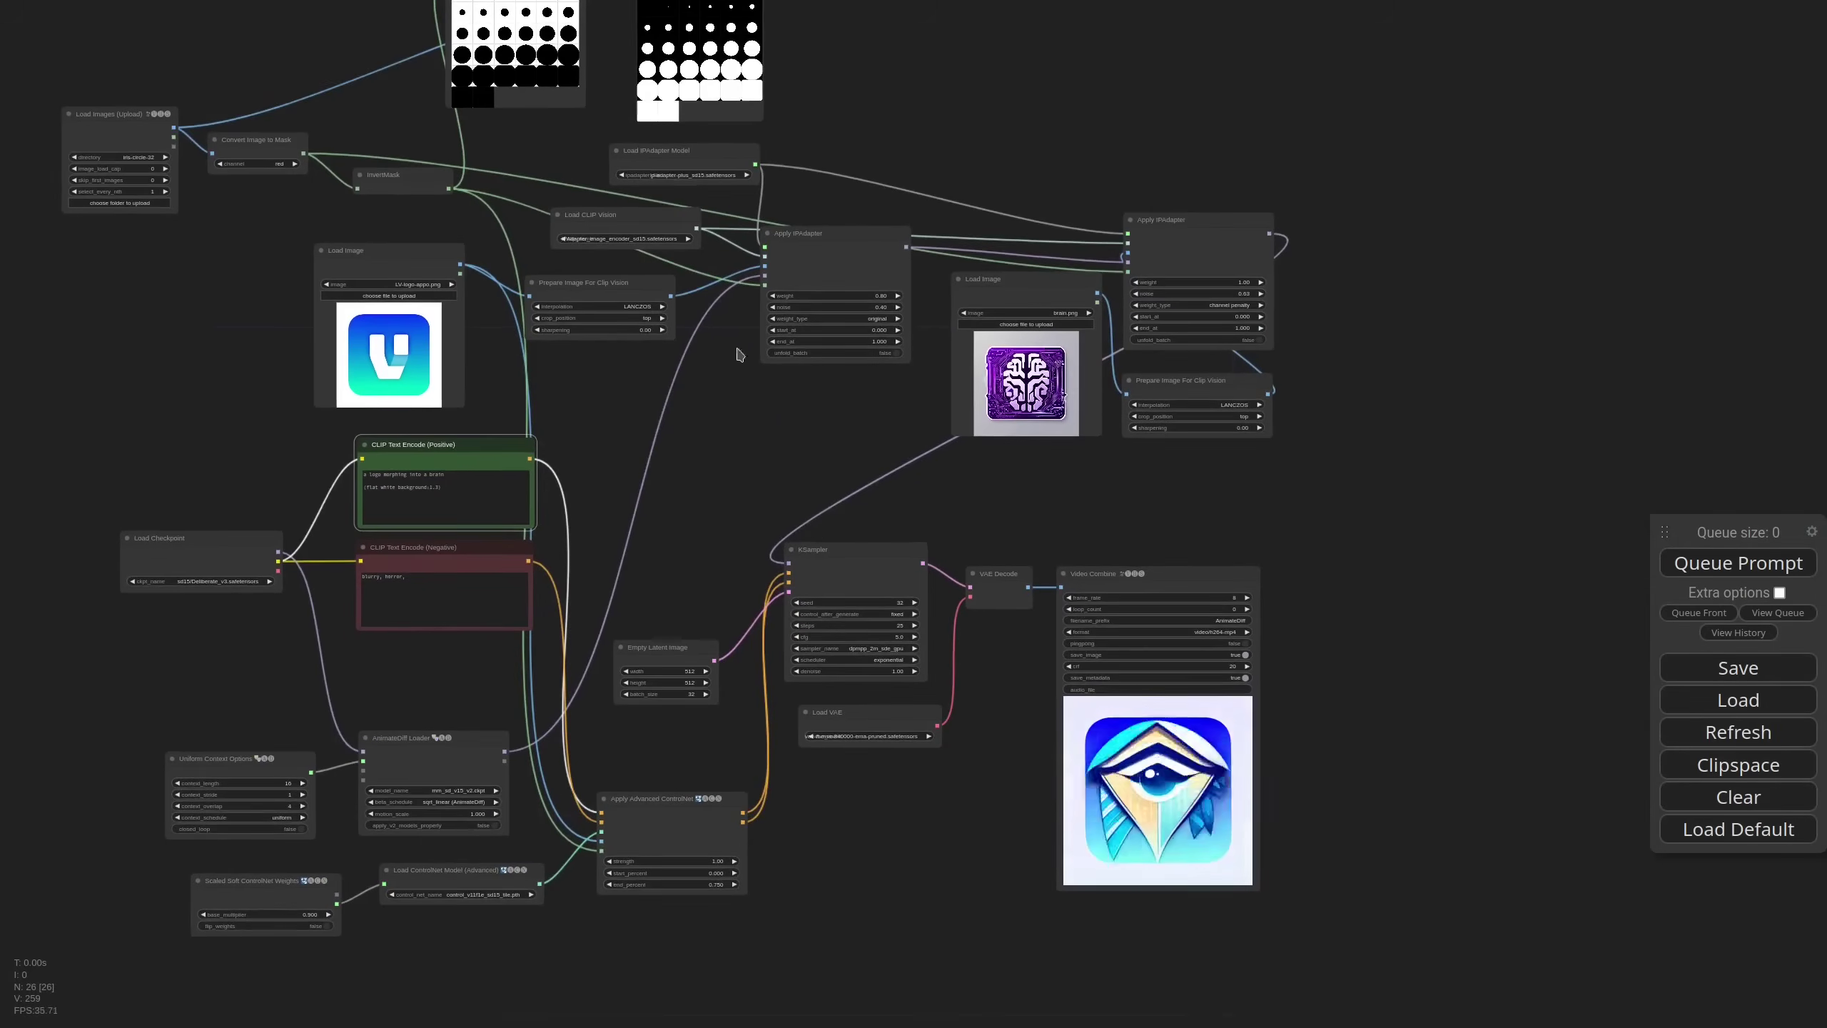
pyautogui.scroll(5, 387, 359)
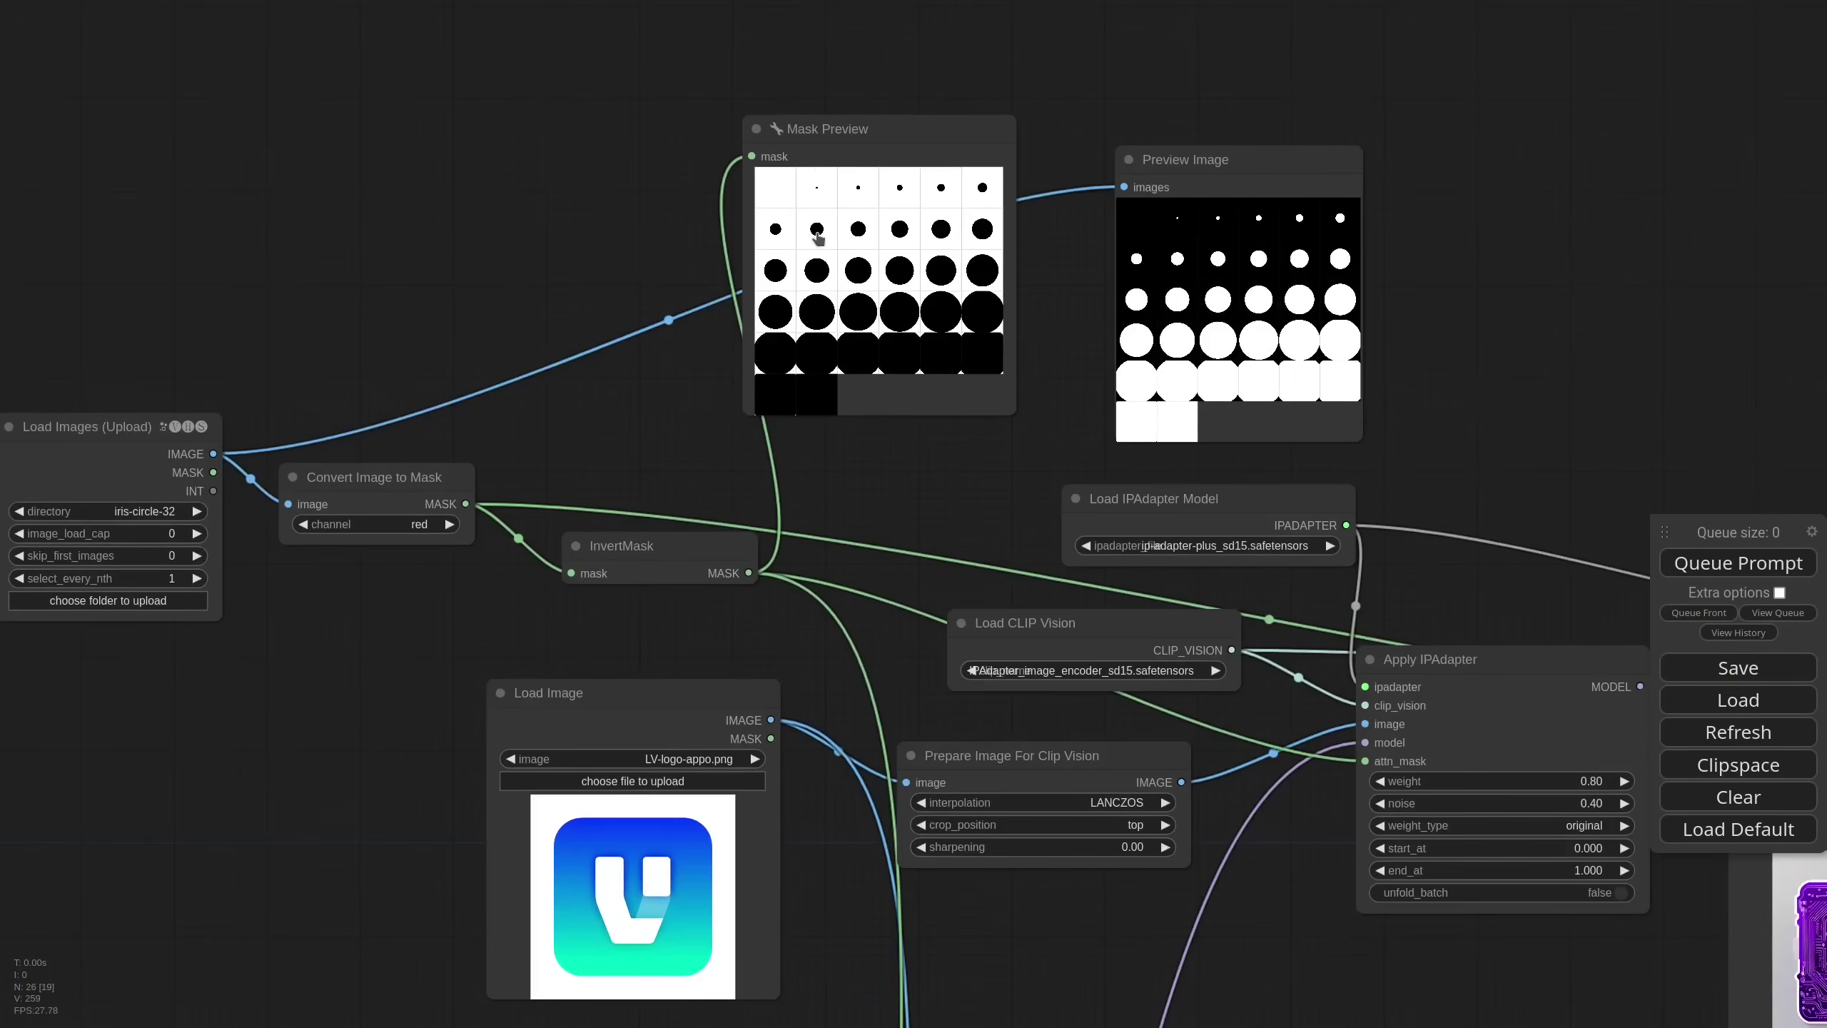
pyautogui.moveTo(817, 234); pyautogui.dragTo(891, 274)
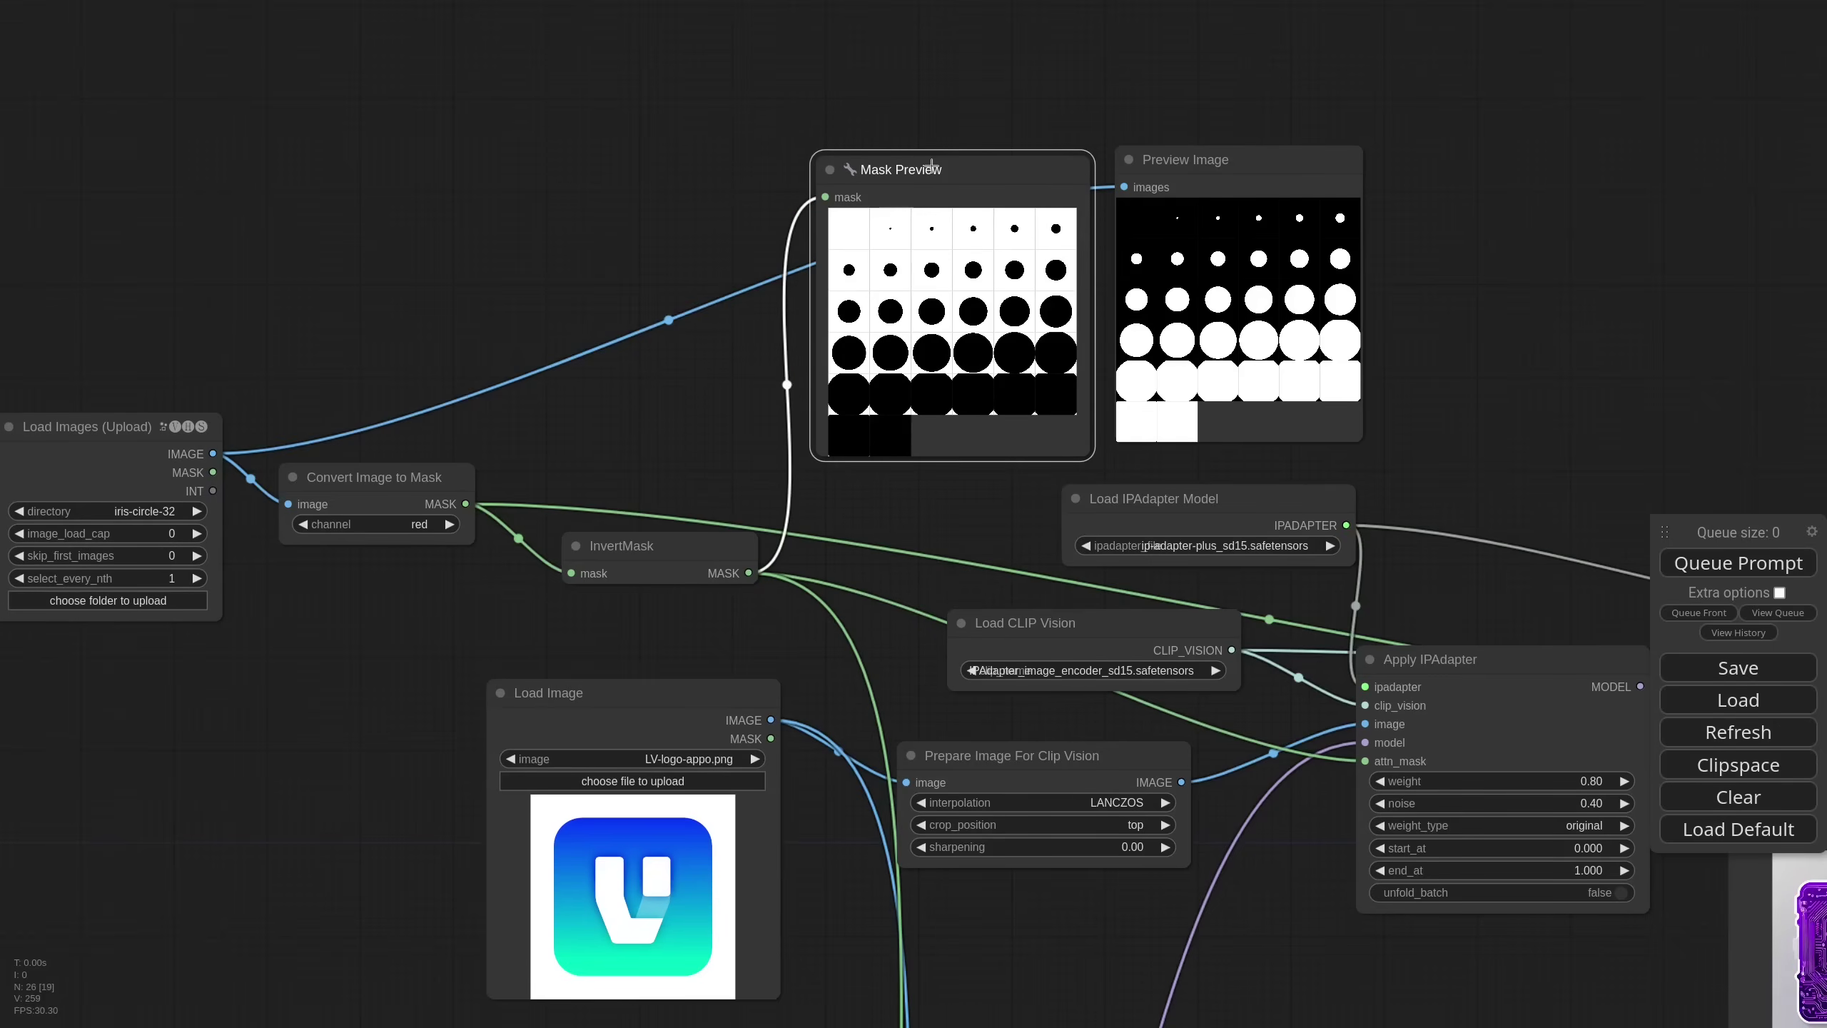
# - Set the mask directory to fade-out-32 and queue the prompt with Video Combine muted to preview the new masks
pyautogui.click(142, 511)
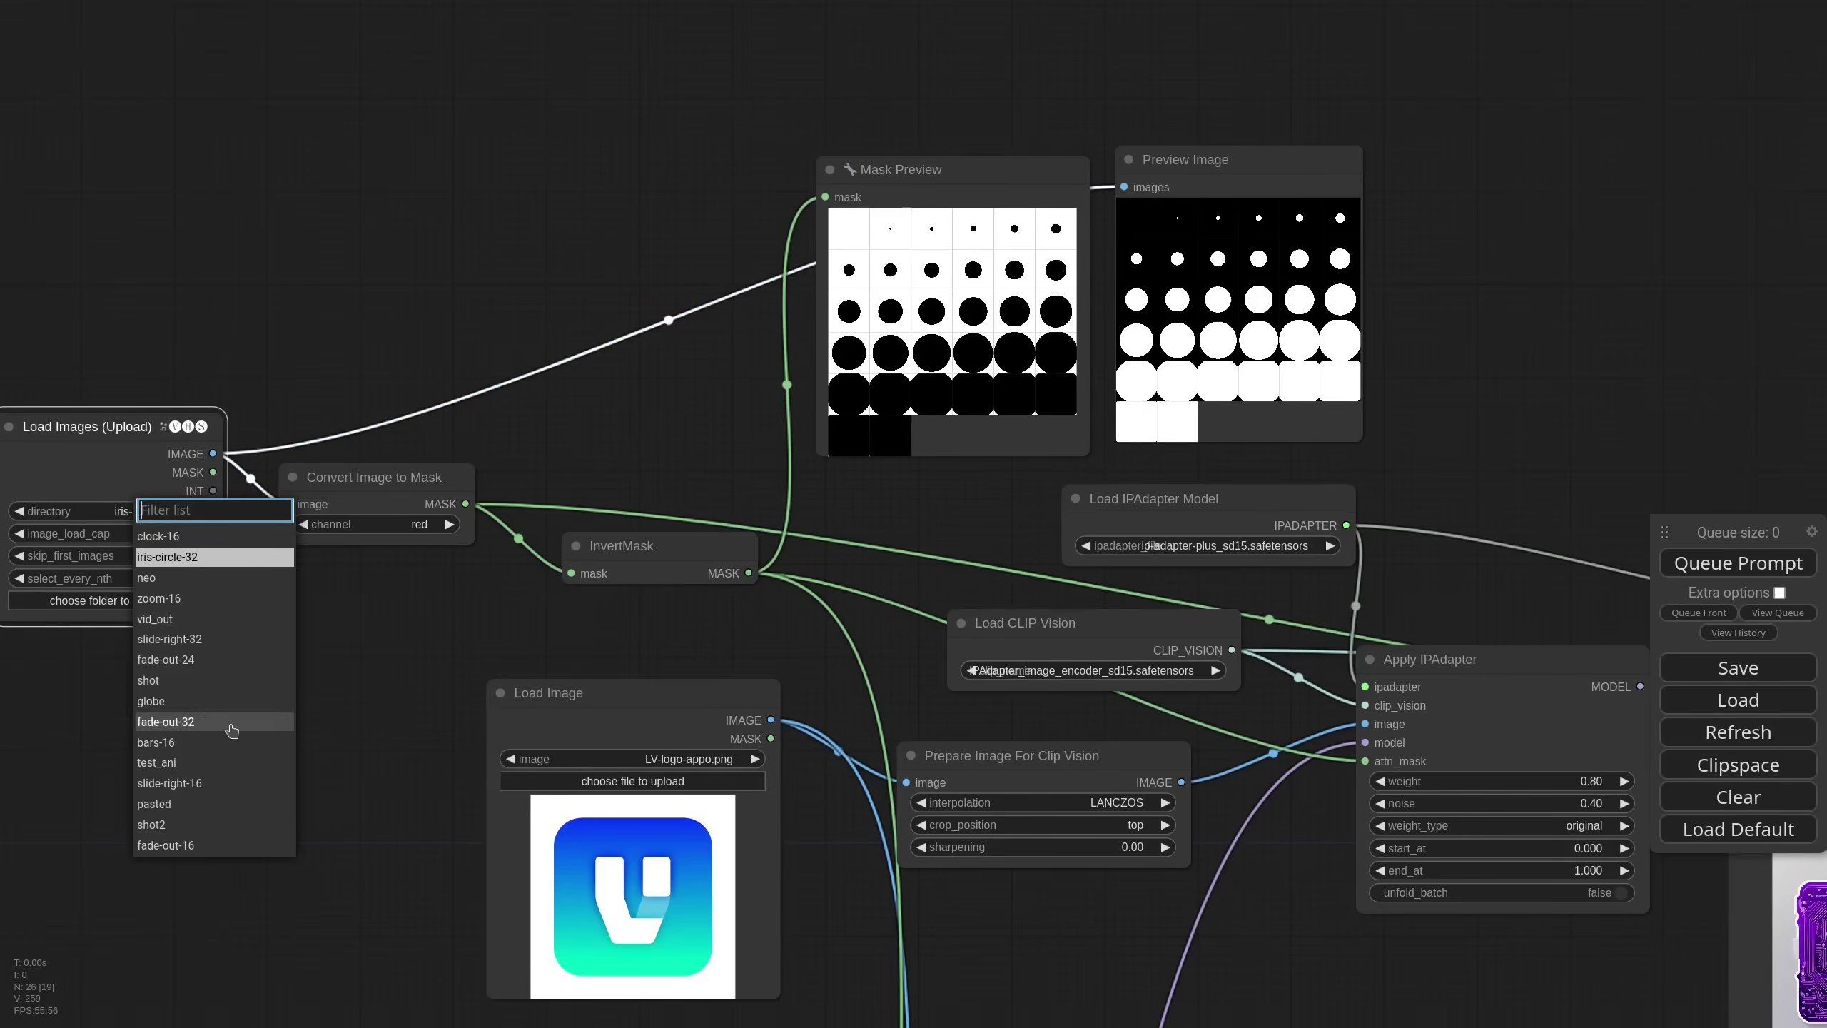
pyautogui.click(229, 722)
pyautogui.scroll(-5, 452, 648)
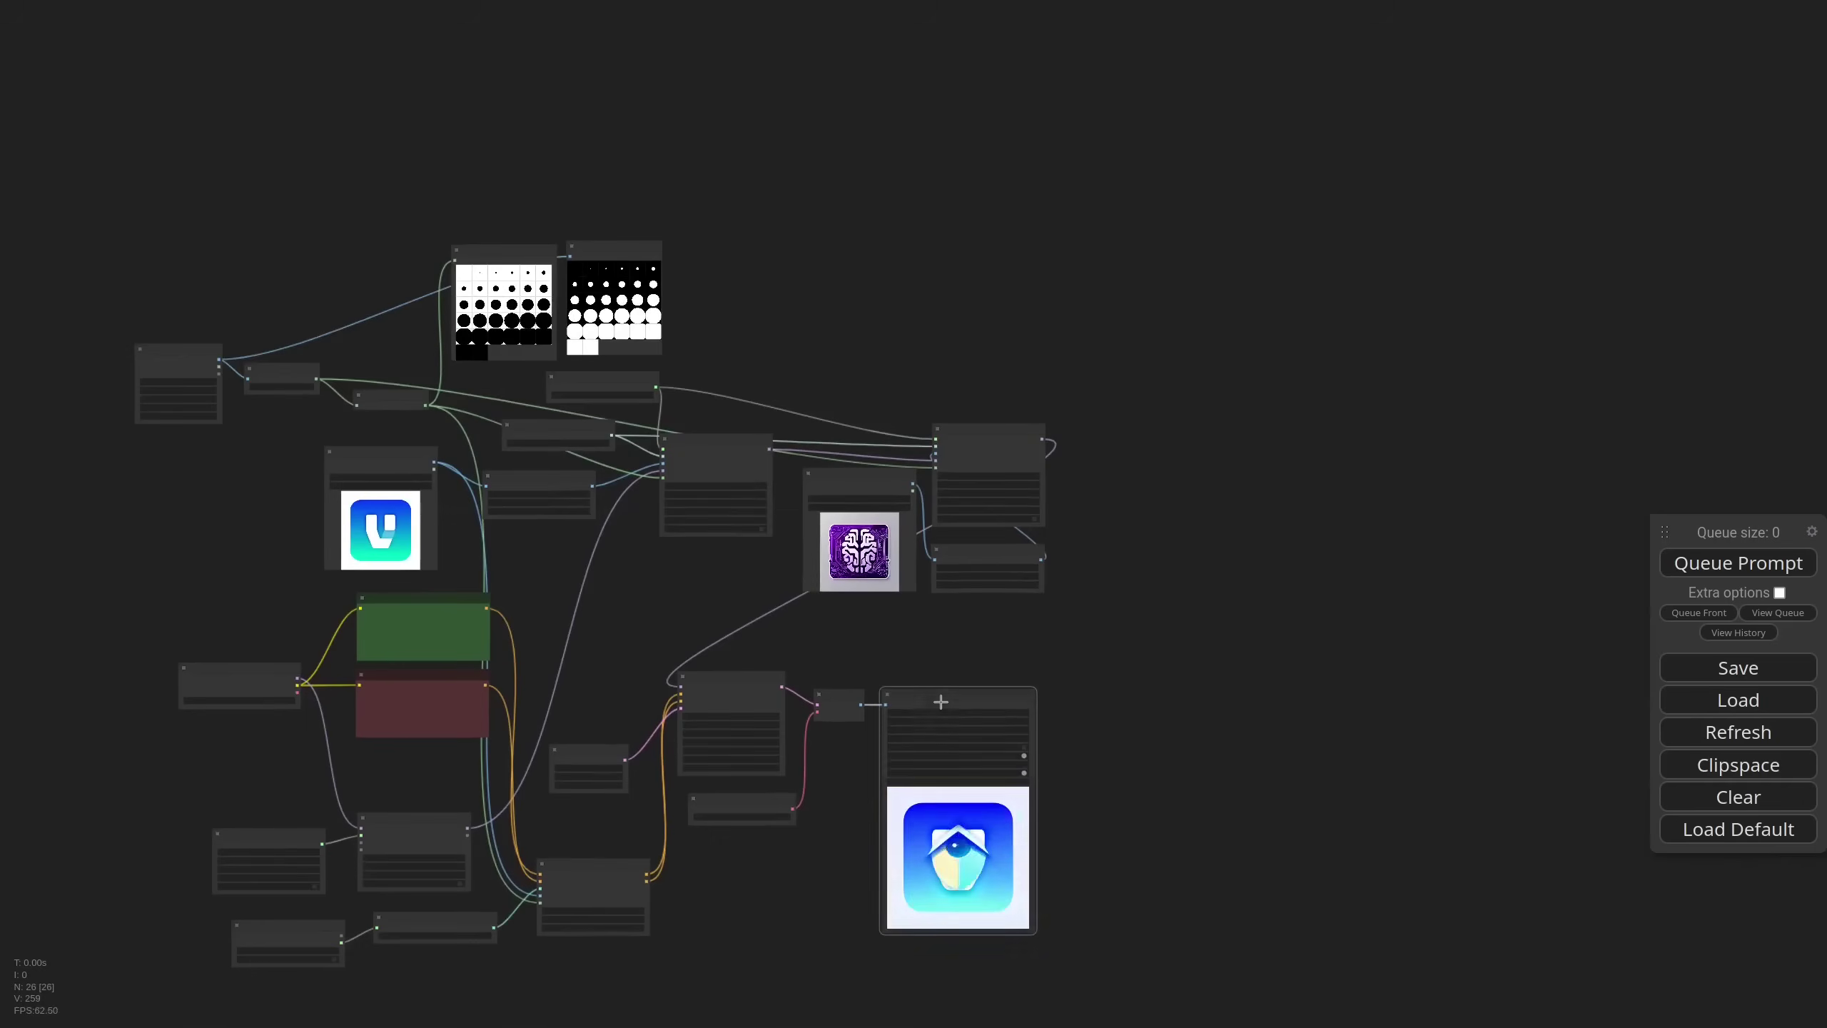
pyautogui.scroll(10, 582, 451)
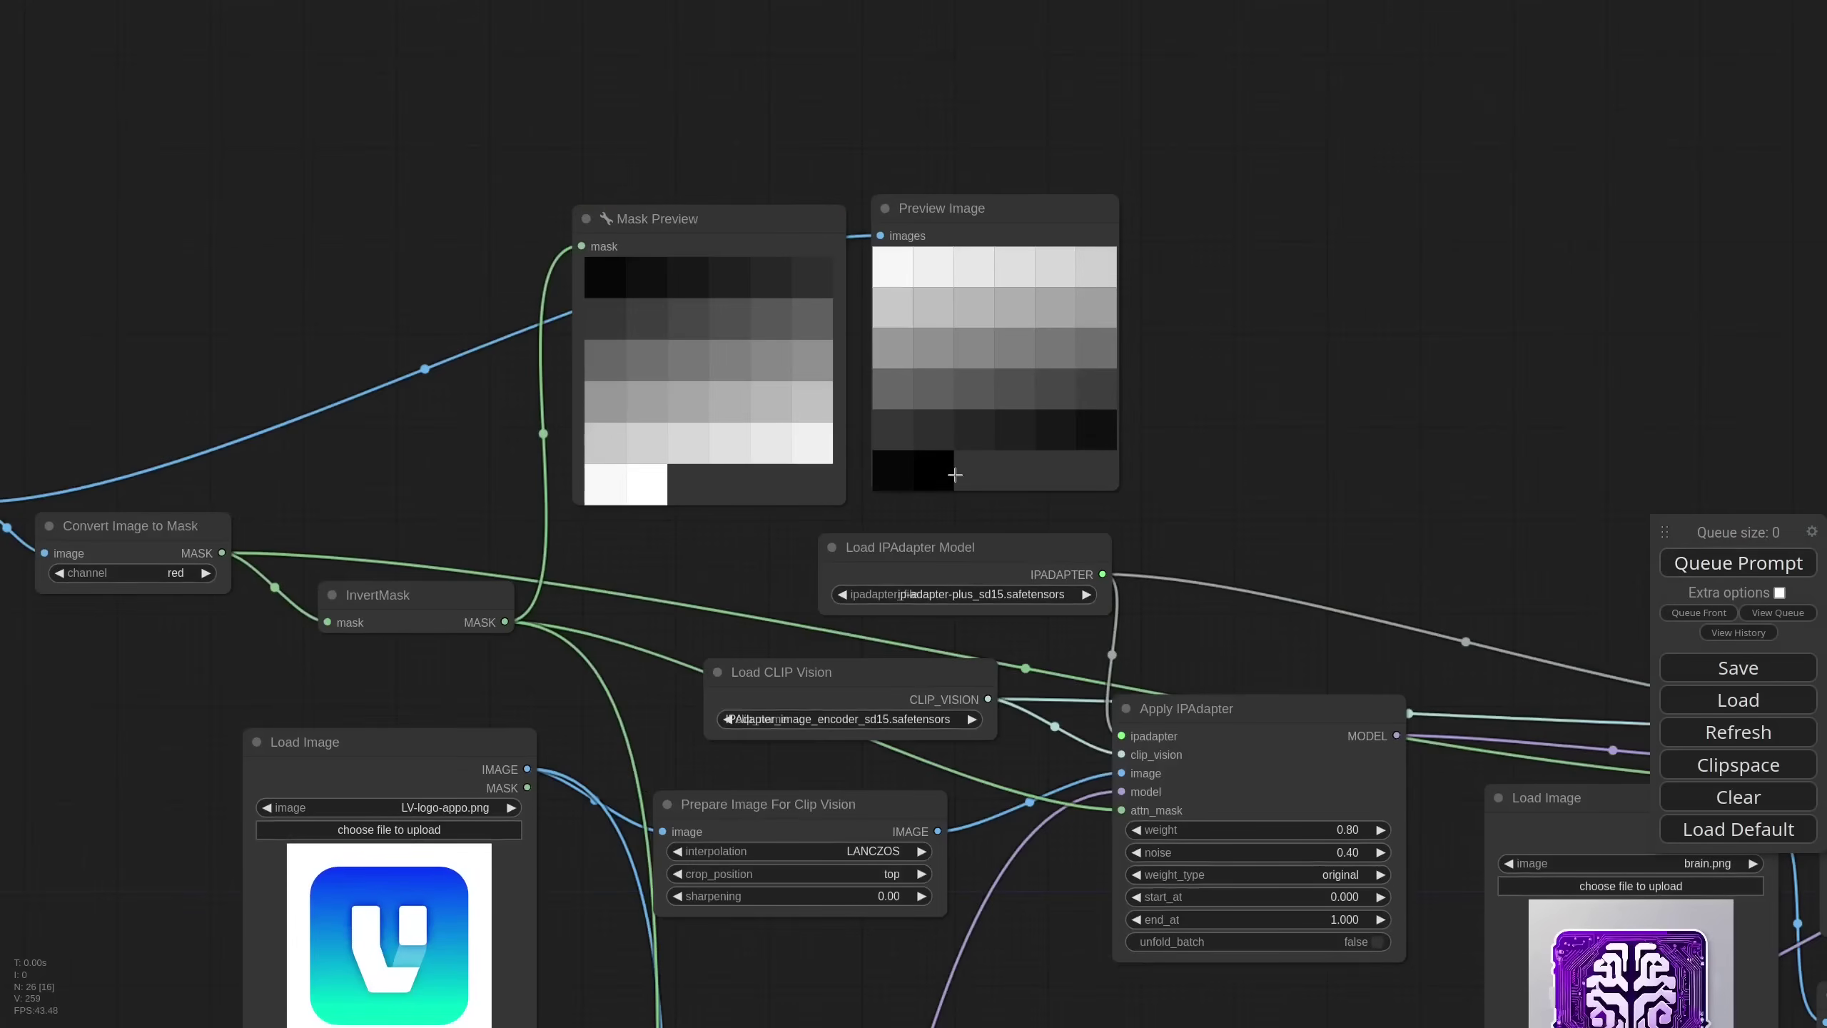
pyautogui.scroll(-1, 726, 588)
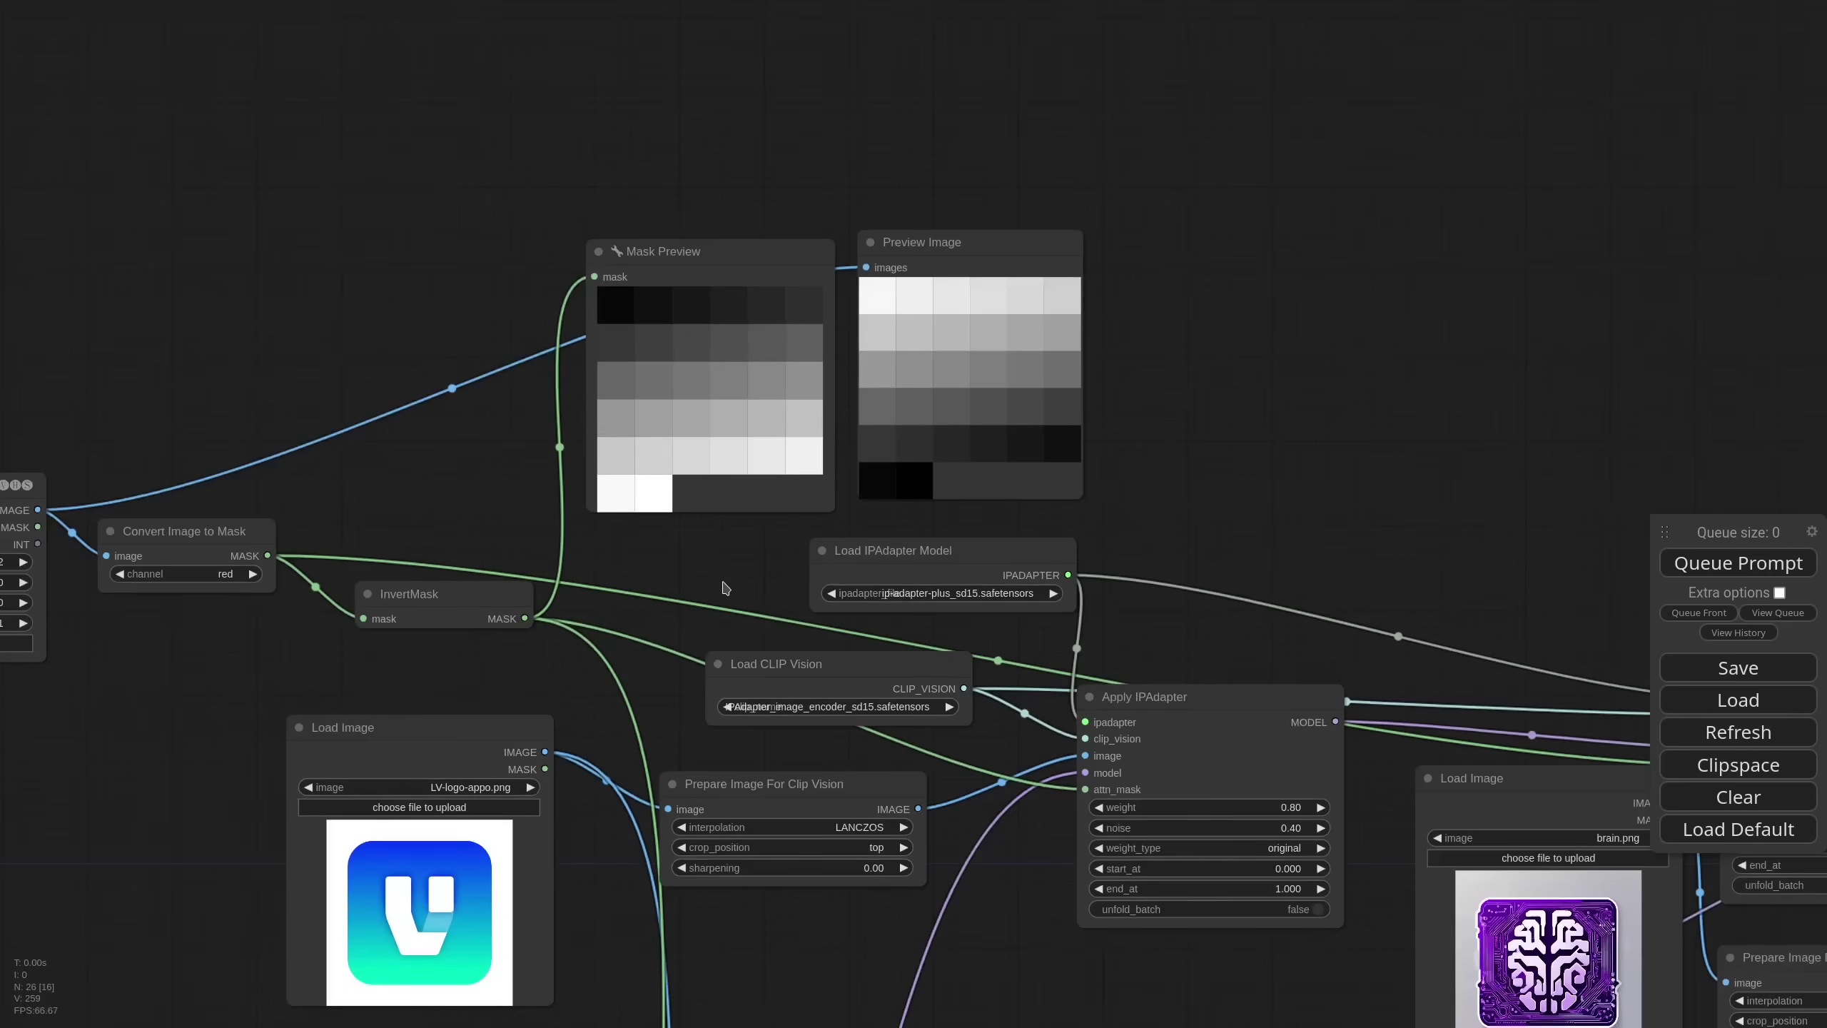
pyautogui.scroll(-2, 725, 589)
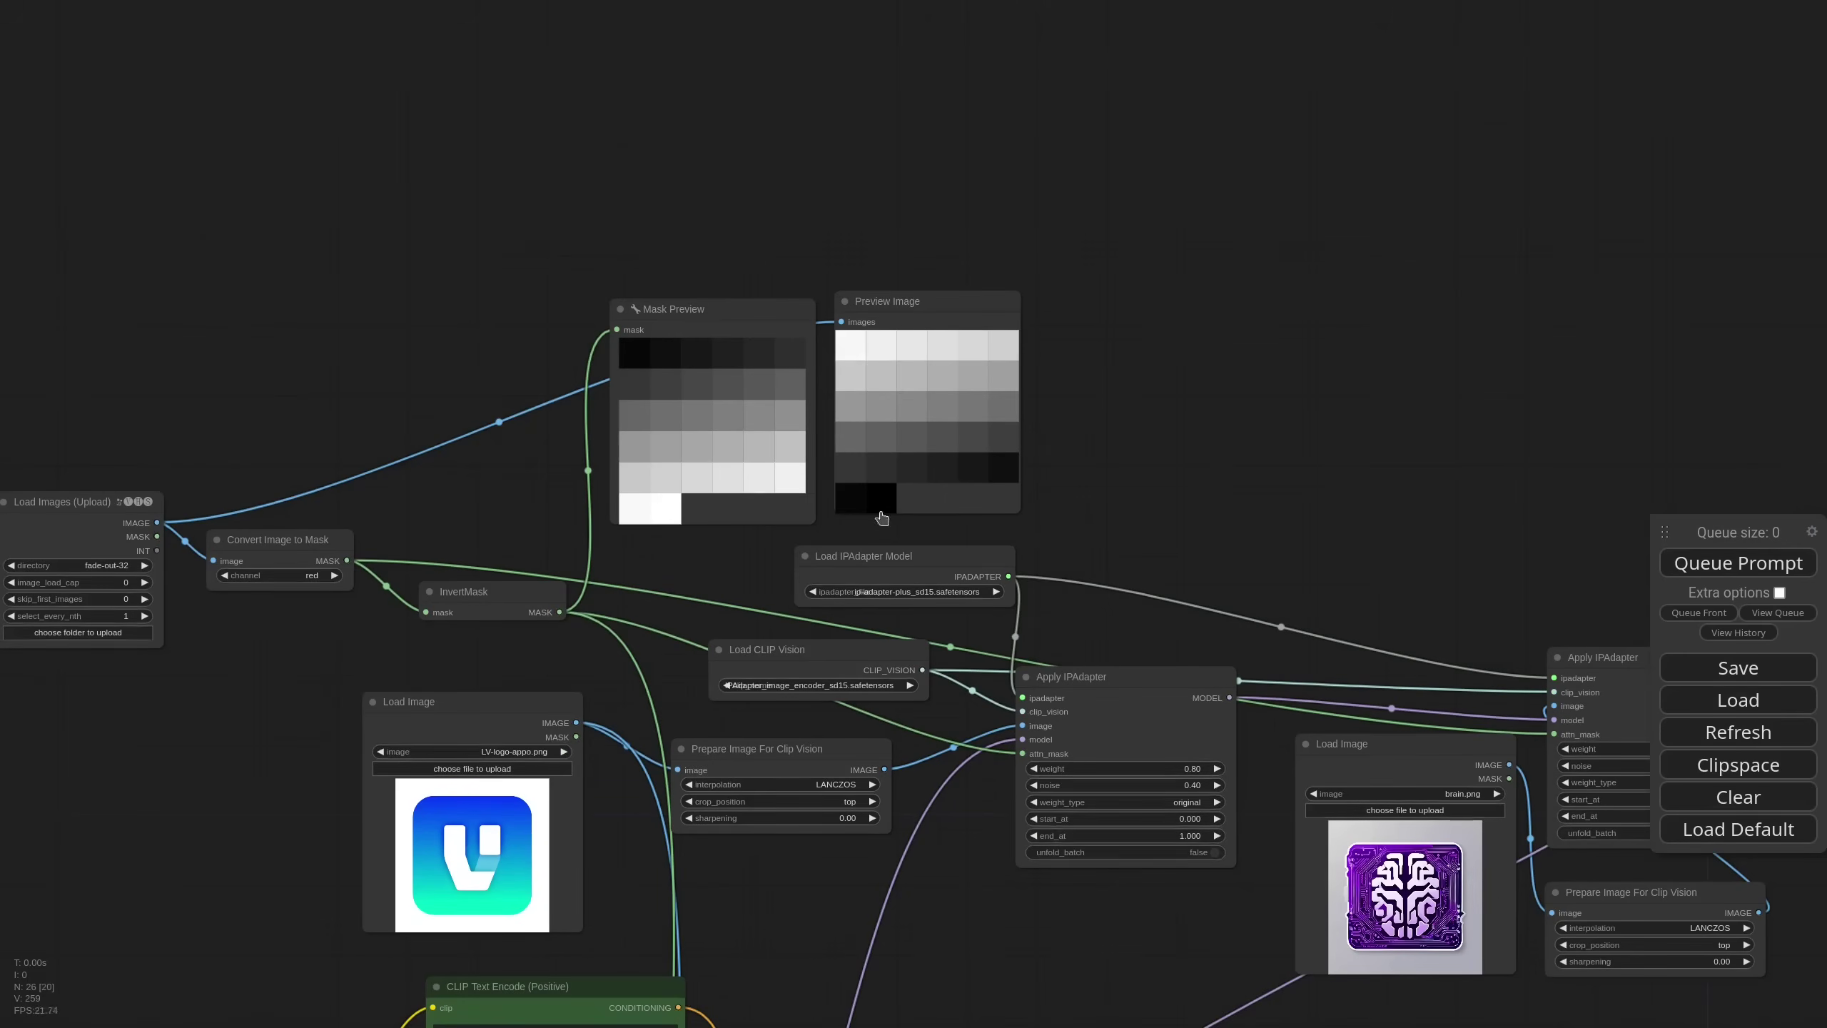
# - Swap the masks: Convert Image to Mask into the first IPAdapter and Apply Advanced ControlNet, InvertMask into the second IPAdapter
pyautogui.scroll(-1, 726, 588)
pyautogui.moveTo(725, 589); pyautogui.dragTo(637, 415)
pyautogui.moveTo(1405, 563); pyautogui.dragTo(953, 574)
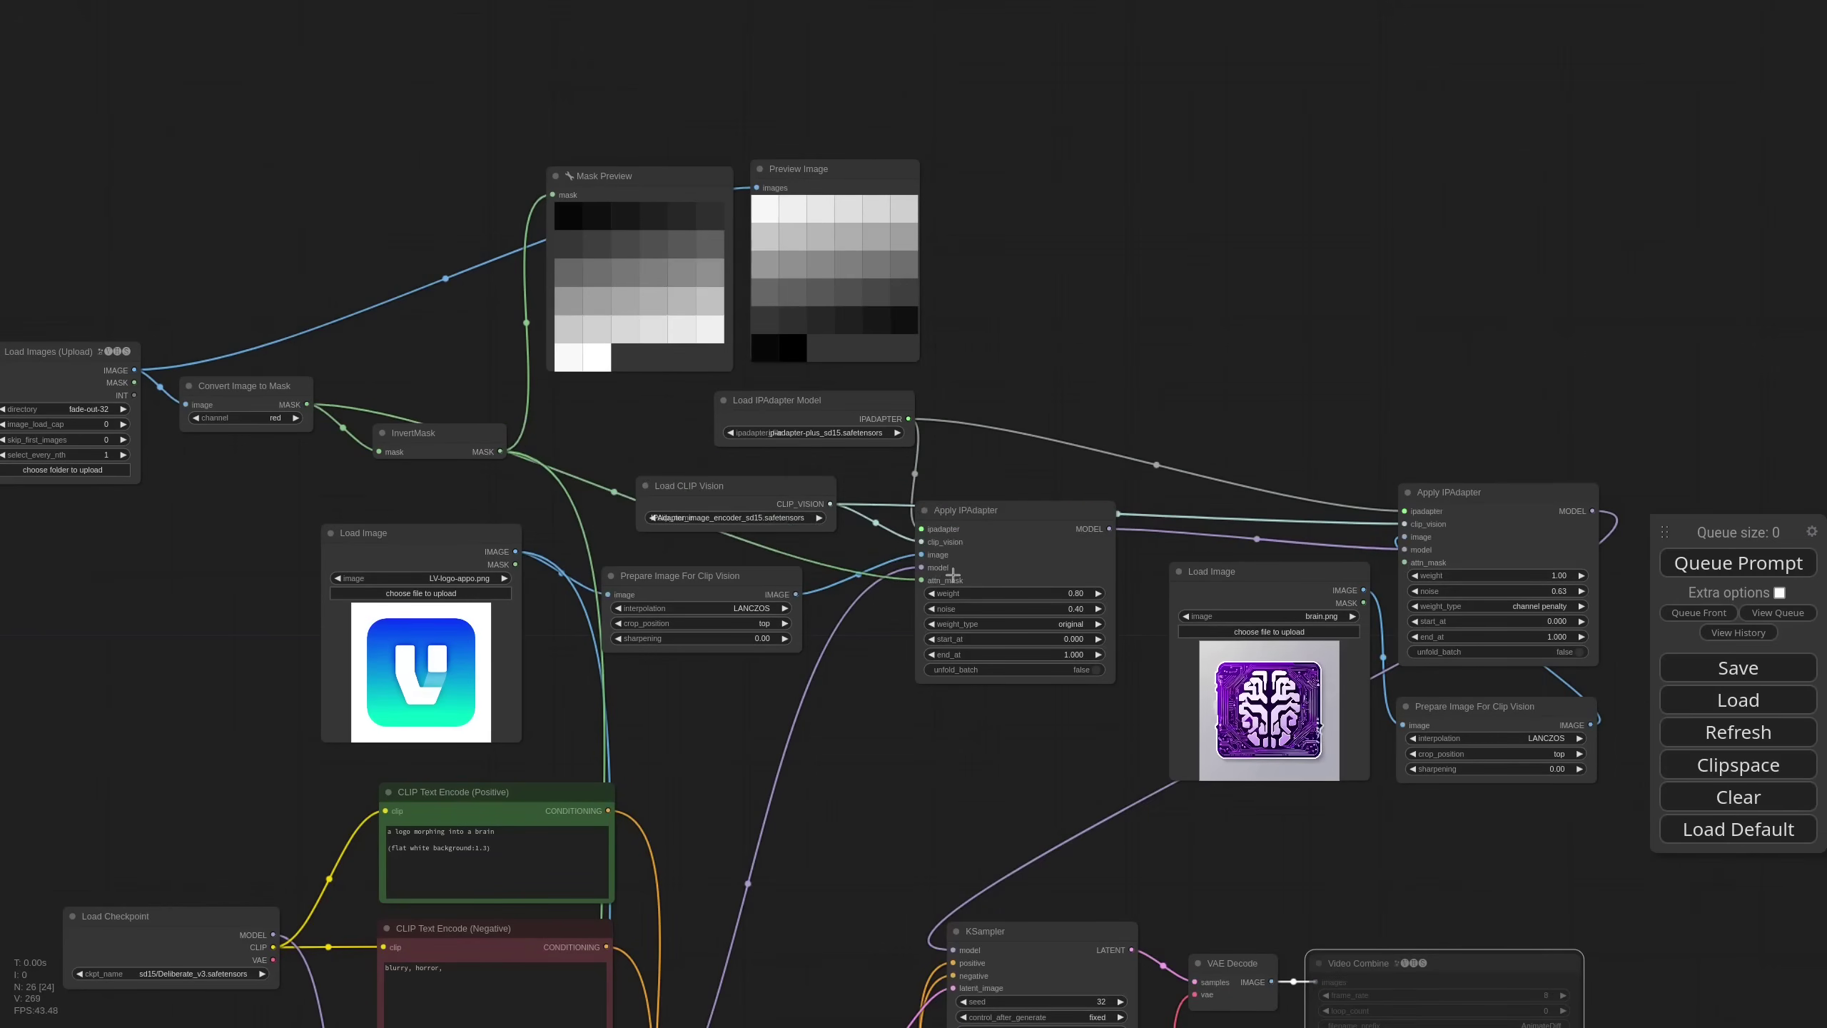
pyautogui.scroll(-3, 862, 575)
pyautogui.moveTo(861, 694); pyautogui.dragTo(792, 468)
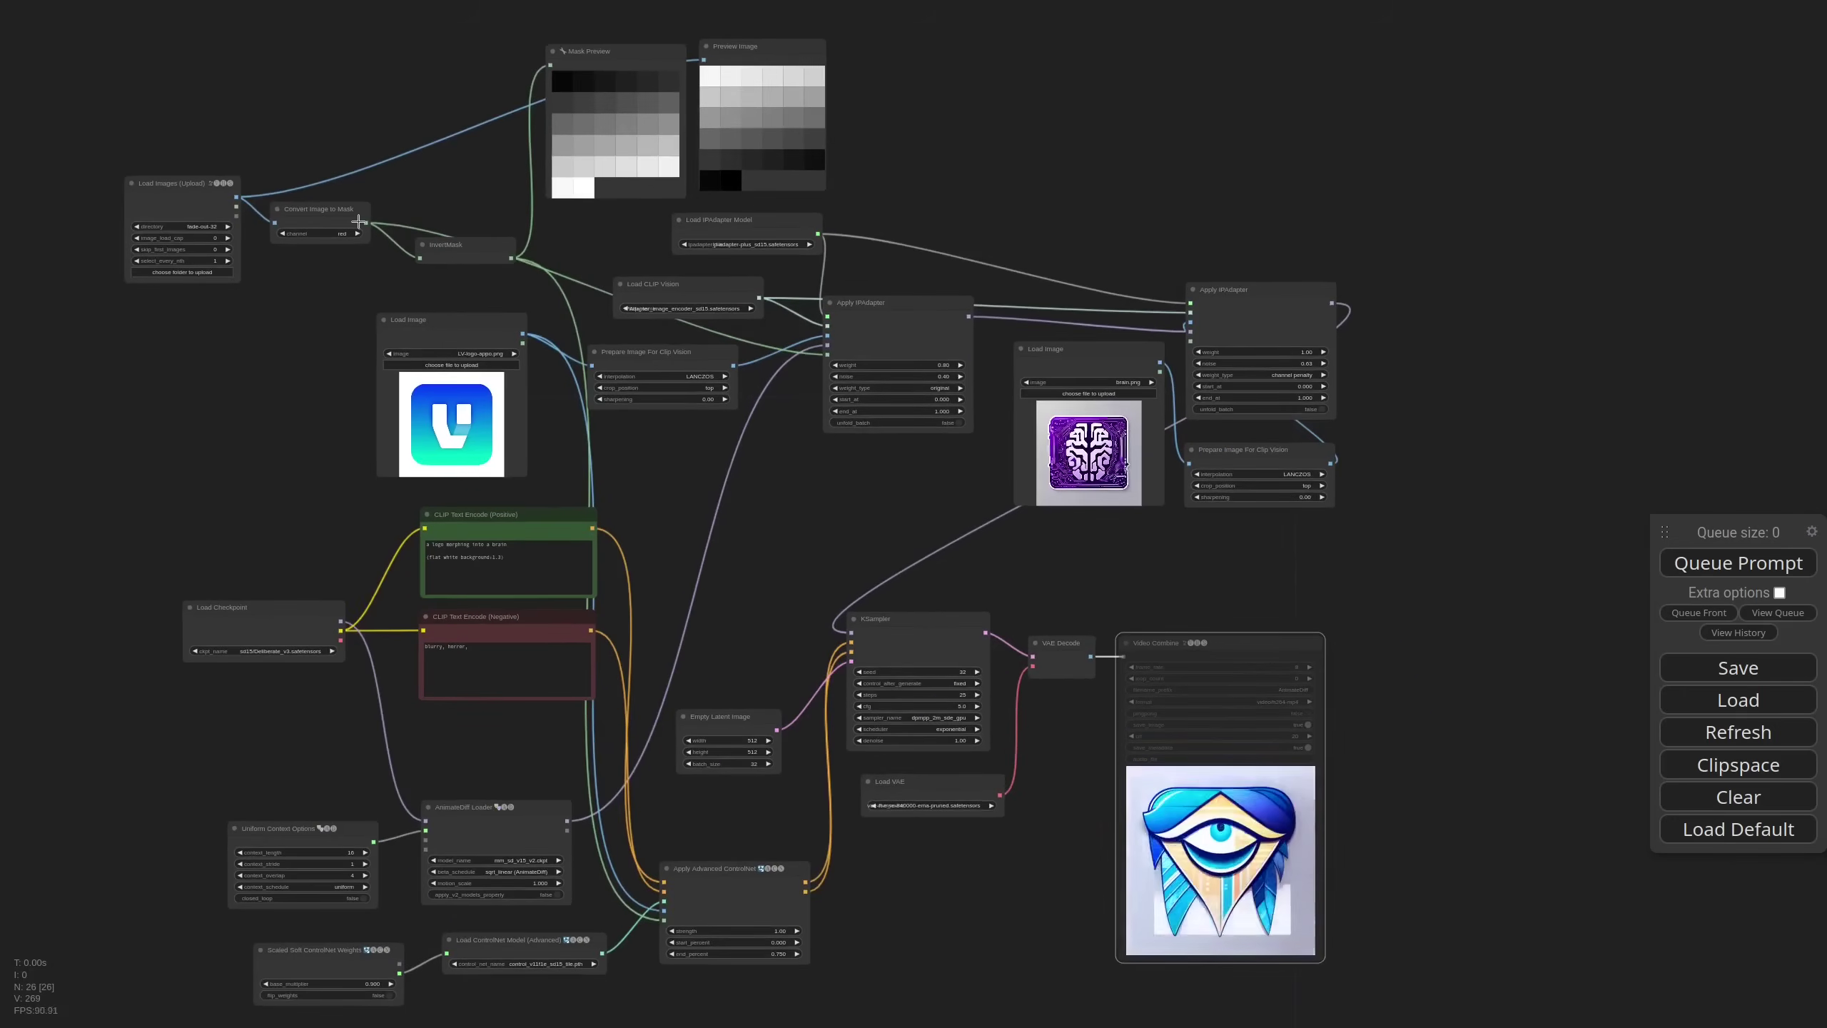
pyautogui.moveTo(365, 223); pyautogui.dragTo(664, 921)
pyautogui.moveTo(511, 258); pyautogui.dragTo(1223, 317)
# - Queue the prompt with the Video Combine node enabled again and inspect the logo-to-brain animation
pyautogui.hotkey('ctrl', 'Return')
pyautogui.scroll(3, 1379, 817)
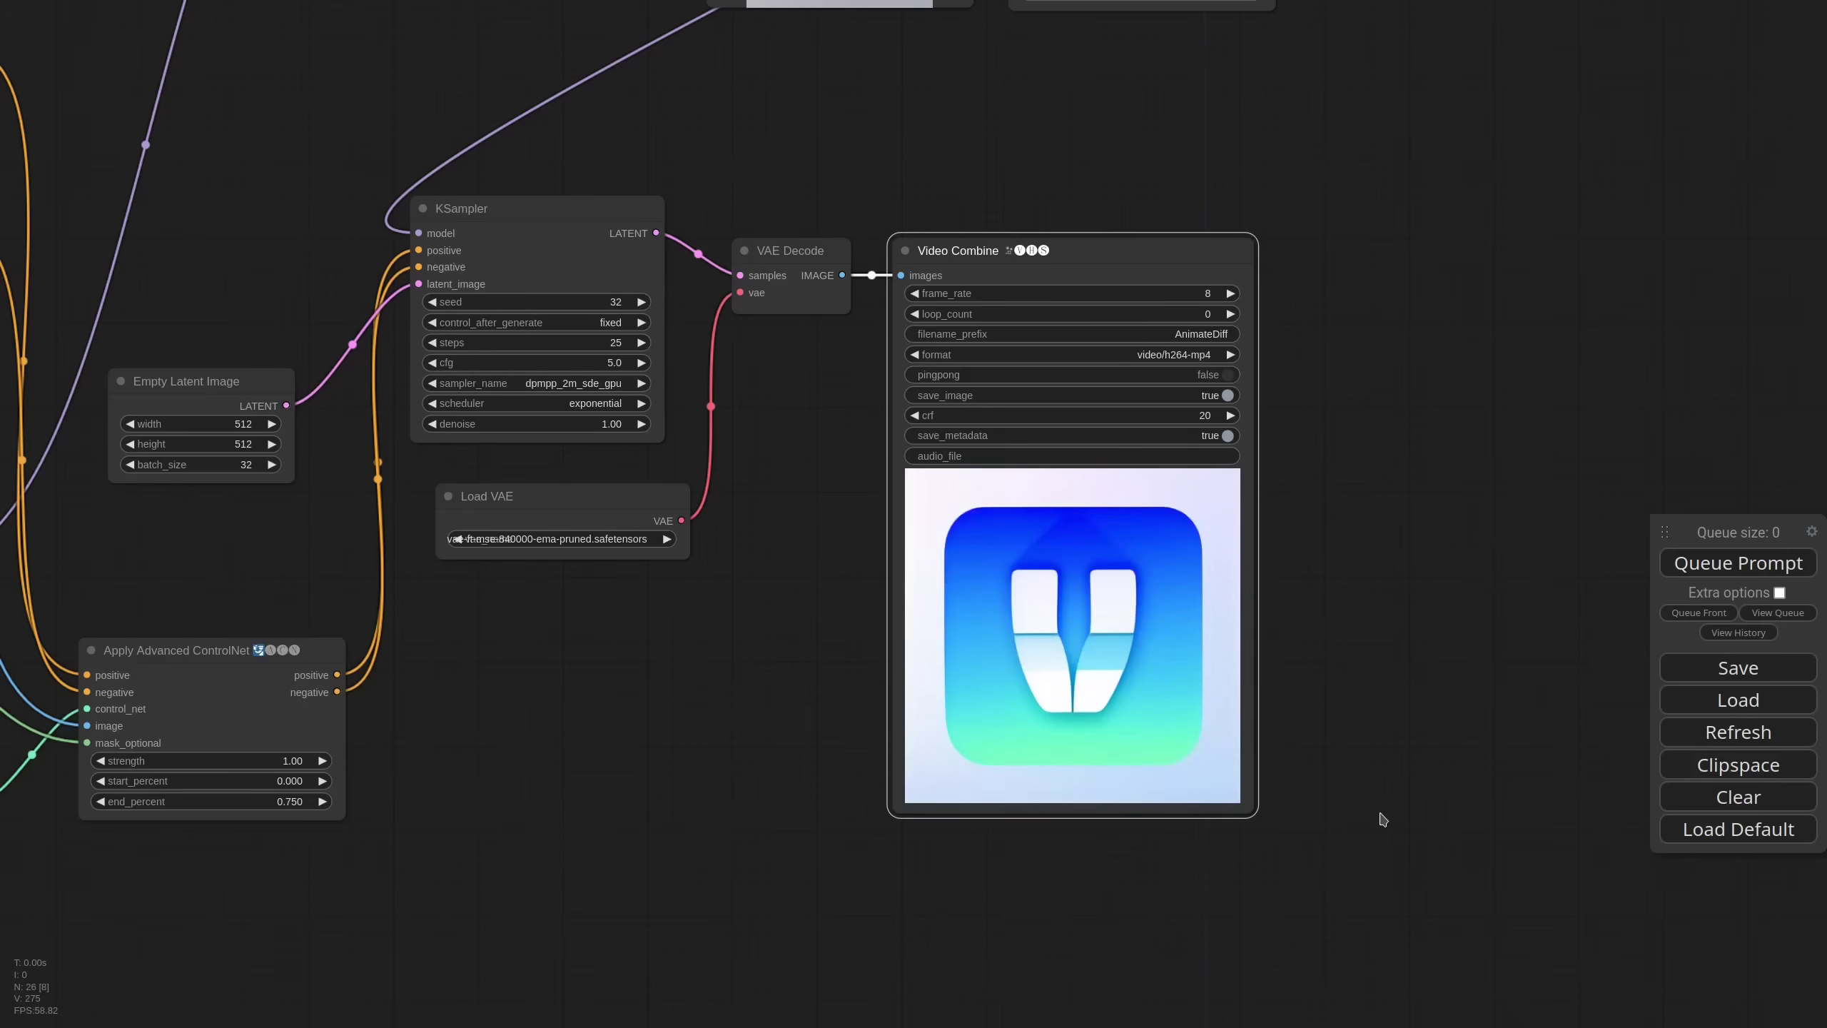
pyautogui.scroll(-7, 705, 633)
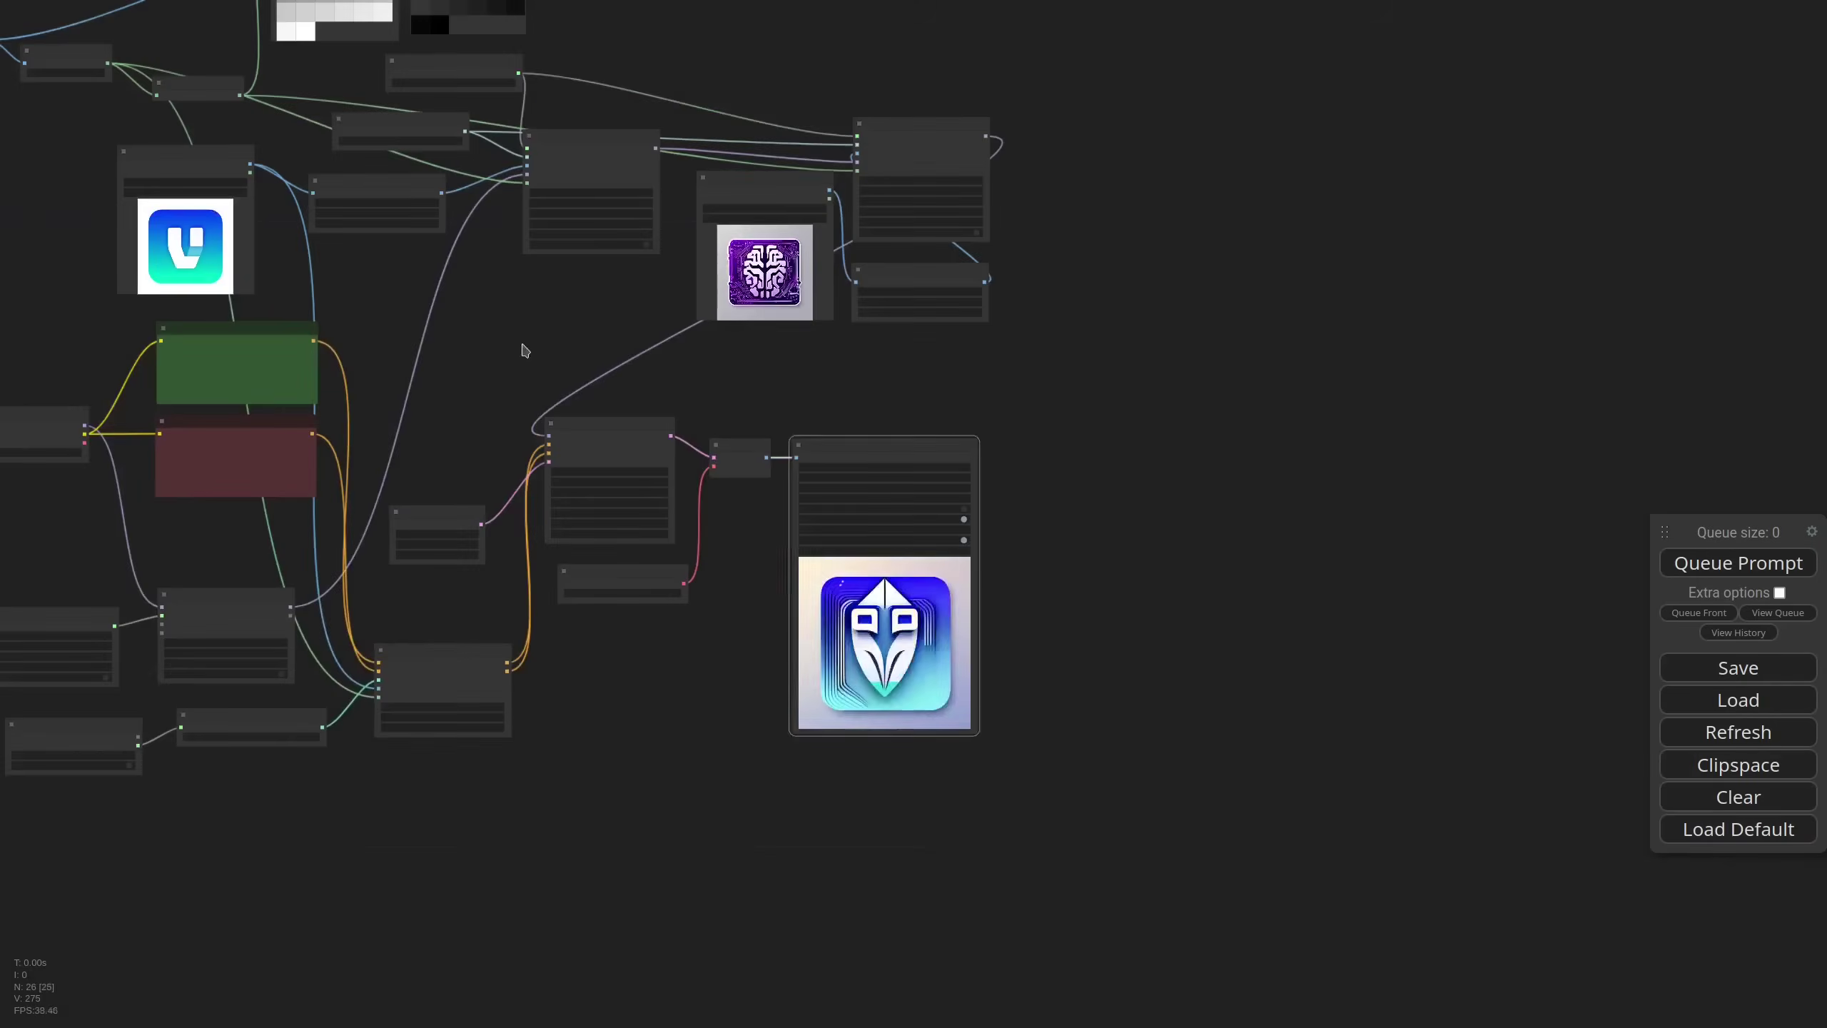
pyautogui.moveTo(514, 319); pyautogui.dragTo(725, 485)
pyautogui.scroll(6, 619, 556)
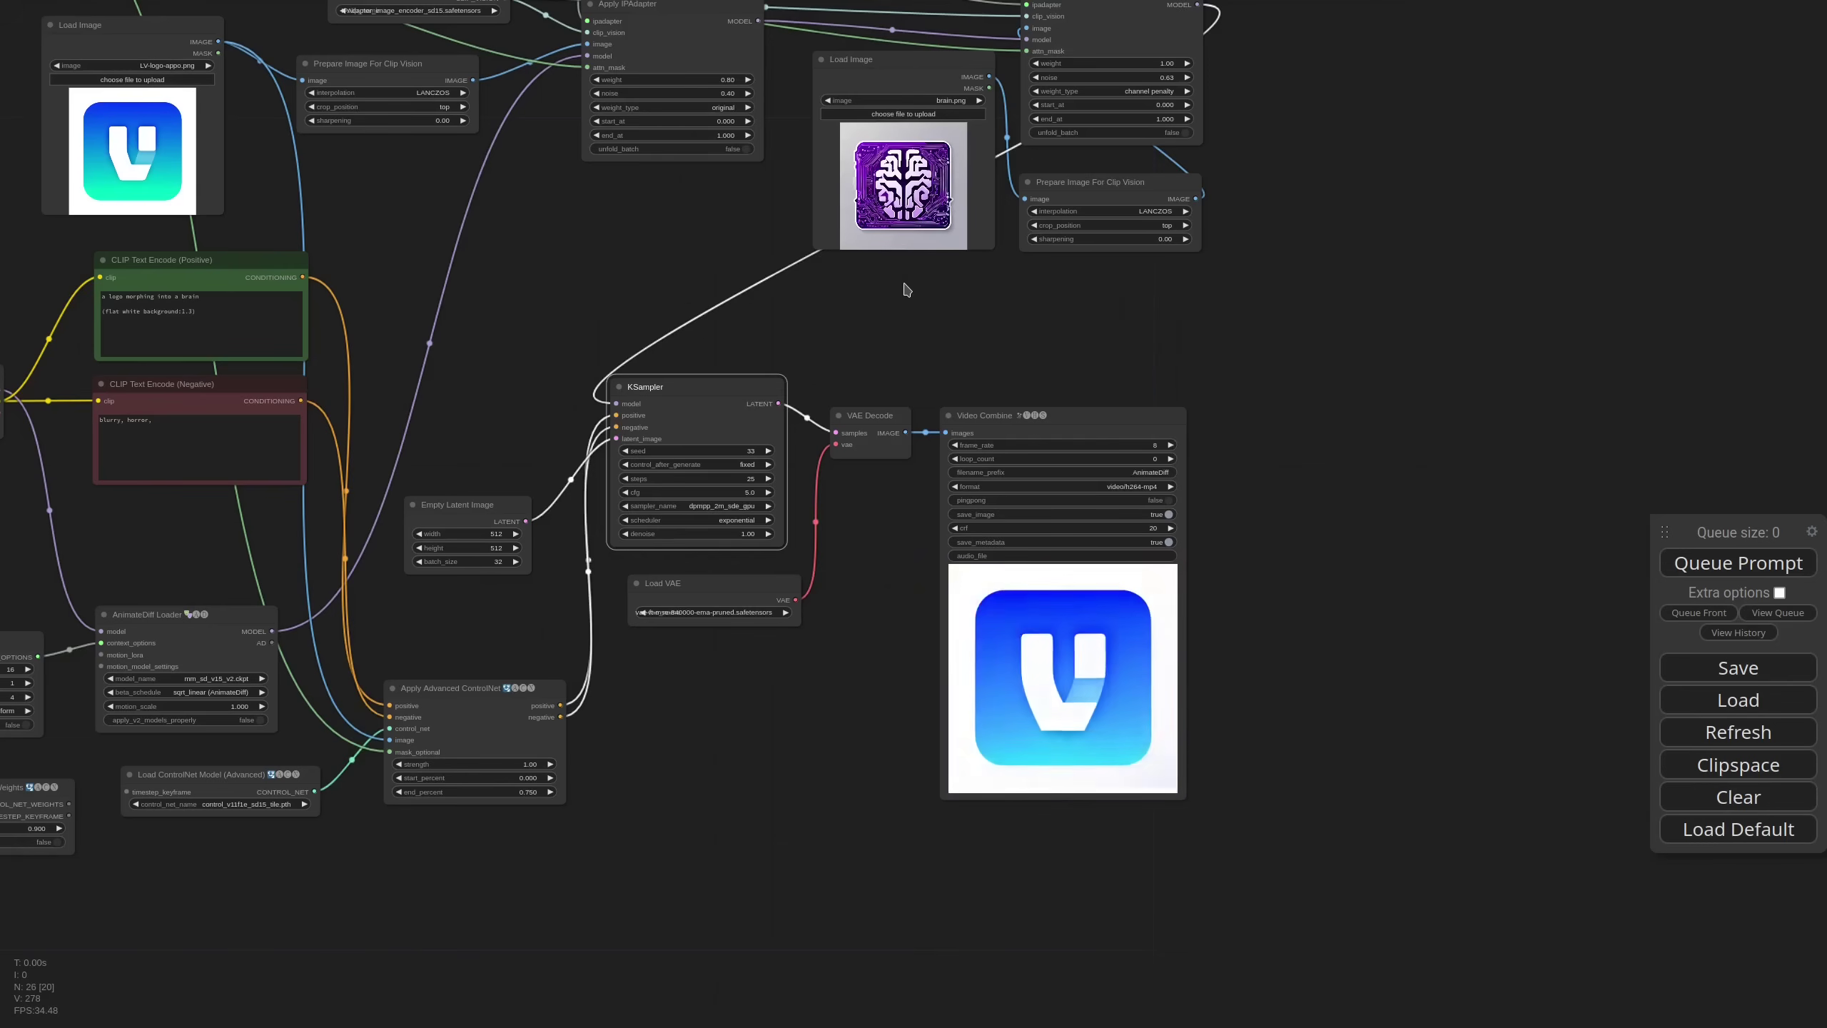
# - Duplicate the Apply Advanced ControlNet node and chain the copy's positive and negative links between the original and the KSampler
pyautogui.scroll(5, 1089, 745)
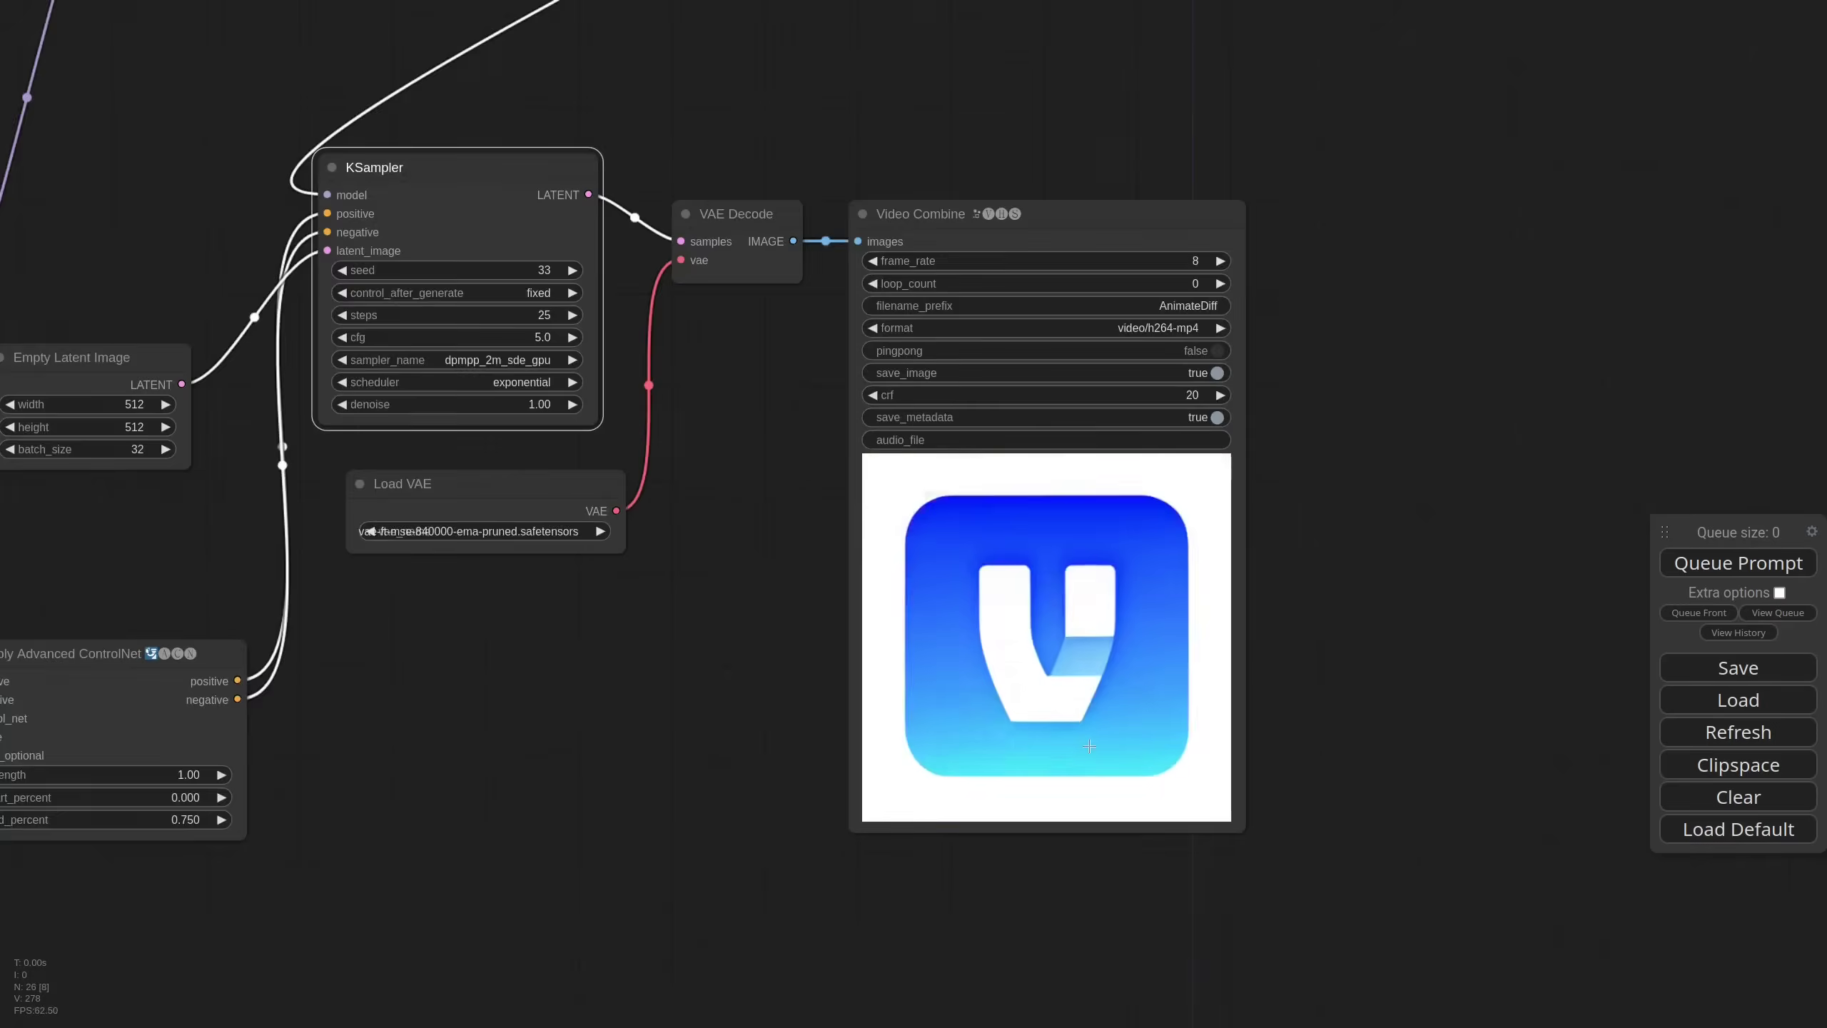
pyautogui.scroll(-9, 795, 763)
pyautogui.scroll(1, 795, 763)
pyautogui.click(594, 697)
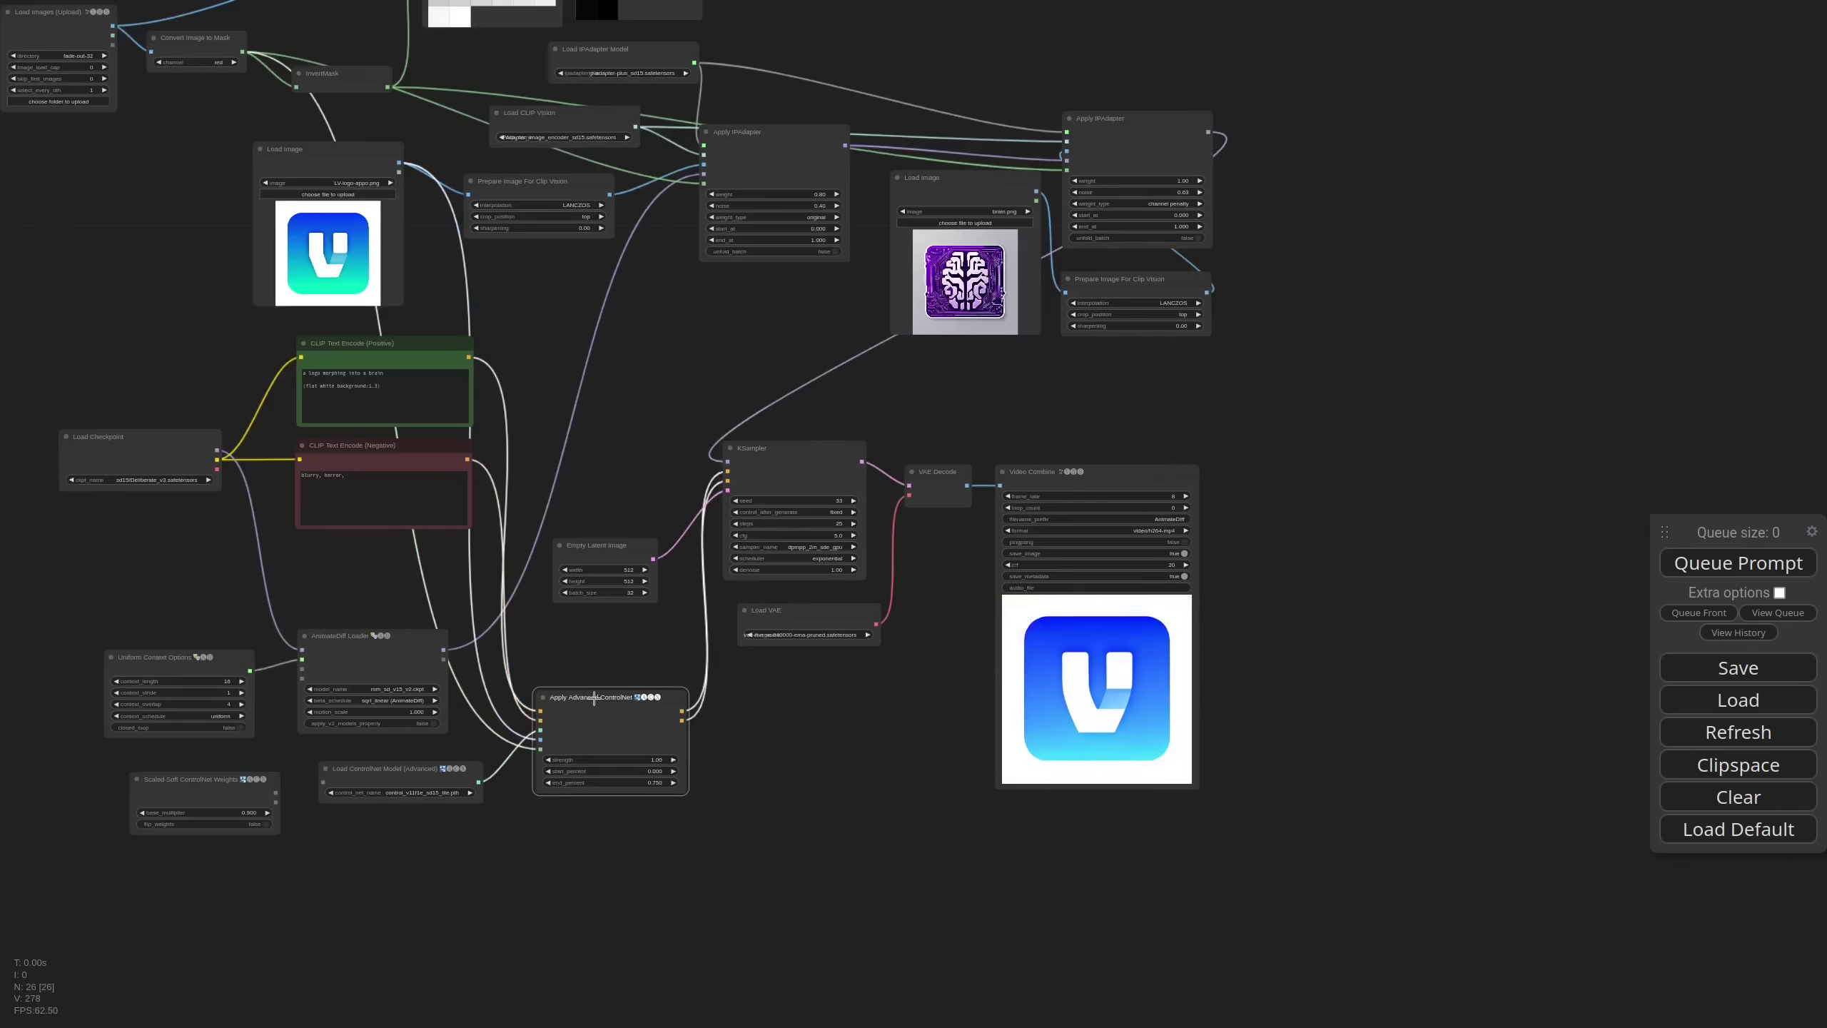
pyautogui.hotkey('ctrl', 'c')
pyautogui.hotkey('ctrl', 'v')
pyautogui.scroll(4, 712, 680)
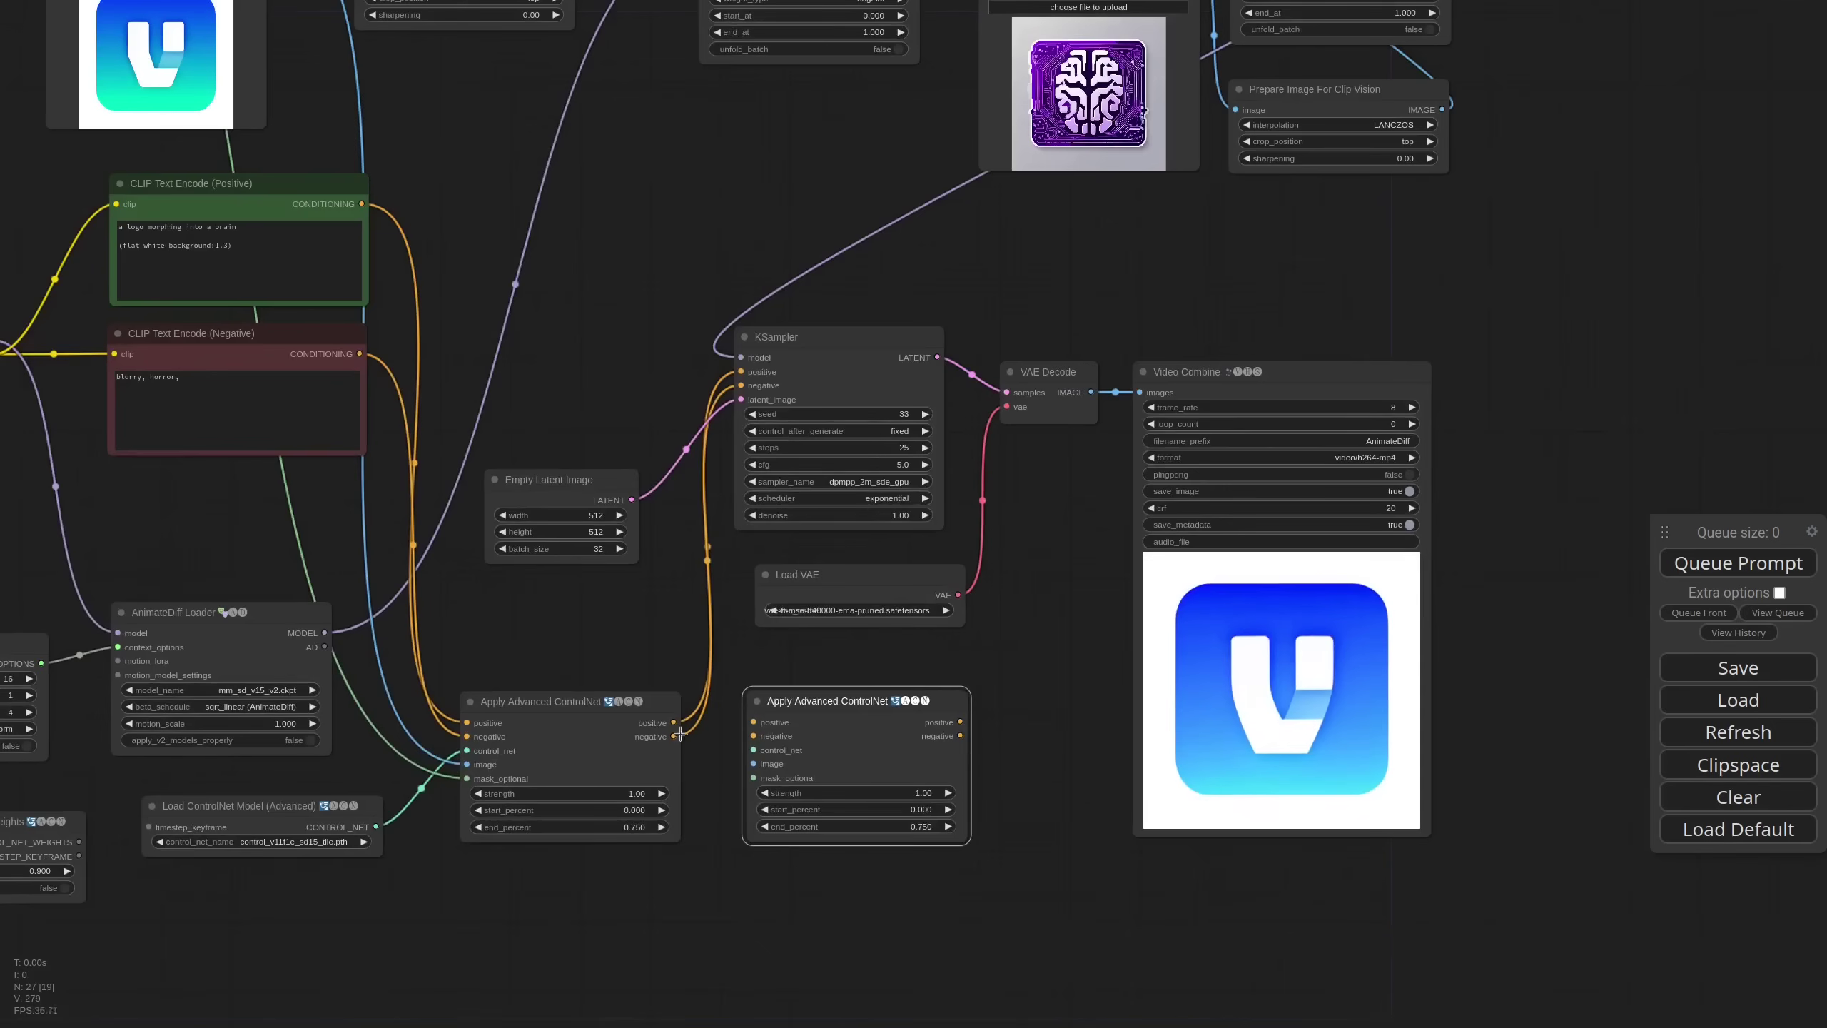
pyautogui.moveTo(673, 736); pyautogui.dragTo(753, 722)
pyautogui.moveTo(958, 722); pyautogui.dragTo(741, 385)
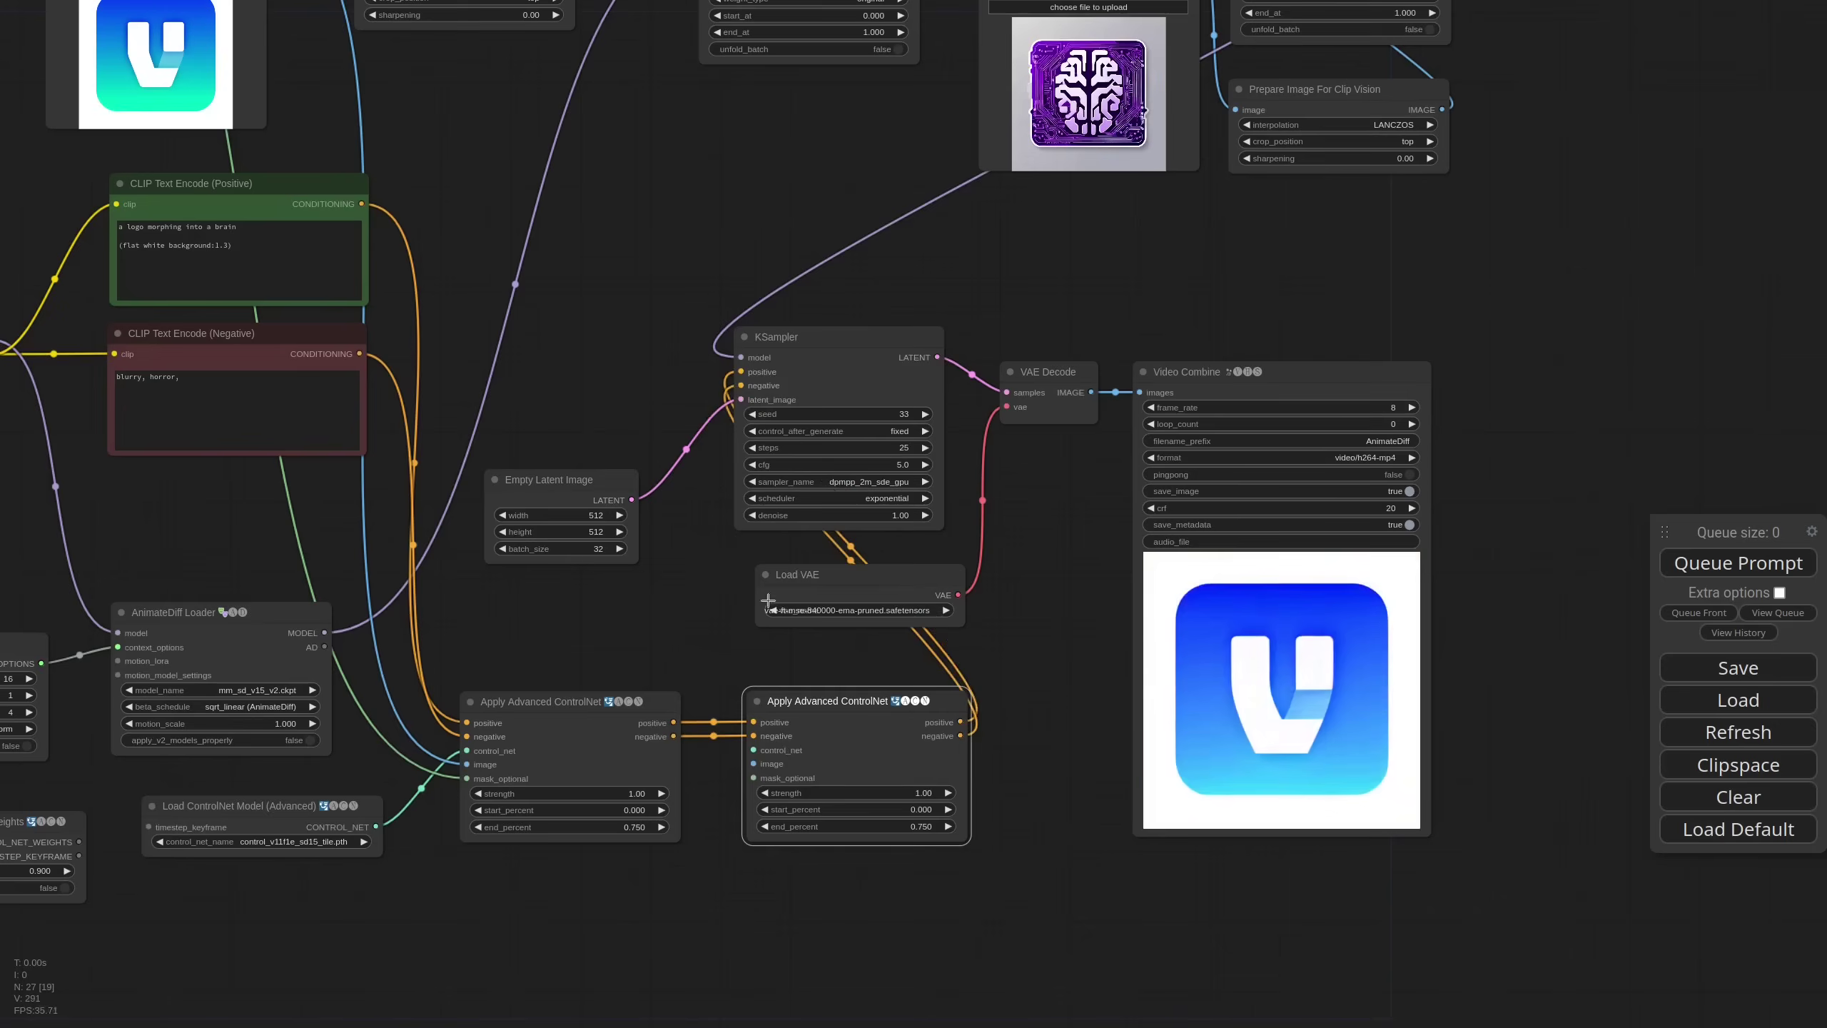
# - Link the tile ControlNet model, the brain image and the InvertMask output to the second Apply Advanced ControlNet, and queue the prompt
pyautogui.scroll(3, 933, 587)
pyautogui.moveTo(903, 539); pyautogui.dragTo(815, 479)
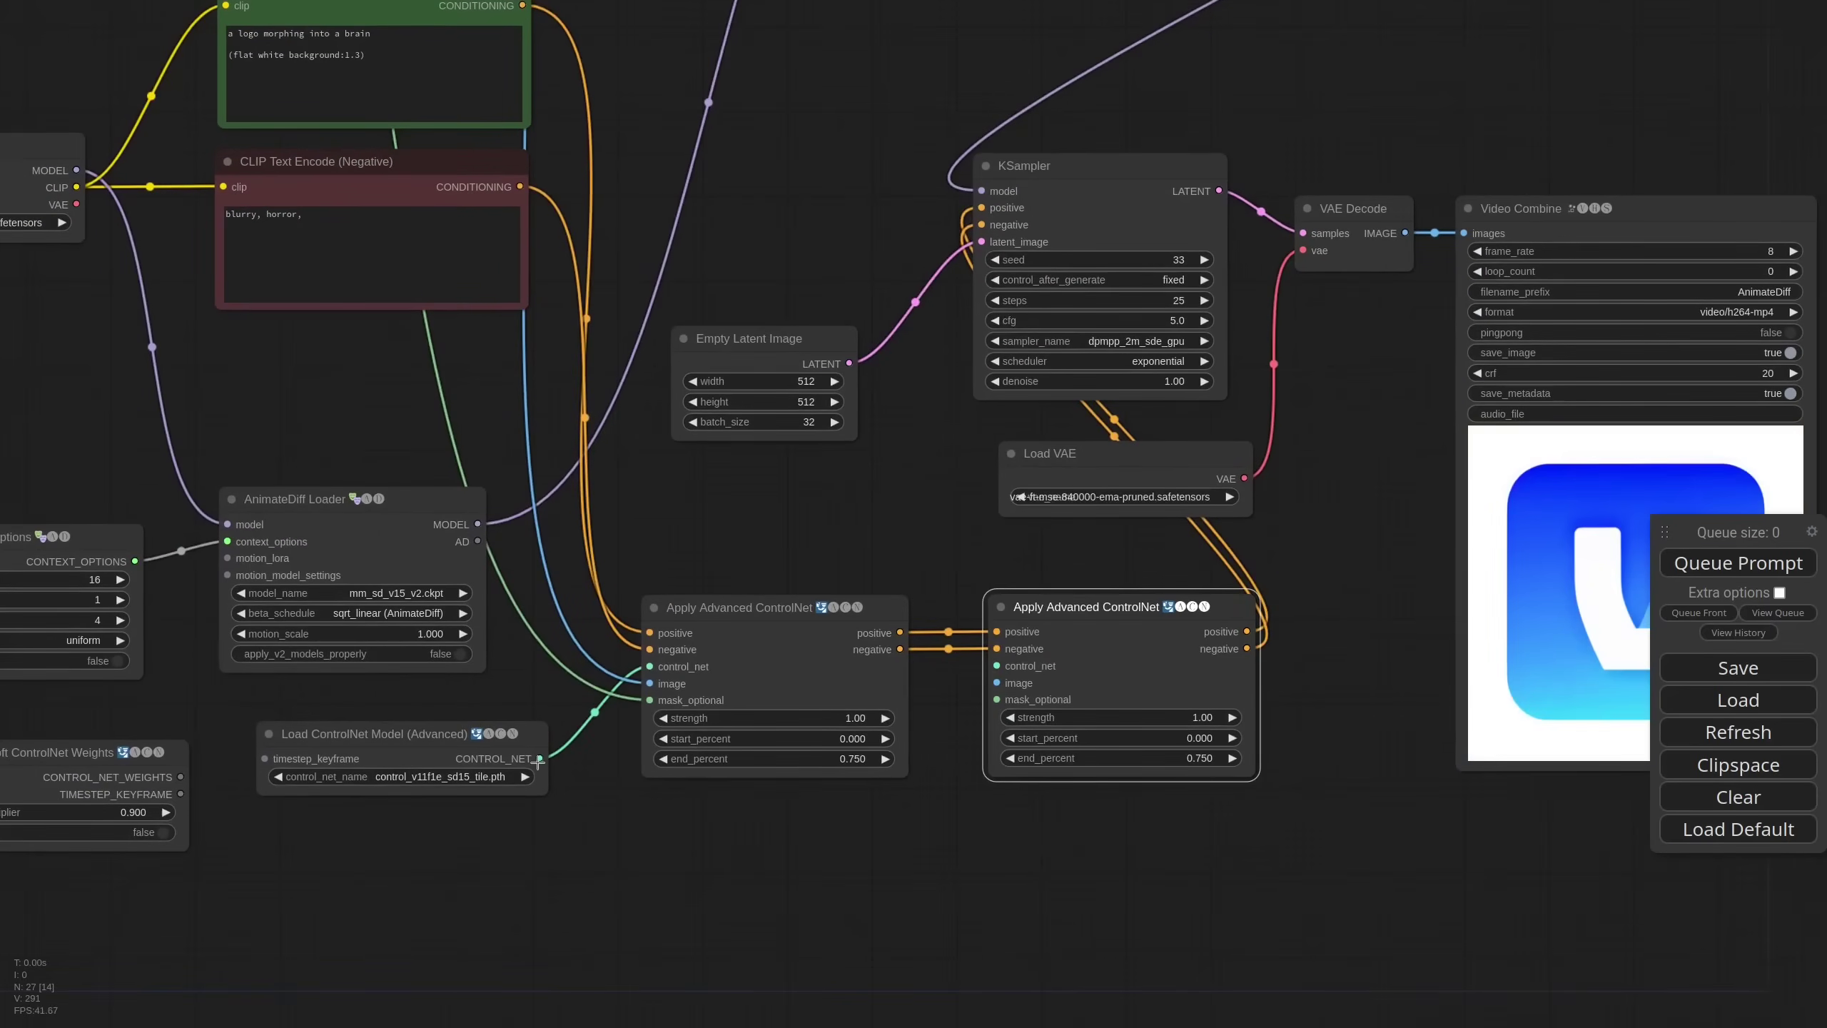
pyautogui.scroll(-5, 951, 835)
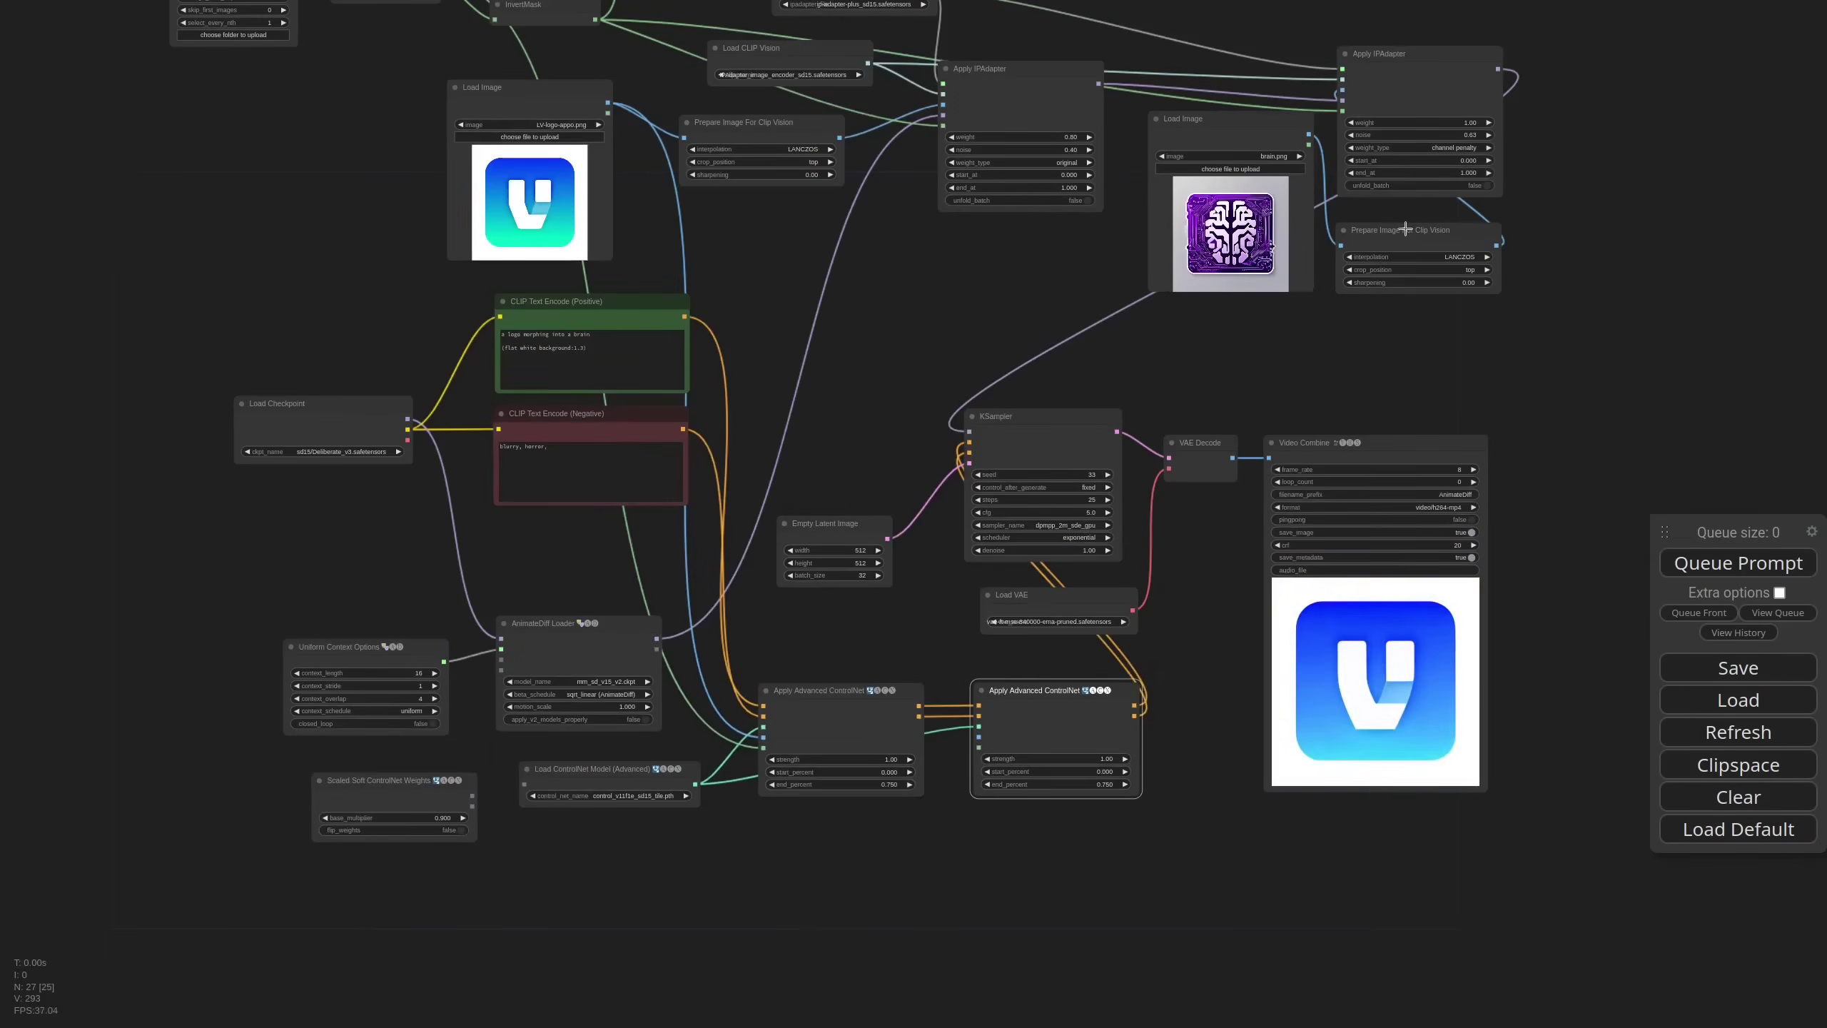
pyautogui.moveTo(1308, 134); pyautogui.dragTo(973, 780)
pyautogui.moveTo(1069, 275); pyautogui.dragTo(979, 379)
pyautogui.scroll(-1, 979, 379)
pyautogui.moveTo(520, 136); pyautogui.dragTo(899, 807)
pyautogui.scroll(5, 1546, 889)
pyautogui.click(1738, 563)
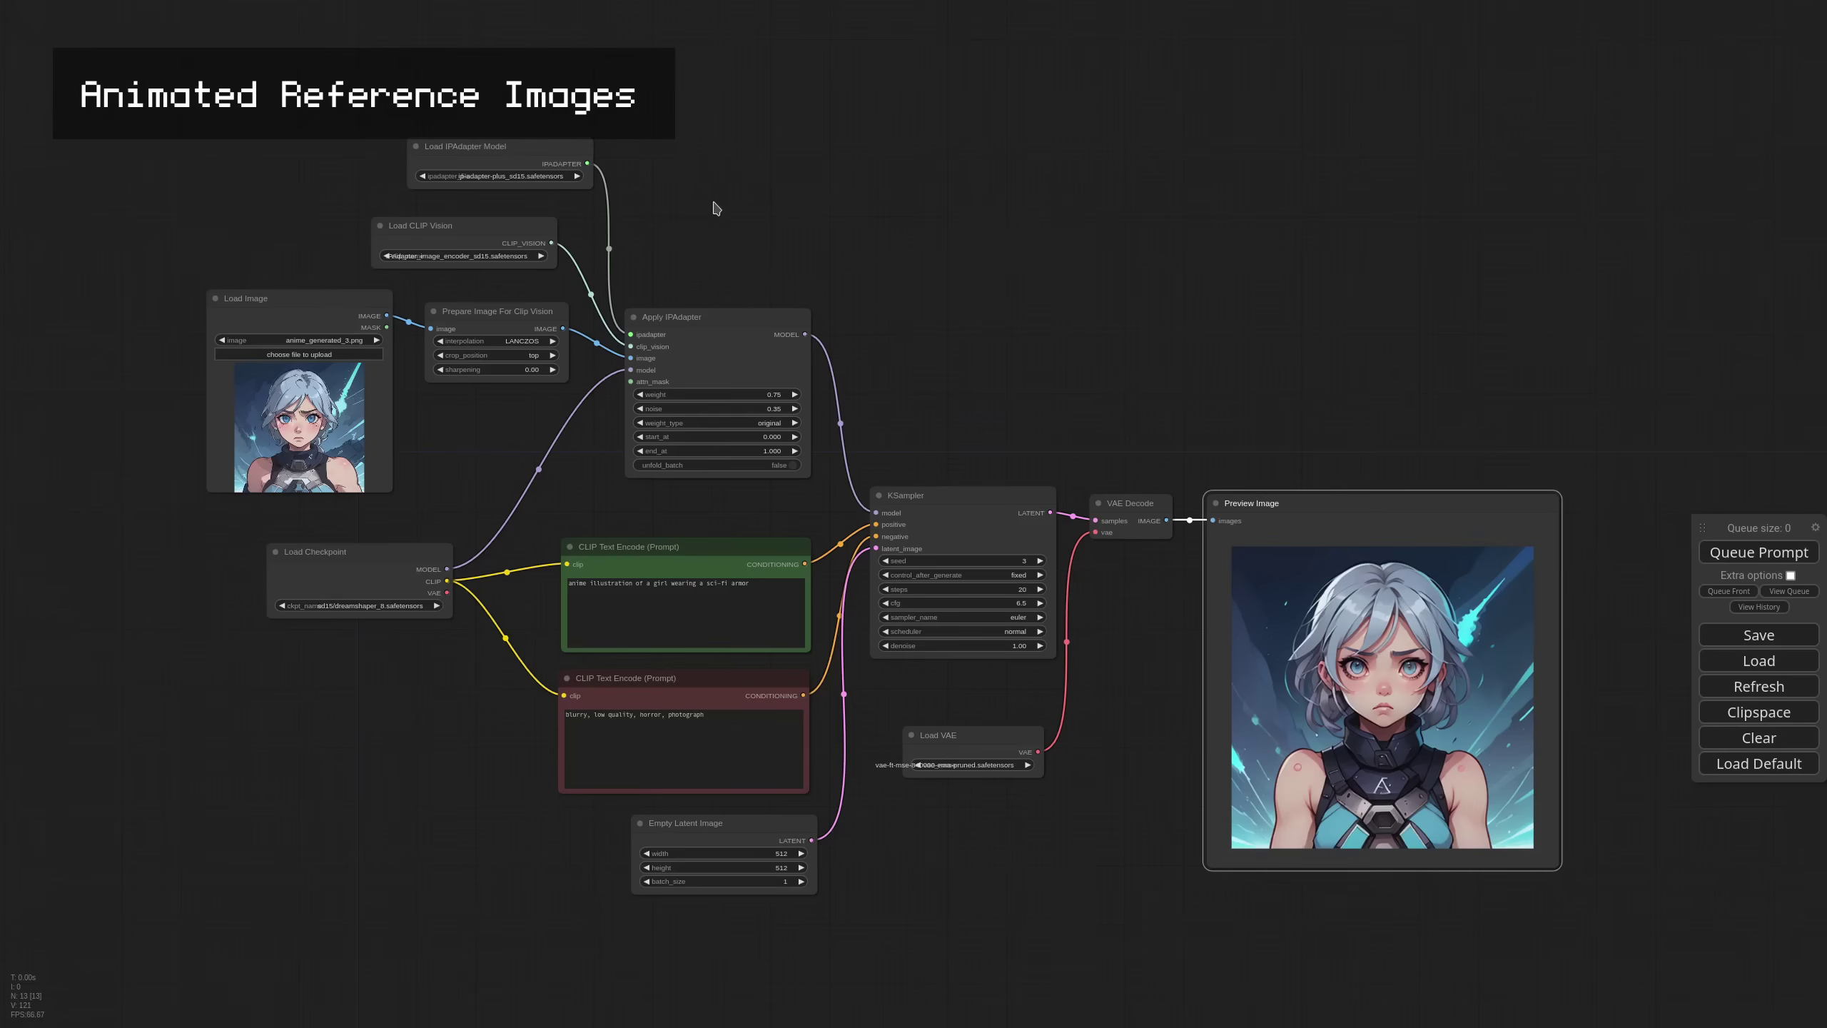
# - Examine the basic IPAdapter workflow from its single Load Image reference through to the generated preview
pyautogui.scroll(4, 677, 253)
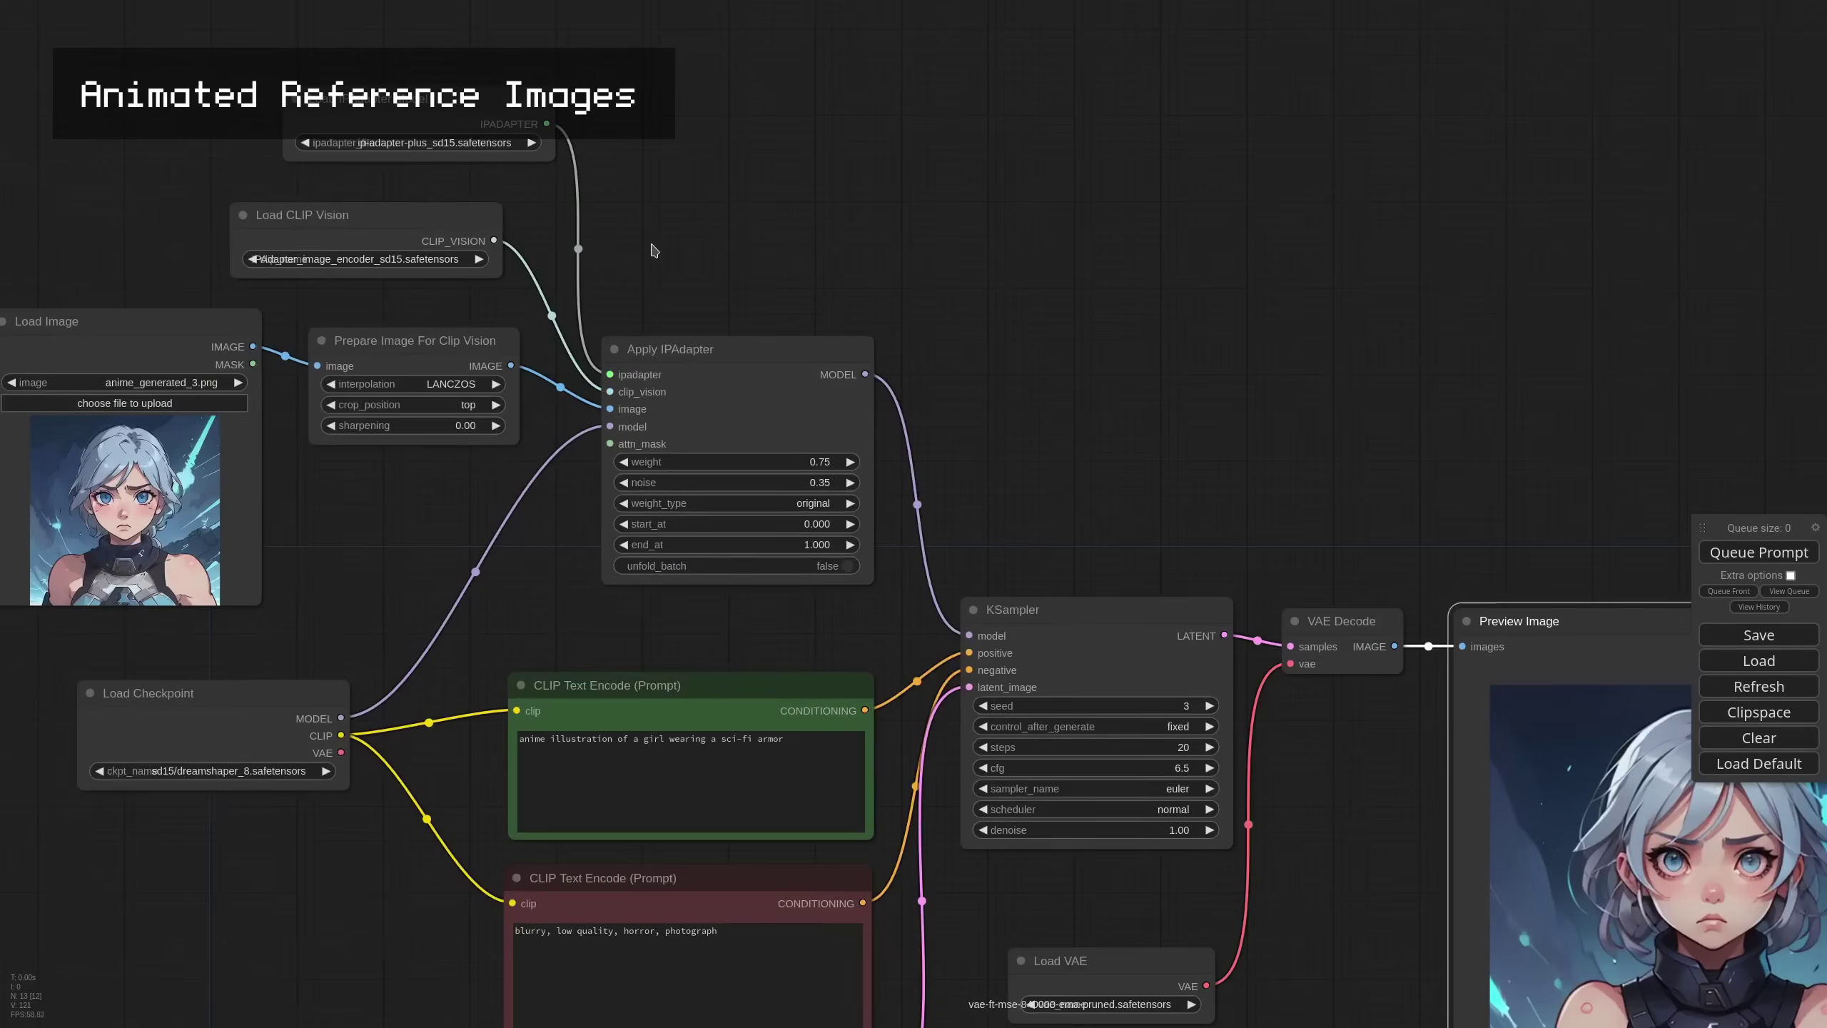
pyautogui.moveTo(672, 253); pyautogui.dragTo(853, 261)
pyautogui.moveTo(372, 340); pyautogui.dragTo(345, 331)
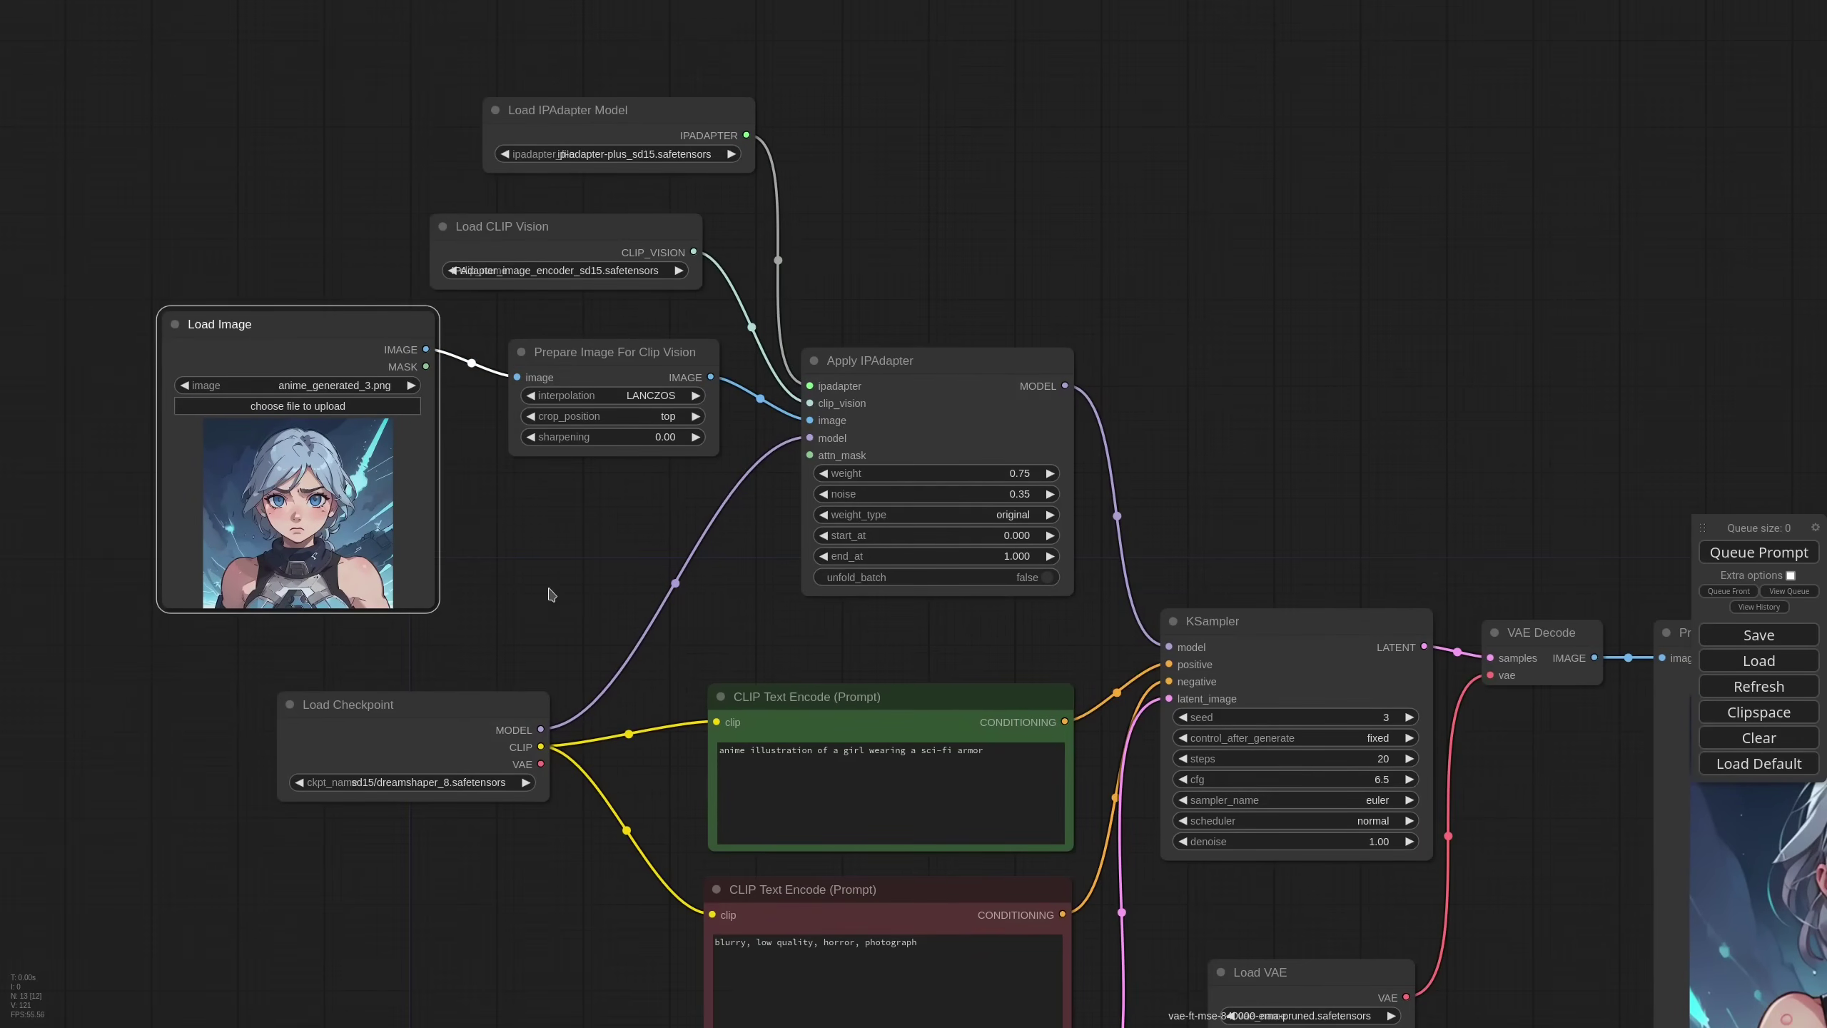
pyautogui.scroll(-5, 551, 594)
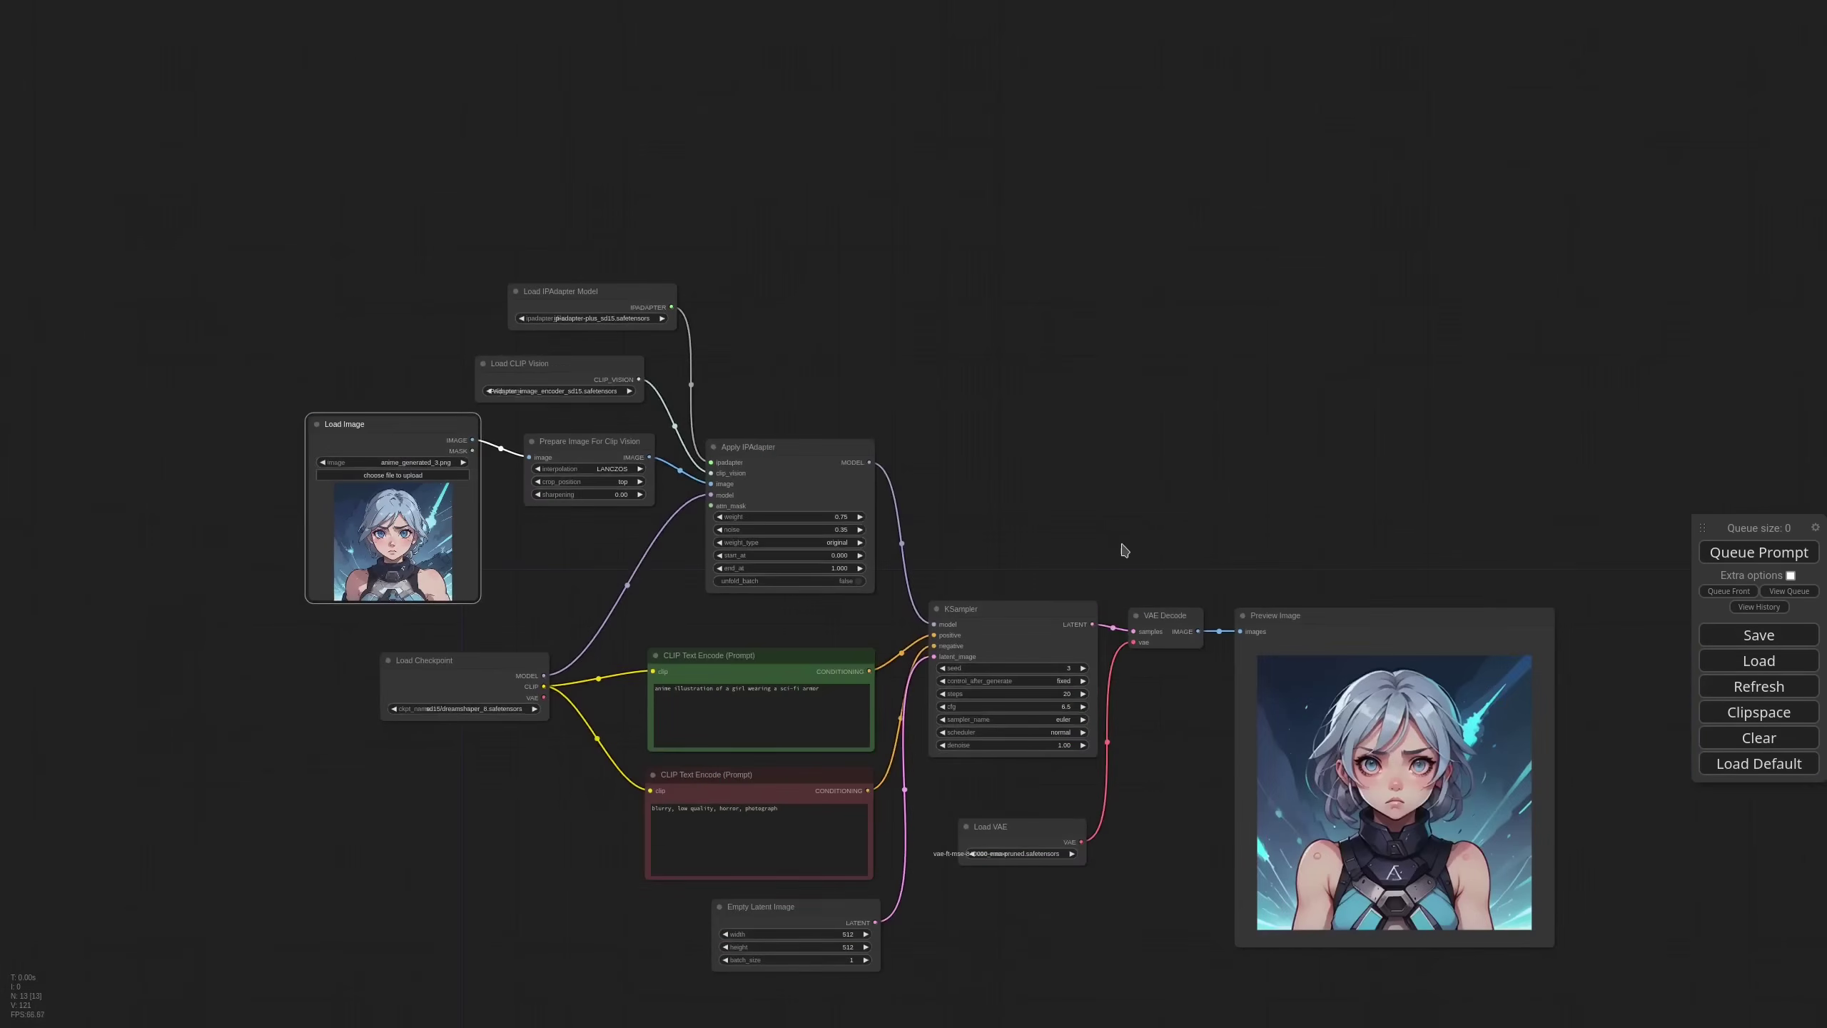
pyautogui.moveTo(1125, 550); pyautogui.dragTo(1067, 477)
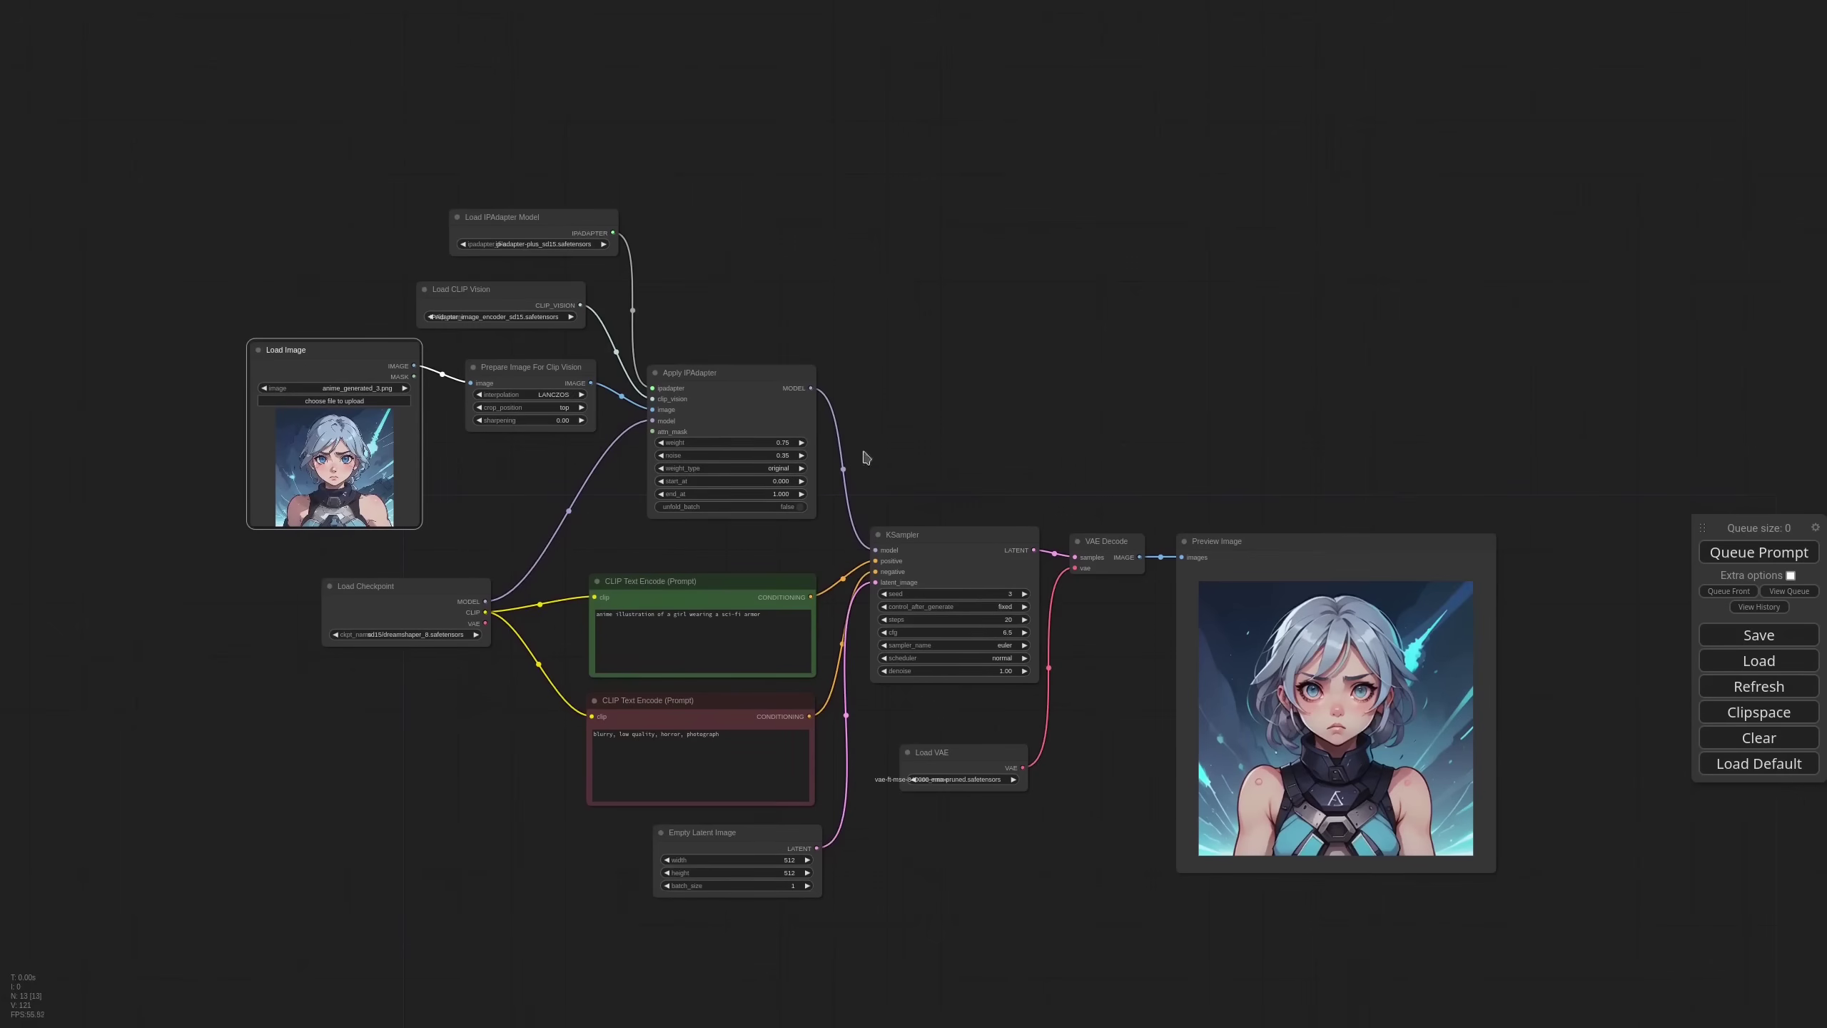
pyautogui.moveTo(343, 352); pyautogui.dragTo(350, 356)
pyautogui.click(1223, 543)
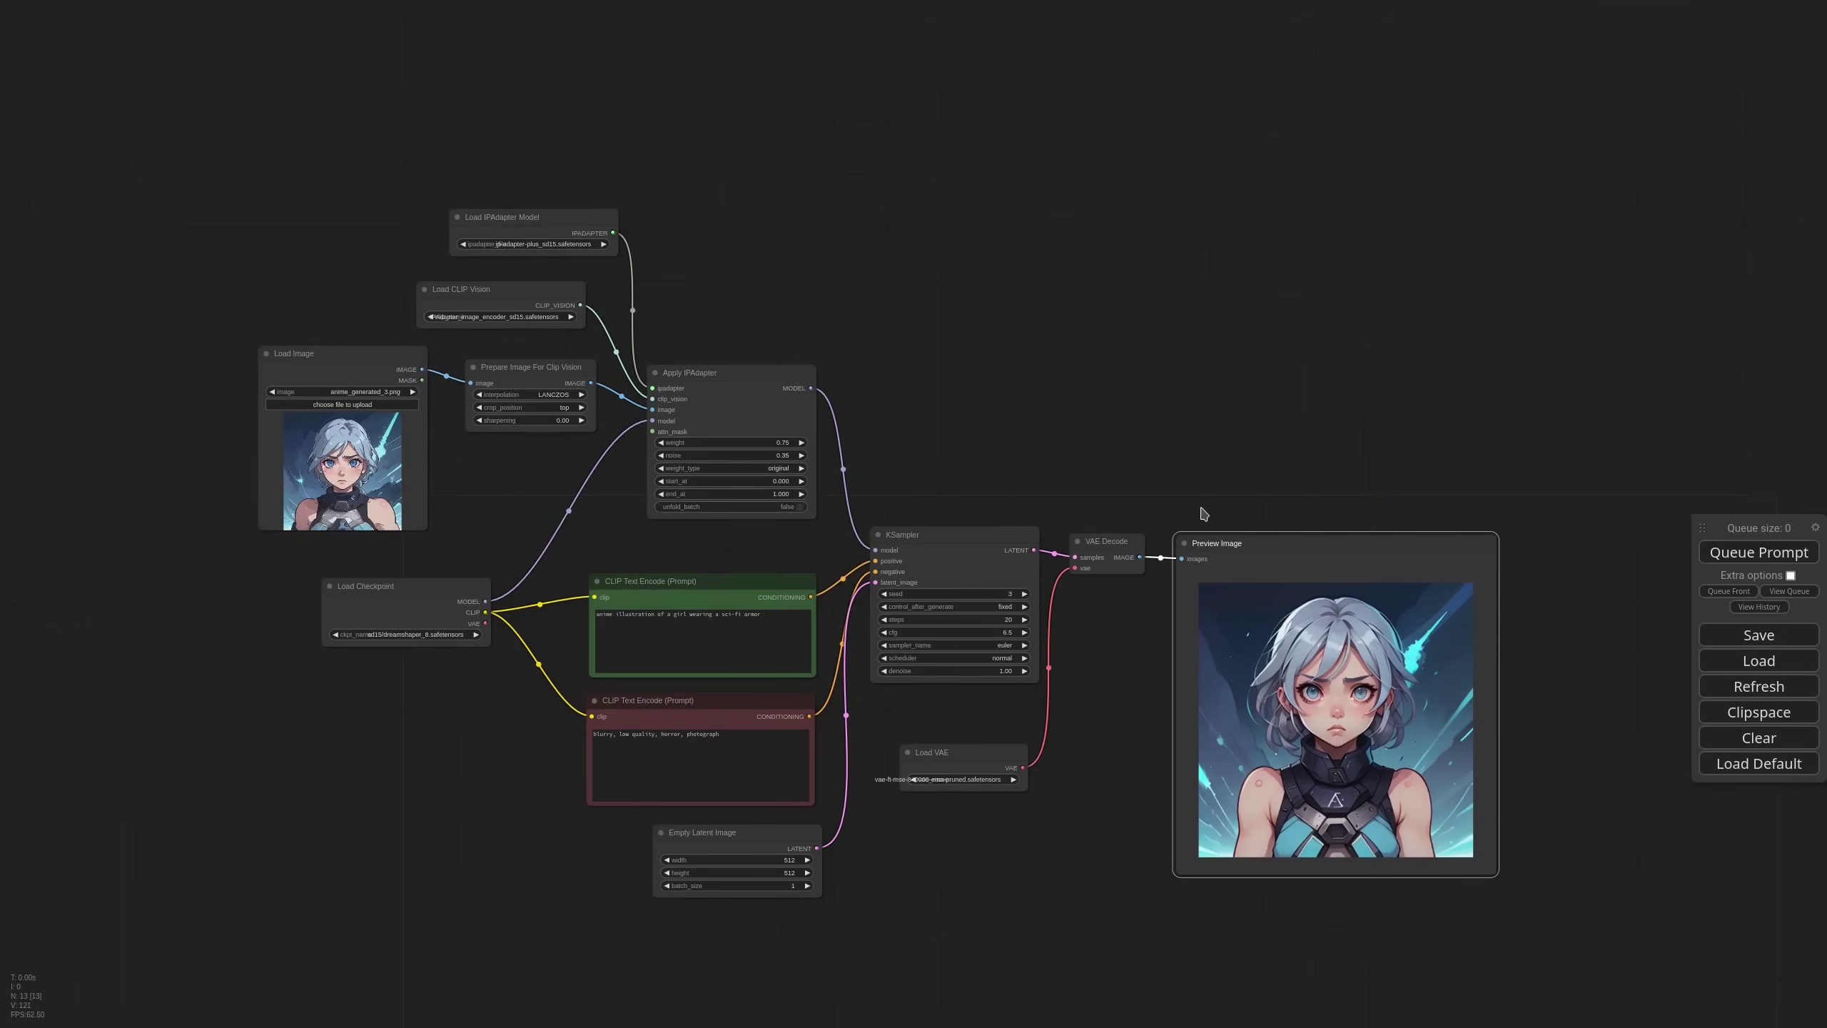
pyautogui.moveTo(1266, 544); pyautogui.dragTo(1272, 546)
# - Duplicate the Load Image node below the original and load woman.png in the copy
pyautogui.moveTo(184, 384); pyautogui.dragTo(647, 378)
pyautogui.moveTo(815, 354)
pyautogui.mouseDown()
pyautogui.moveTo(603, 264)
pyautogui.moveTo(598, 478)
pyautogui.mouseUp()
pyautogui.click(617, 510)
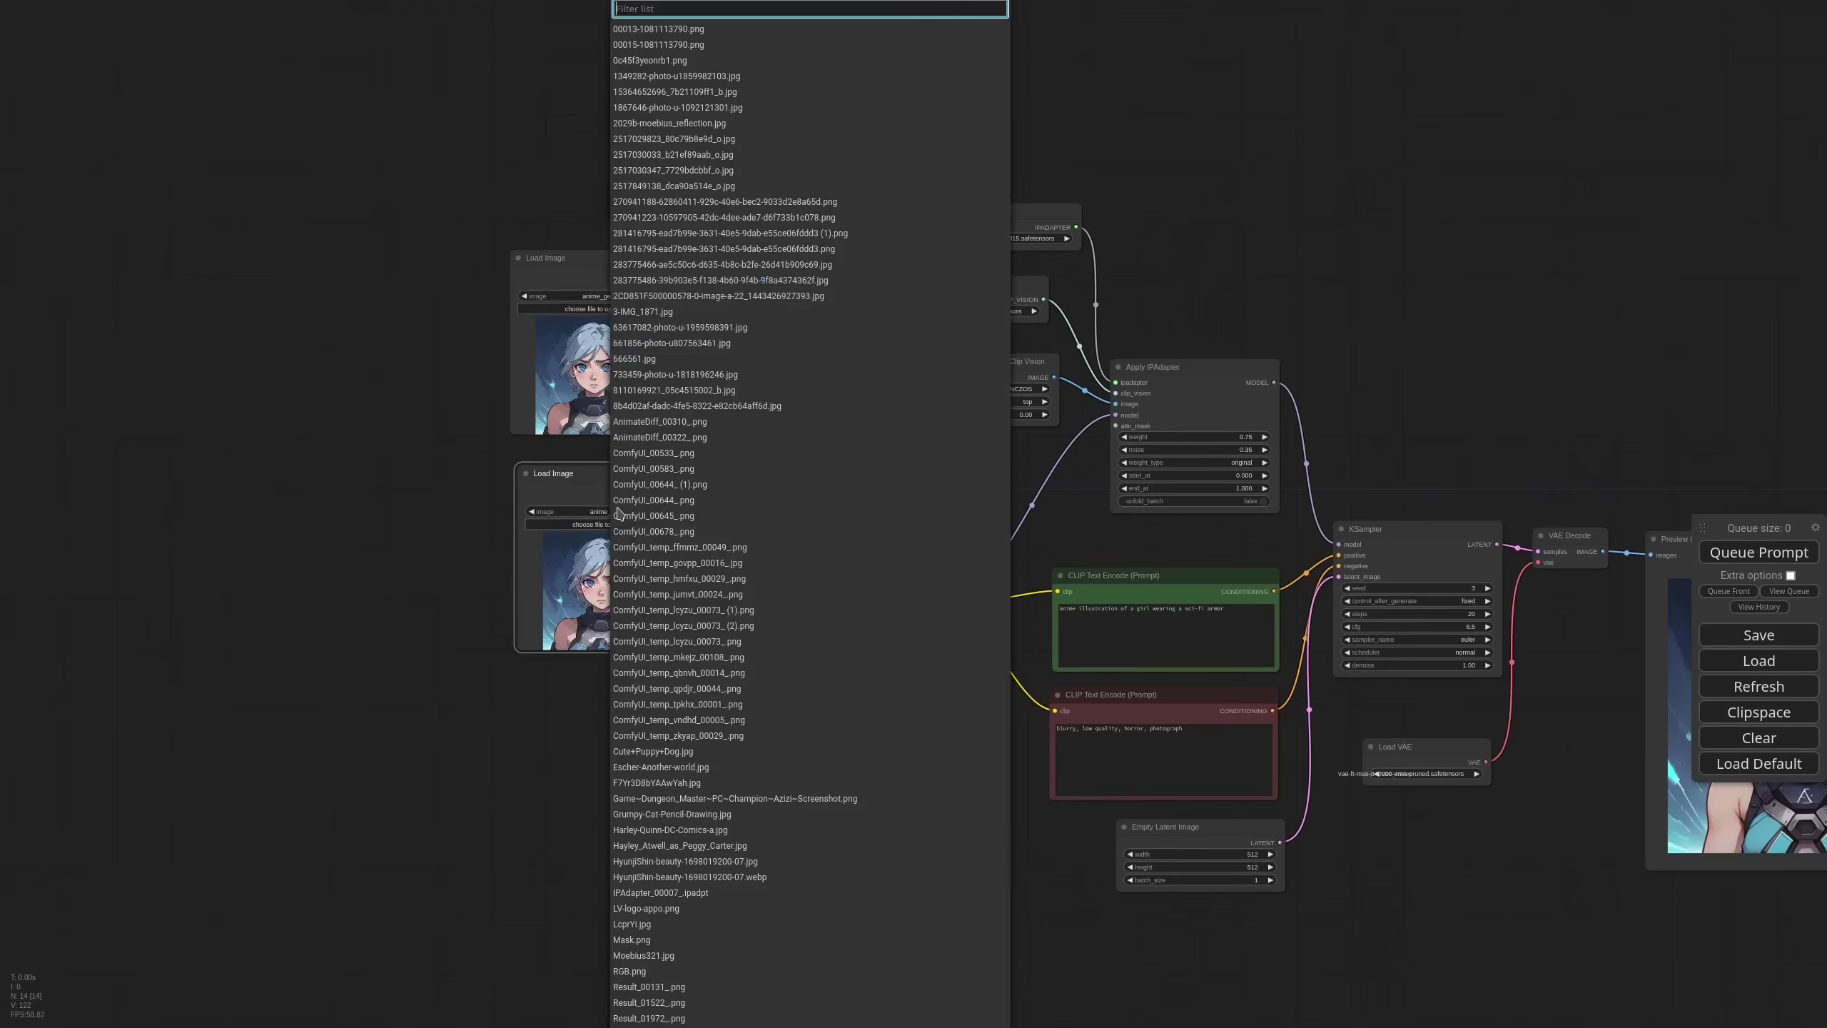
pyautogui.write('wom')
pyautogui.press('Down')
pyautogui.press('Down')
pyautogui.press('Down')
pyautogui.press('Return')
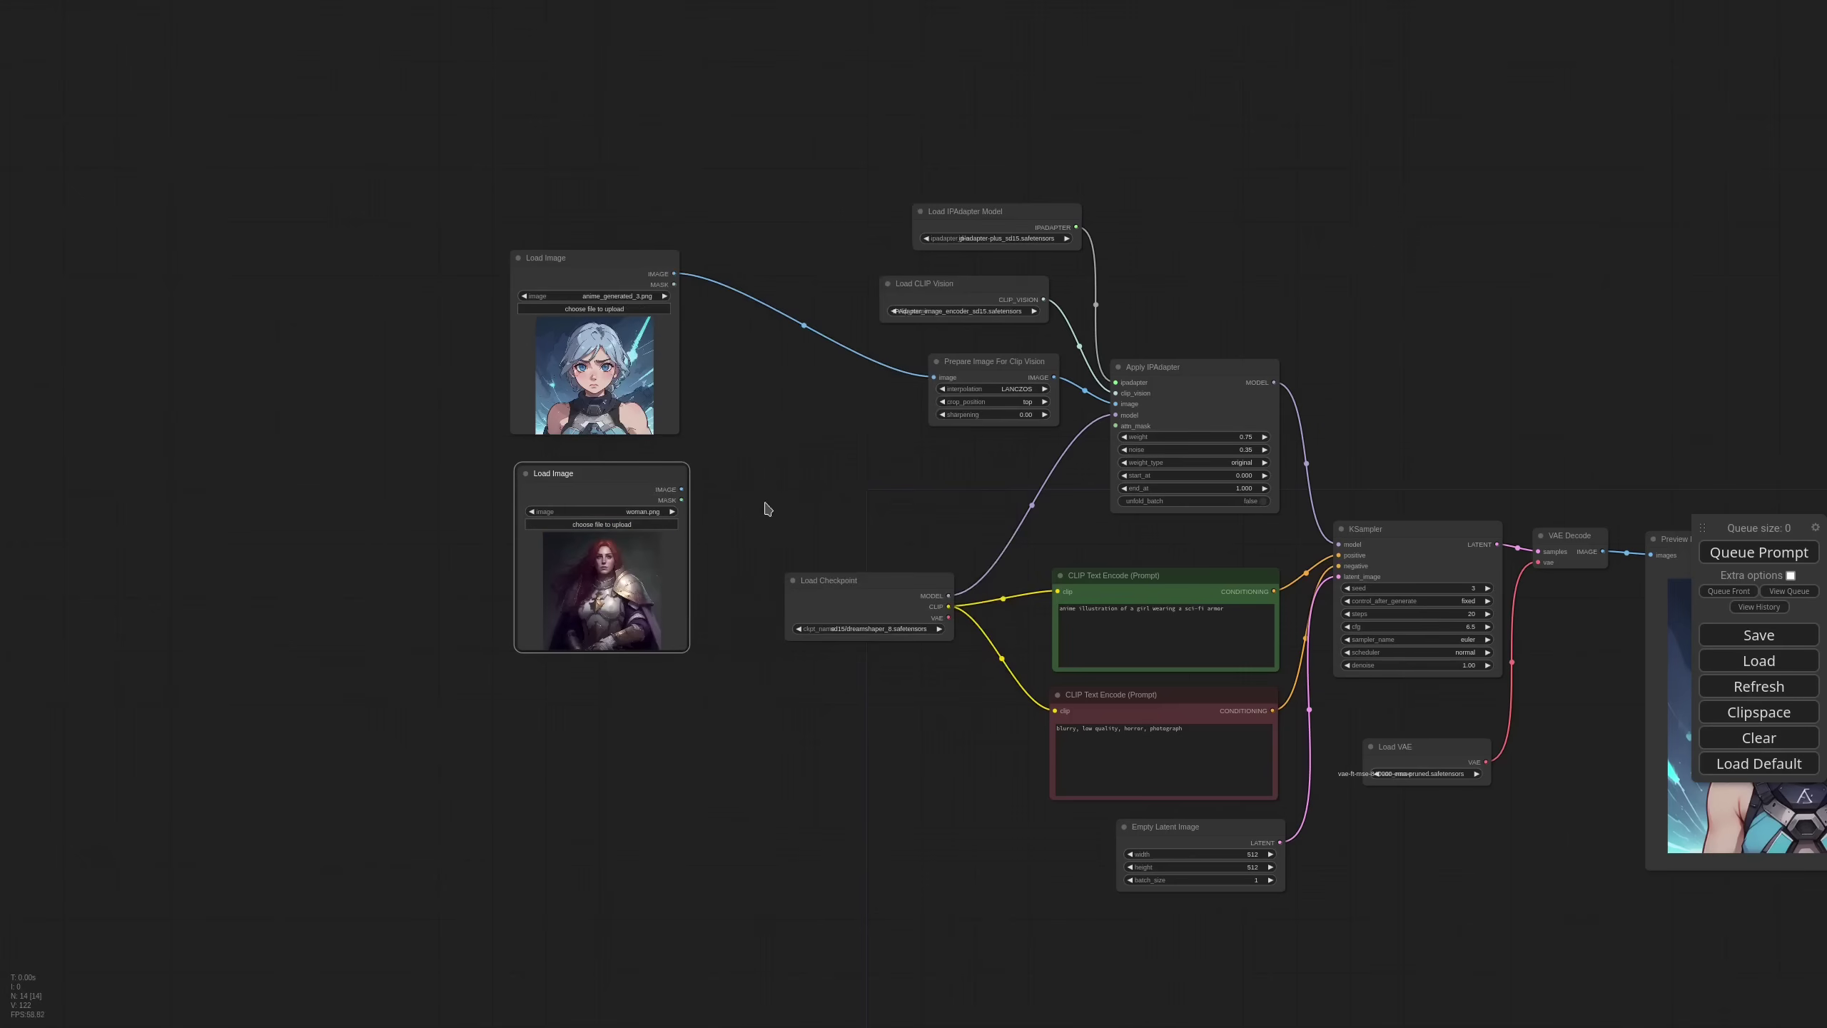
# - Merge both reference images through a new Batch Images node feeding Prepare Image For Clip Vision, and queue the prompt
pyautogui.doubleClick(804, 415)
pyautogui.write('batch')
pyautogui.press('Return')
pyautogui.moveTo(842, 428); pyautogui.dragTo(778, 451)
pyautogui.moveTo(681, 489); pyautogui.dragTo(745, 457)
pyautogui.moveTo(934, 377)
pyautogui.mouseDown()
pyautogui.moveTo(745, 447)
pyautogui.moveTo(933, 377)
pyautogui.mouseUp()
pyautogui.moveTo(831, 434); pyautogui.dragTo(869, 395)
pyautogui.scroll(-2, 907, 467)
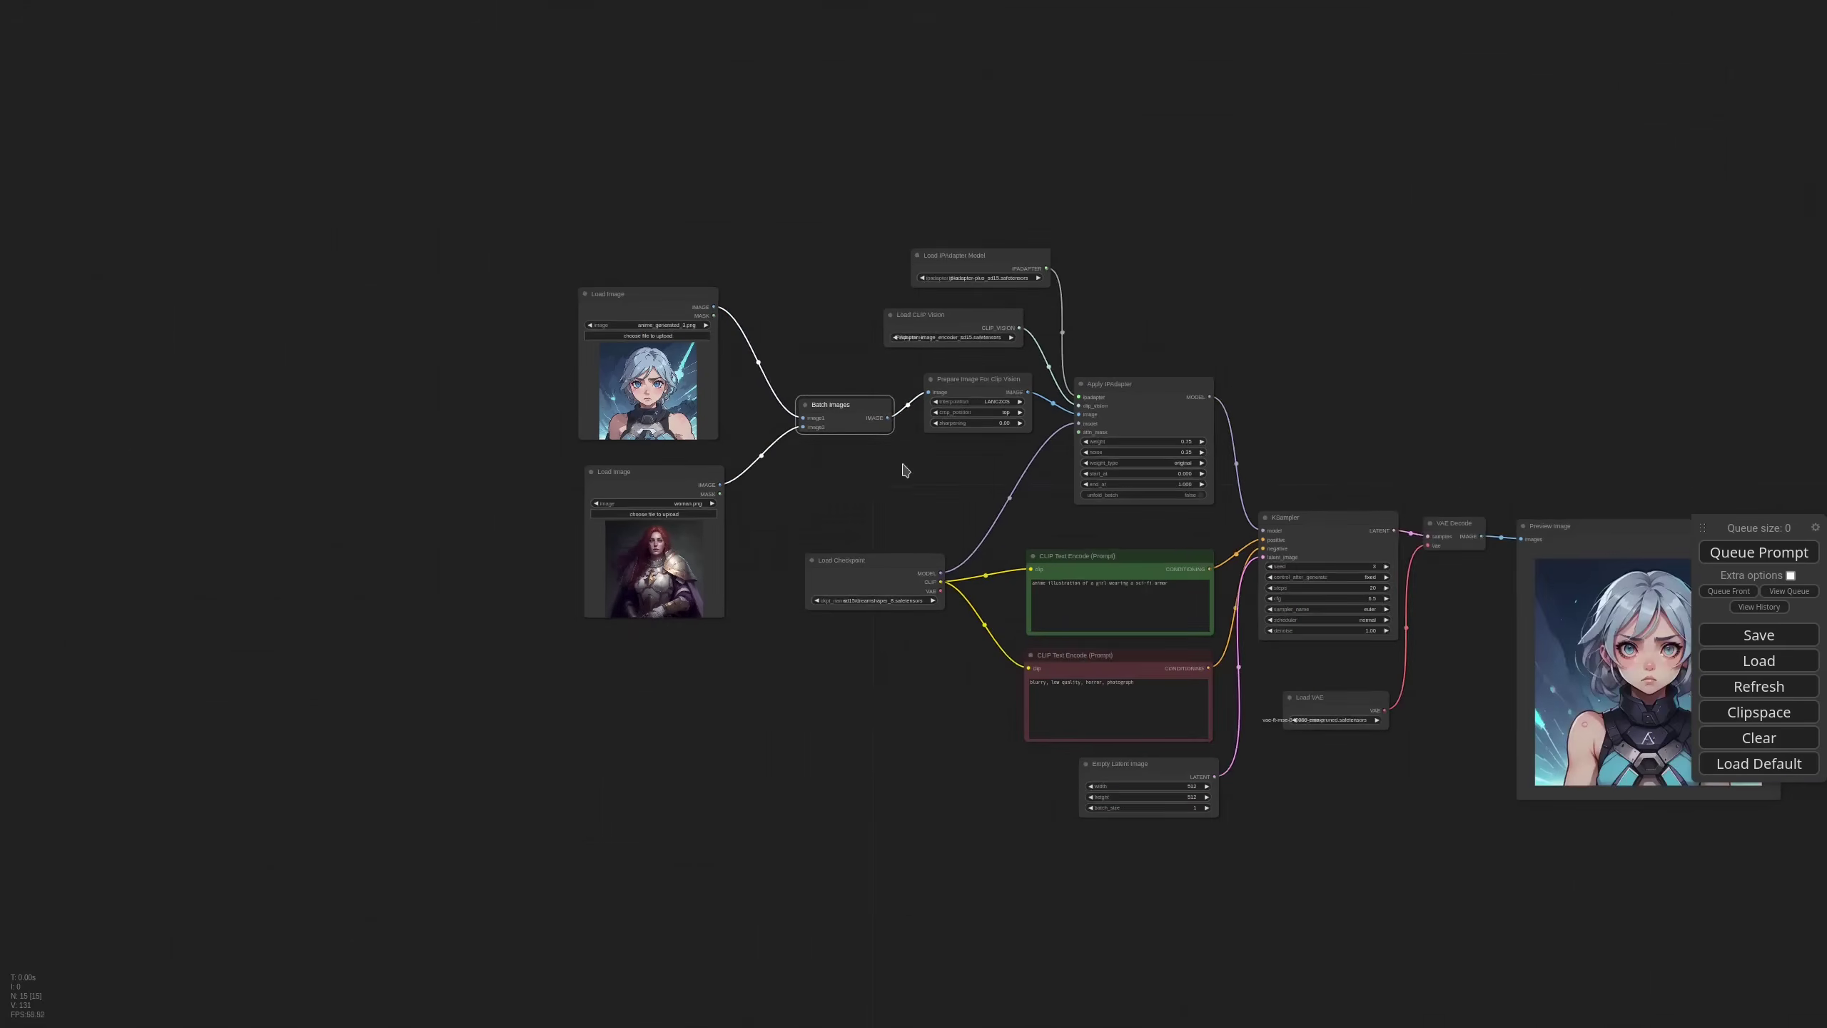
pyautogui.moveTo(906, 469); pyautogui.dragTo(571, 455)
pyautogui.click(1753, 559)
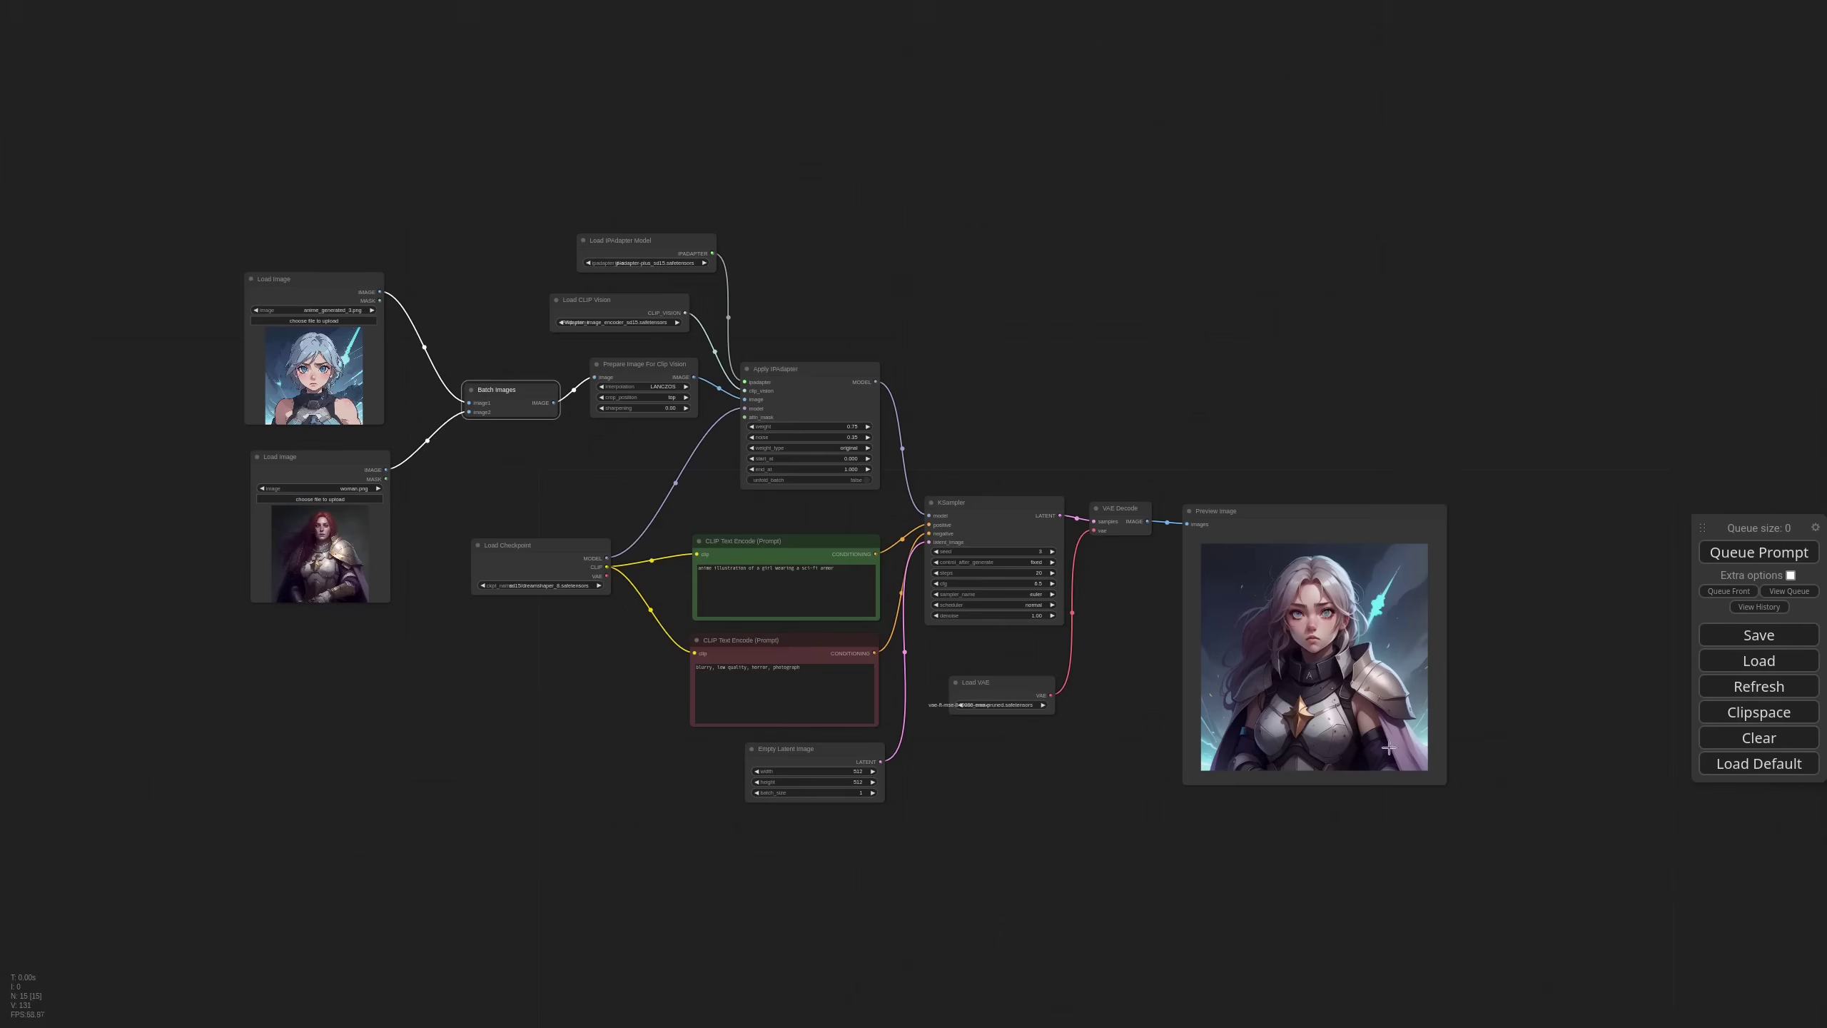
# - Set the Empty Latent Image batch size to 2 and queue the prompt
pyautogui.scroll(7, 1374, 742)
pyautogui.scroll(-6, 1308, 627)
pyautogui.moveTo(892, 349); pyautogui.dragTo(1028, 359)
pyautogui.scroll(2, 1036, 414)
pyautogui.click(878, 850)
pyautogui.scroll(3, 863, 864)
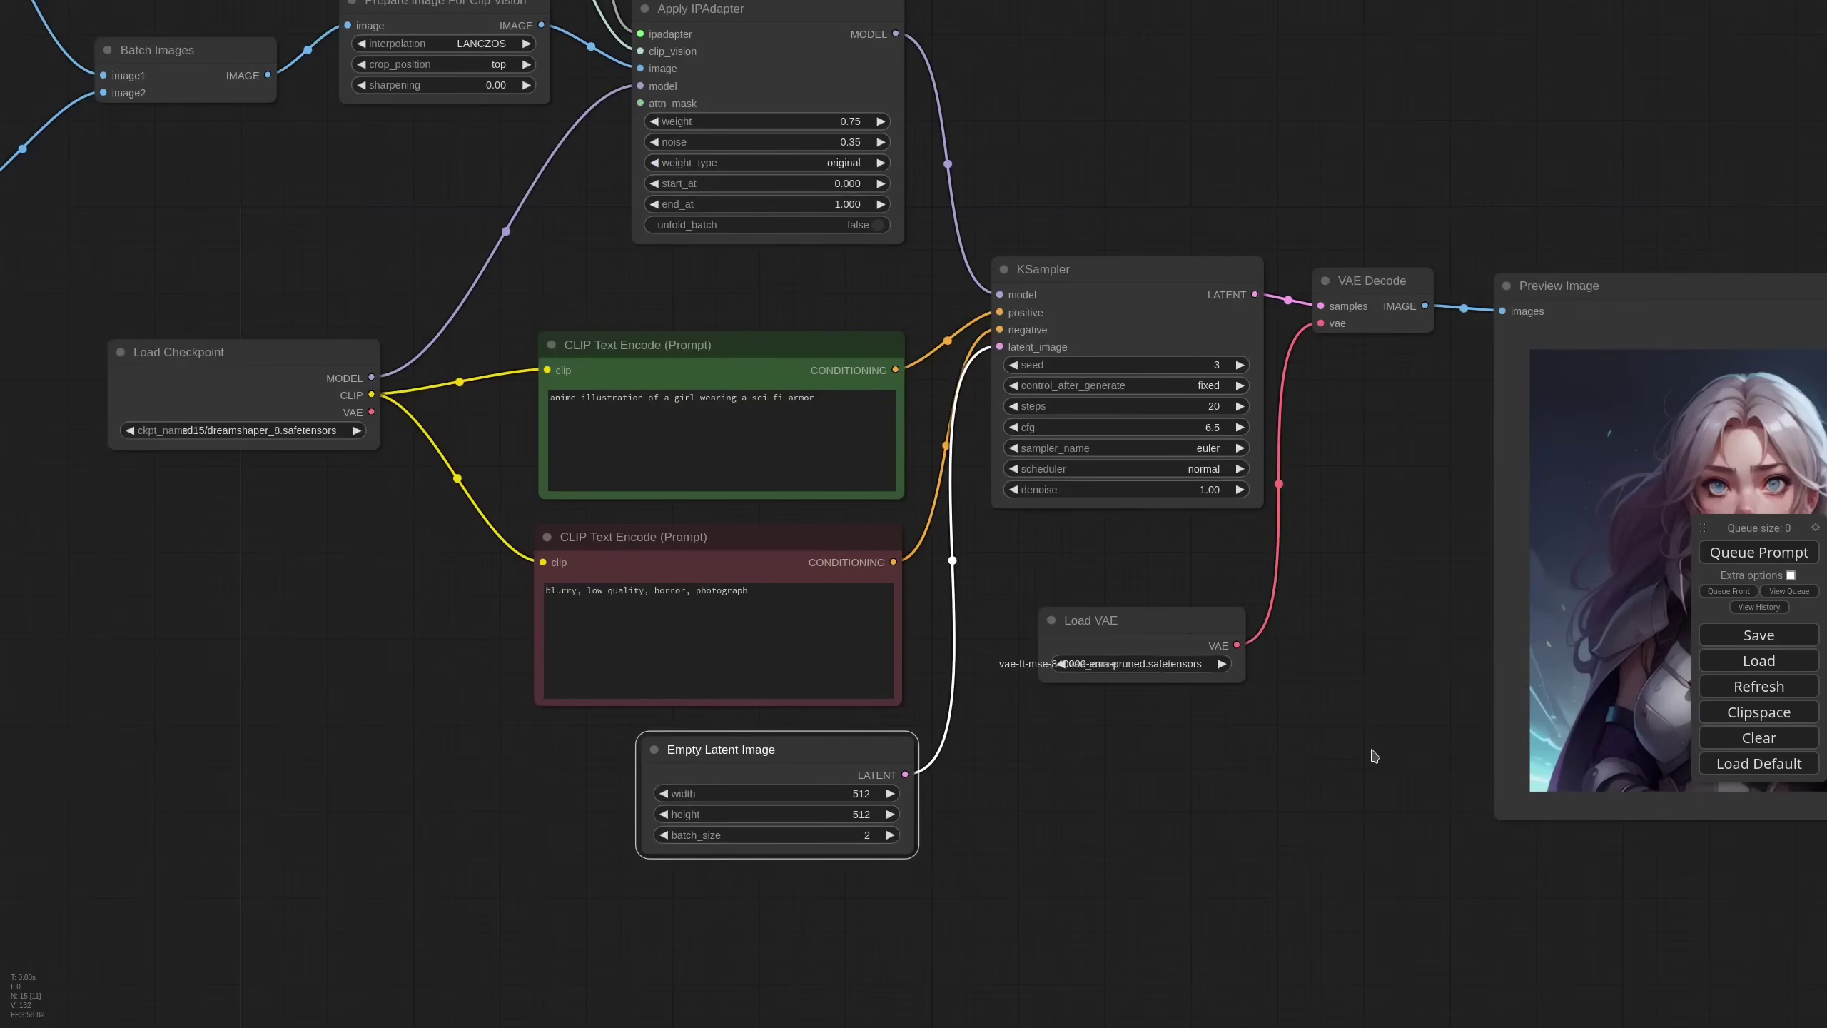
pyautogui.moveTo(1239, 774); pyautogui.dragTo(946, 792)
pyautogui.scroll(-4, 946, 791)
# - Return the Preview Image node to its grid view and widen it to fit both generated images side by side
pyautogui.click(1469, 466)
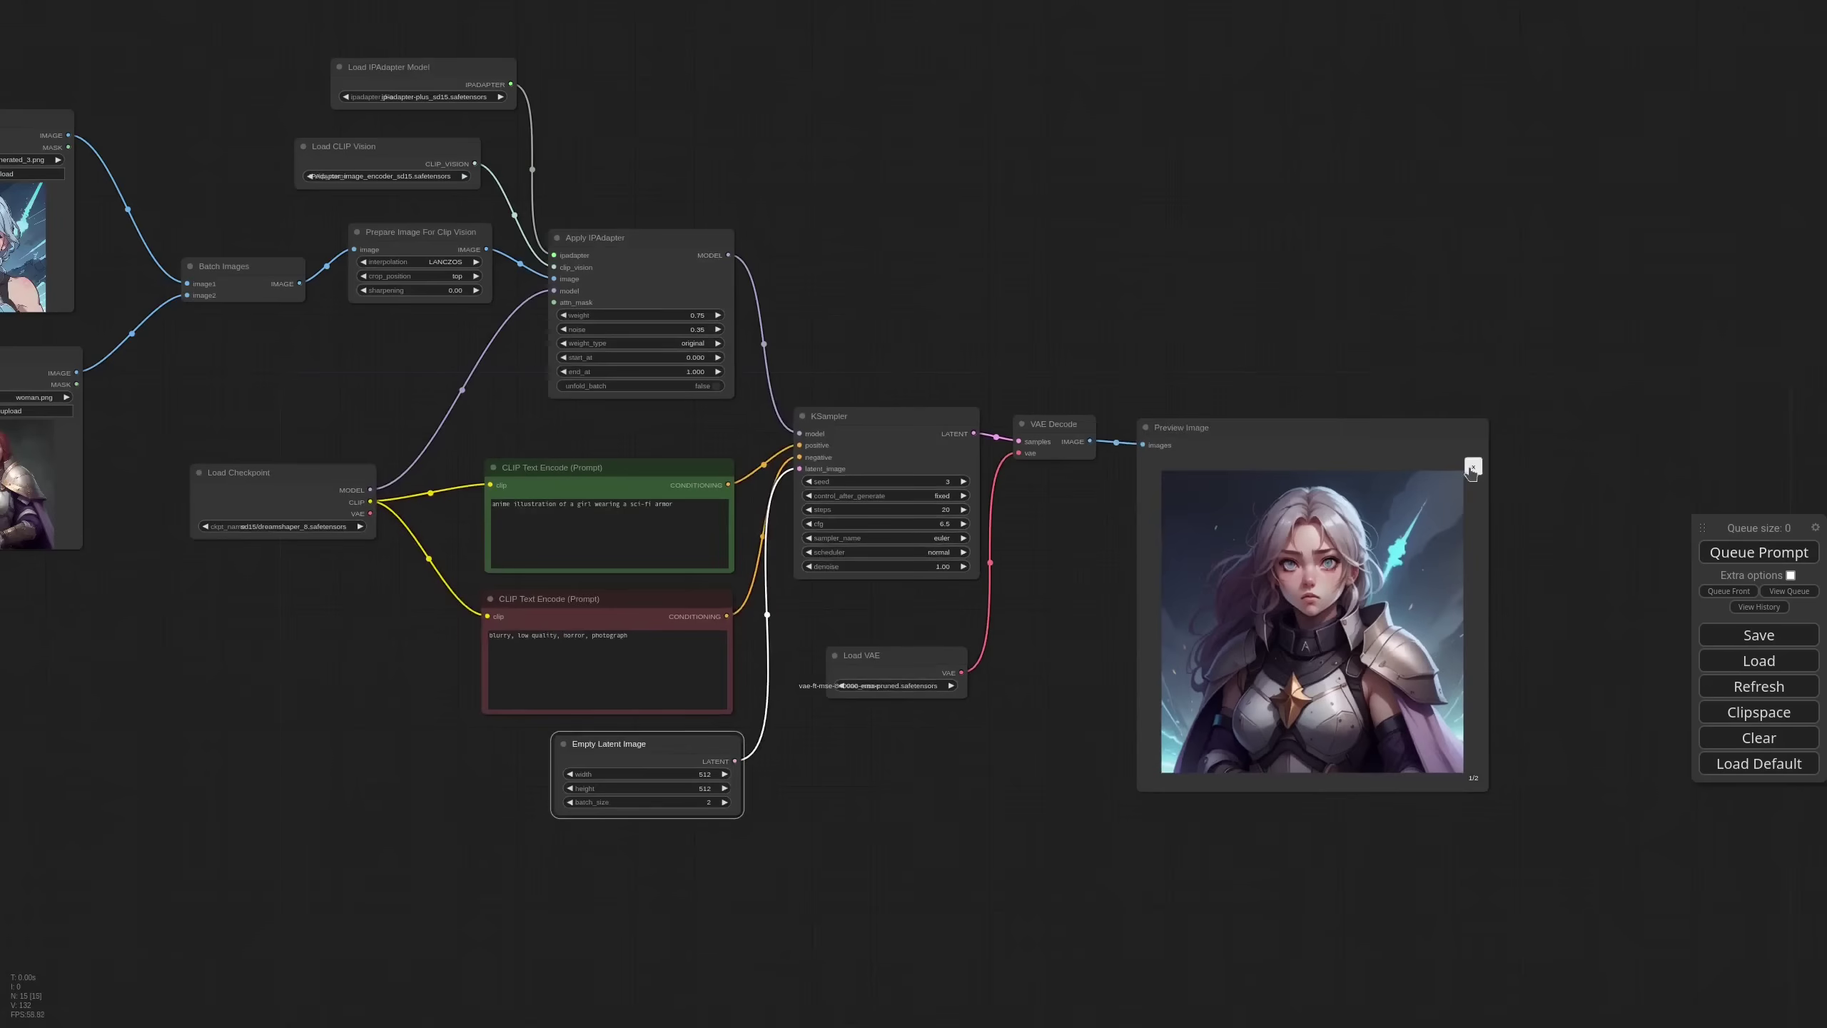
pyautogui.moveTo(1488, 788); pyautogui.dragTo(1764, 767)
pyautogui.scroll(-3, 1036, 759)
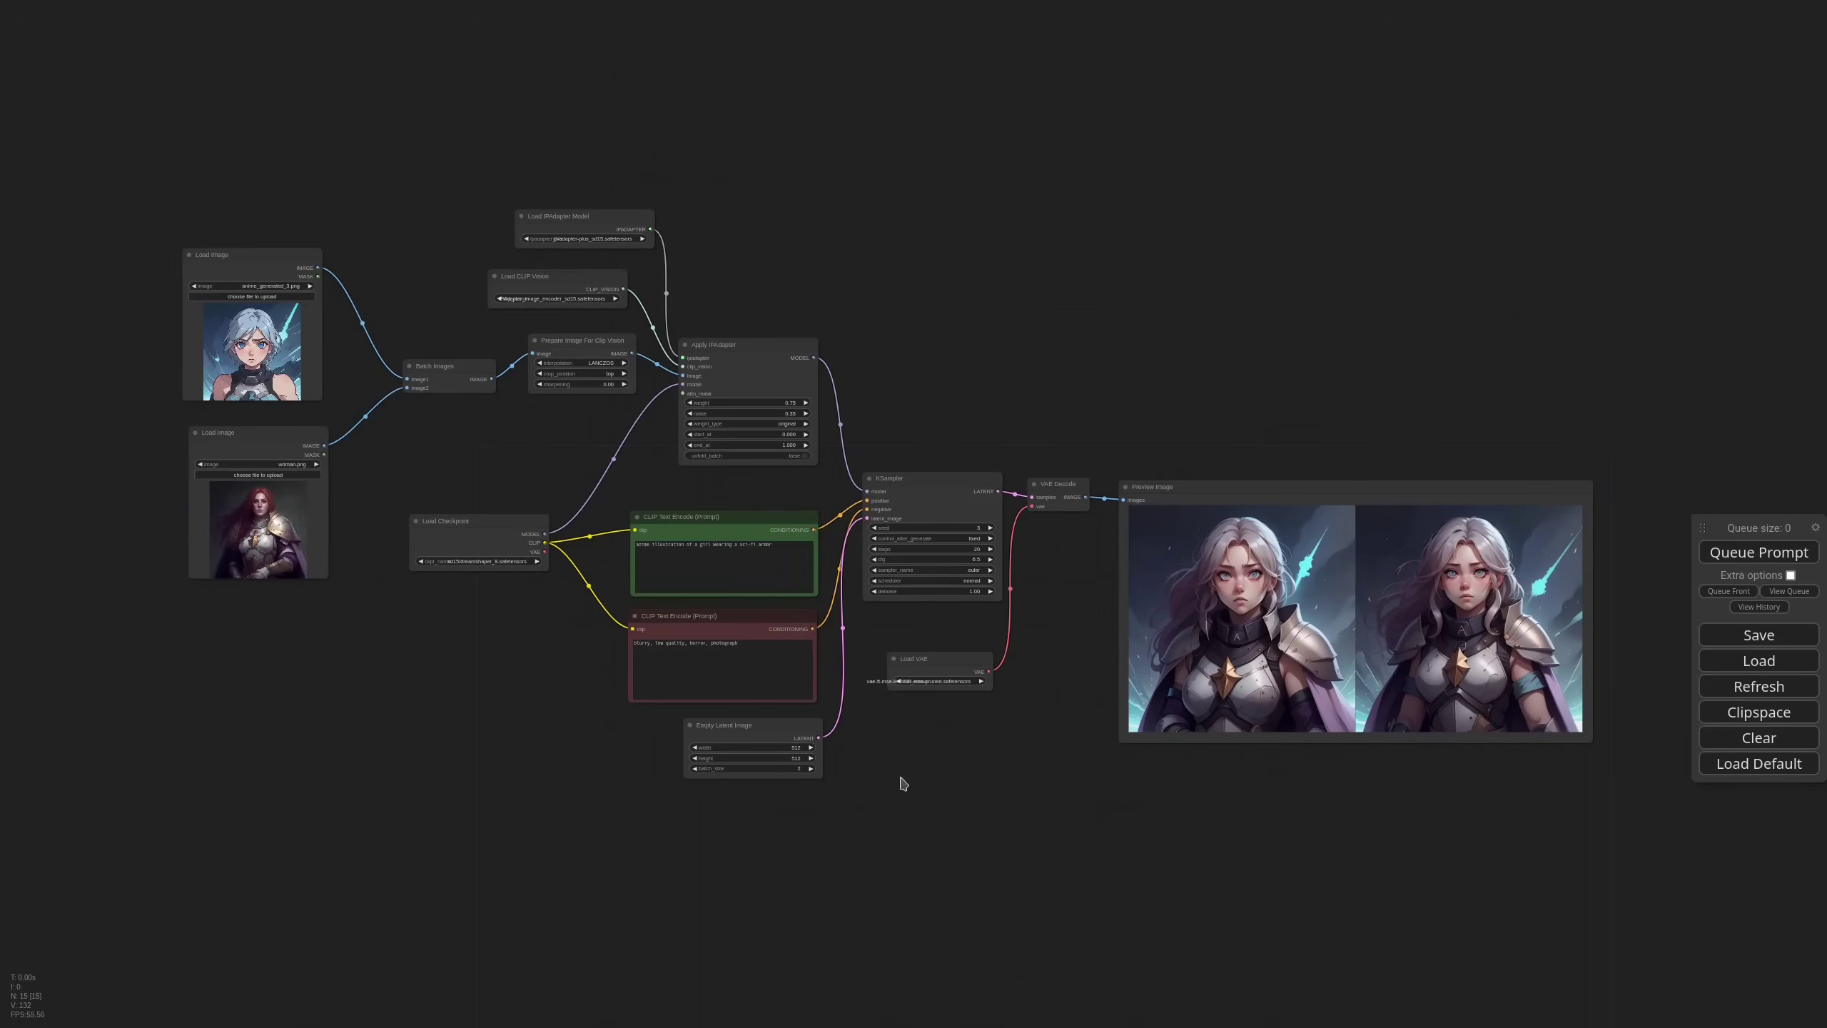
# - Set unfold_batch to true in the Apply IPAdapter node and queue the prompt
pyautogui.click(732, 456)
pyautogui.scroll(10, 731, 456)
pyautogui.scroll(-10, 762, 497)
pyautogui.click(1731, 558)
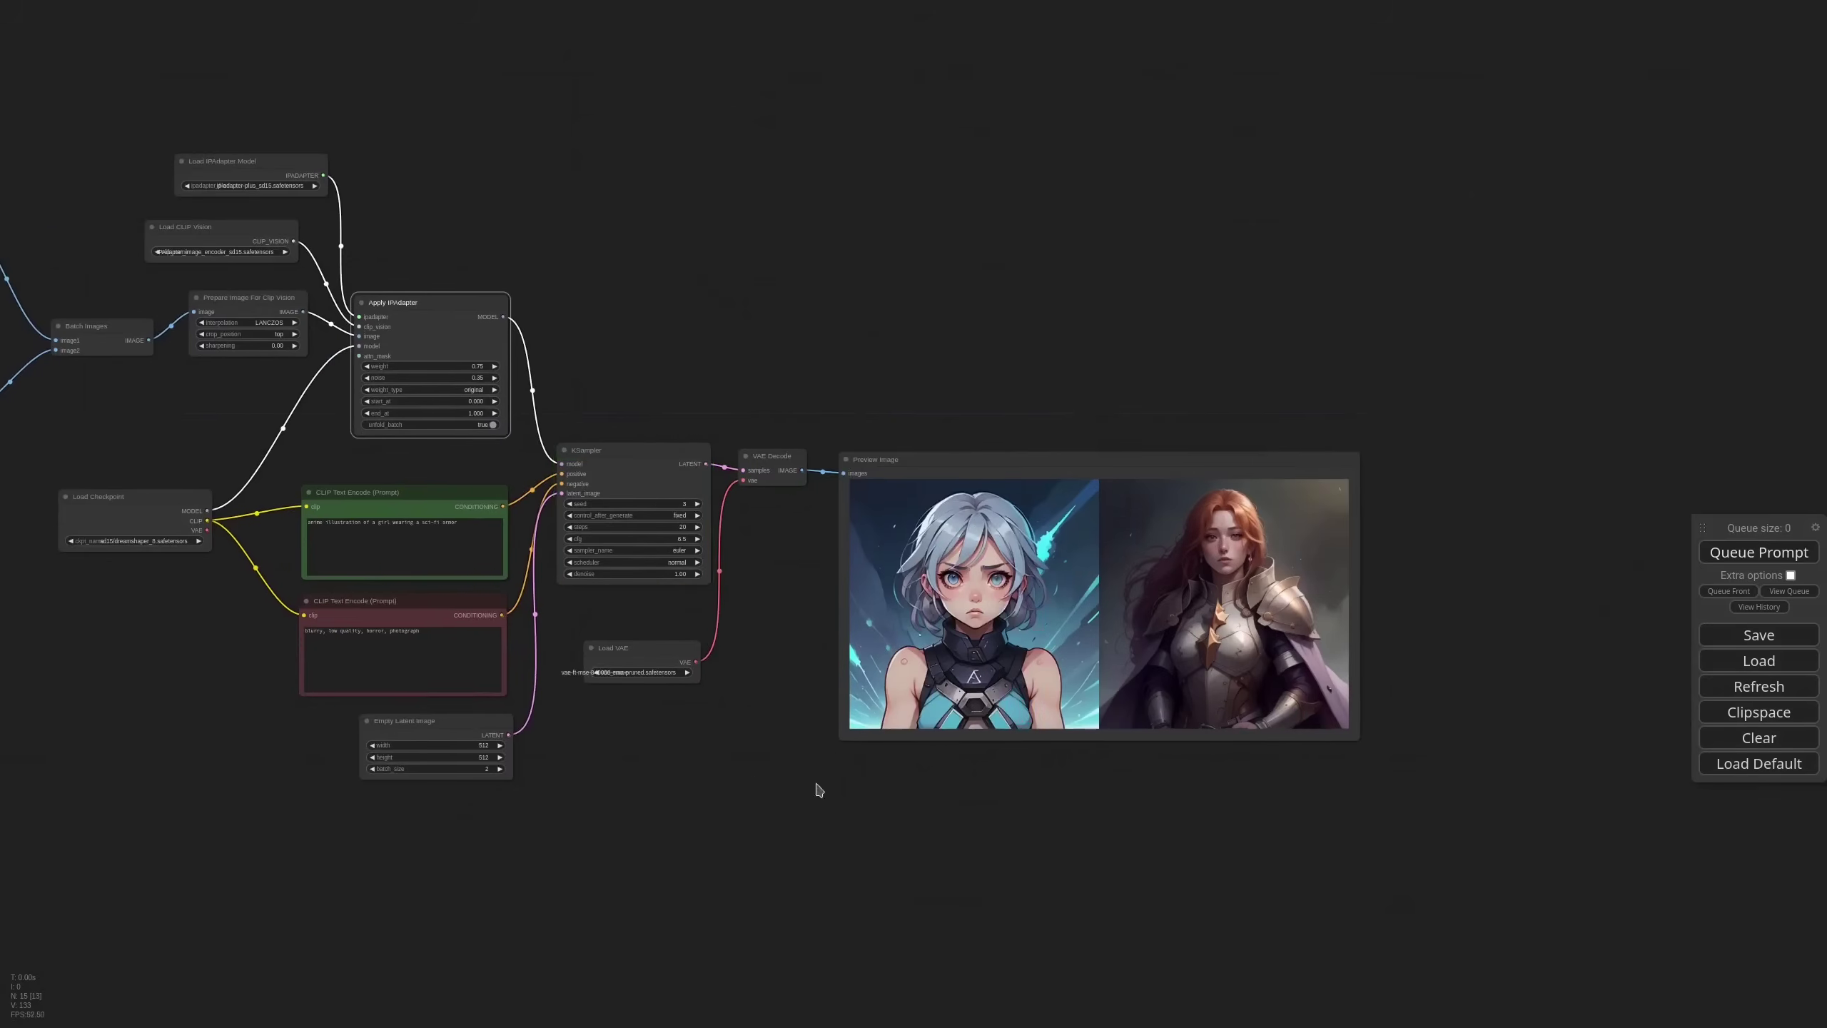
pyautogui.moveTo(755, 770); pyautogui.dragTo(1009, 753)
pyautogui.scroll(-1, 1013, 771)
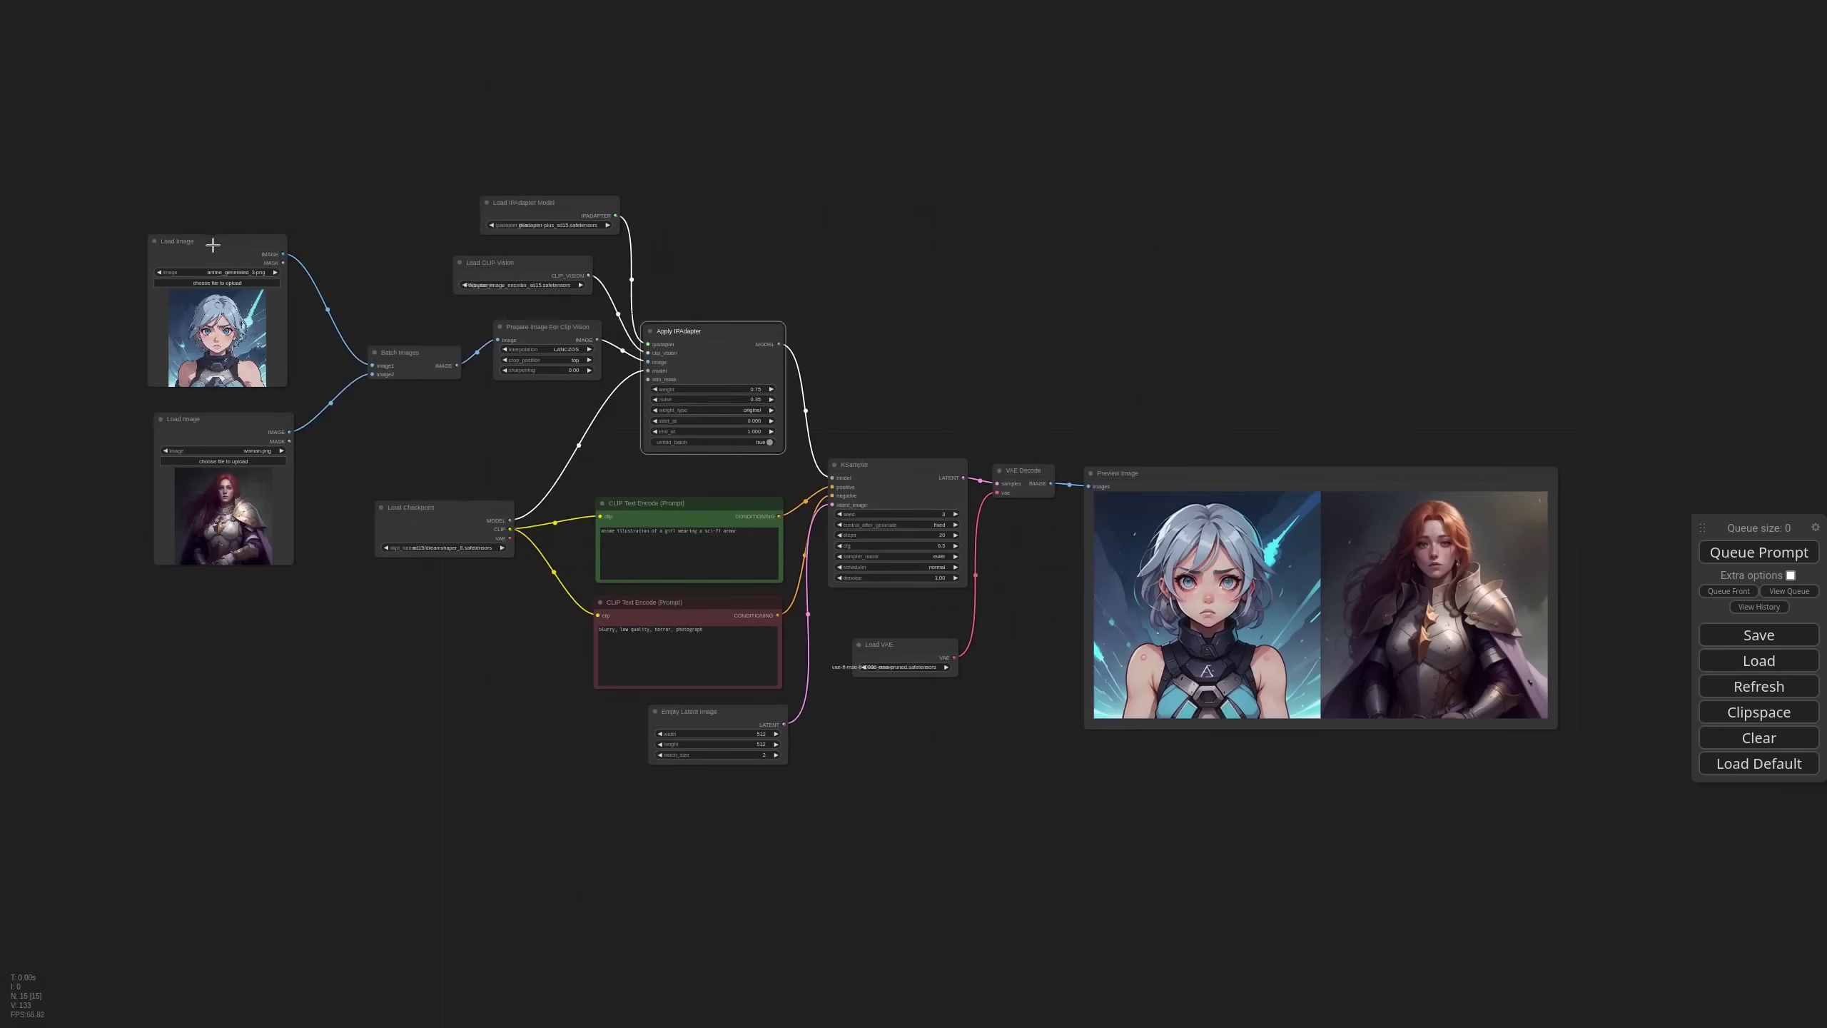
pyautogui.moveTo(214, 244)
pyautogui.mouseDown()
pyautogui.moveTo(264, 232)
pyautogui.moveTo(223, 234)
pyautogui.mouseUp()
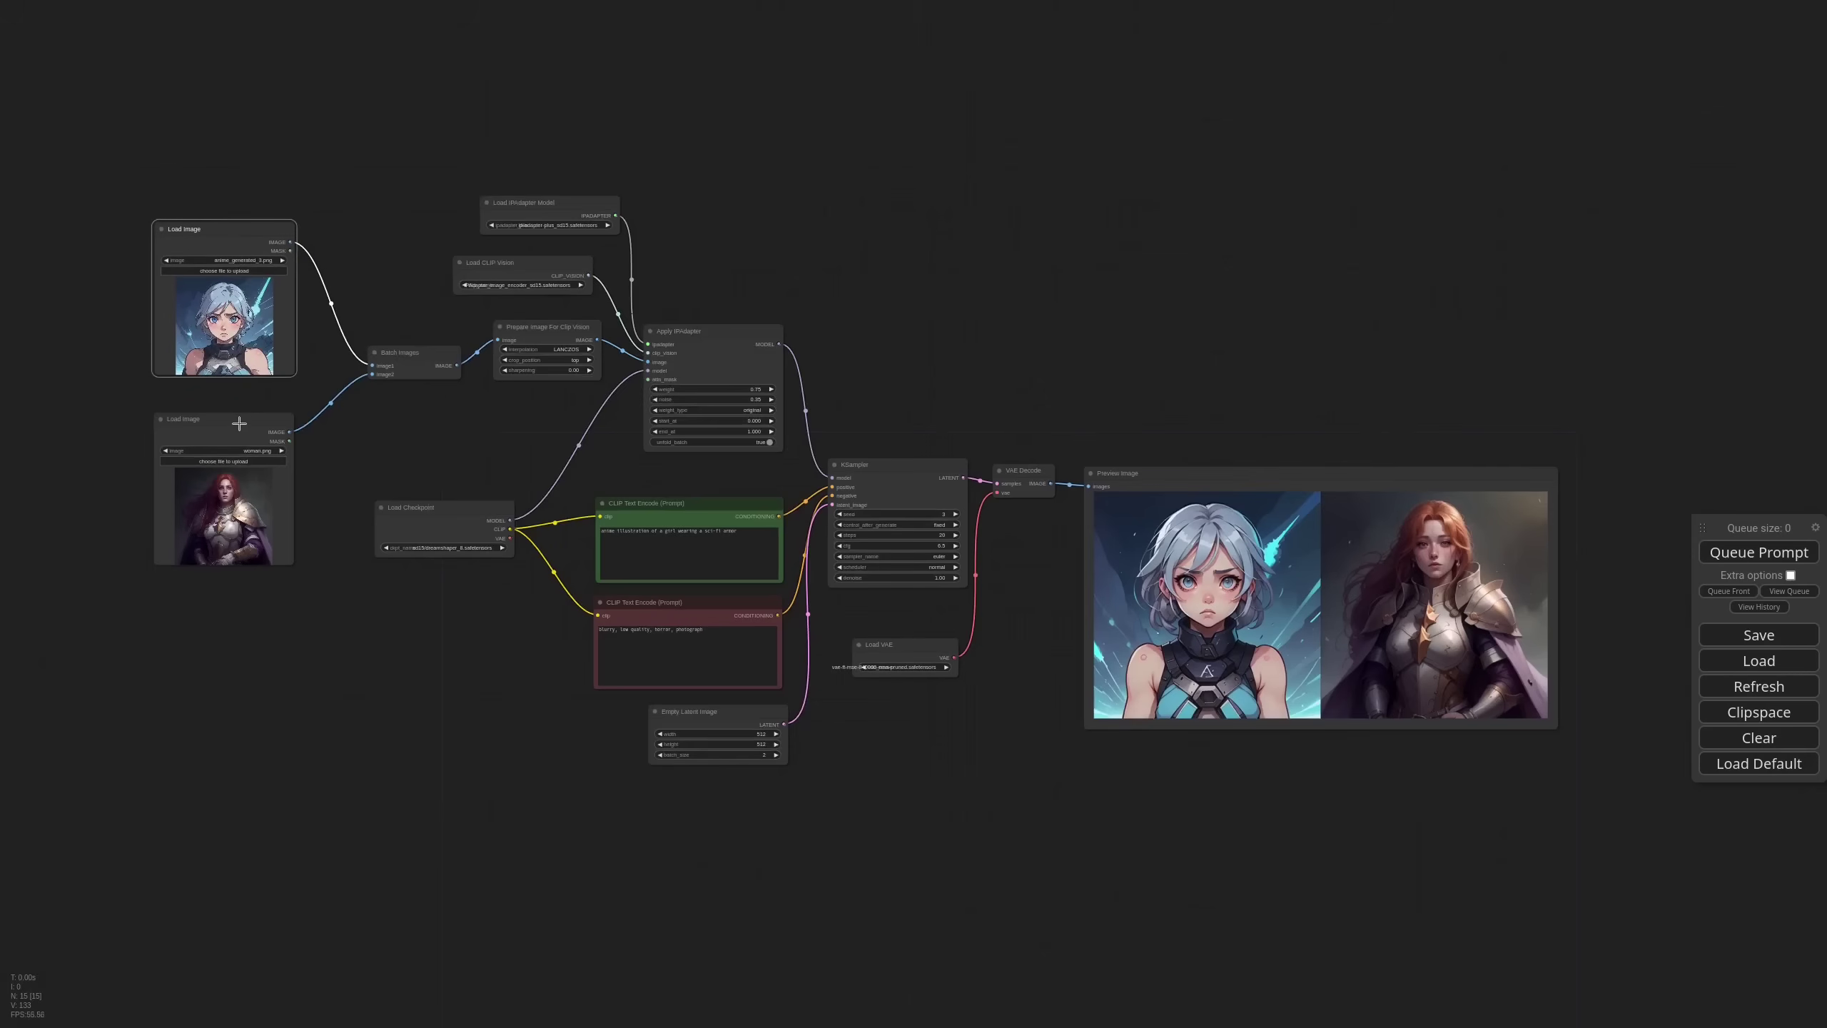
pyautogui.moveTo(239, 424)
pyautogui.mouseDown()
pyautogui.moveTo(259, 413)
pyautogui.moveTo(261, 436)
pyautogui.moveTo(238, 418)
pyautogui.mouseUp()
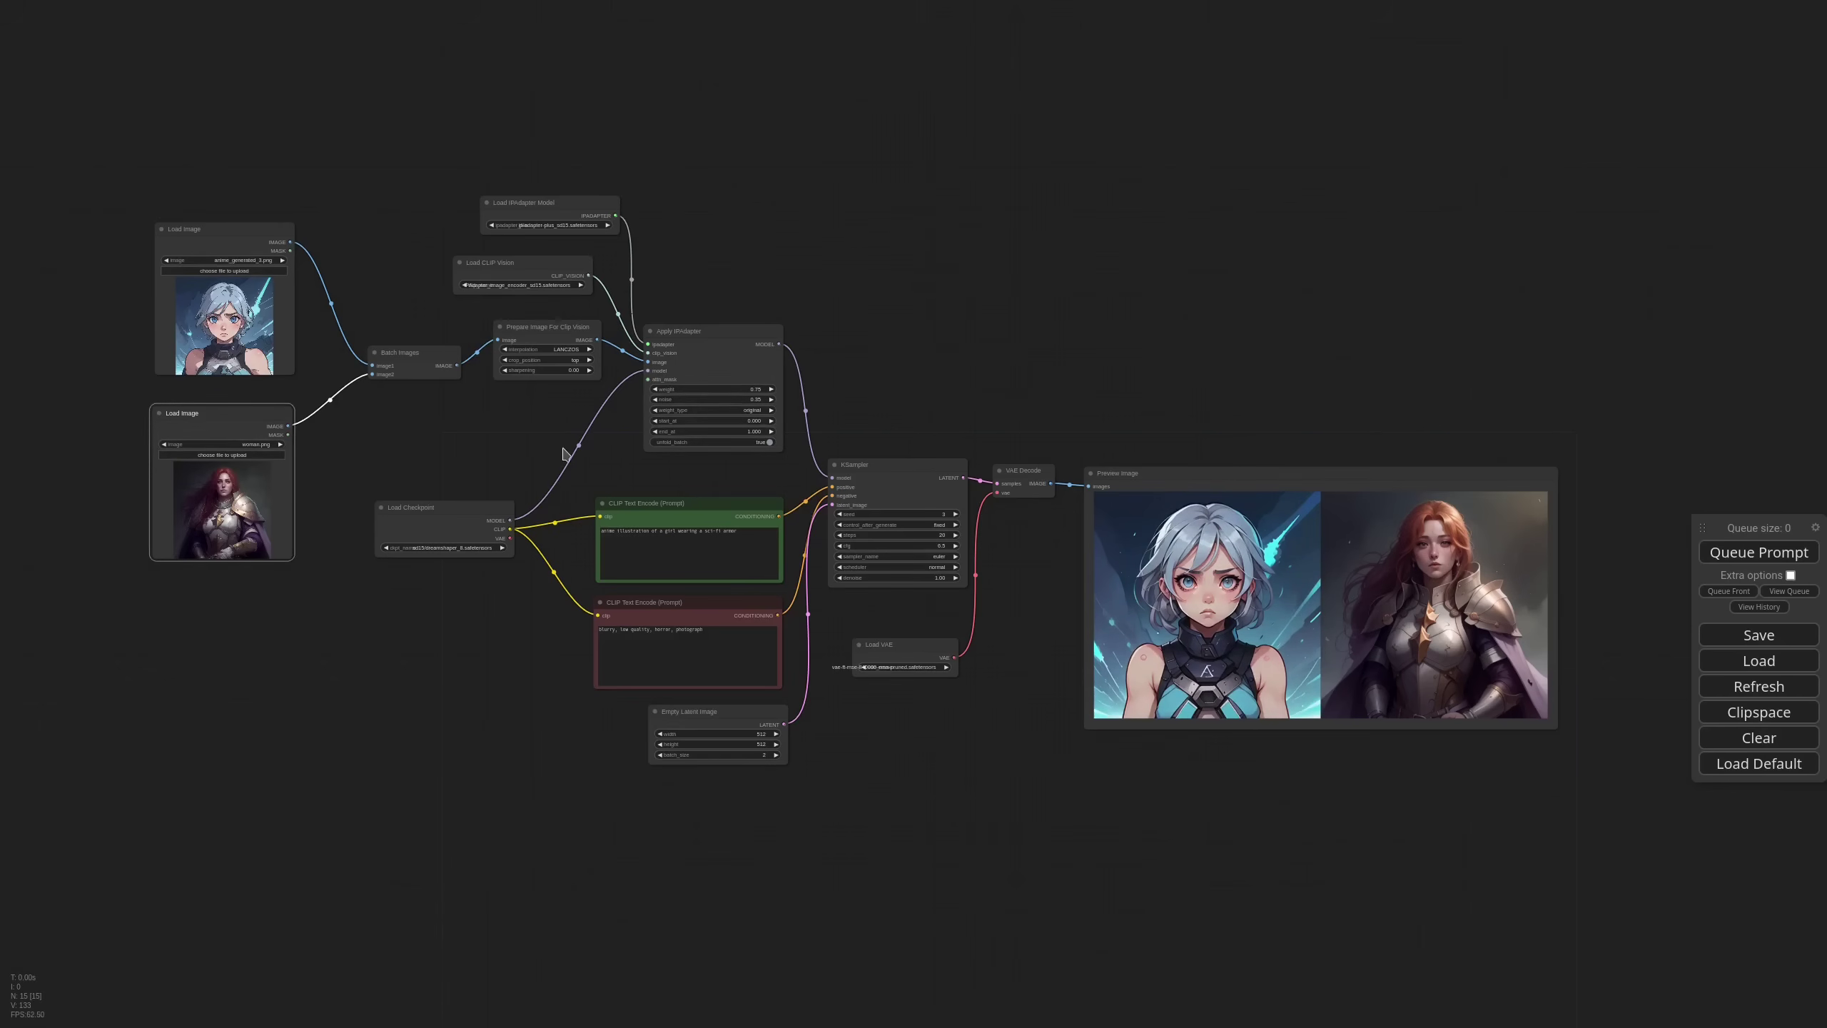
pyautogui.scroll(5, 876, 503)
pyautogui.scroll(1, 902, 480)
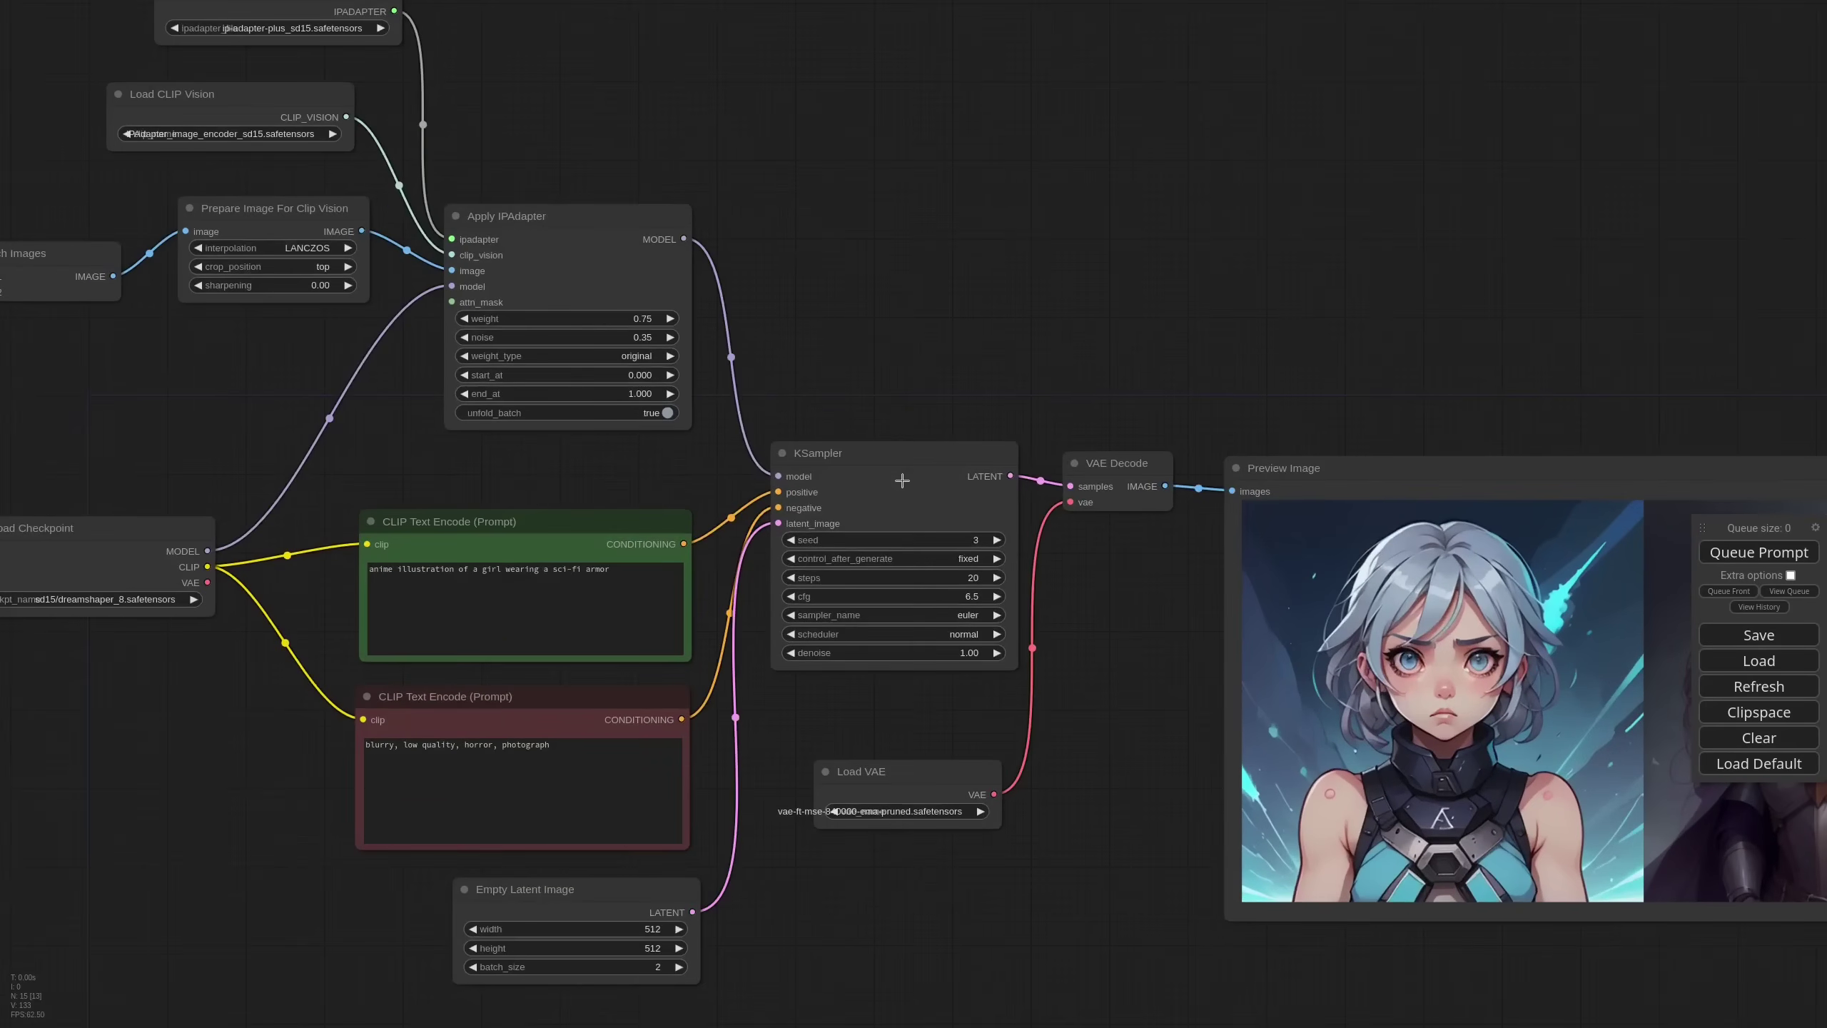
pyautogui.click(902, 481)
pyautogui.scroll(-5, 859, 576)
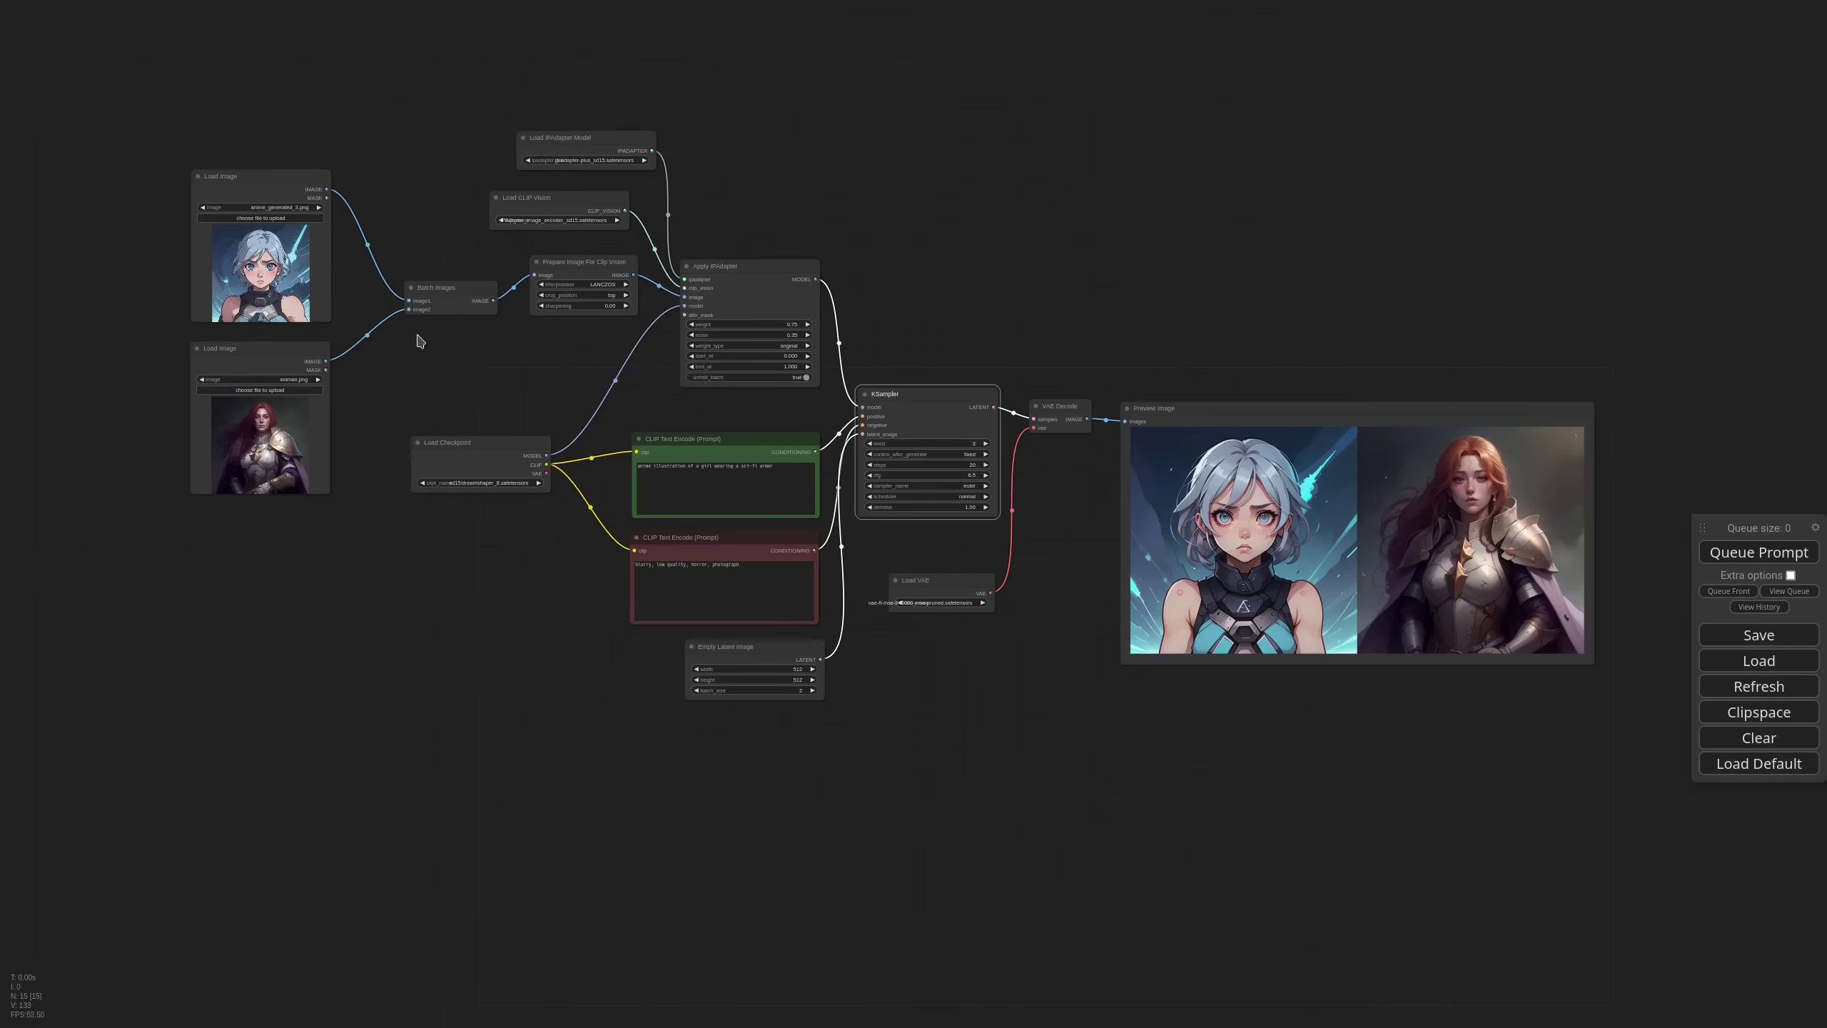
# - Move the Load Image and Batch Images nodes well away from the main graph and delete the woman.png loader
pyautogui.moveTo(415, 332); pyautogui.dragTo(279, 262)
pyautogui.moveTo(436, 264); pyautogui.dragTo(607, 277)
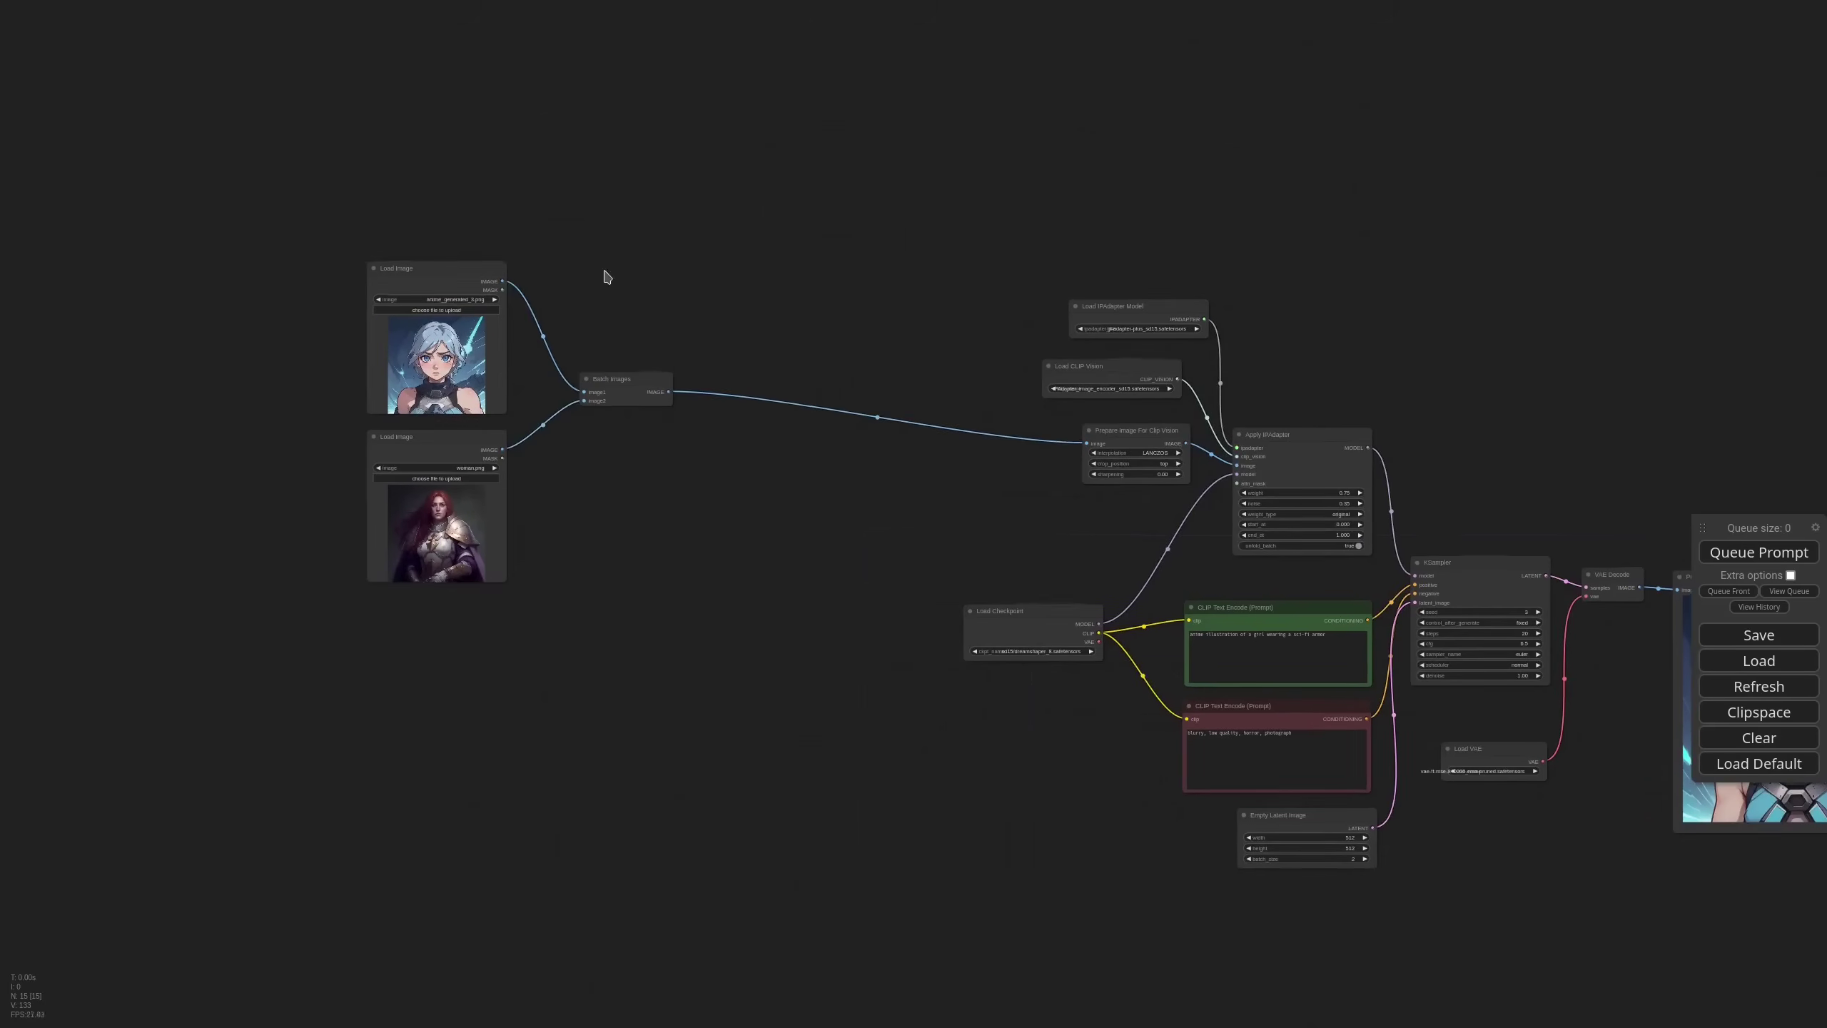
pyautogui.click(443, 441)
pyautogui.press('Delete')
# - Duplicate the anime_generated_3.png Load Image node below the original and delete the Batch Images node
pyautogui.scroll(5, 360, 433)
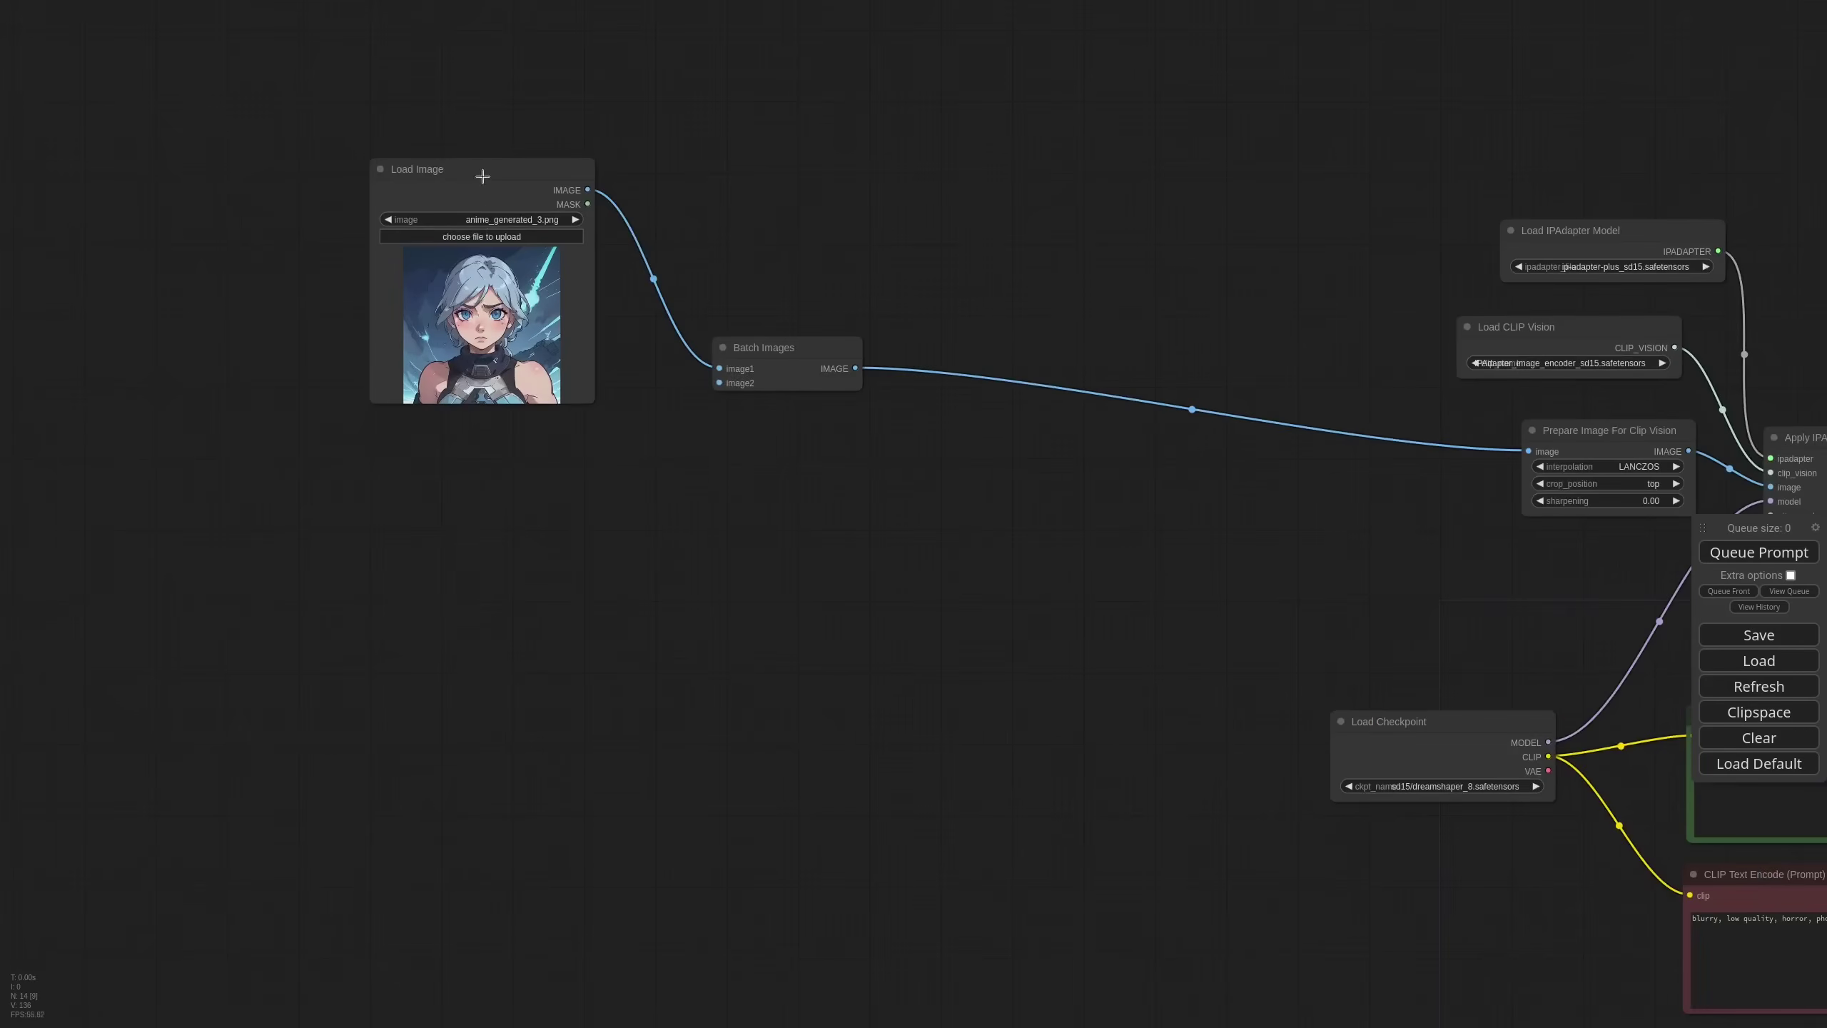
pyautogui.keyDown('alt'); pyautogui.moveTo(482, 172); pyautogui.dragTo(479, 442); pyautogui.keyUp('alt')
pyautogui.moveTo(672, 654); pyautogui.dragTo(779, 319)
pyautogui.moveTo(918, 89); pyautogui.dragTo(922, 446)
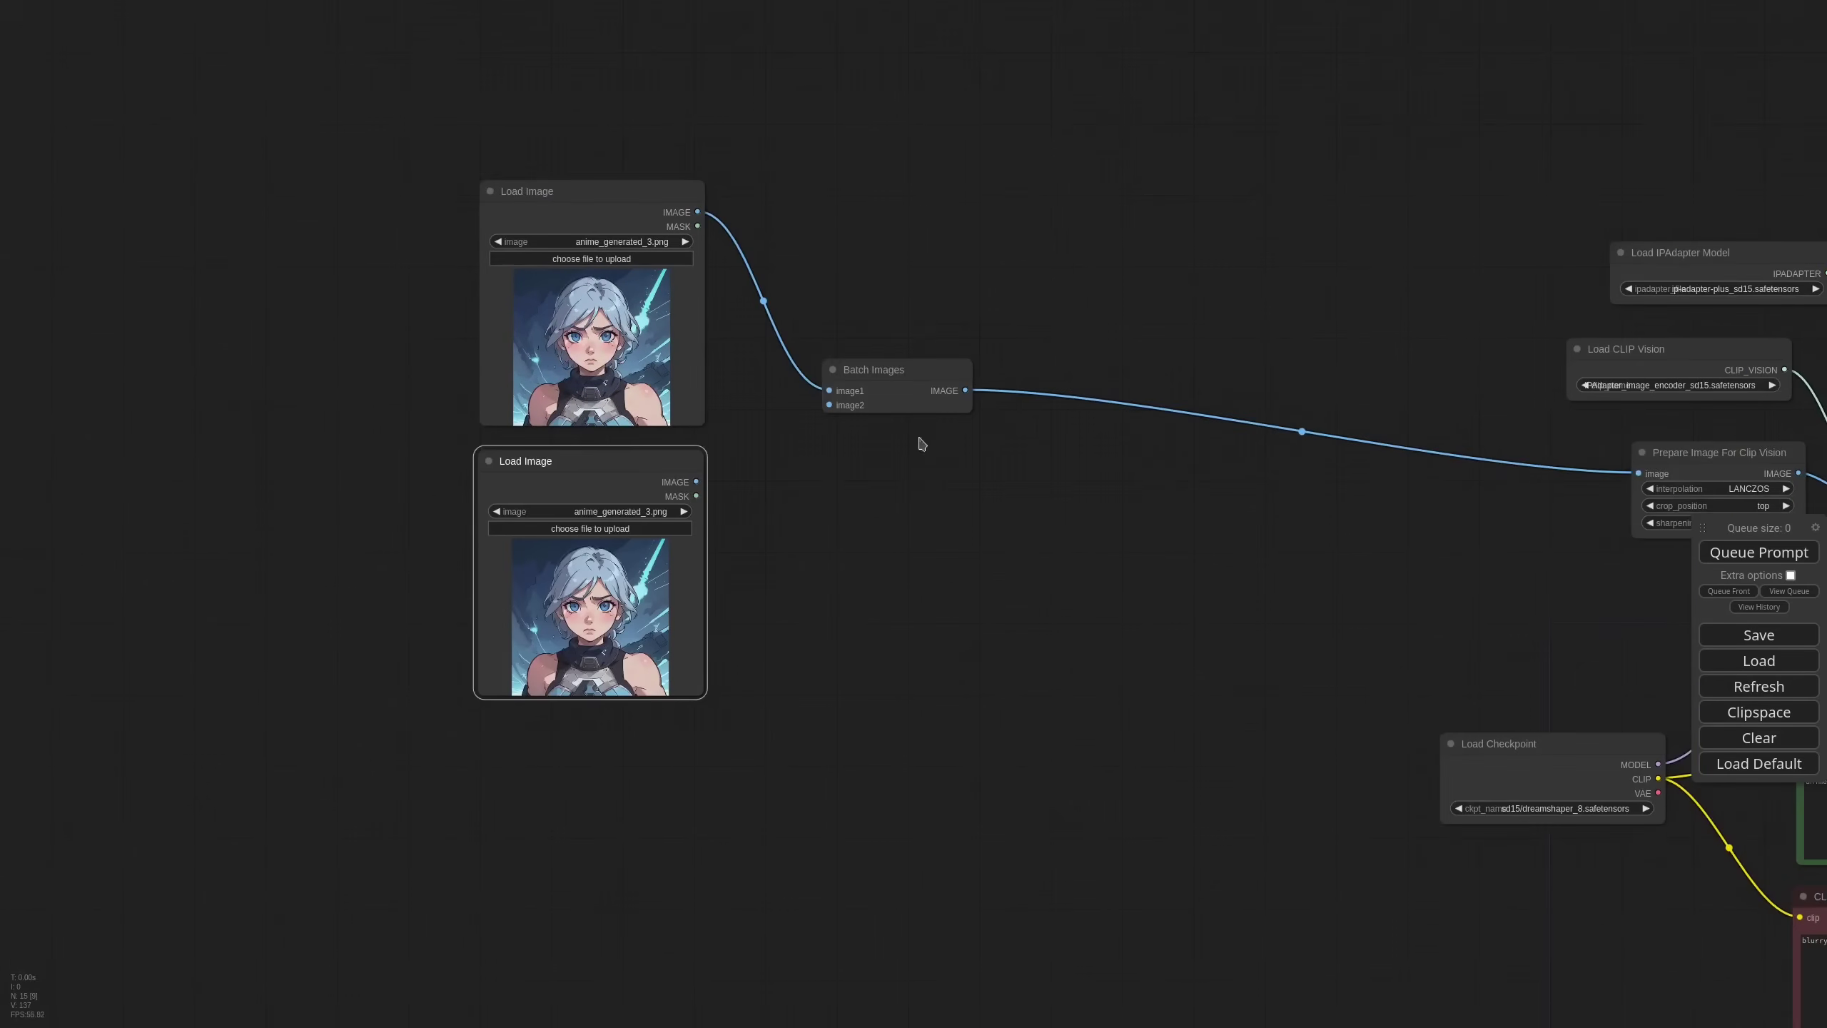
pyautogui.click(908, 374)
pyautogui.press('Delete')
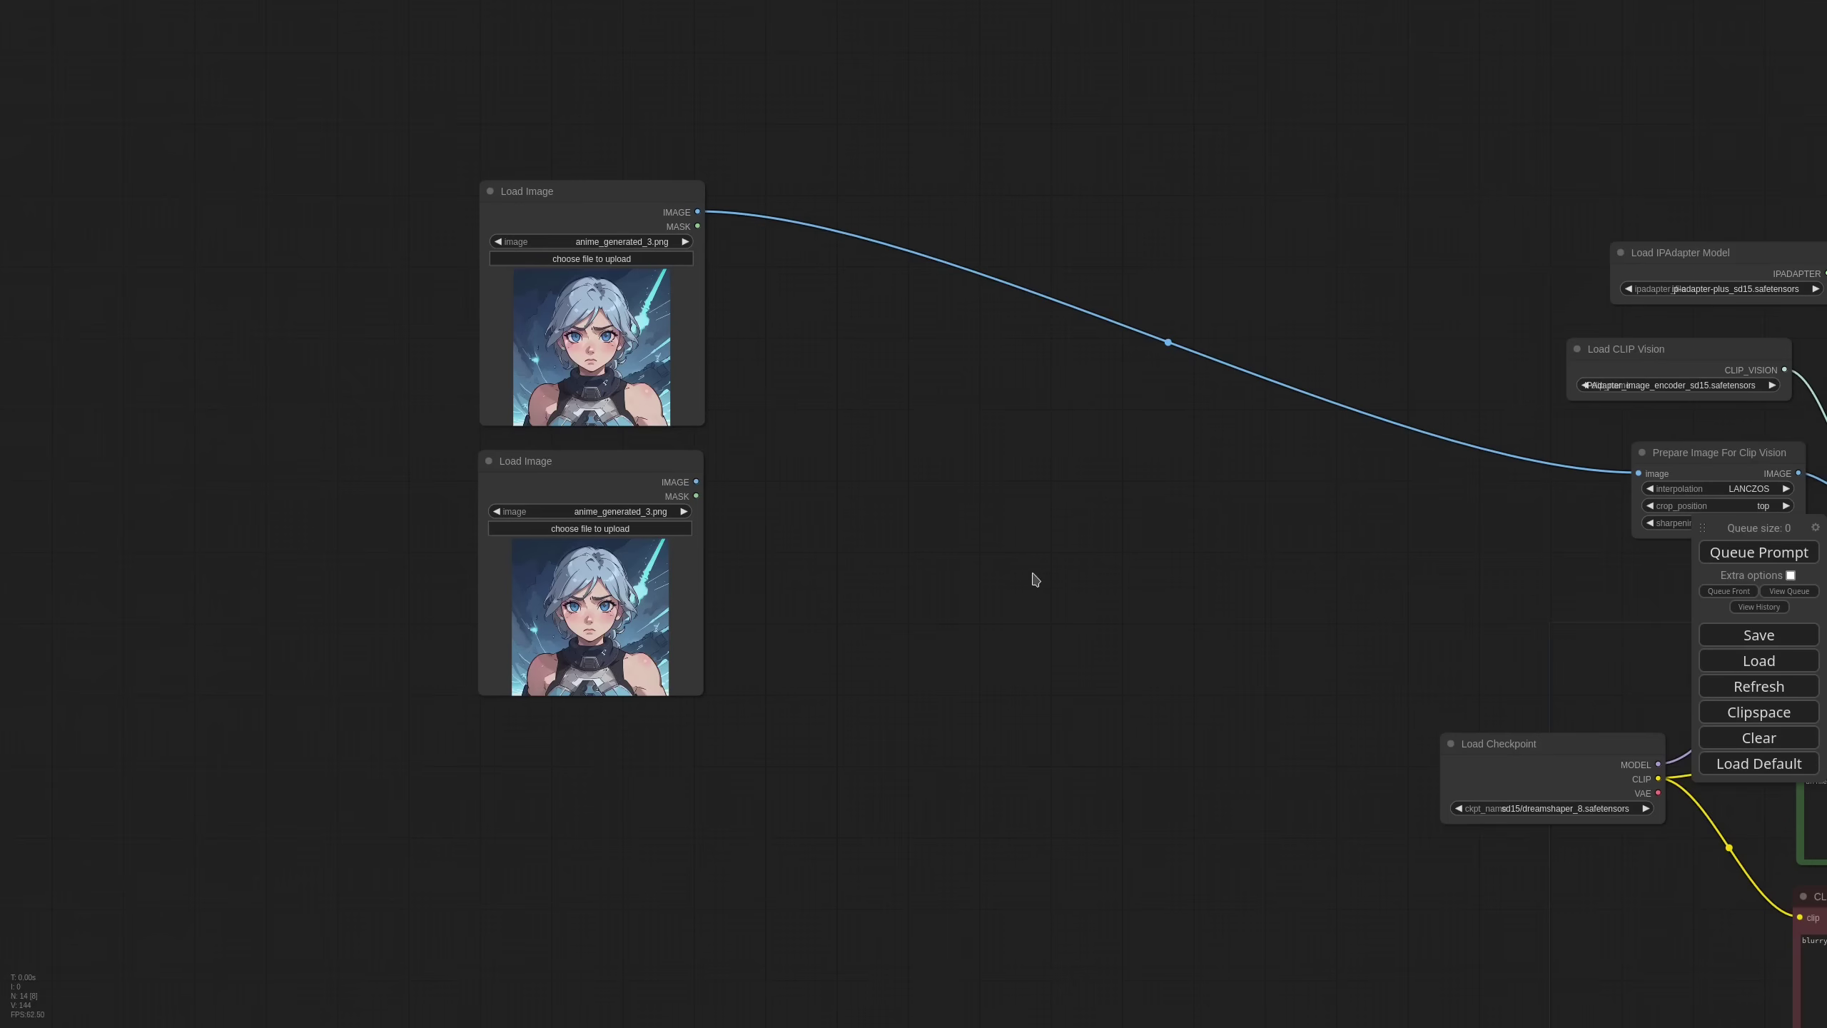
# - Add a narrowed RepeatImageBatch node with amount 6 and feed it from the first Load Image node
pyautogui.doubleClick(827, 333)
pyautogui.write('repeat')
pyautogui.press('Return')
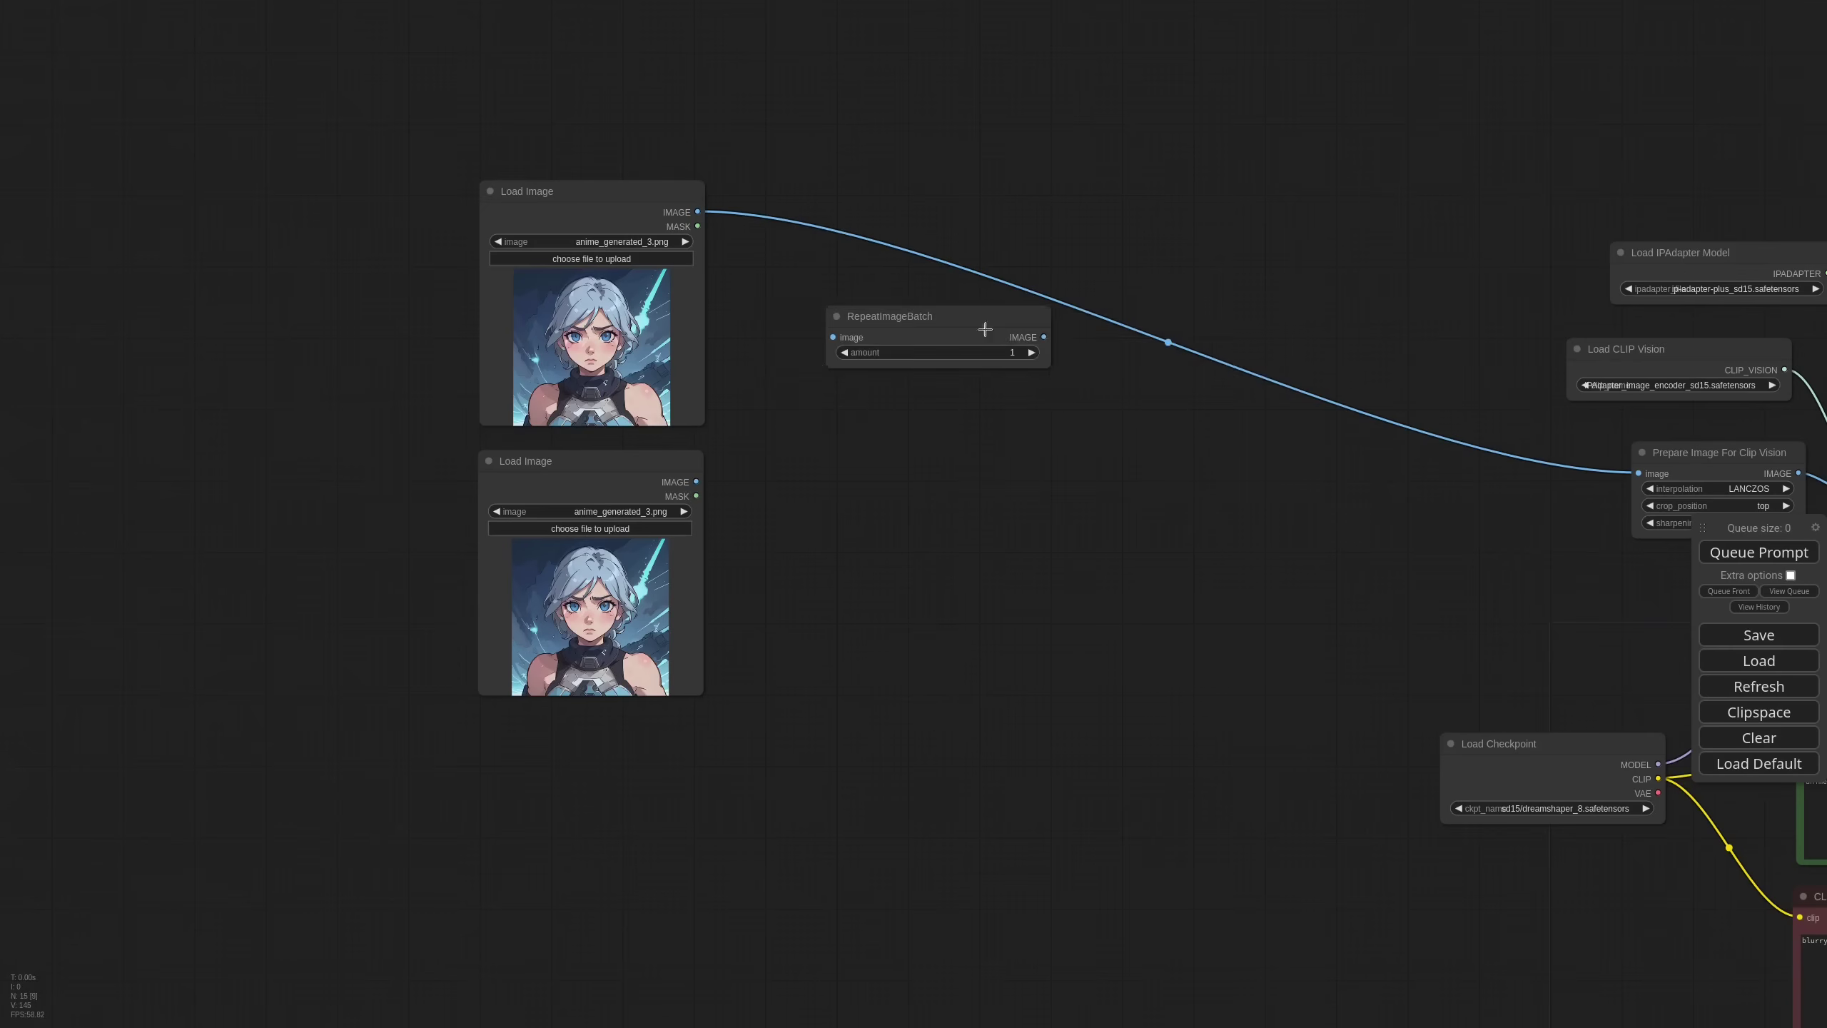
pyautogui.click(992, 352)
pyautogui.write('6')
pyautogui.press('Return')
pyautogui.moveTo(1048, 366); pyautogui.dragTo(976, 366)
pyautogui.moveTo(899, 316); pyautogui.dragTo(828, 292)
pyautogui.moveTo(698, 212); pyautogui.dragTo(762, 314)
pyautogui.moveTo(814, 309)
pyautogui.mouseDown()
pyautogui.moveTo(847, 500)
pyautogui.moveTo(862, 321)
pyautogui.mouseUp()
# - Duplicate the RepeatImageBatch node below, connect it to the second Load Image node and set its amount to 2
pyautogui.keyDown('alt'); pyautogui.moveTo(852, 301); pyautogui.dragTo(851, 489); pyautogui.keyUp('alt')
pyautogui.moveTo(697, 482); pyautogui.dragTo(810, 514)
pyautogui.click(916, 527)
pyautogui.write('2')
pyautogui.press('Return')
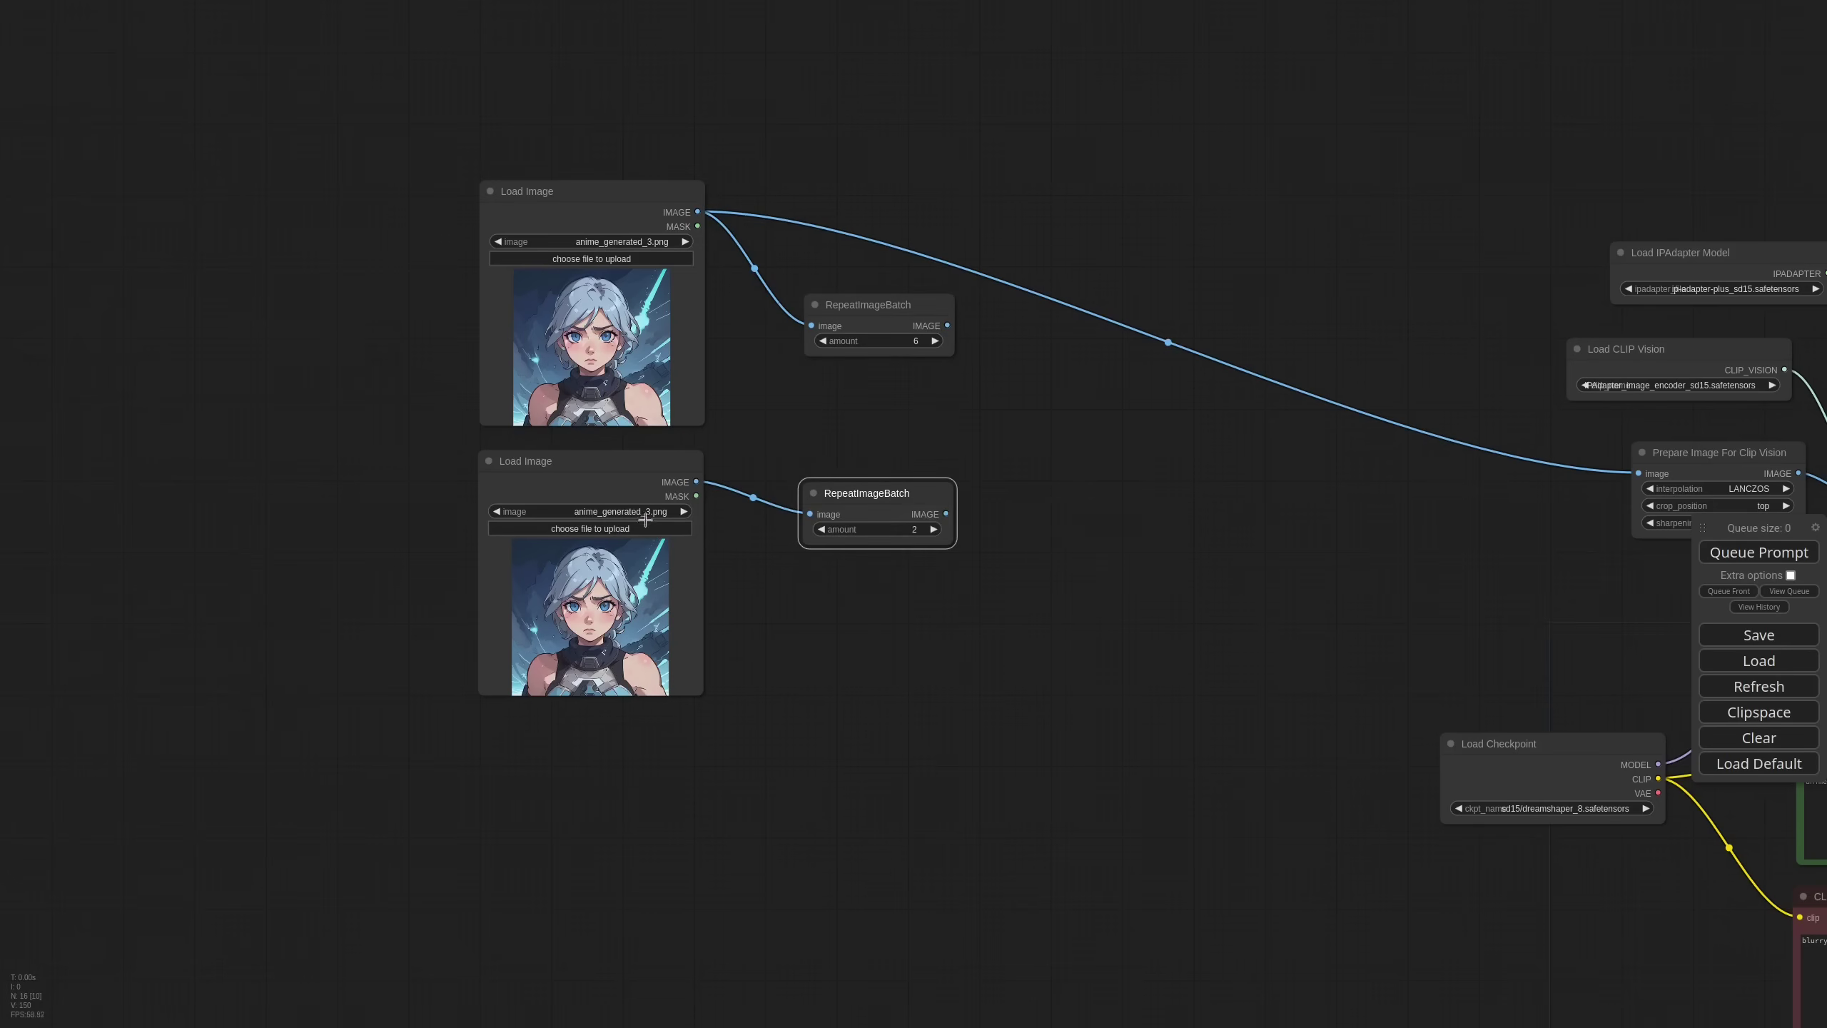
# - Load closed-eyes.png in the second Load Image node and compare it with the open-eyes reference
pyautogui.click(632, 511)
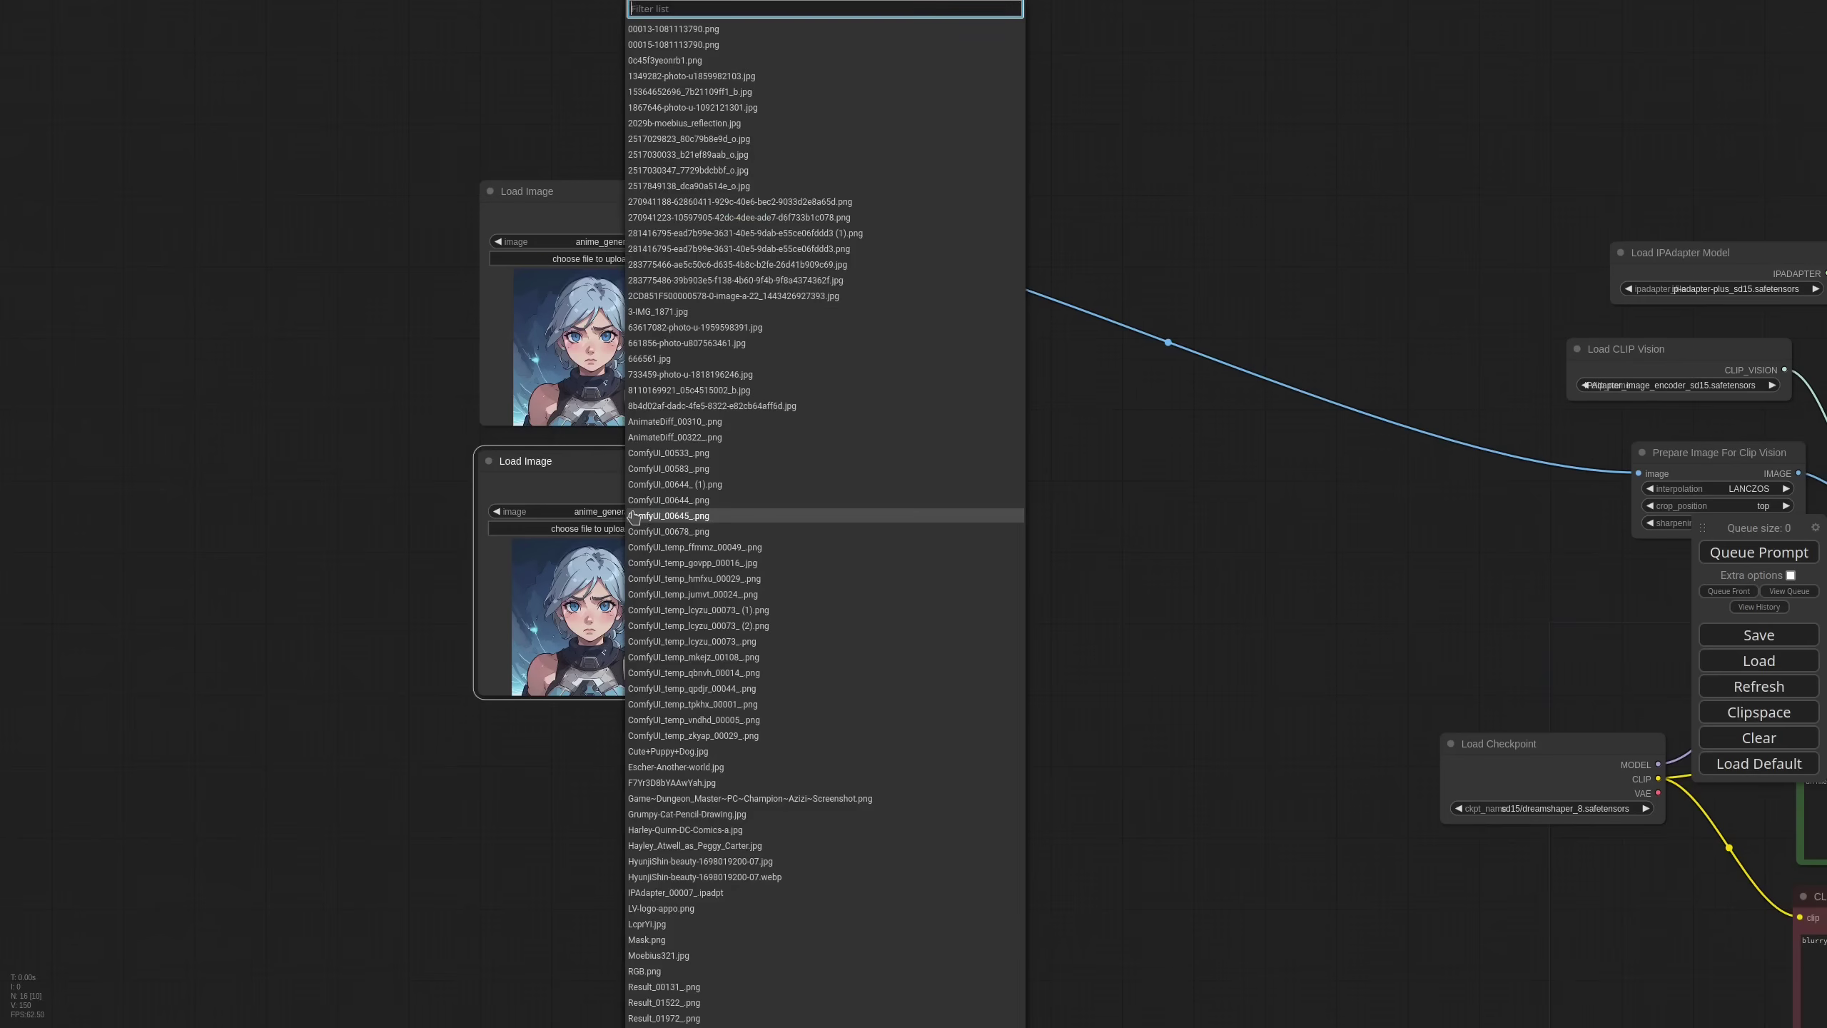
pyautogui.write('clo')
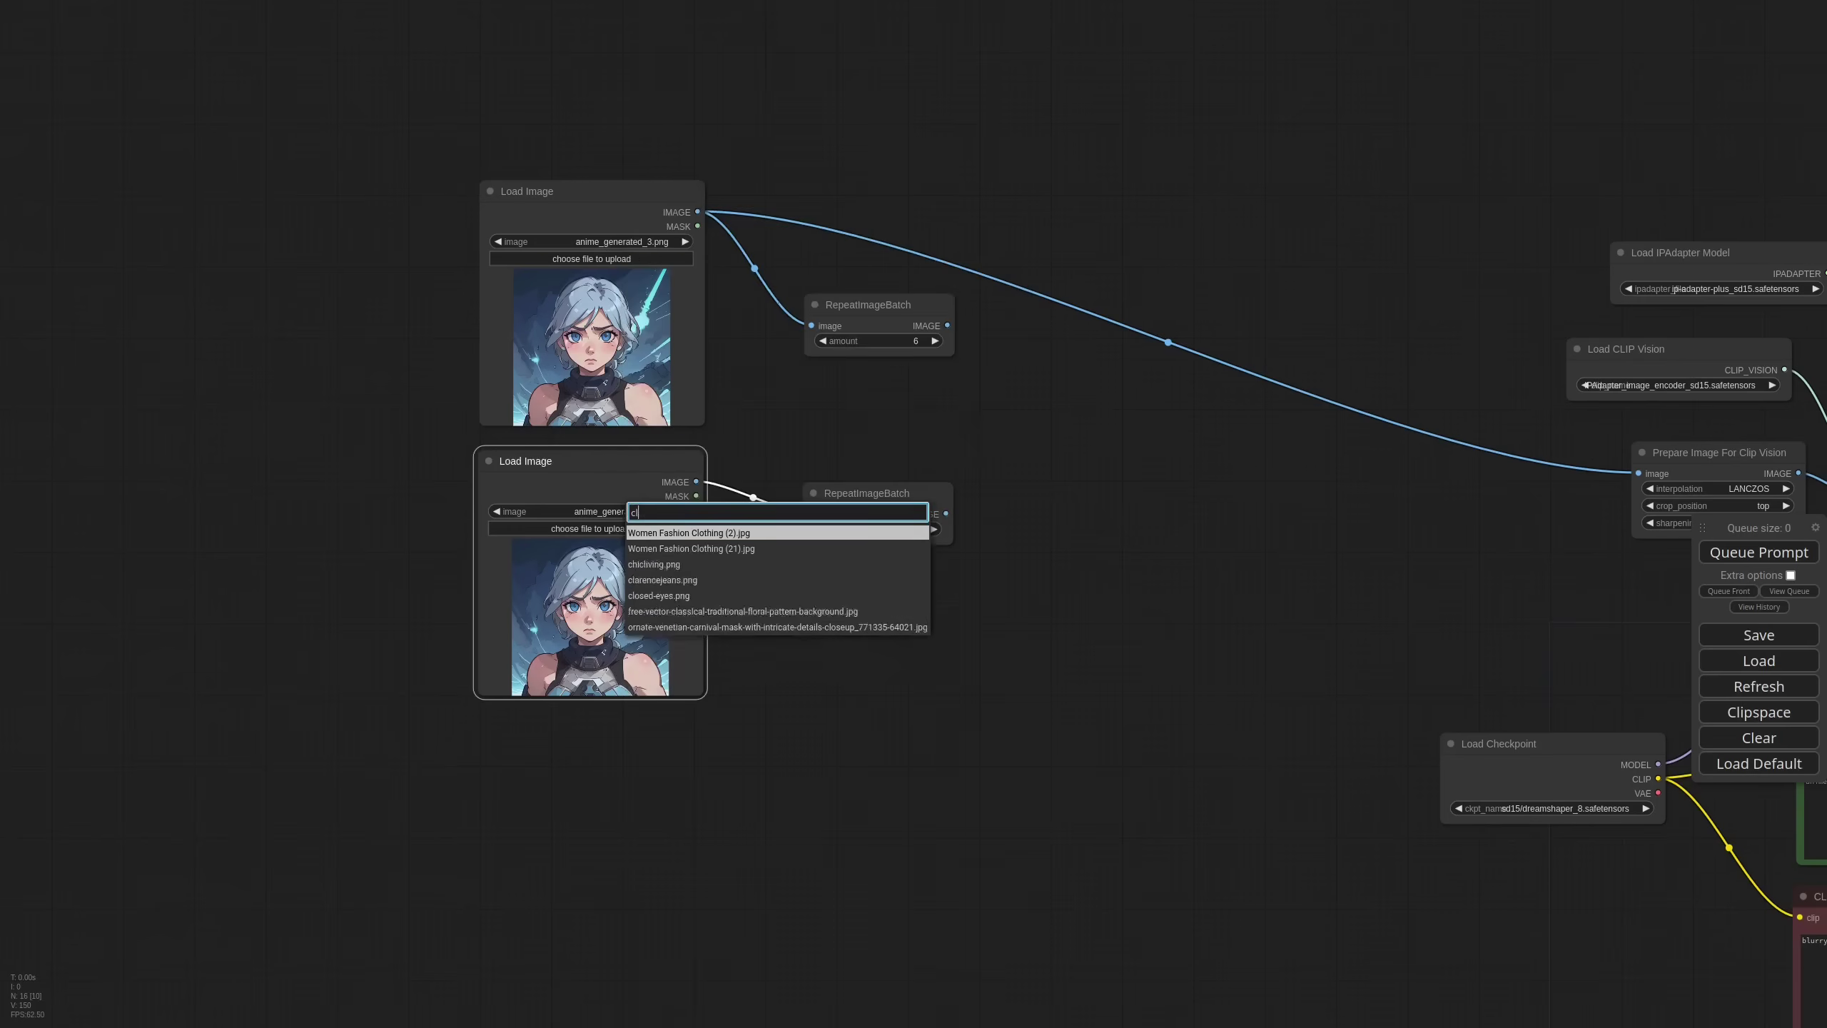
pyautogui.press('Down')
pyautogui.press('Down')
pyautogui.press('Return')
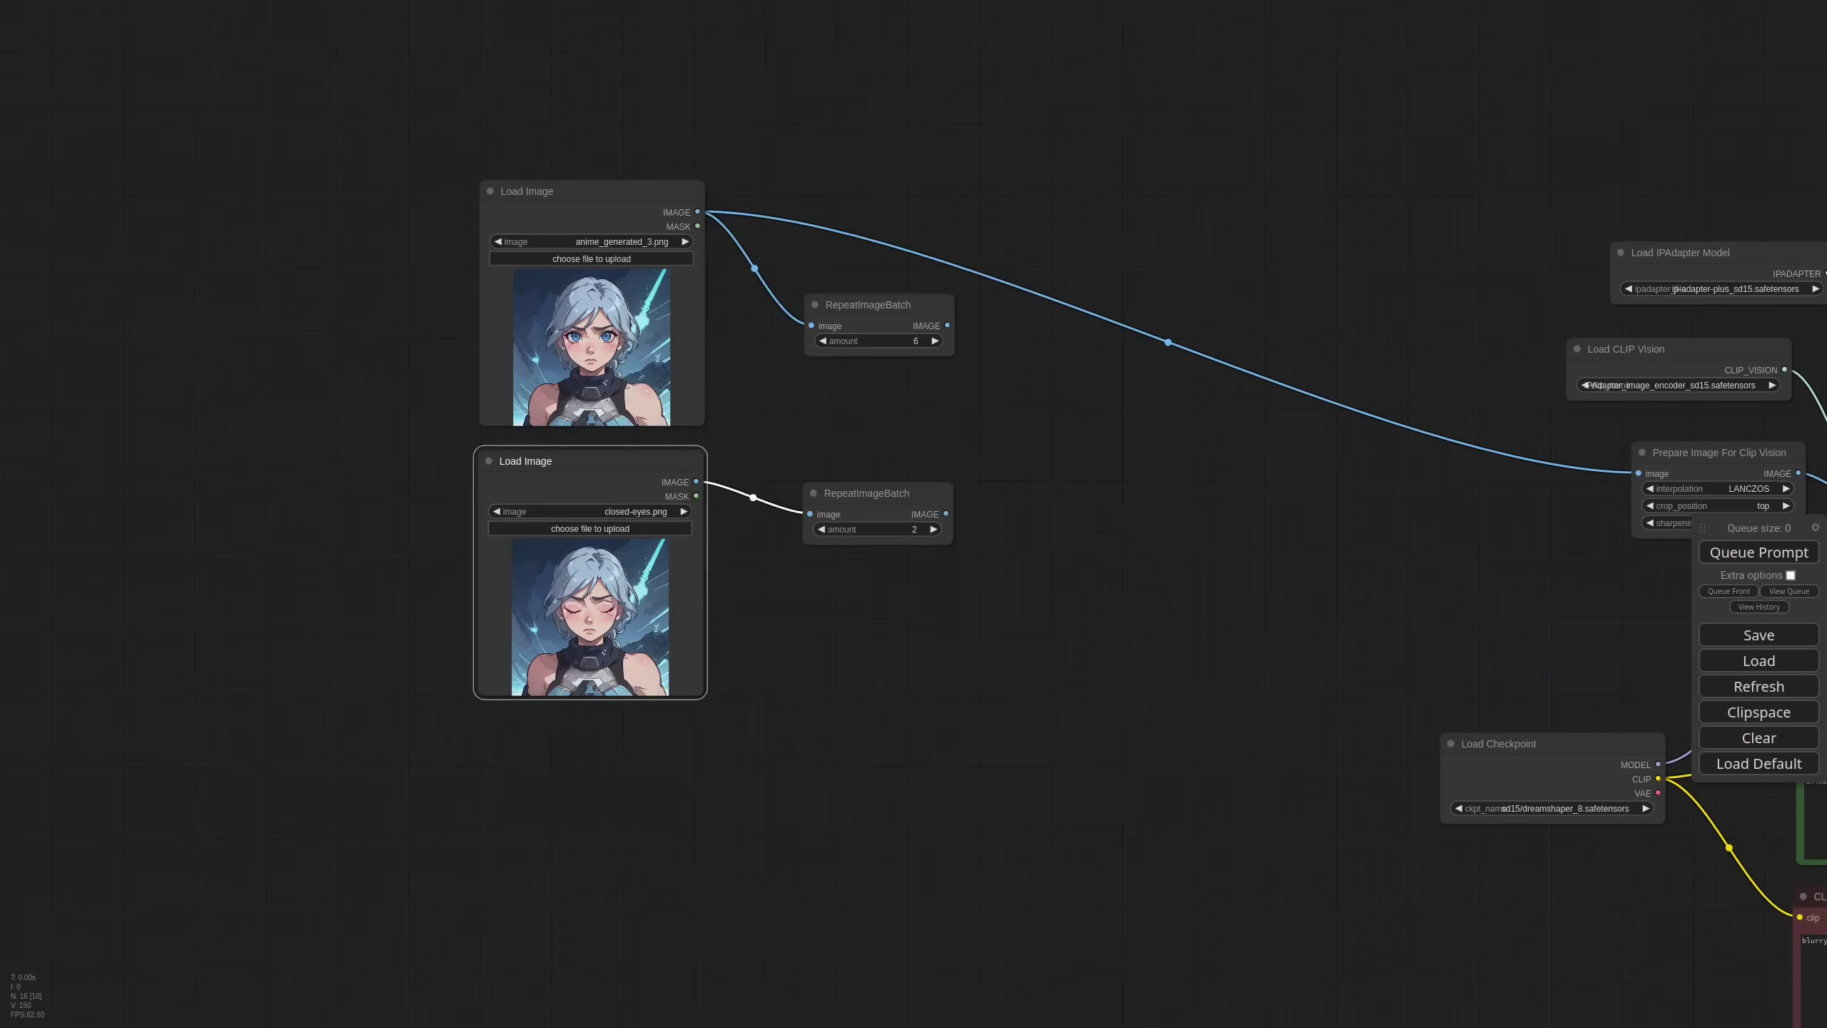
pyautogui.scroll(5, 391, 562)
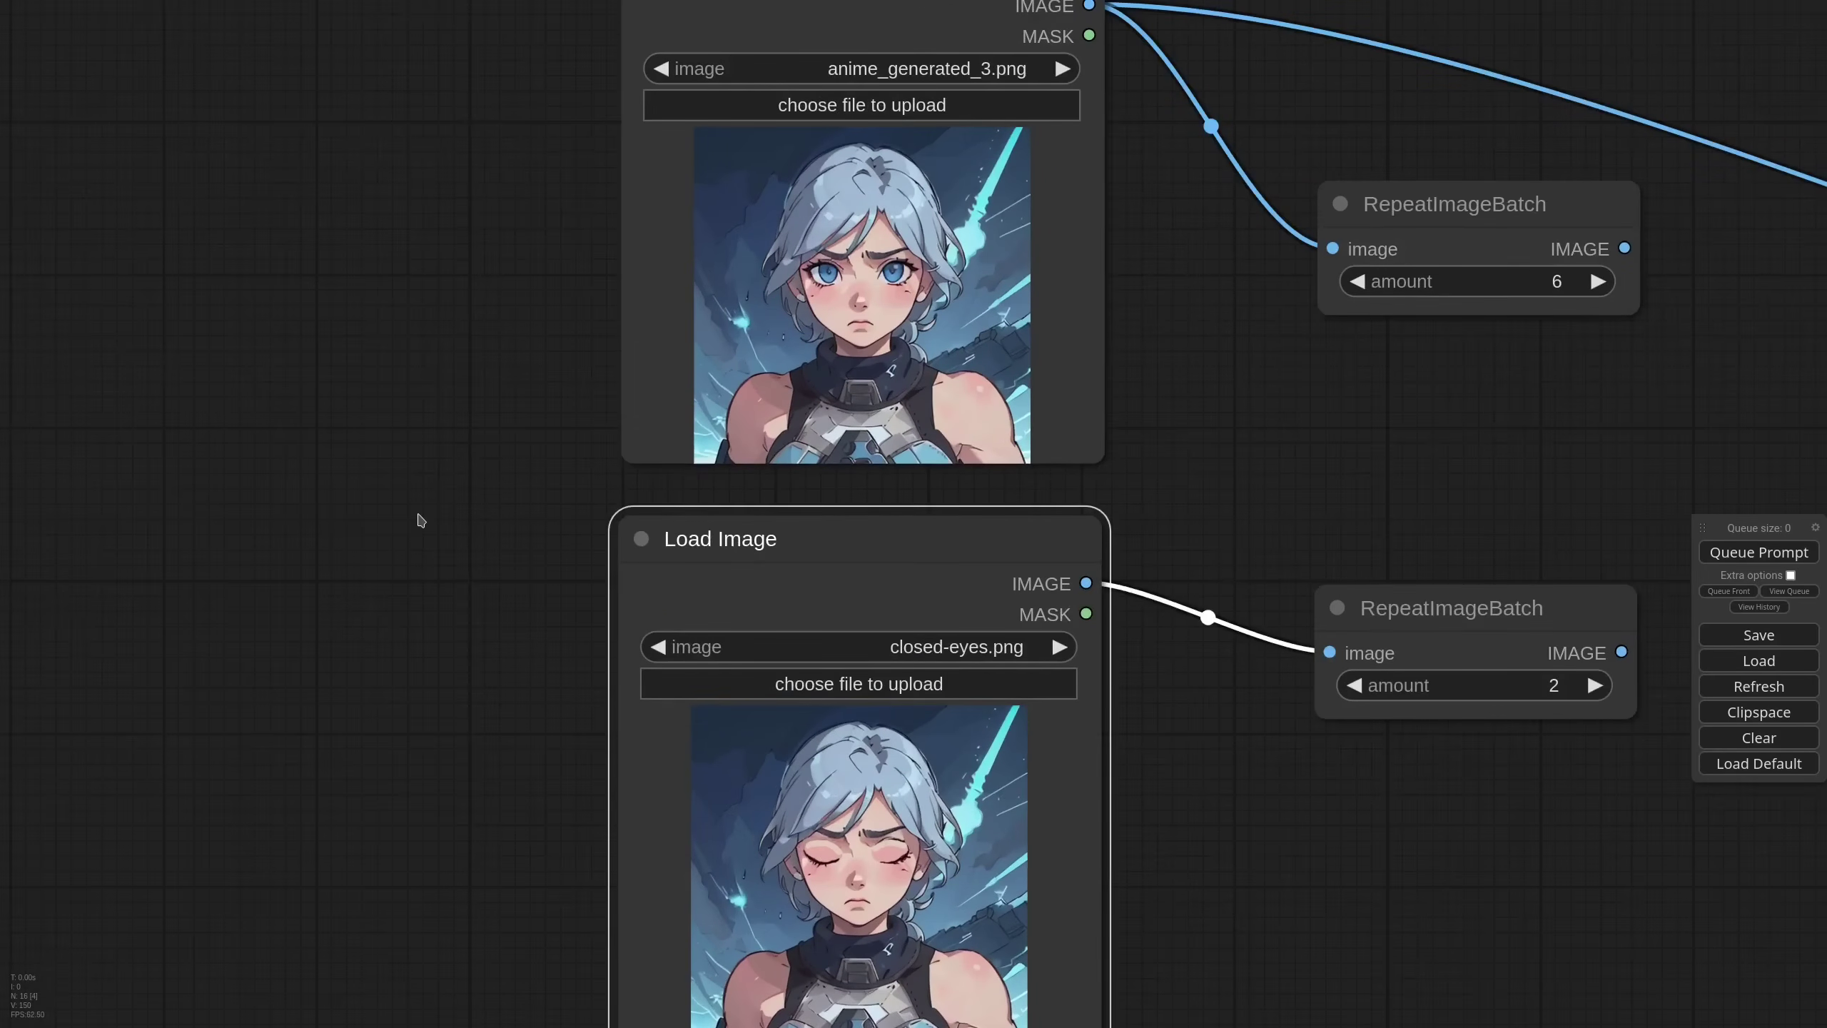
# - Add a Batch Images node and feed its two inputs from the upper and lower RepeatImageBatch nodes
pyautogui.scroll(-5, 422, 521)
pyautogui.moveTo(994, 490); pyautogui.dragTo(630, 543)
pyautogui.scroll(-2, 775, 528)
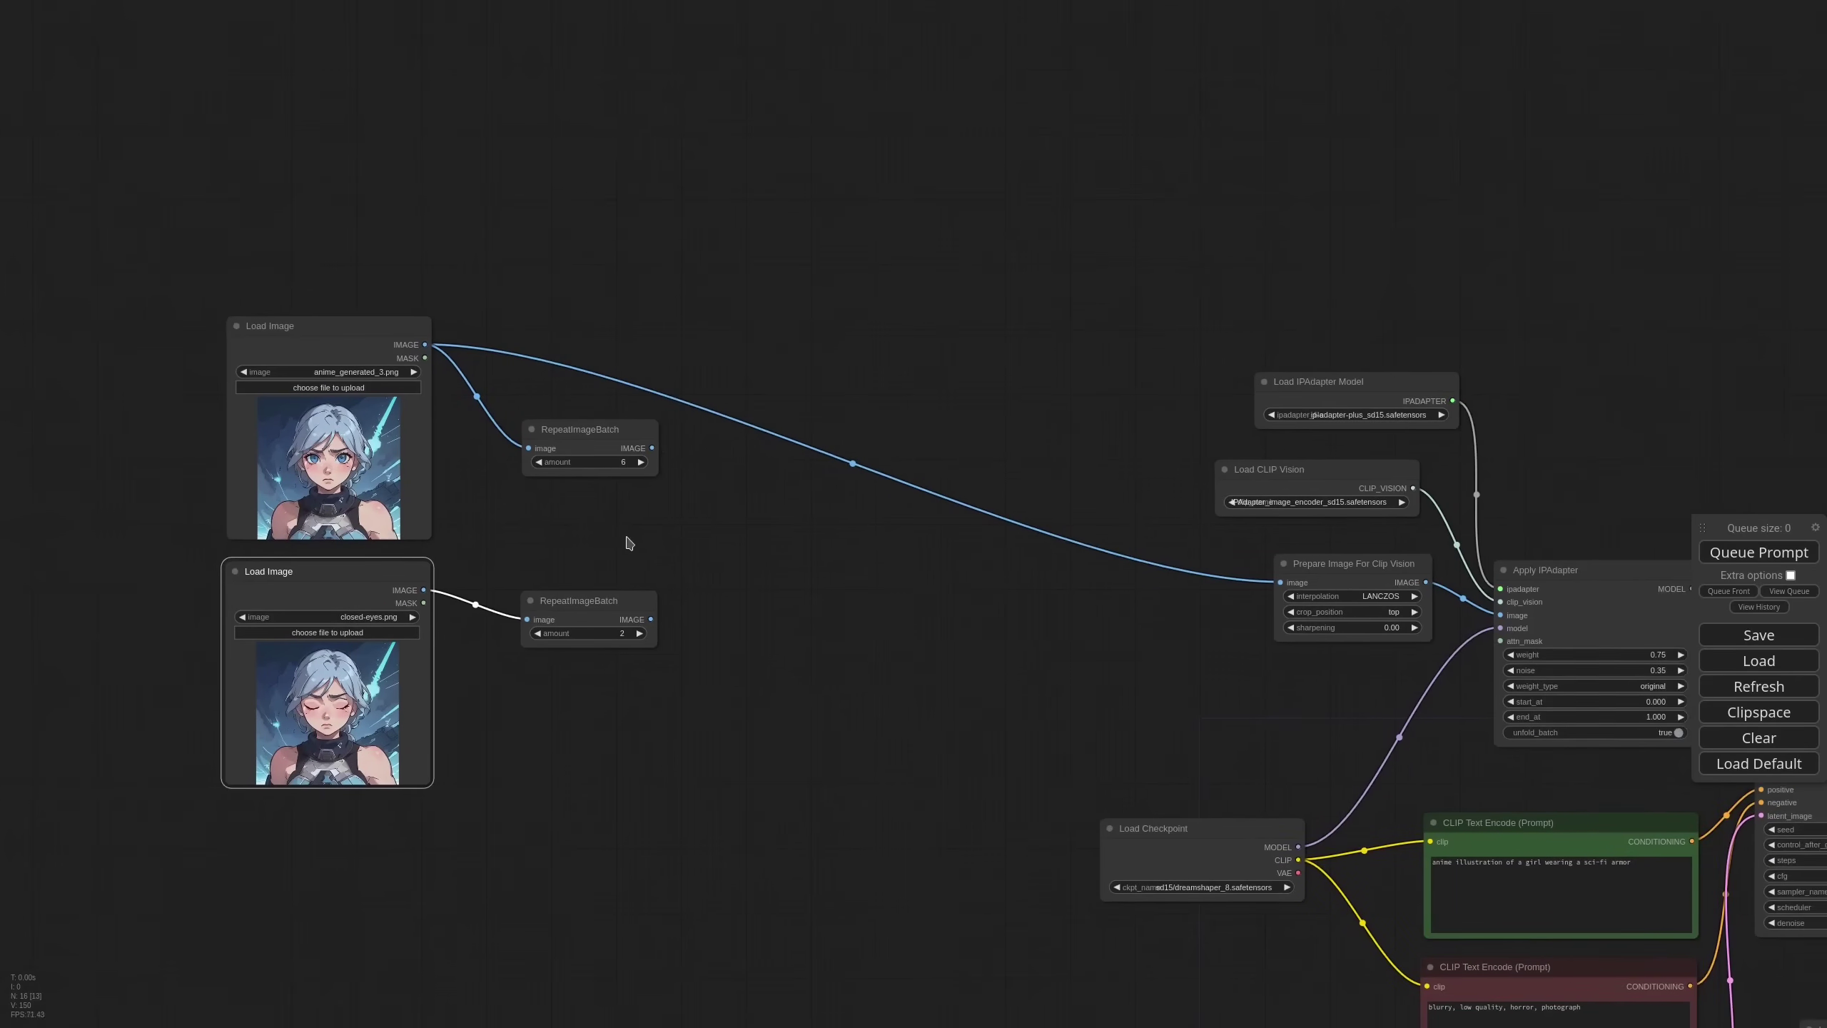
pyautogui.doubleClick(792, 547)
pyautogui.write('imagebatch')
pyautogui.click(870, 569)
pyautogui.moveTo(855, 540); pyautogui.dragTo(772, 533)
pyautogui.moveTo(653, 448); pyautogui.dragTo(714, 549)
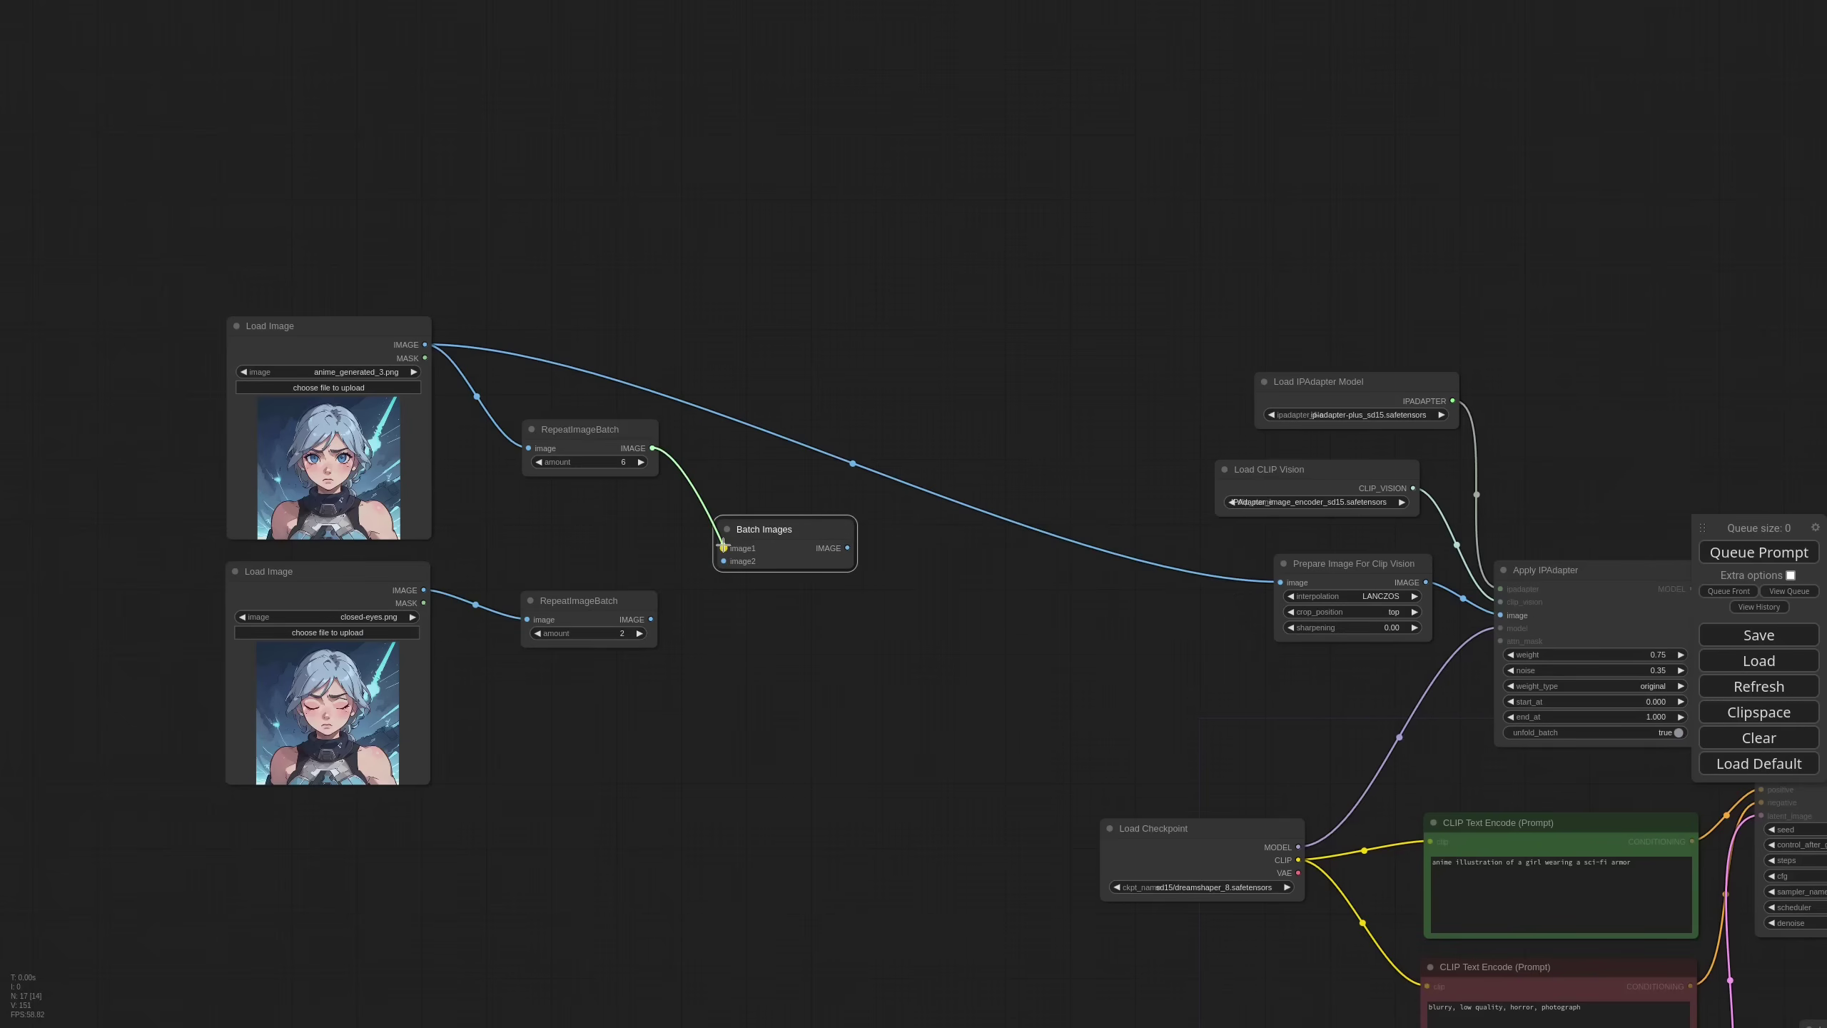
pyautogui.moveTo(651, 618)
pyautogui.mouseDown()
pyautogui.moveTo(723, 563)
pyautogui.moveTo(804, 634)
pyautogui.mouseUp()
# - Add a second Batch Images node below, fed by the same RepeatImageBatch nodes, and a third one combining both batches
pyautogui.scroll(-2, 895, 568)
pyautogui.scroll(3, 803, 633)
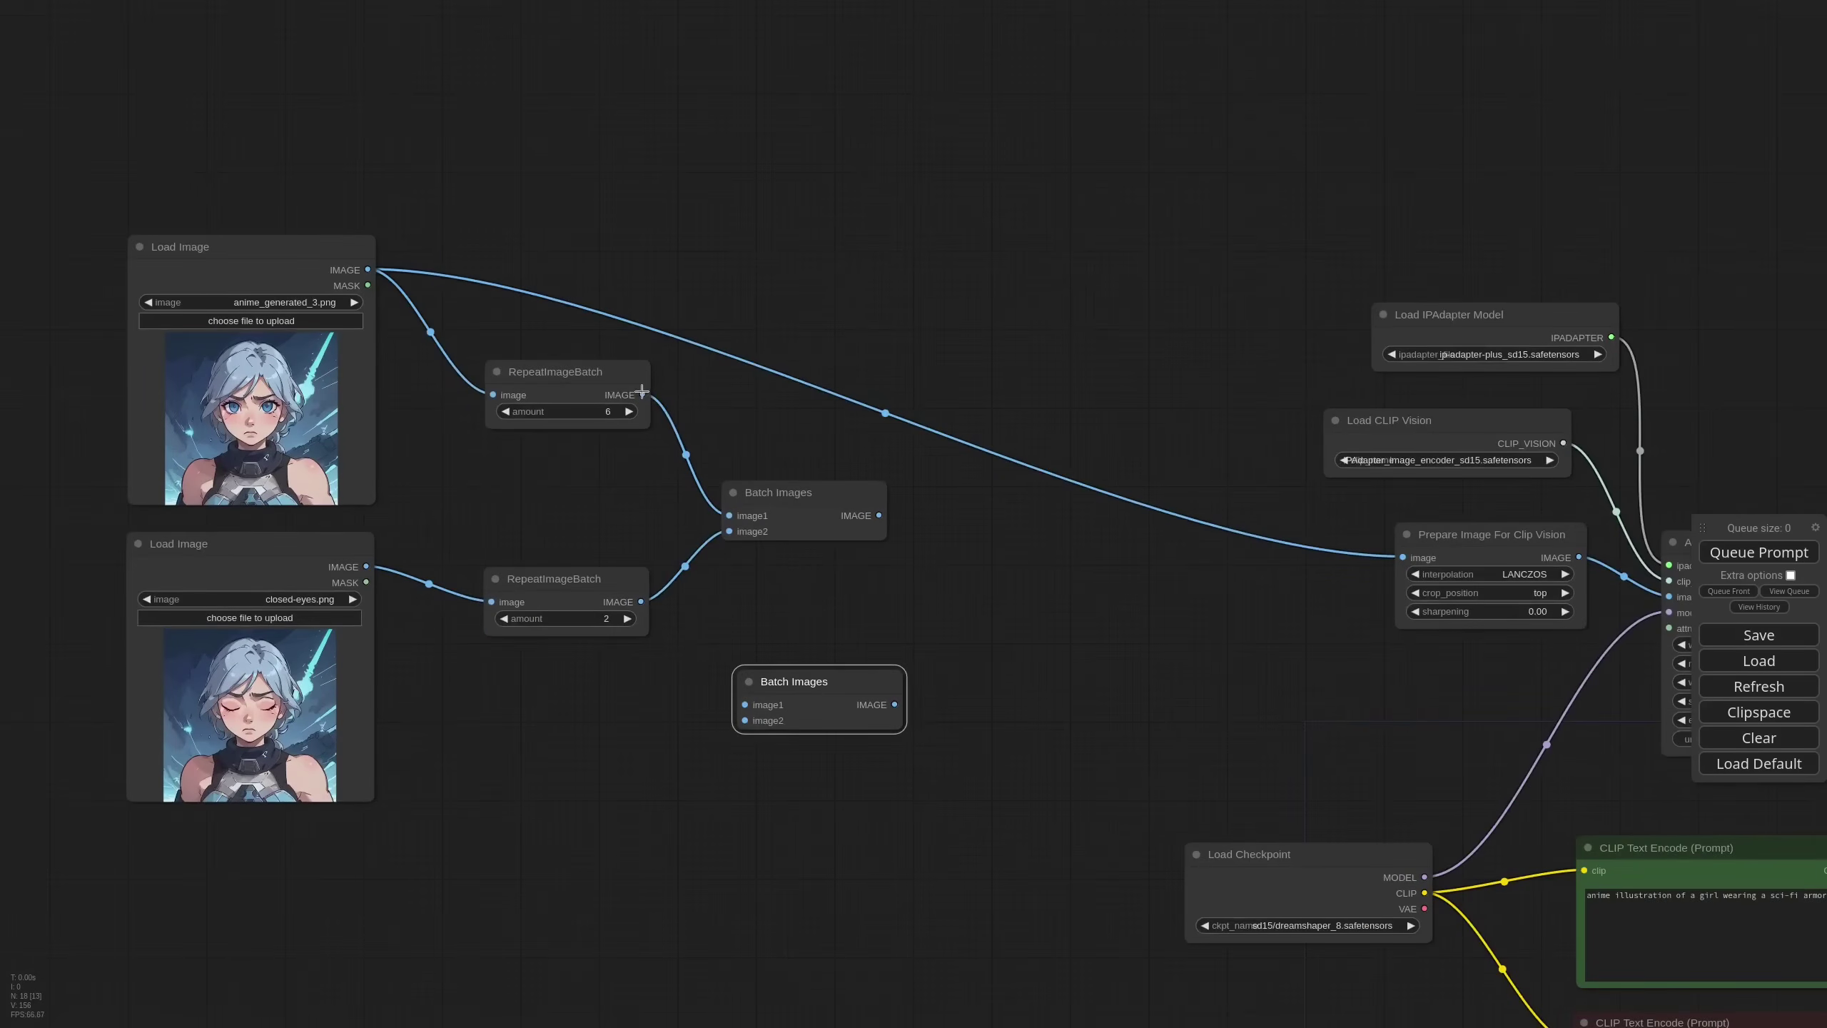
pyautogui.moveTo(745, 666); pyautogui.dragTo(745, 721)
pyautogui.moveTo(811, 685); pyautogui.dragTo(794, 678)
pyautogui.moveTo(780, 509)
pyautogui.keyDown('alt'); pyautogui.mouseDown()
pyautogui.moveTo(892, 614)
pyautogui.moveTo(994, 588)
pyautogui.mouseUp(); pyautogui.keyUp('alt')
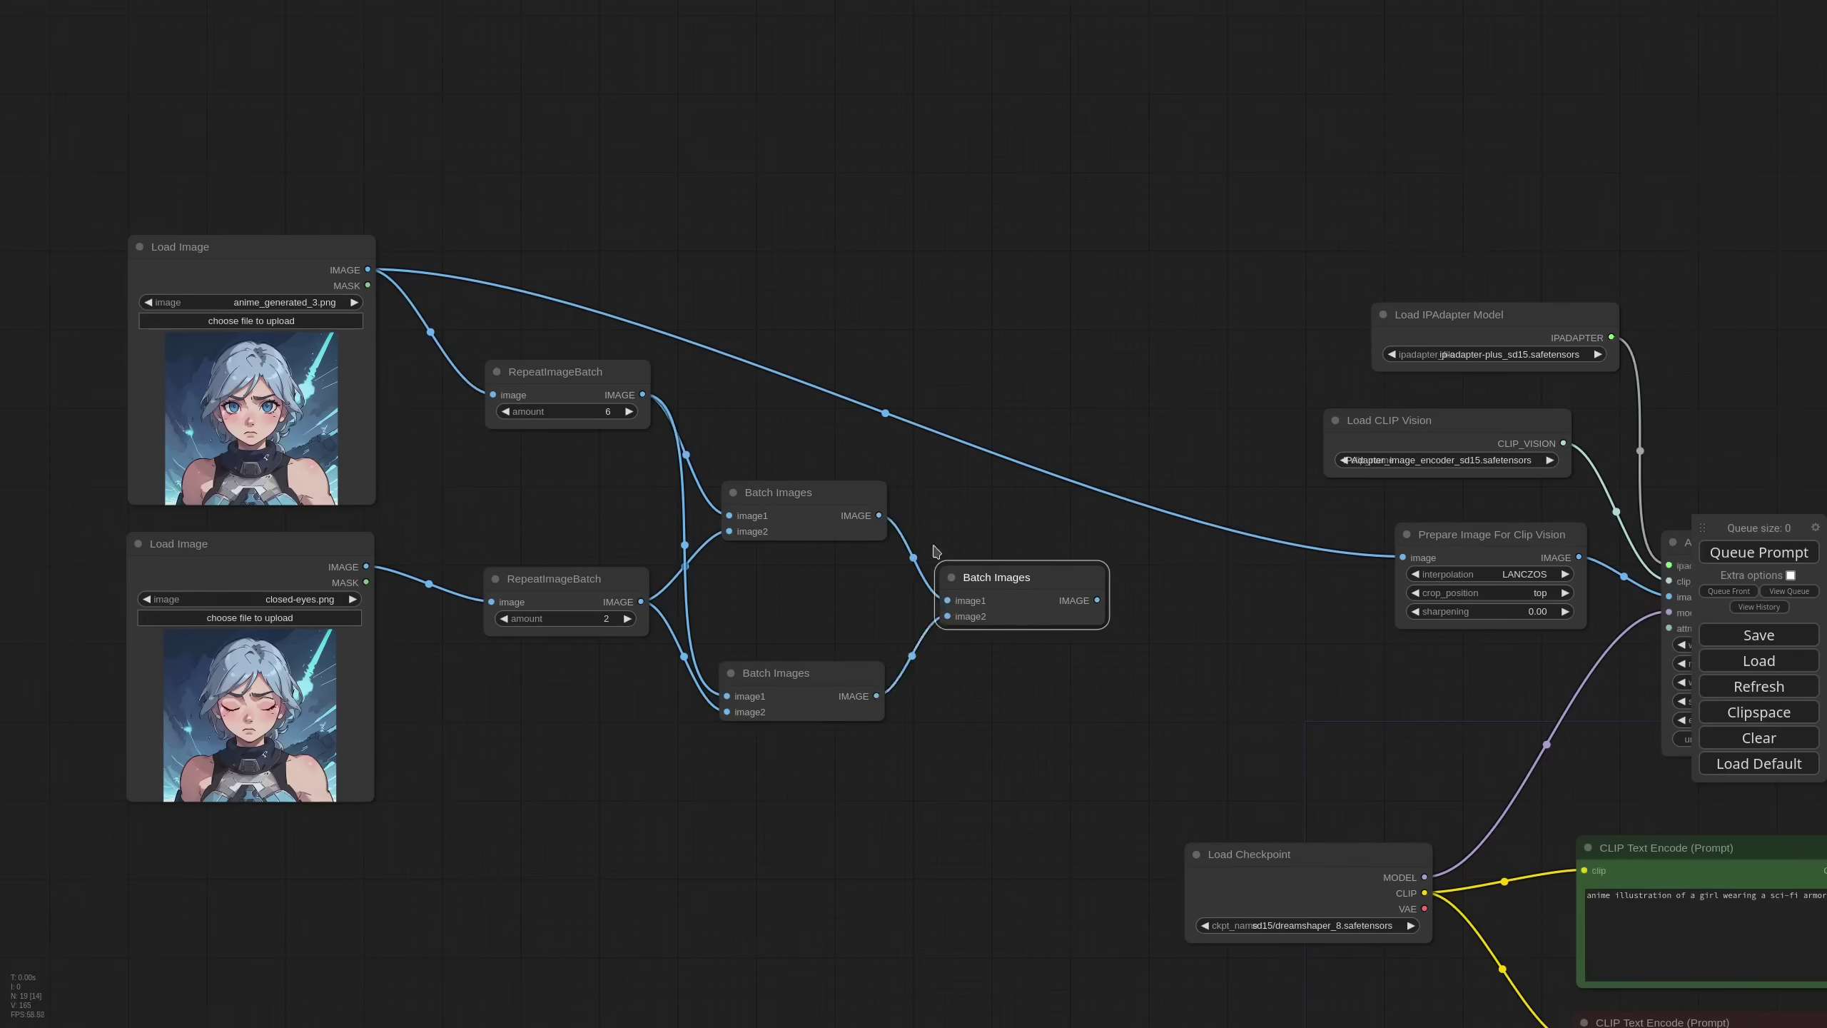
# - Feed the final Batch Images output into Prepare Image For Clip Vision and bring the remaining workflow nodes closer to it
pyautogui.scroll(-5, 919, 518)
pyautogui.scroll(2, 1007, 562)
pyautogui.moveTo(1017, 565); pyautogui.dragTo(1226, 535)
pyautogui.moveTo(963, 680); pyautogui.dragTo(1025, 654)
pyautogui.keyDown('ctrl'); pyautogui.moveTo(1025, 654); pyautogui.dragTo(963, 616); pyautogui.keyUp('ctrl')
pyautogui.moveTo(1053, 706); pyautogui.dragTo(1267, 829)
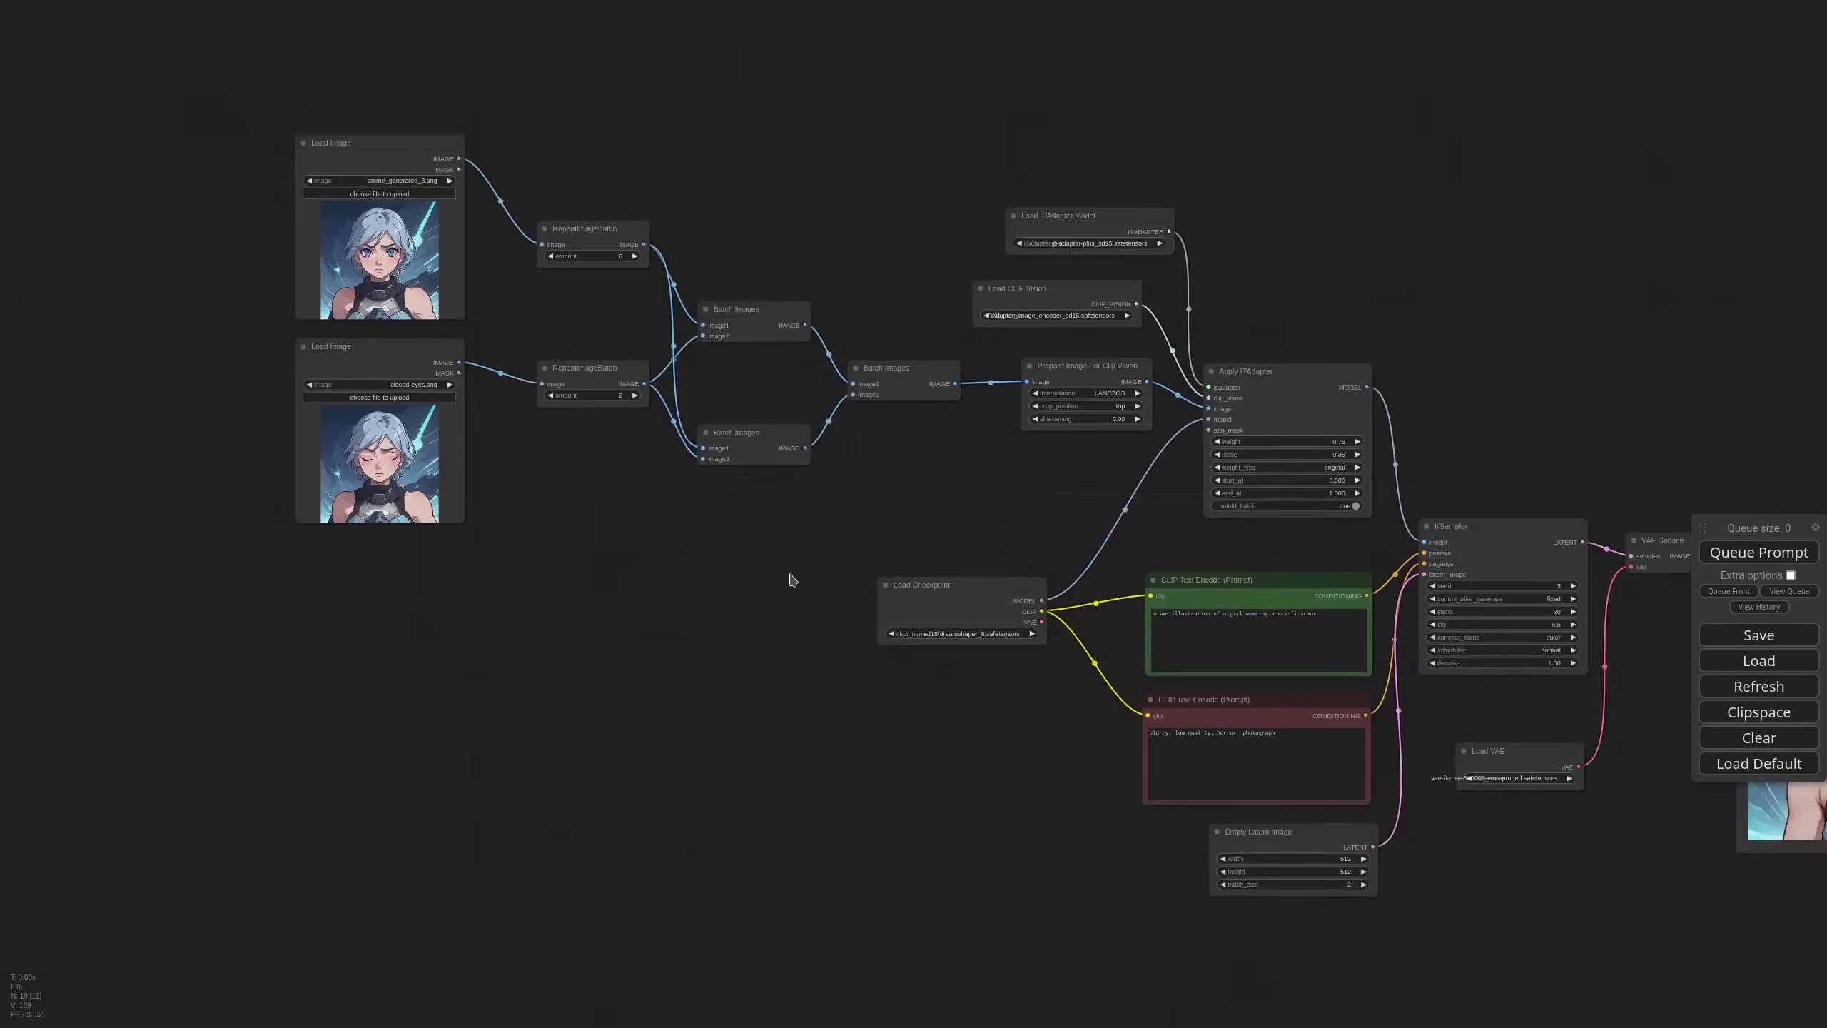
pyautogui.scroll(6, 1382, 624)
pyautogui.click(1370, 610)
pyautogui.moveTo(1371, 611)
pyautogui.mouseDown()
pyautogui.moveTo(1363, 636)
pyautogui.moveTo(1370, 613)
pyautogui.mouseUp()
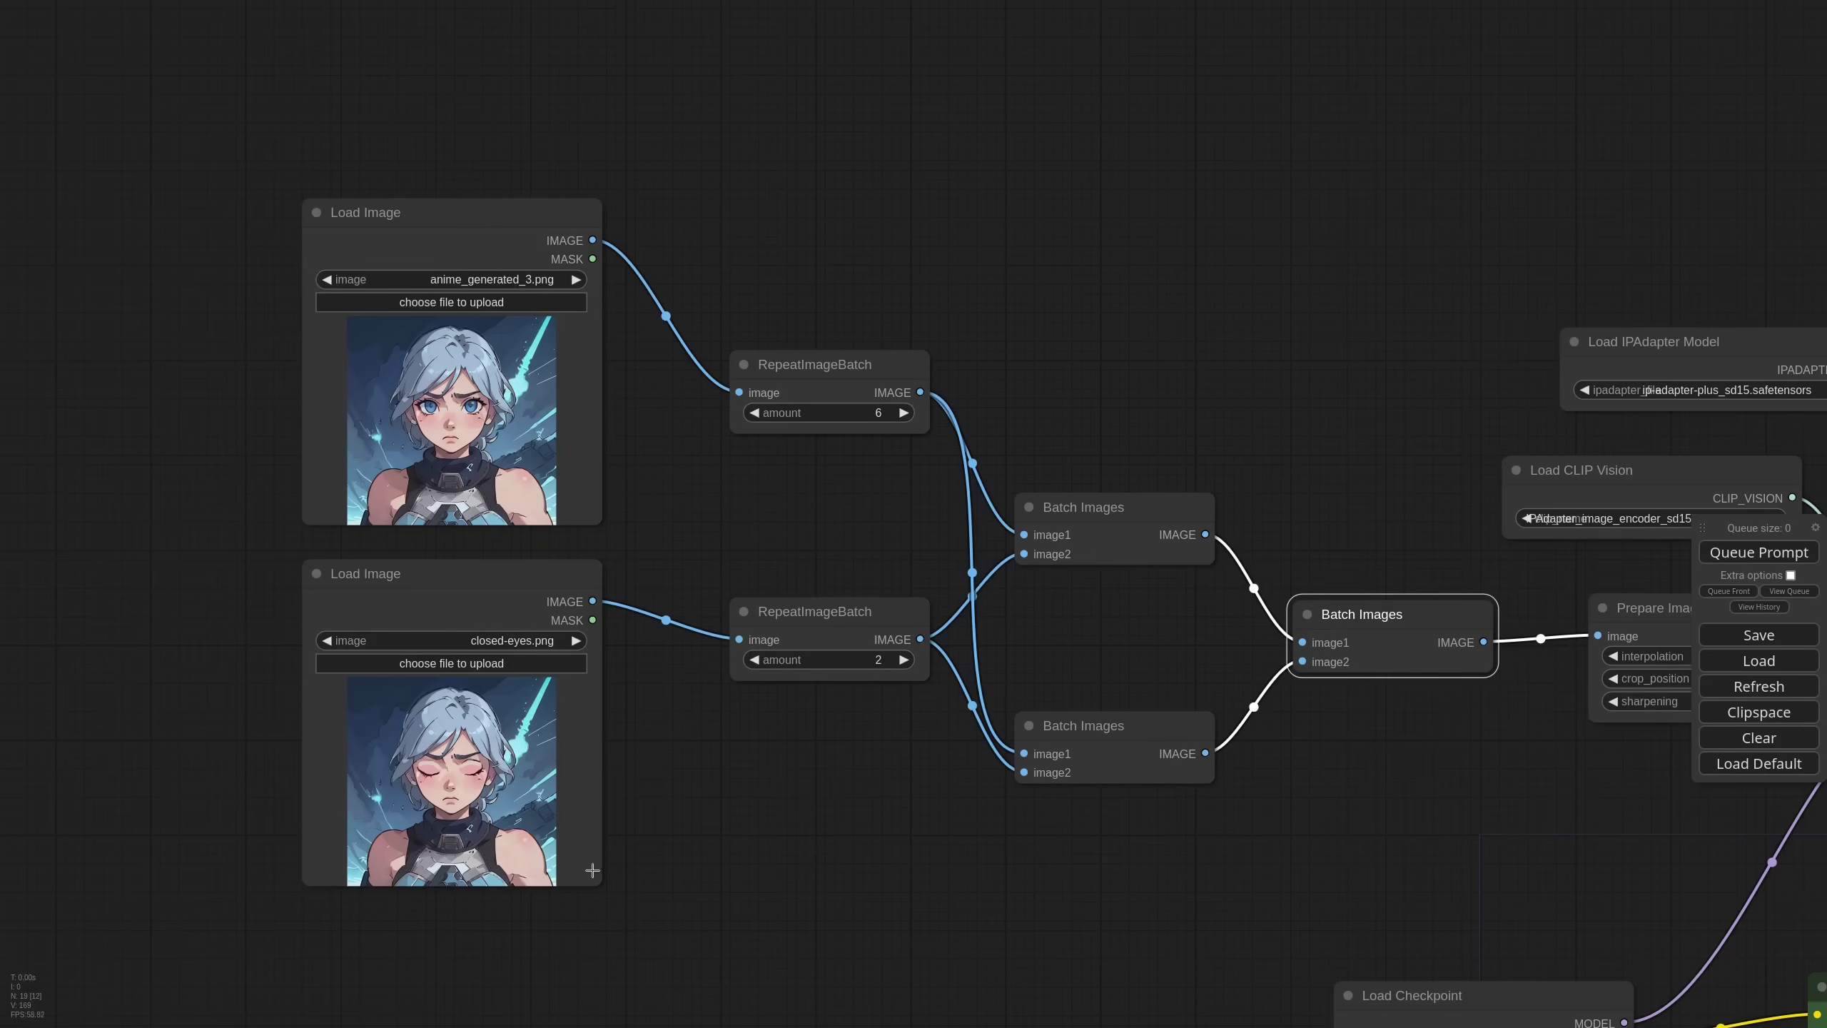
pyautogui.click(520, 815)
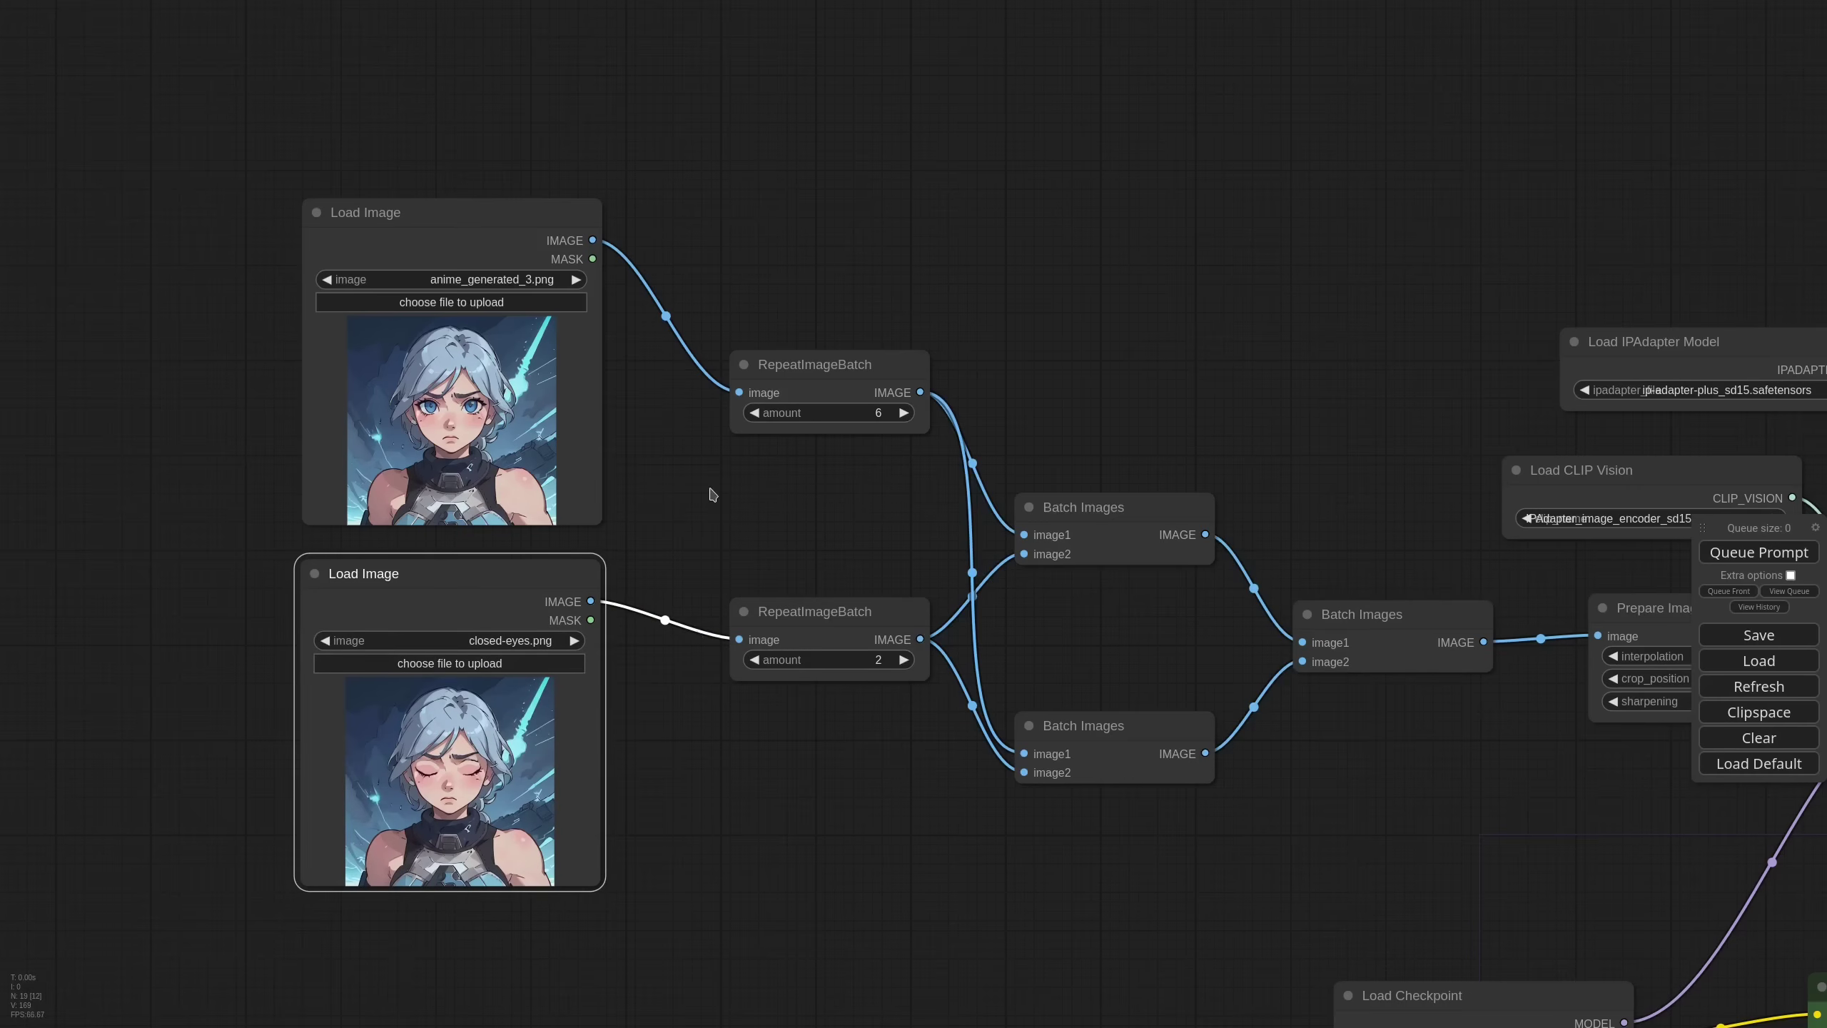
# - Add an AnimateDiff Loader below the checkpoint and route the model through it from Load Checkpoint to Apply IPAdapter
pyautogui.scroll(-10, 712, 495)
pyautogui.moveTo(1085, 653); pyautogui.dragTo(834, 769)
pyautogui.doubleClick(748, 701)
pyautogui.write('animatedi')
pyautogui.click(777, 737)
pyautogui.moveTo(854, 360); pyautogui.dragTo(808, 779)
pyautogui.moveTo(935, 779); pyautogui.dragTo(854, 361)
pyautogui.moveTo(885, 769); pyautogui.dragTo(746, 684)
# - Set the AnimateDiff Loader's model to mm_sd_v15_v2.ckpt with apply_v2_models_properly set to true
pyautogui.scroll(13, 759, 792)
pyautogui.click(807, 586)
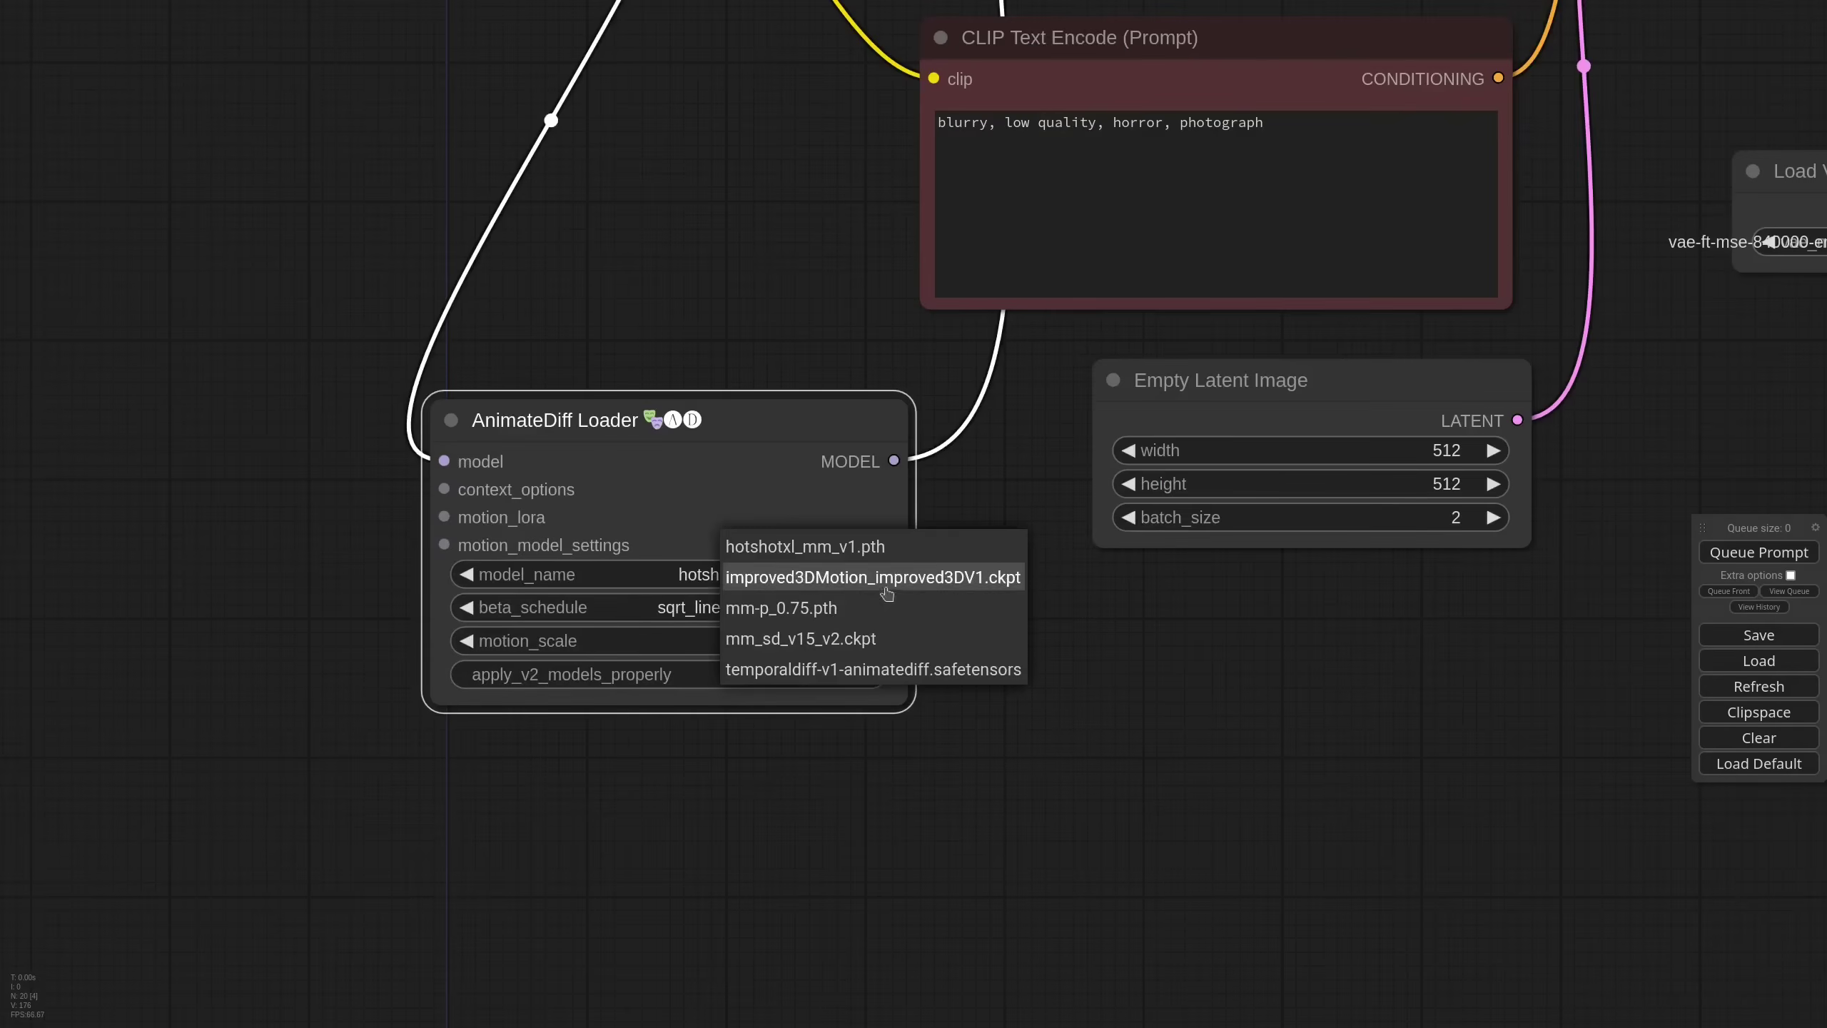
pyautogui.click(916, 640)
pyautogui.click(833, 675)
# - Set the Empty Latent Image batch_size to 16
pyautogui.scroll(-5, 833, 674)
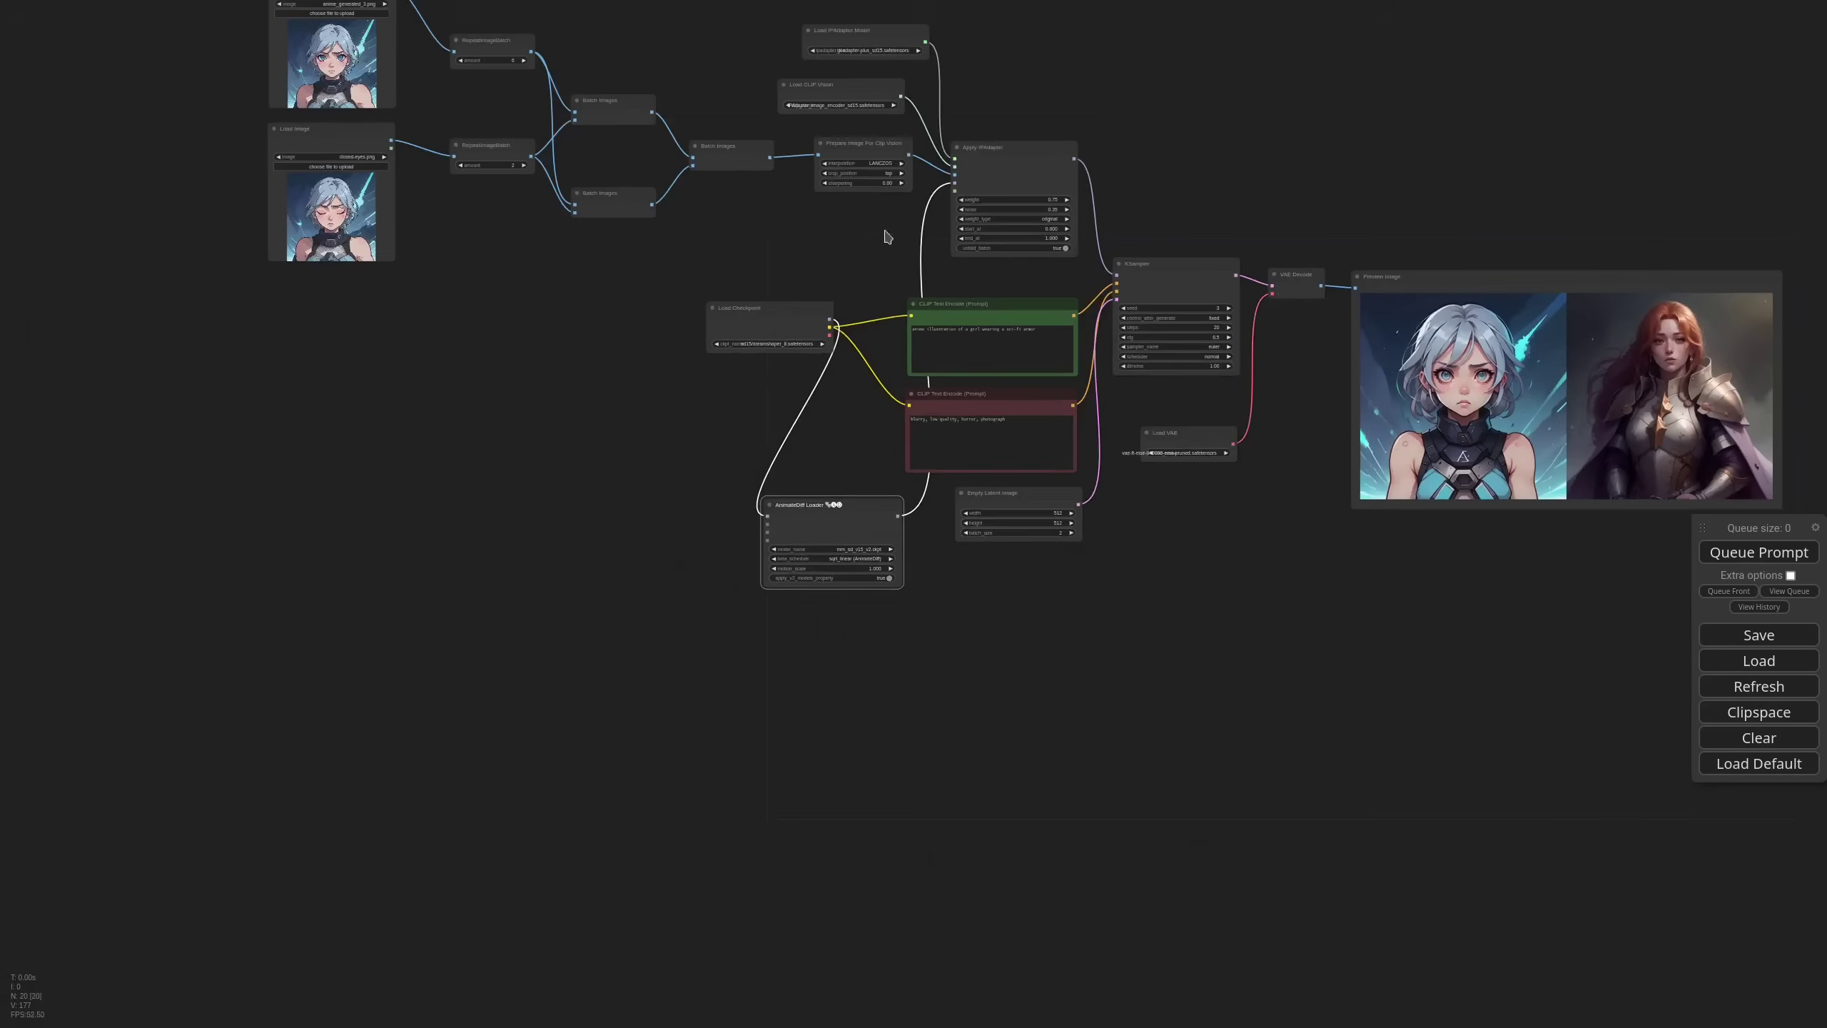
pyautogui.scroll(5, 928, 637)
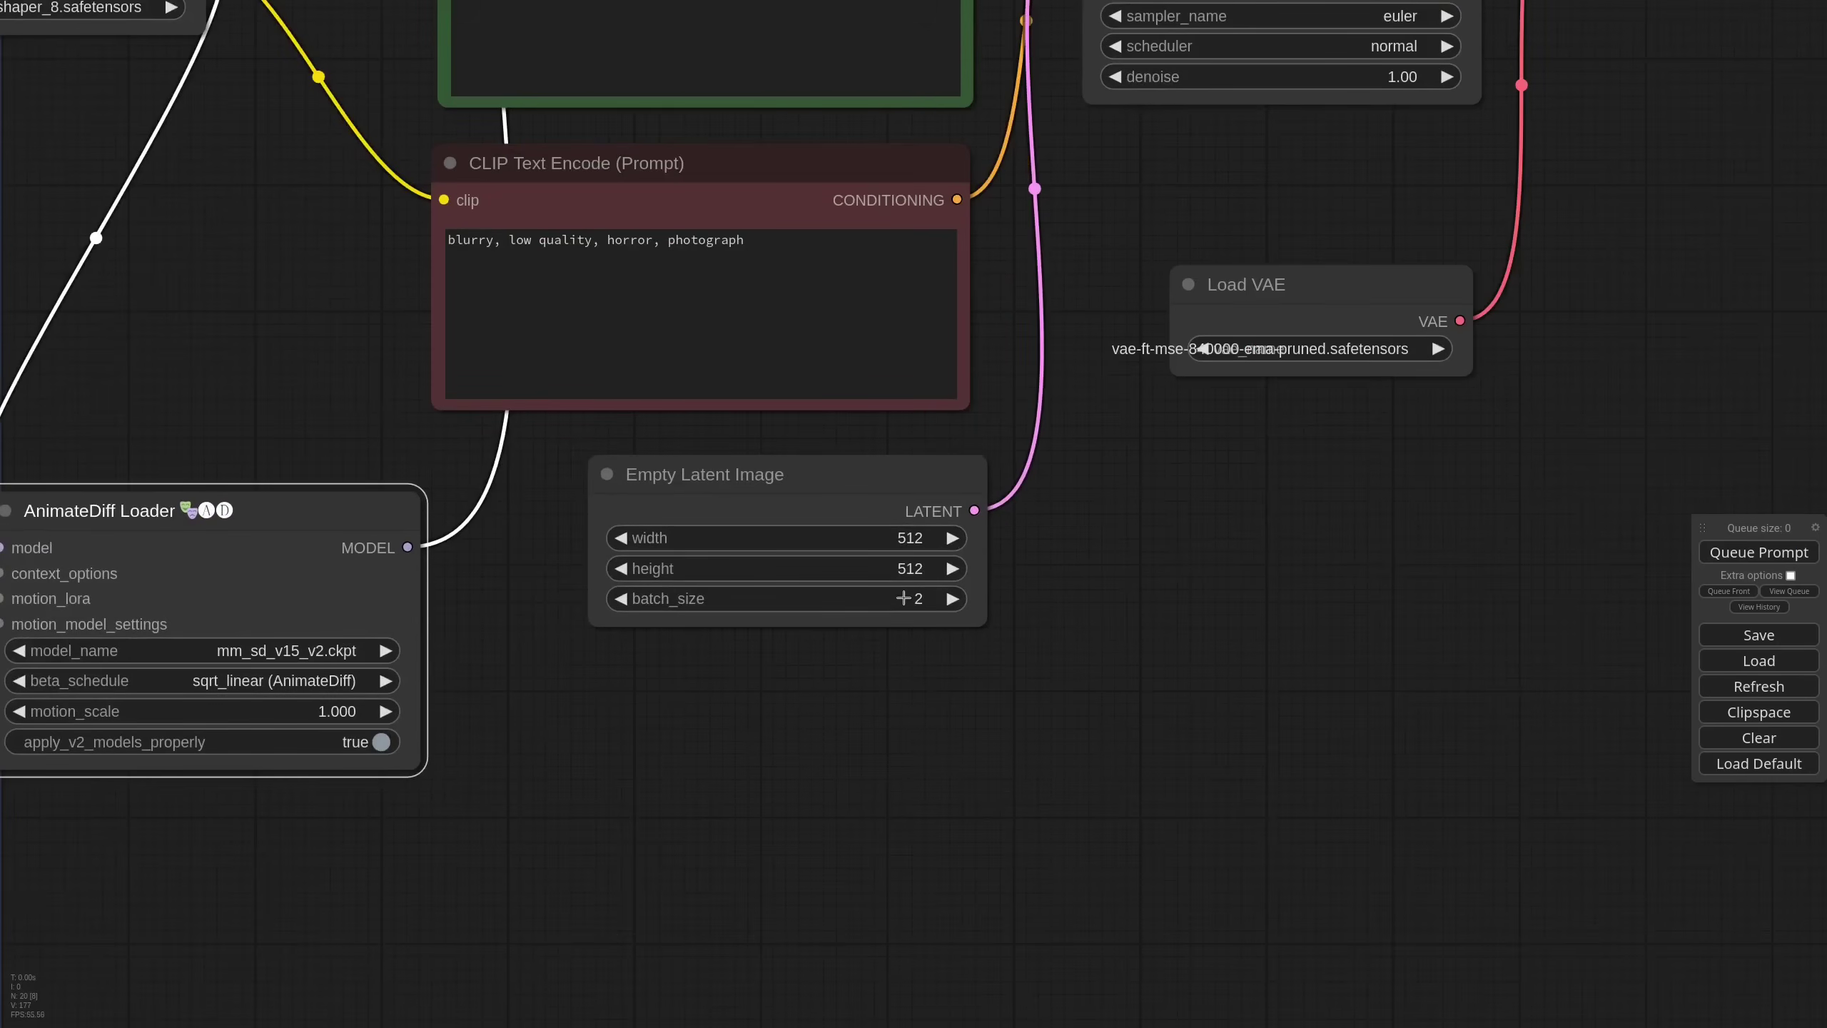
pyautogui.click(903, 599)
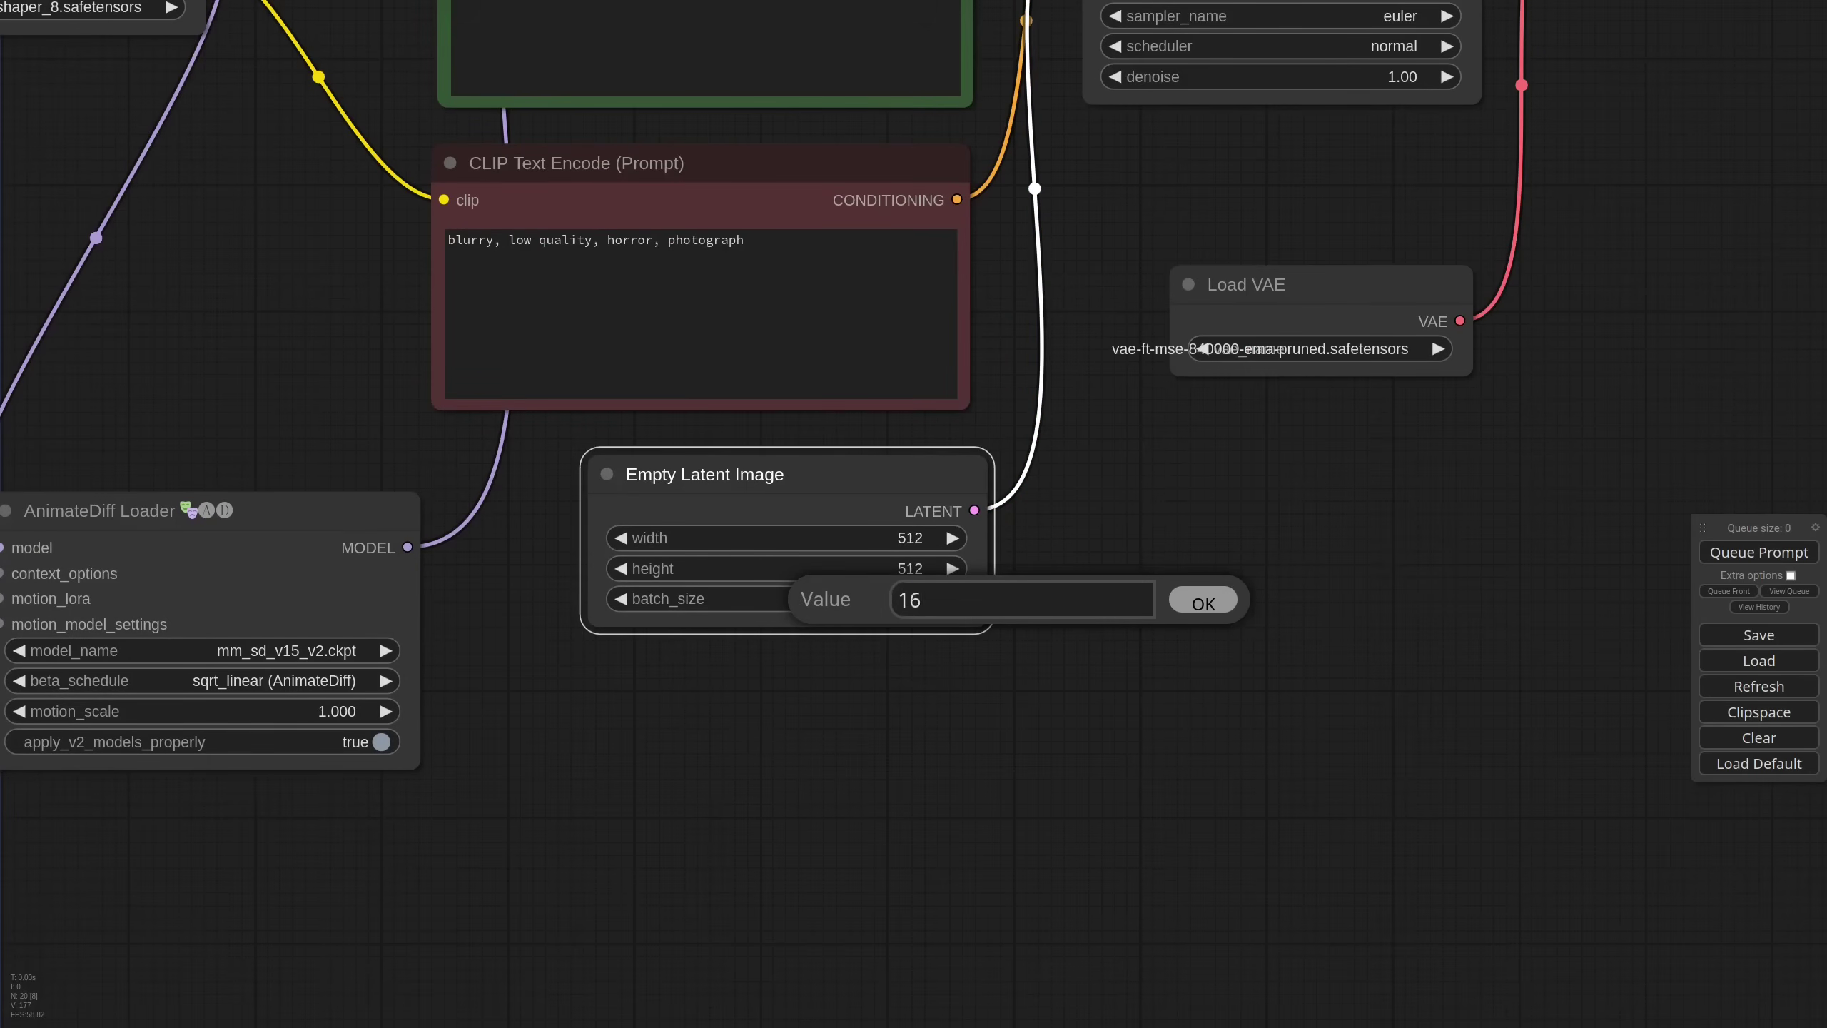
pyautogui.write('16')
pyautogui.press('Return')
# - Replace the Preview Image node with a Video Combine node fed by VAE Decode and set its format to video/webm
pyautogui.scroll(-5, 1121, 489)
pyautogui.doubleClick(933, 378)
pyautogui.write('video')
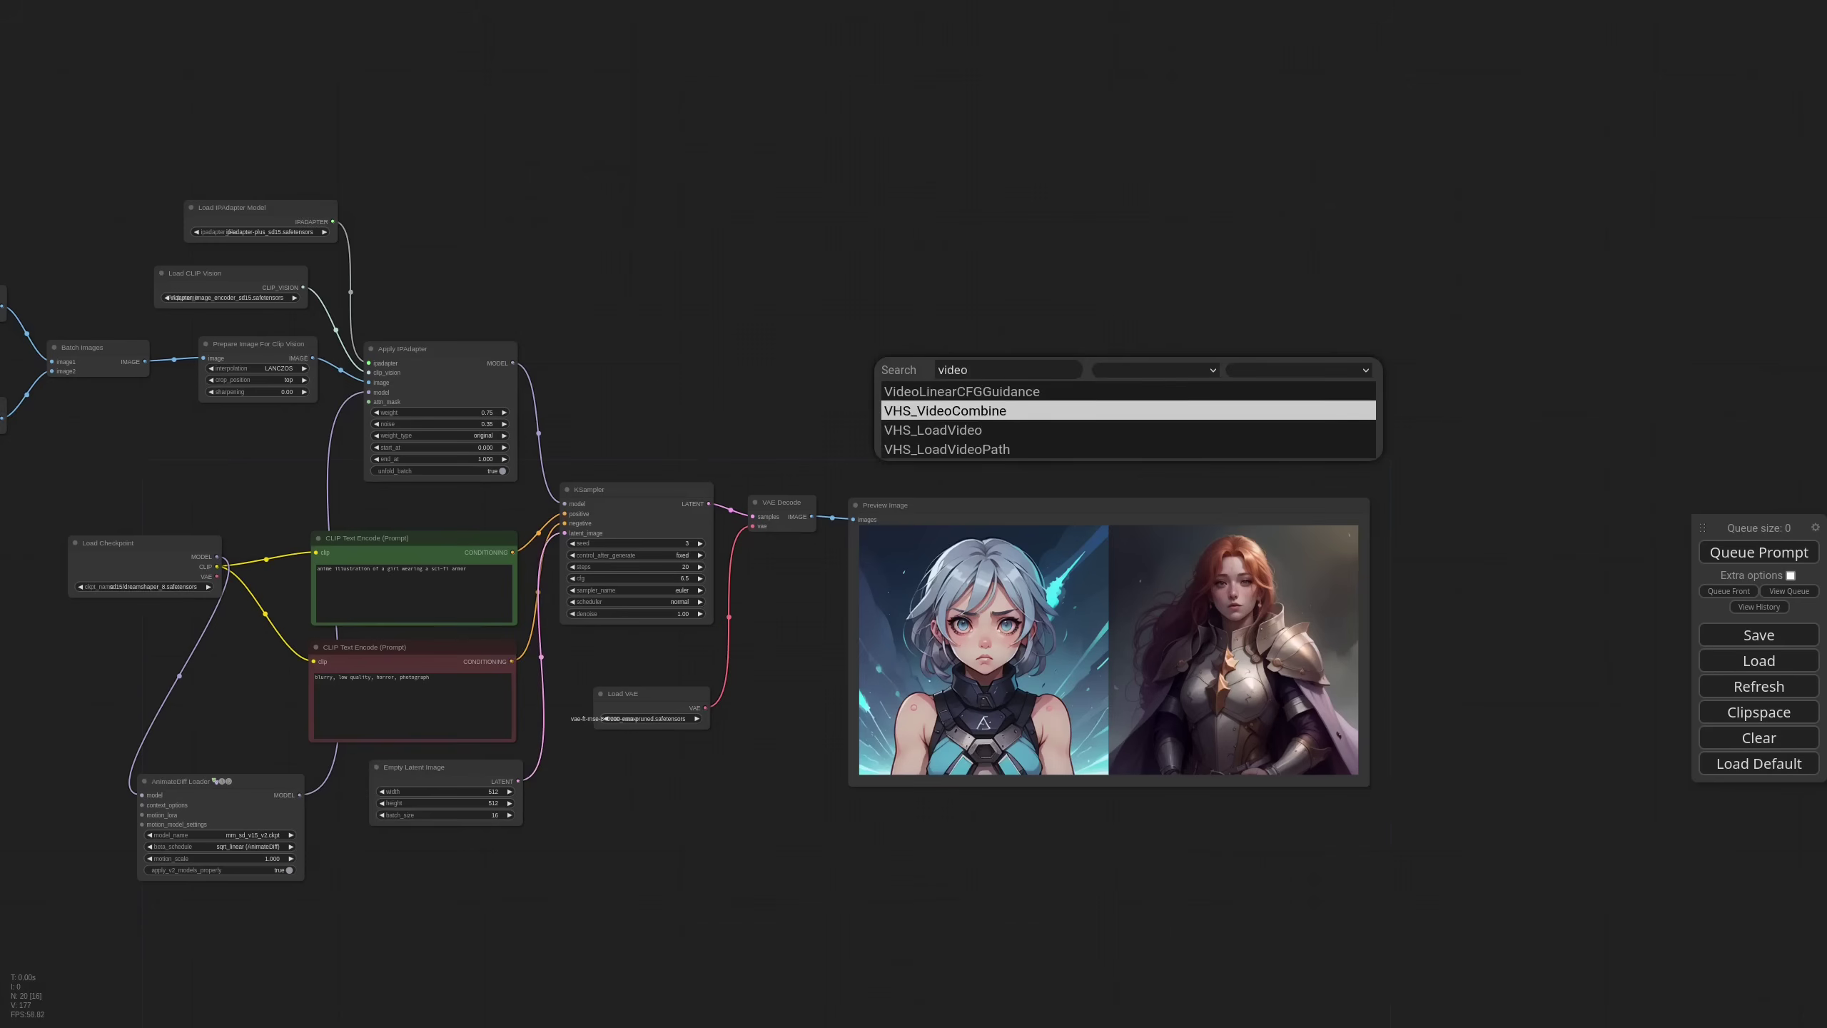
pyautogui.press('Return')
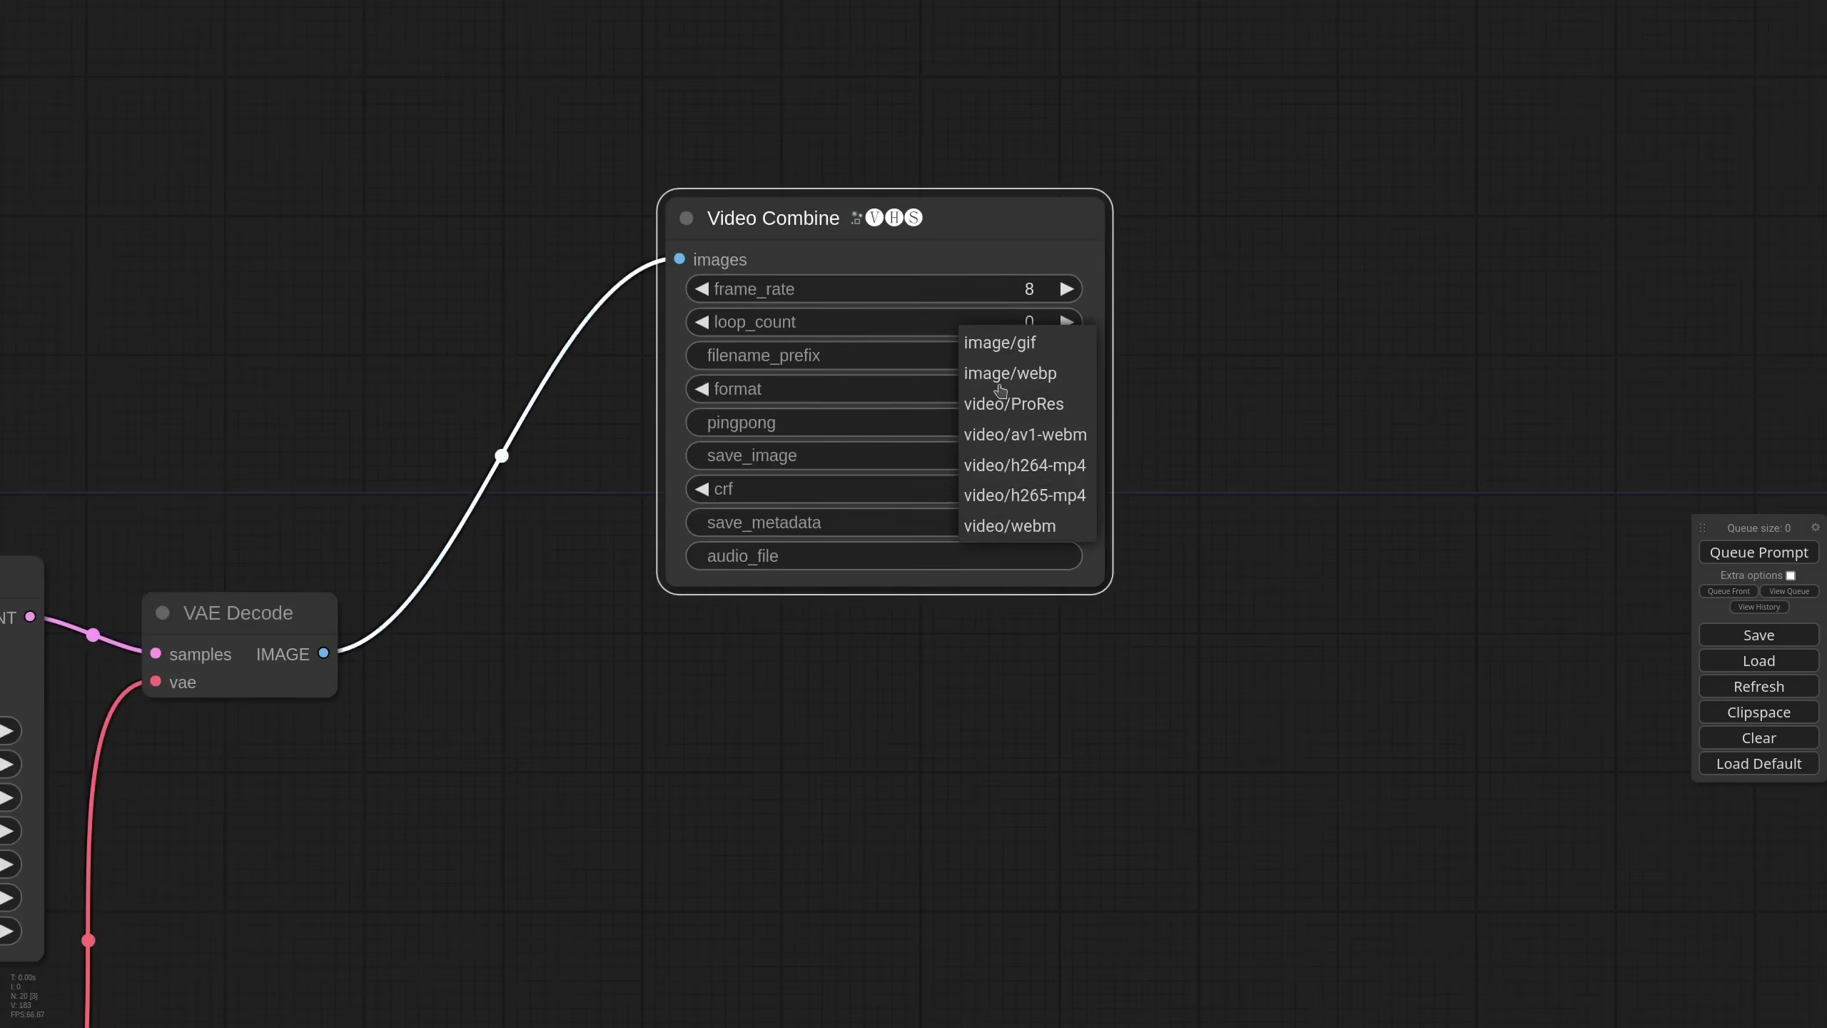
pyautogui.click(1008, 527)
# - Generate the animation and inspect the result in the Video Combine node
pyautogui.scroll(-10, 852, 714)
pyautogui.scroll(5, 1207, 805)
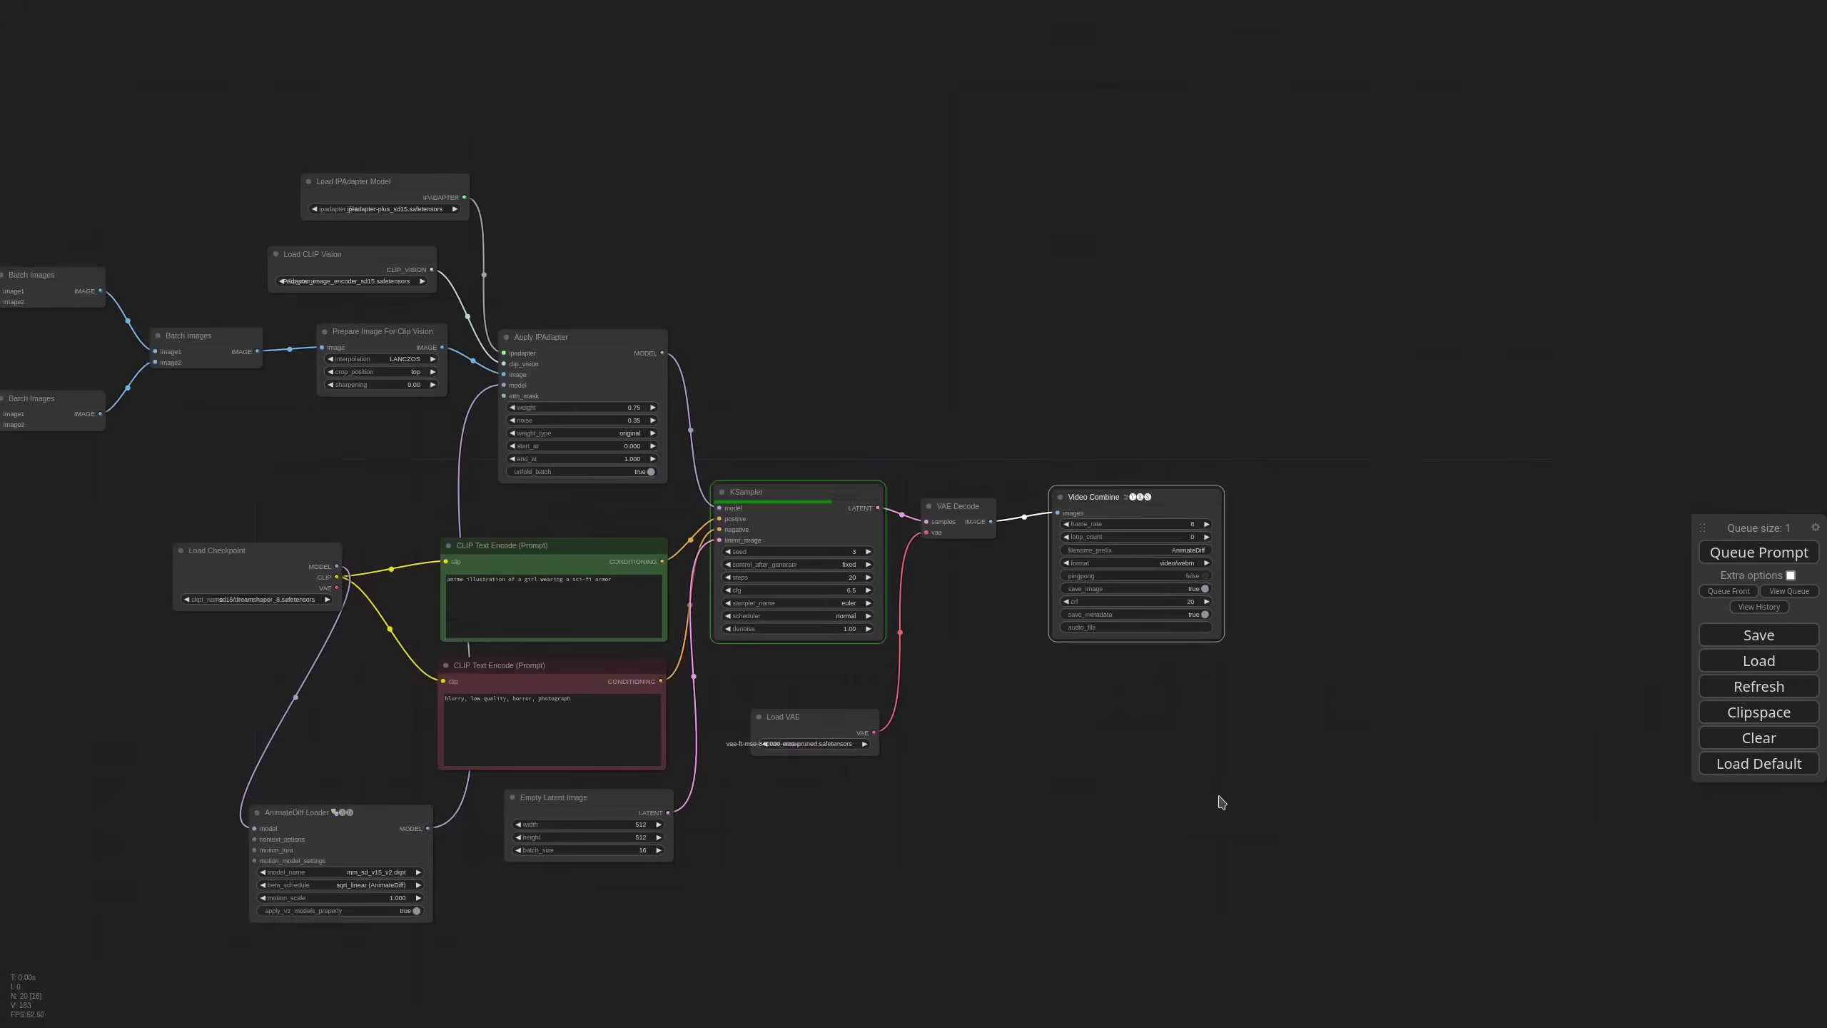
pyautogui.scroll(4, 1175, 640)
pyautogui.moveTo(1013, 634); pyautogui.dragTo(1006, 633)
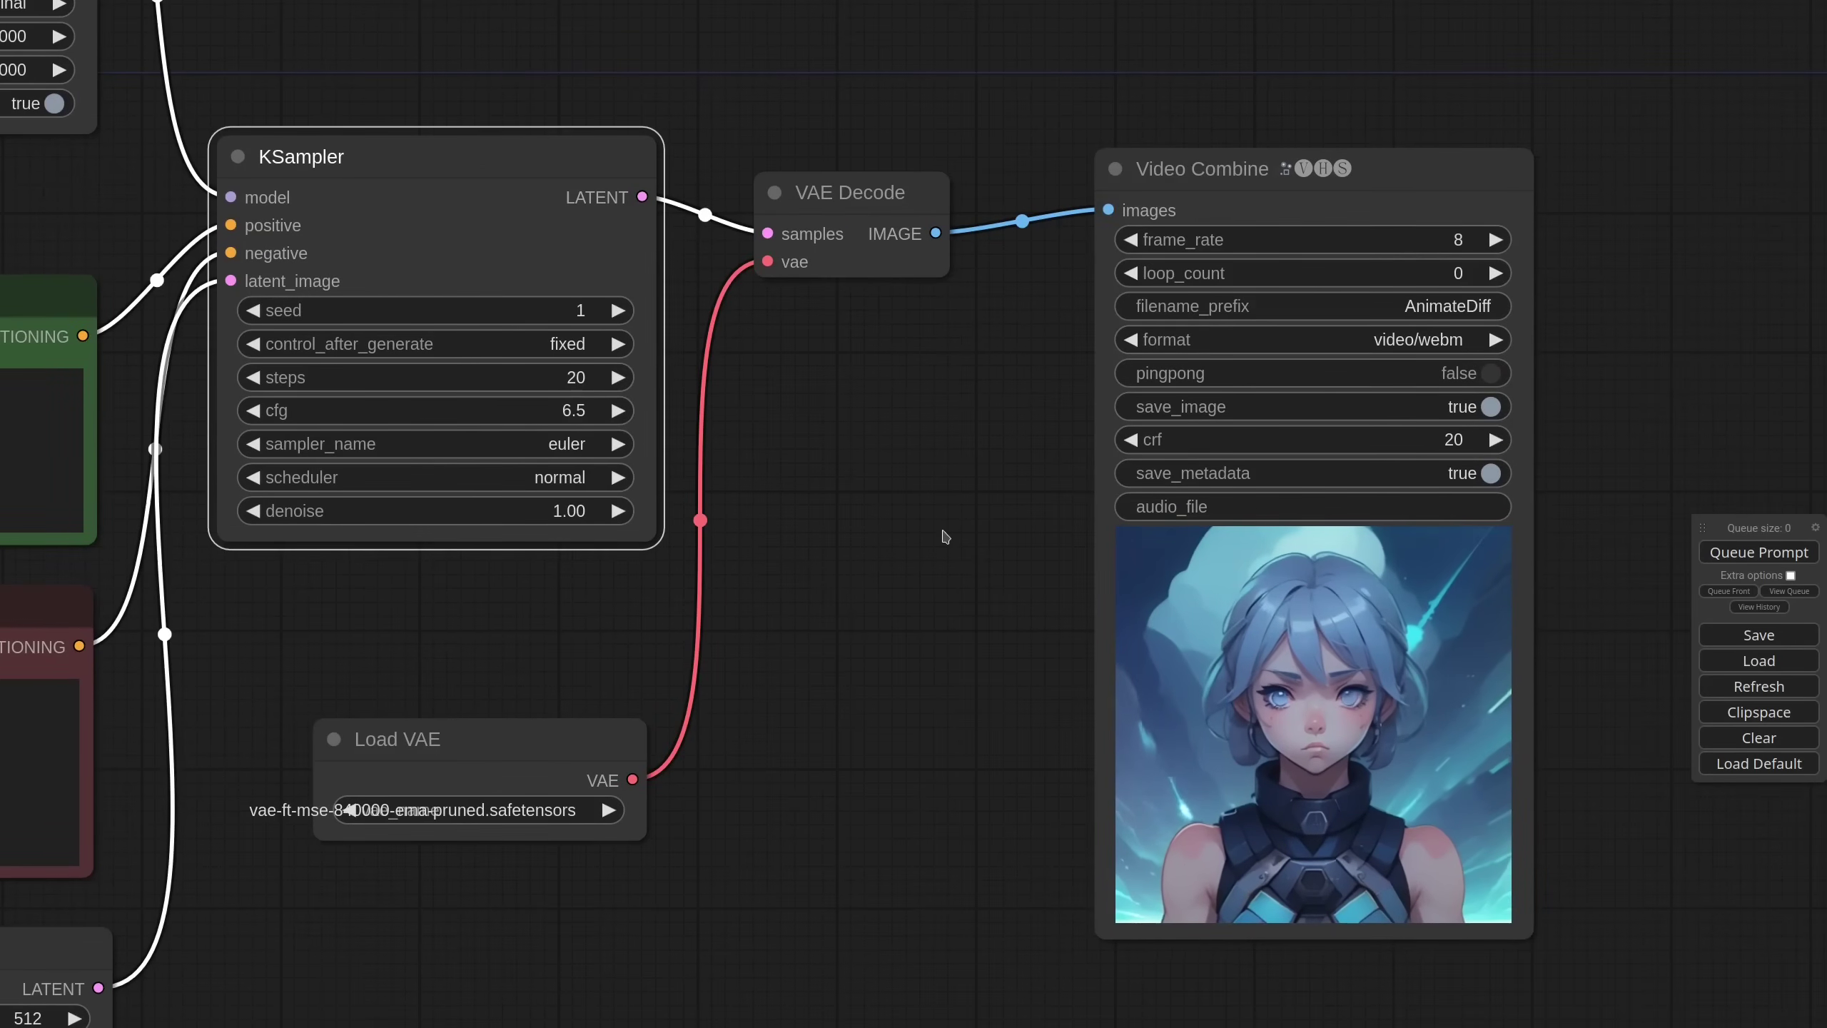
# - Insert "blinking" after "girl" in the positive prompt and regenerate the animation
pyautogui.scroll(-6, 820, 550)
pyautogui.moveTo(219, 360); pyautogui.dragTo(502, 375)
pyautogui.scroll(8, 501, 374)
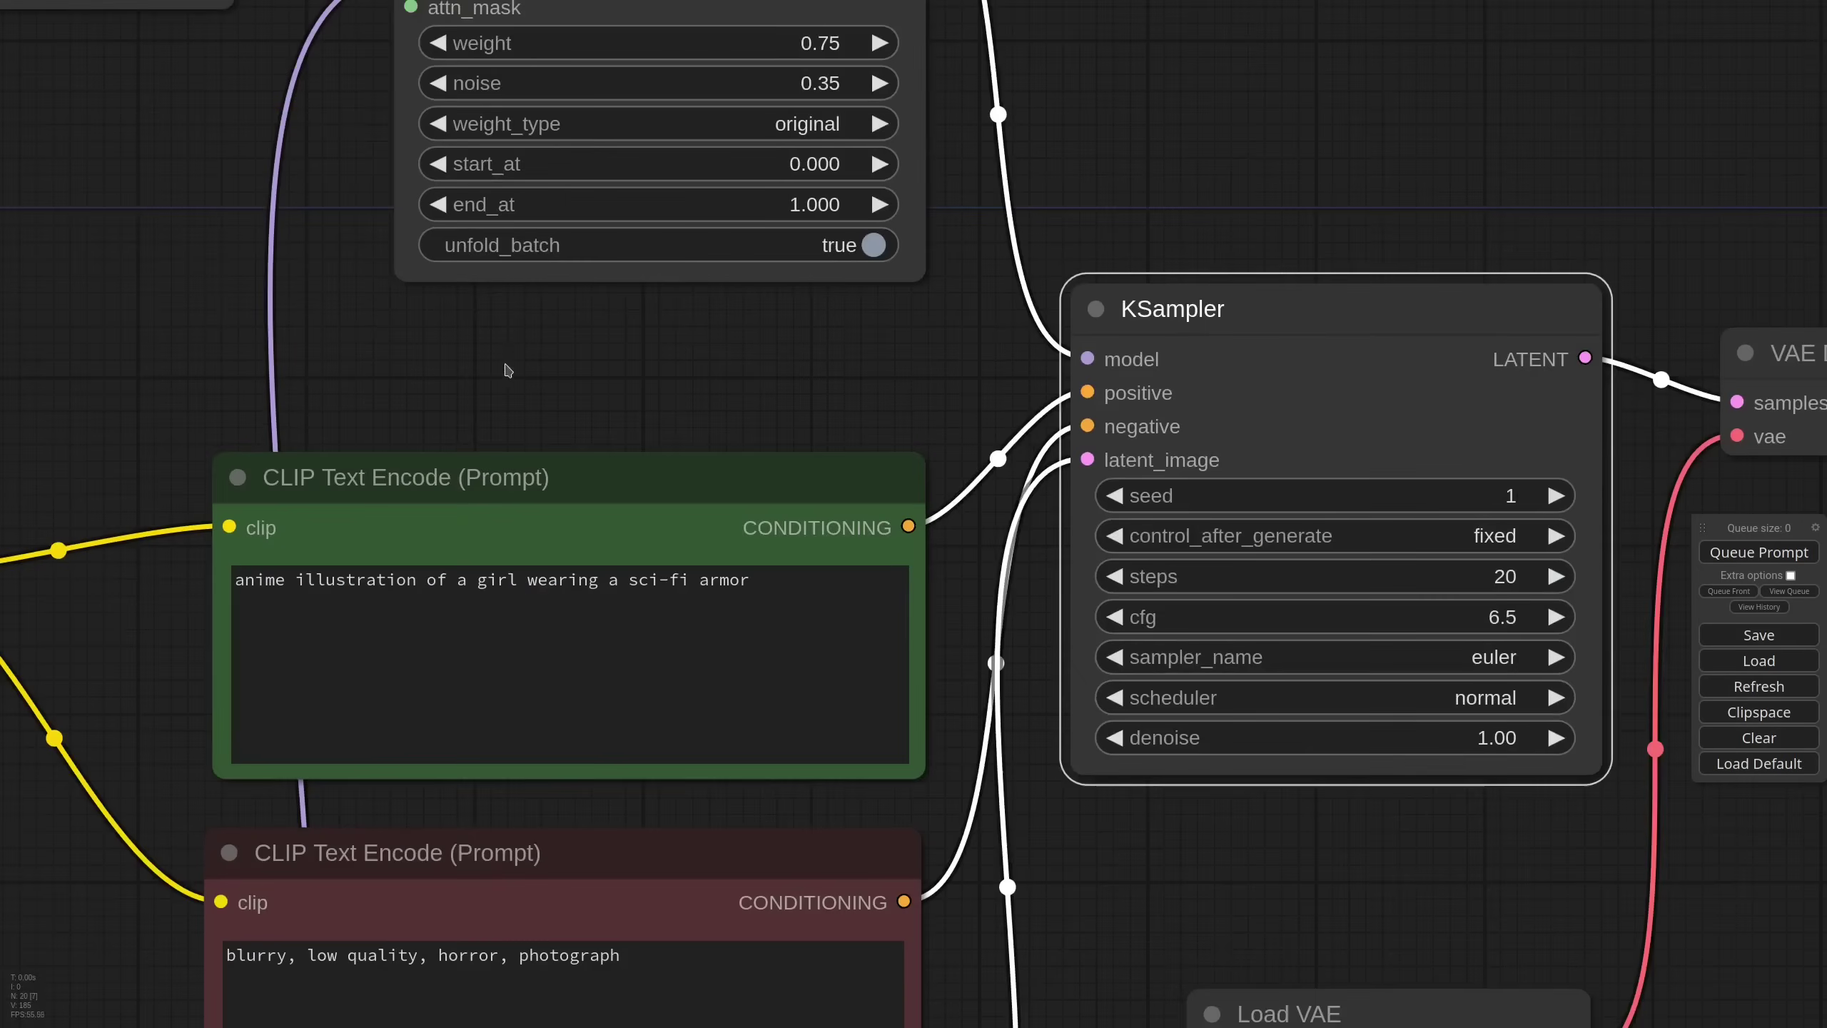
pyautogui.click(527, 582)
pyautogui.write('blinbk')
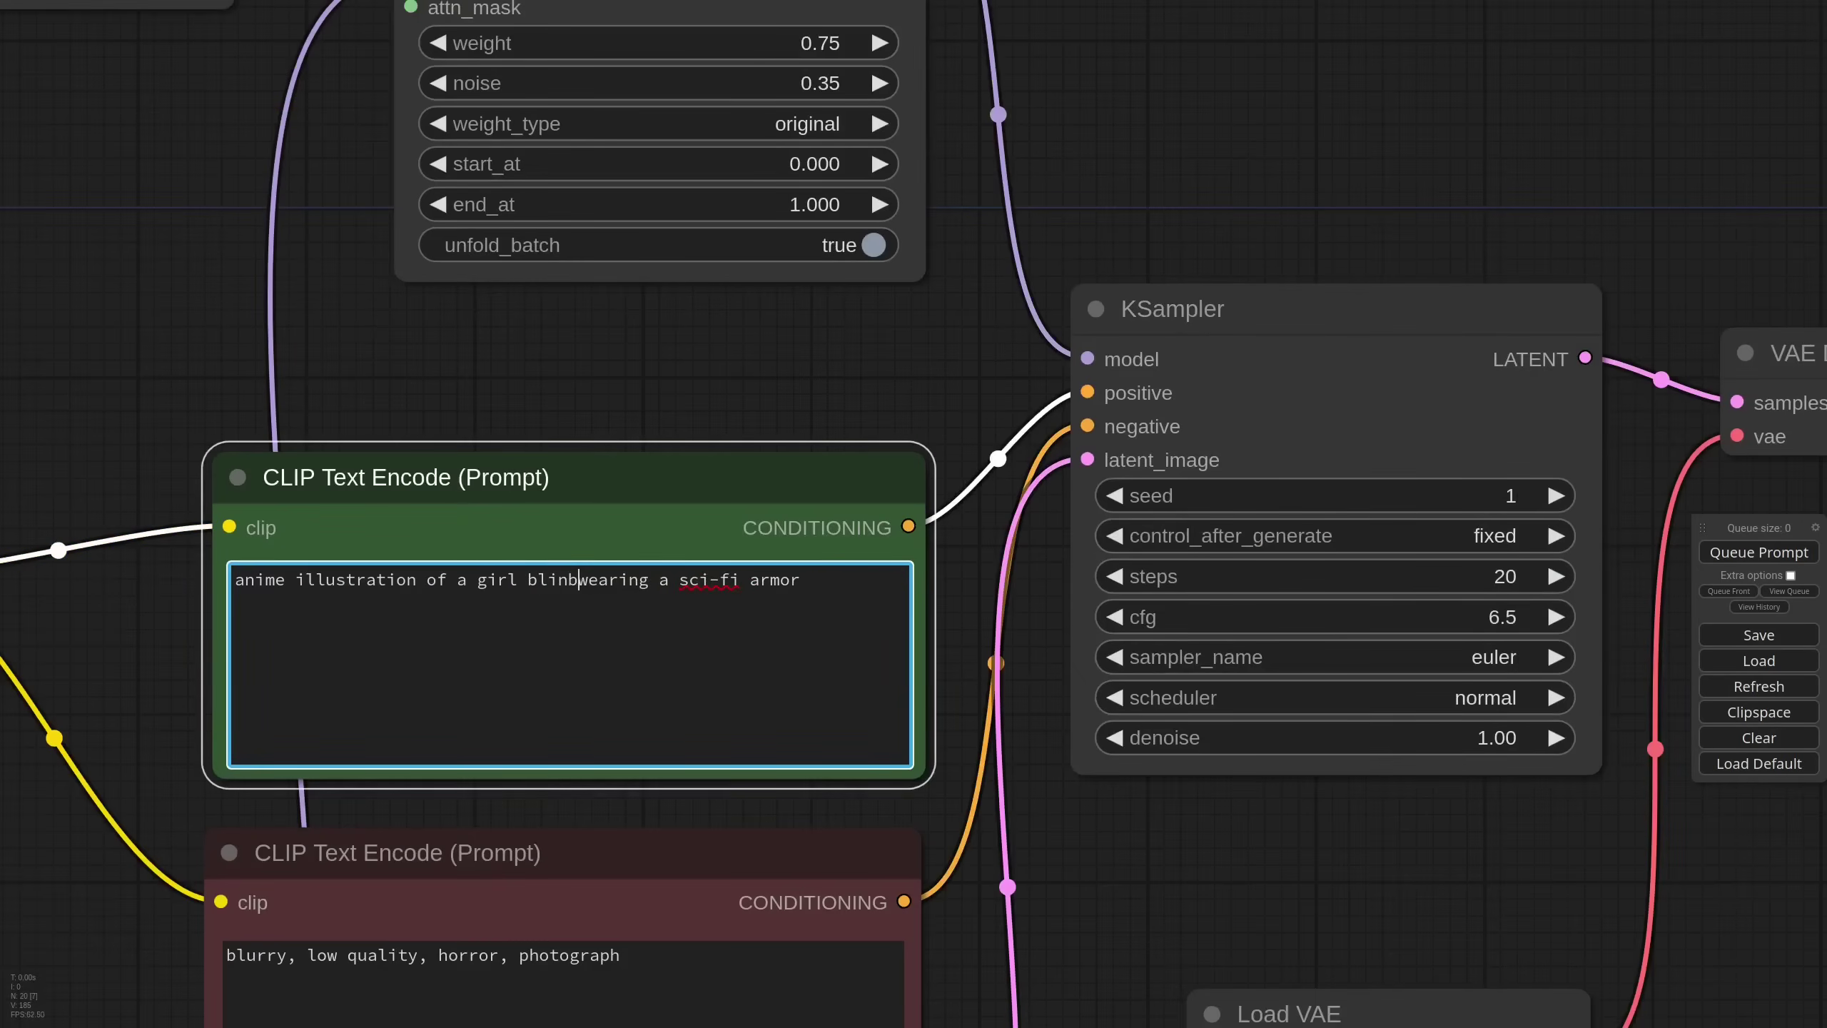
pyautogui.press('BackSpace')
pyautogui.press('BackSpace')
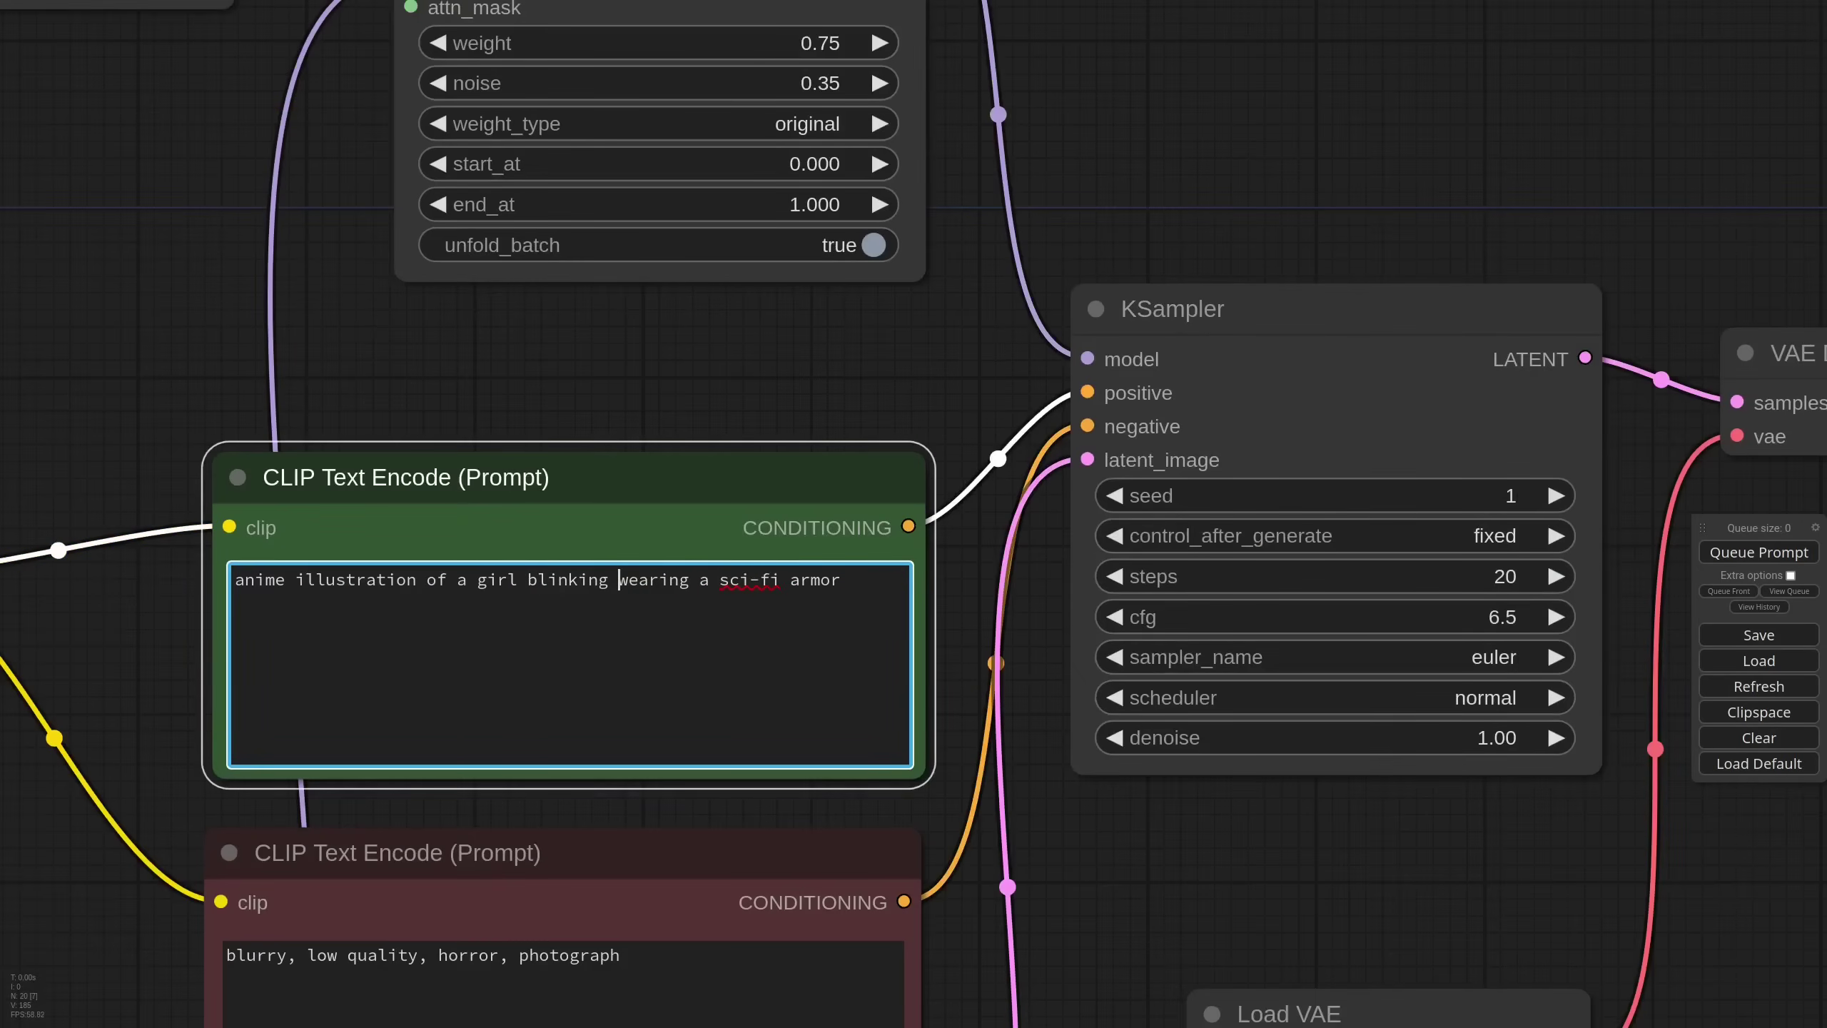
pyautogui.scroll(-10, 921, 365)
pyautogui.scroll(7, 1490, 504)
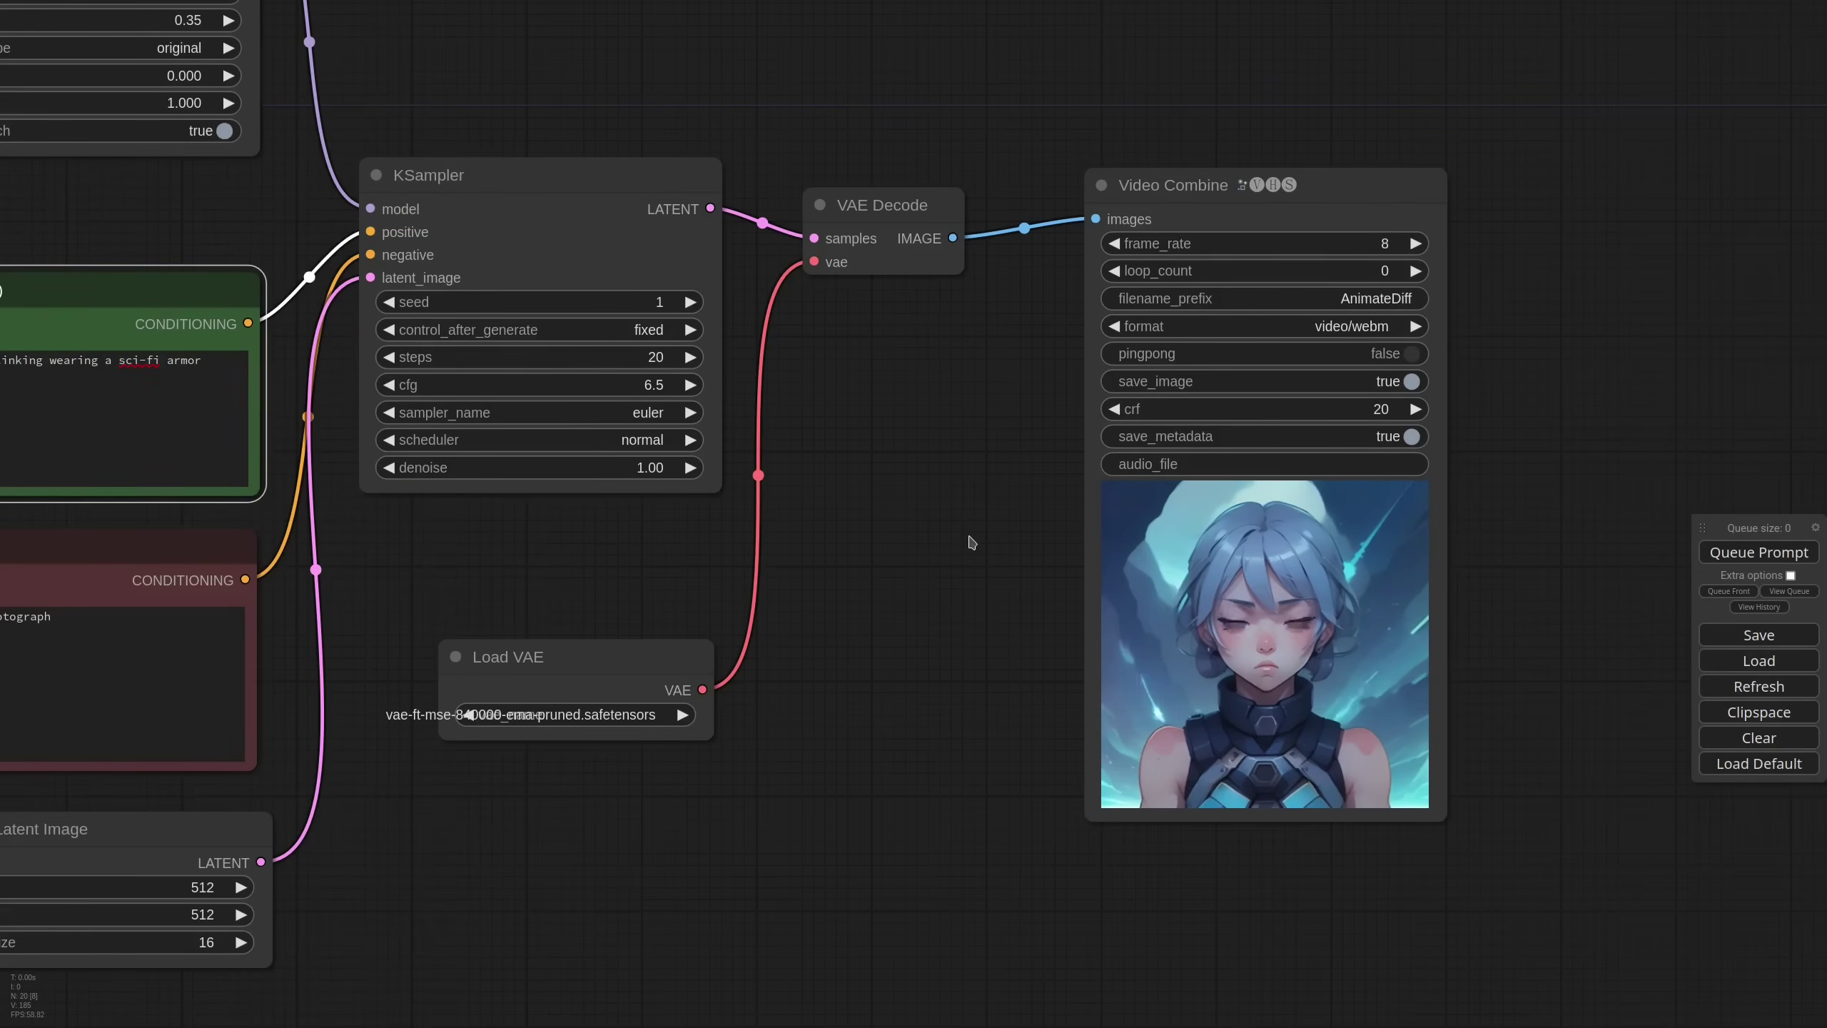
# - Add a narrowed RescaleCFG node above the KSampler and route the Apply IPAdapter model through it into the KSampler
pyautogui.scroll(-5, 971, 543)
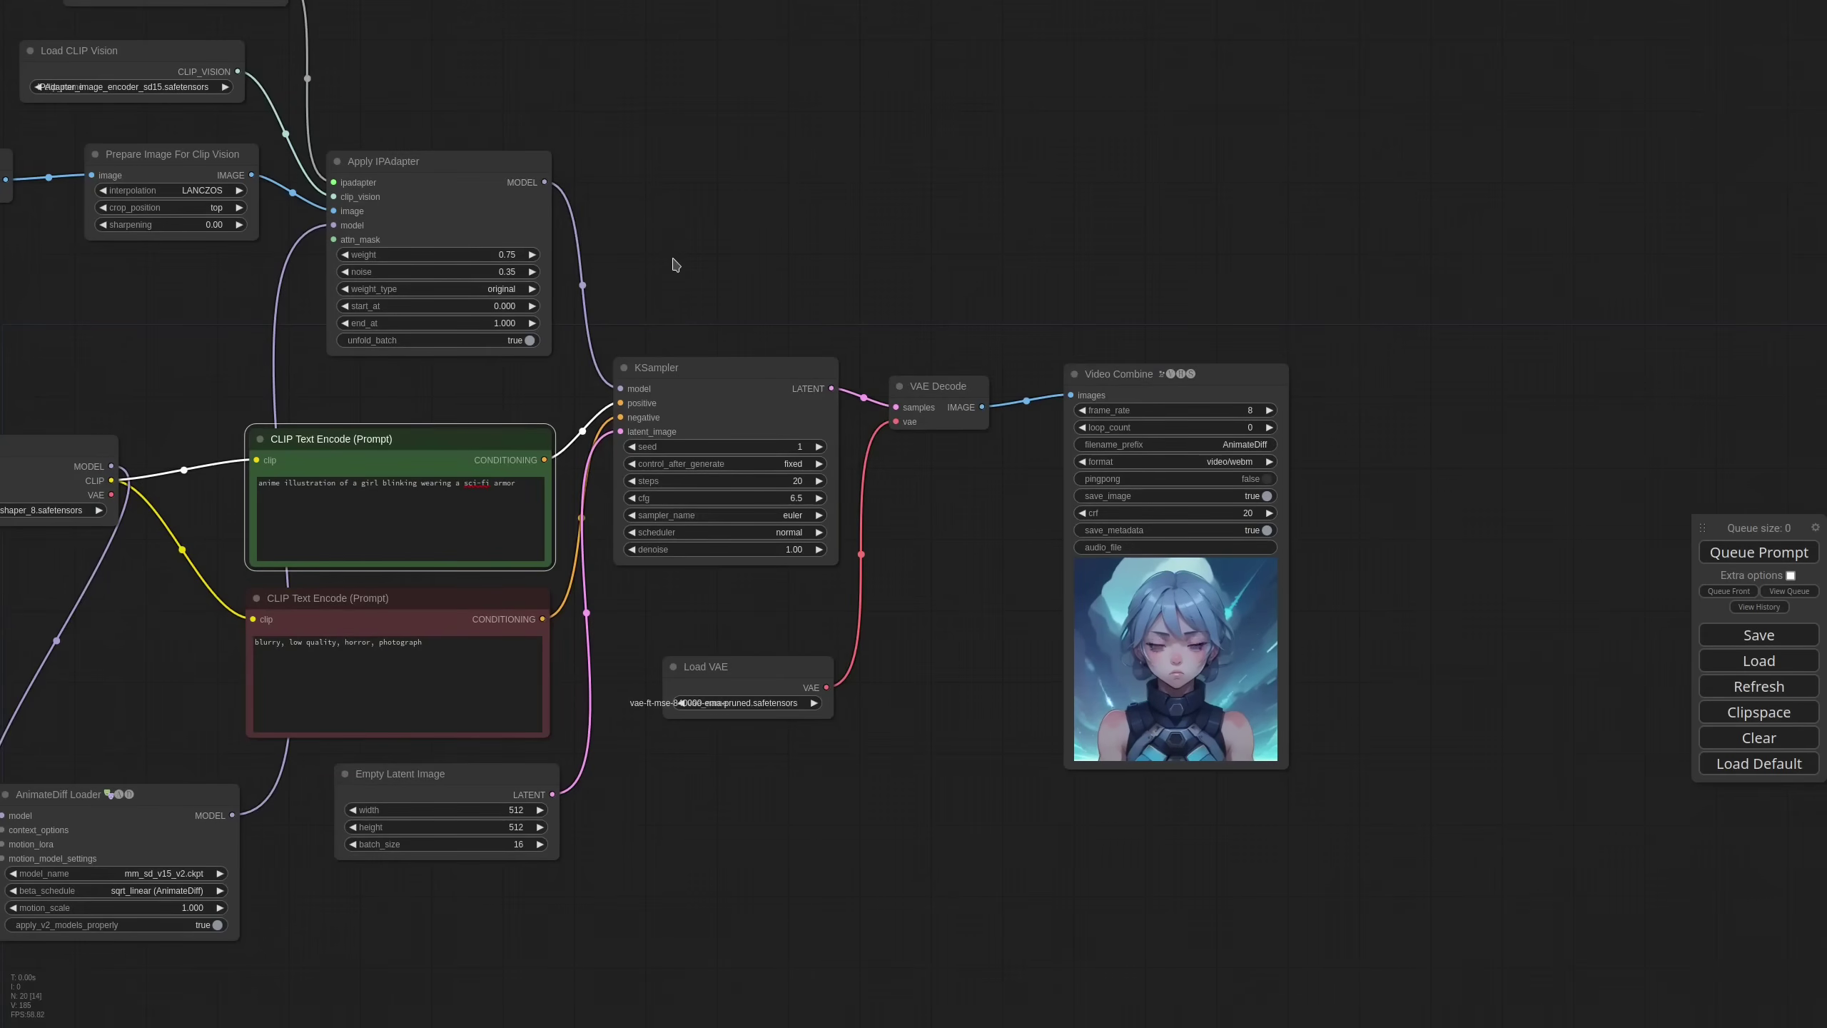
pyautogui.scroll(3, 672, 241)
pyautogui.doubleClick(676, 242)
pyautogui.write('cfg')
pyautogui.click(698, 252)
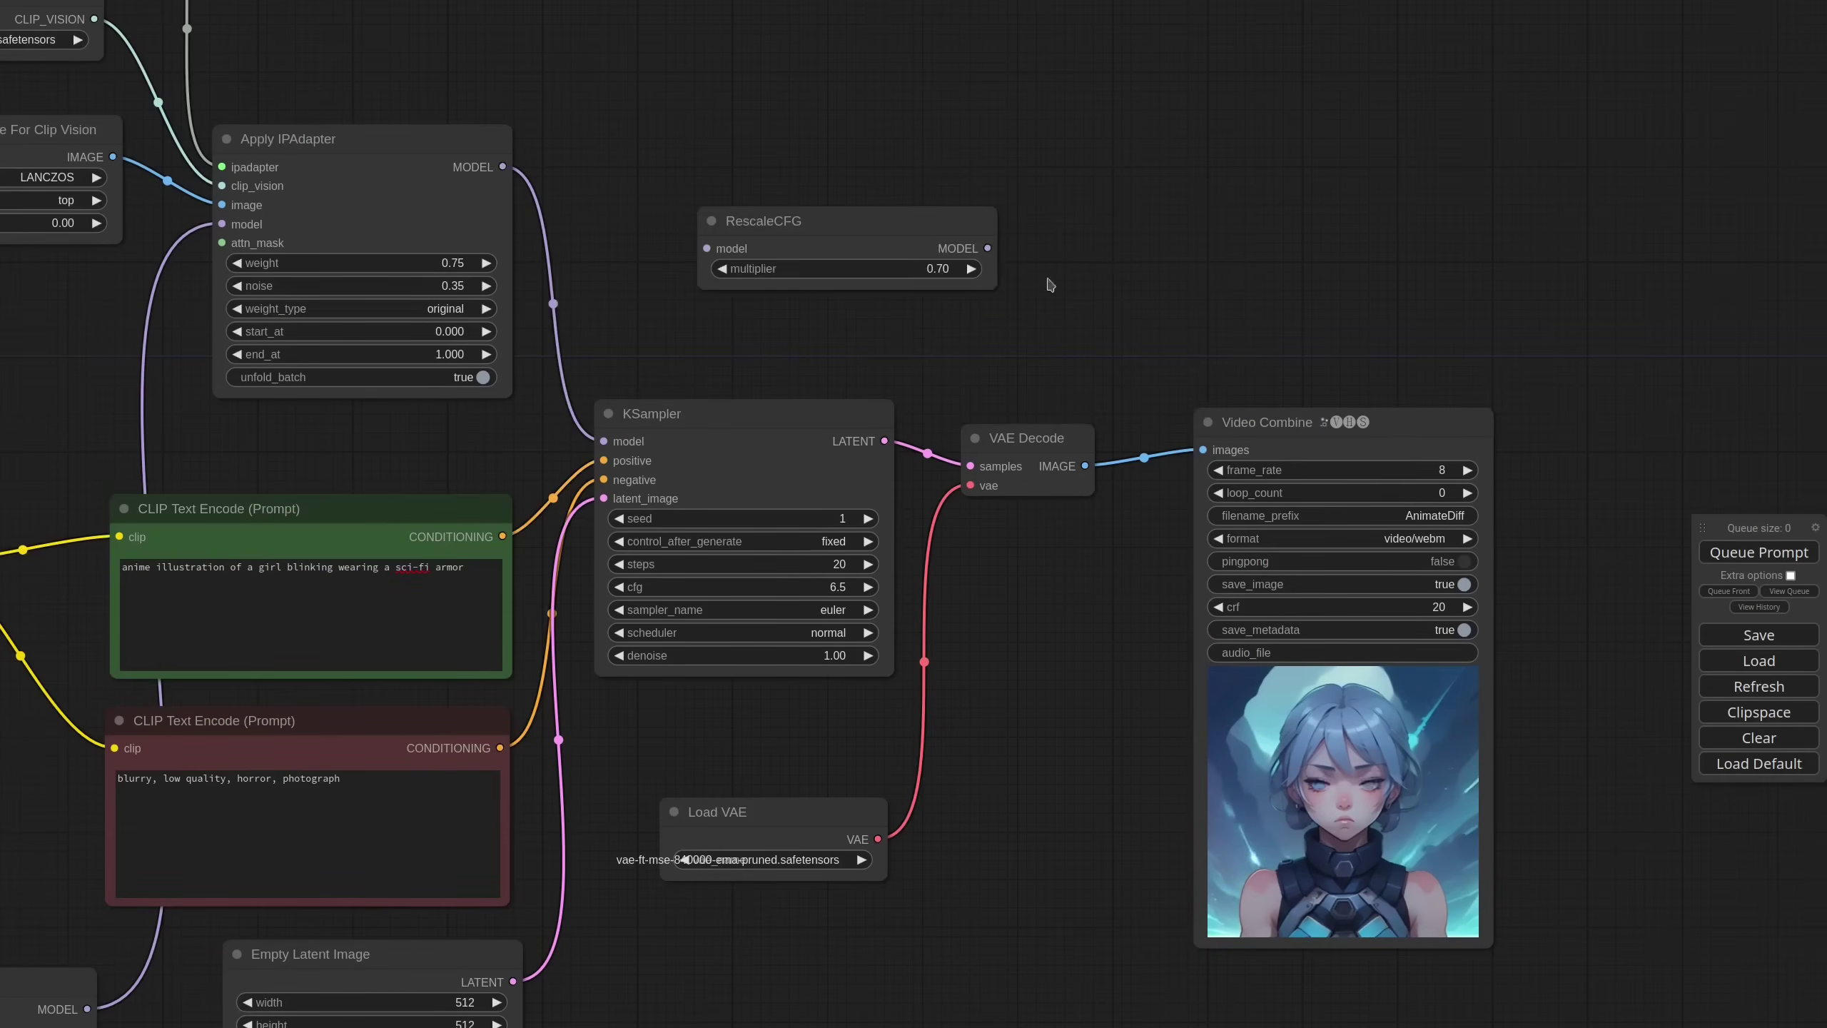
pyautogui.moveTo(992, 290); pyautogui.dragTo(892, 290)
pyautogui.moveTo(791, 220); pyautogui.dragTo(722, 232)
pyautogui.moveTo(604, 442); pyautogui.dragTo(637, 258)
pyautogui.moveTo(819, 258); pyautogui.dragTo(667, 425)
# - Regenerate the blinking animation with RescaleCFG, and again with the KSampler seed set to 4
pyautogui.hotkey('ctrl', 'Return')
pyautogui.scroll(-2, 667, 425)
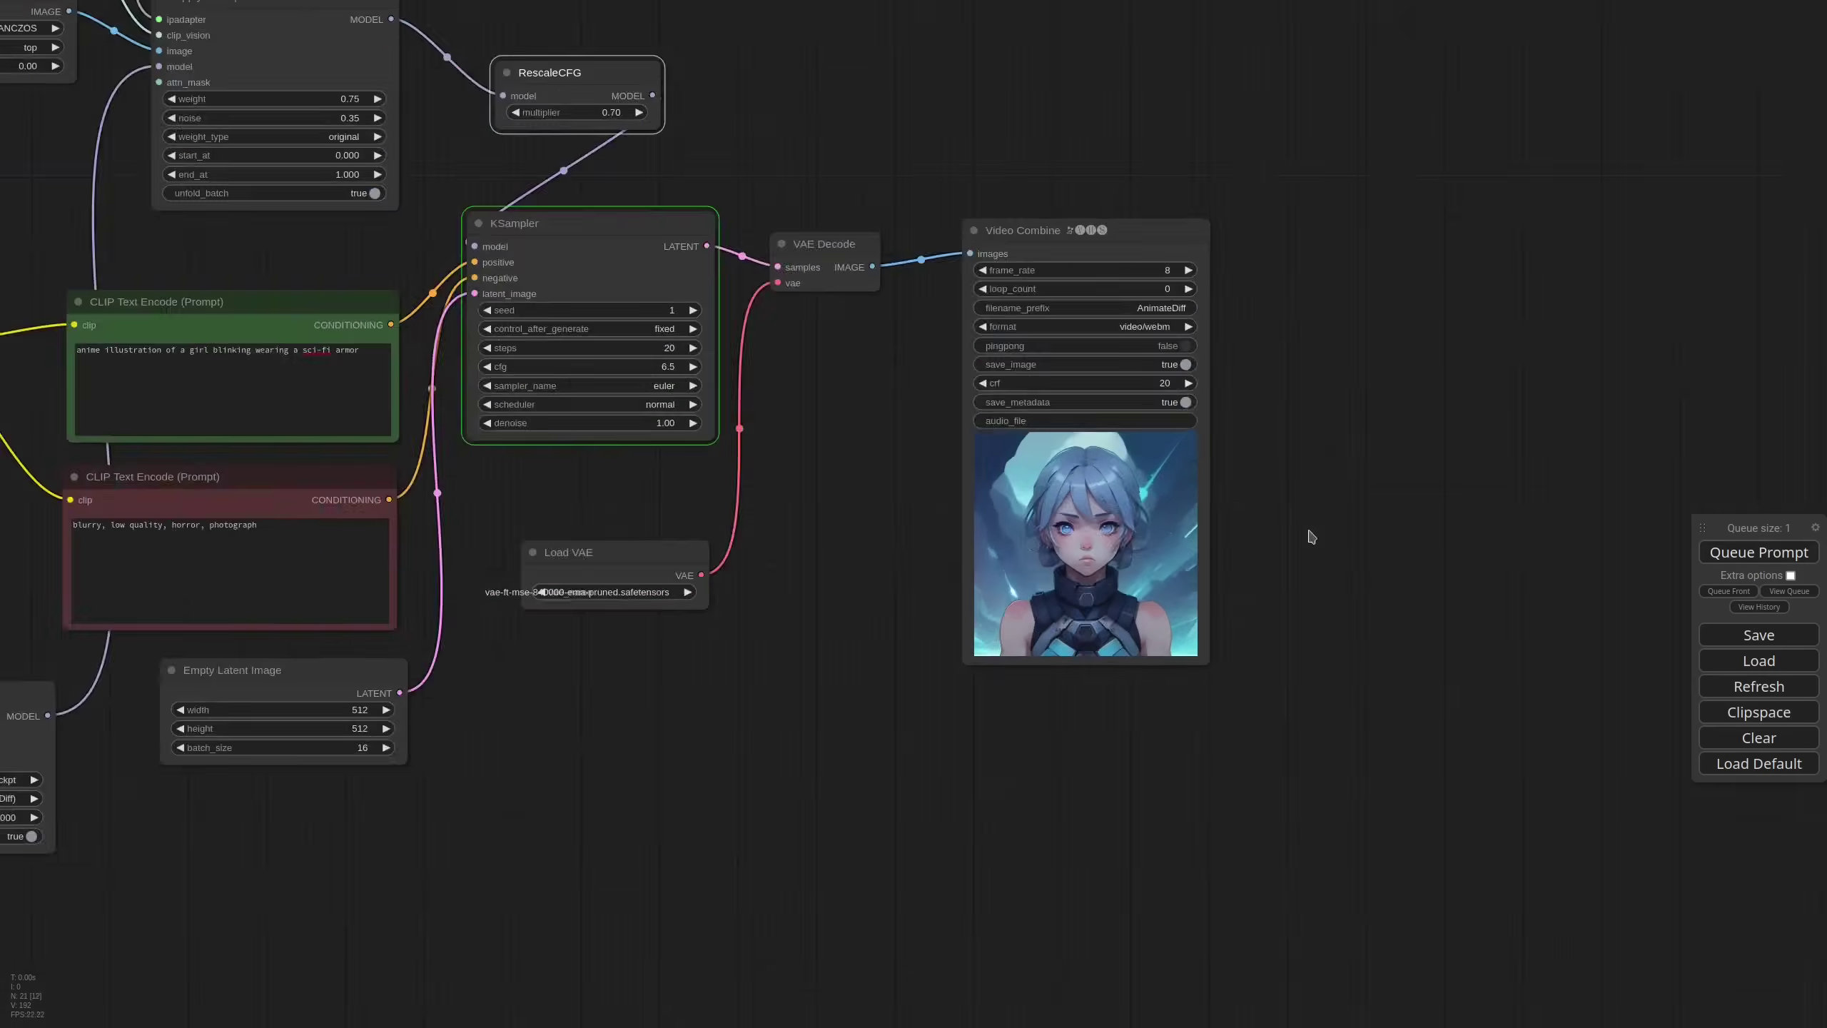
pyautogui.scroll(5, 1227, 506)
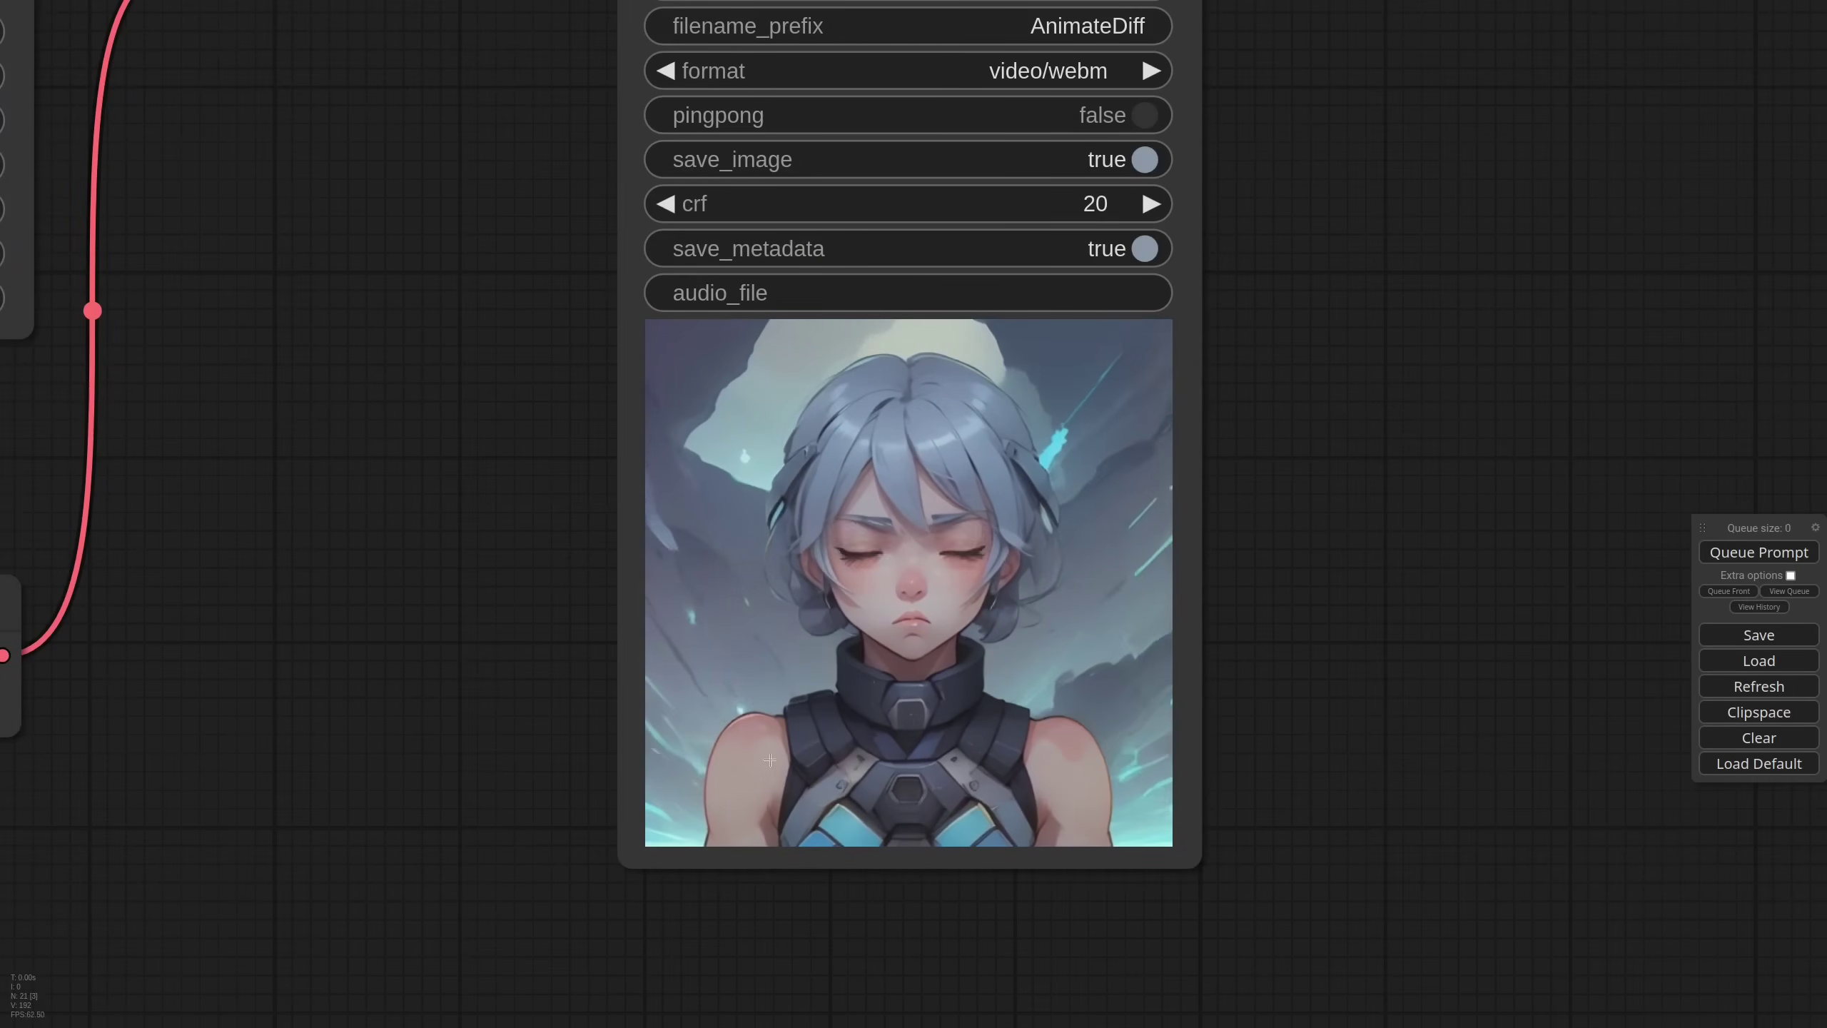
pyautogui.scroll(-5, 1266, 708)
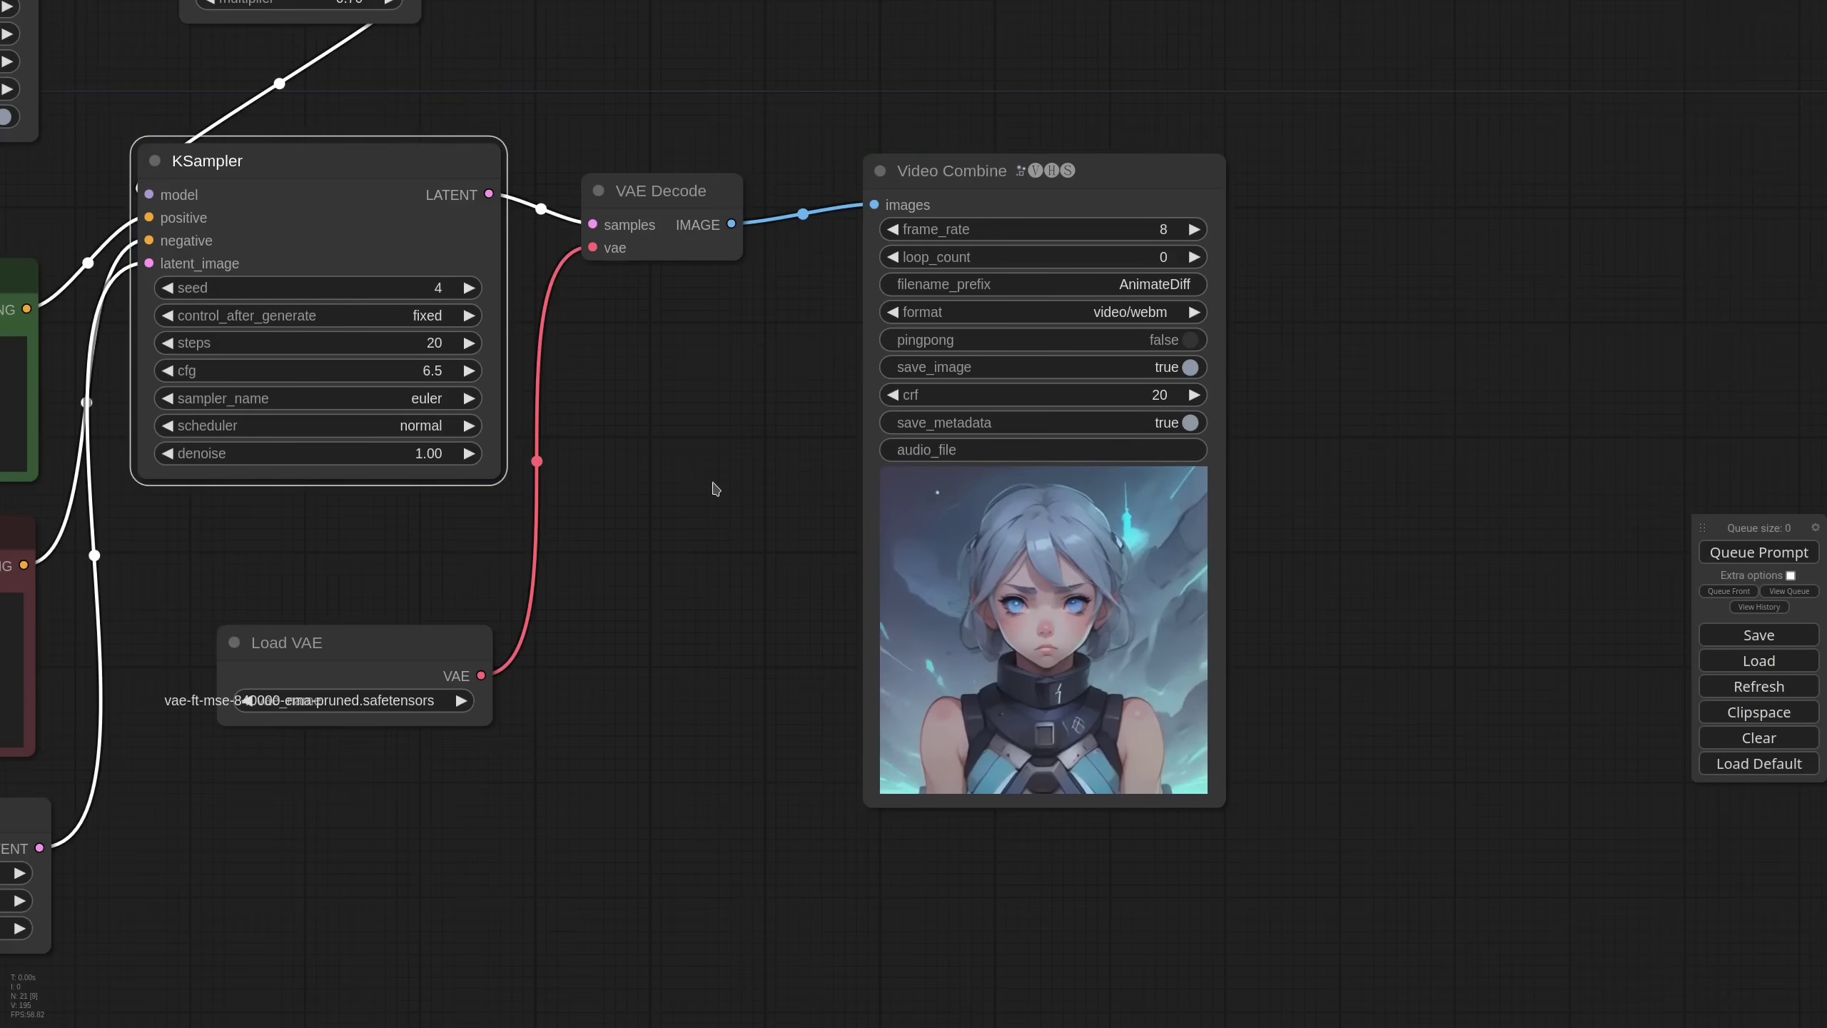
pyautogui.scroll(-5, 716, 490)
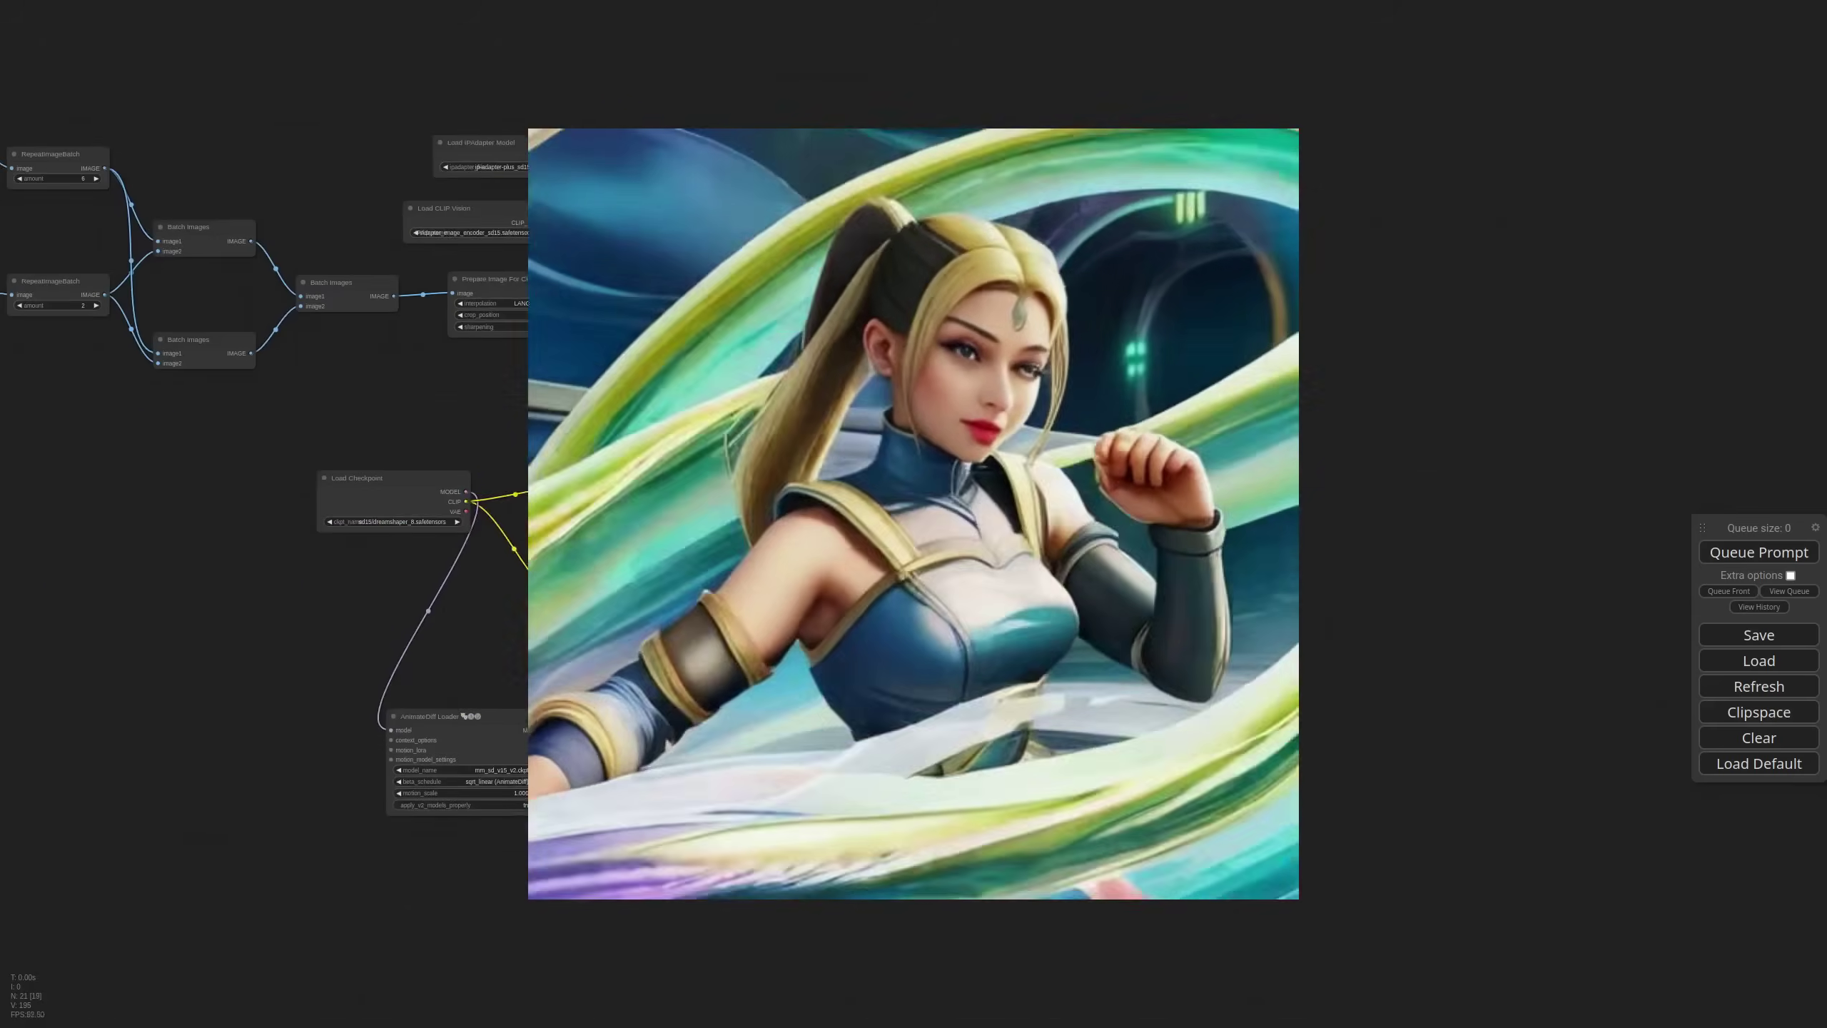
# - Review the workflow that morphs a girl into a dragon and its generated Video Combine output
pyautogui.moveTo(716, 490); pyautogui.dragTo(1043, 586)
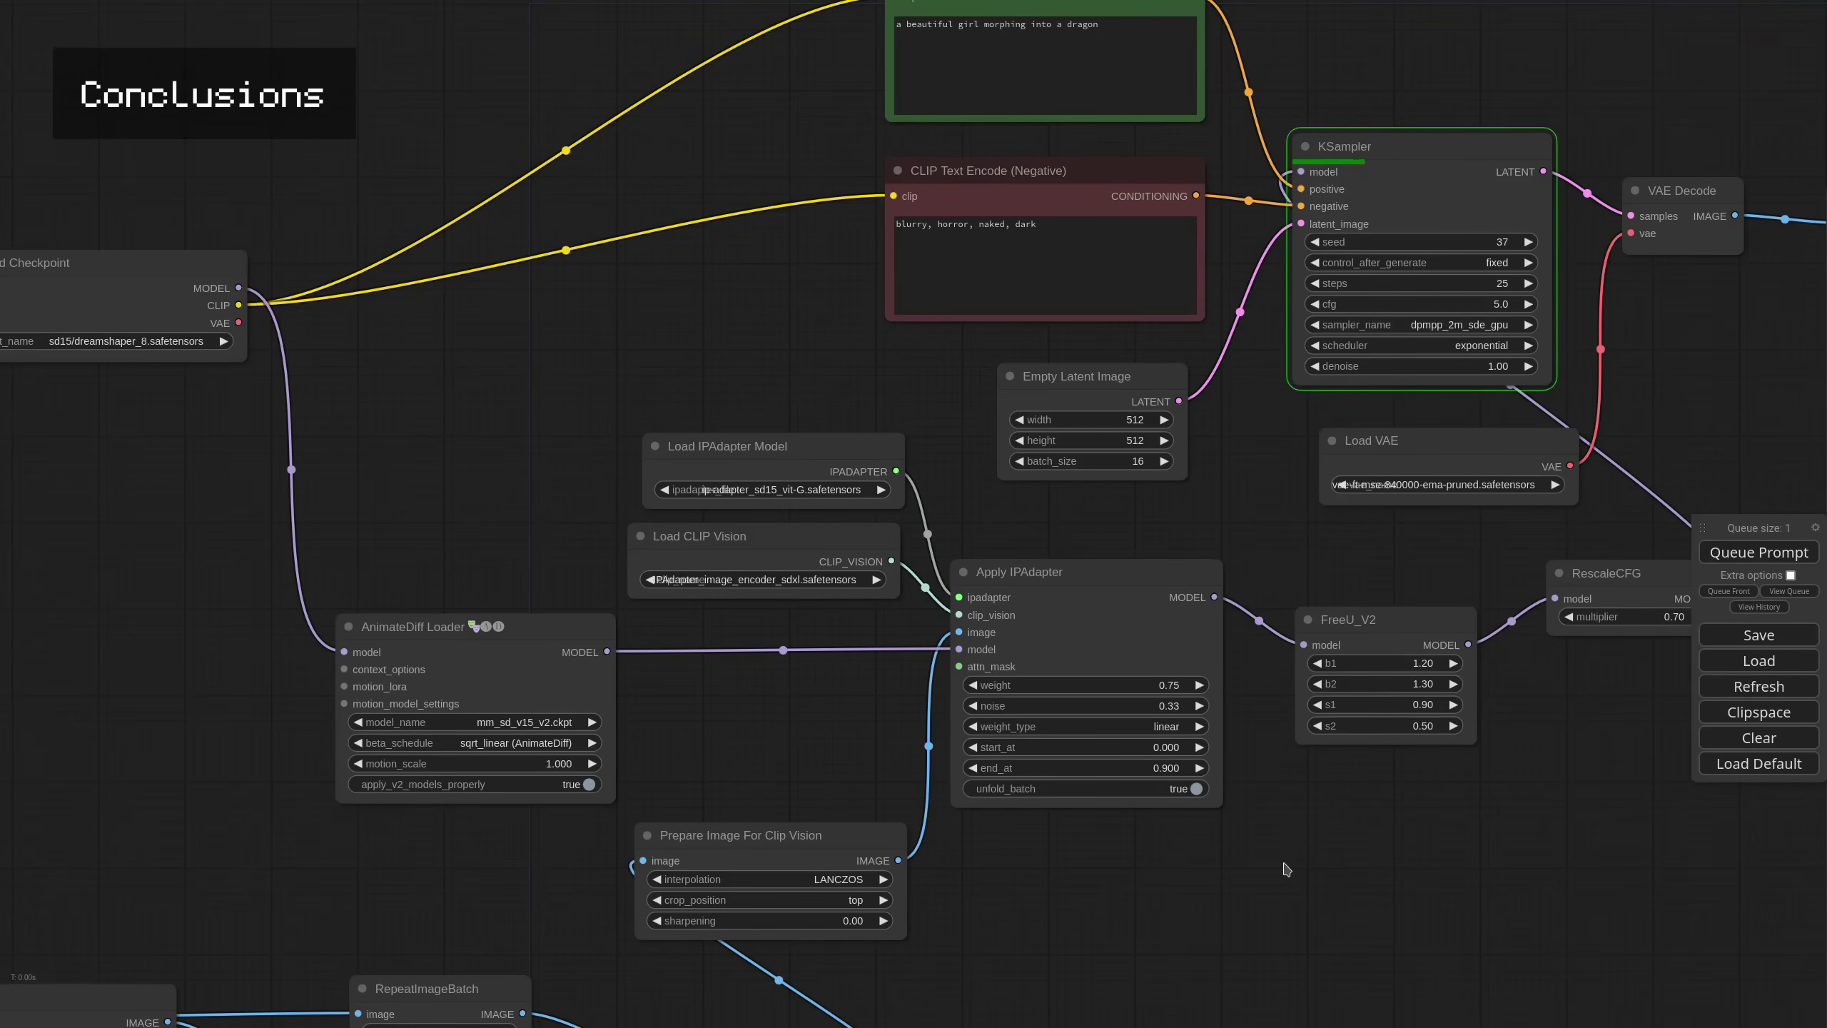
pyautogui.scroll(-6, 1318, 838)
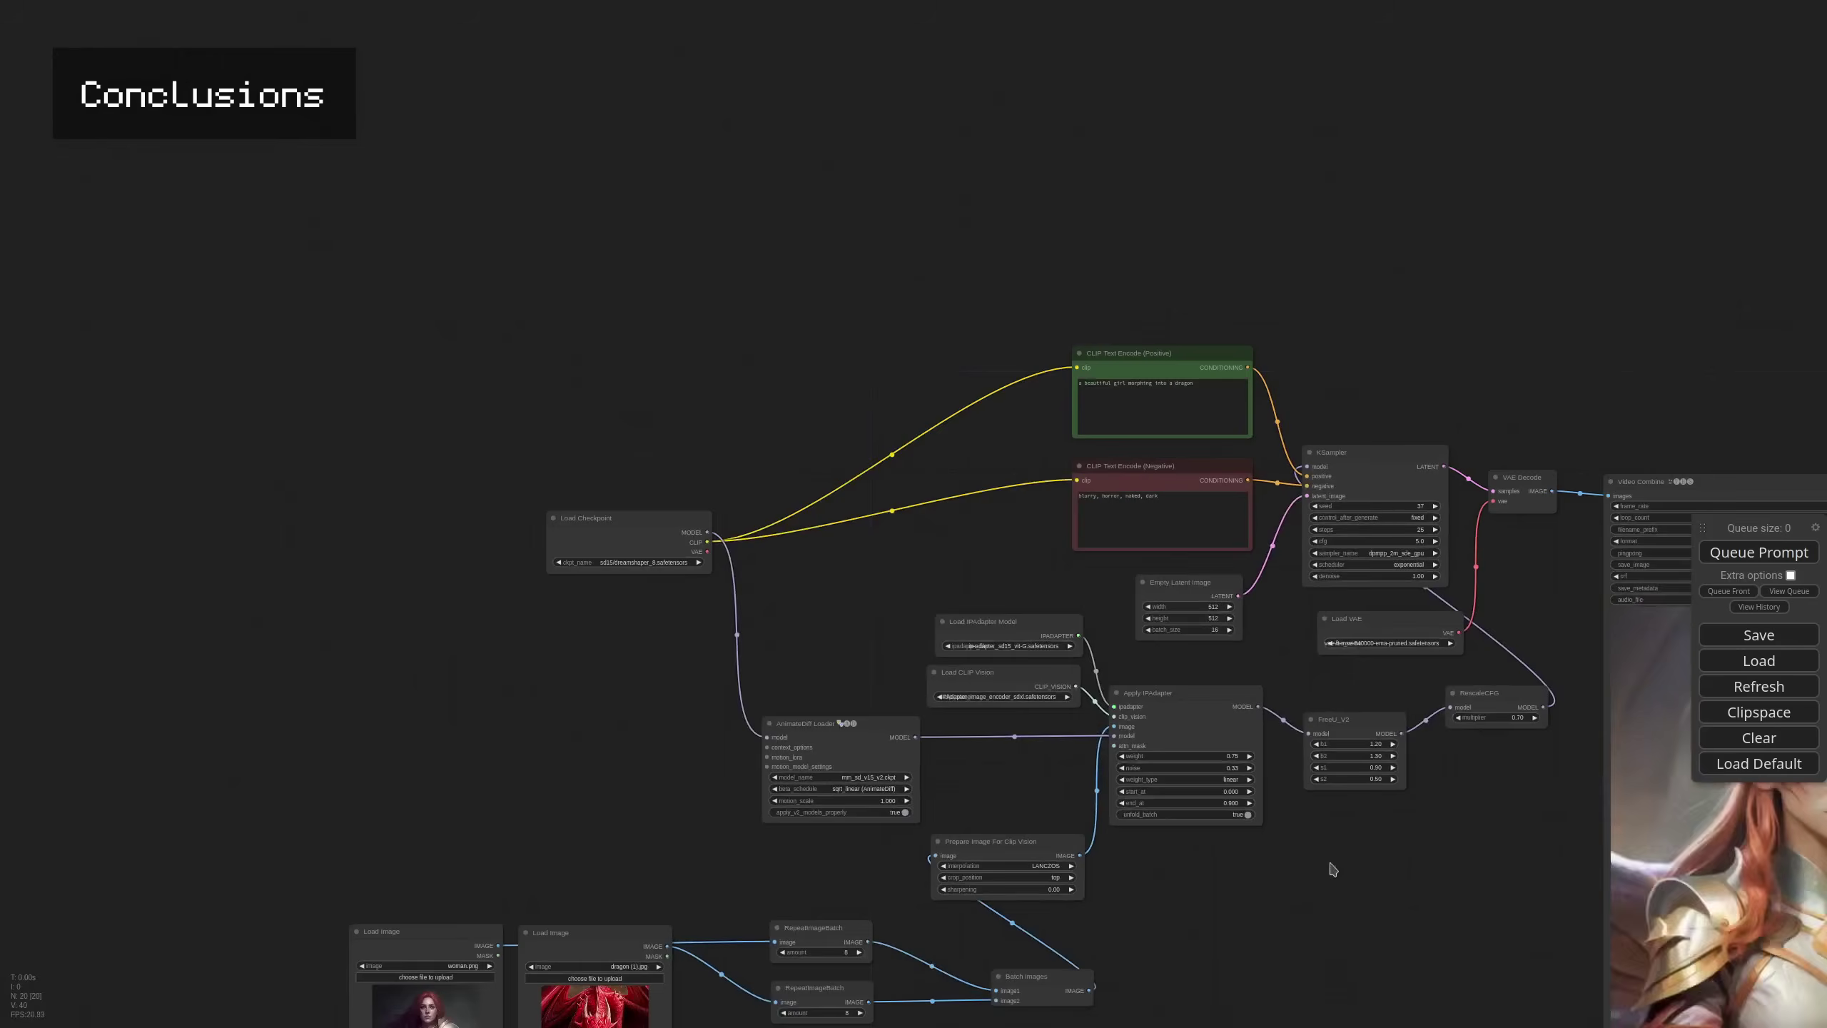
pyautogui.moveTo(1431, 894); pyautogui.dragTo(1072, 658)
pyautogui.scroll(-2, 1130, 665)
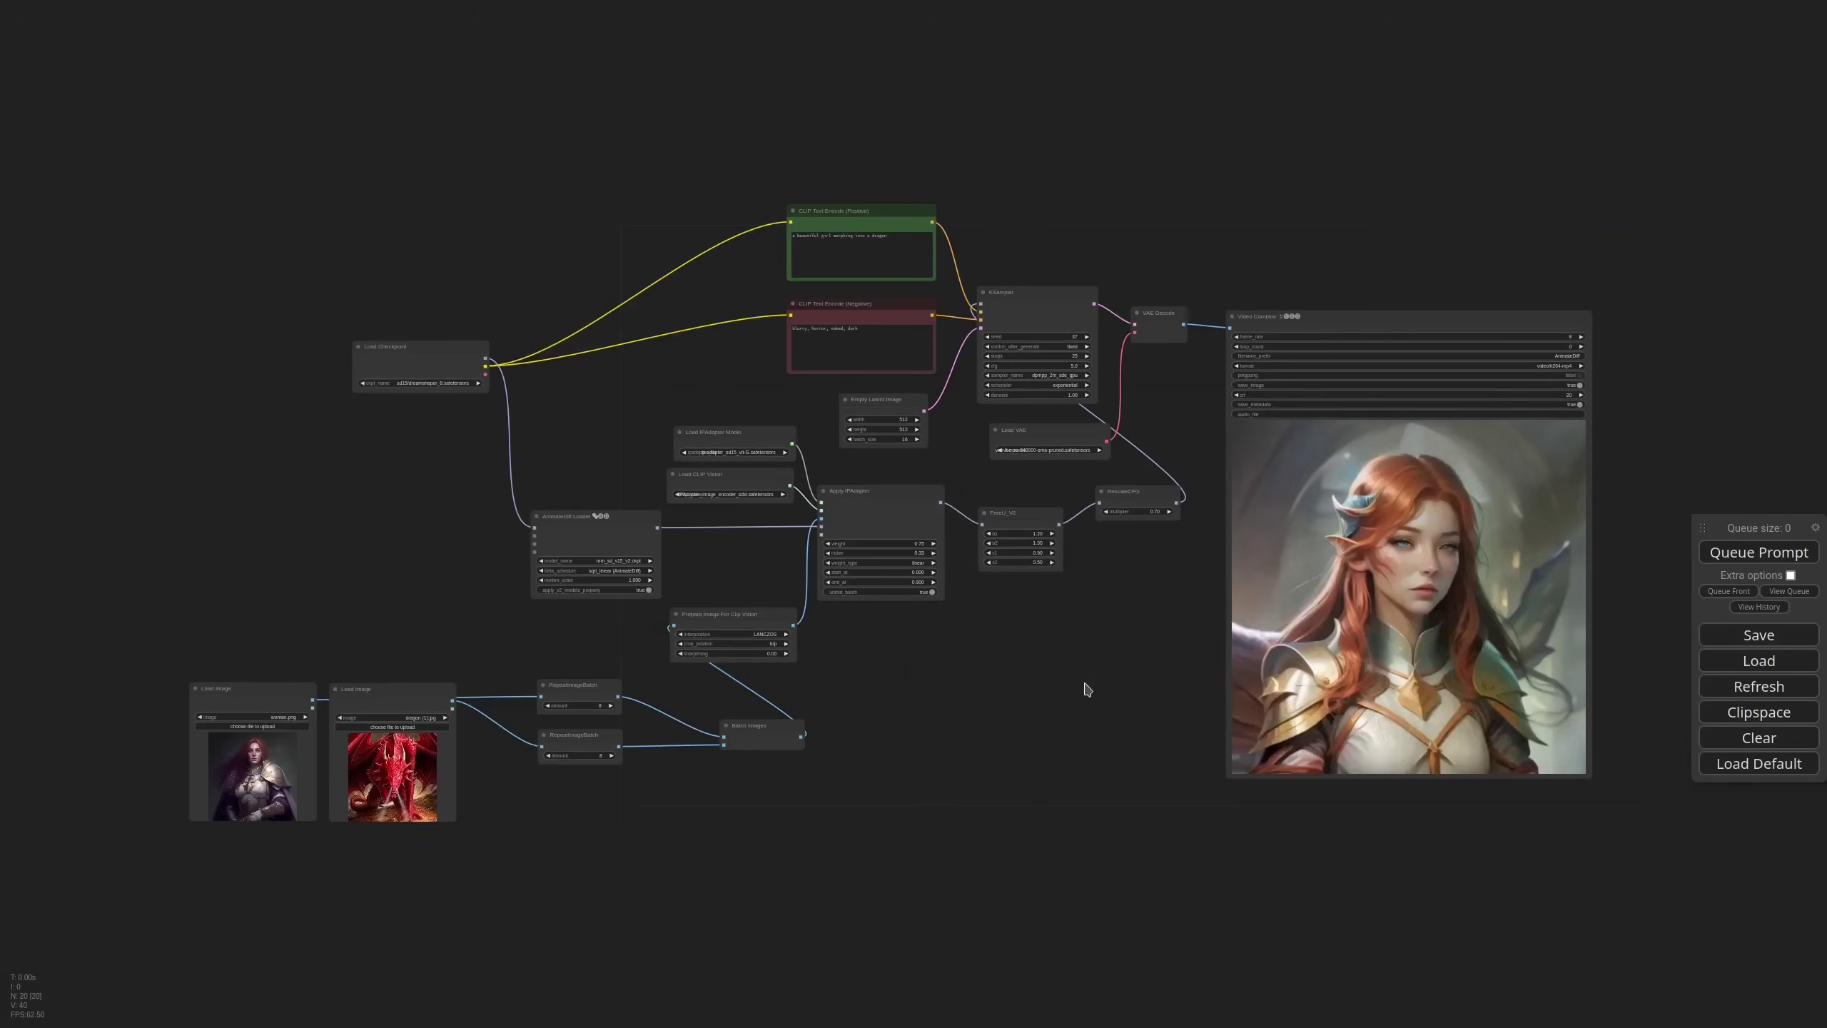
pyautogui.scroll(11, 861, 381)
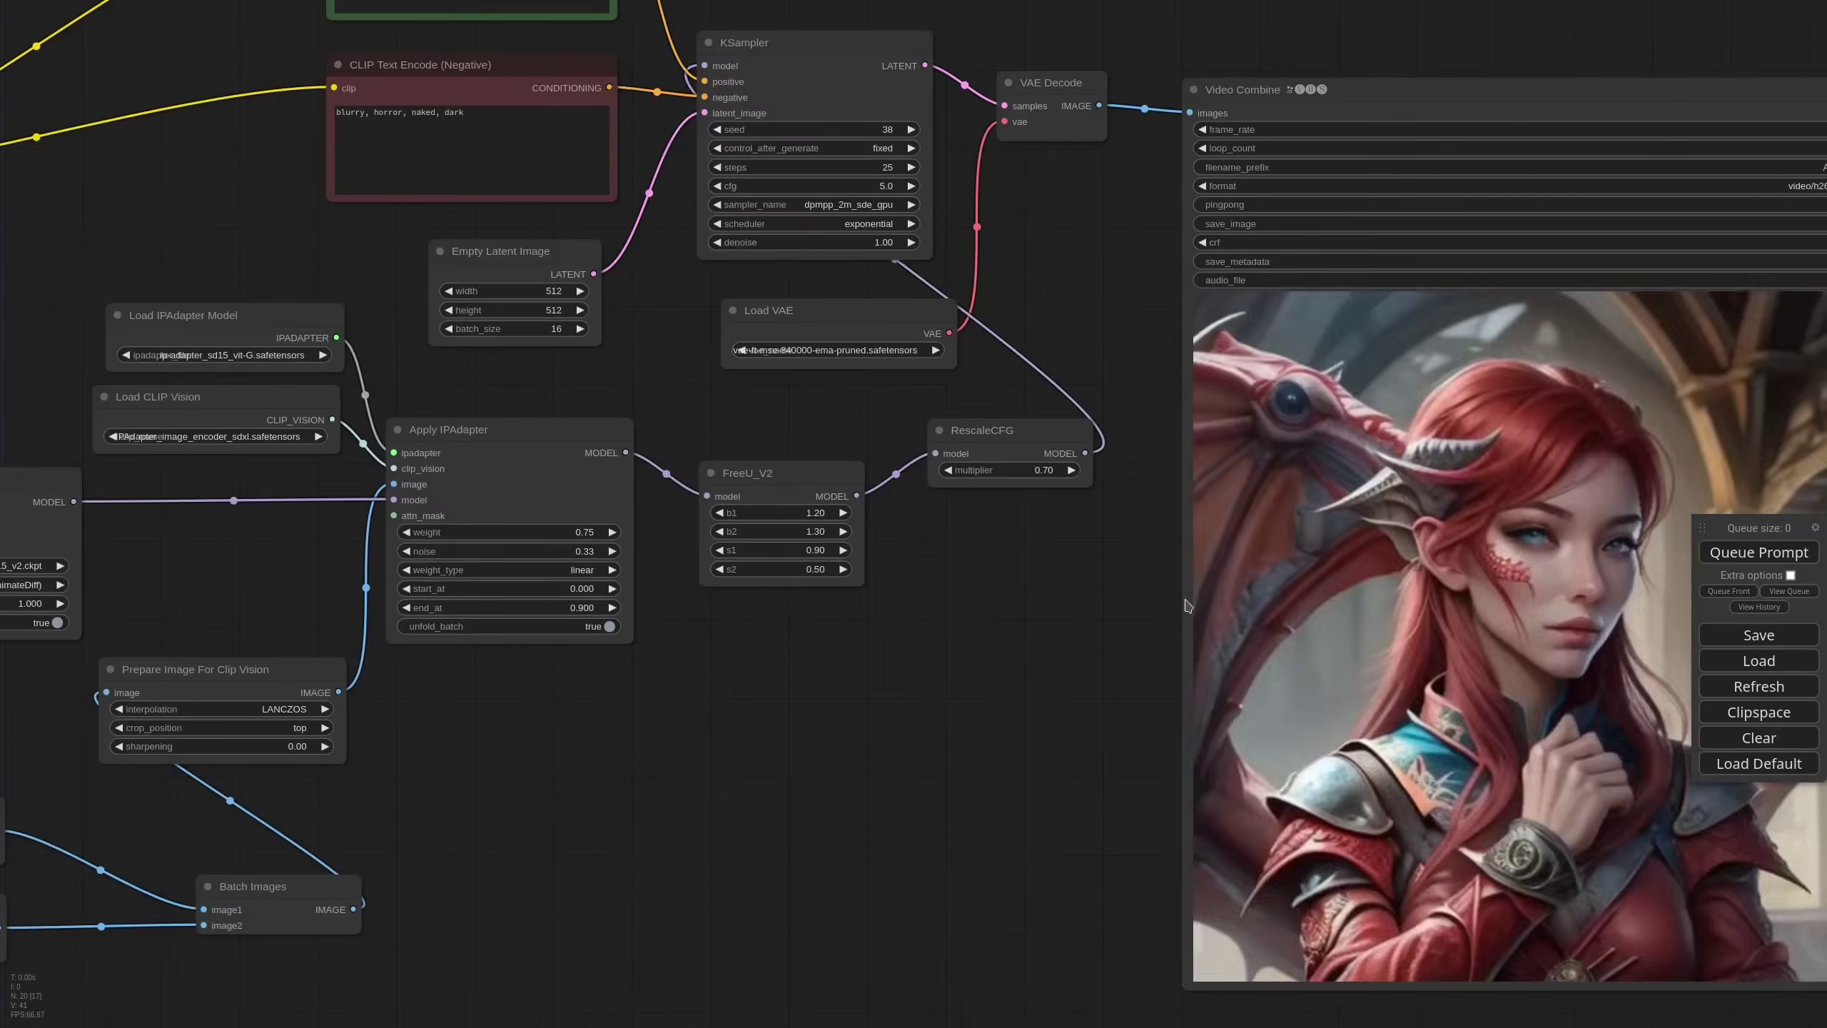
pyautogui.scroll(-5, 1047, 674)
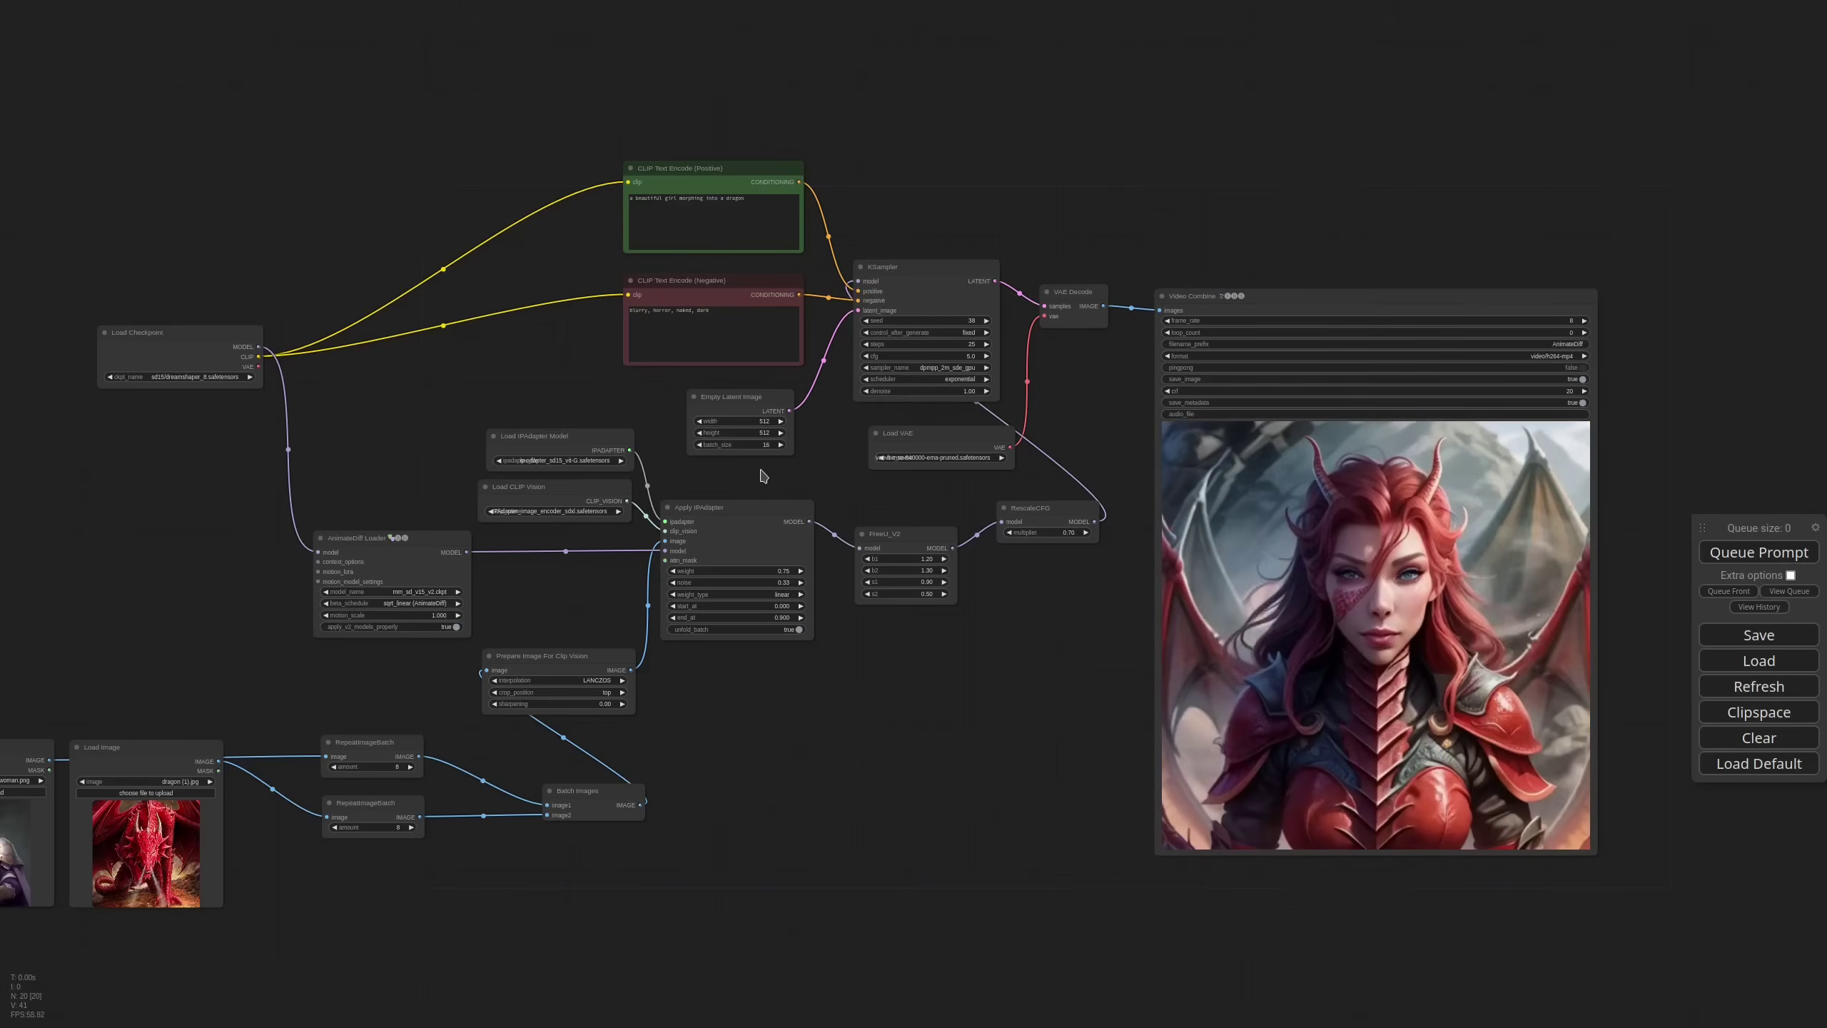
pyautogui.scroll(6, 864, 406)
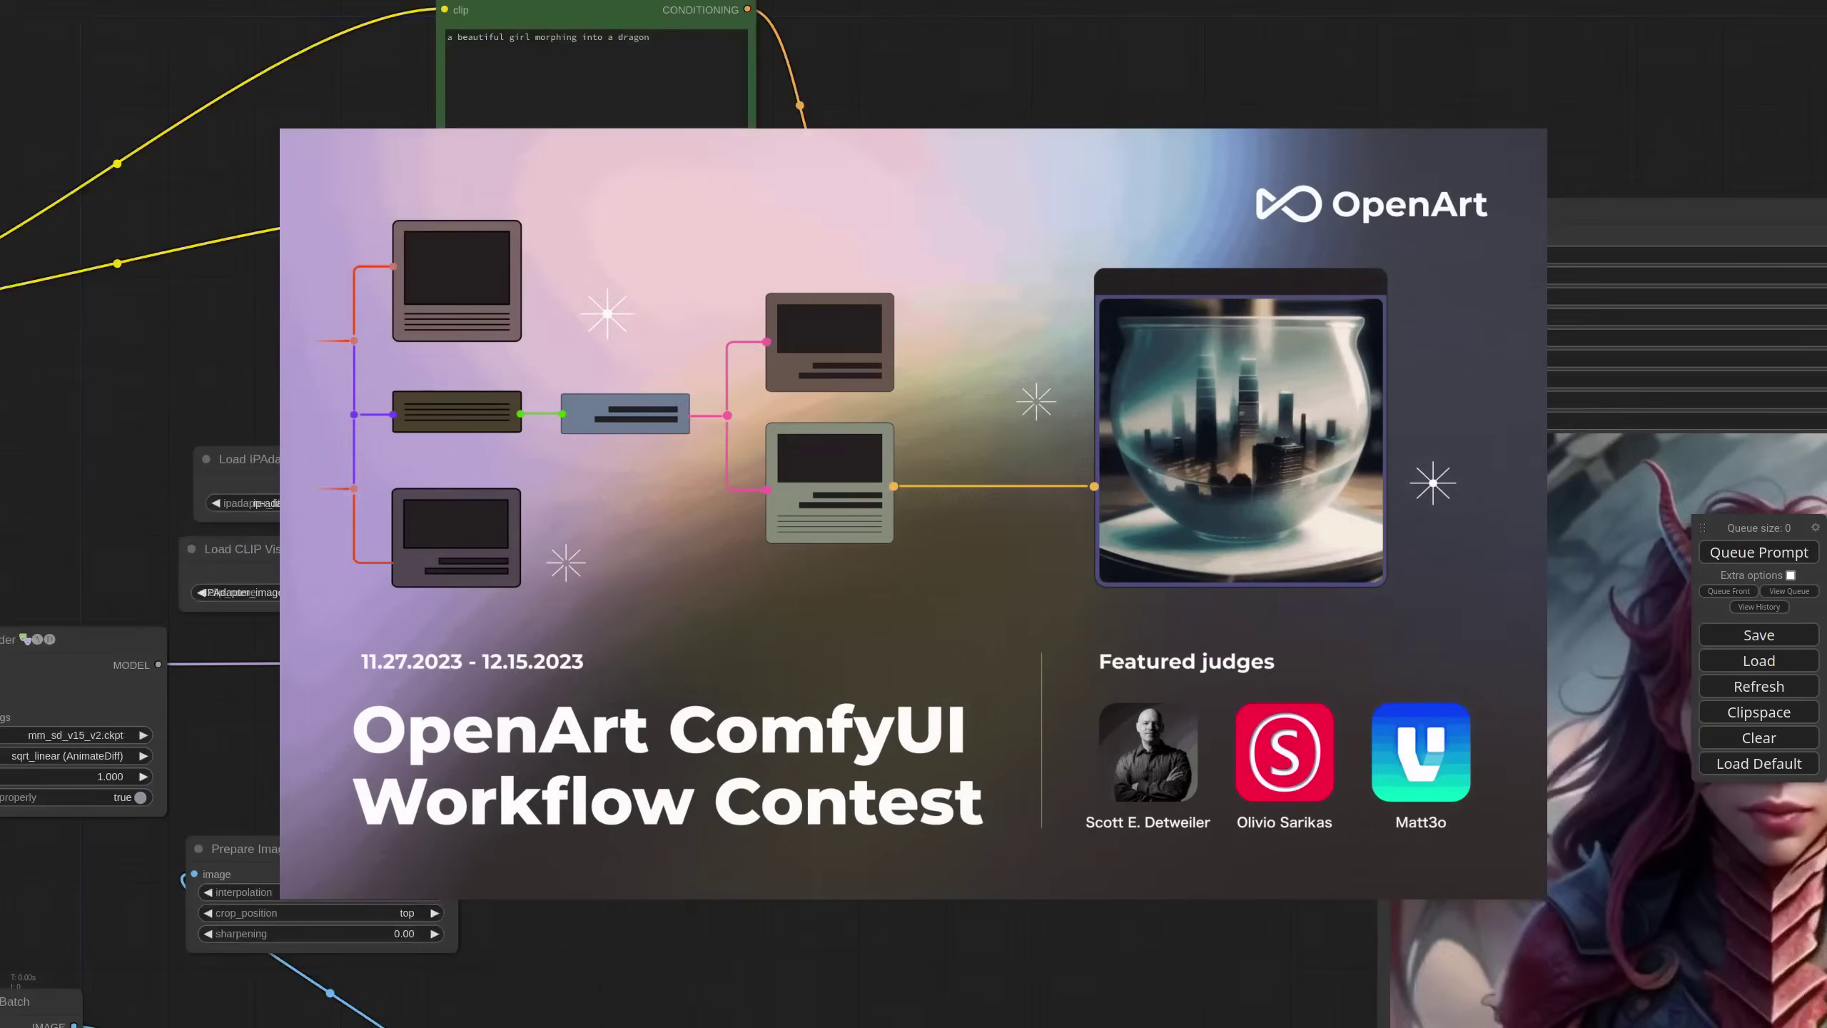
pyautogui.scroll(-4, 864, 406)
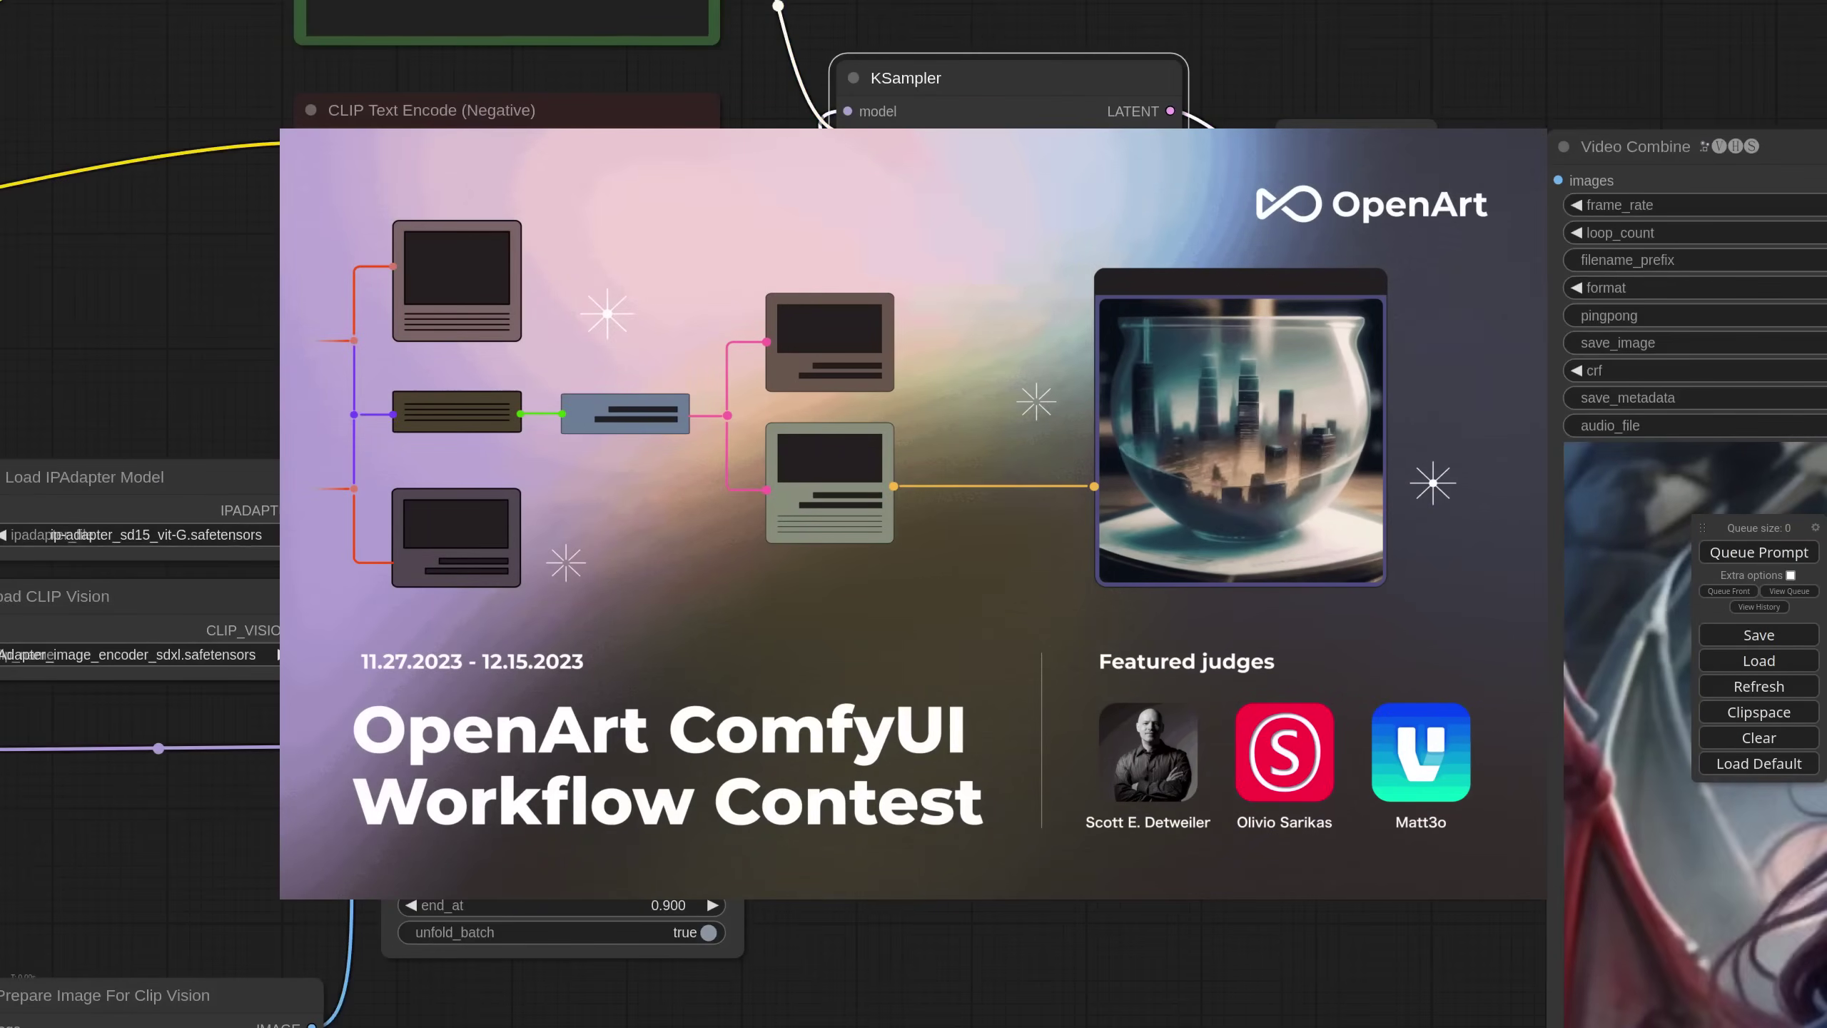
pyautogui.scroll(-5, 864, 407)
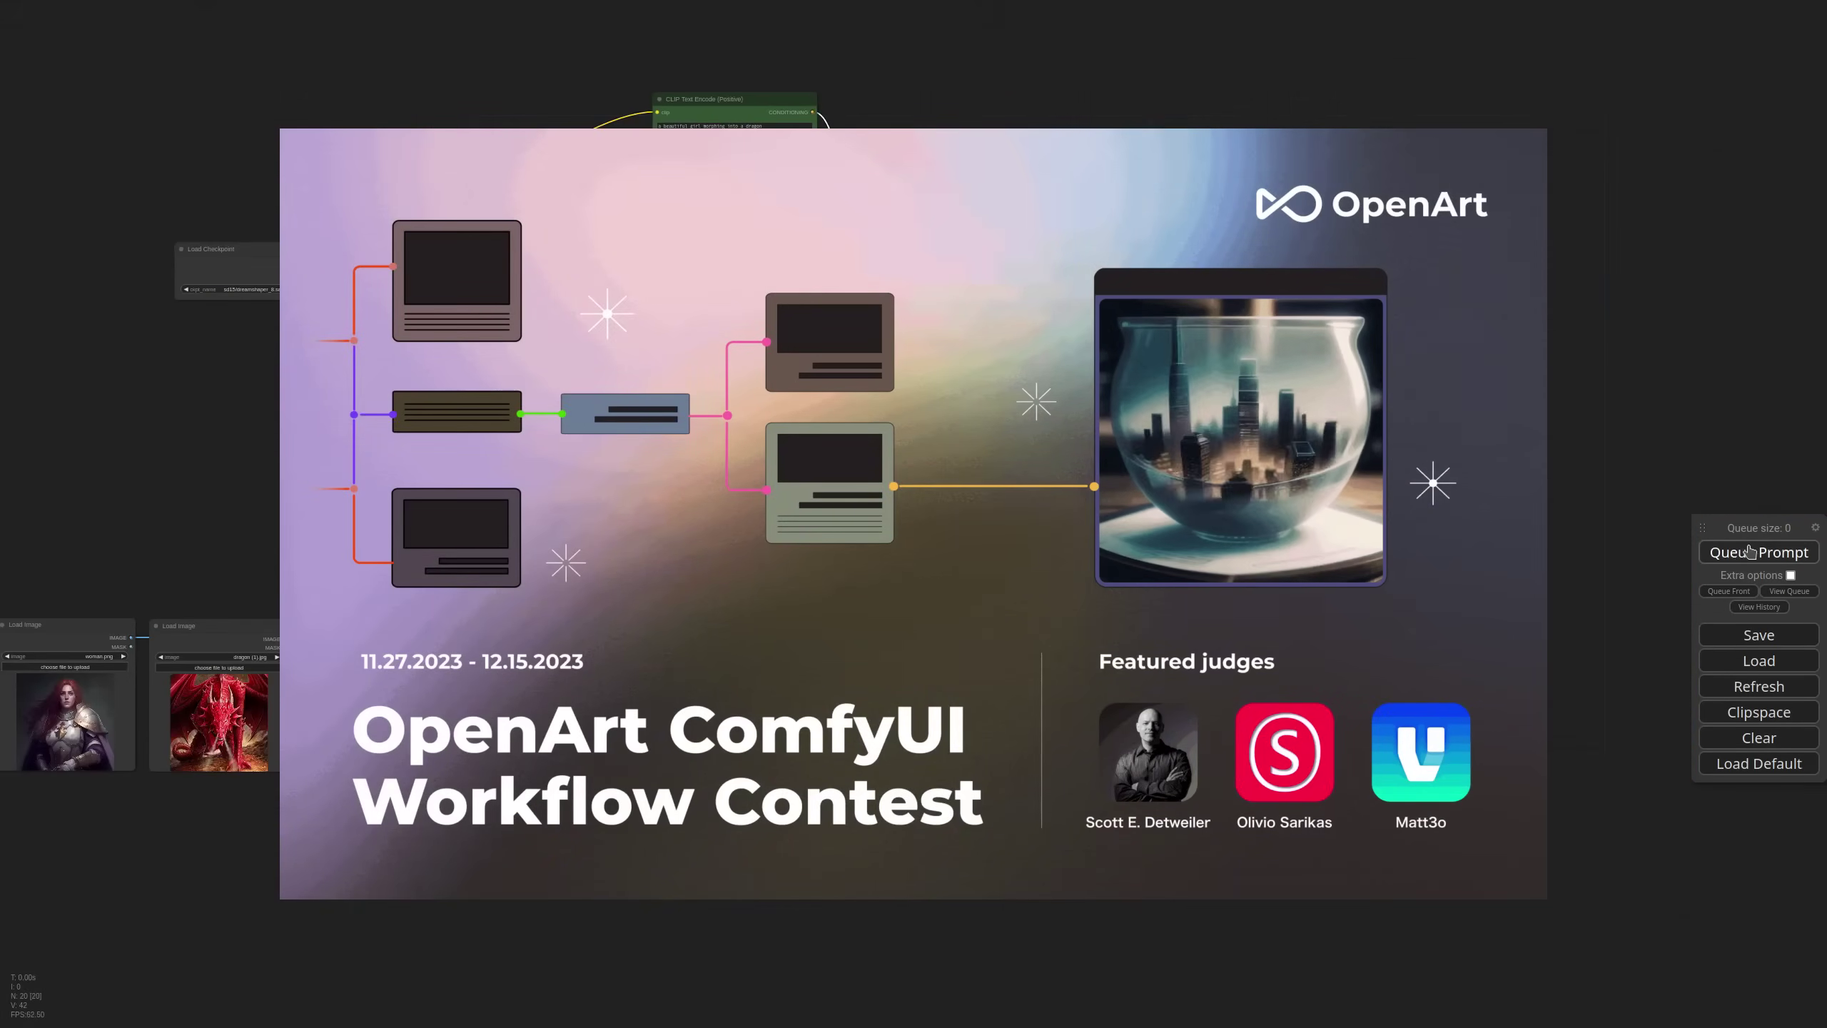
pyautogui.moveTo(863, 407); pyautogui.dragTo(830, 470)
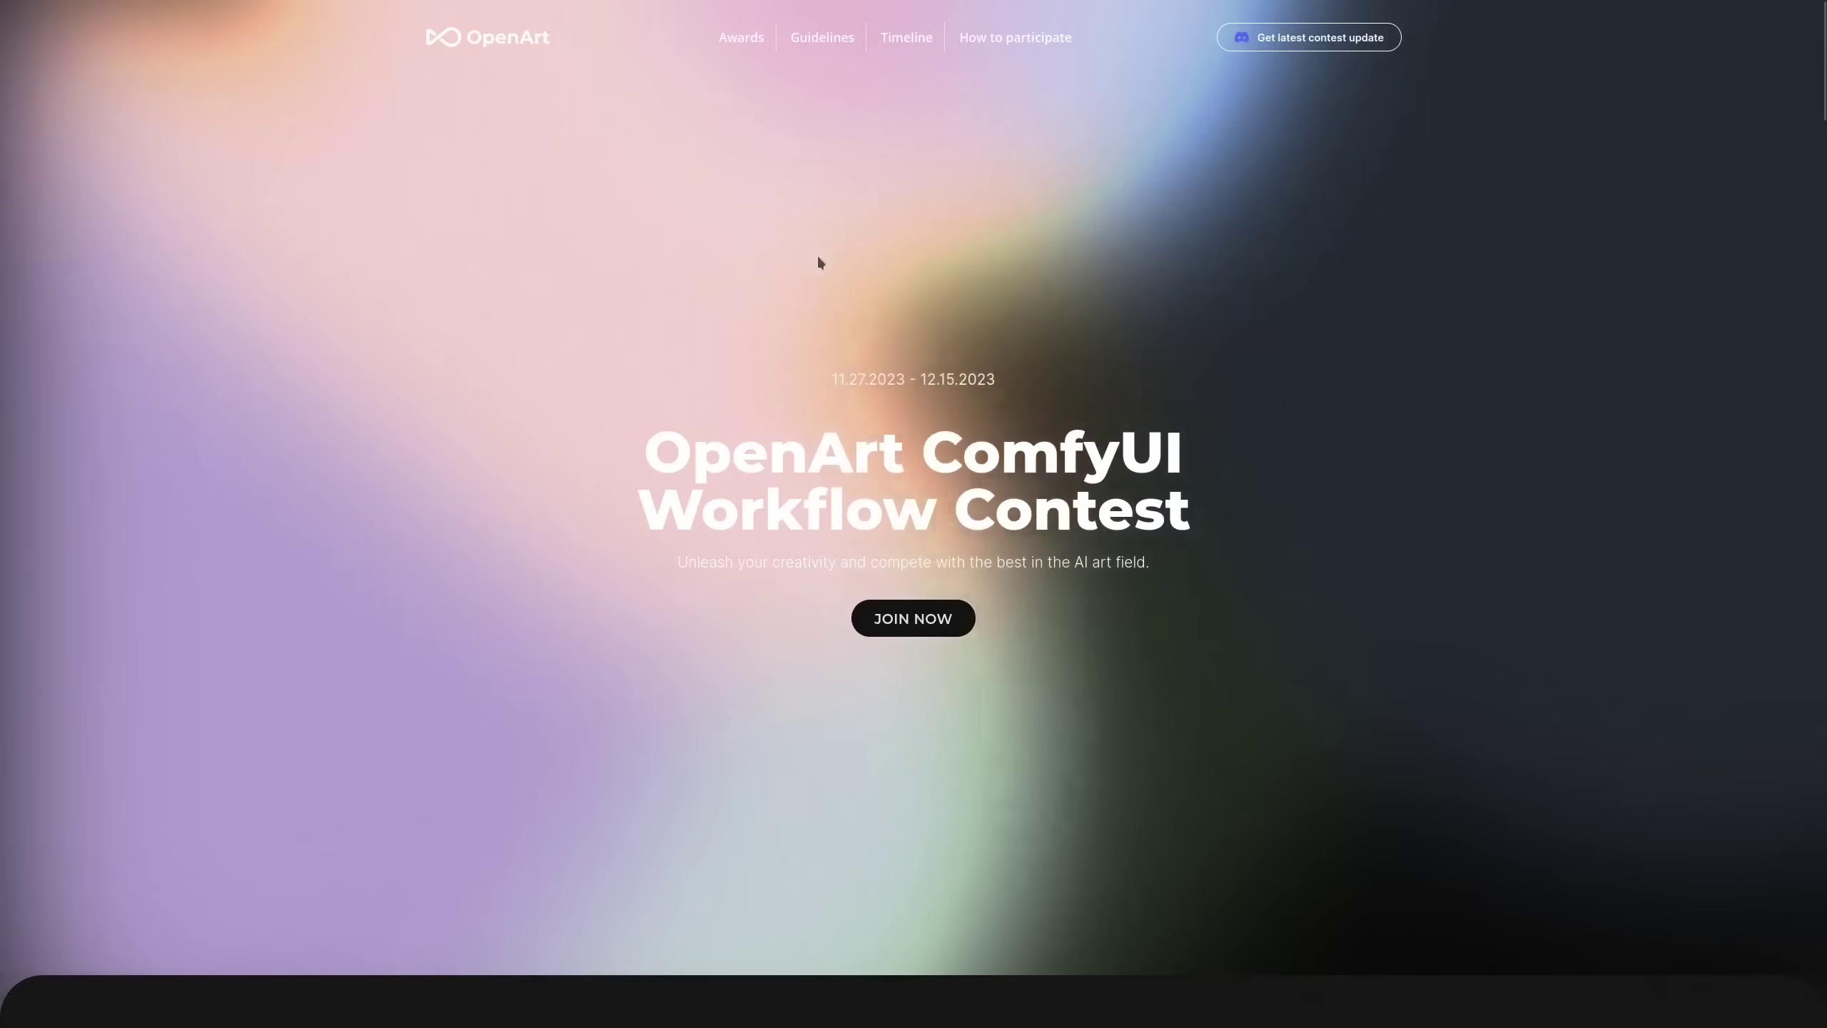
# - Switch to the OpenArt ComfyUI Workflow Contest page and review its description, prizes and timeline
pyautogui.scroll(-1, 818, 258)
pyautogui.scroll(-10, 820, 262)
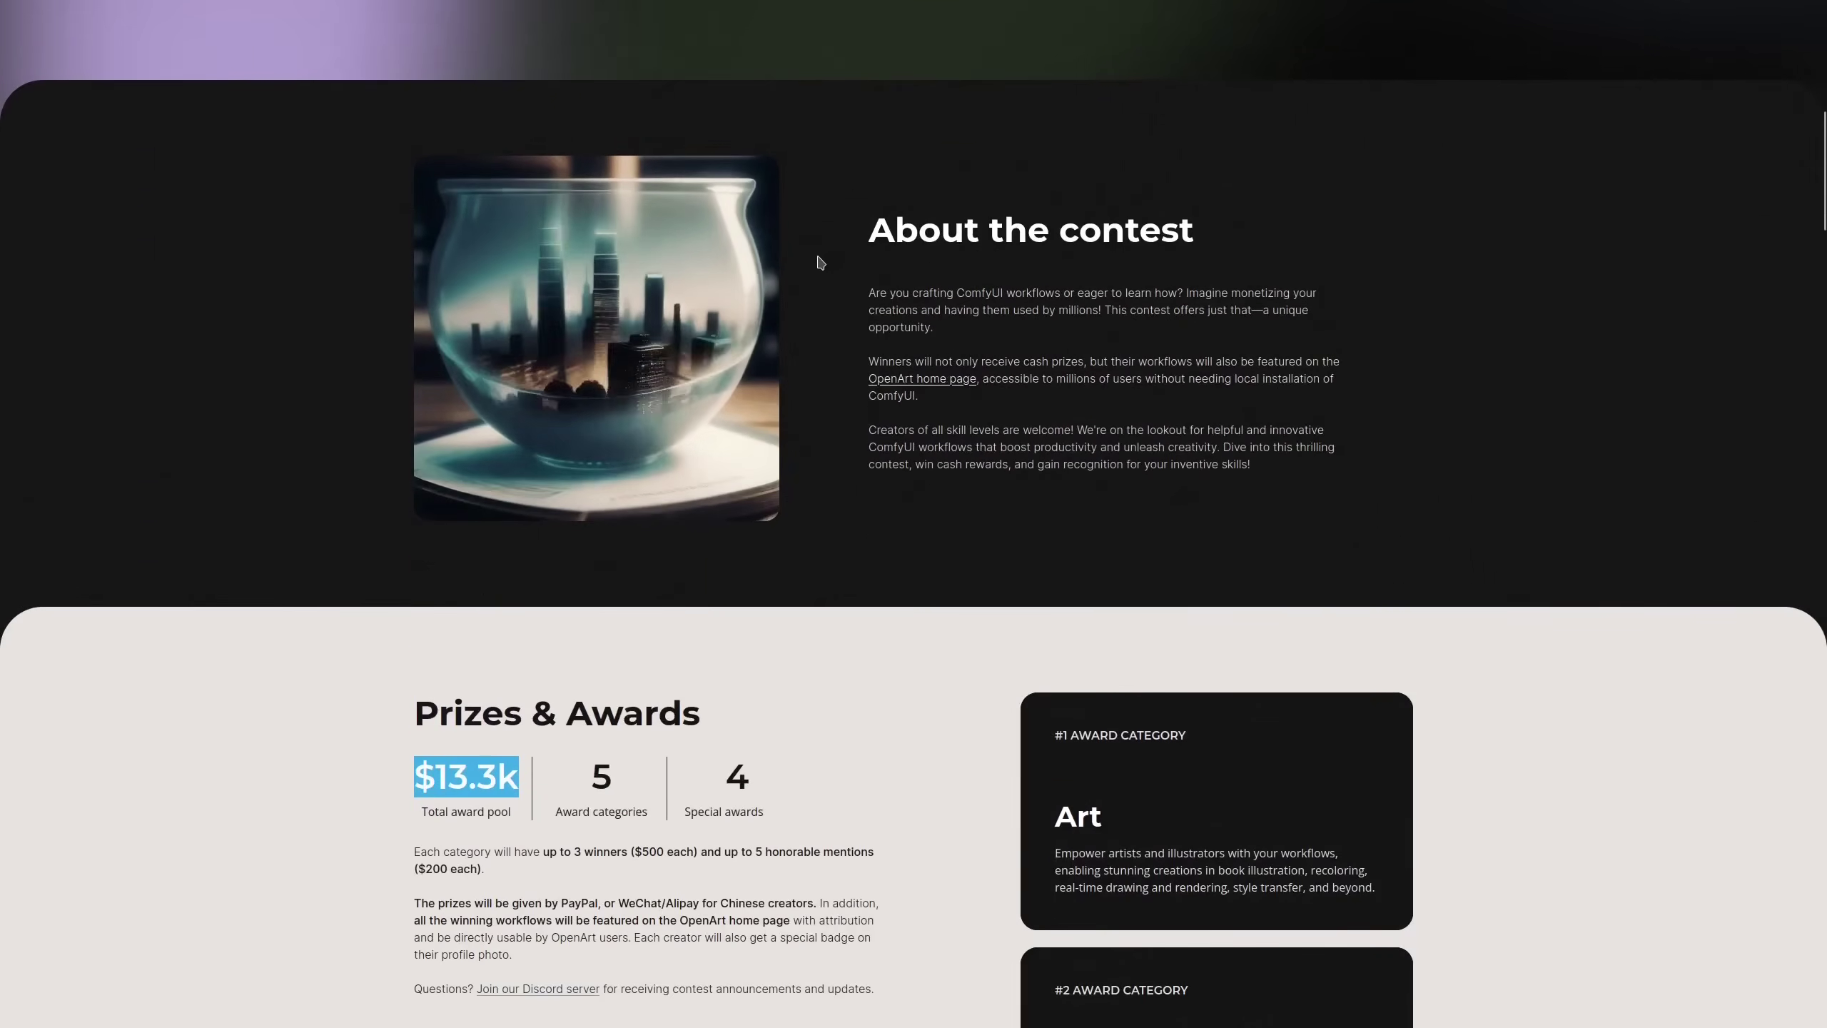
pyautogui.scroll(-6, 820, 263)
pyautogui.click(584, 415)
pyautogui.scroll(-13, 583, 415)
pyautogui.scroll(-12, 584, 416)
pyautogui.scroll(-13, 584, 417)
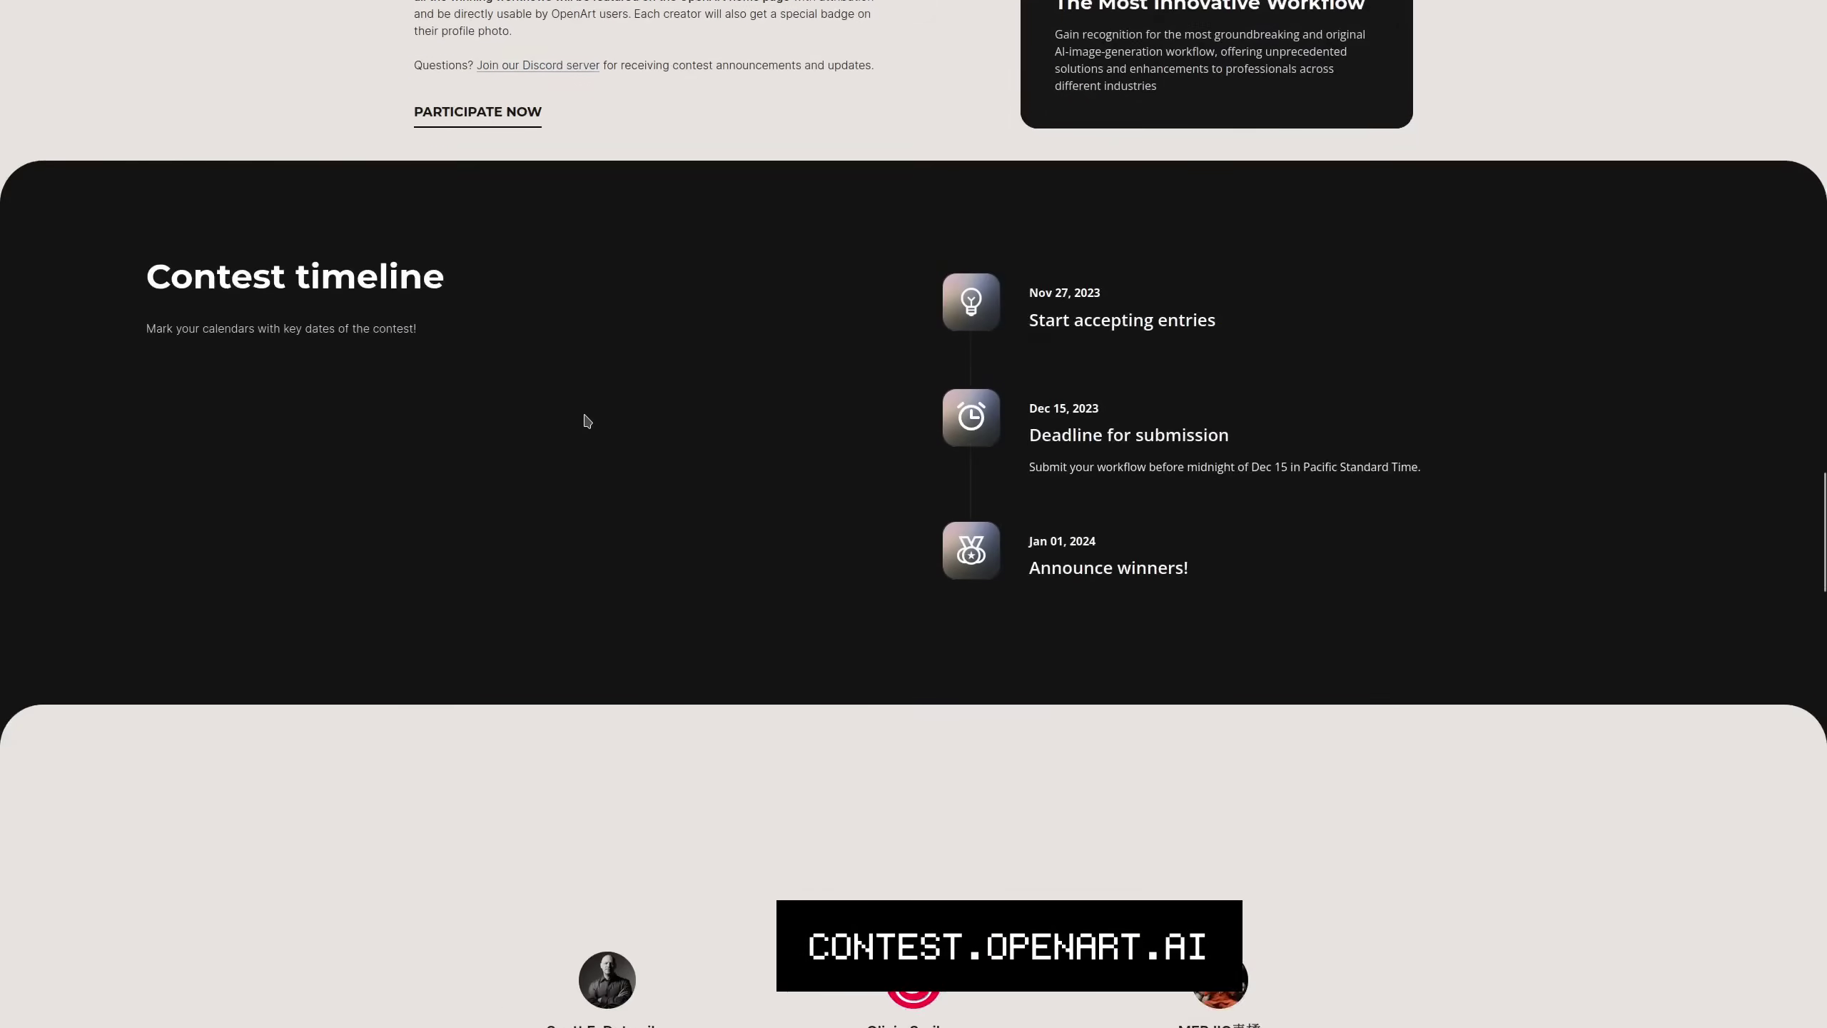